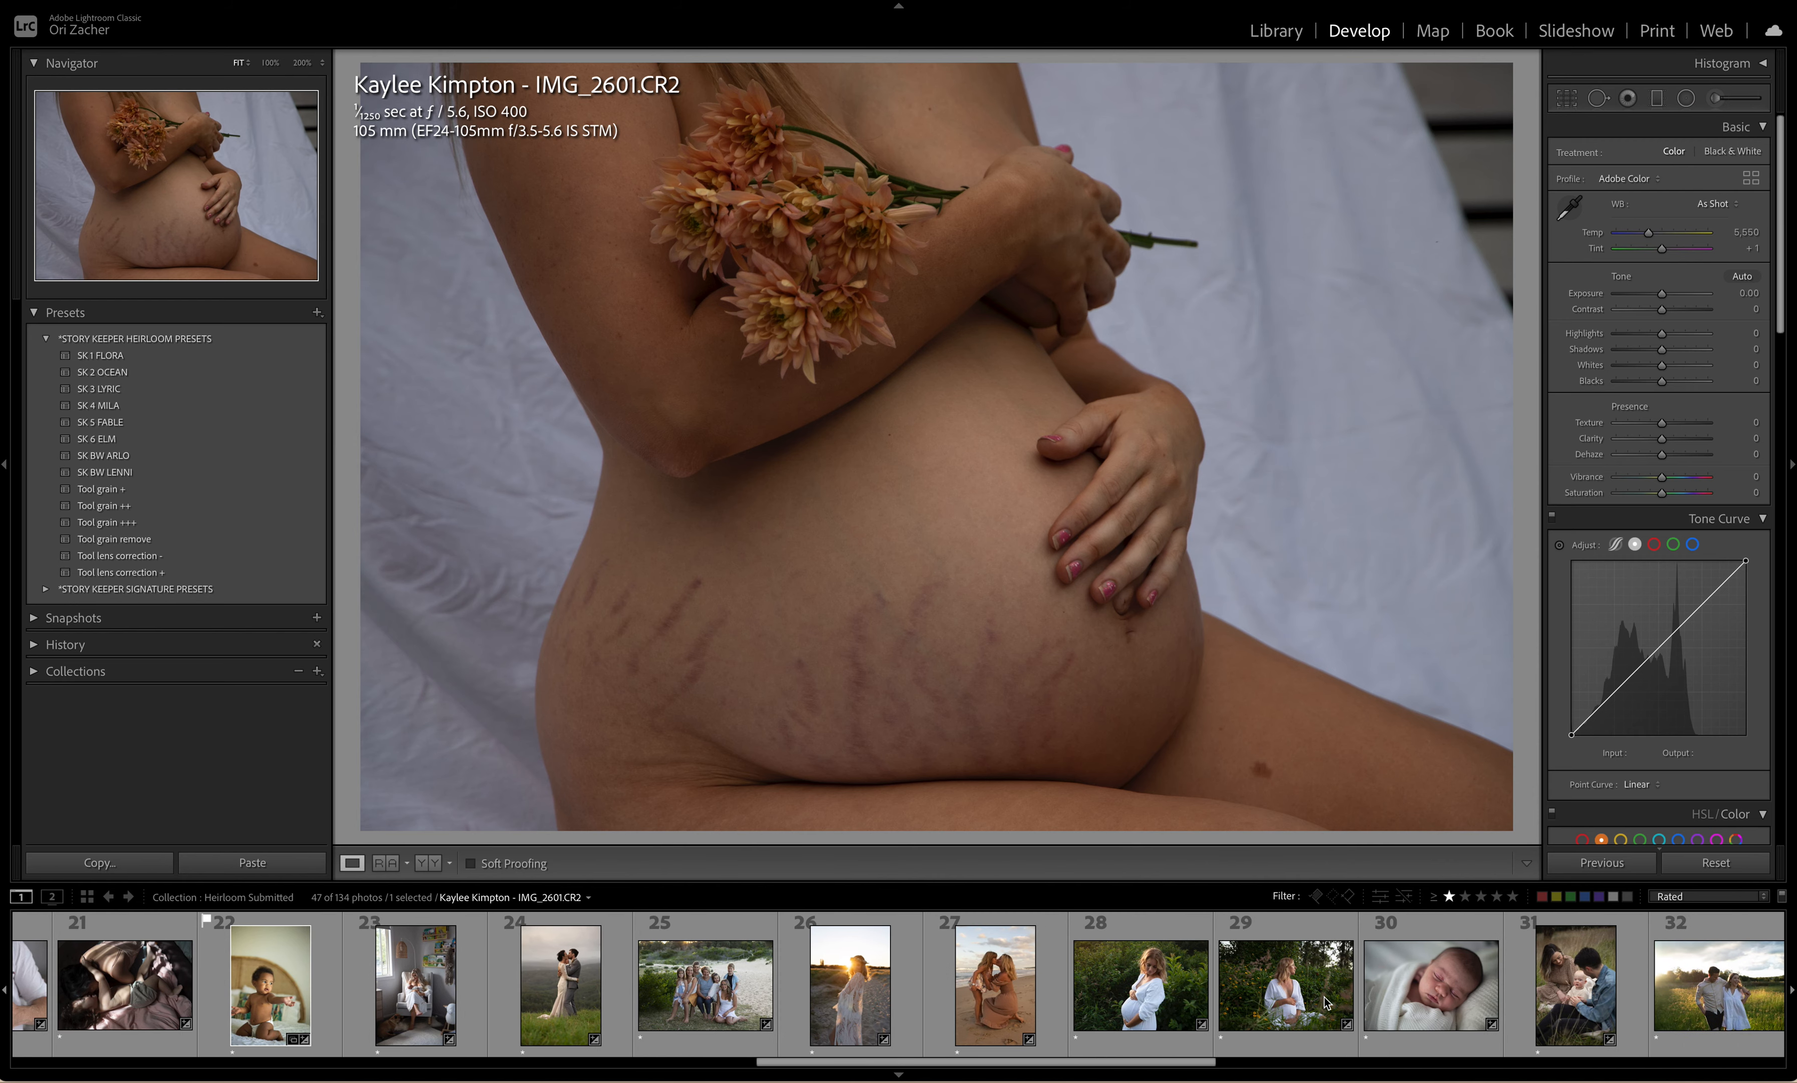
# Step: Apply the SK 1 FLORA preset to the first photo in the collection, reset it to compare, and reapply the preset
pyautogui.scroll(5, 1326, 1001)
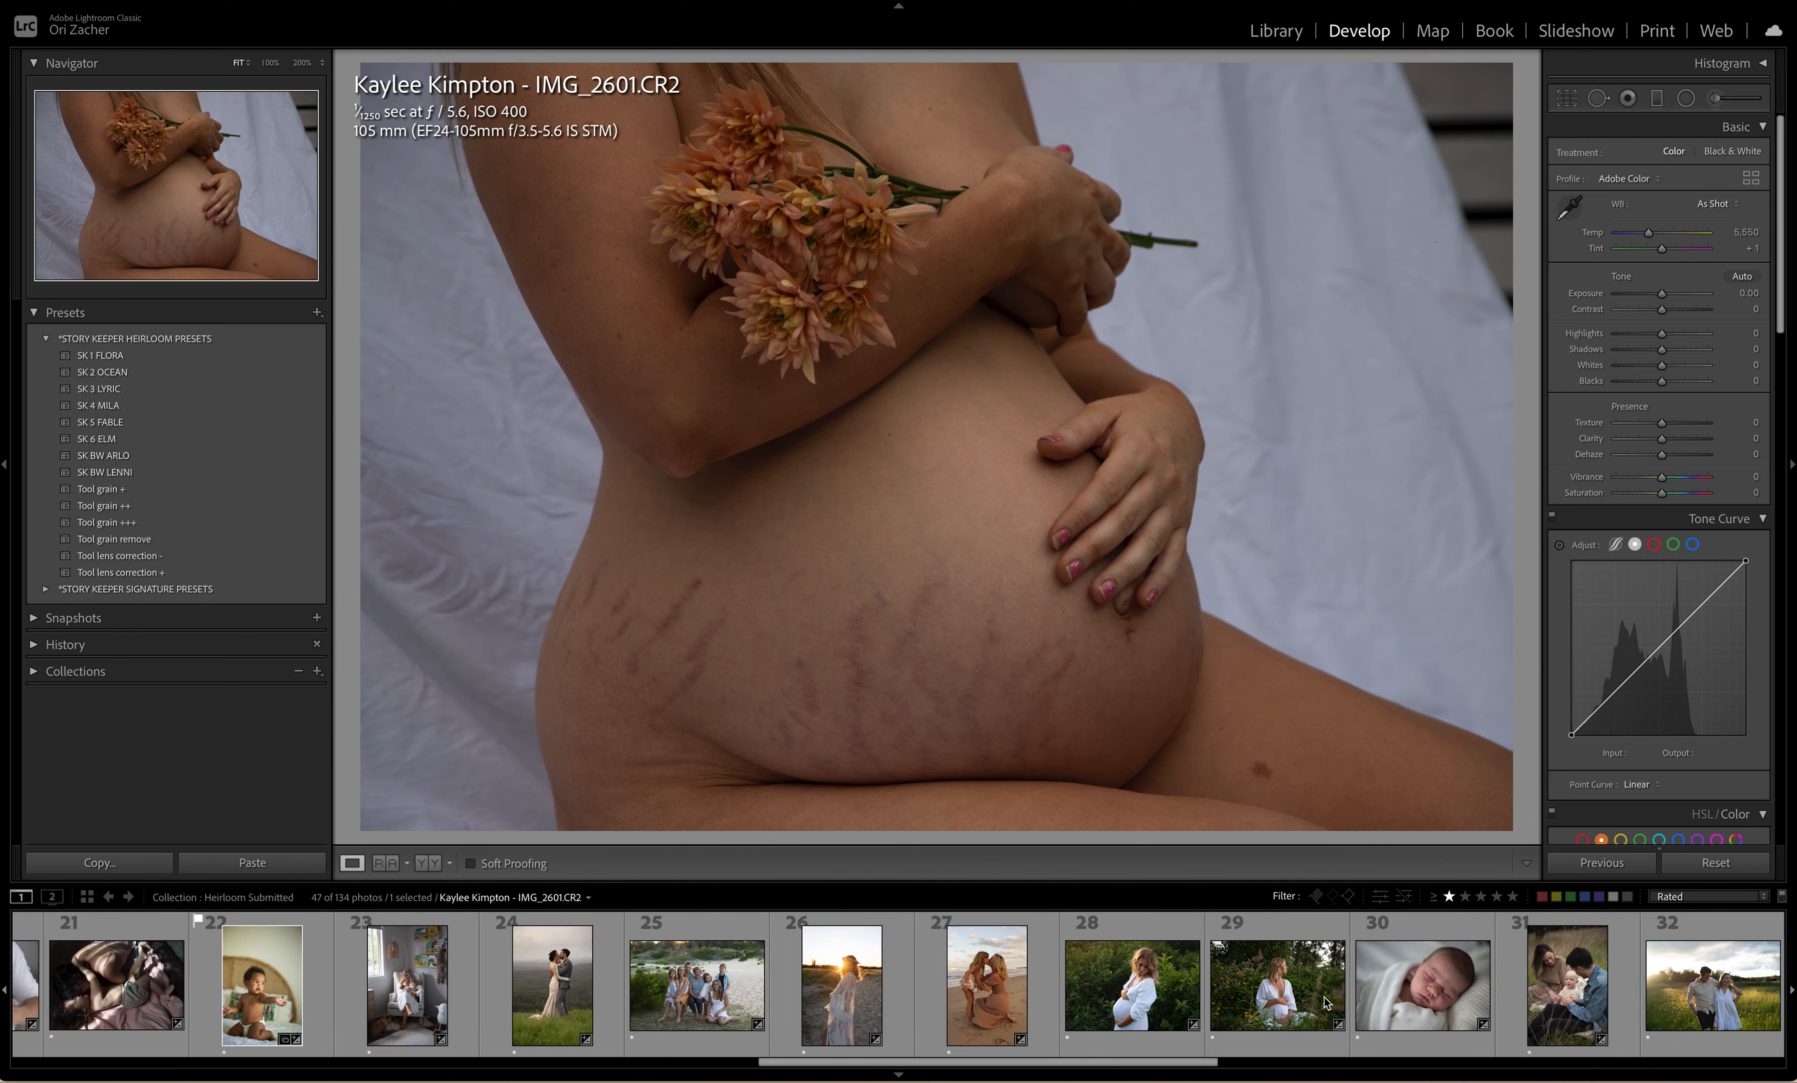
pyautogui.scroll(20, 1324, 997)
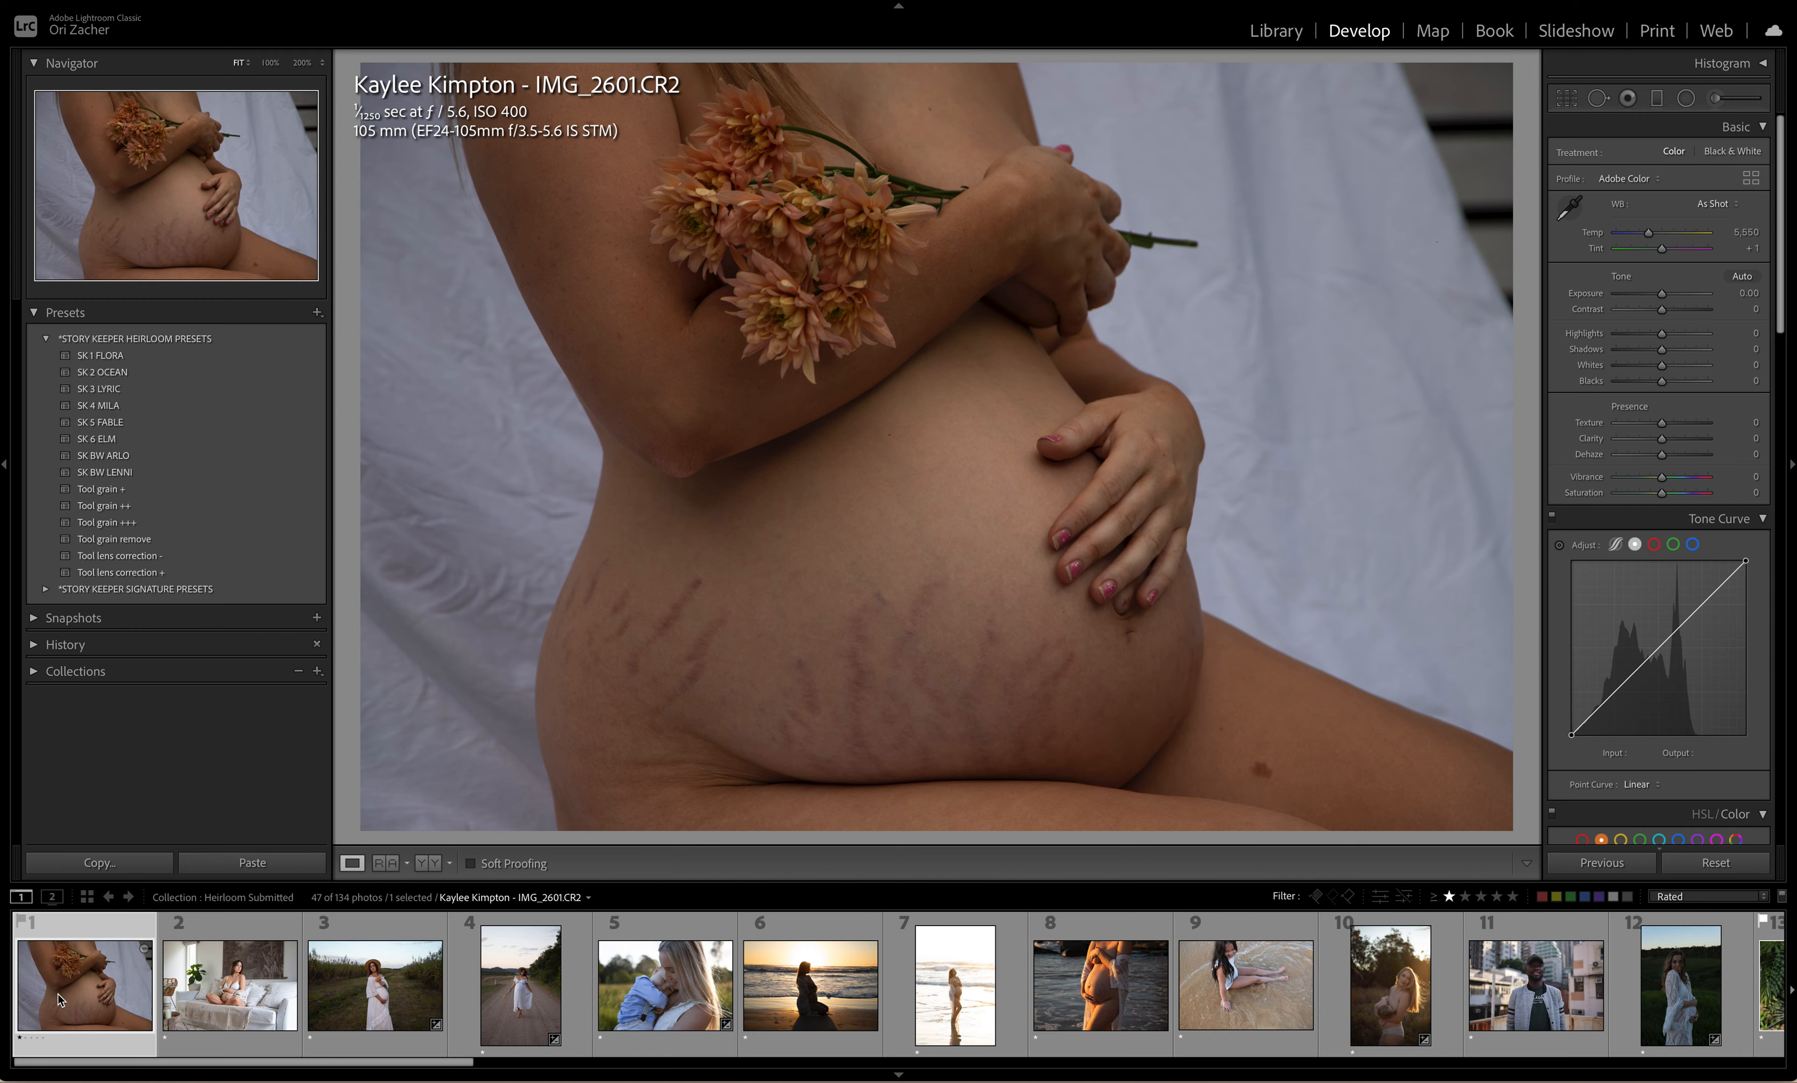
pyautogui.click(122, 358)
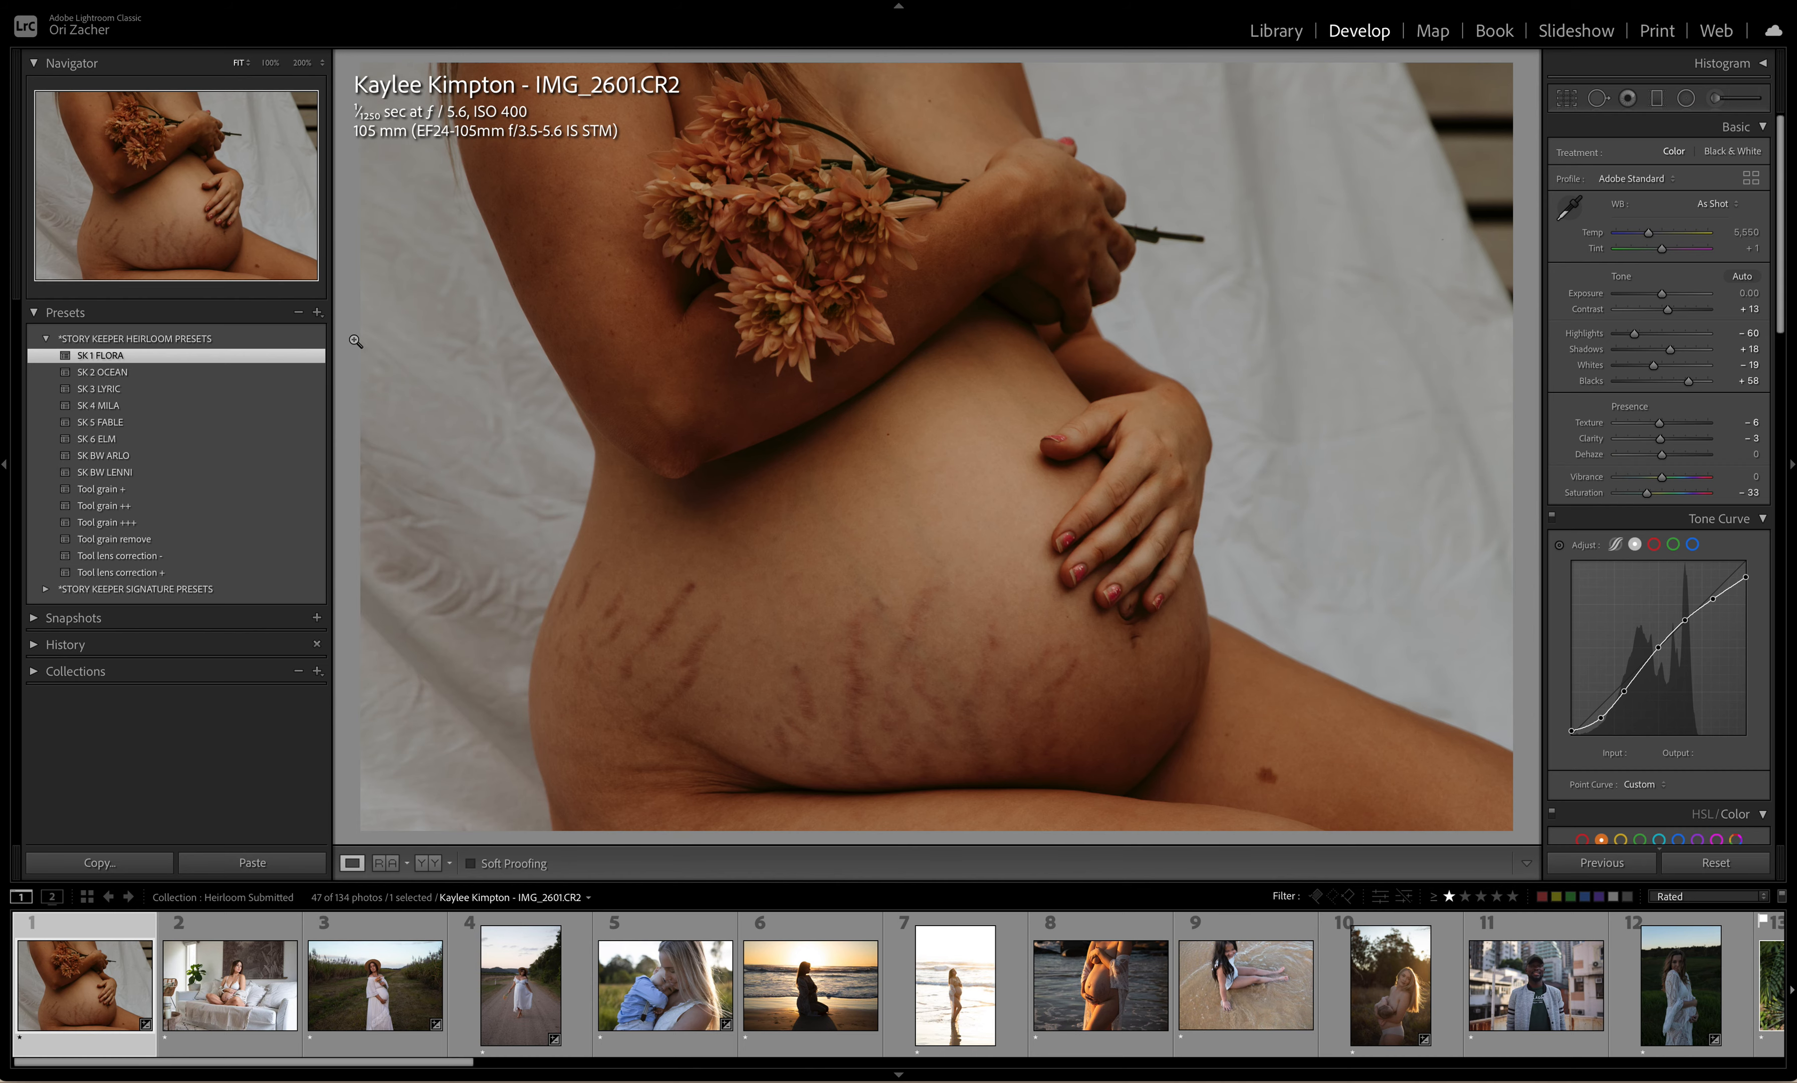
pyautogui.click(1716, 863)
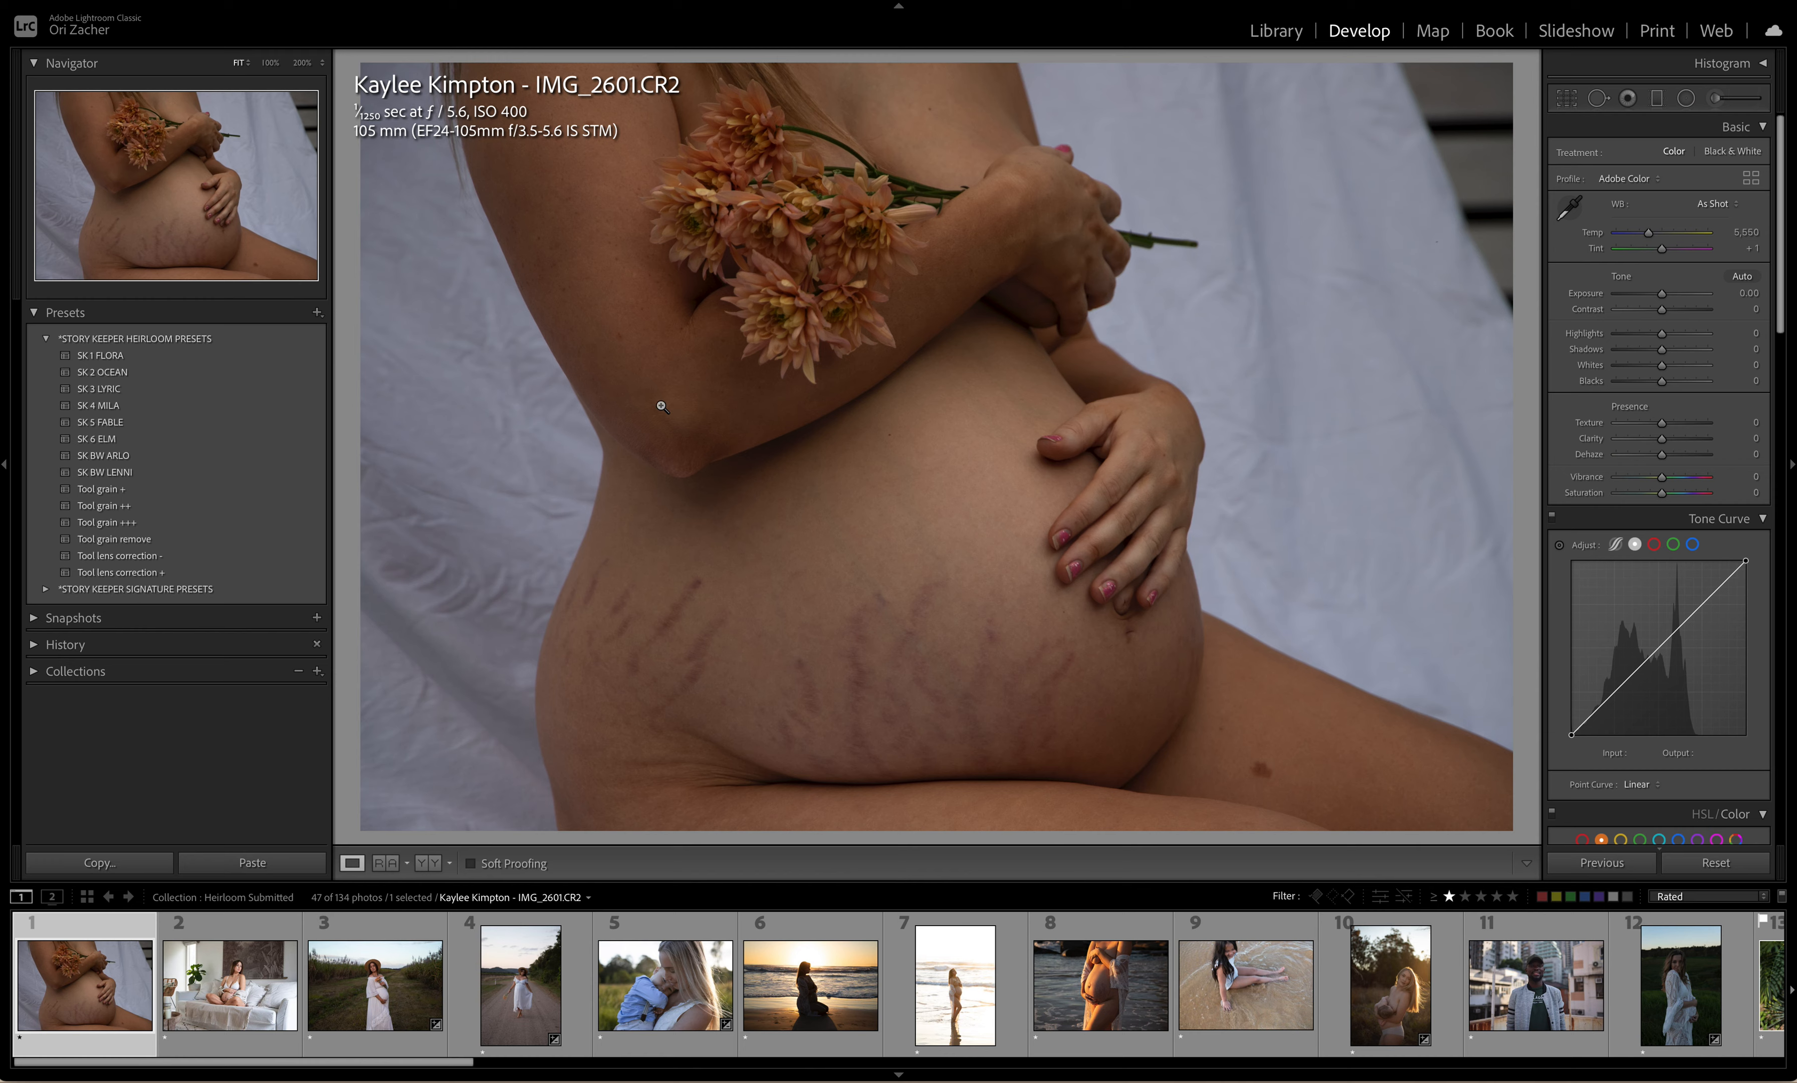
pyautogui.click(194, 359)
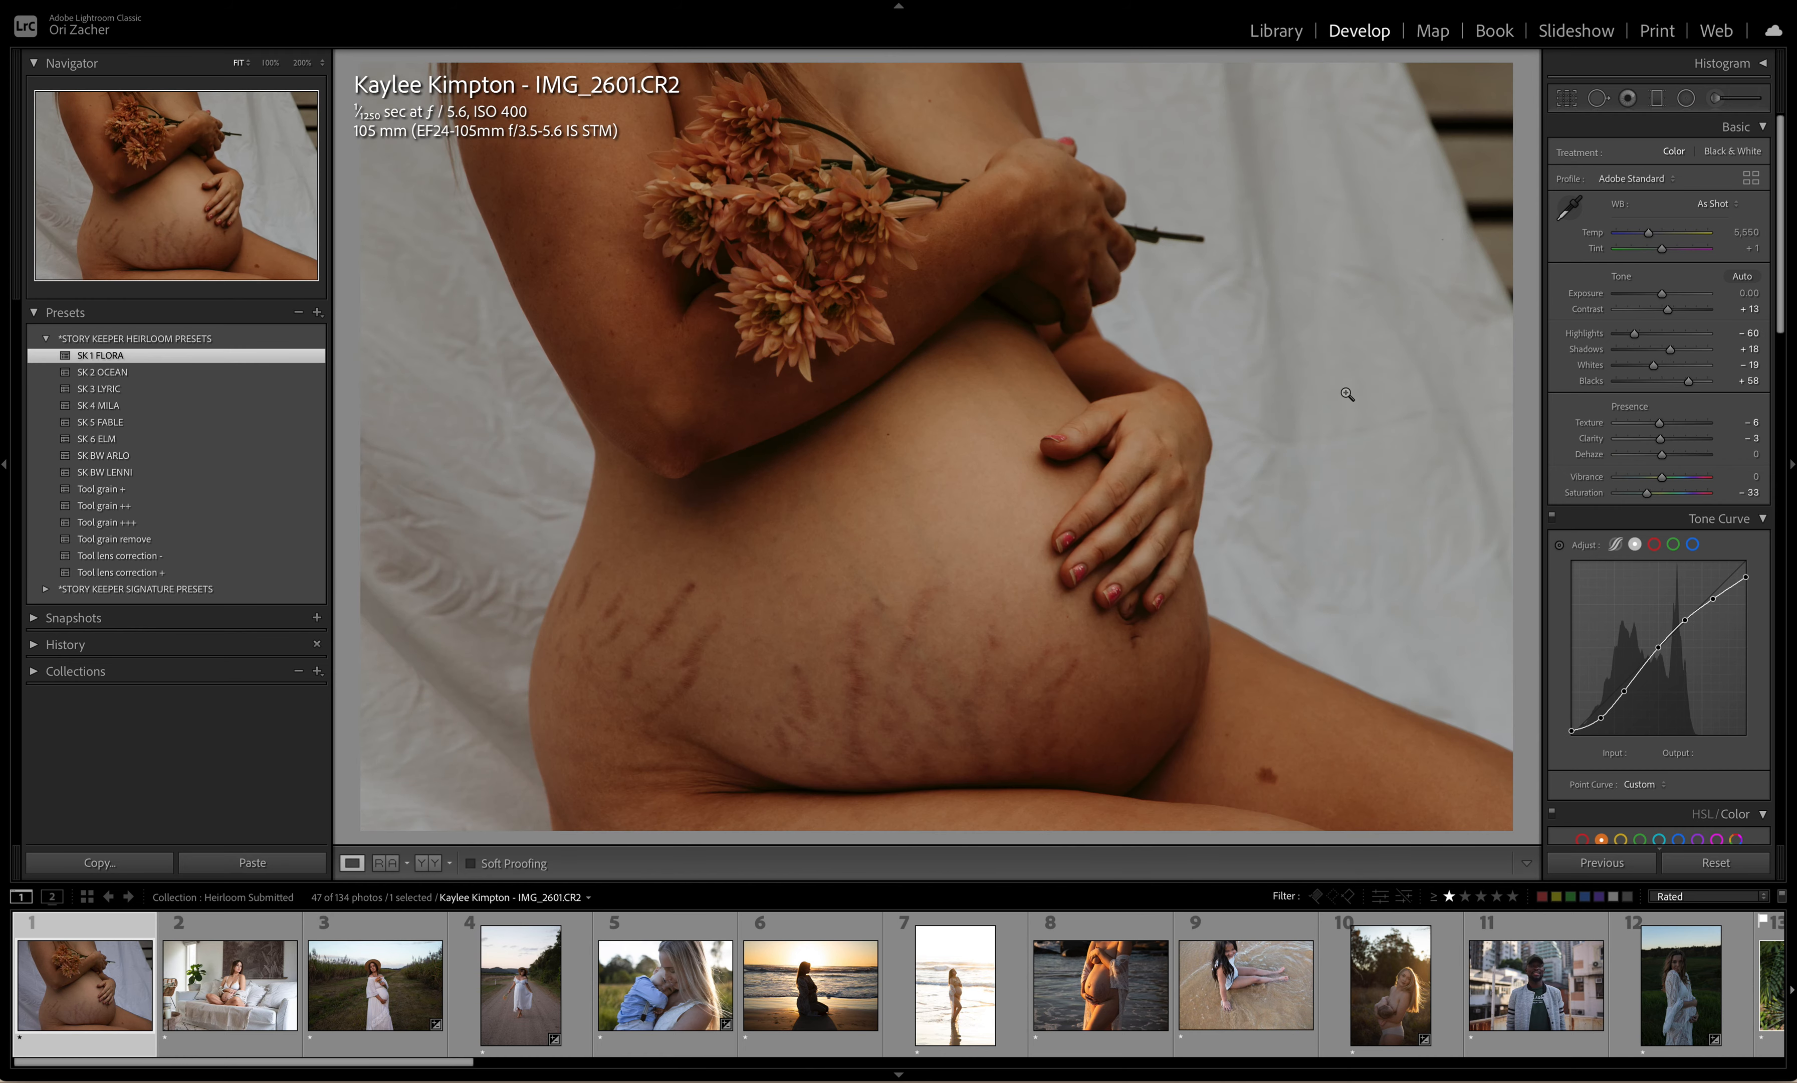
# Step: Set the exposure of IMG_2601 to +0.40 and make its white balance temperature slightly cooler
pyautogui.moveTo(1662, 296); pyautogui.dragTo(1667, 301)
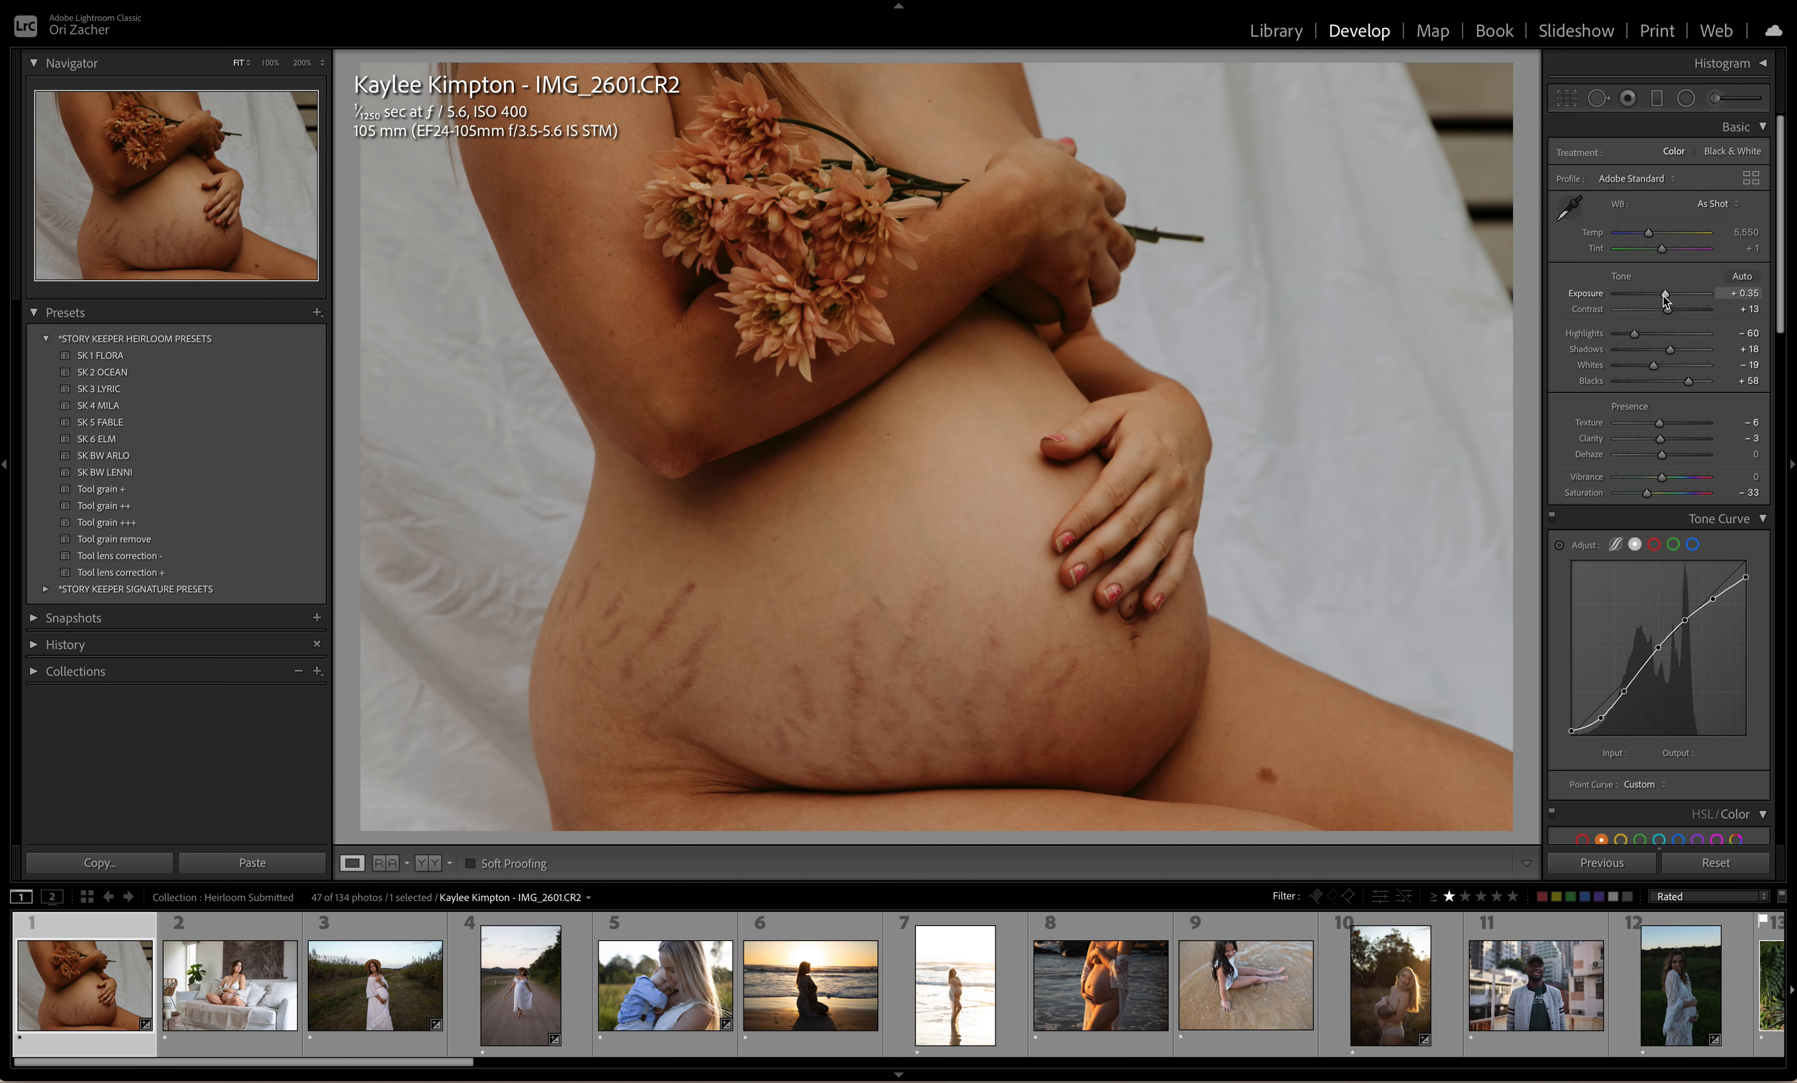
pyautogui.click(1666, 299)
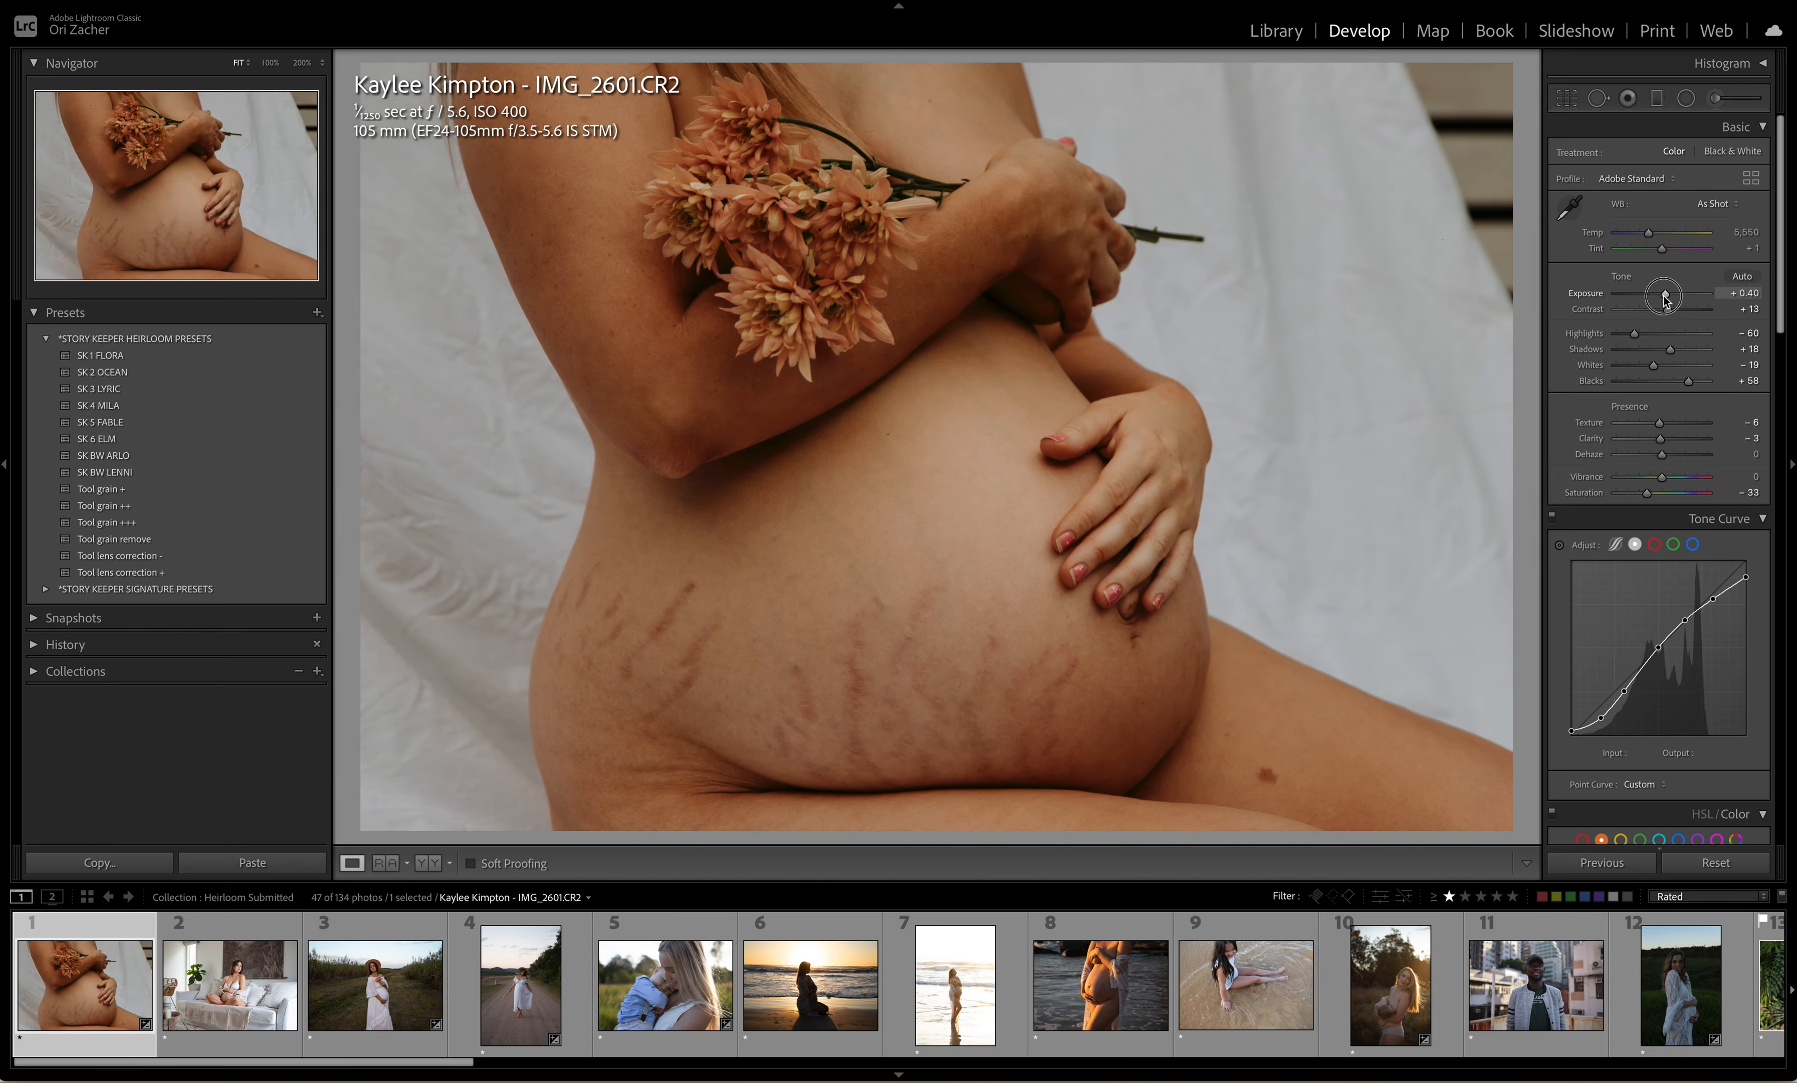
pyautogui.moveTo(1649, 234); pyautogui.dragTo(1645, 239)
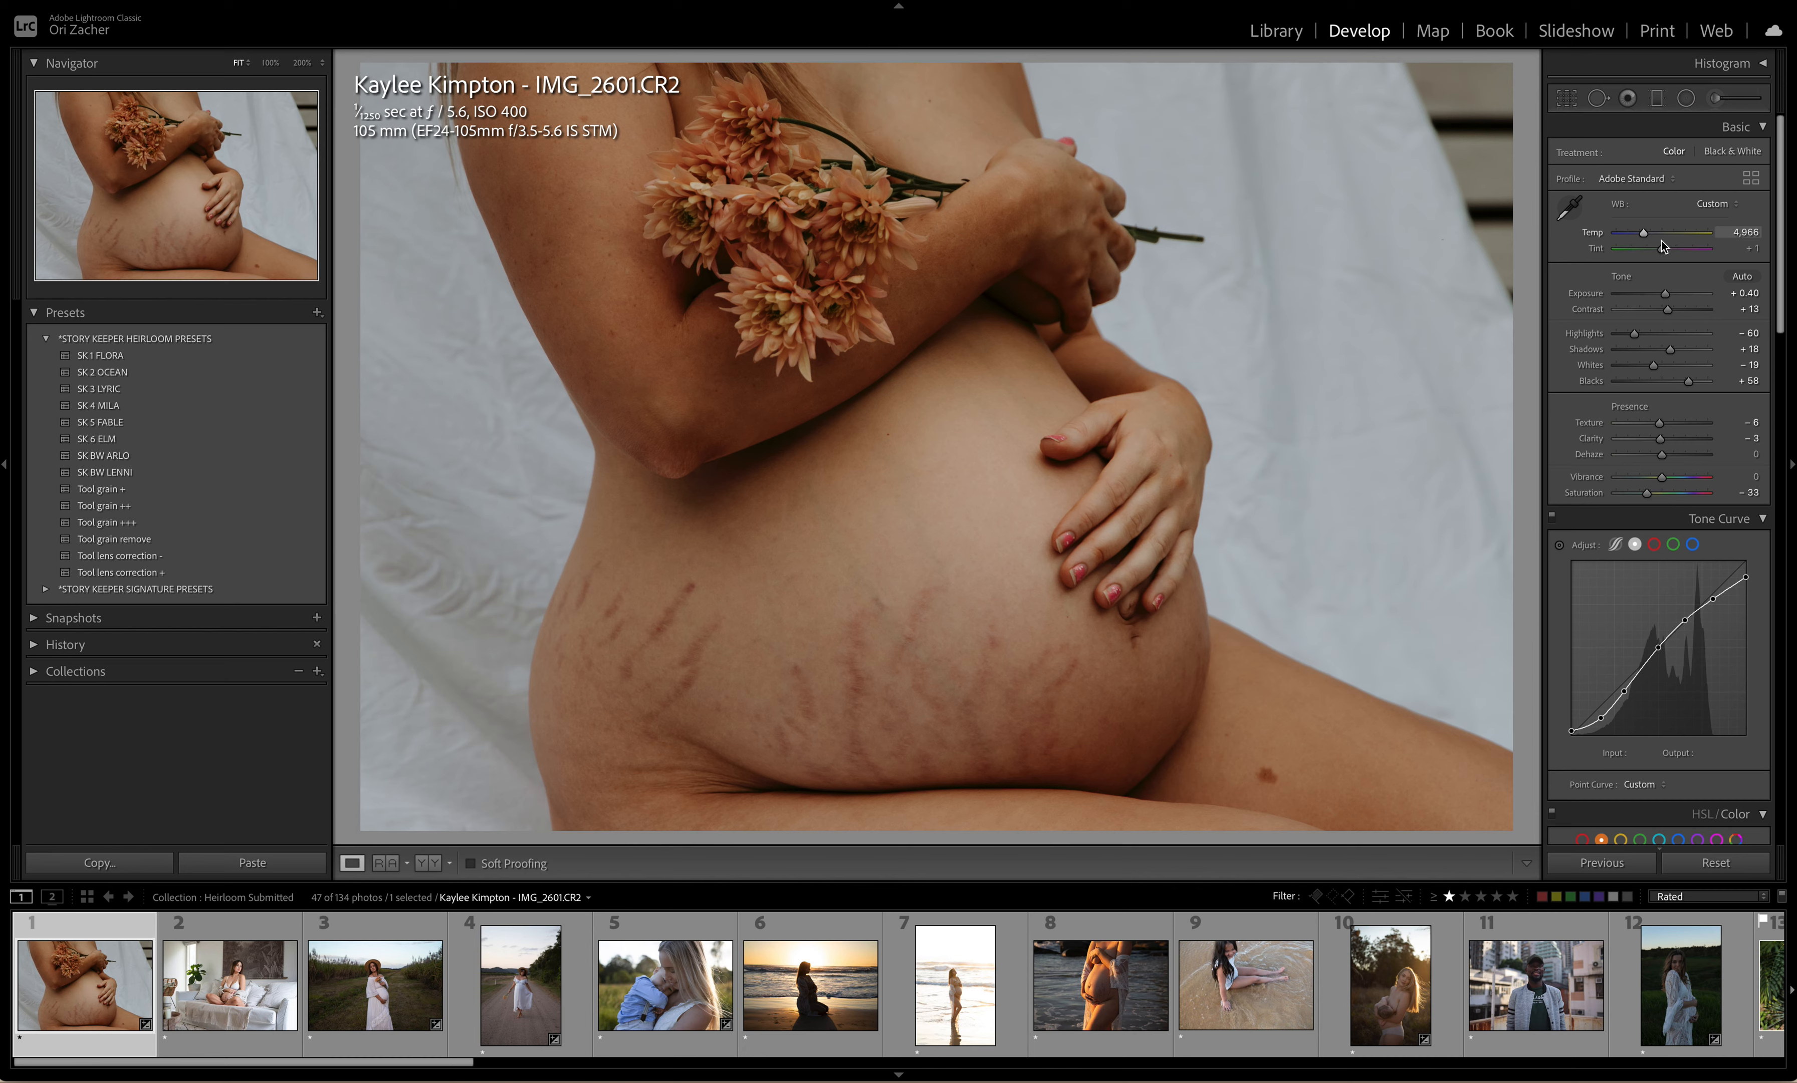
pyautogui.moveTo(1646, 239); pyautogui.dragTo(1648, 240)
pyautogui.click(1648, 239)
# Step: Apply the SK 2 OCEAN preset to the sofa photo IMG_2714 and set its exposure to −0.55
pyautogui.click(232, 982)
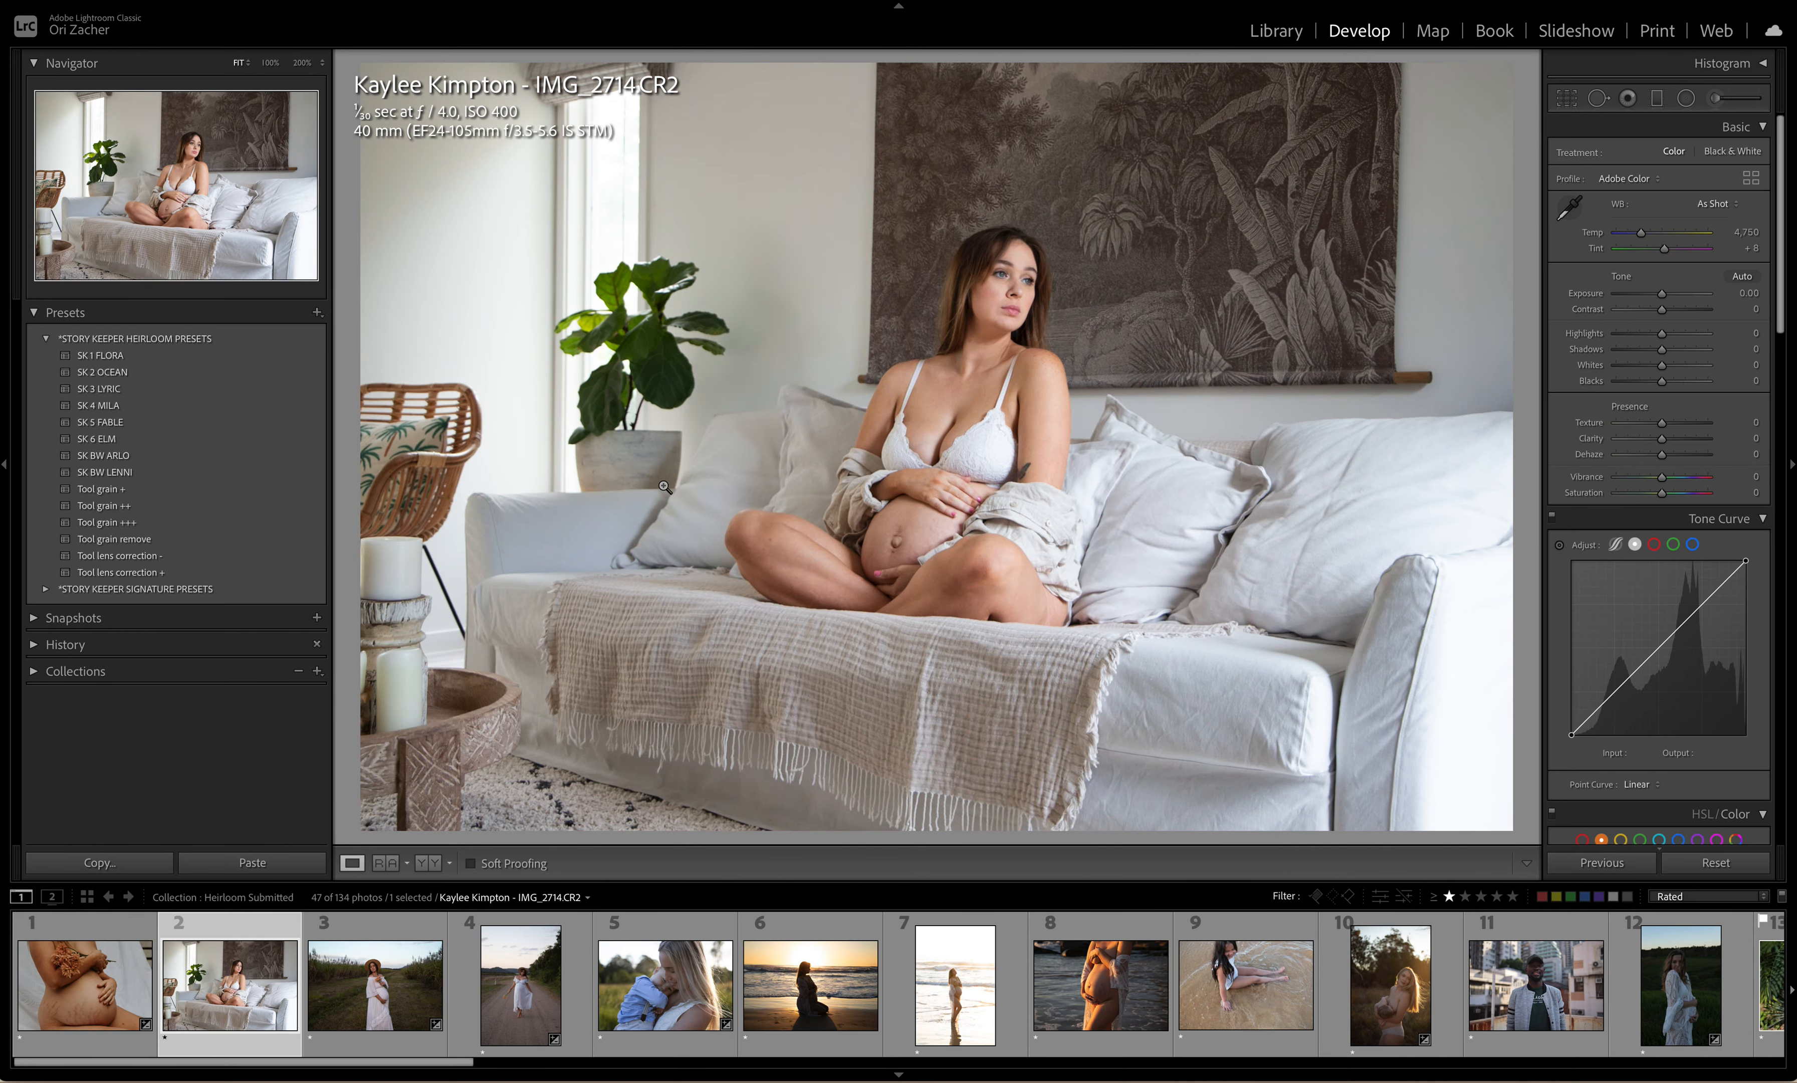
pyautogui.click(125, 373)
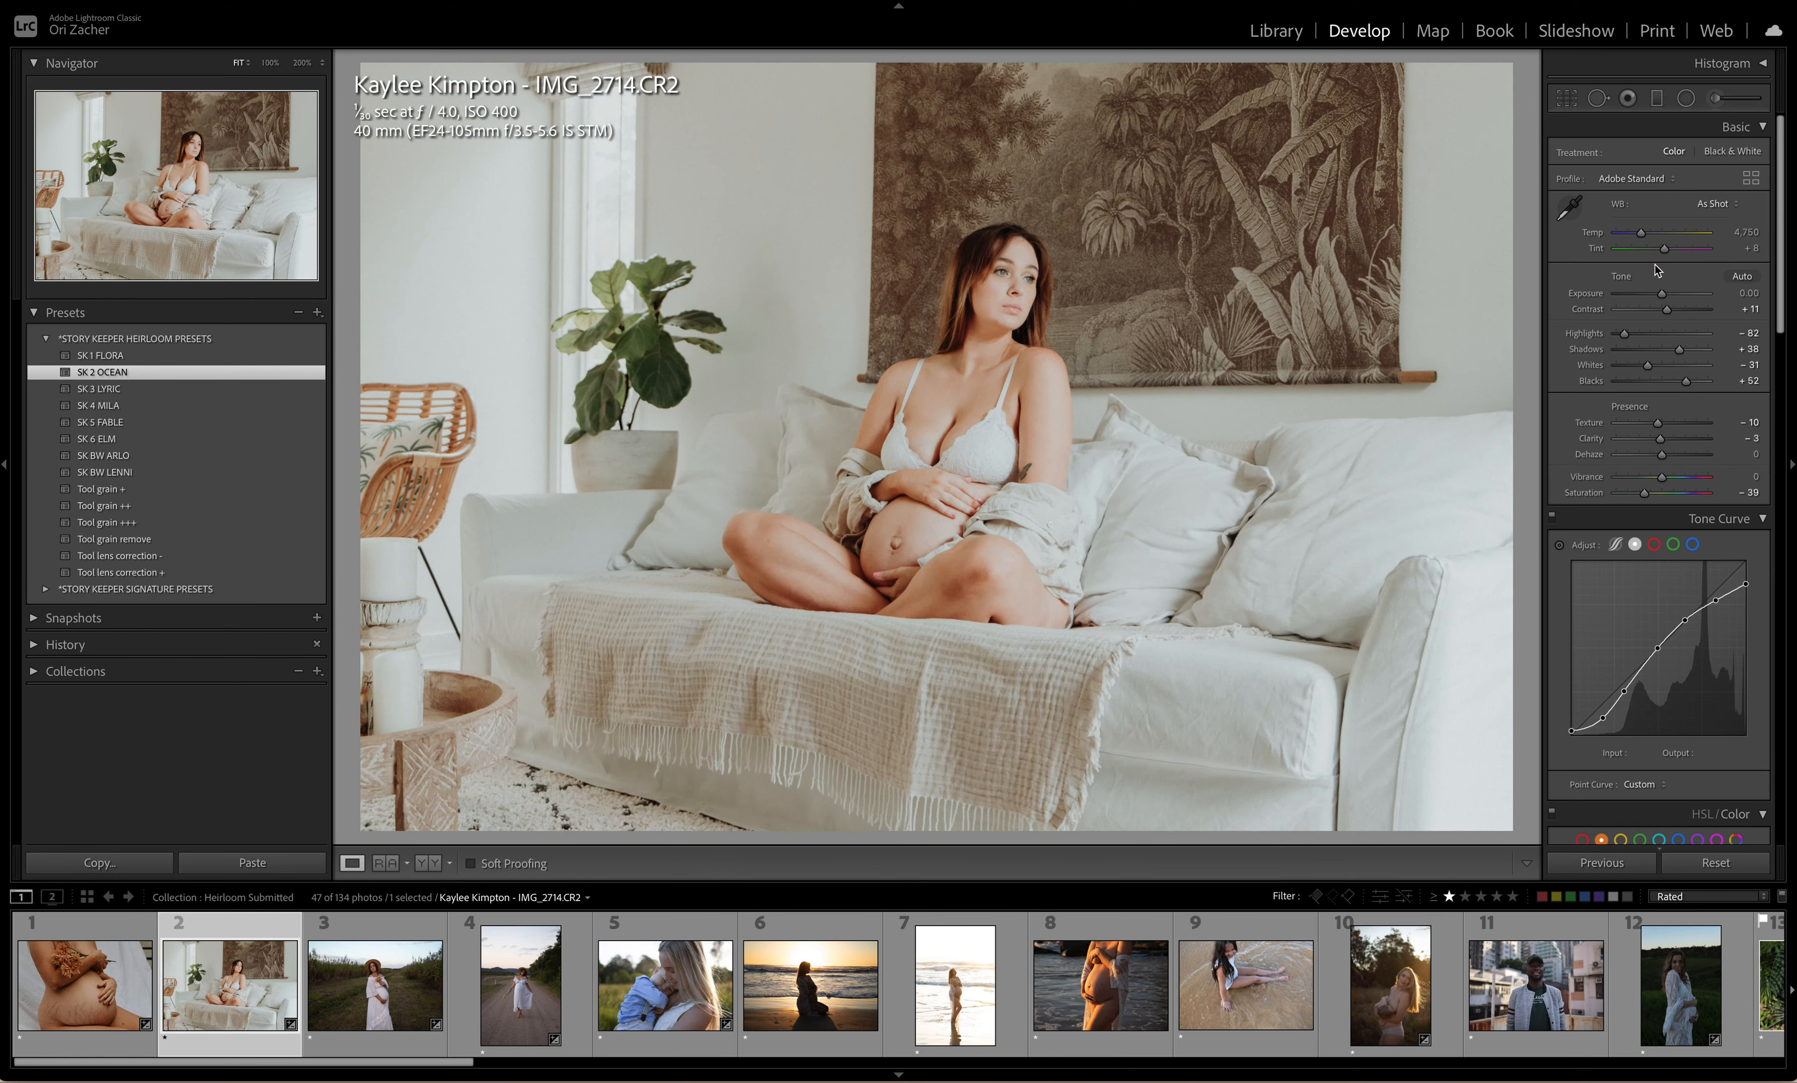
pyautogui.moveTo(1662, 293); pyautogui.dragTo(1658, 296)
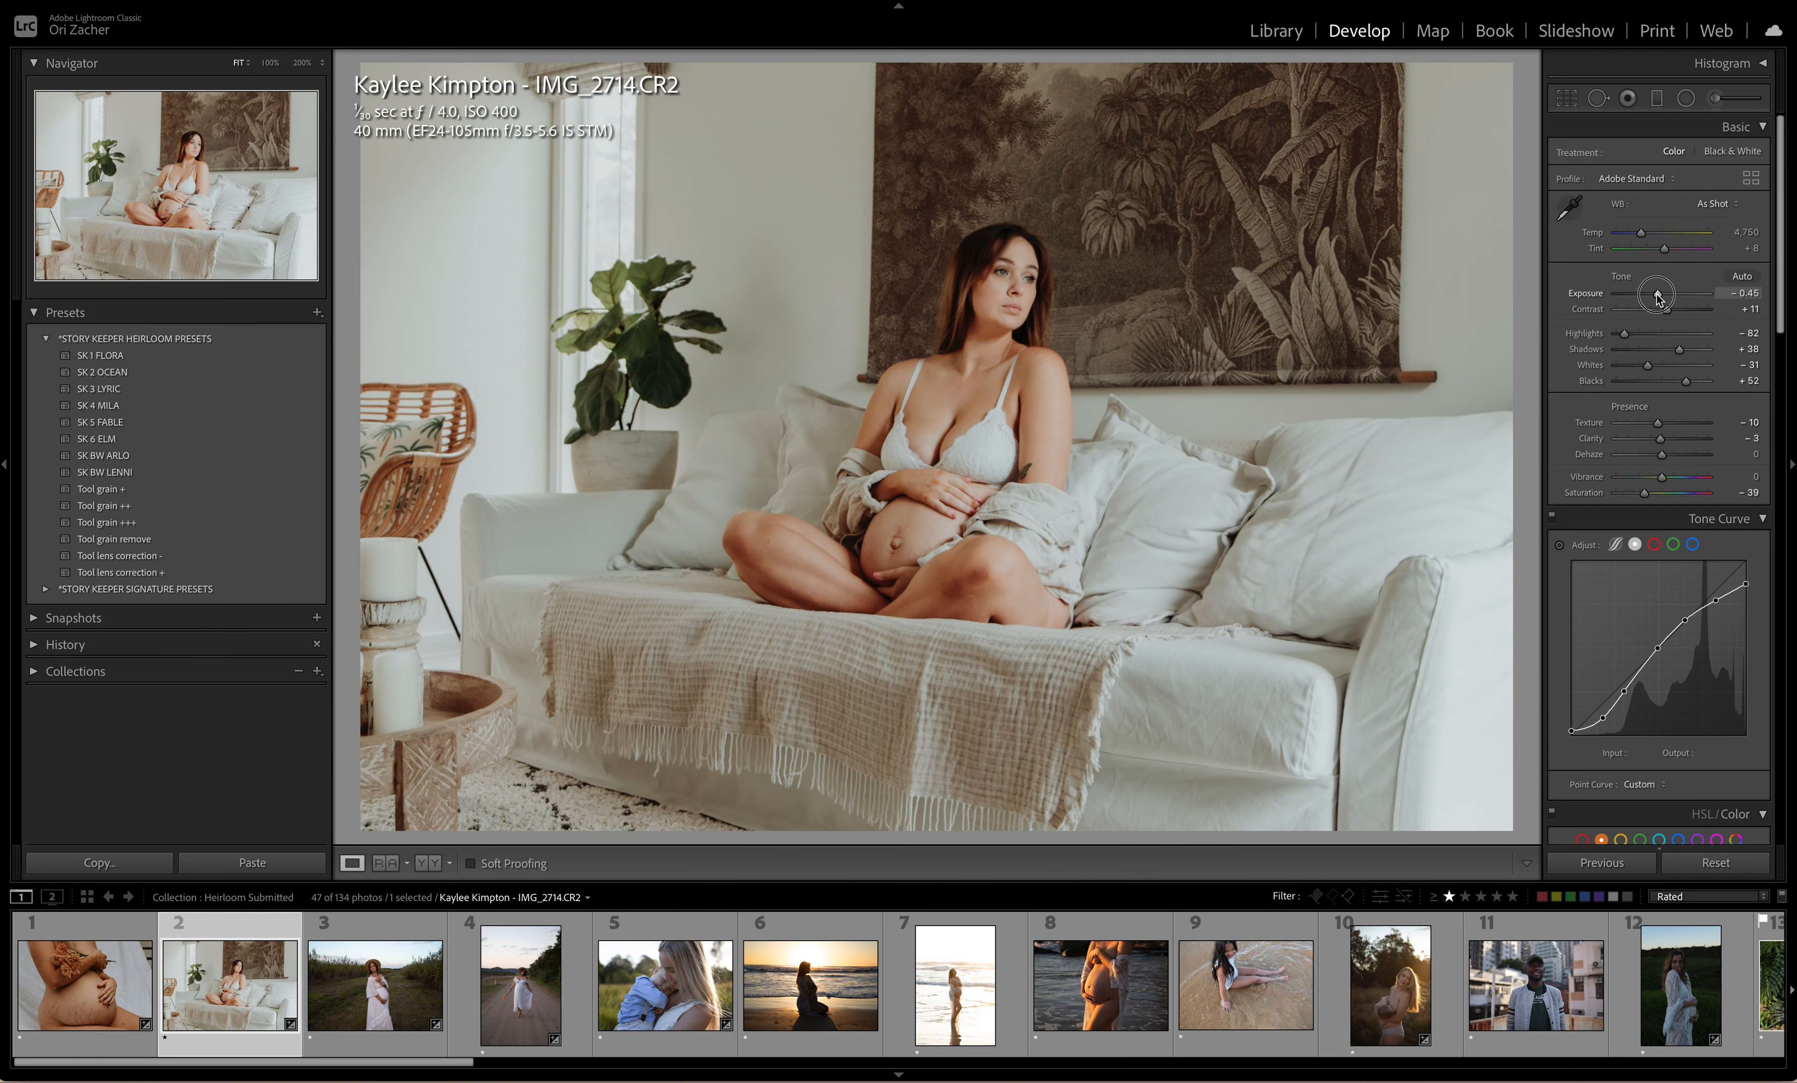
pyautogui.moveTo(1658, 295); pyautogui.dragTo(1657, 294)
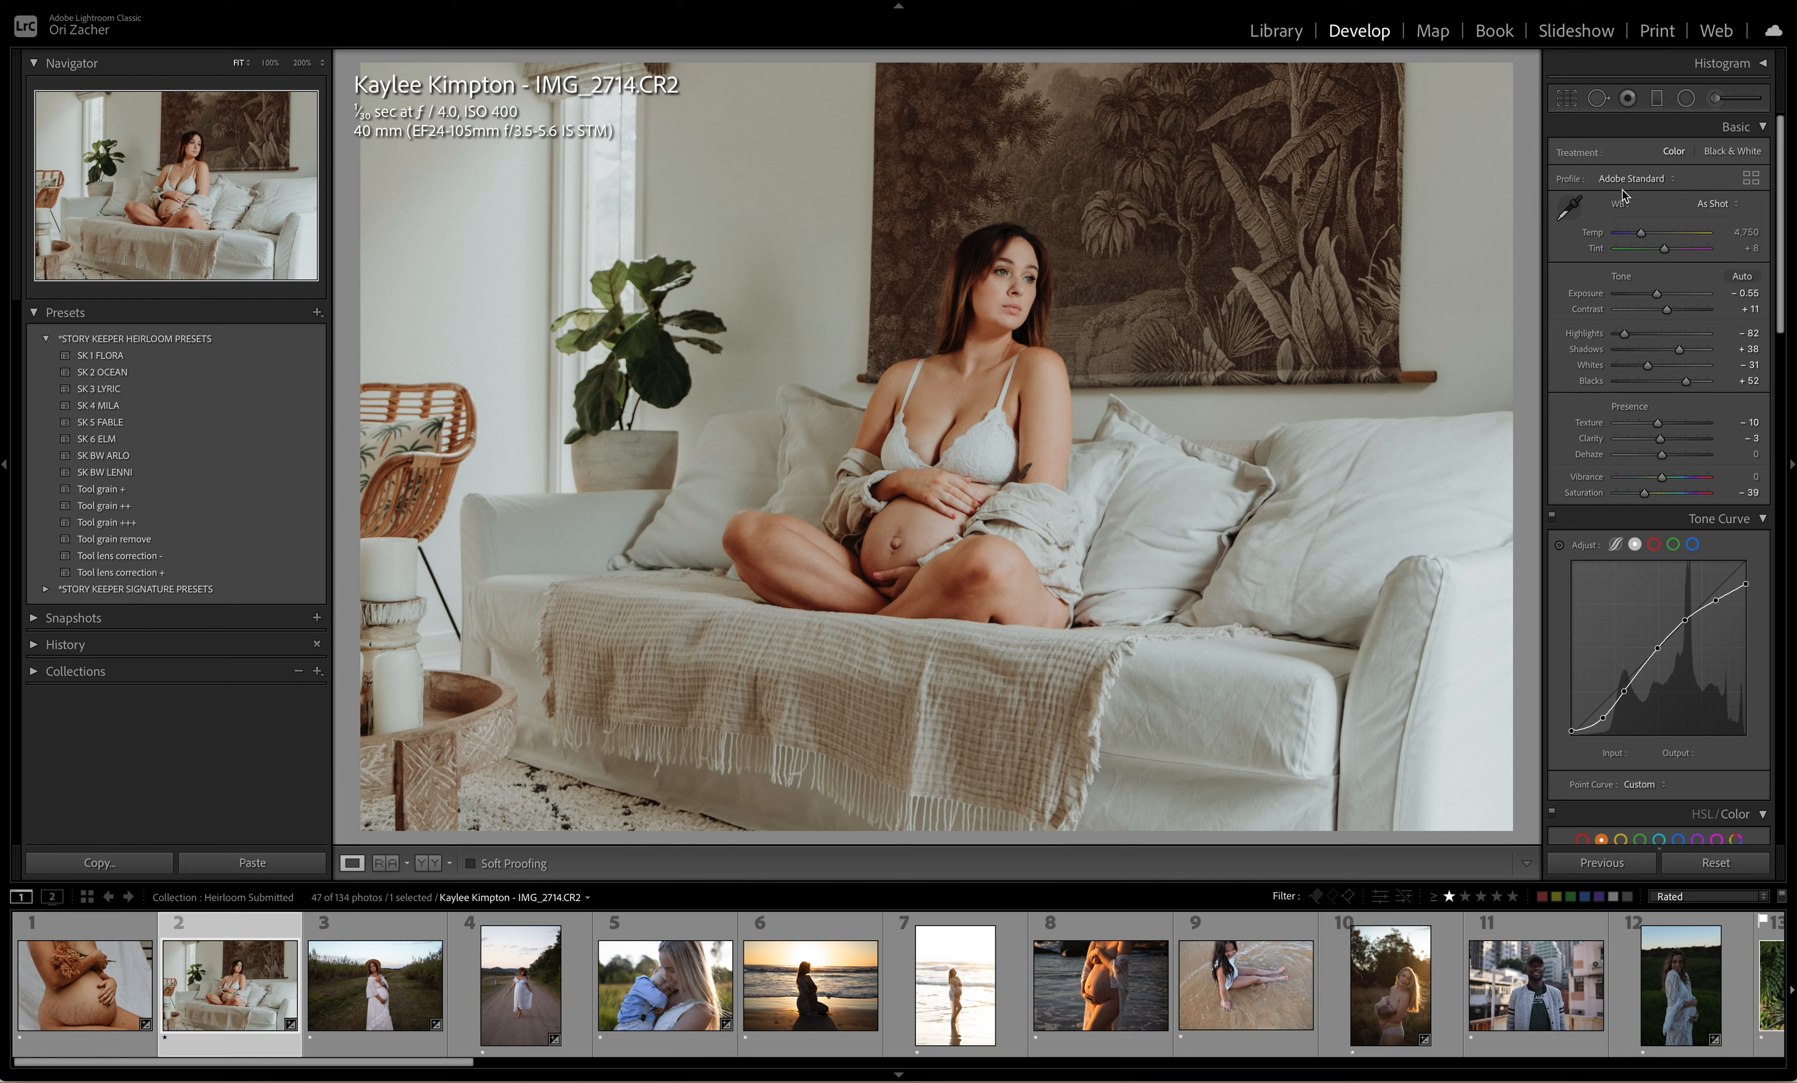
# Step: Open the cane field photo IMG_2948, reset its exposure, and set it to −0.45
pyautogui.click(357, 993)
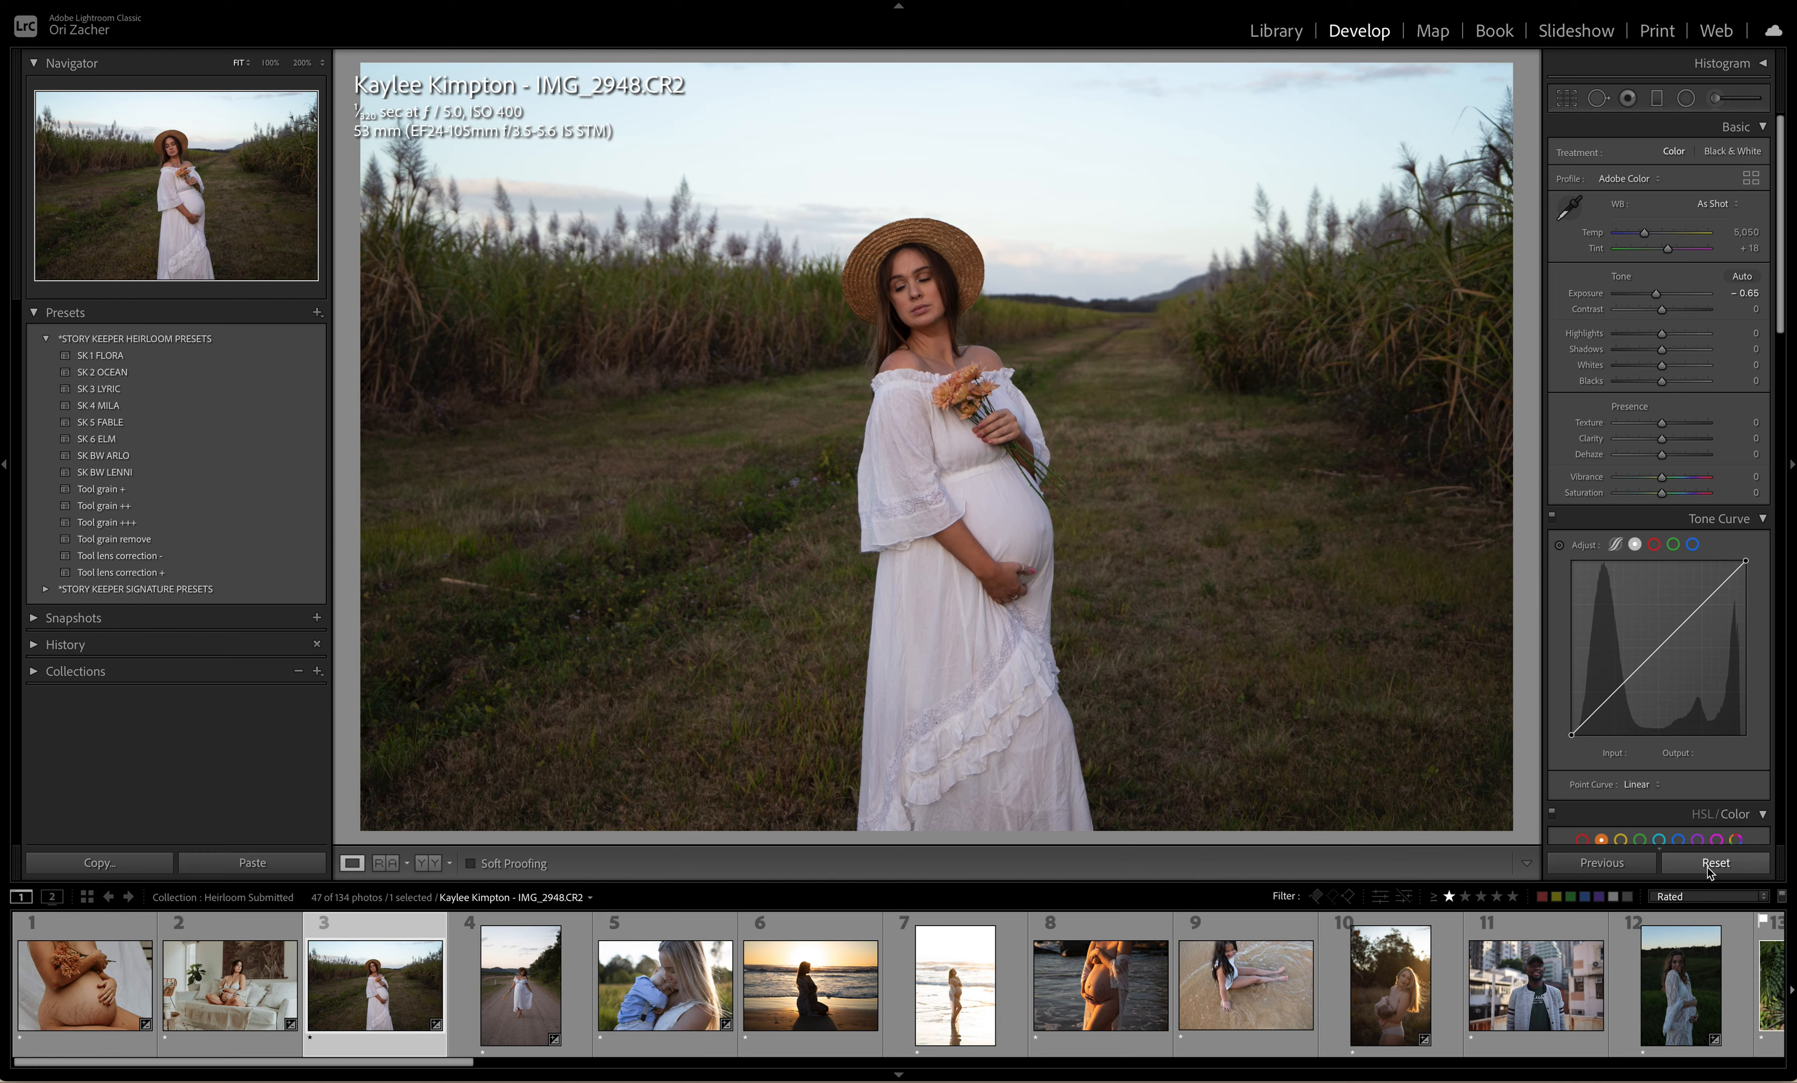
pyautogui.doubleClick(1661, 300)
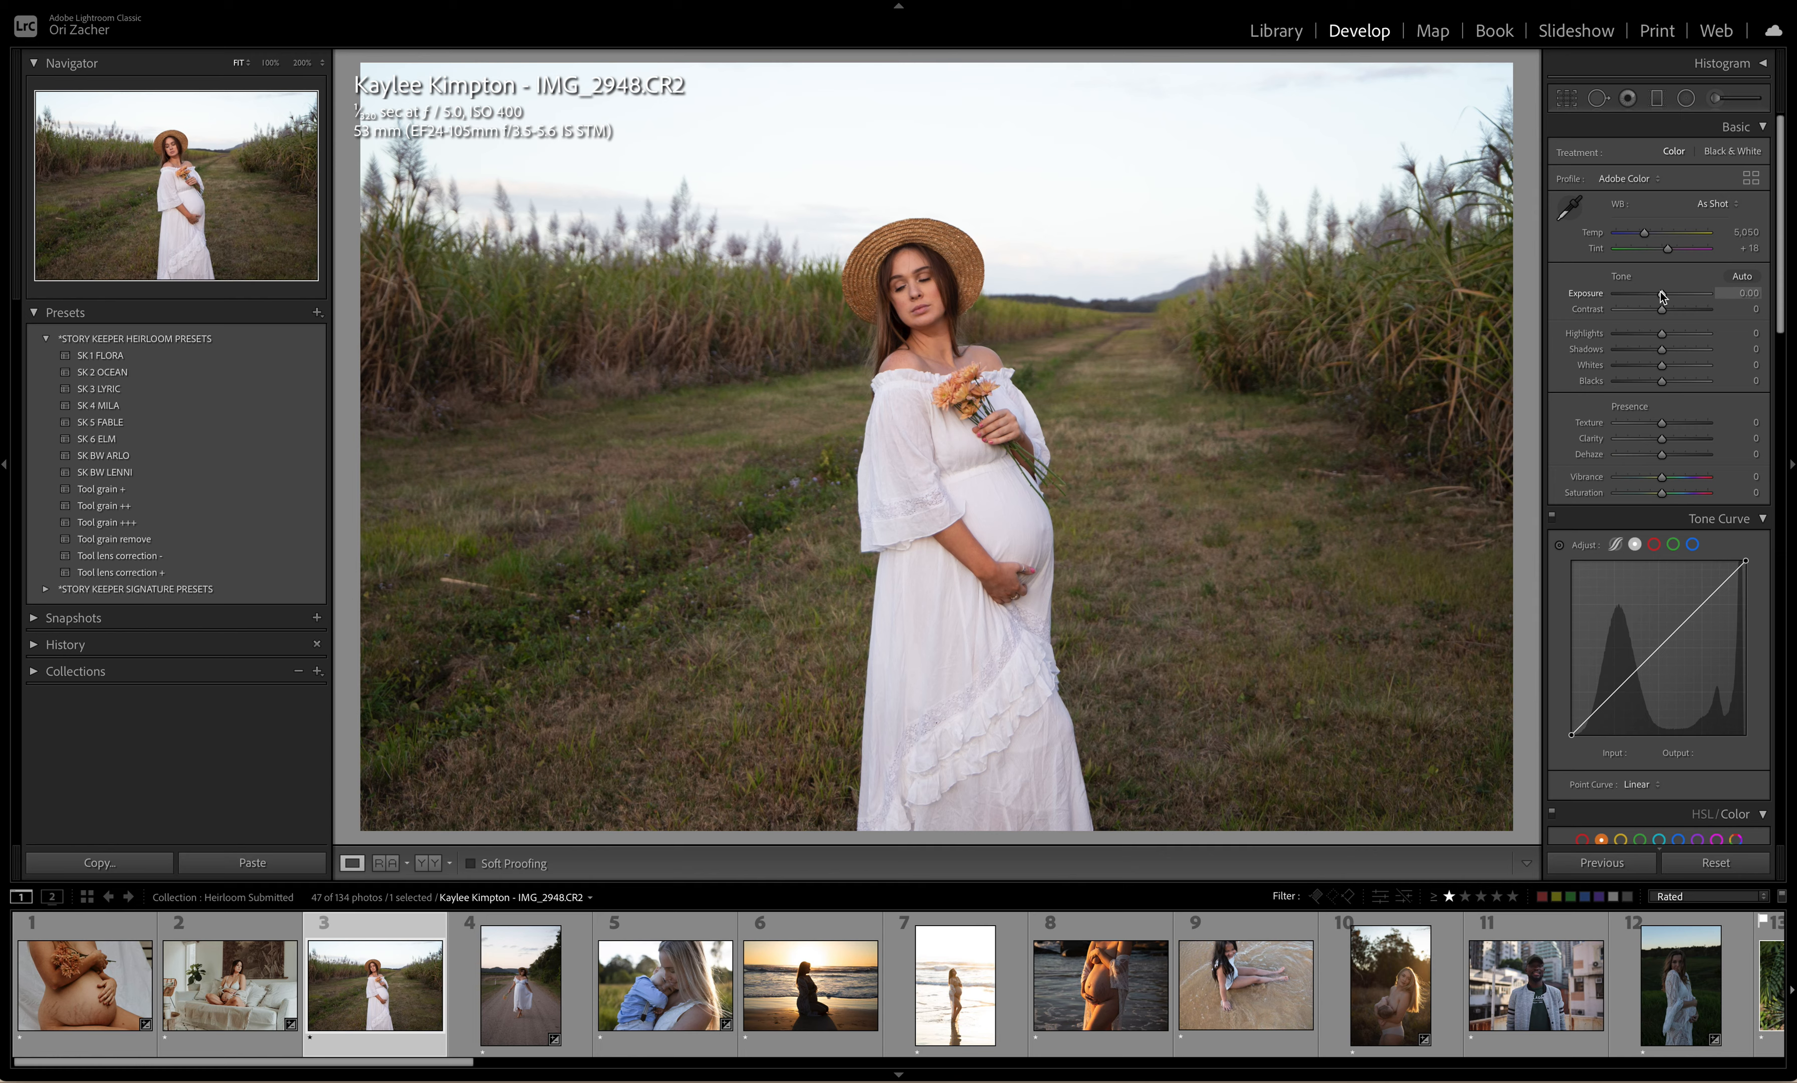
pyautogui.moveTo(1661, 293); pyautogui.dragTo(1656, 293)
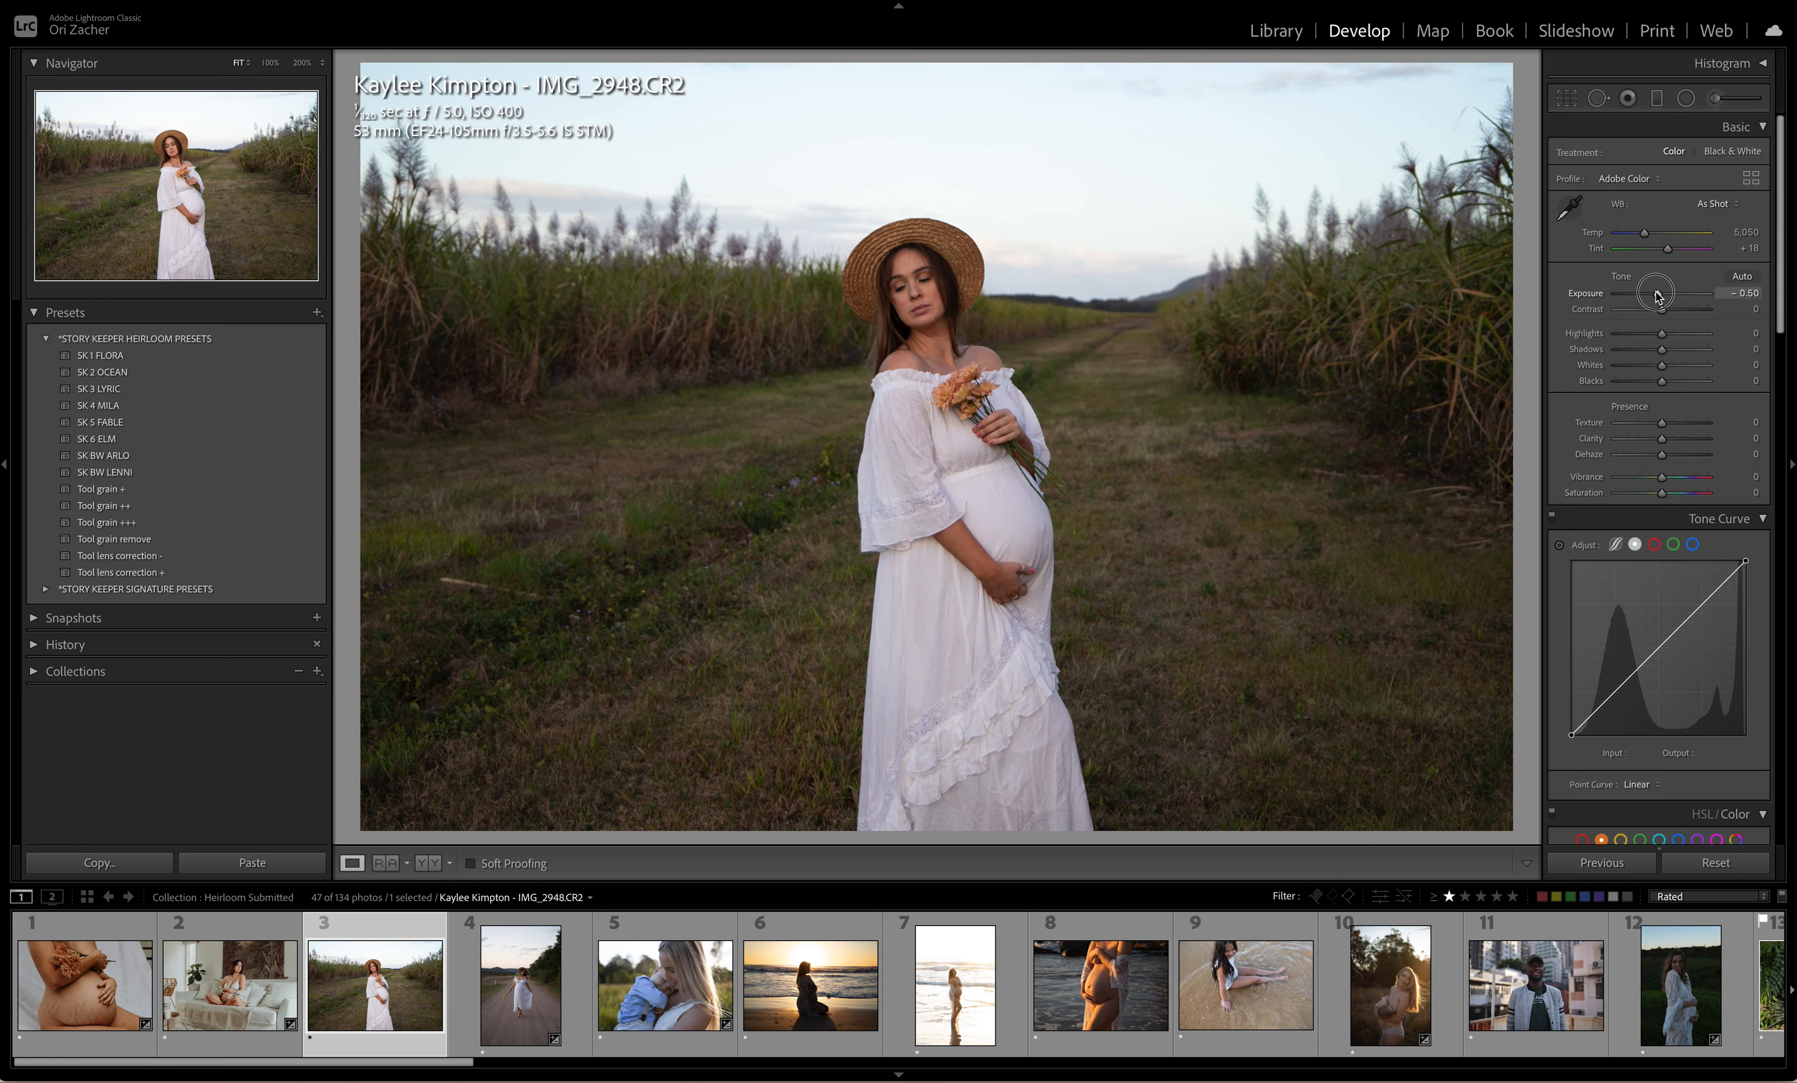
pyautogui.moveTo(1657, 293); pyautogui.dragTo(1658, 292)
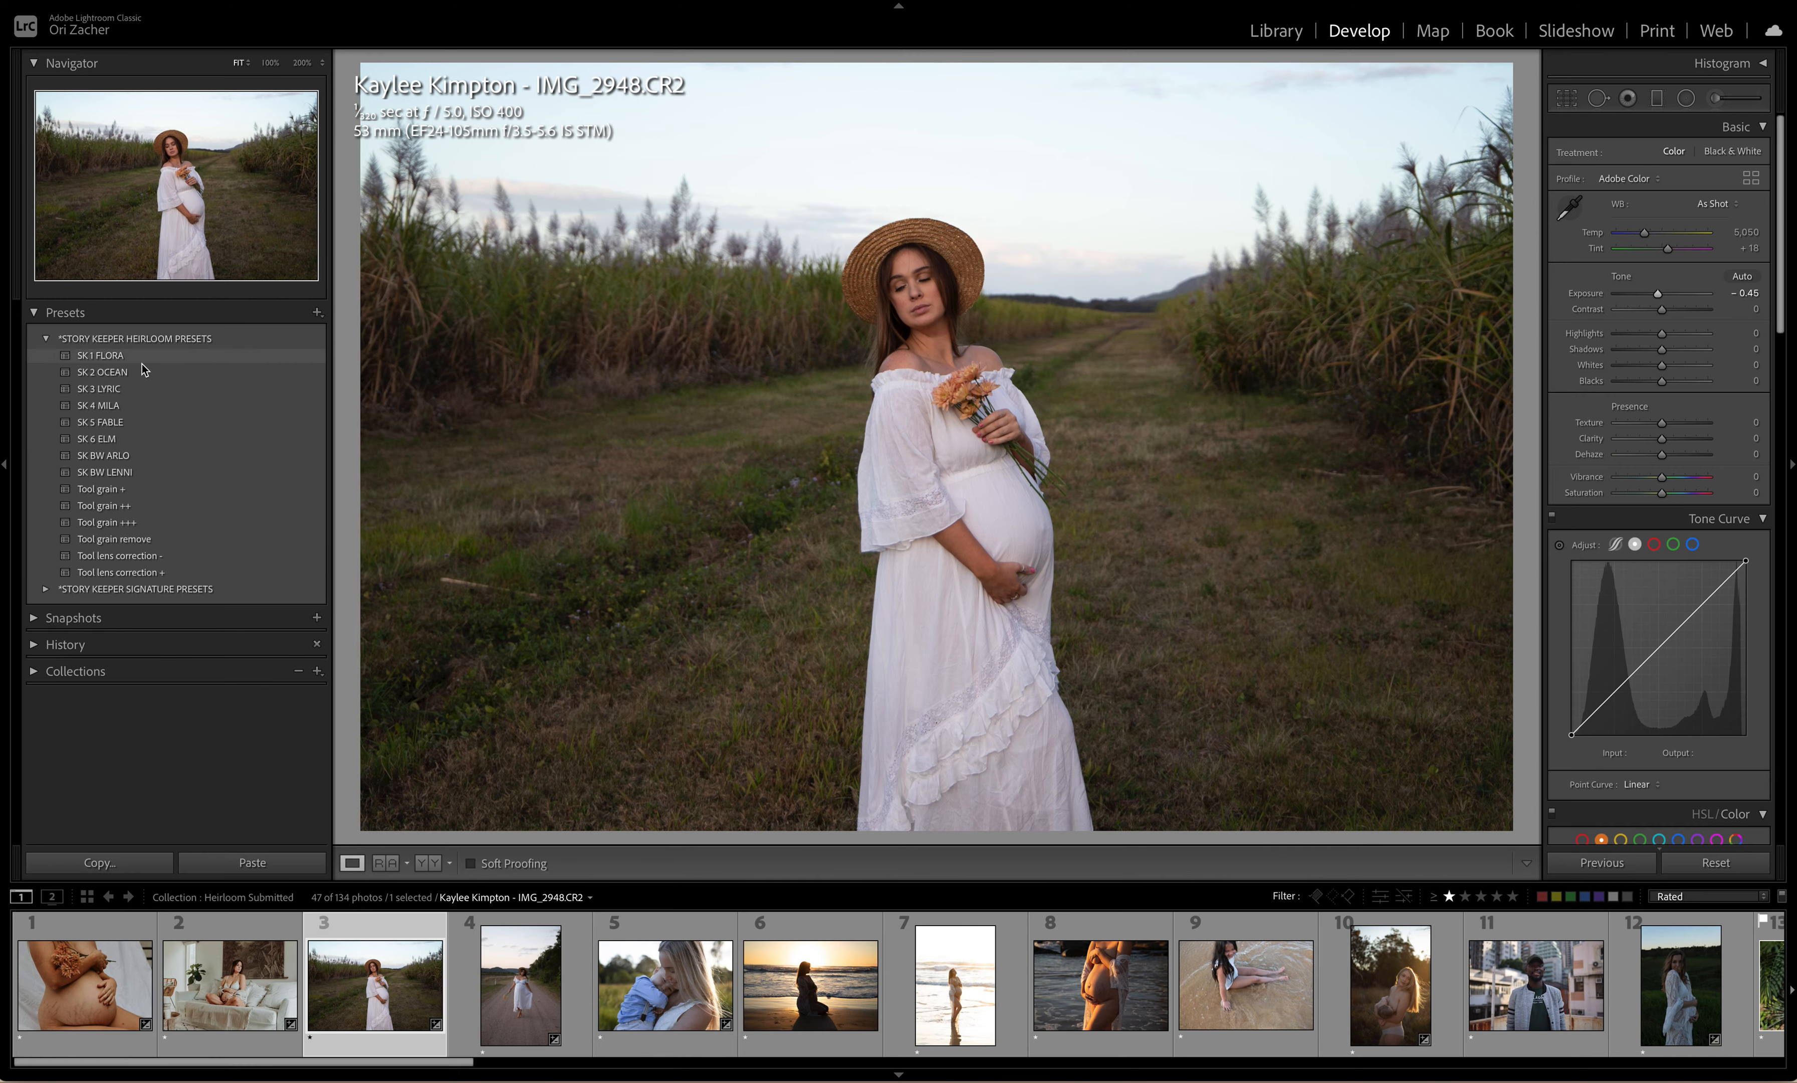
# Step: Apply the SK 3 LYRIC preset to the cane field photo and set its exposure to −0.40
pyautogui.click(128, 407)
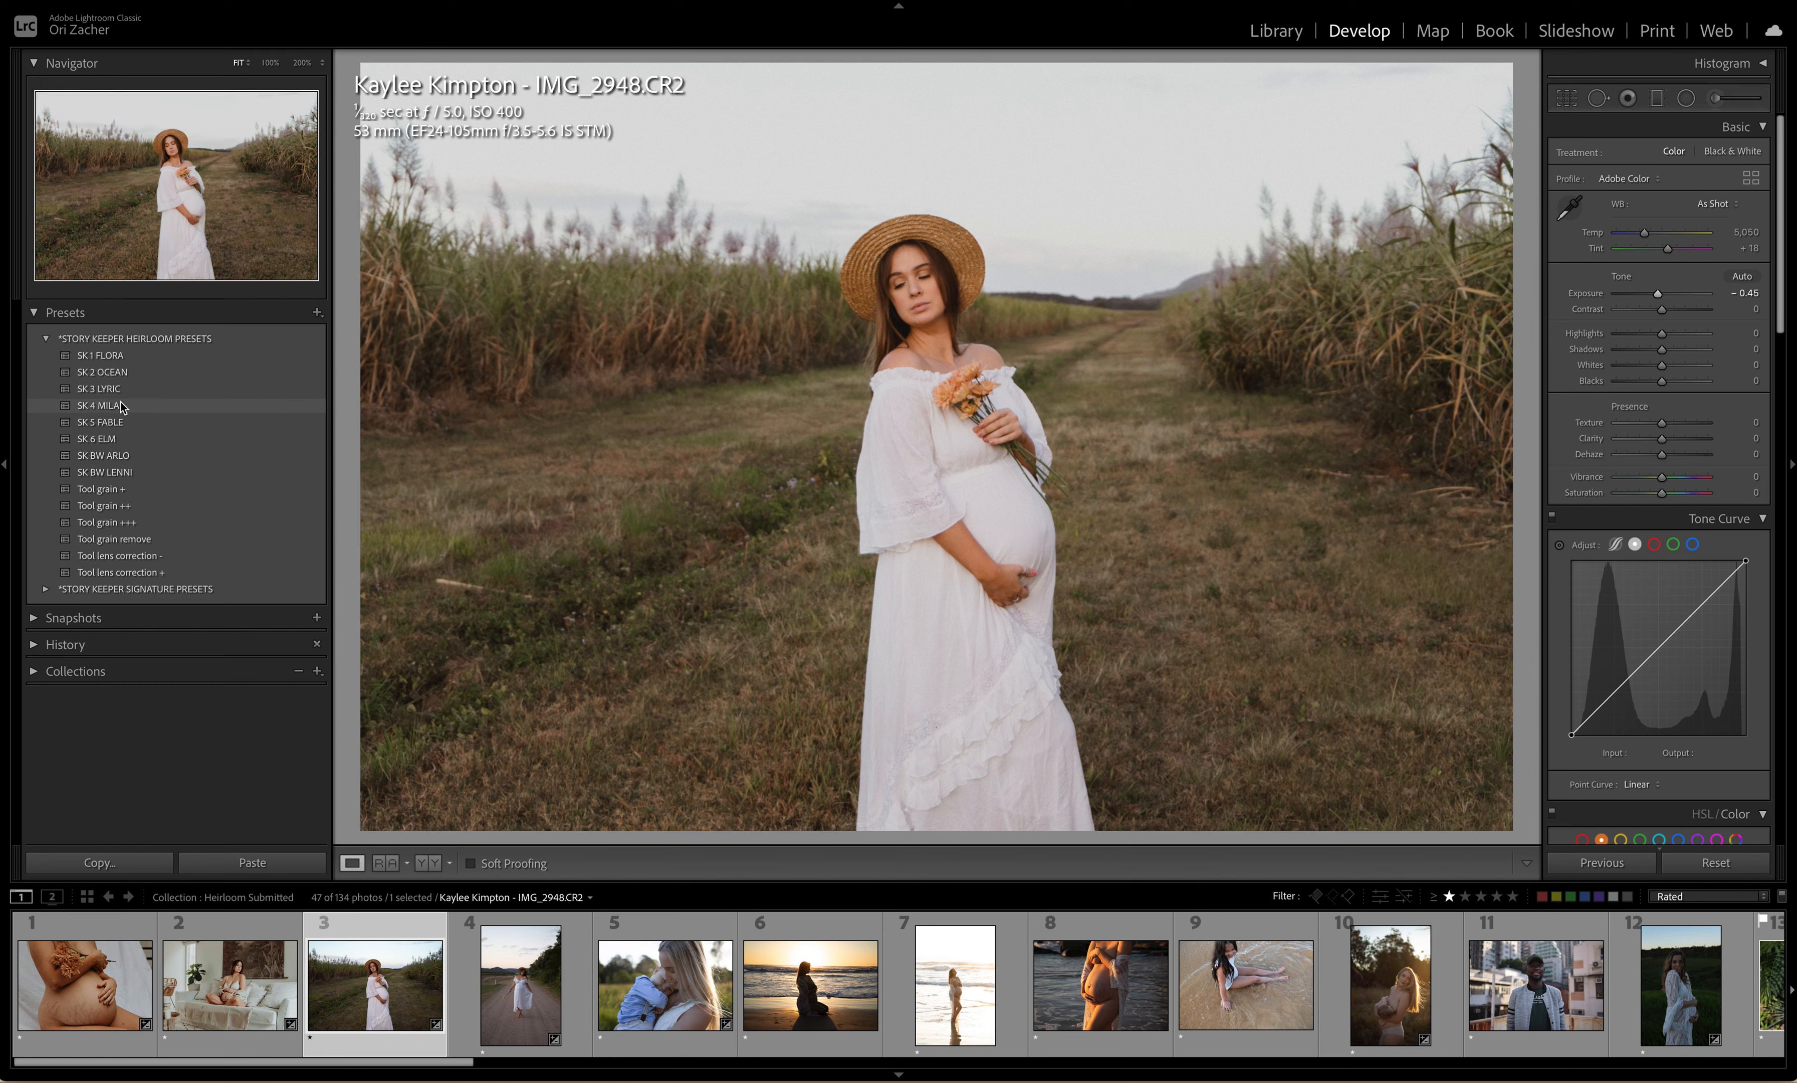
pyautogui.click(120, 394)
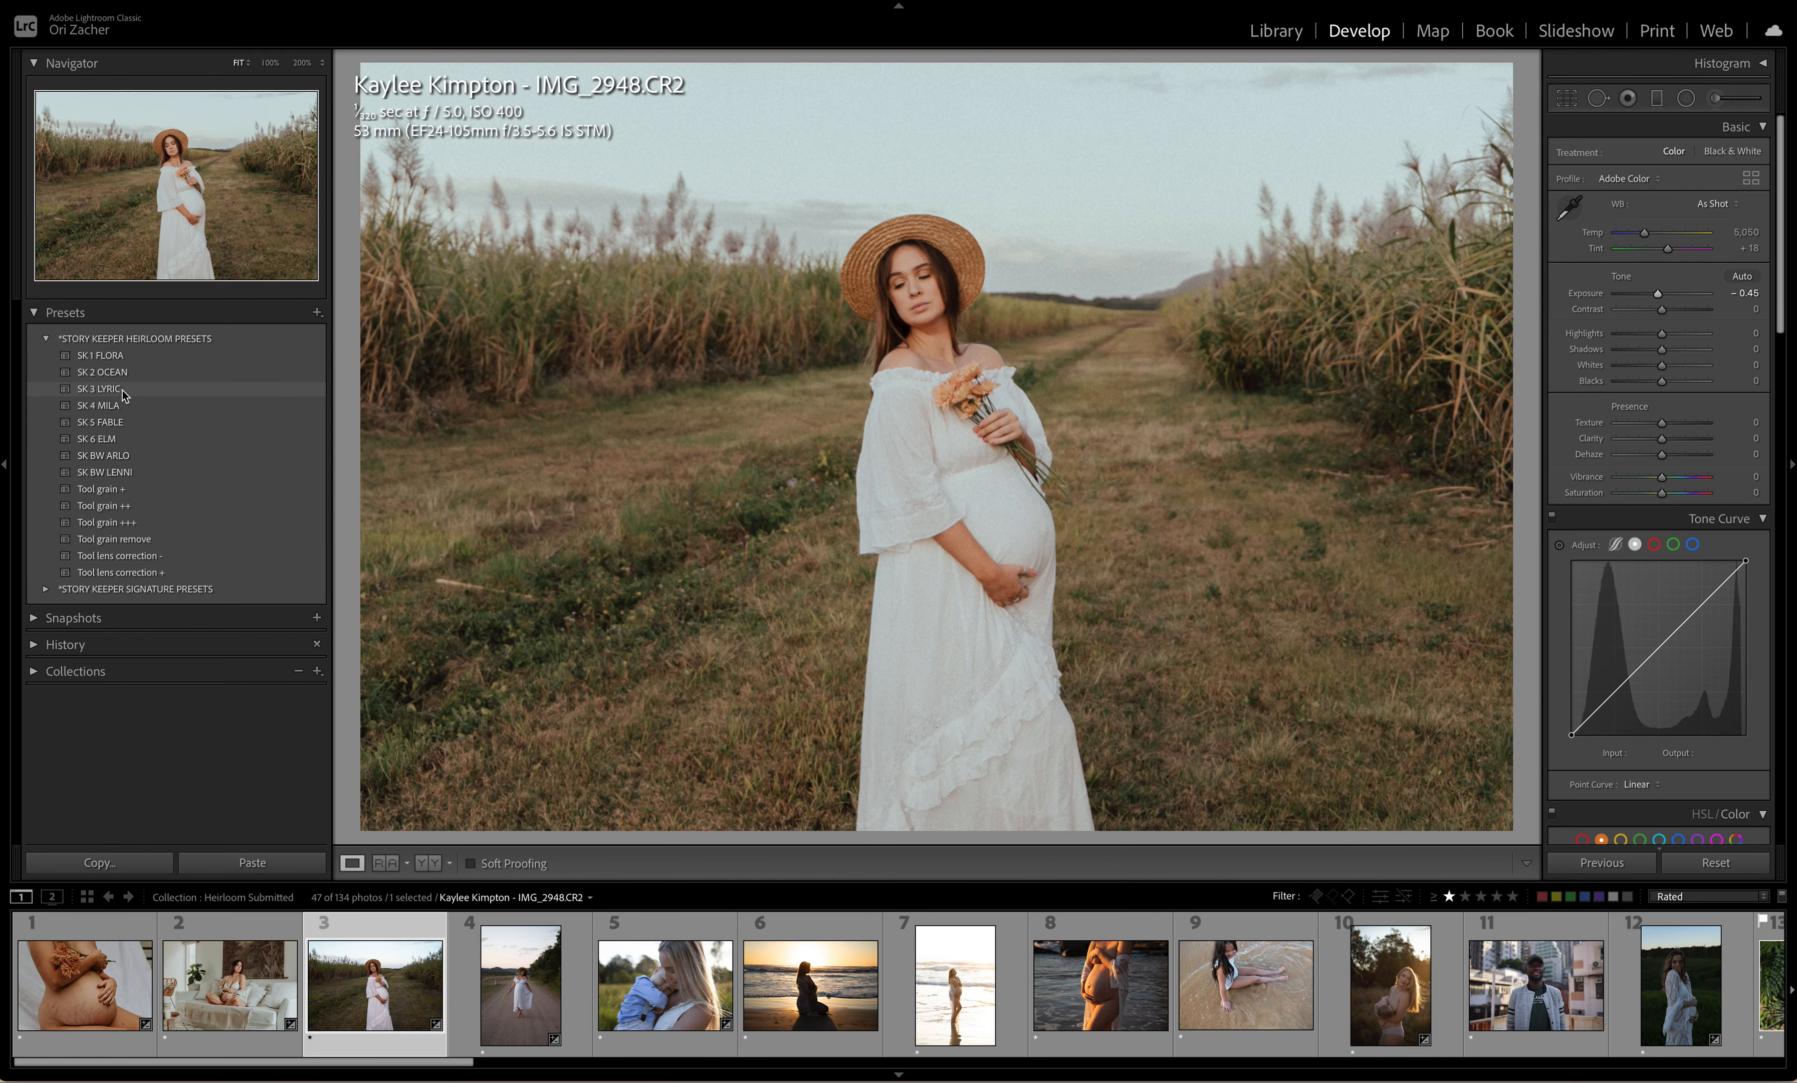
pyautogui.click(122, 394)
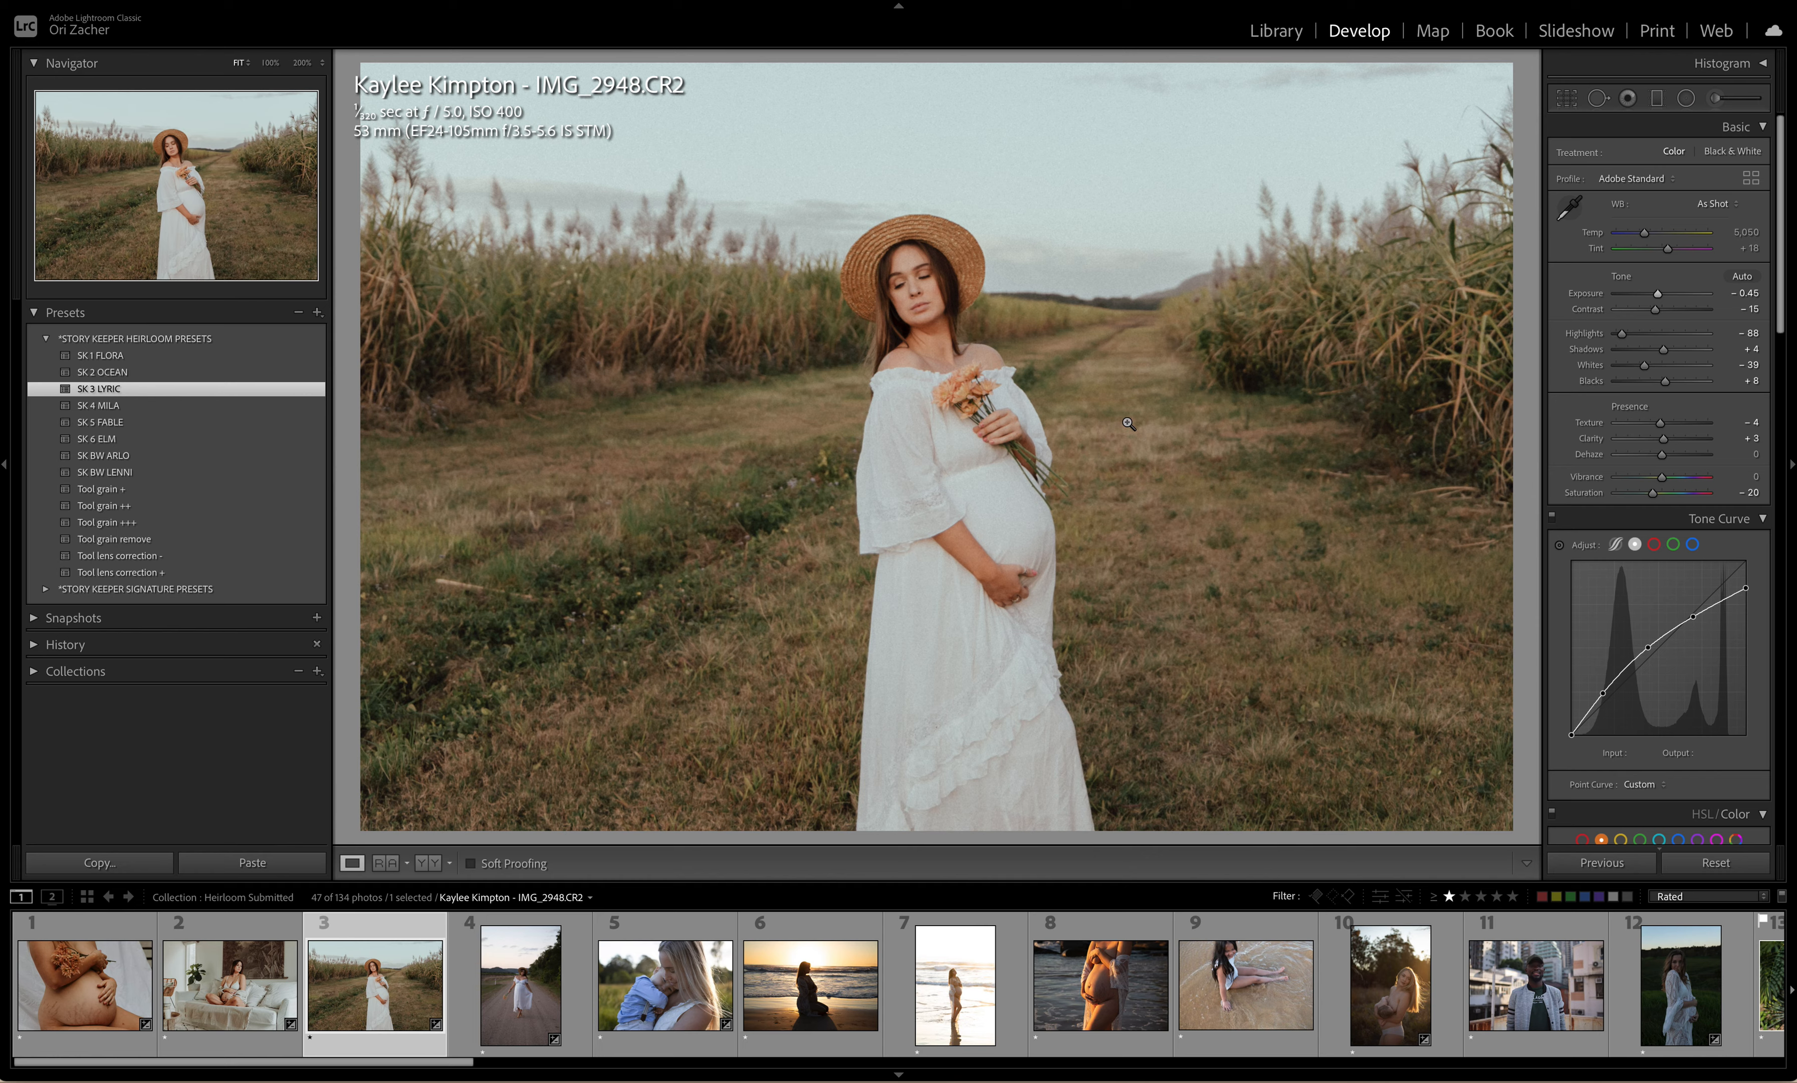
pyautogui.click(1658, 295)
pyautogui.moveTo(1658, 298); pyautogui.dragTo(1660, 298)
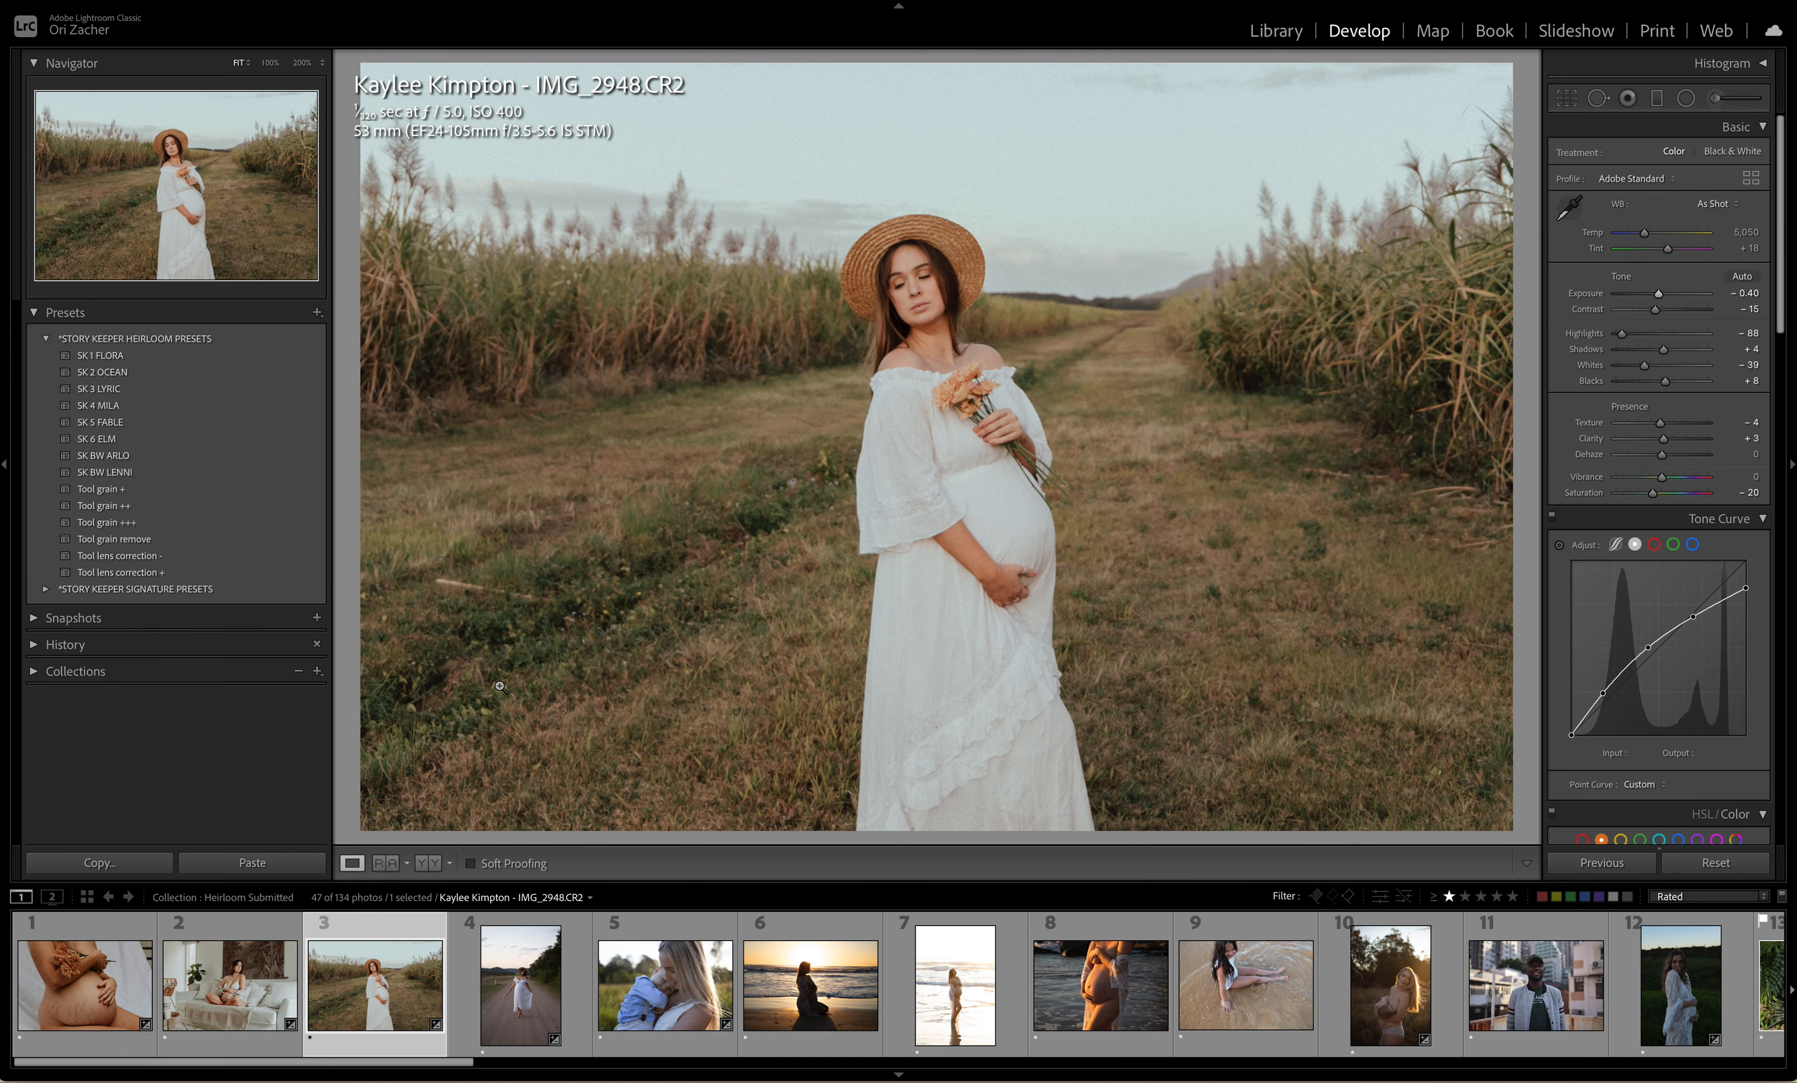
# Step: Apply the SK 6 ELM preset to the dirt road photo IMG_3105 and set its exposure to +1.10
pyautogui.click(524, 990)
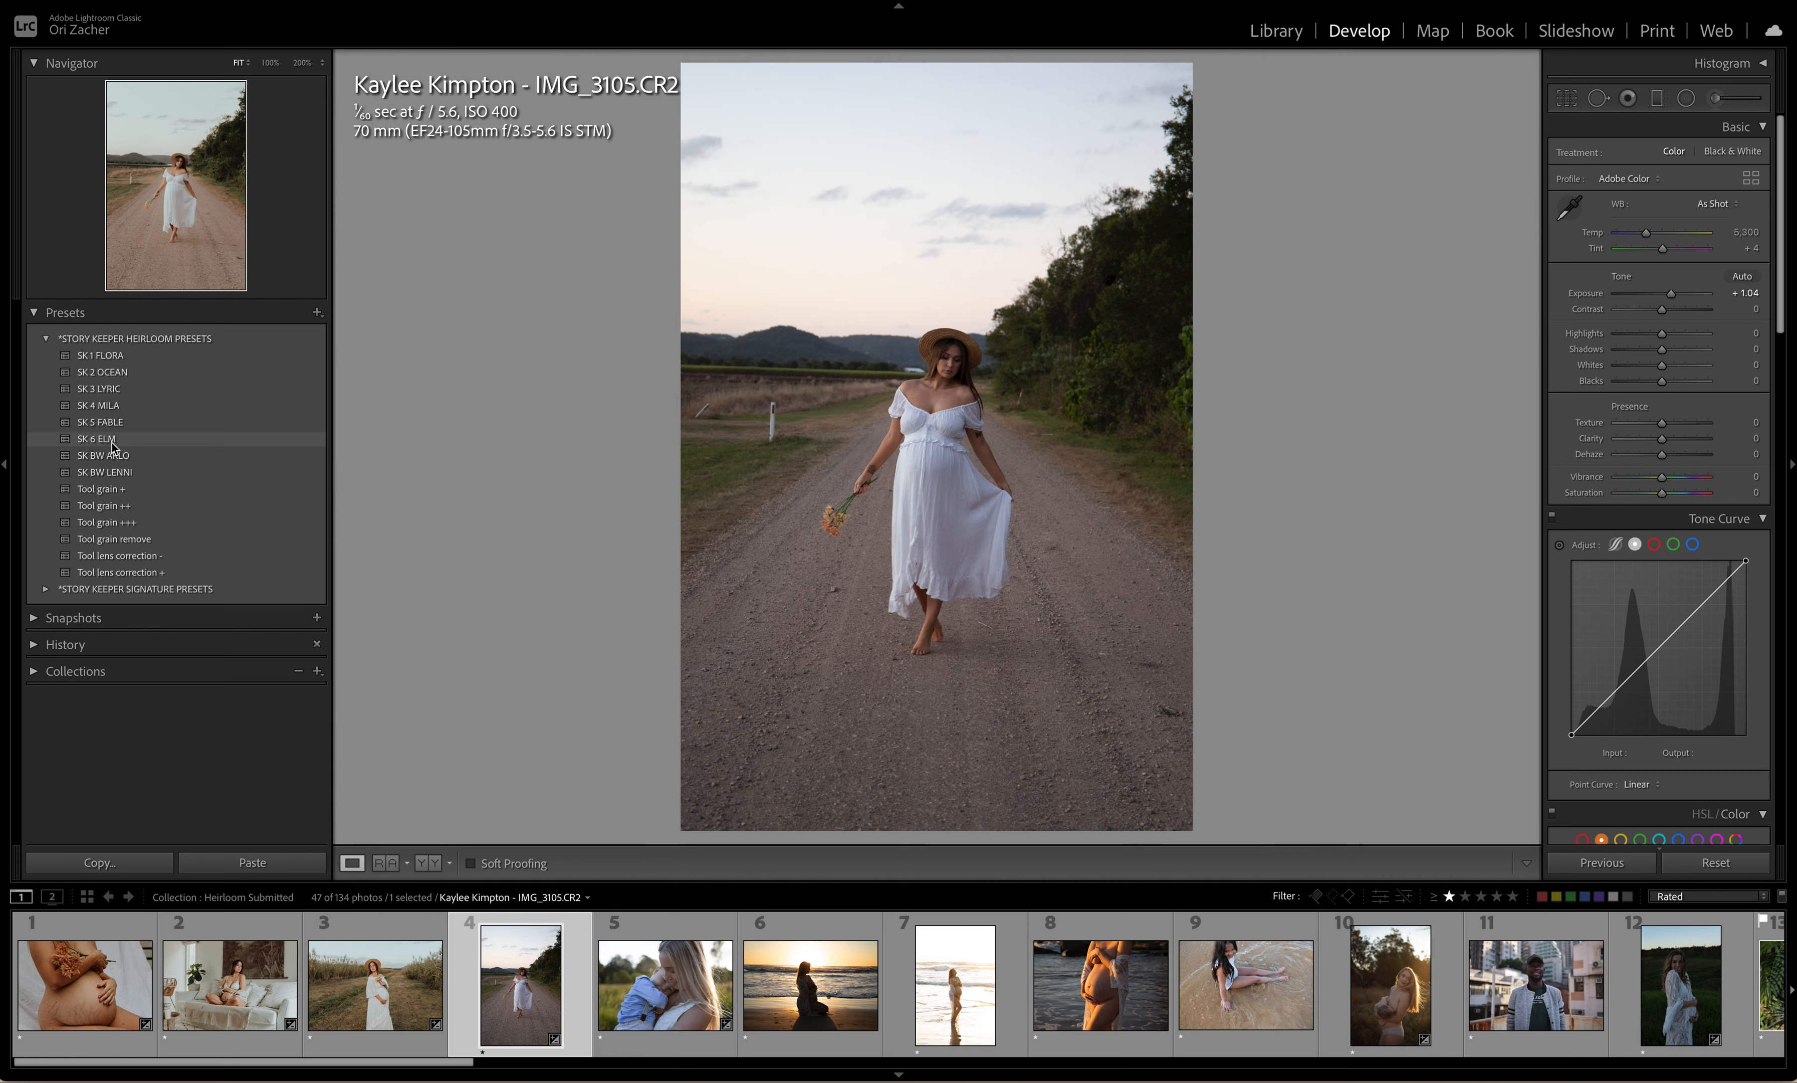
pyautogui.click(112, 441)
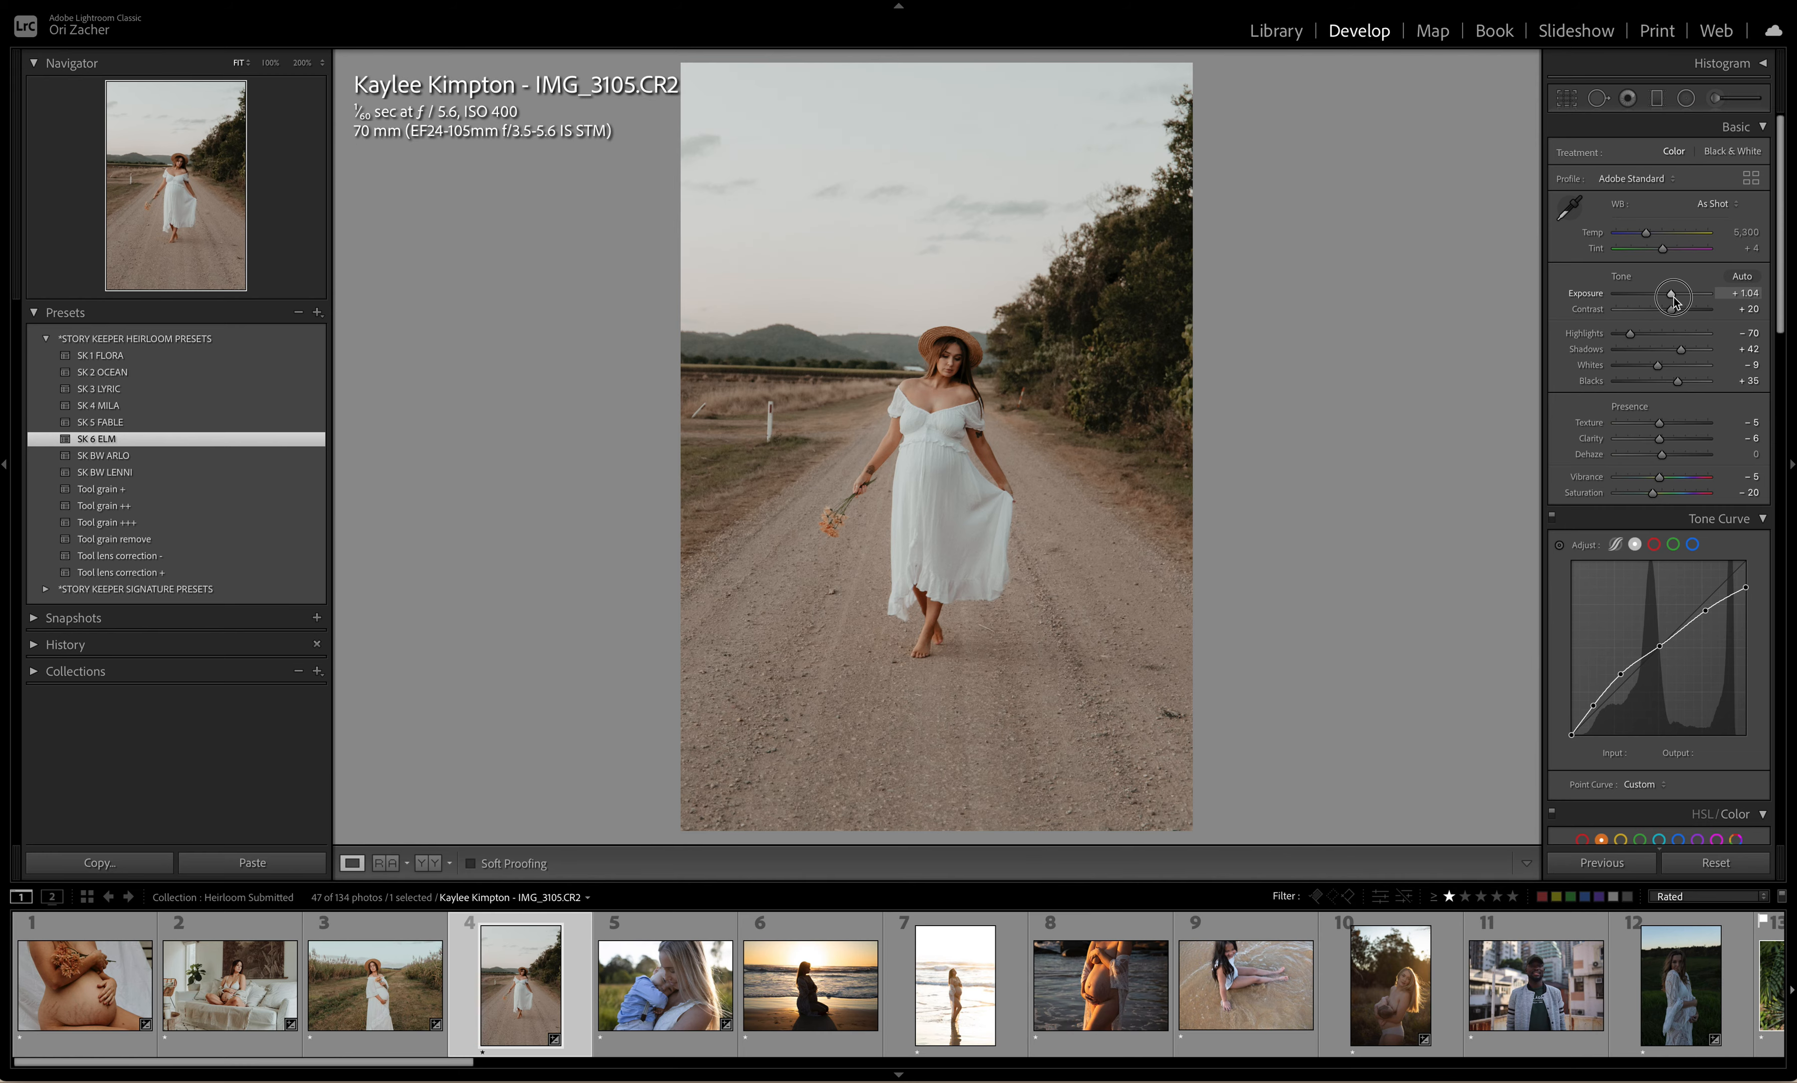
pyautogui.moveTo(1672, 293); pyautogui.dragTo(1675, 301)
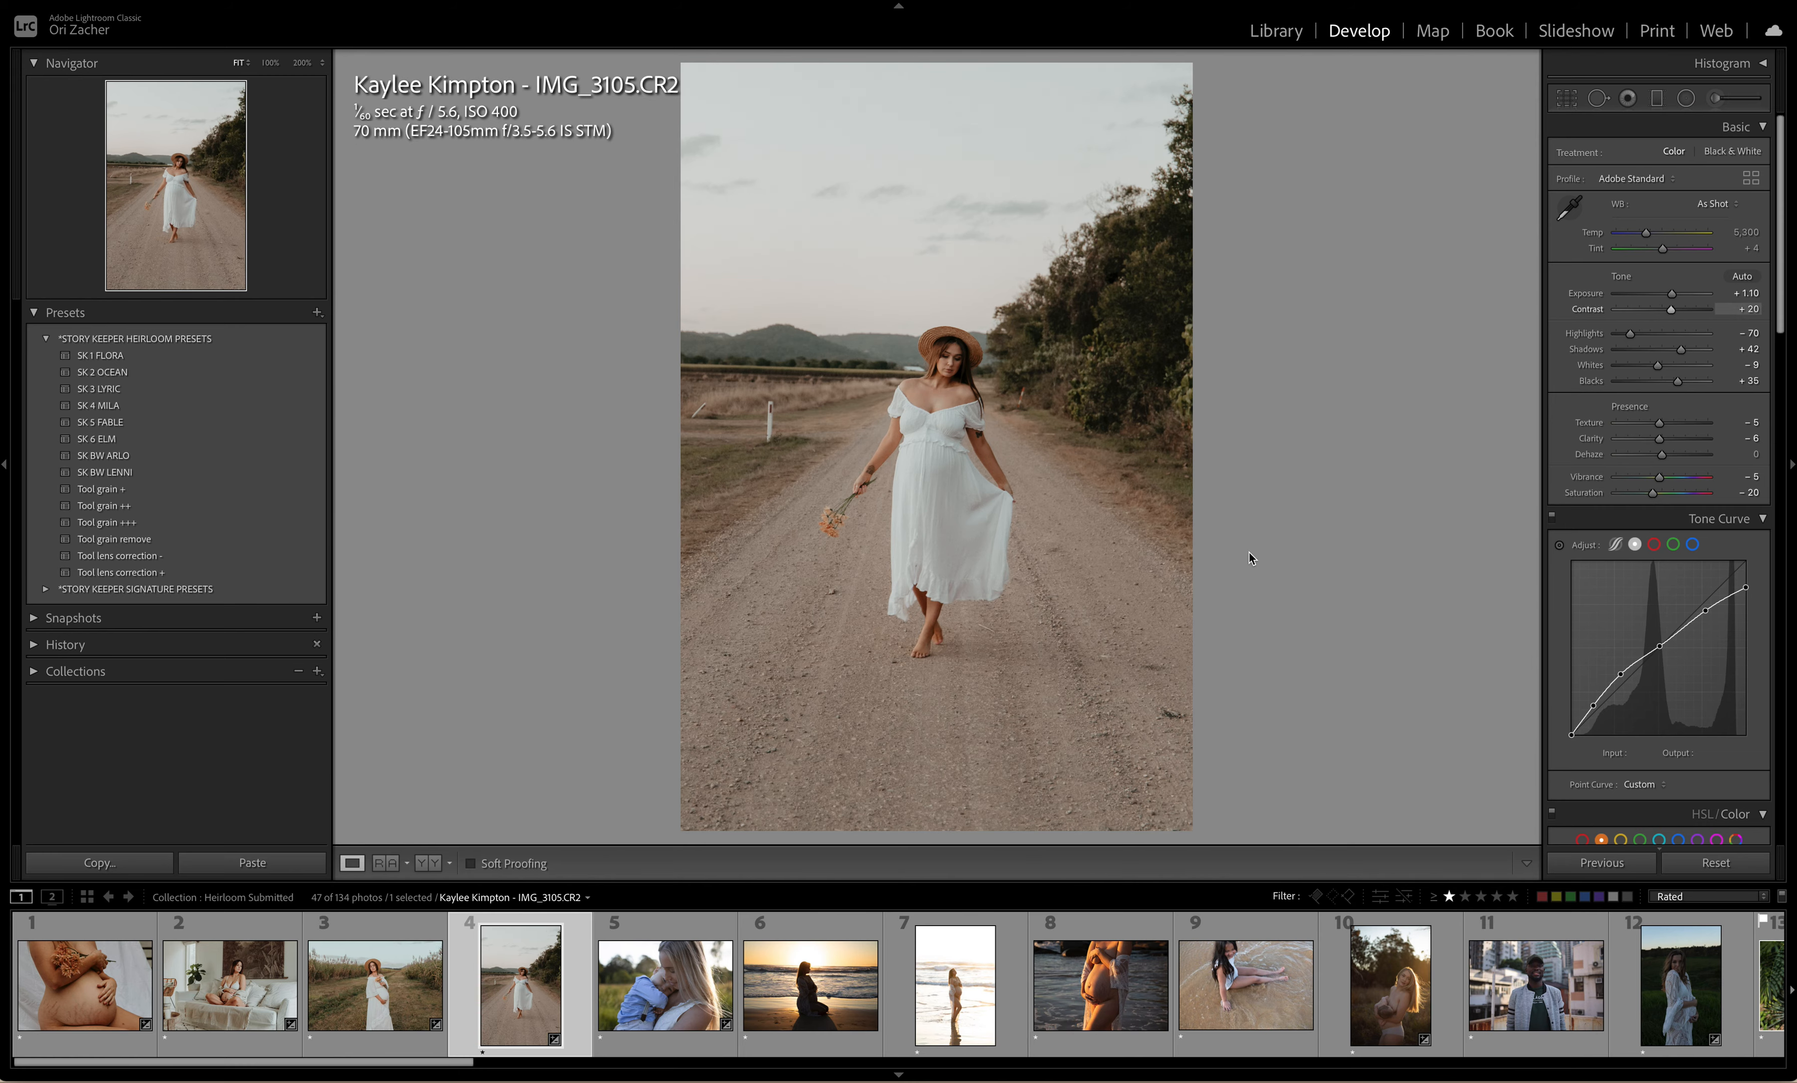
# Step: Apply the SK 1 FLORA preset to the fifth photo, the mother holding a child in a blue shirt
pyautogui.click(684, 994)
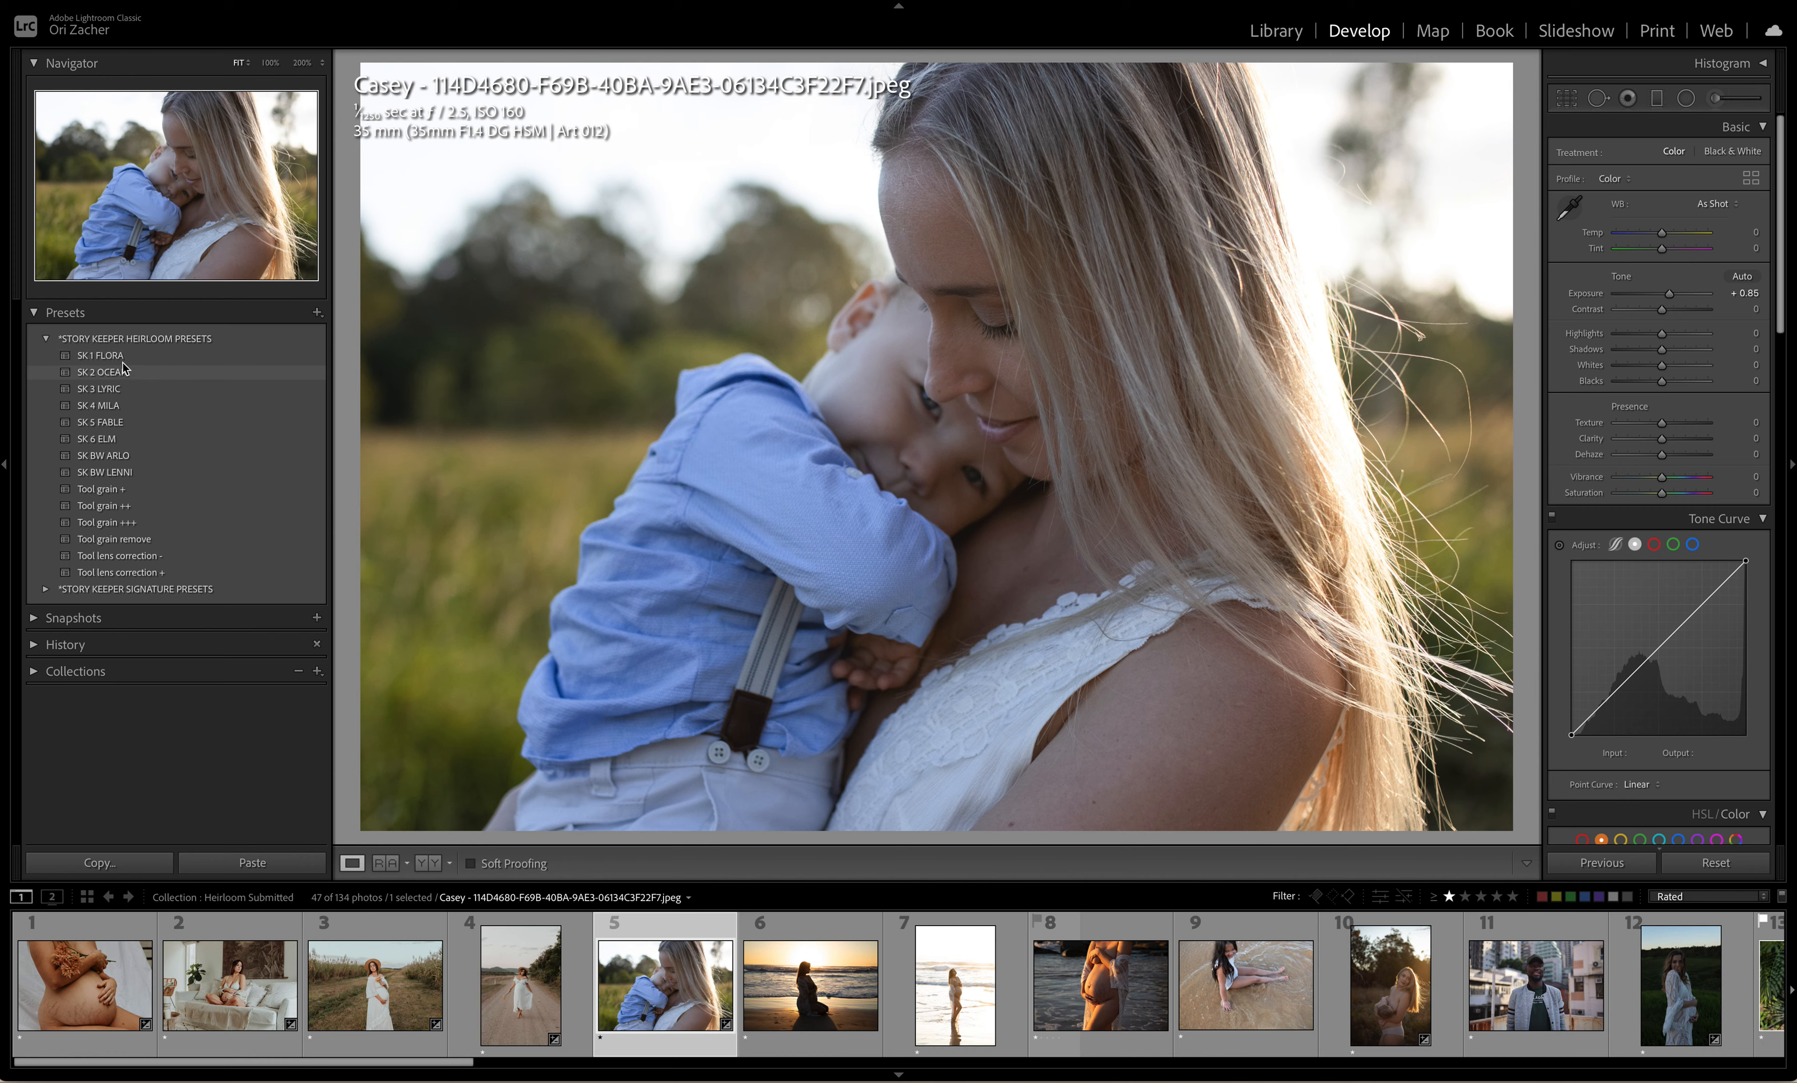
pyautogui.click(106, 356)
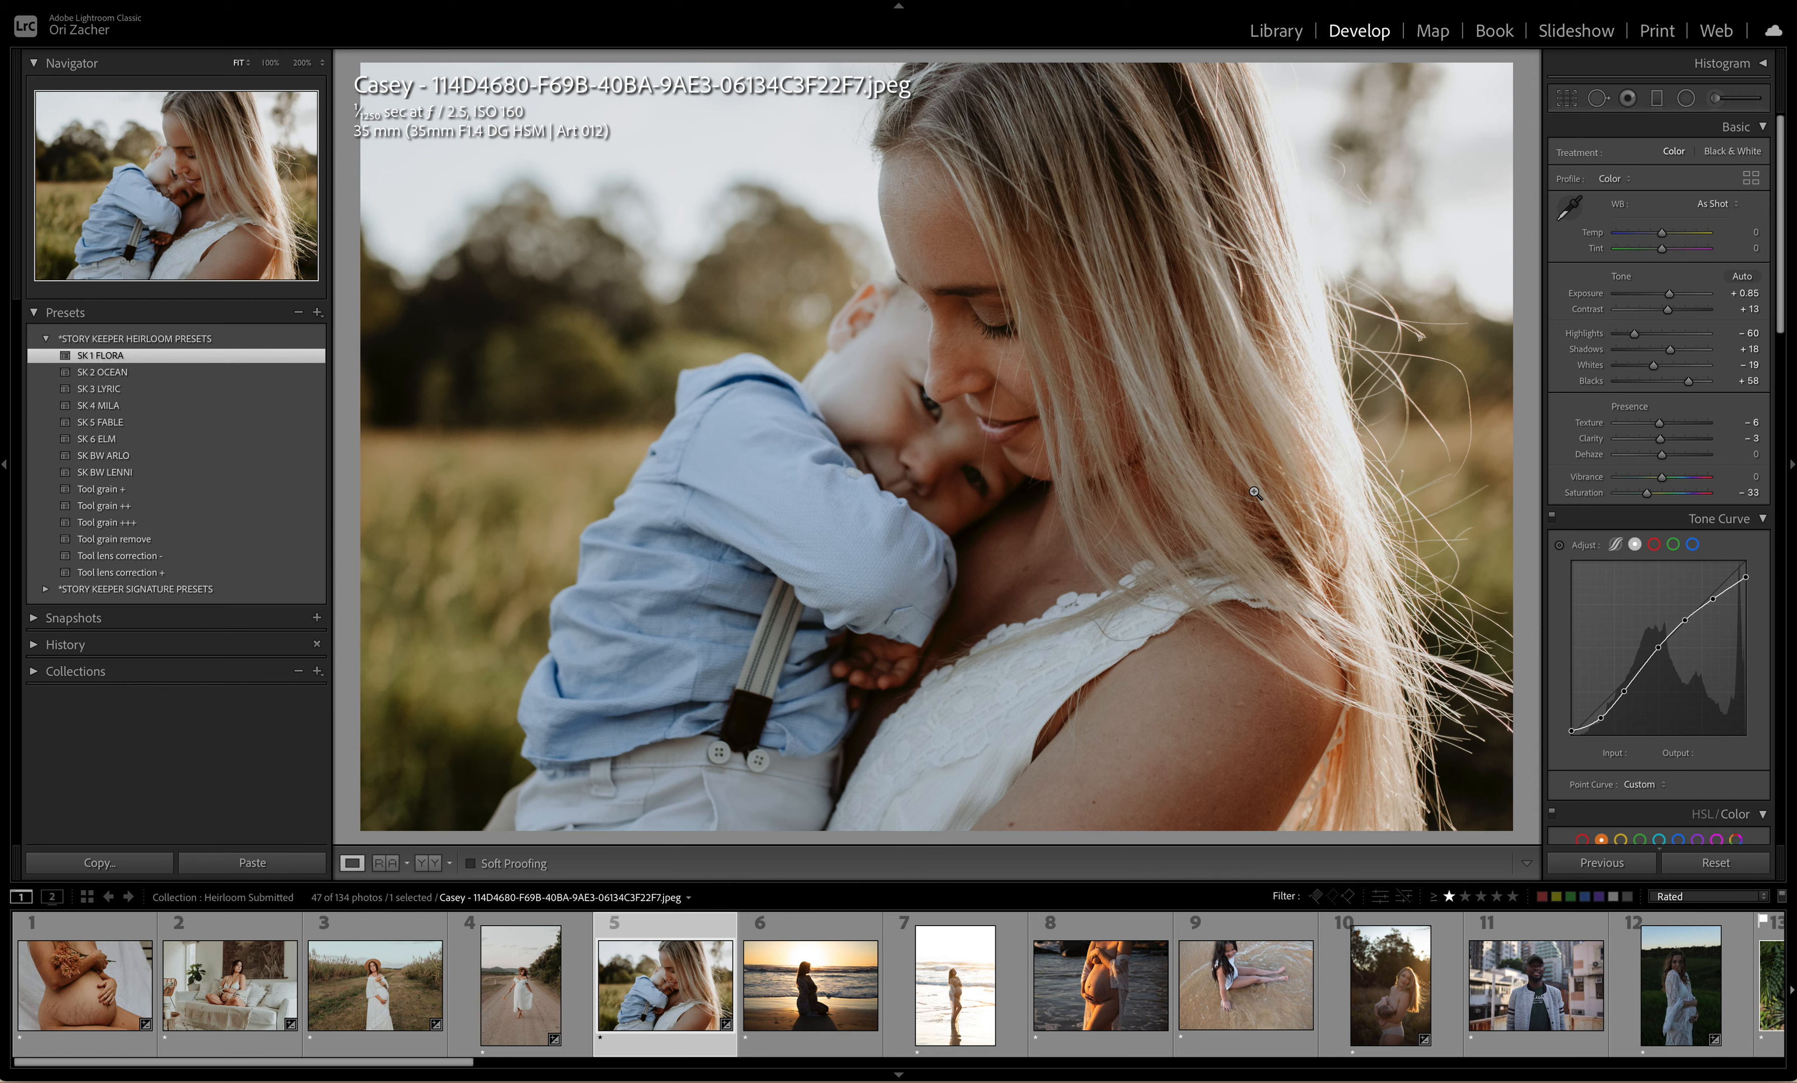
# Step: Apply the SK 2 OCEAN preset to the kneeling beach silhouette photo IMG_3175 and set its exposure to +0.30
pyautogui.click(816, 1005)
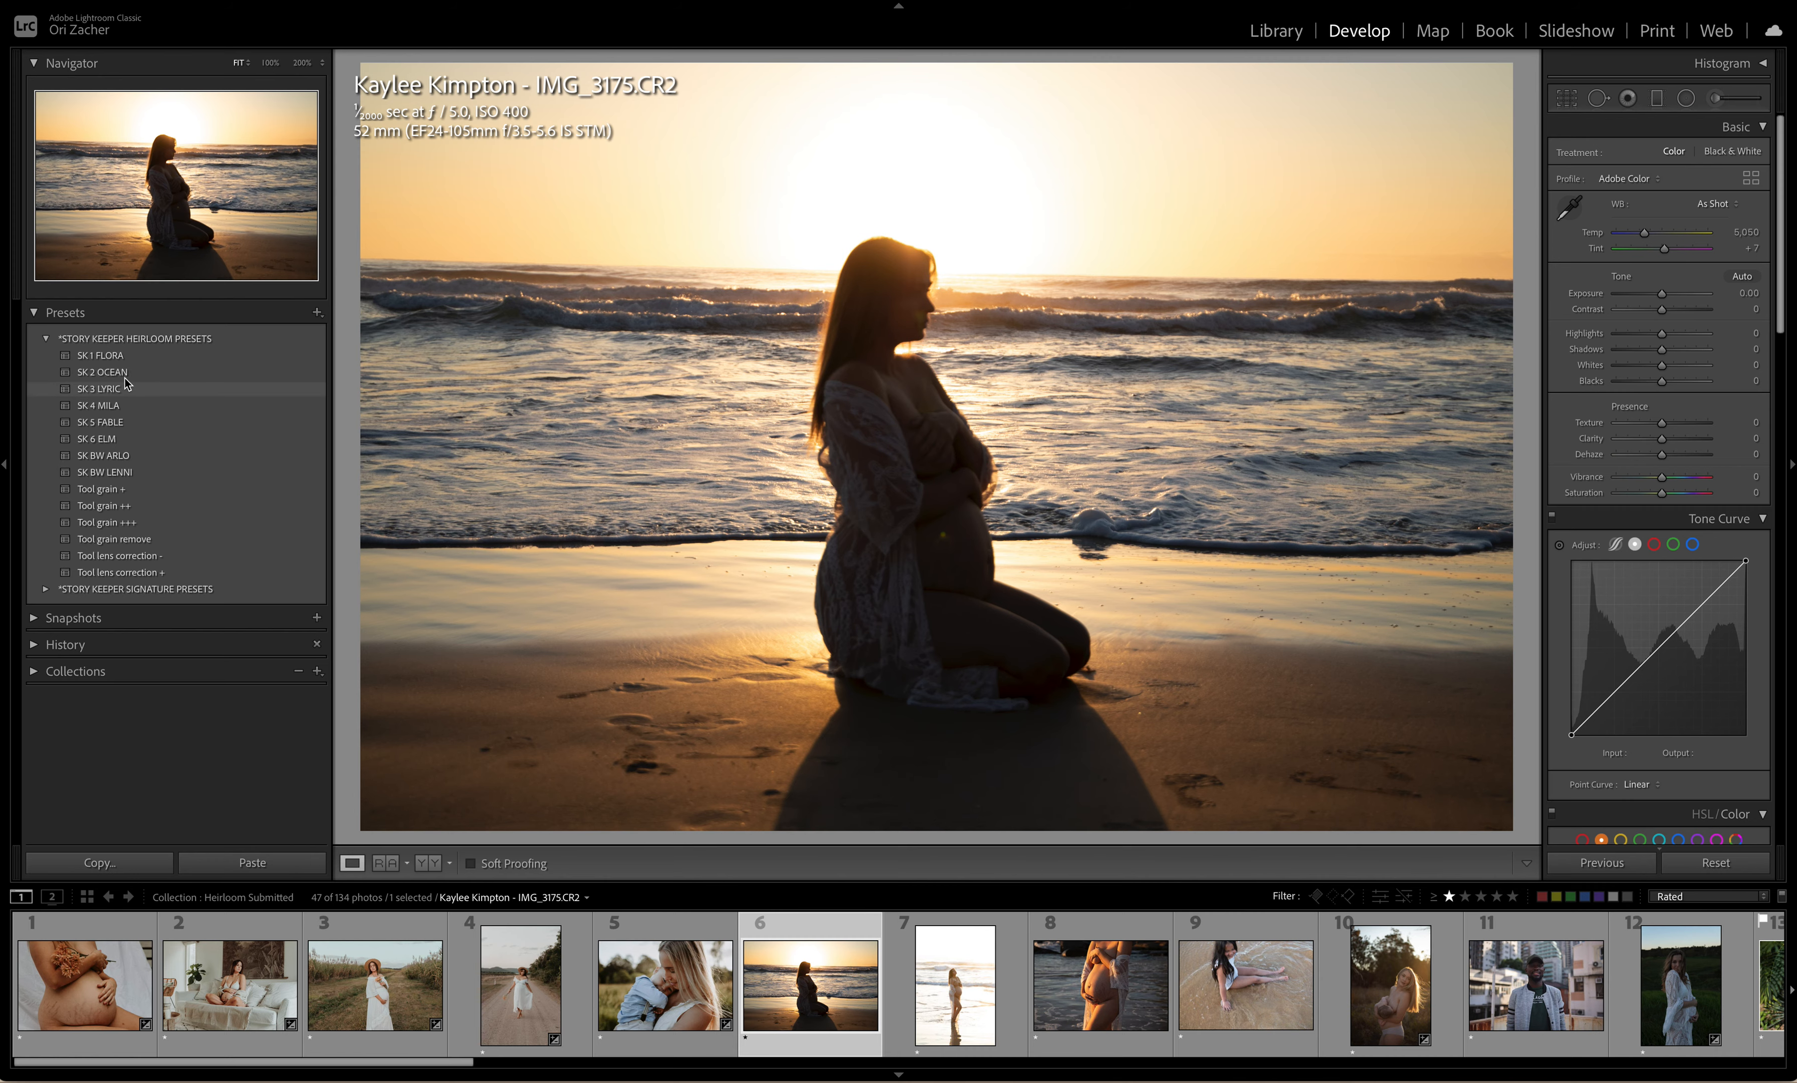
pyautogui.moveTo(114, 377)
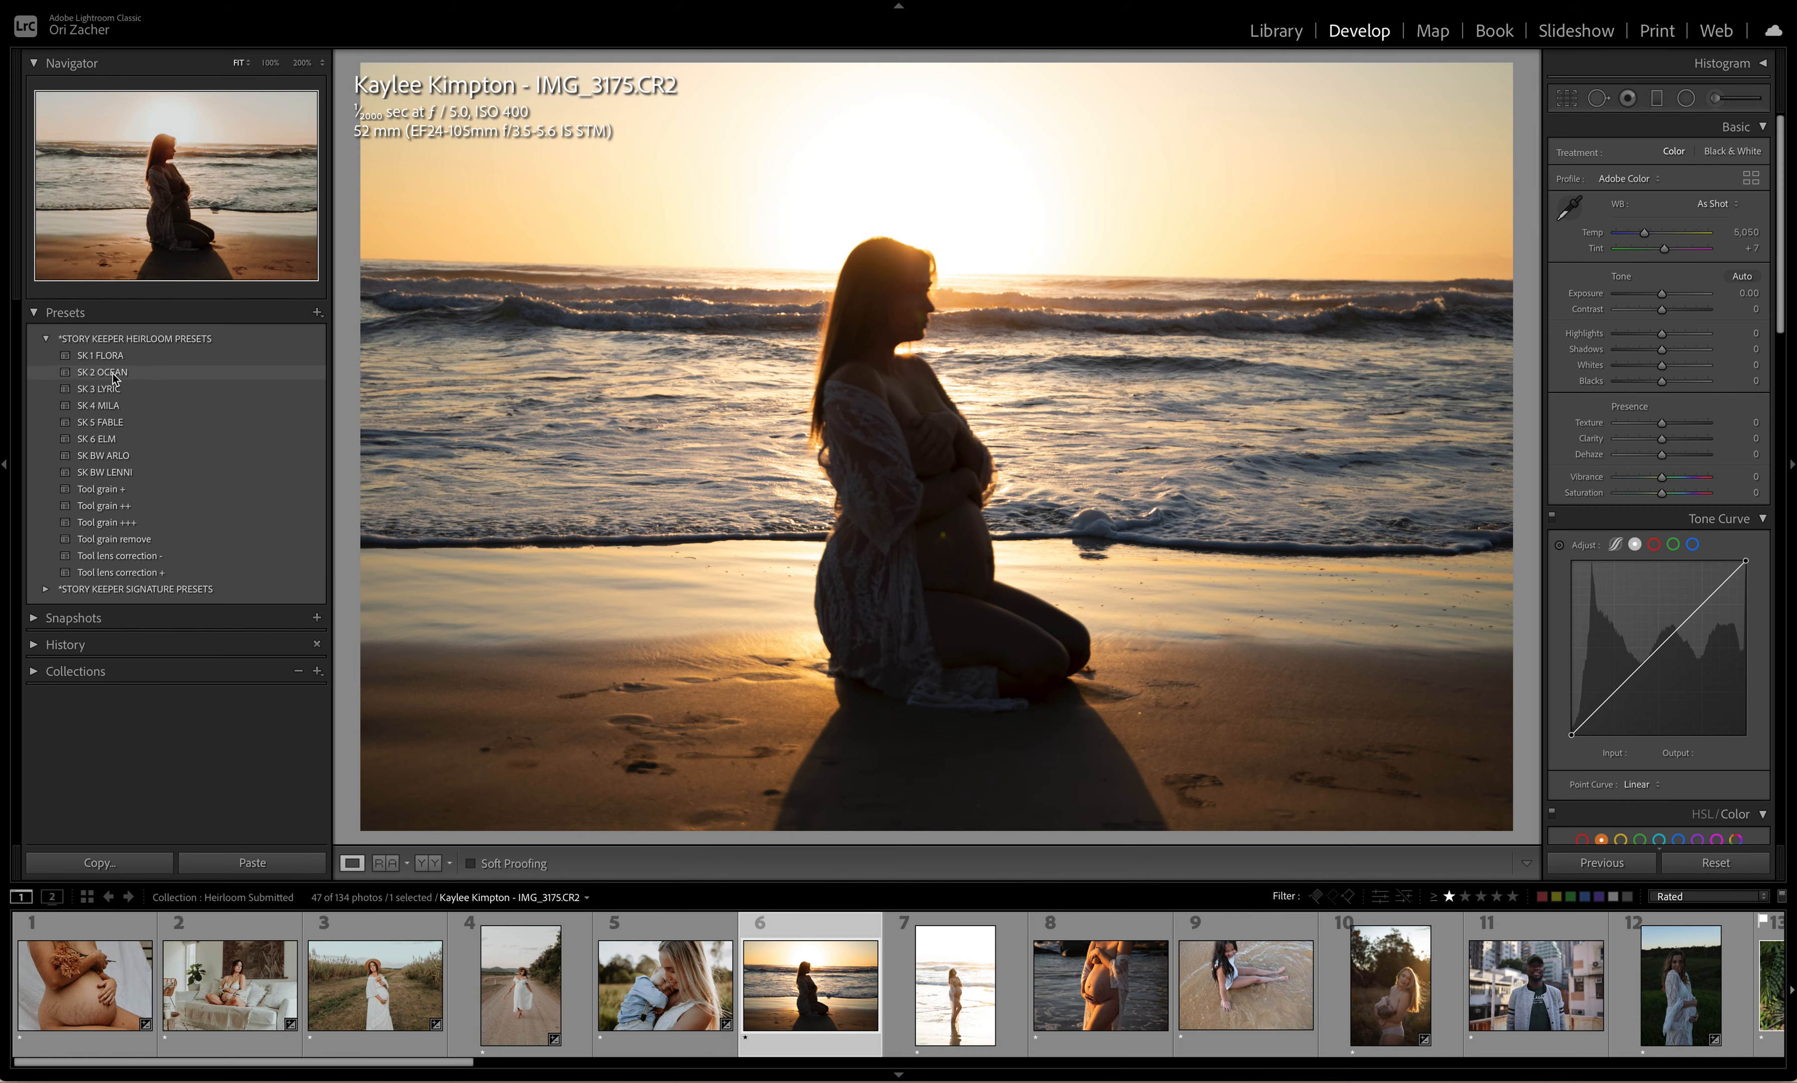
pyautogui.click(114, 376)
pyautogui.click(115, 377)
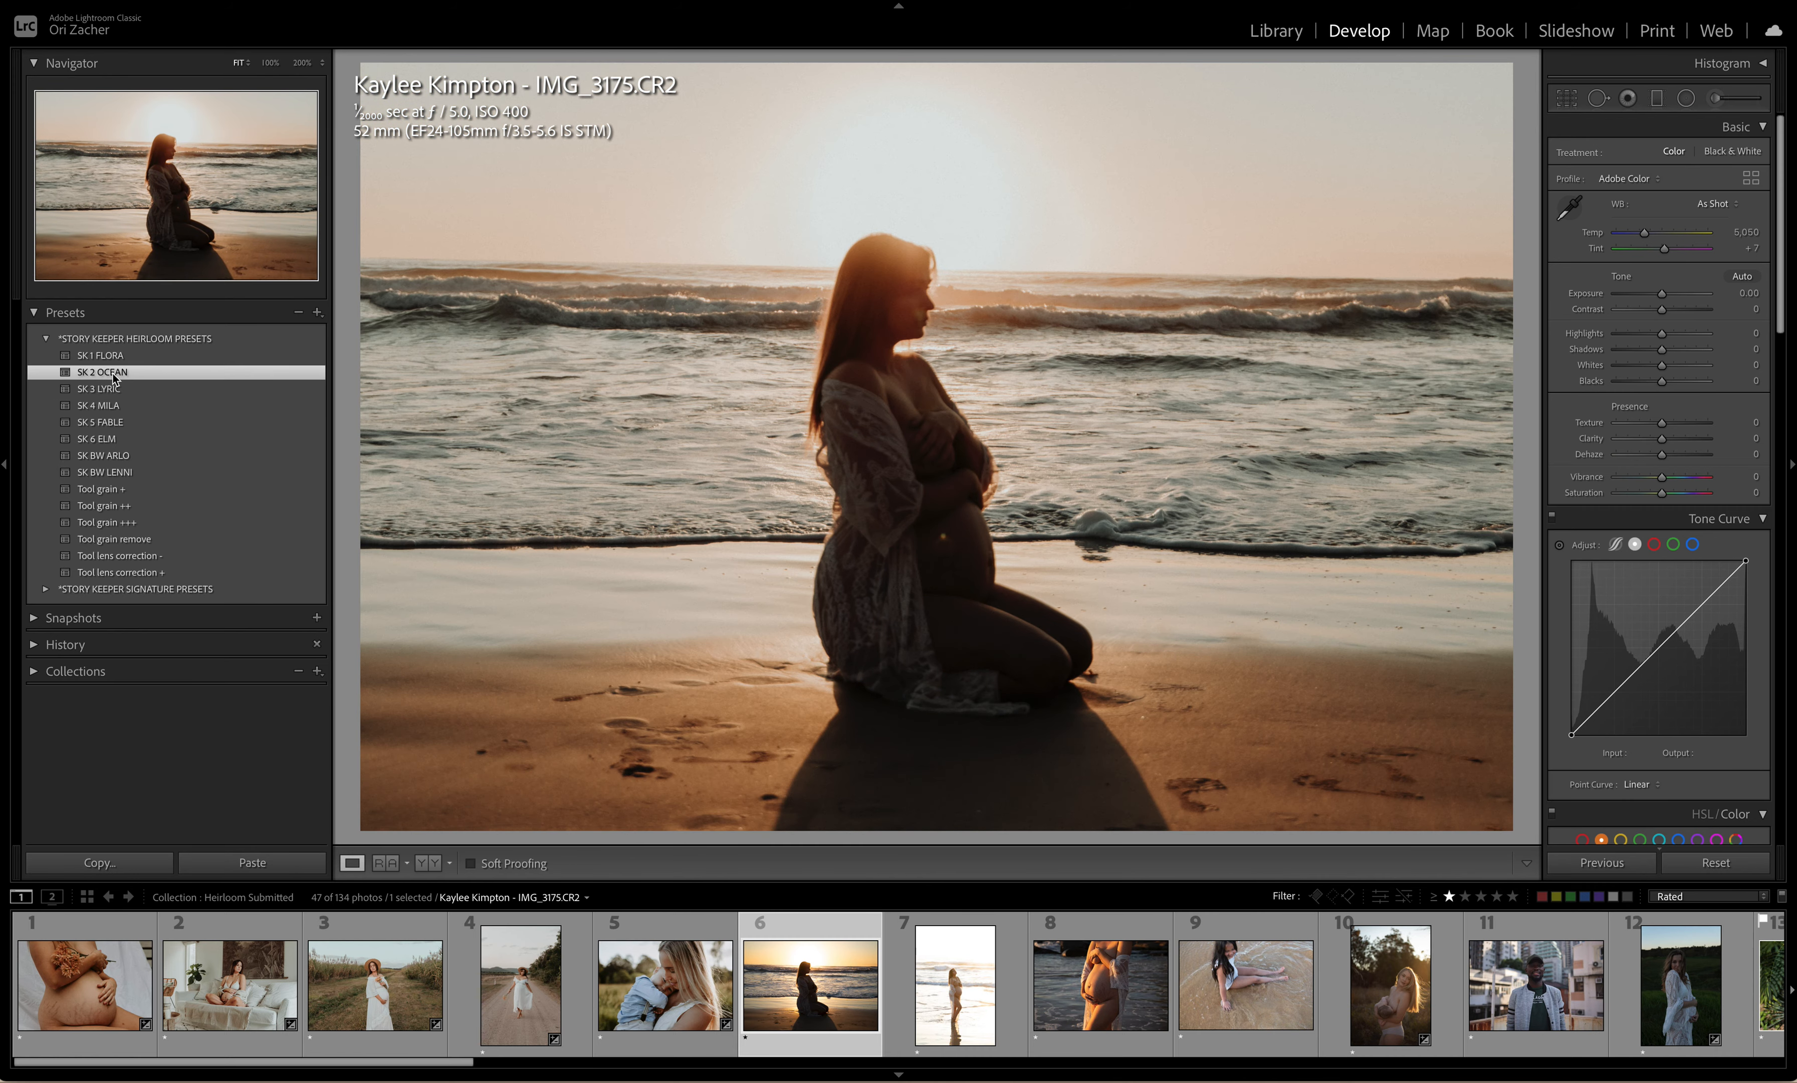
pyautogui.moveTo(1663, 295); pyautogui.dragTo(1666, 298)
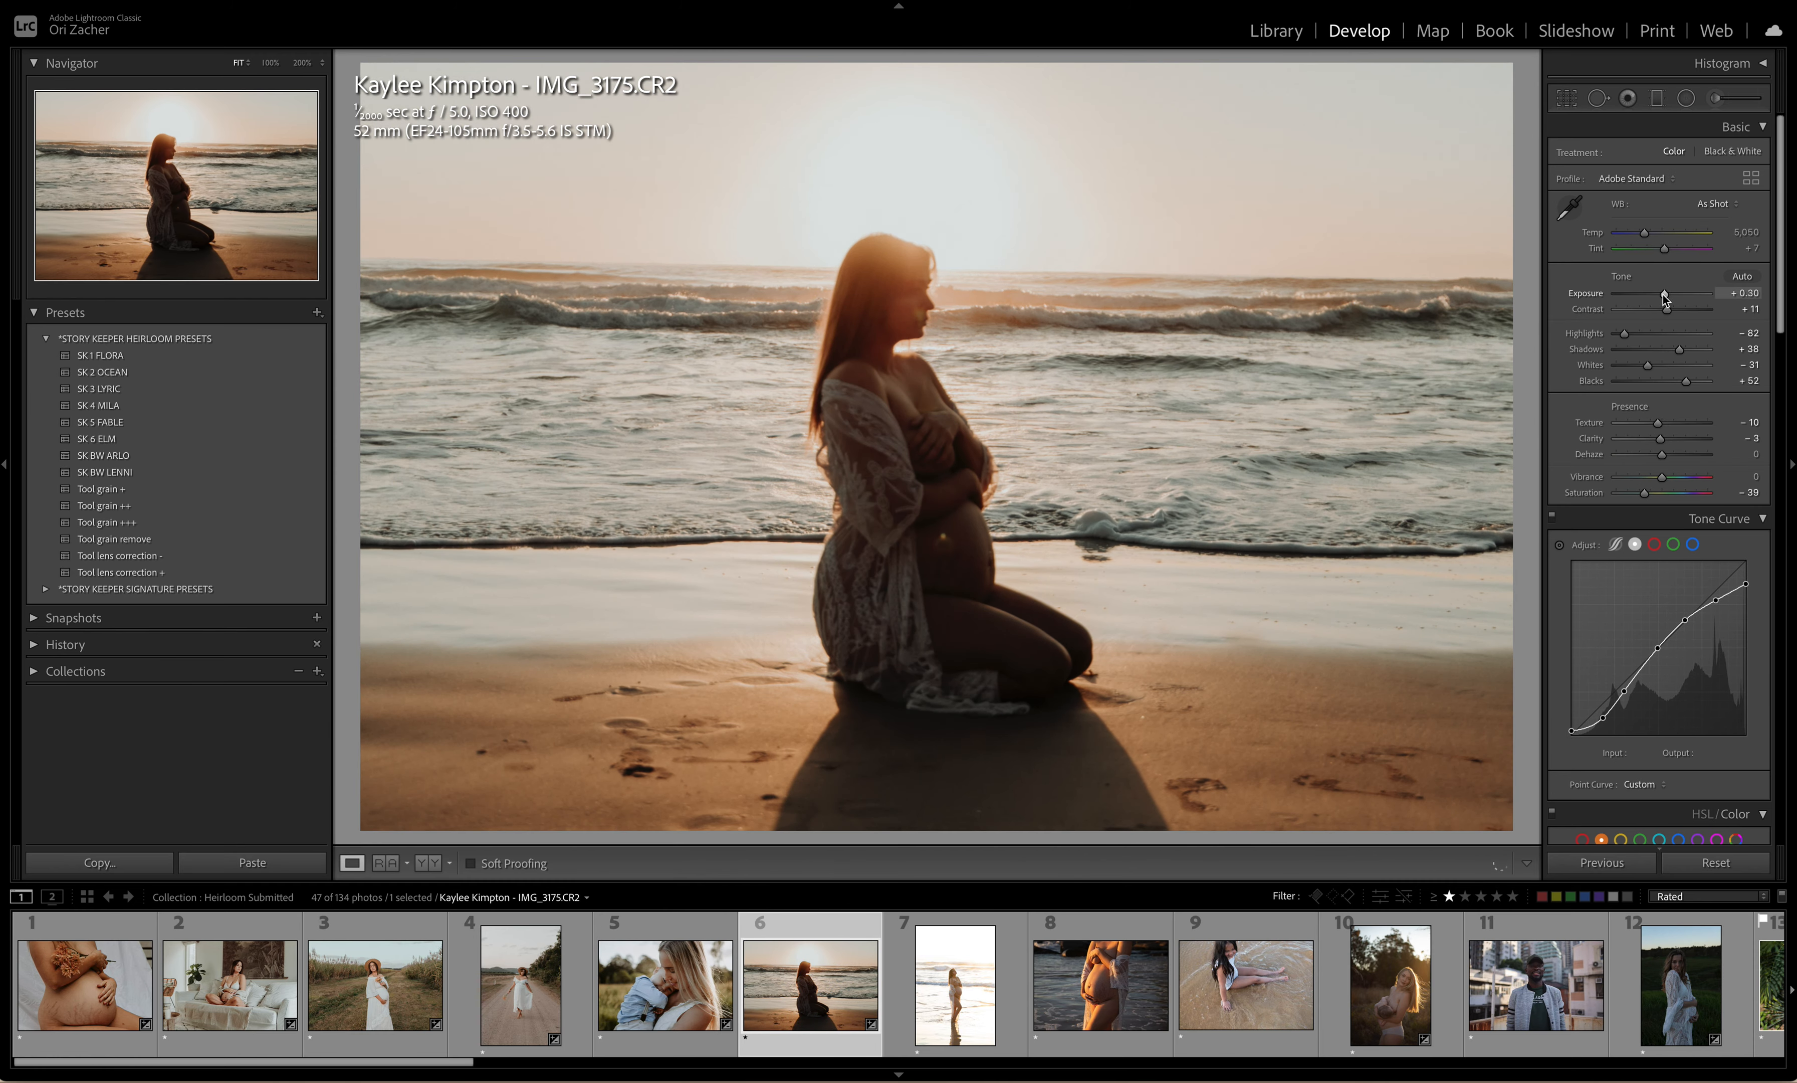
# Step: Set the exposure of the standing beach photo IMG_3194 to −1.85 and apply the SK BW LENNI preset
pyautogui.click(974, 983)
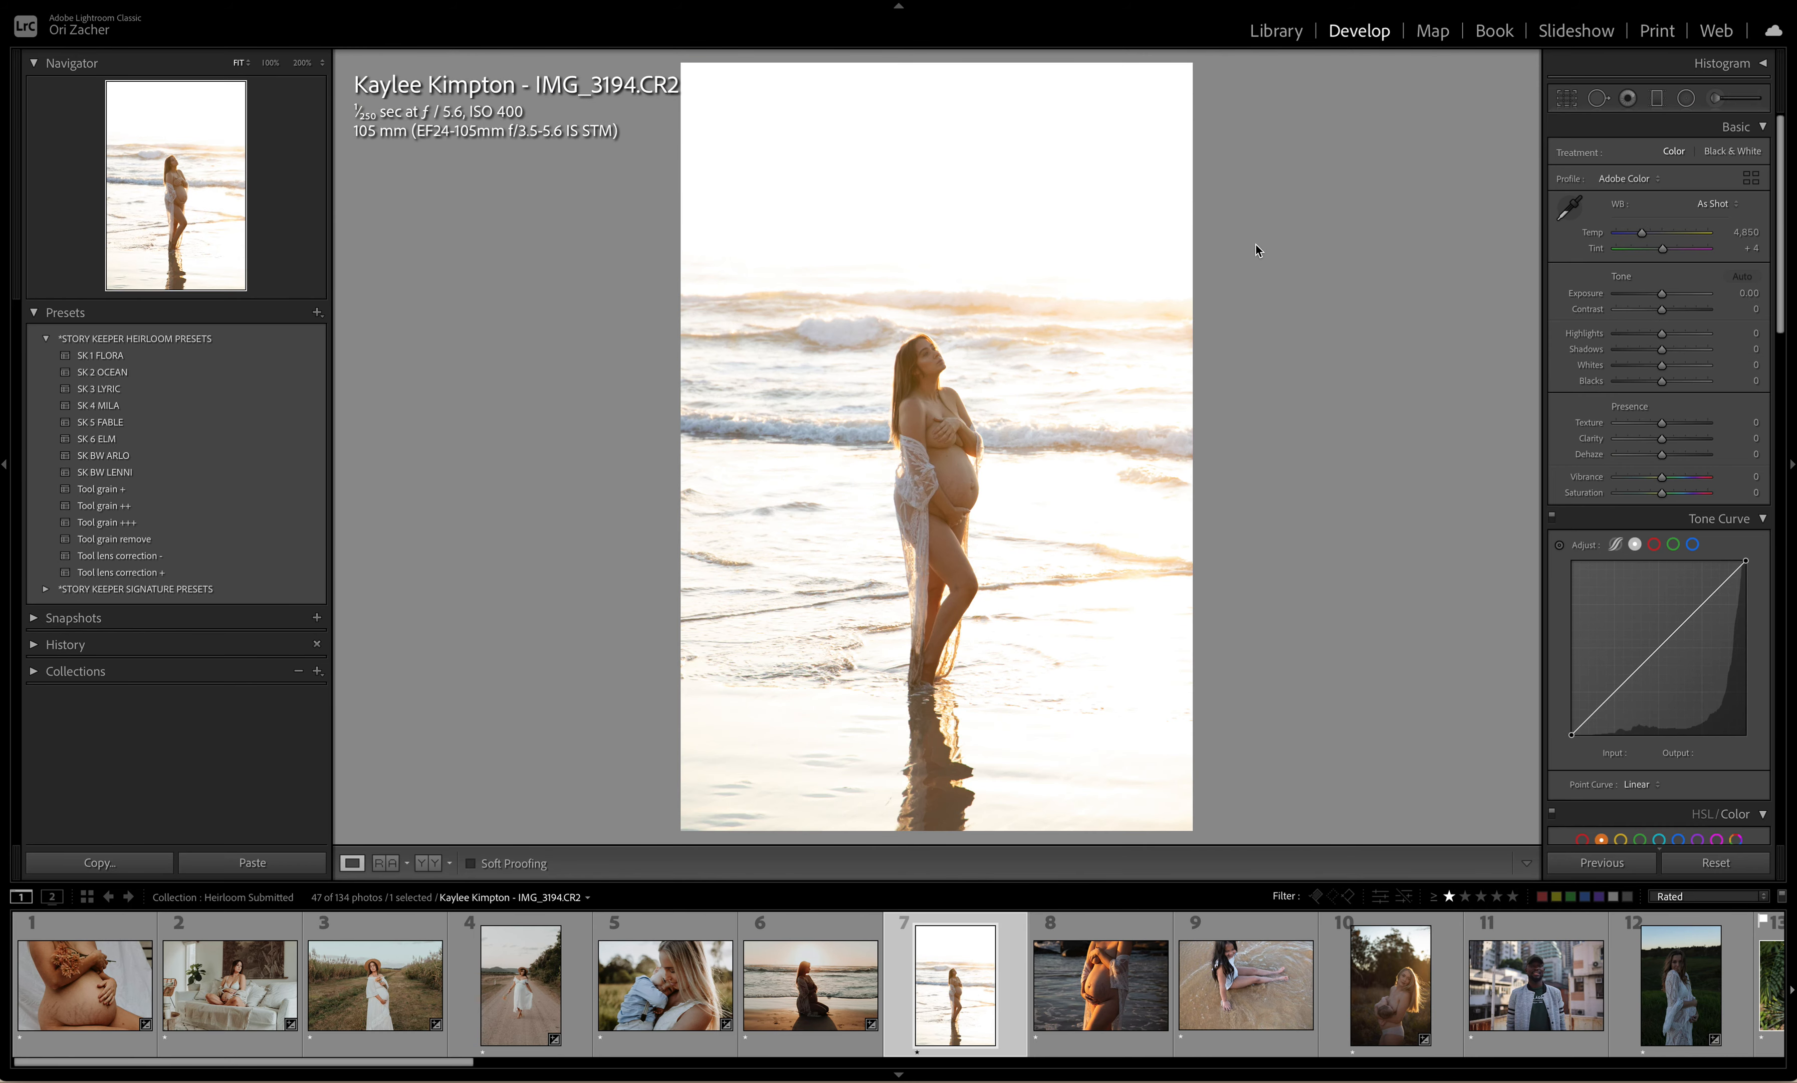
pyautogui.click(1650, 295)
pyautogui.moveTo(1650, 294); pyautogui.dragTo(1647, 295)
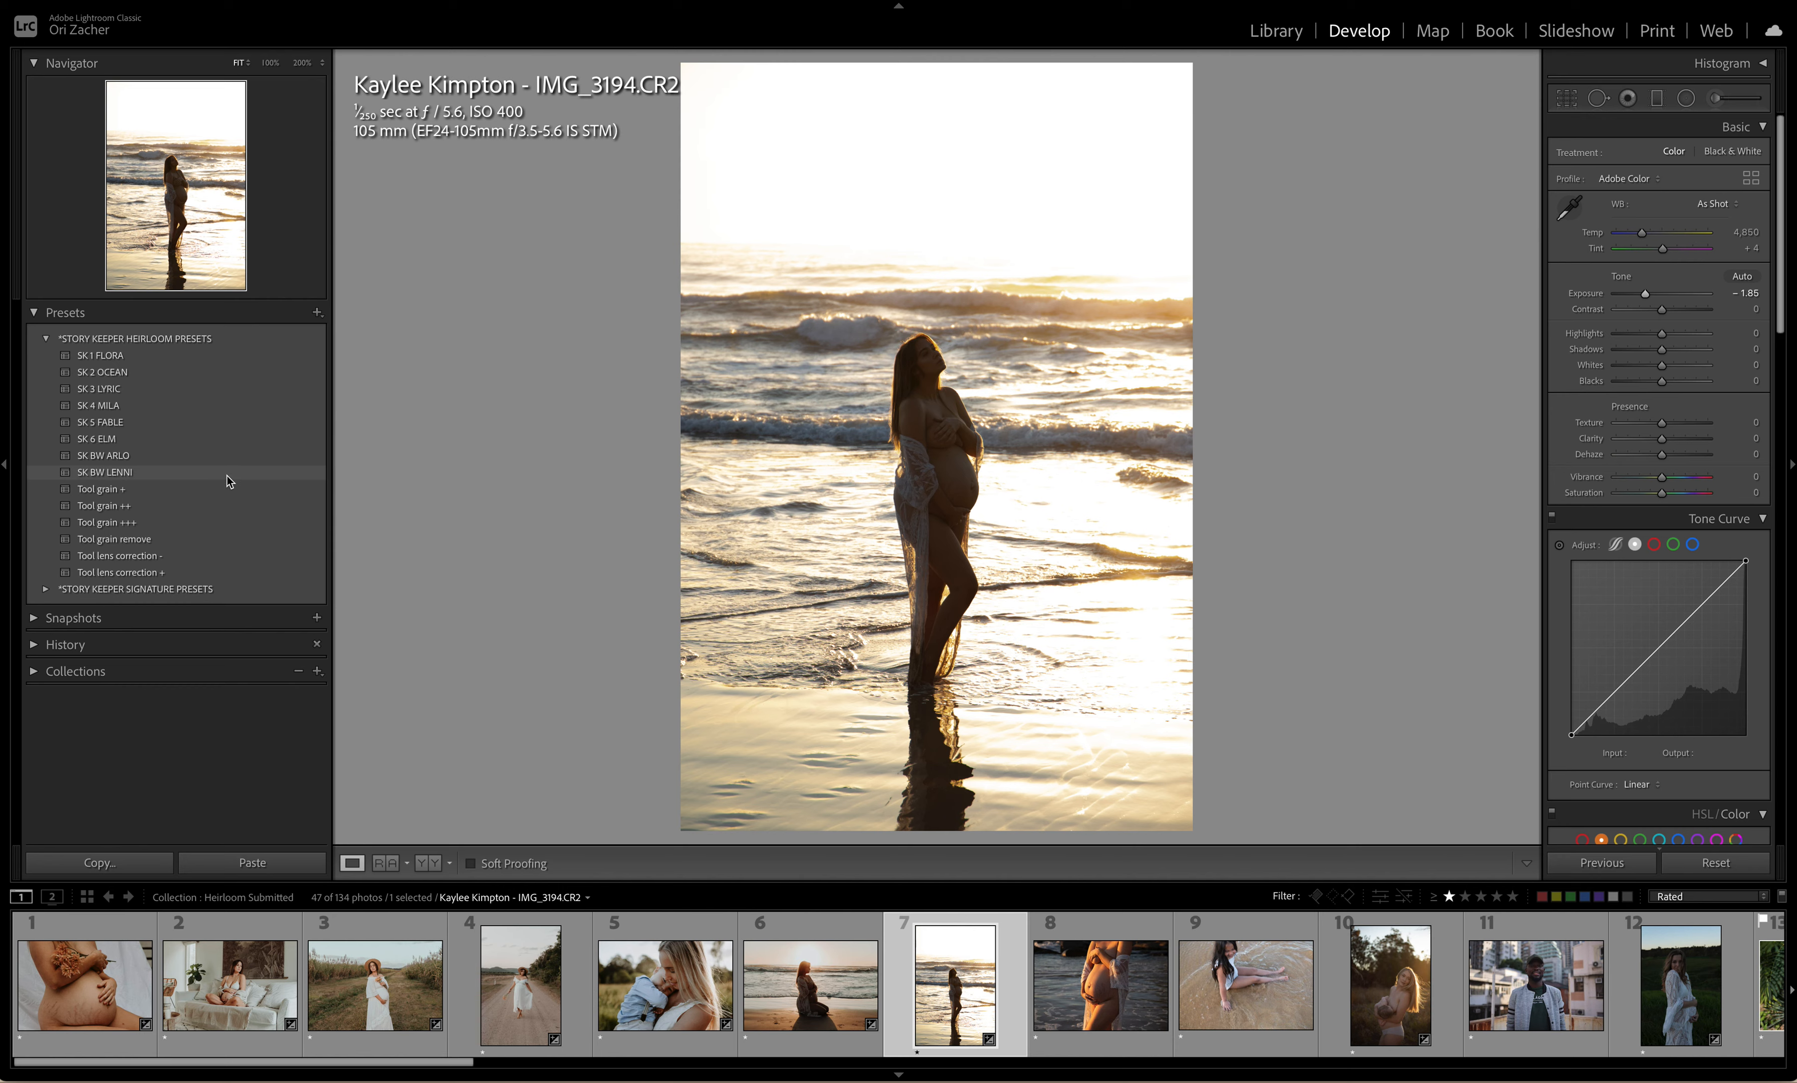
pyautogui.click(121, 456)
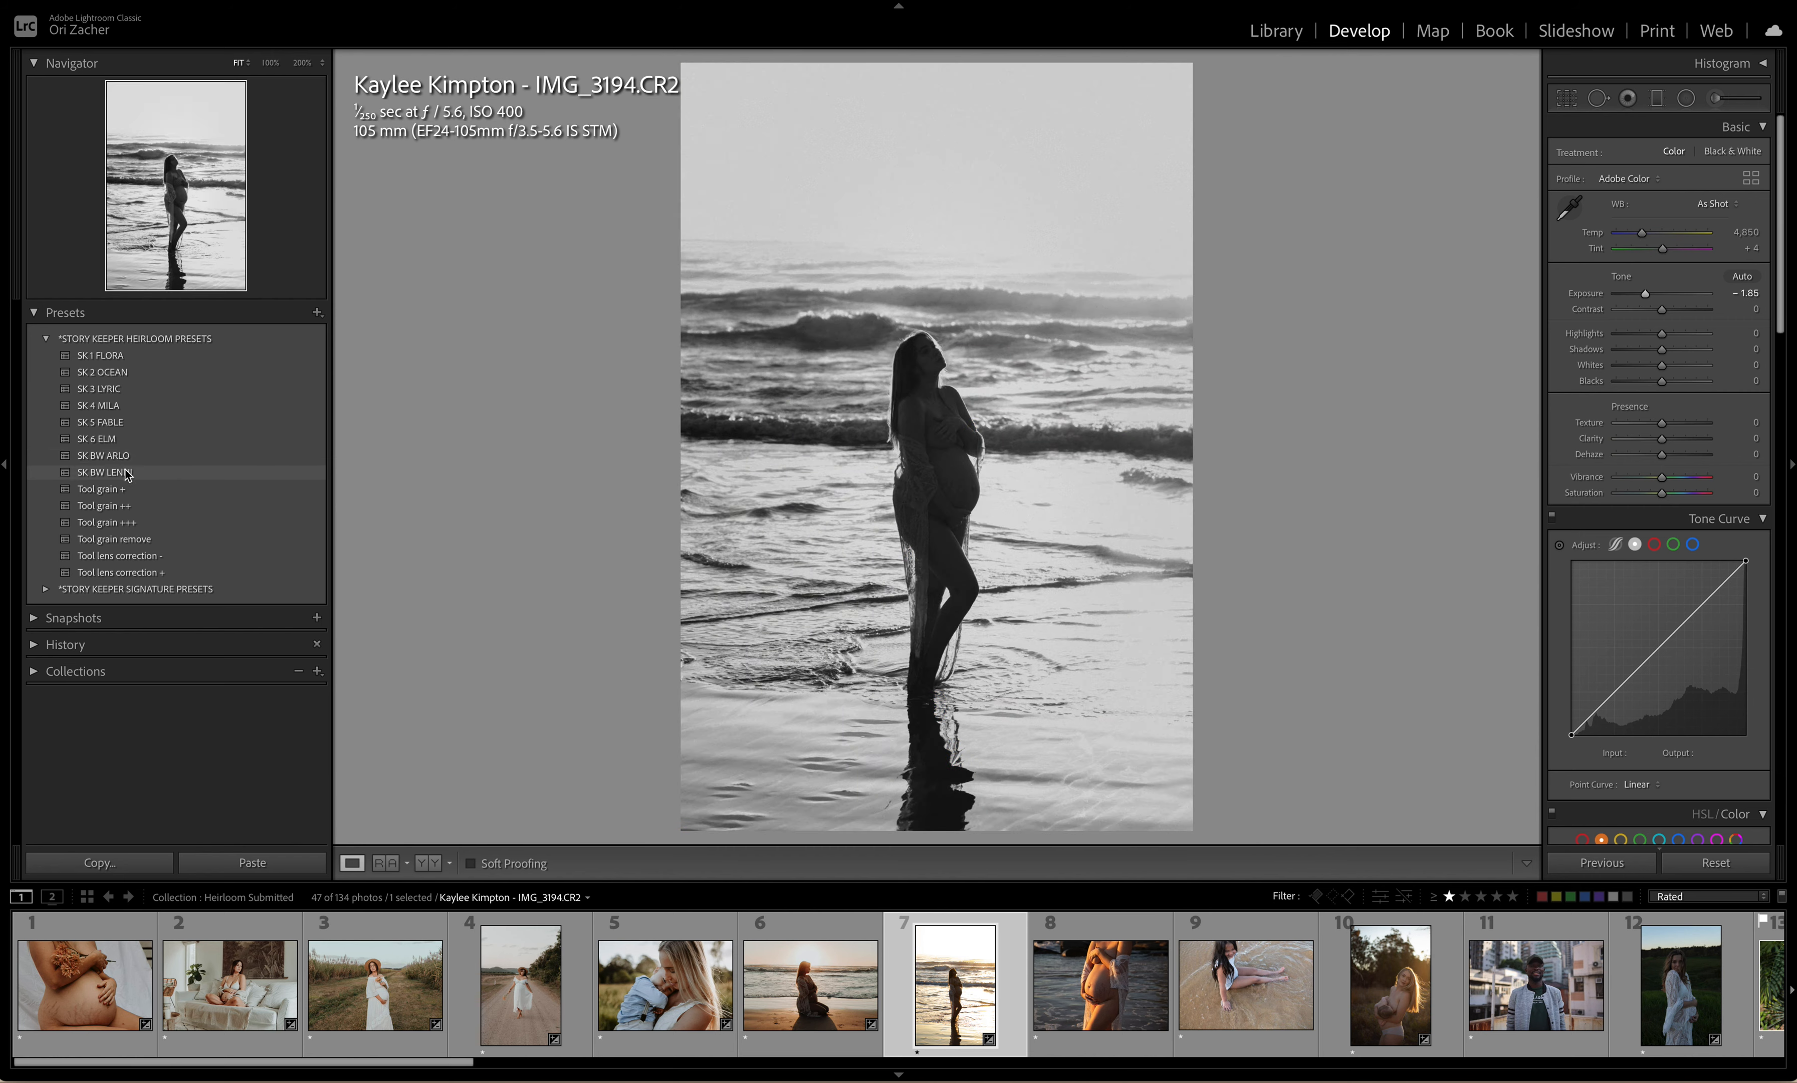
pyautogui.click(126, 472)
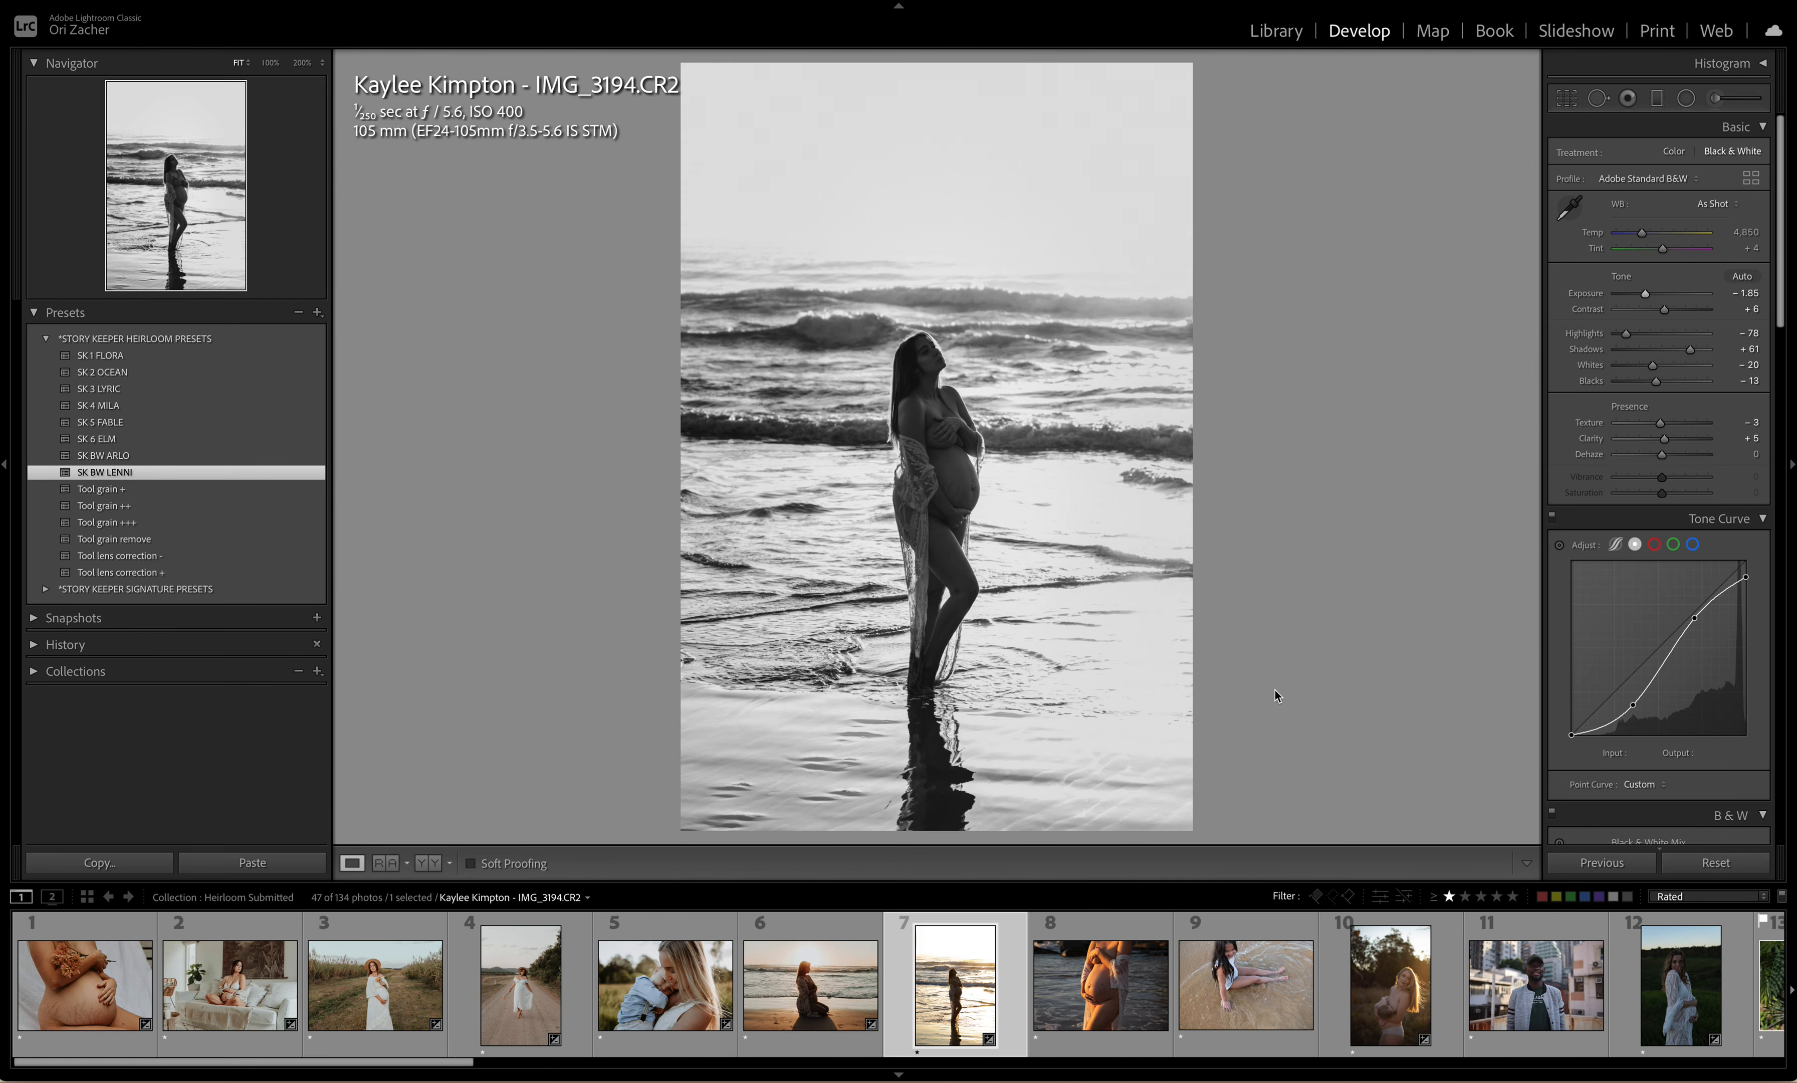
# Step: Apply the SK BW LENNI preset to the maternity close-up in the water, IMG_3213
pyautogui.click(1078, 945)
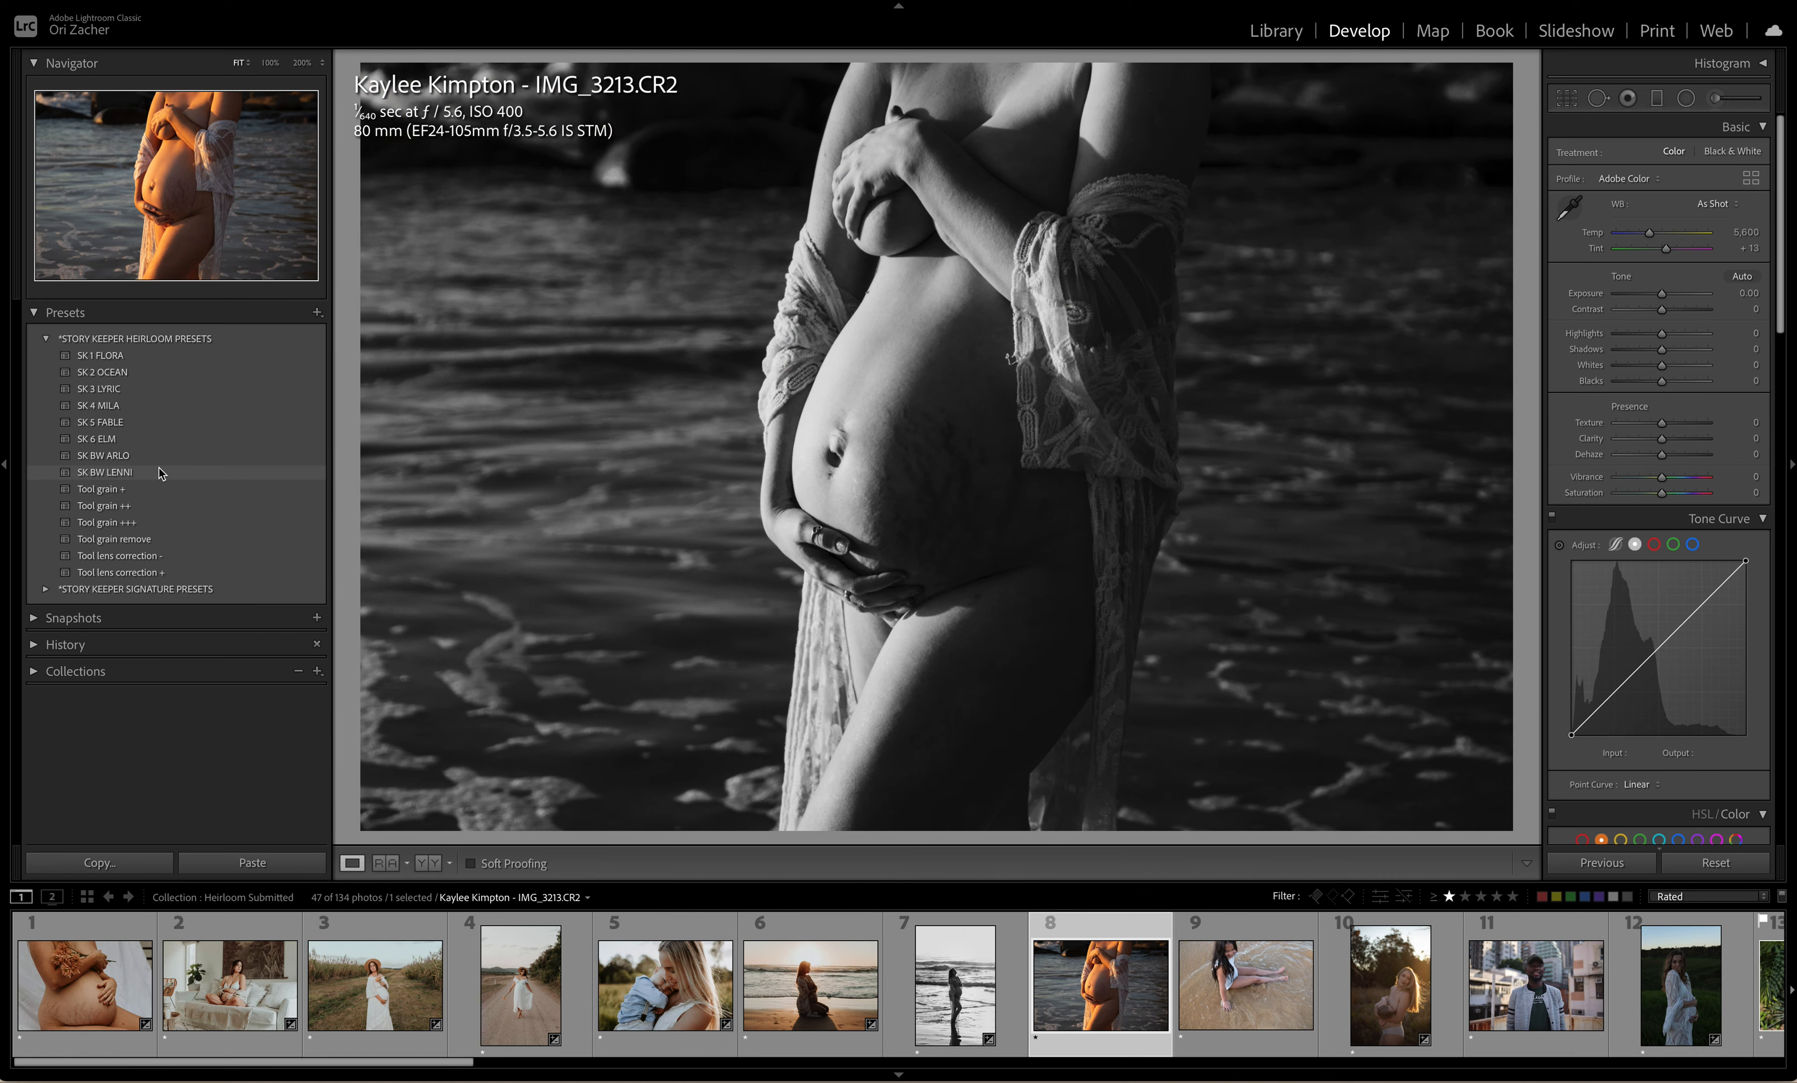
pyautogui.click(159, 471)
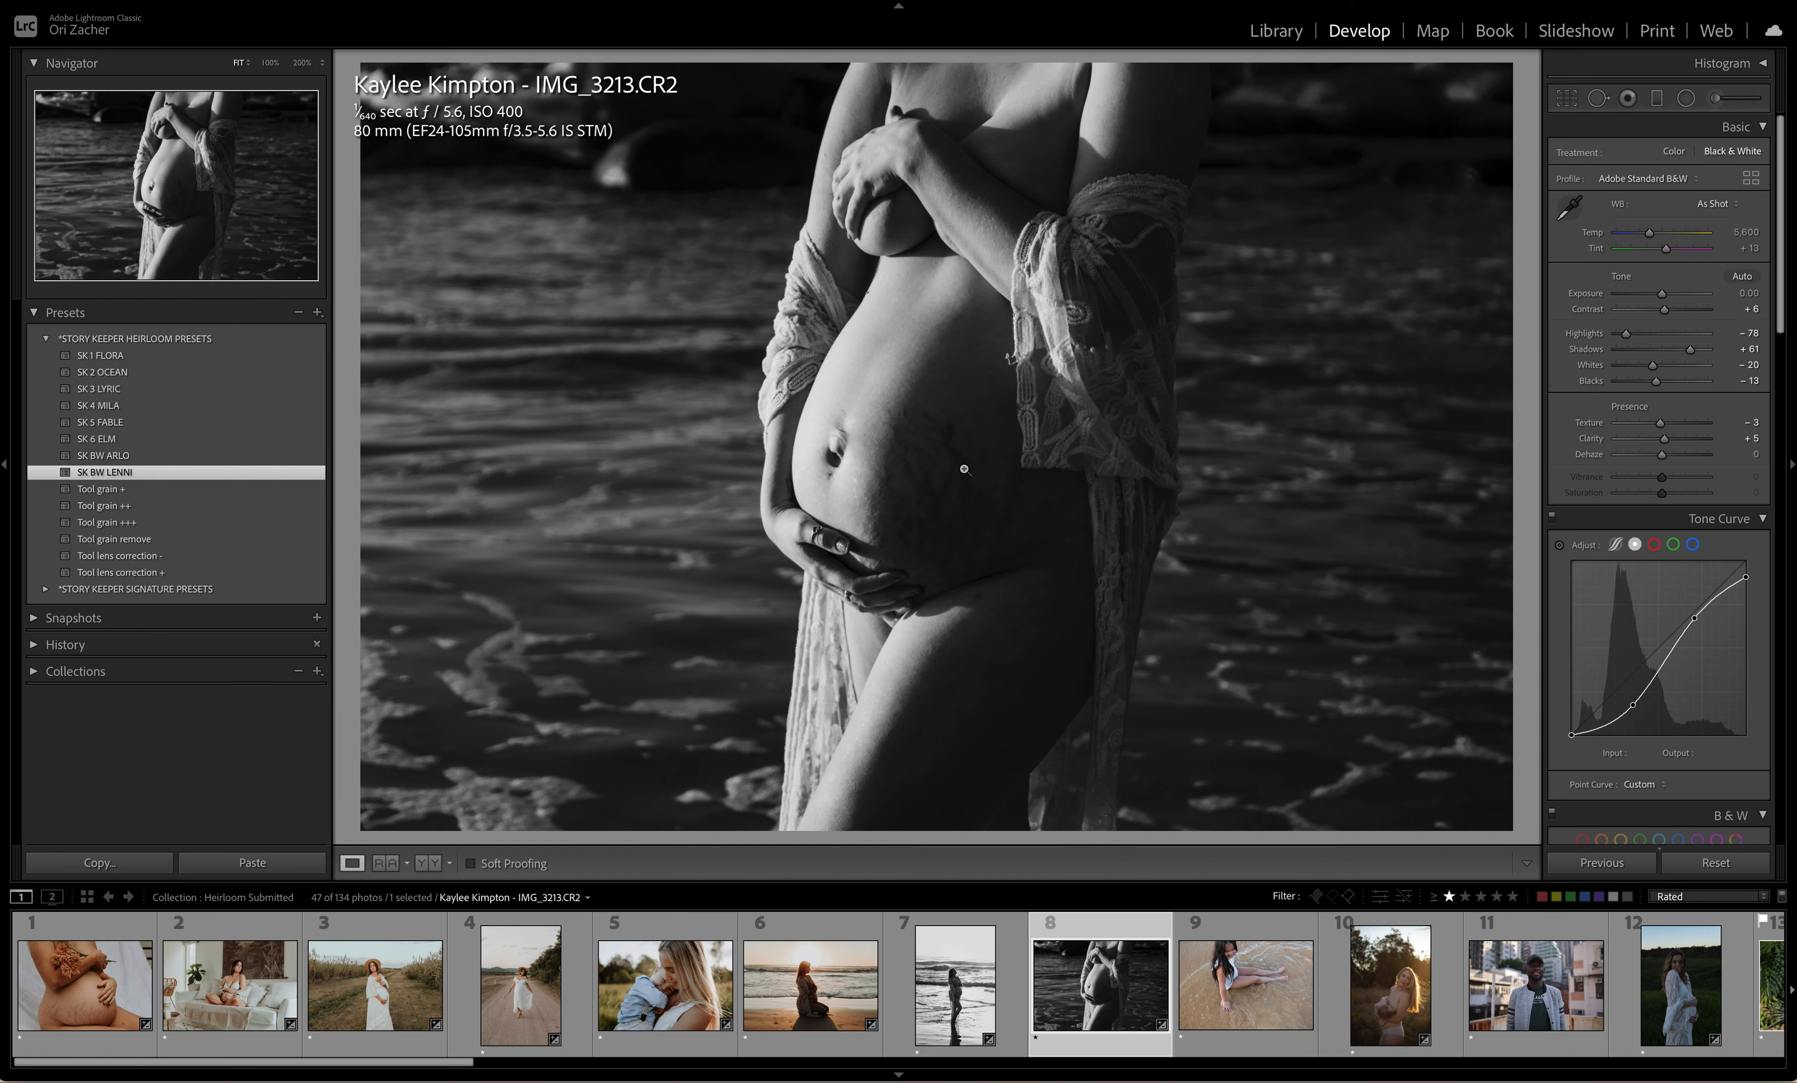
# Step: Apply the SK BW LENNI preset to DSC_5415, the girl sitting in shallow water on the beach
pyautogui.click(1251, 995)
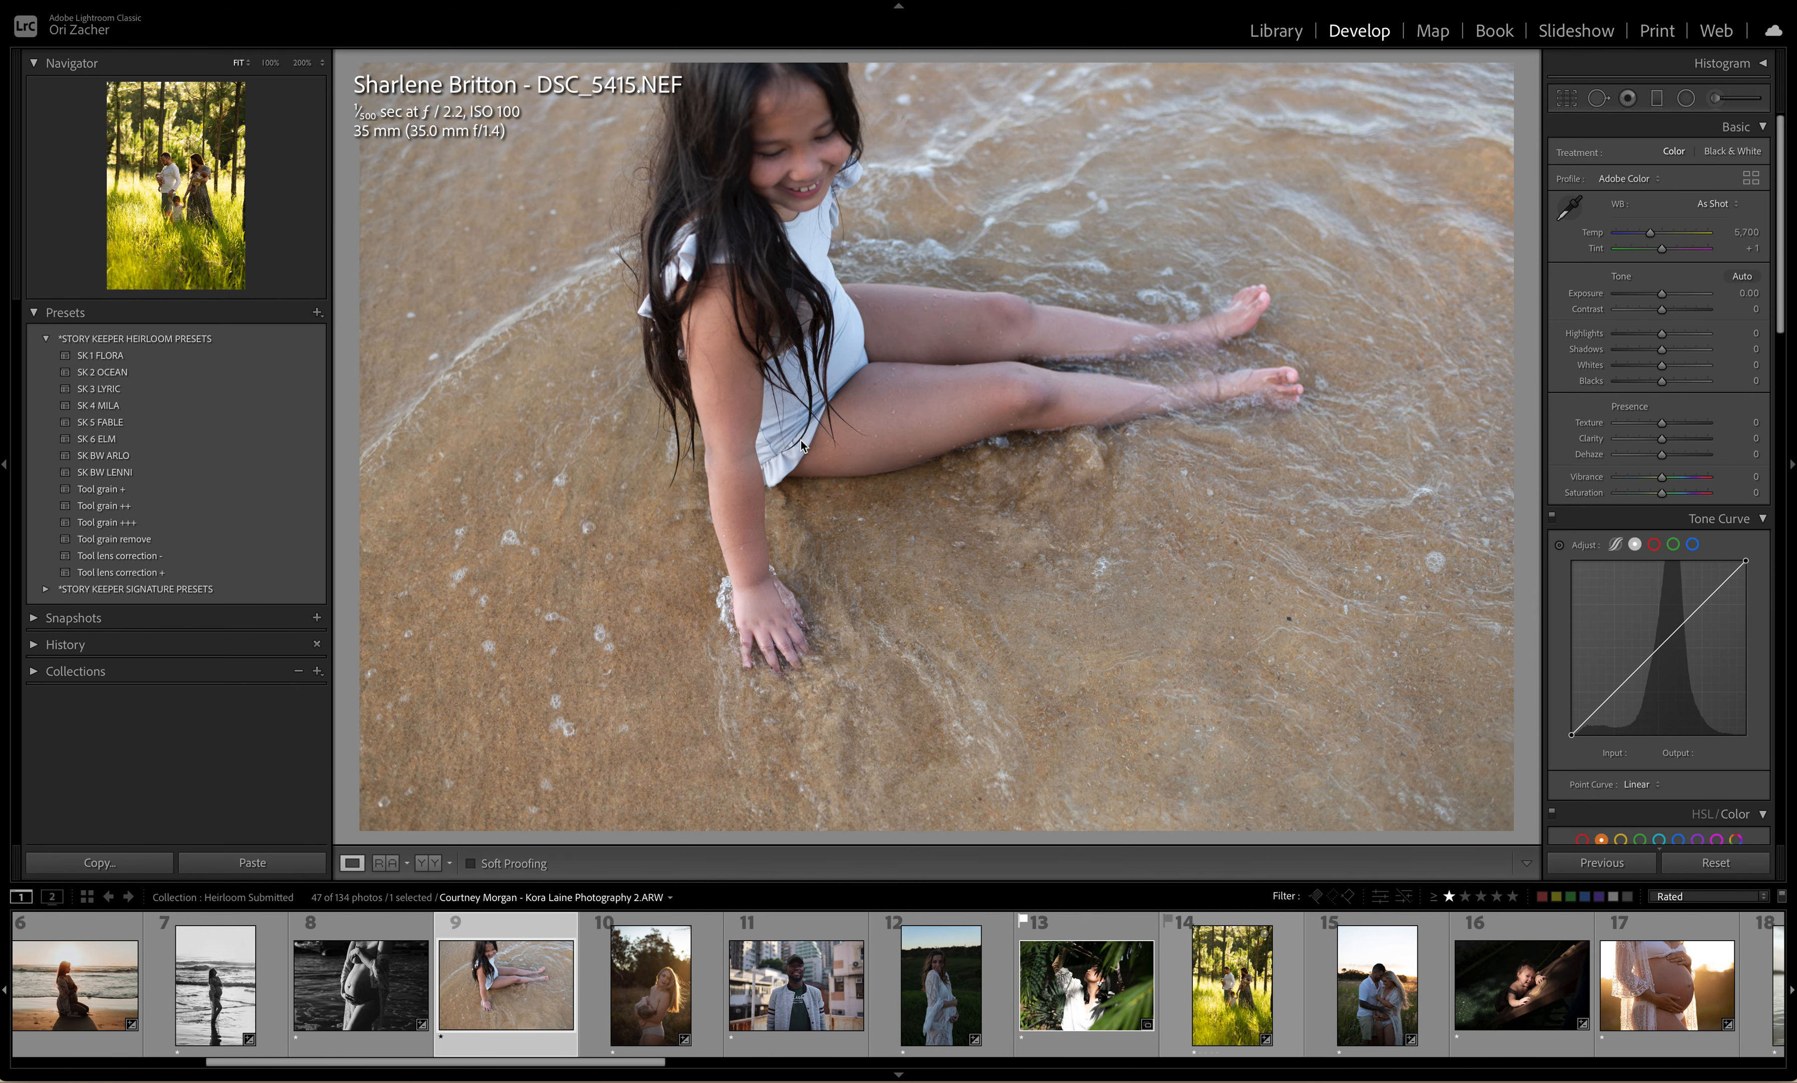
pyautogui.click(128, 473)
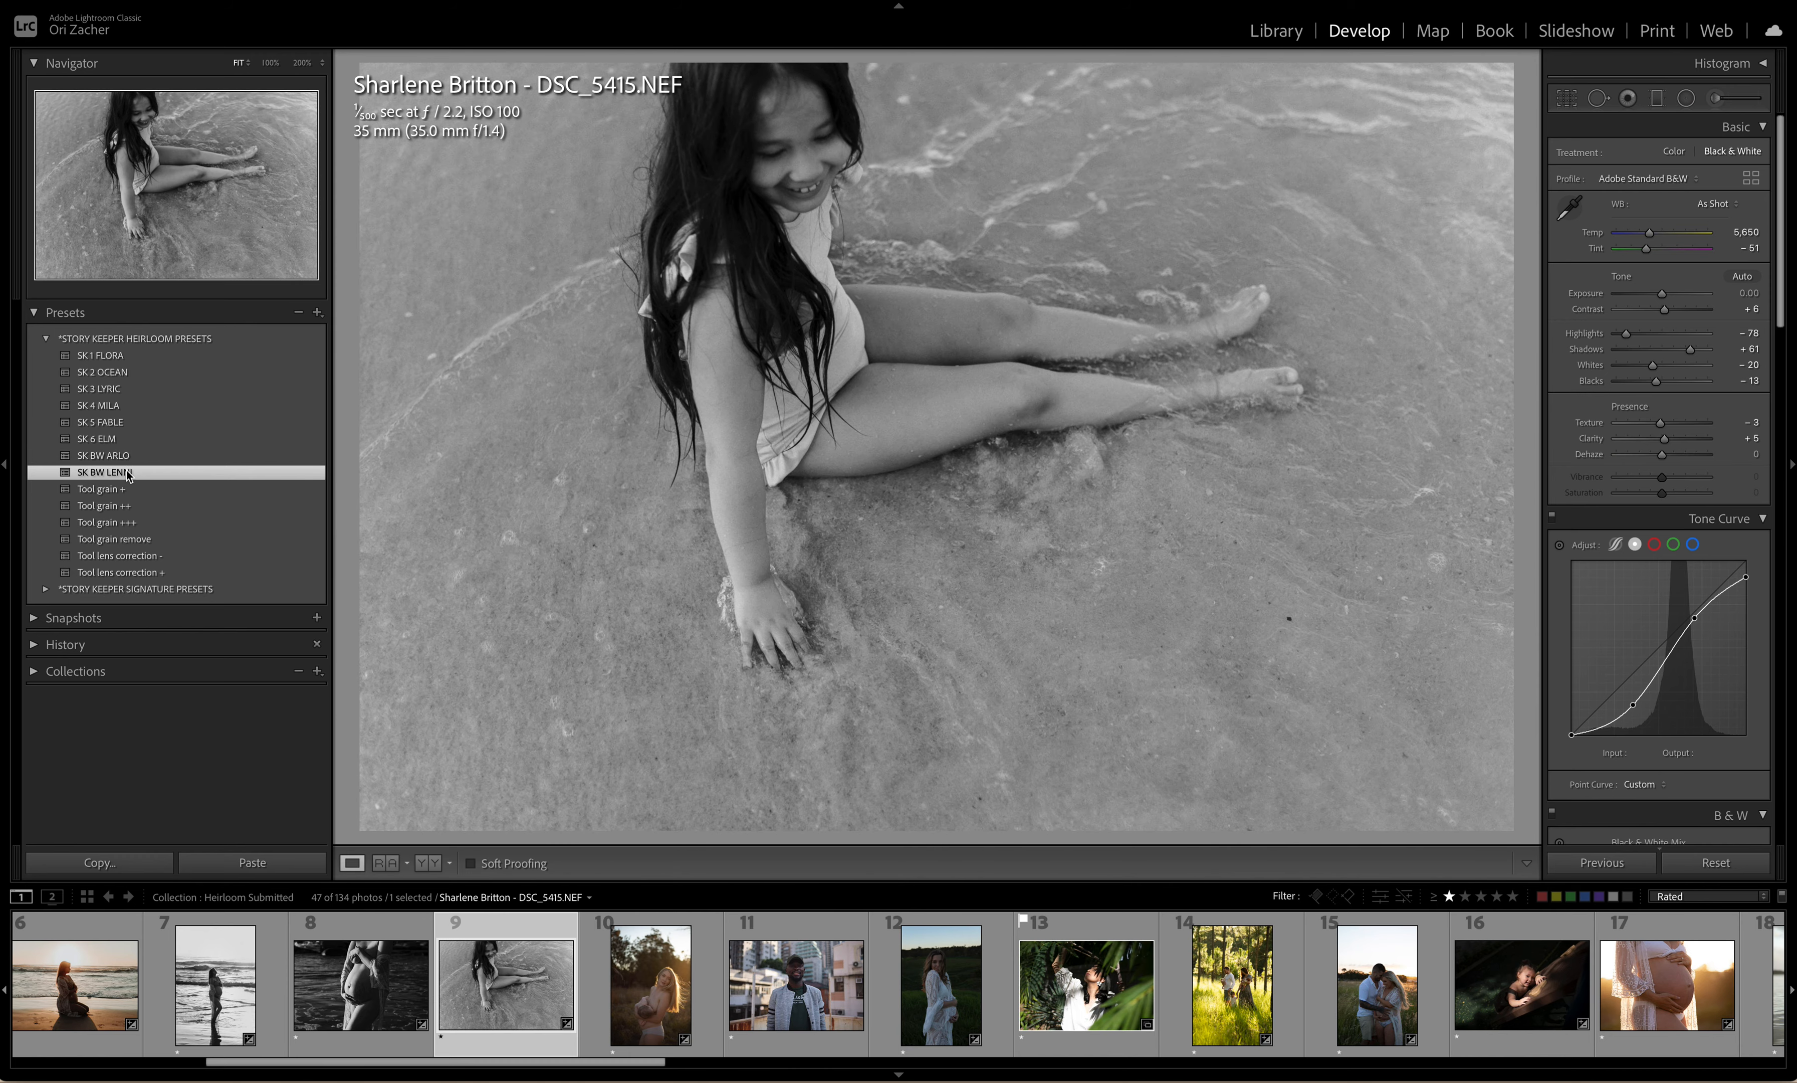
# Step: Apply the SK 1 FLORA preset to IMG_7080, cool its temperature to 5,395, and compare it with the original
pyautogui.click(669, 985)
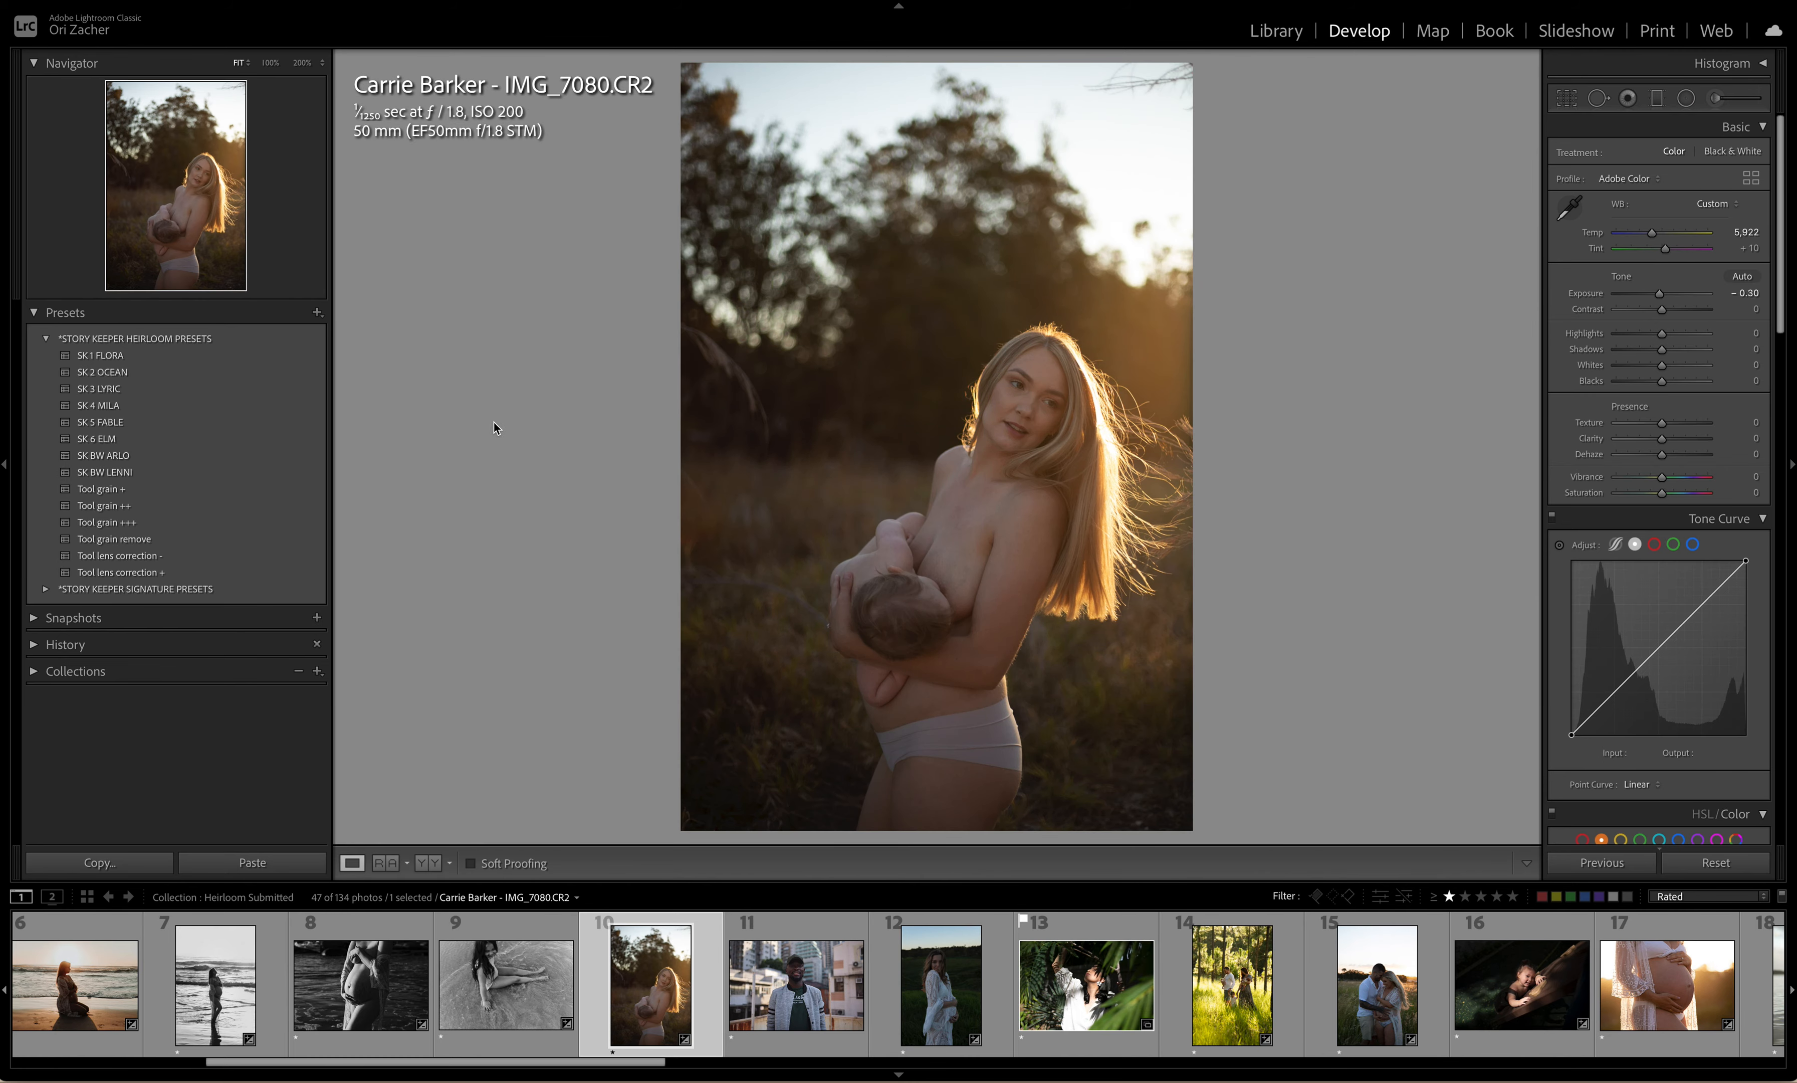
pyautogui.click(114, 359)
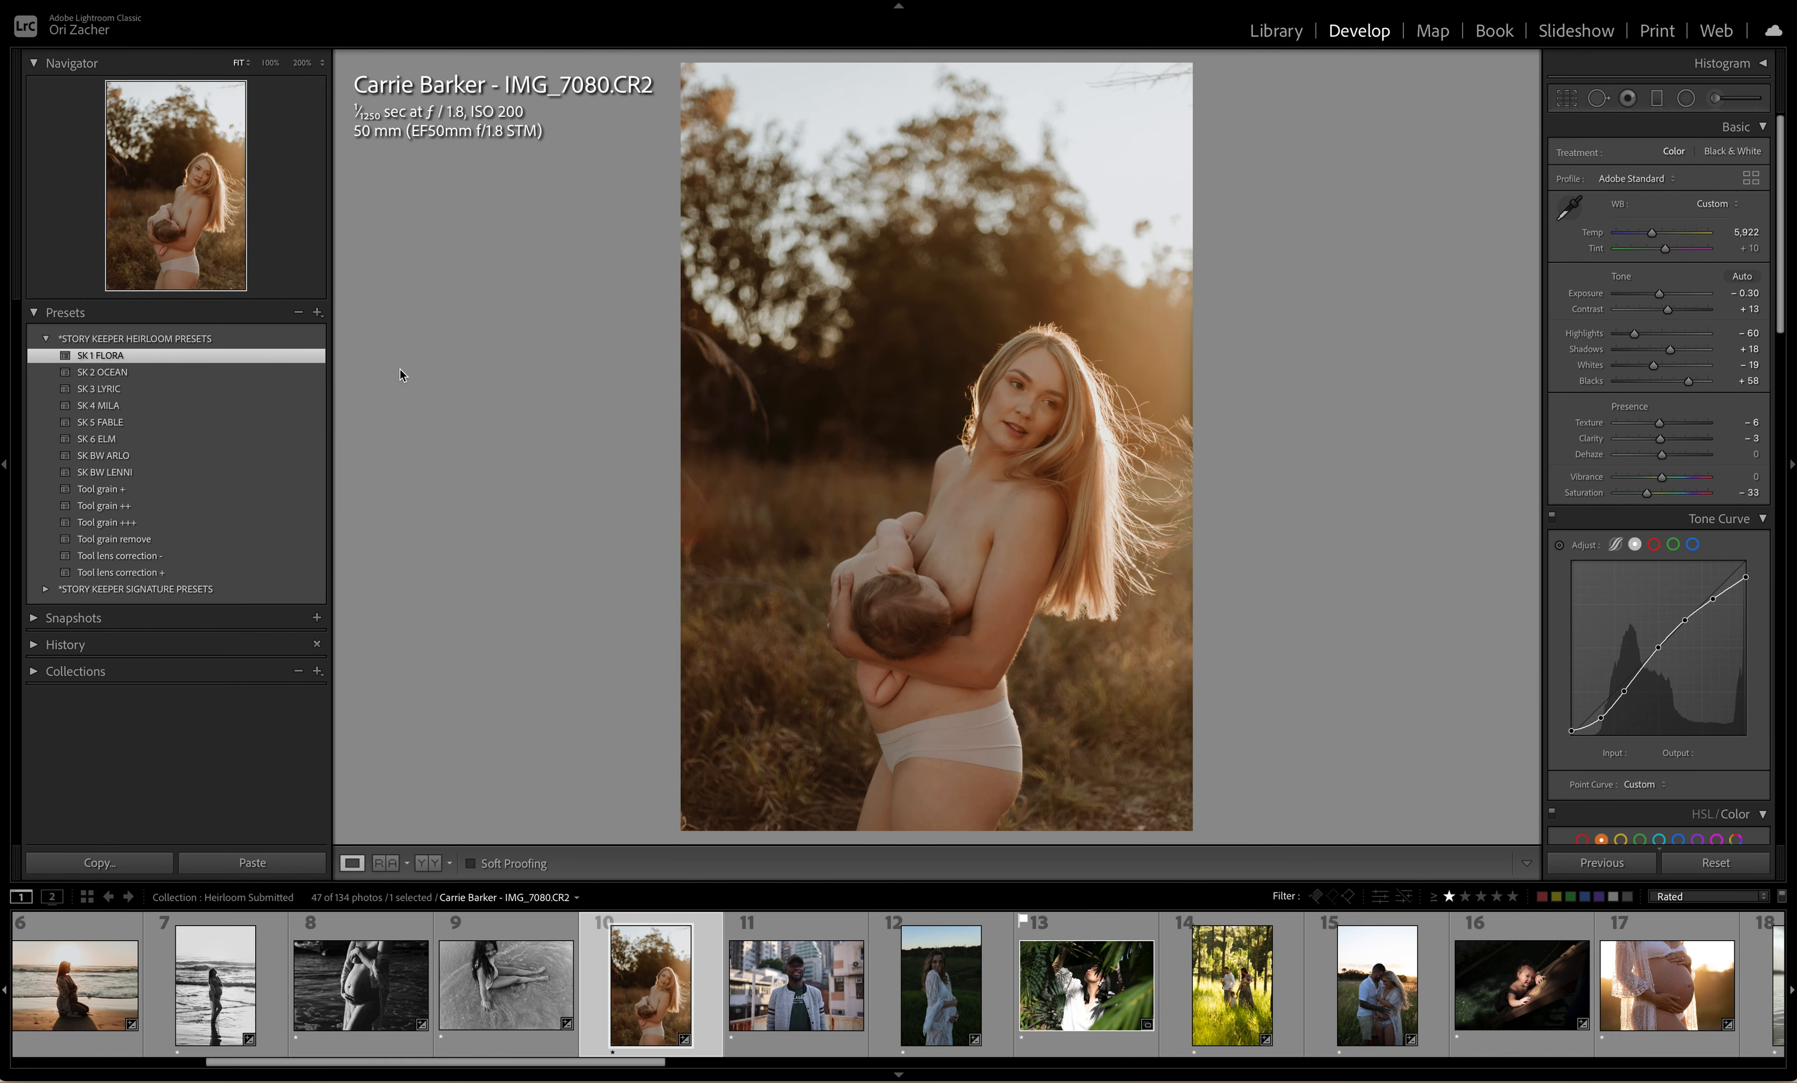
pyautogui.moveTo(1656, 237); pyautogui.dragTo(1649, 236)
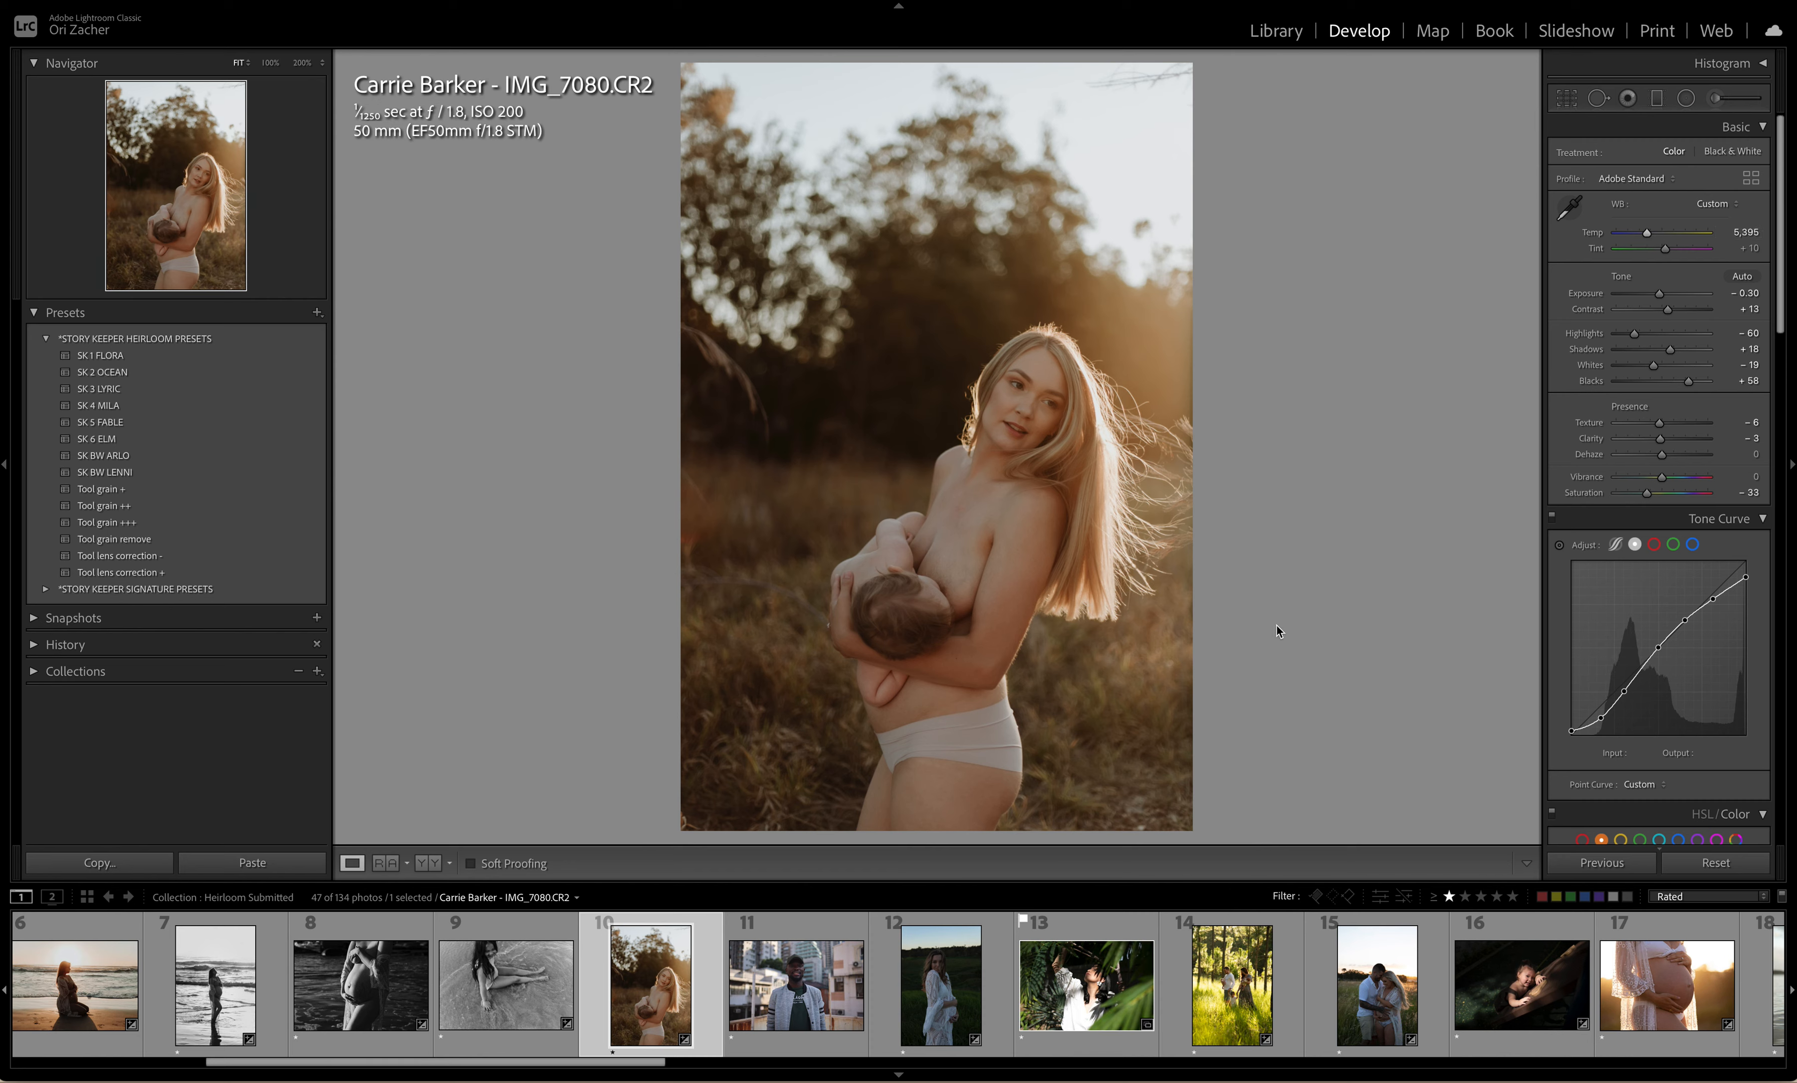
pyautogui.press('\\')
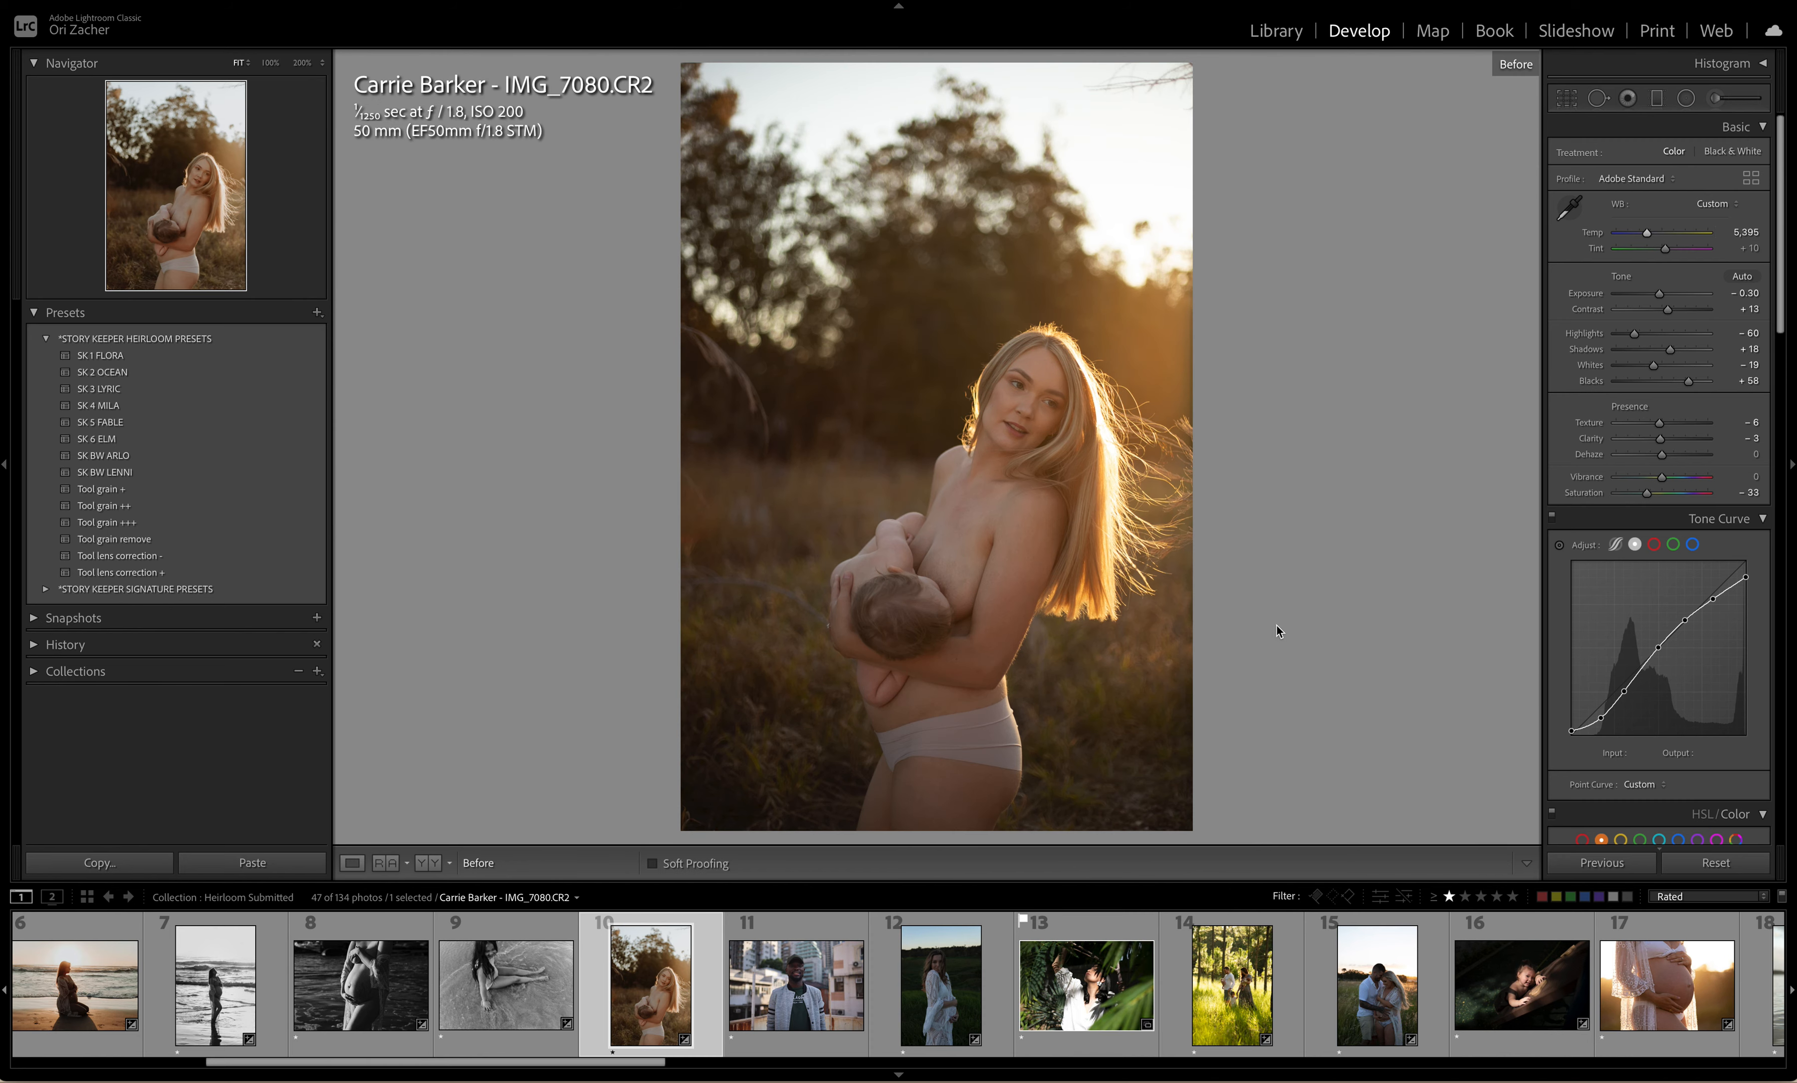
pyautogui.press('\\')
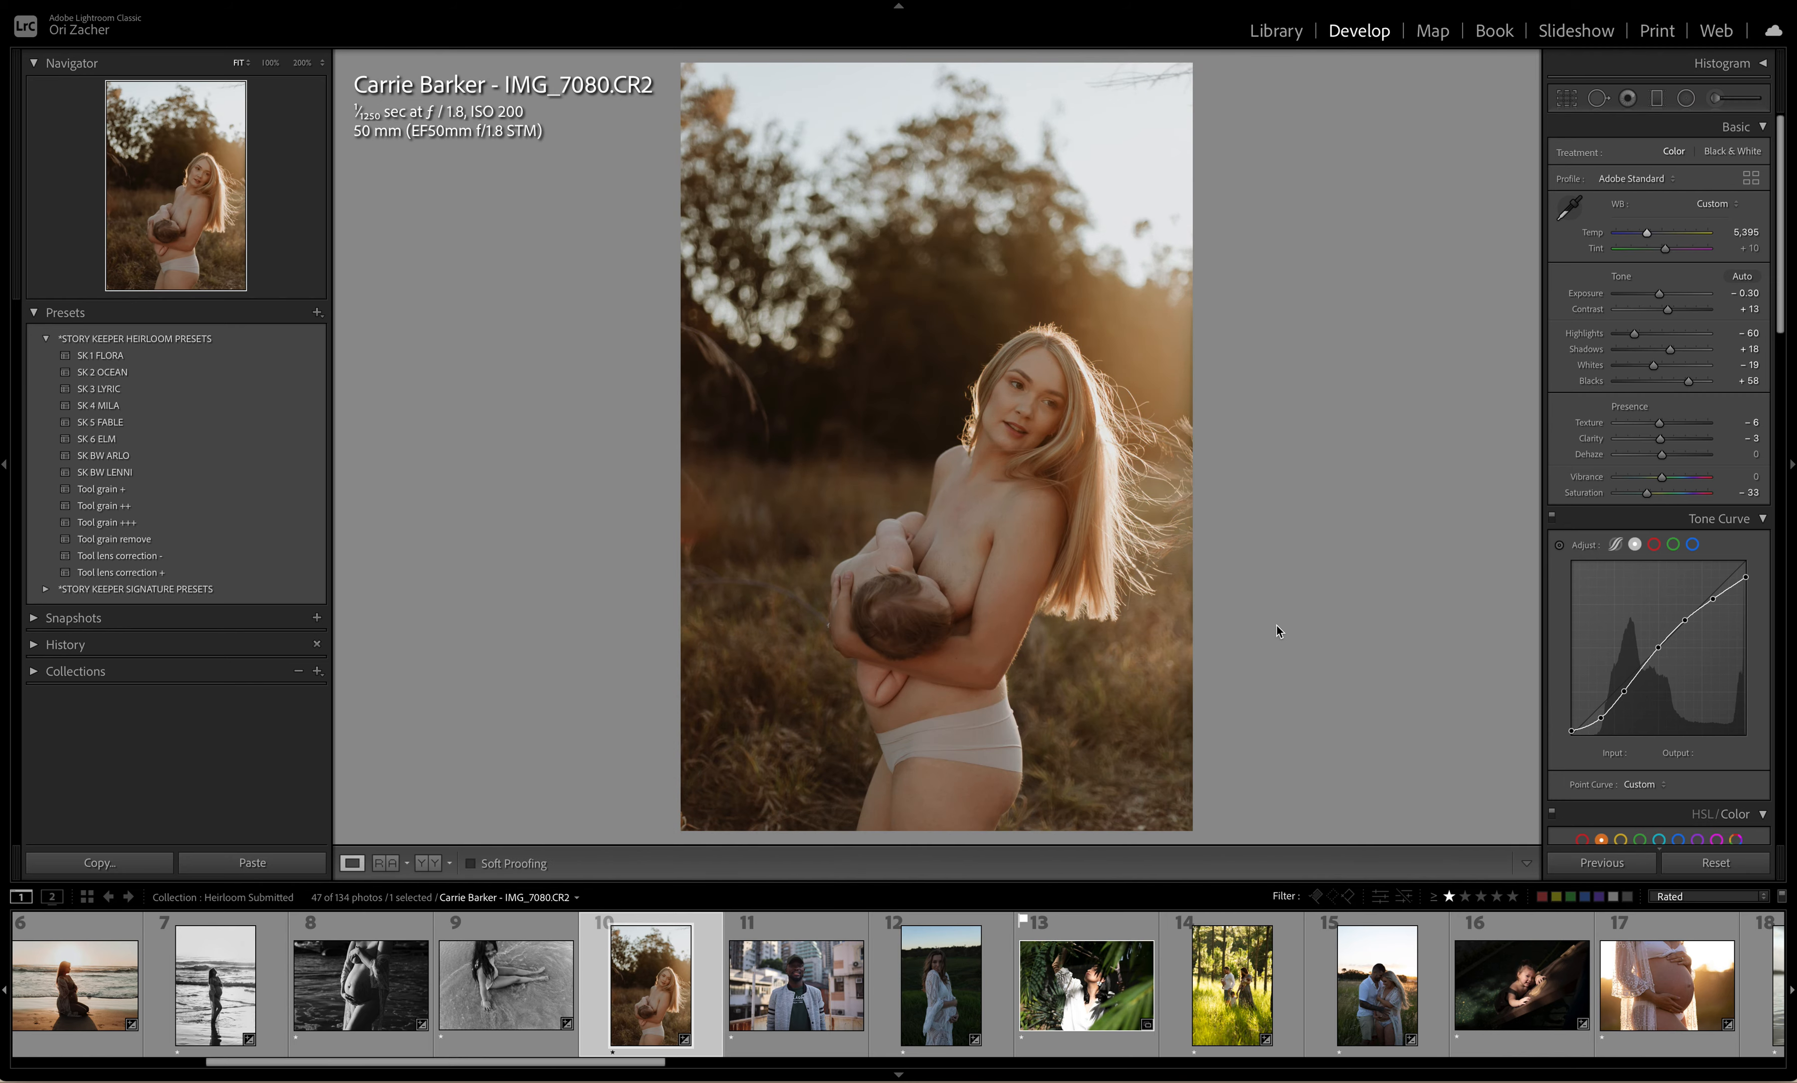
# Step: Apply the SK 1 FLORA preset to the portrait of the man in a cap and set its exposure to +0.80
pyautogui.click(775, 1023)
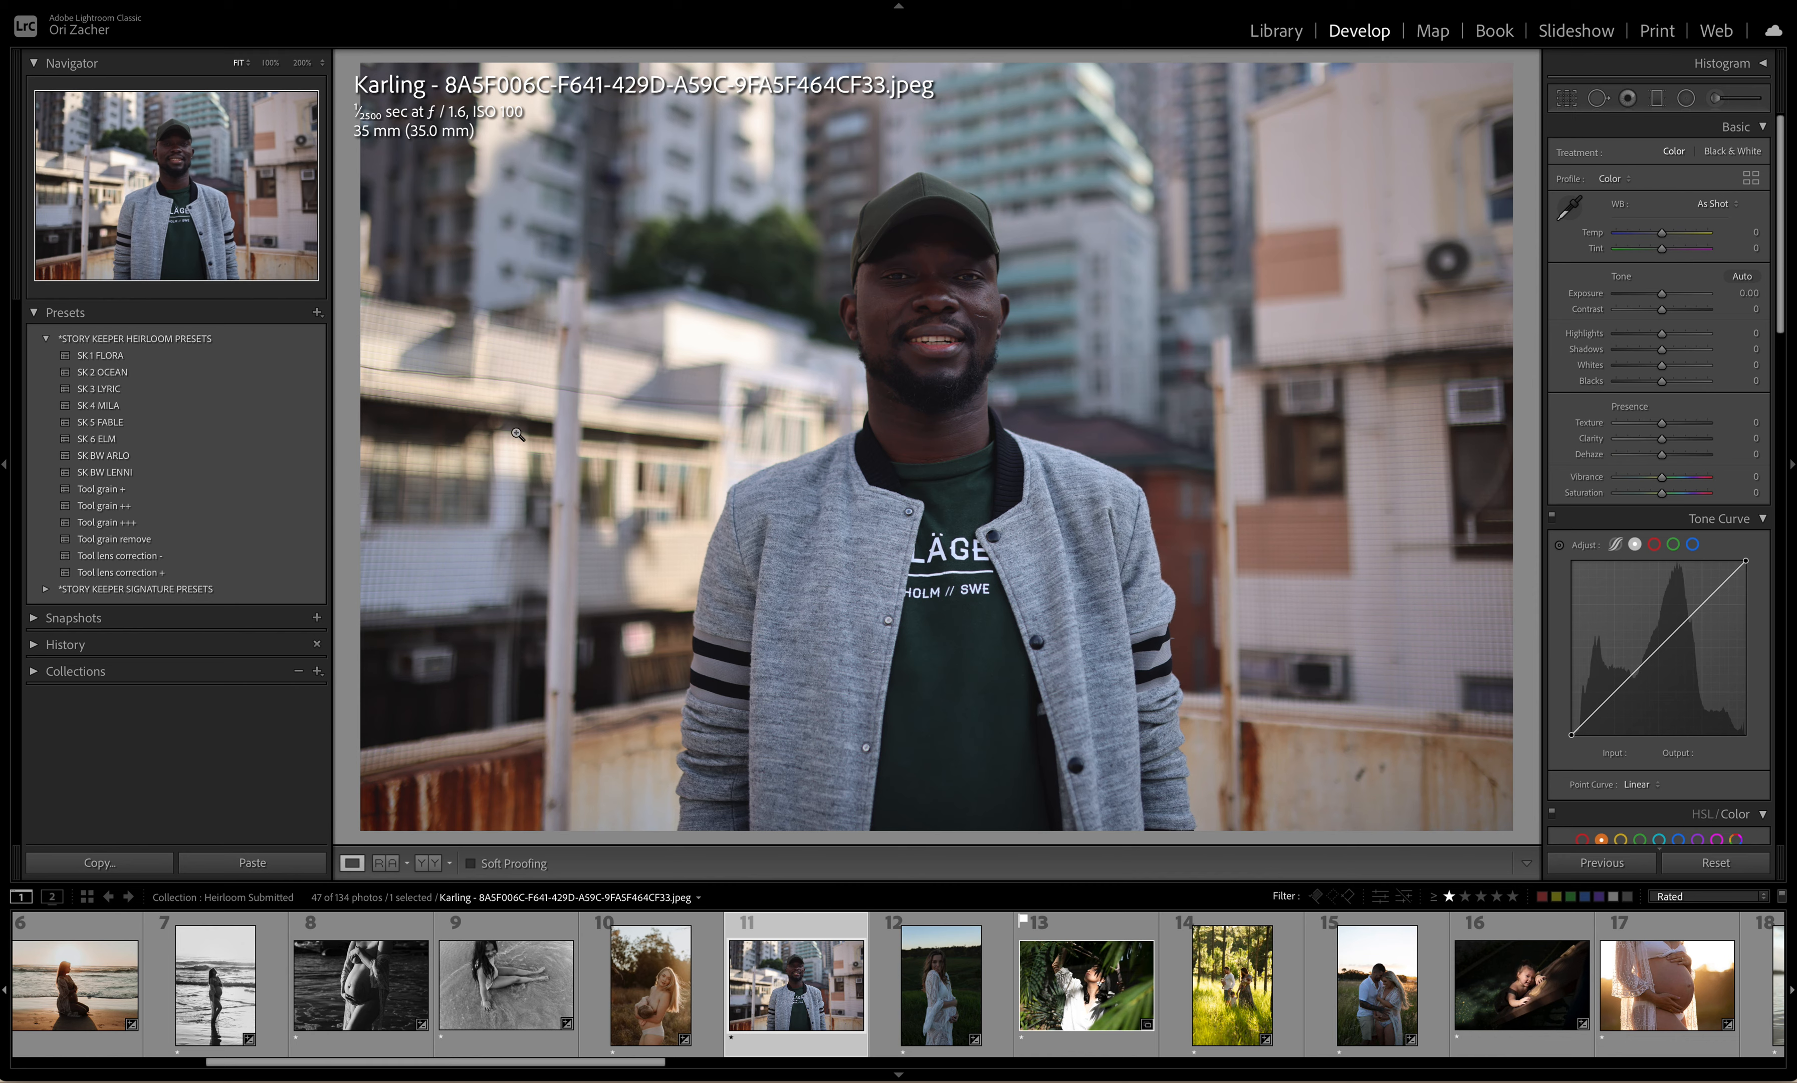
pyautogui.click(111, 357)
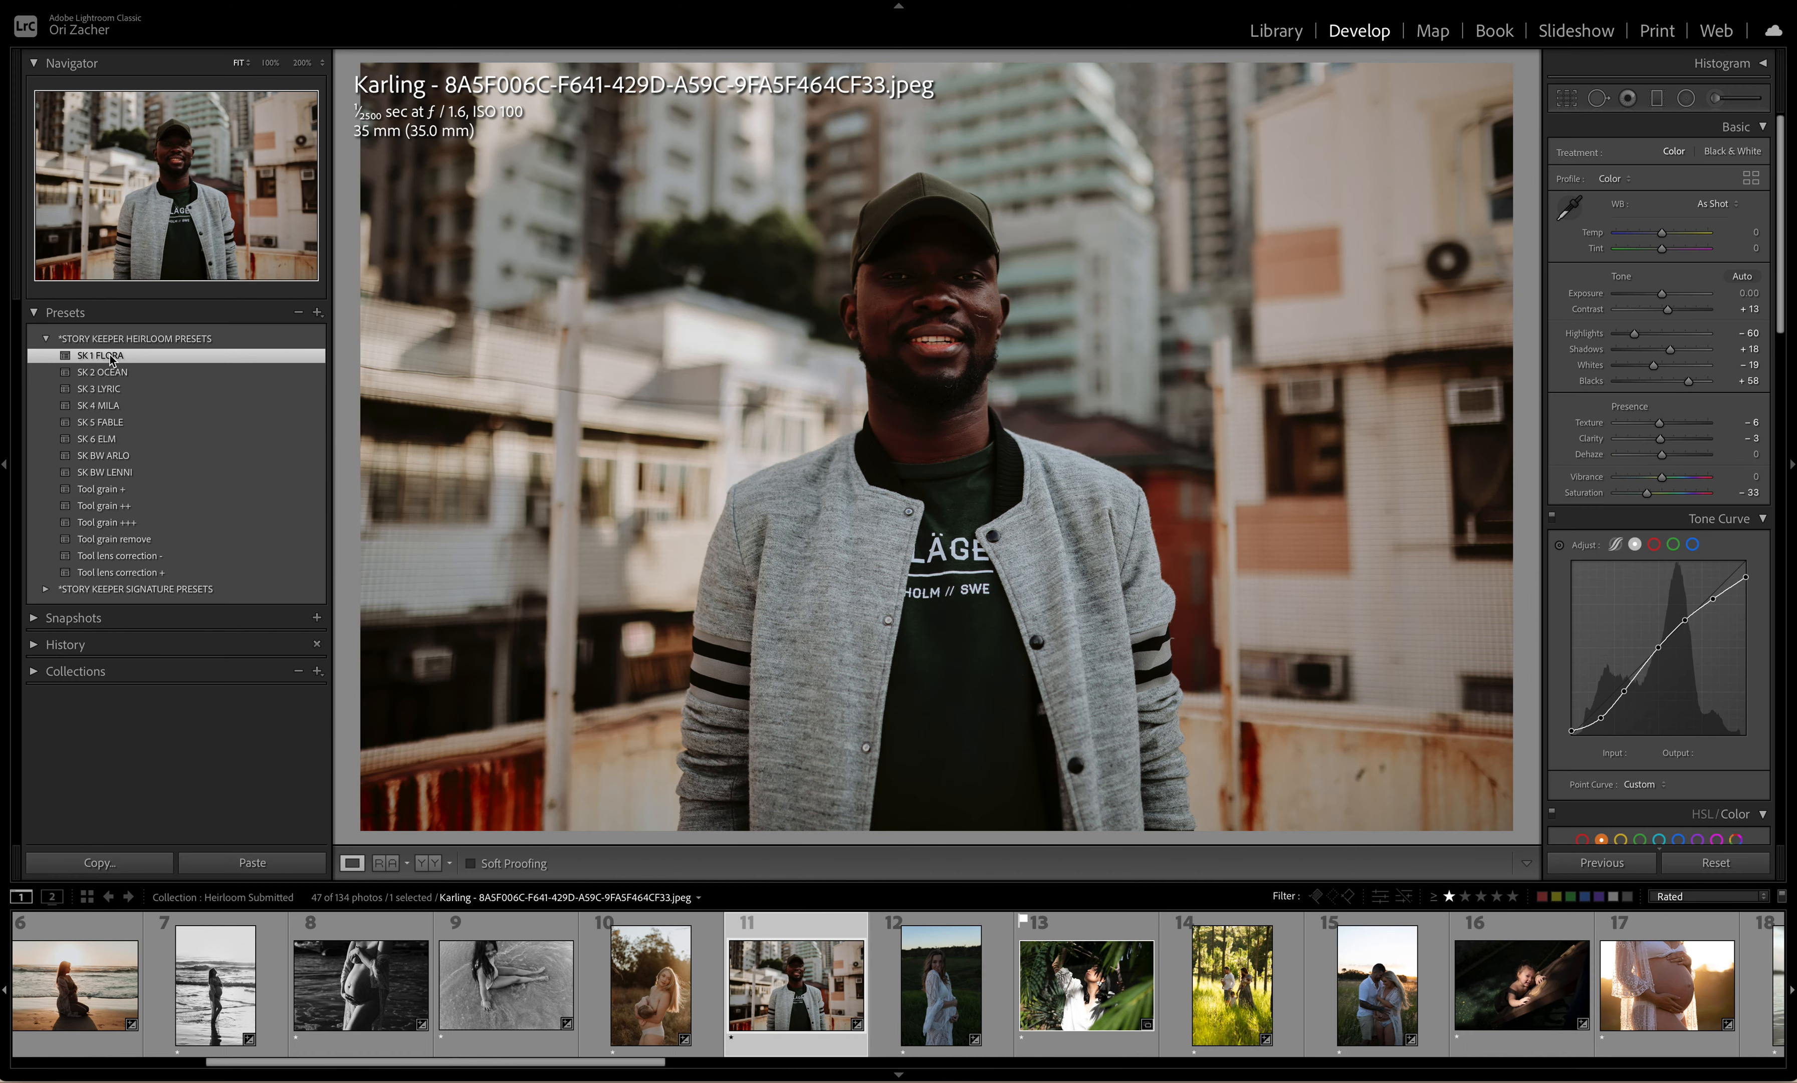
pyautogui.moveTo(1664, 301); pyautogui.dragTo(1672, 302)
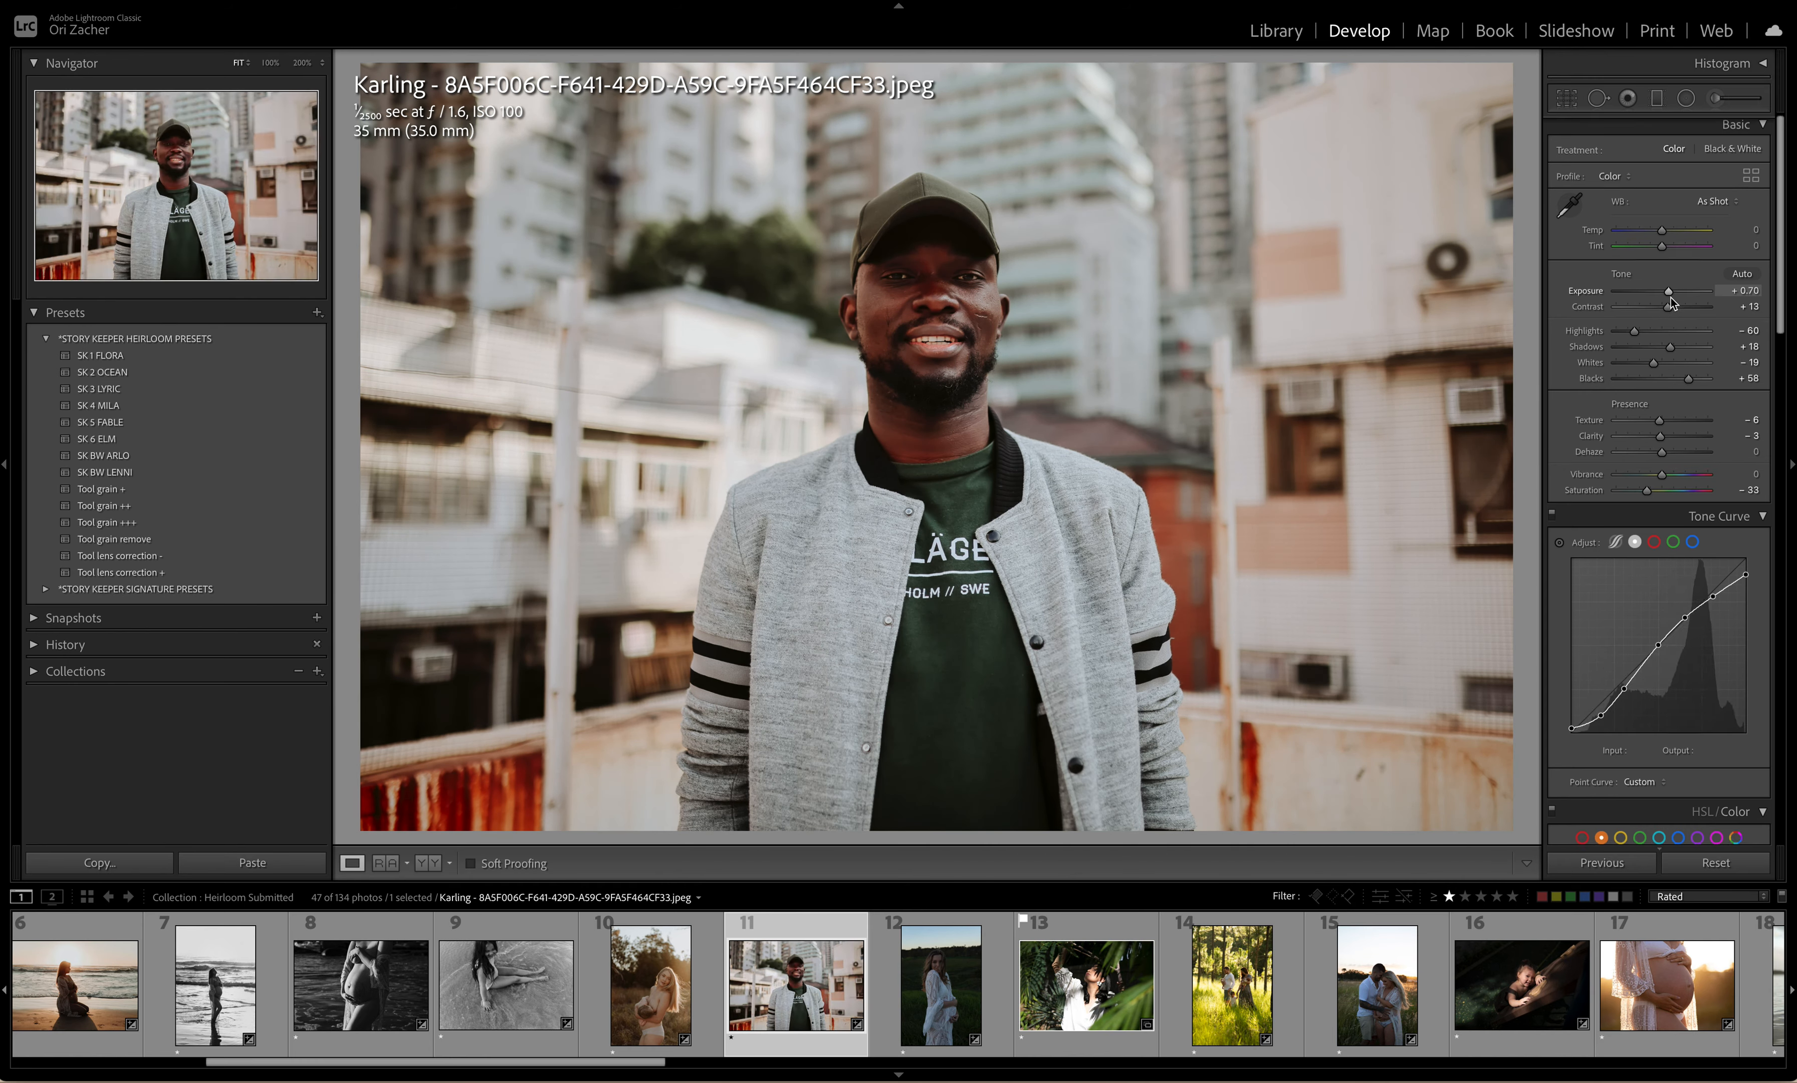
# Step: Set the red channel's saturation to −45 and luminance to +27 on the man's portrait, and compare it with the original
pyautogui.scroll(-5, 1673, 303)
pyautogui.click(1580, 485)
pyautogui.moveTo(1650, 545)
pyautogui.mouseDown()
pyautogui.moveTo(1681, 529)
pyautogui.moveTo(1681, 562)
pyautogui.mouseUp()
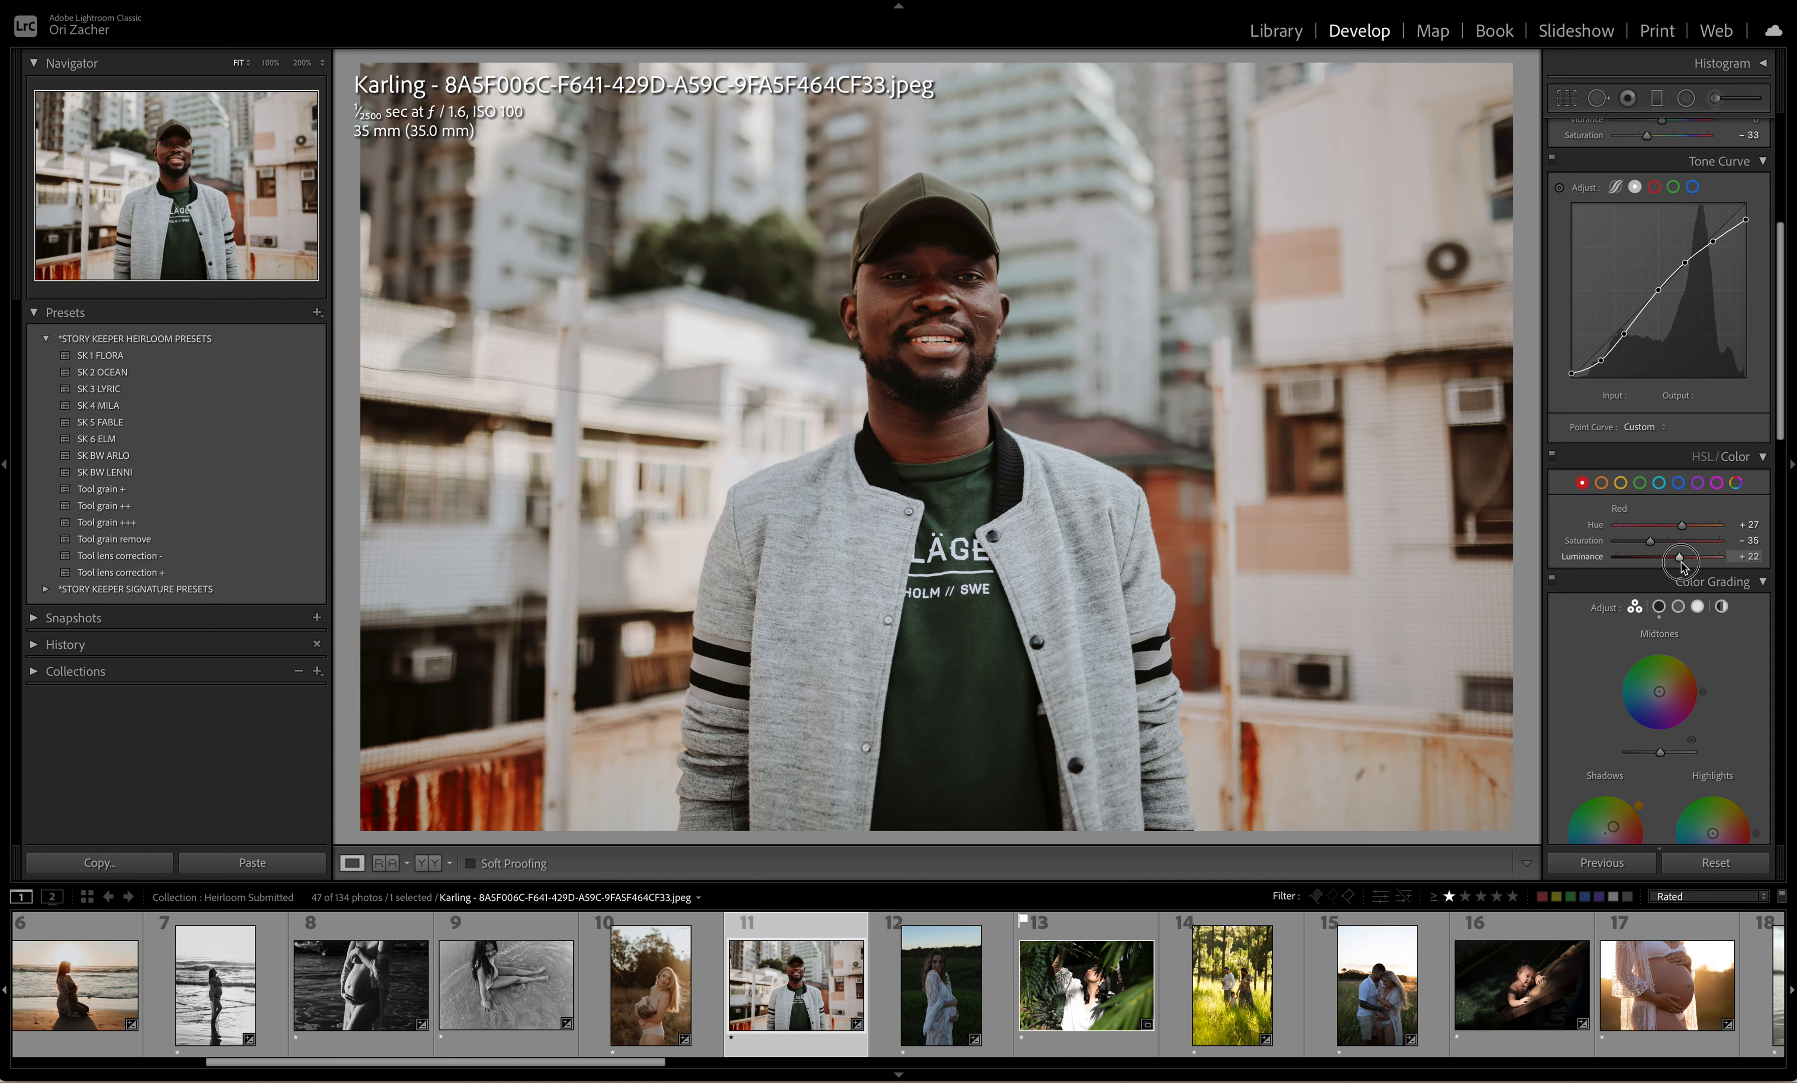
pyautogui.moveTo(1682, 563); pyautogui.dragTo(1644, 548)
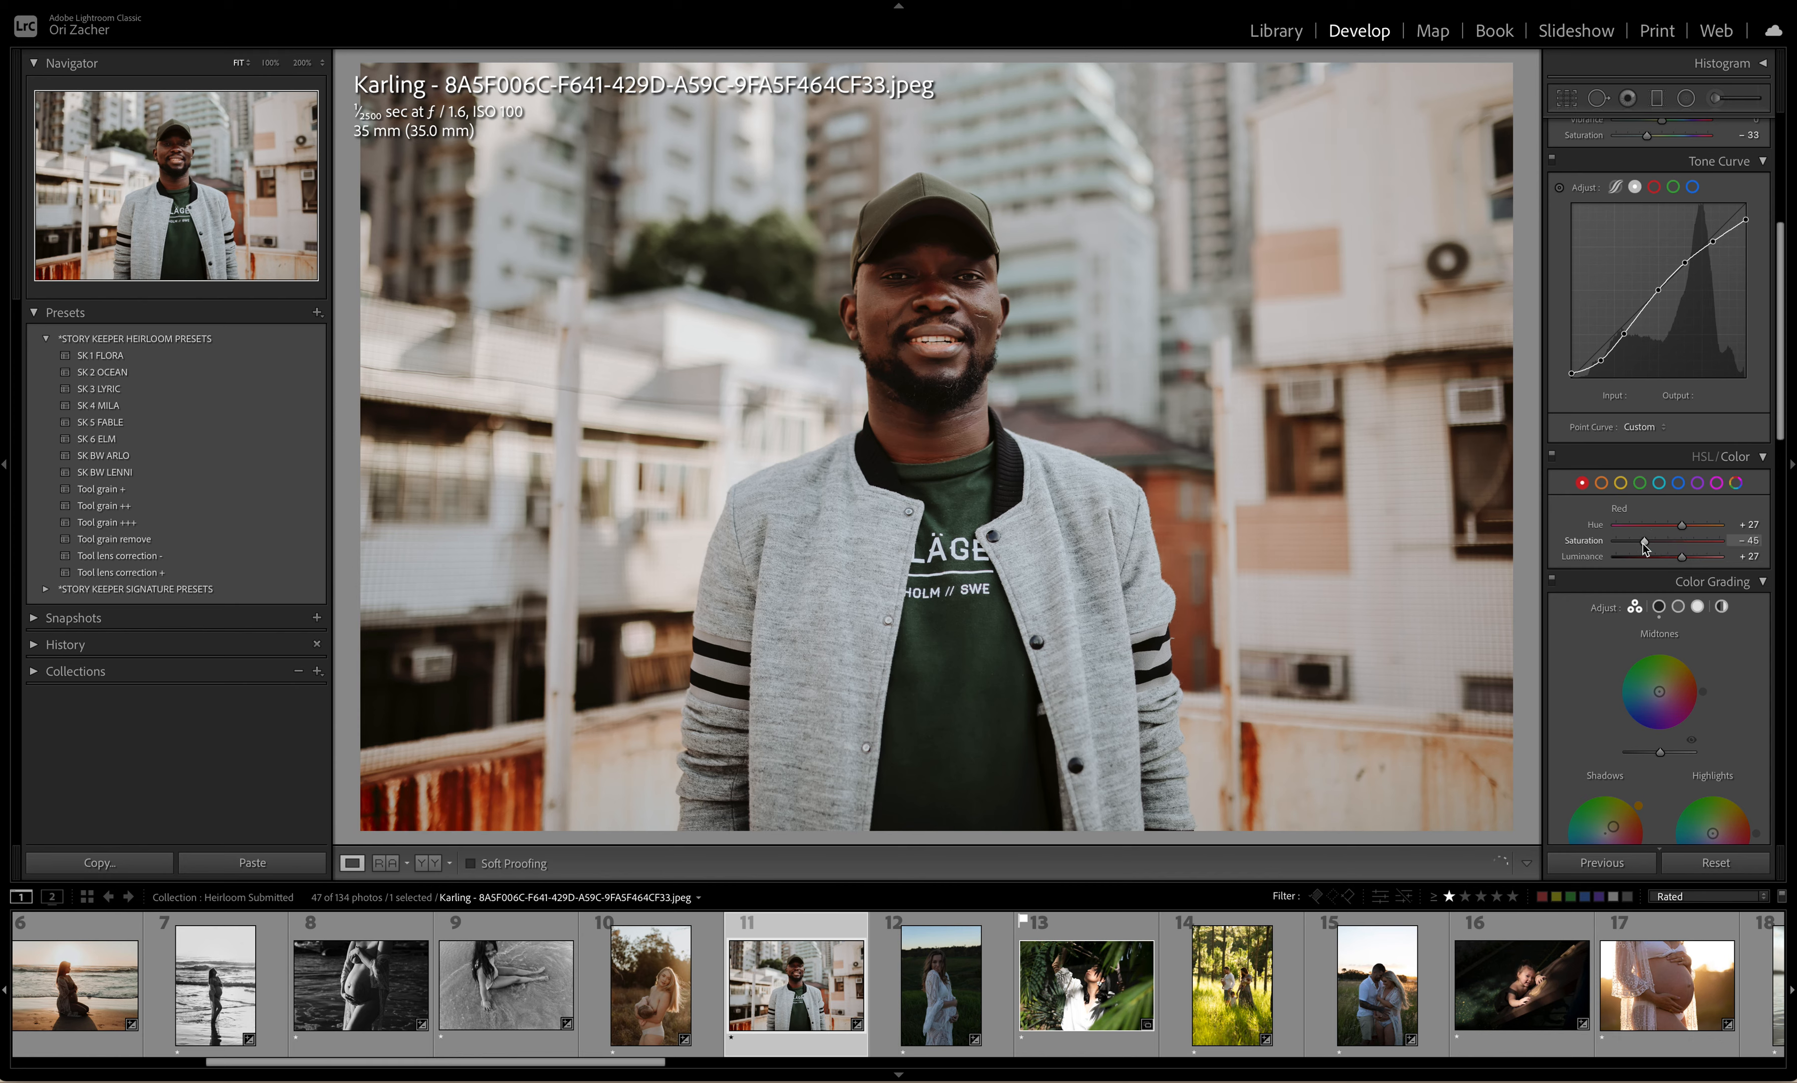
pyautogui.scroll(10, 1645, 549)
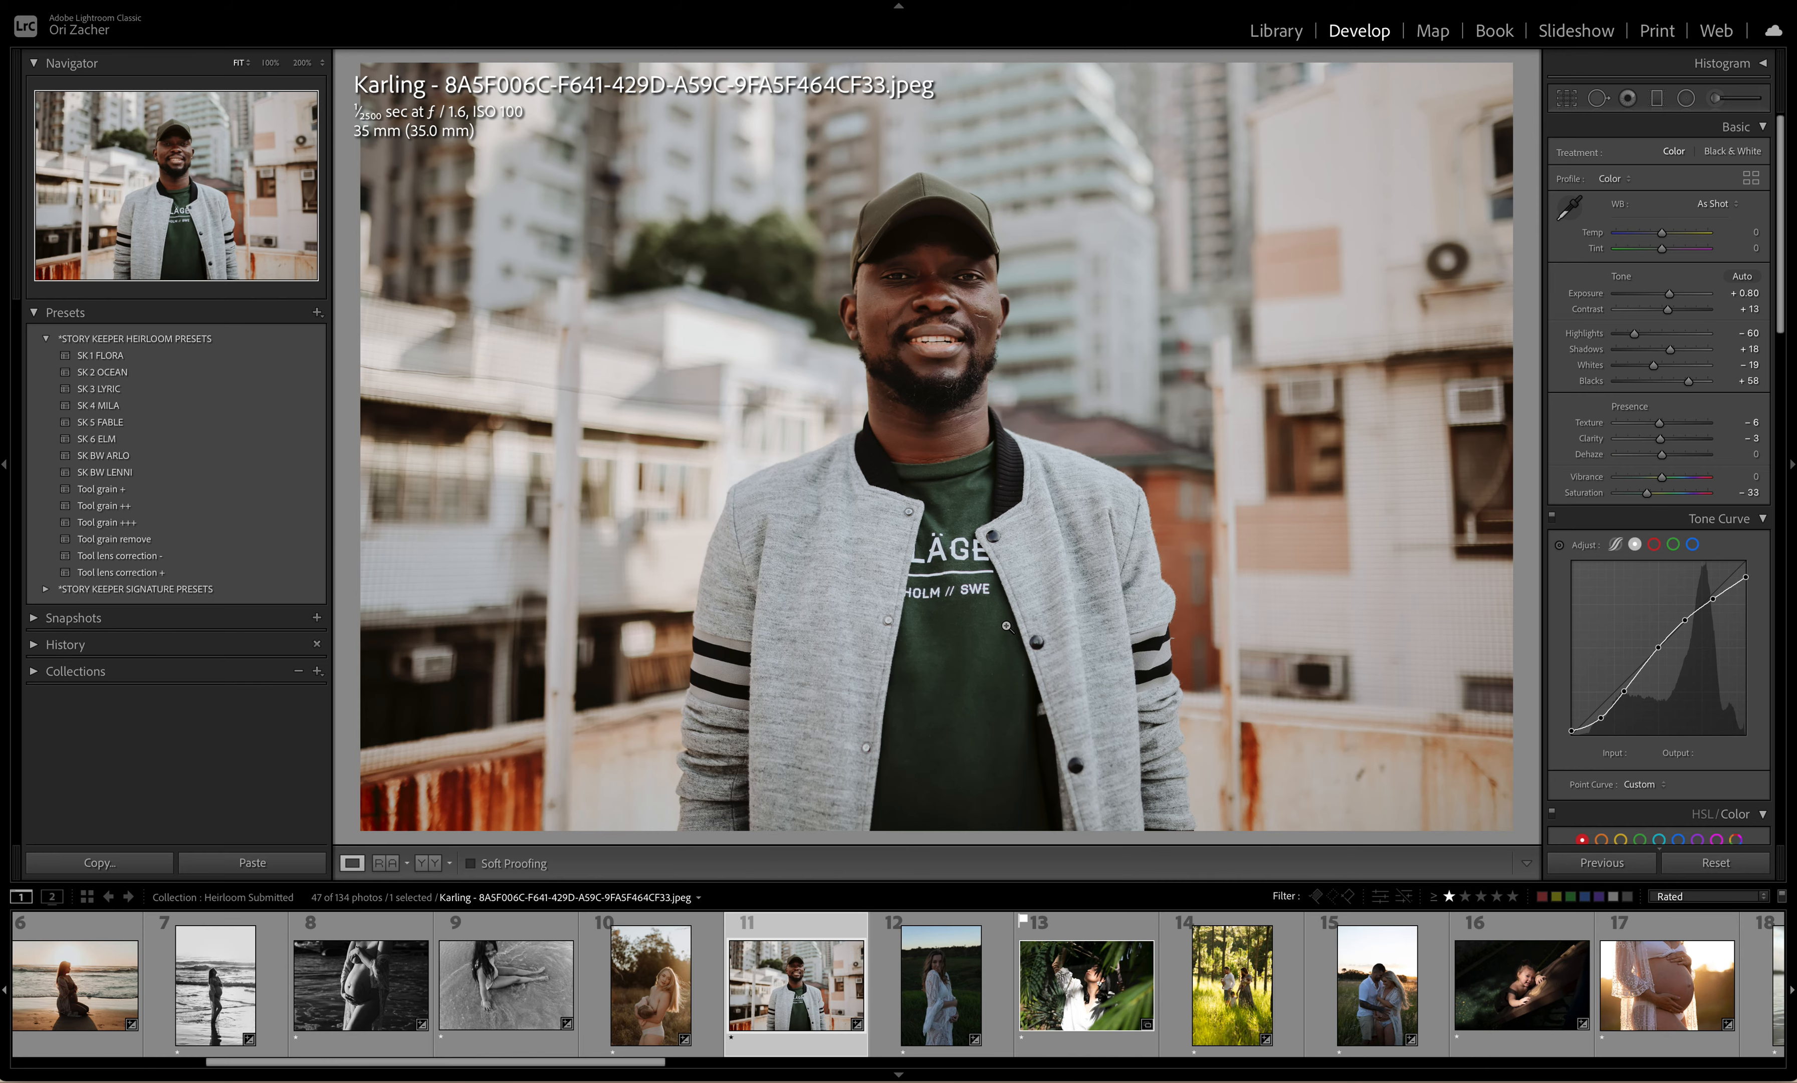
pyautogui.press('\\')
pyautogui.press('\\')
# Step: Apply the SK 1 FLORA preset to IMG02521, the pregnant woman in white lace, with exposure +1.30 and temperature 5,935
pyautogui.click(934, 985)
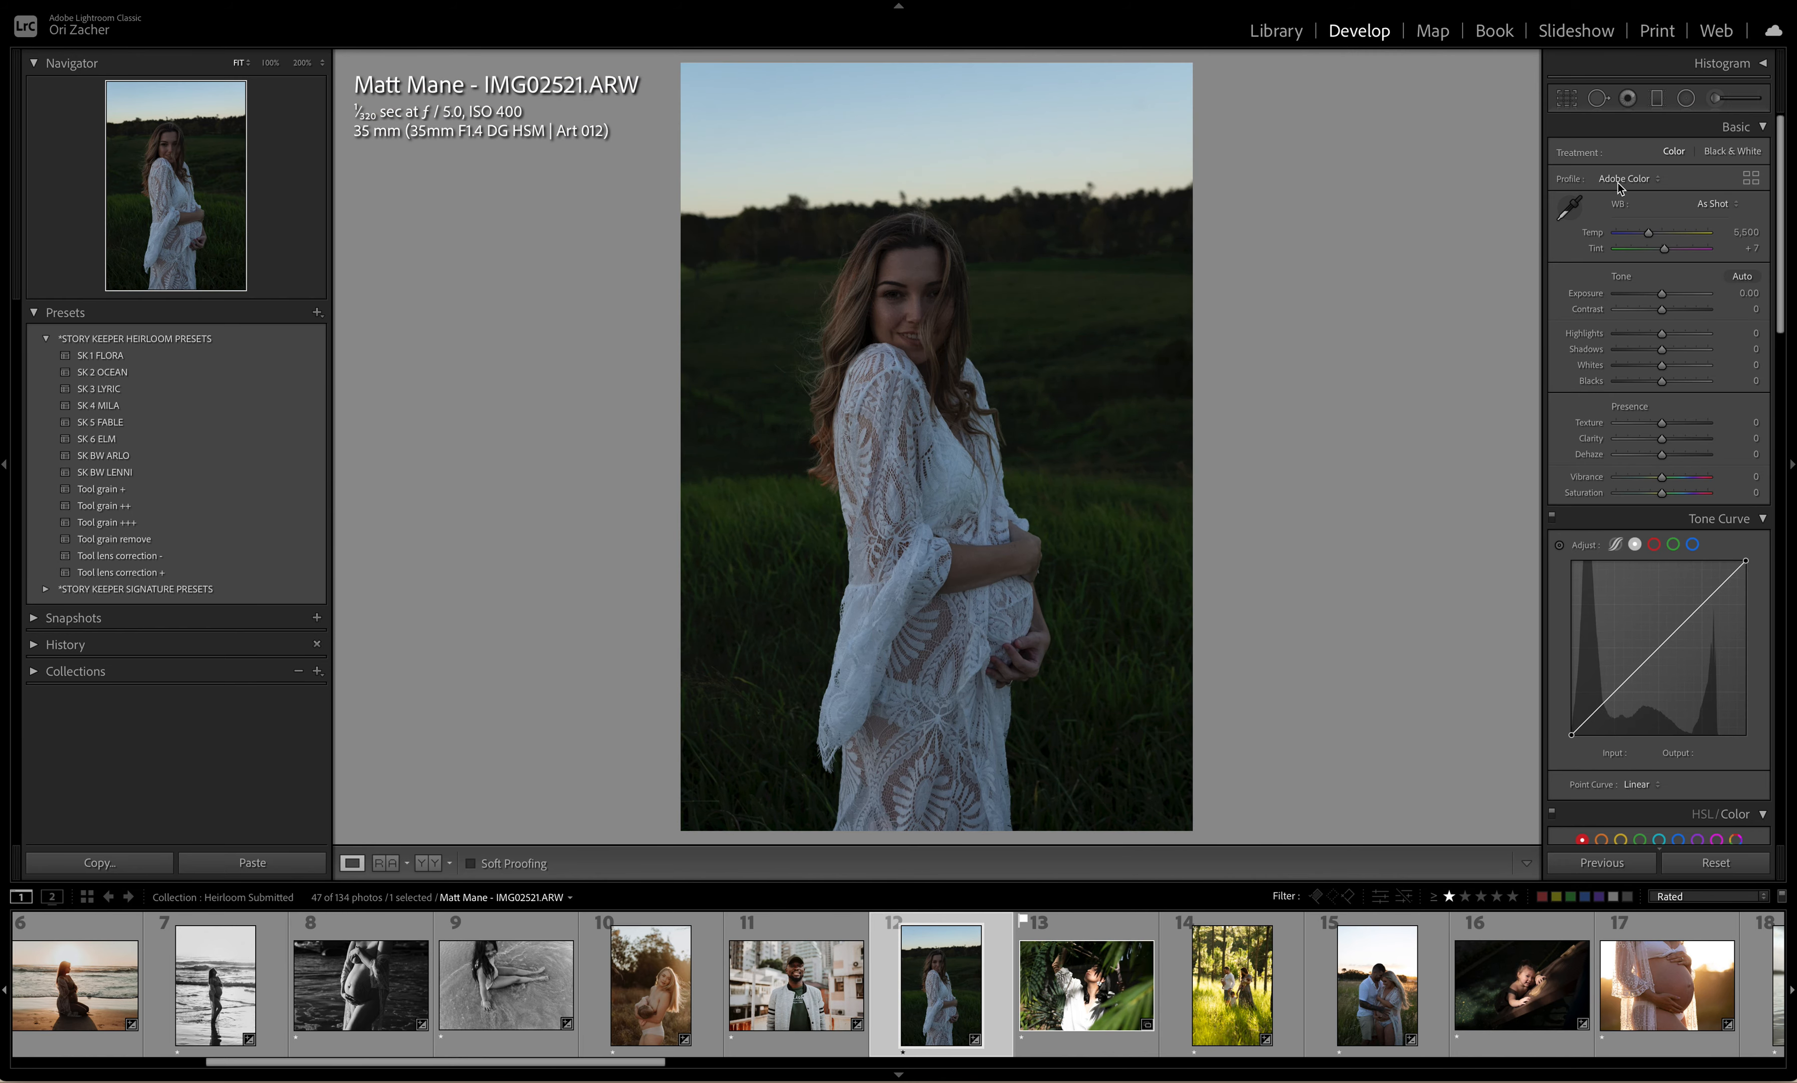
pyautogui.moveTo(1664, 295); pyautogui.dragTo(1669, 301)
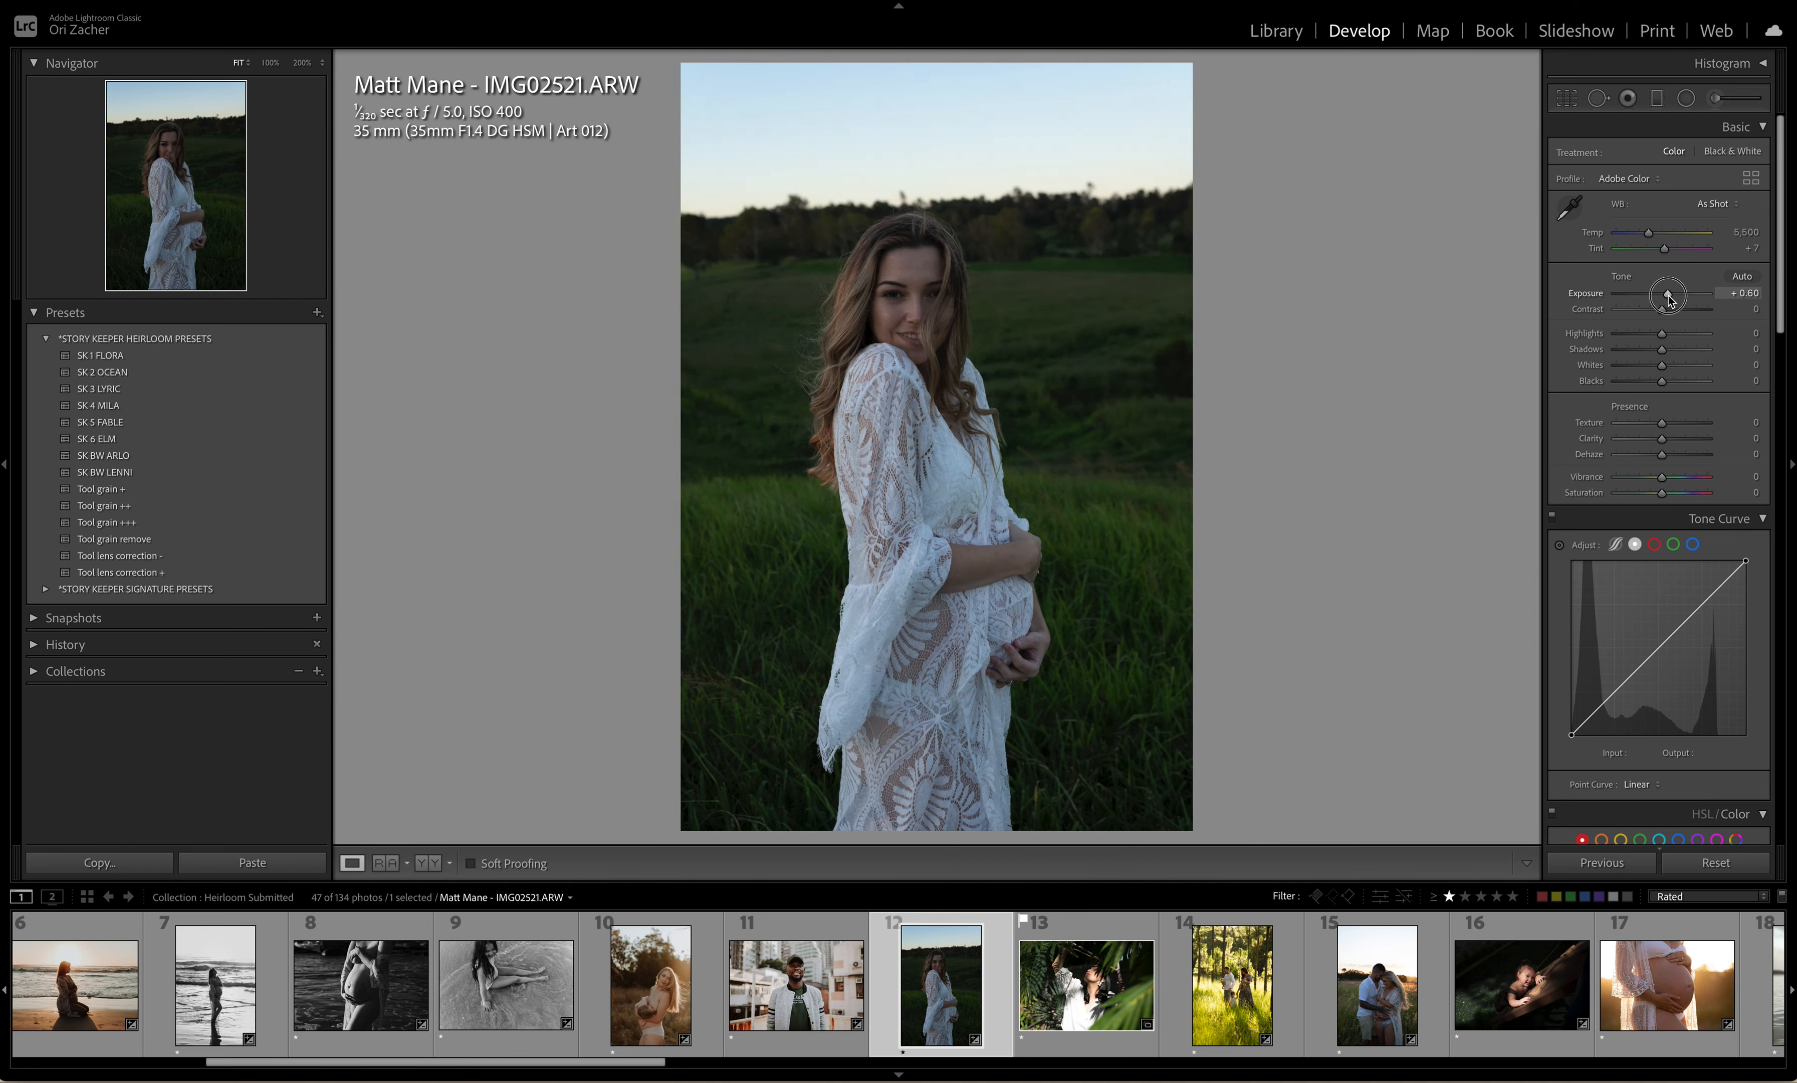
pyautogui.moveTo(1671, 299); pyautogui.dragTo(1672, 295)
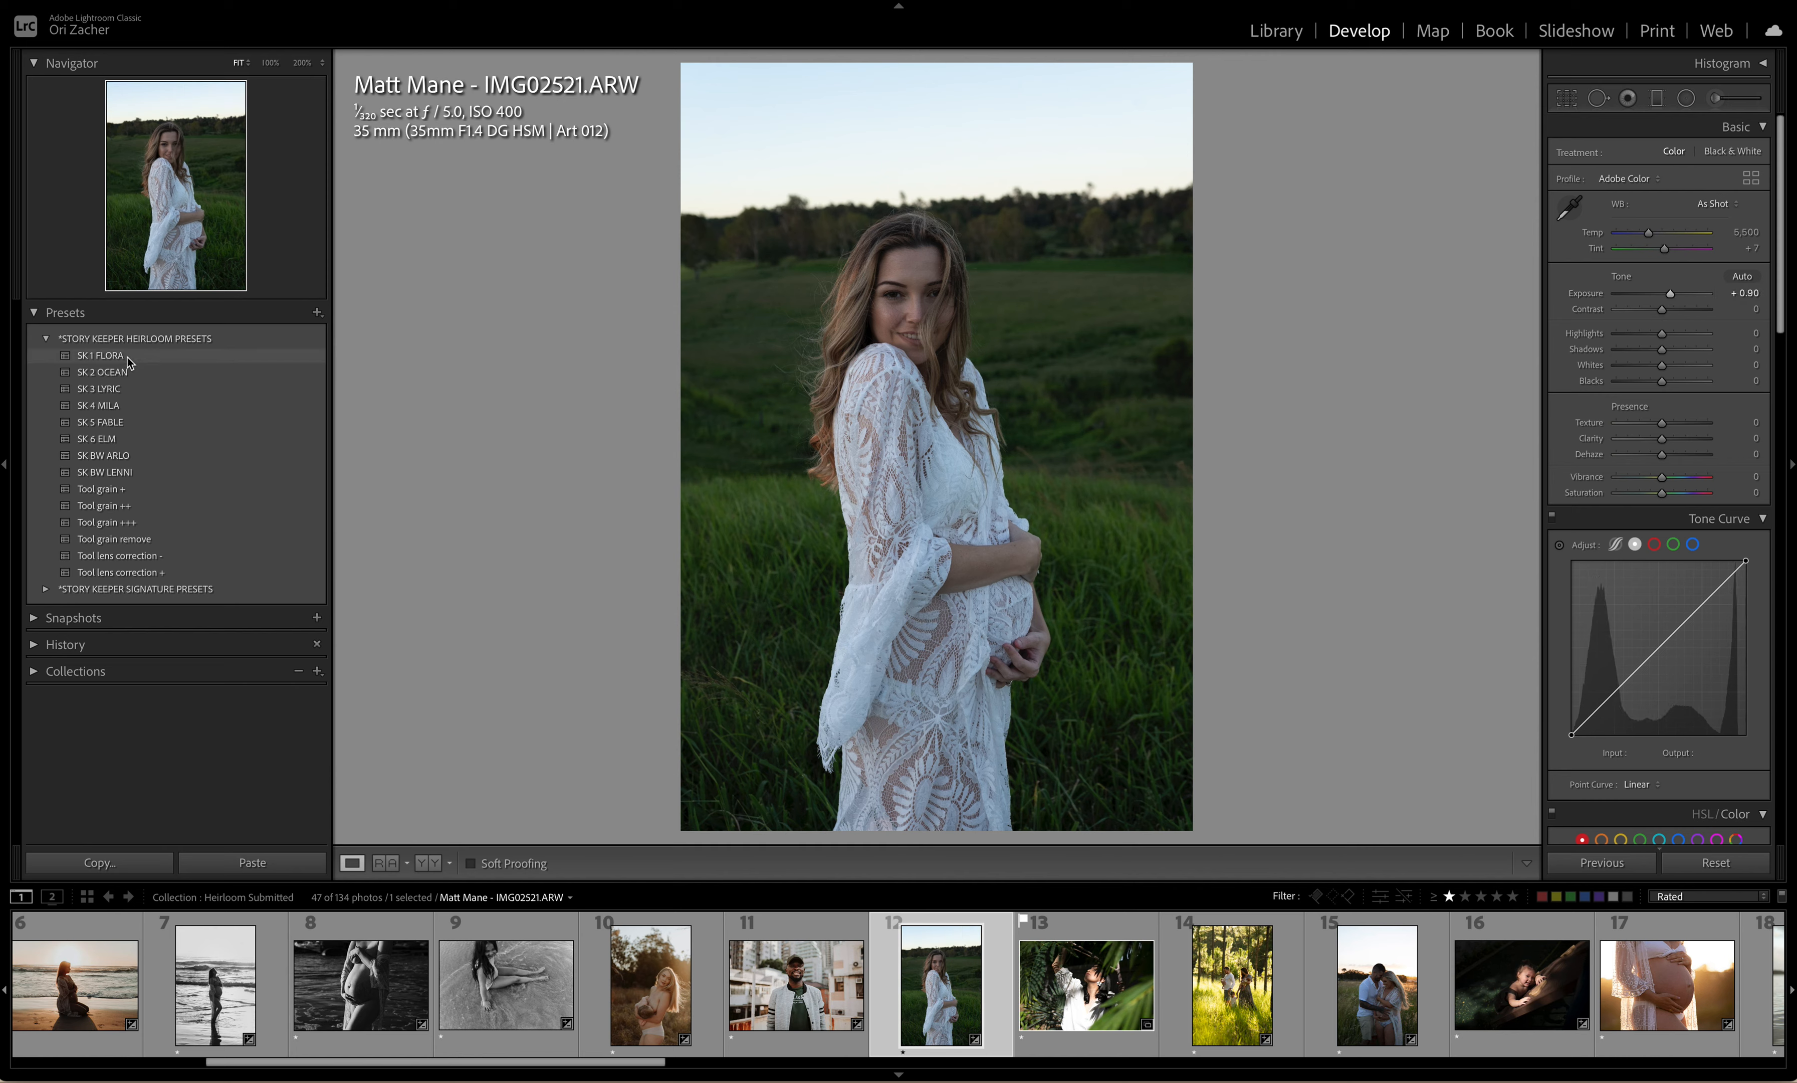
pyautogui.click(120, 357)
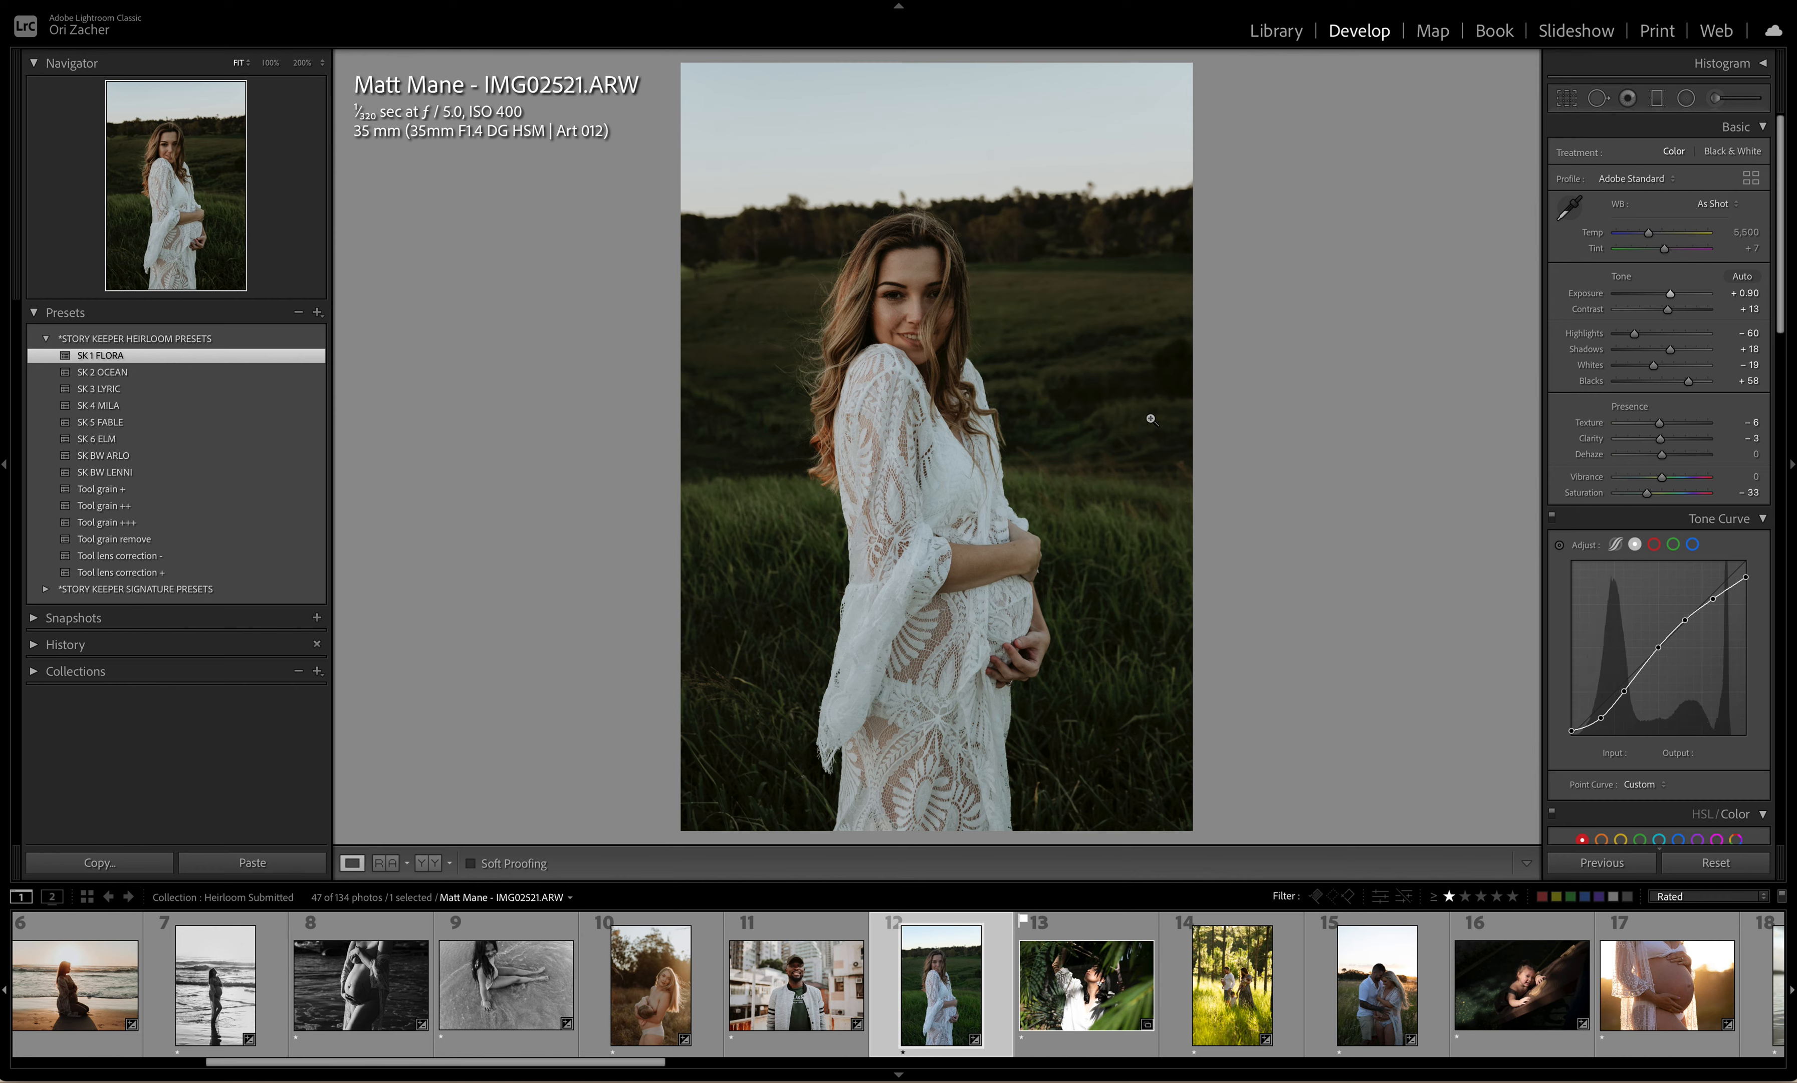
pyautogui.moveTo(1680, 302); pyautogui.dragTo(1675, 298)
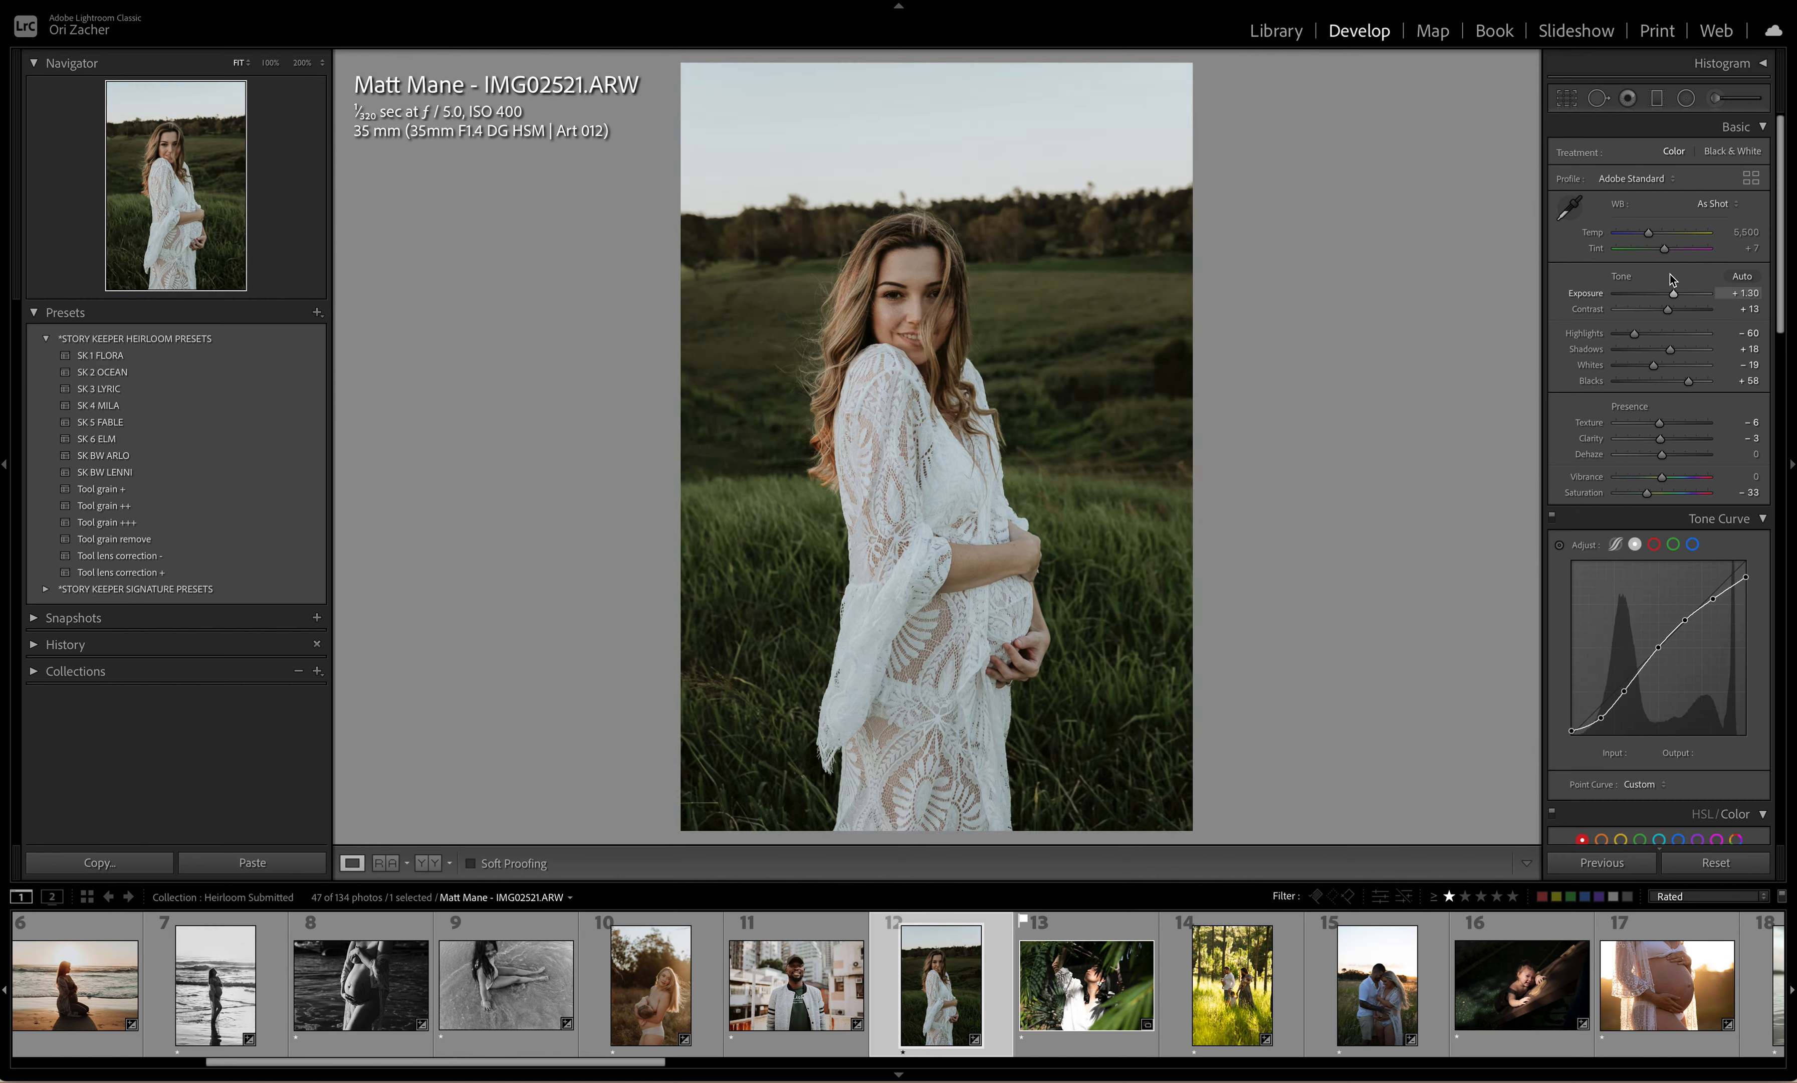
pyautogui.moveTo(1649, 232); pyautogui.dragTo(1656, 234)
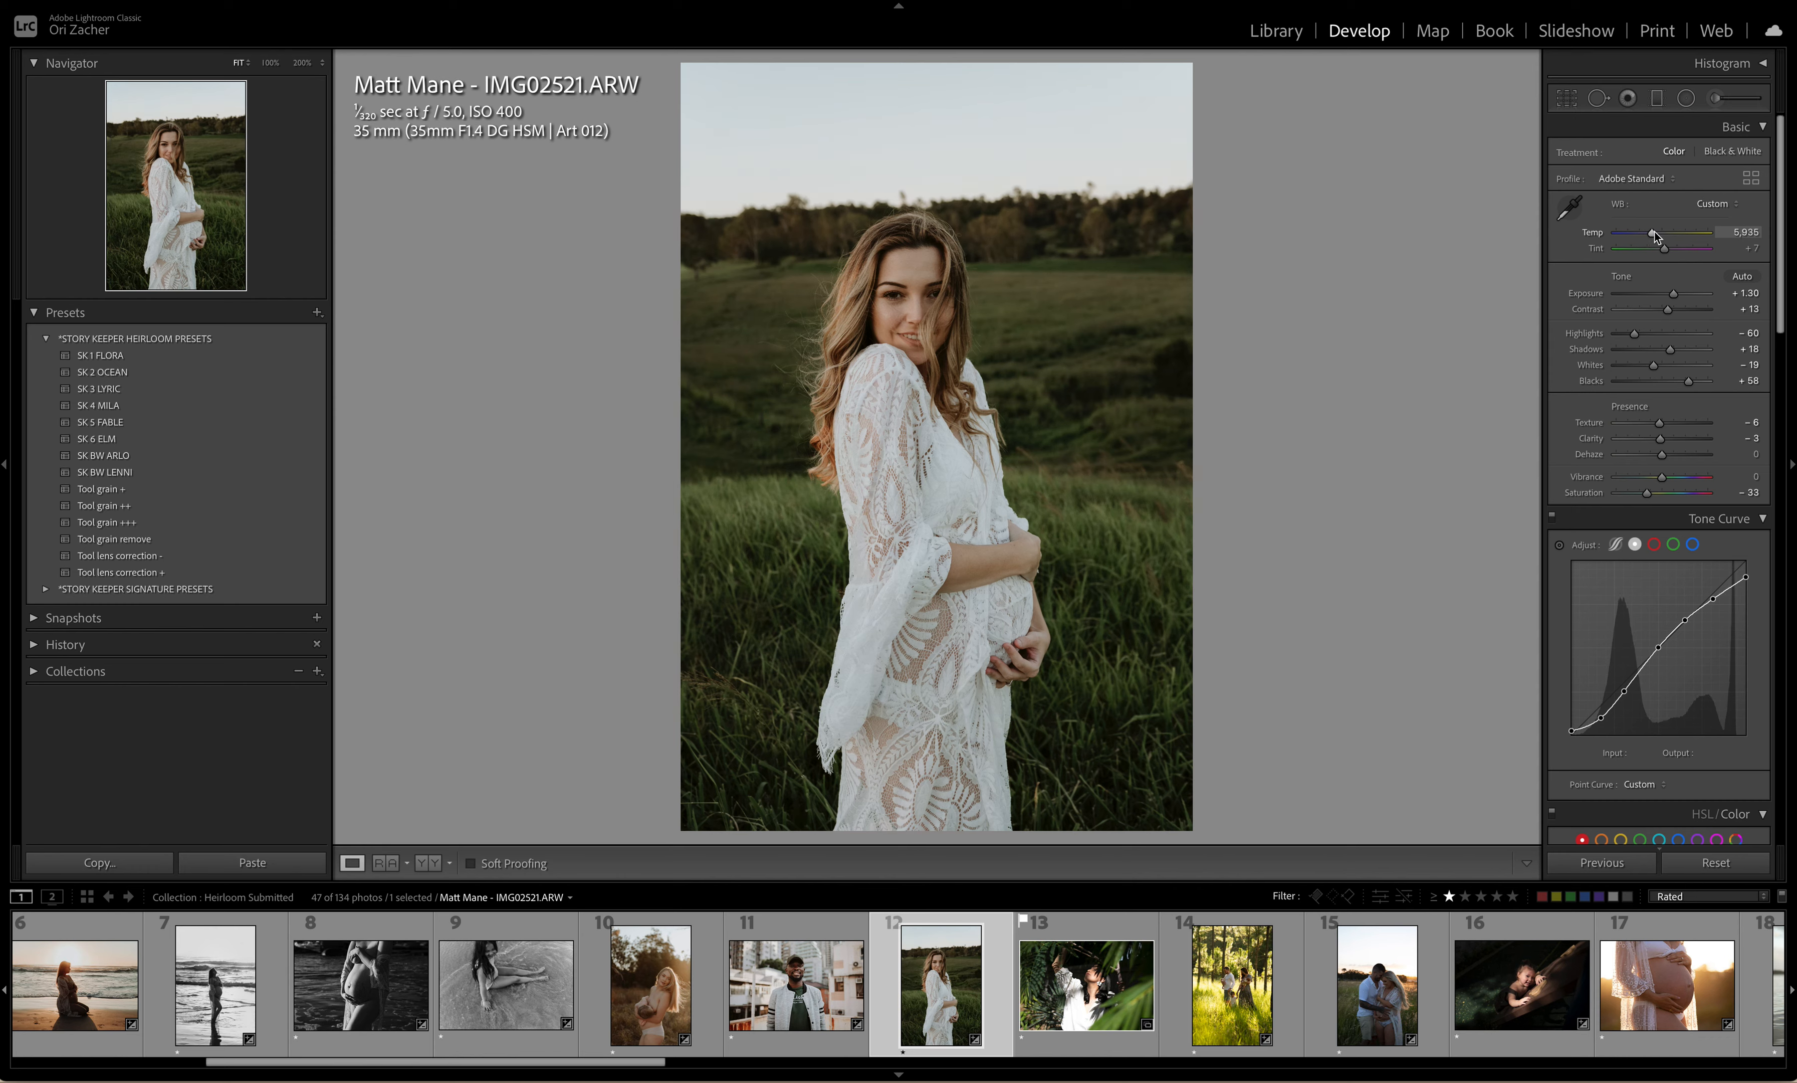
# Step: Move the existing radial filter up over the woman's face in IMG02521 and shrink it to fit around her head and upper body
pyautogui.click(1690, 106)
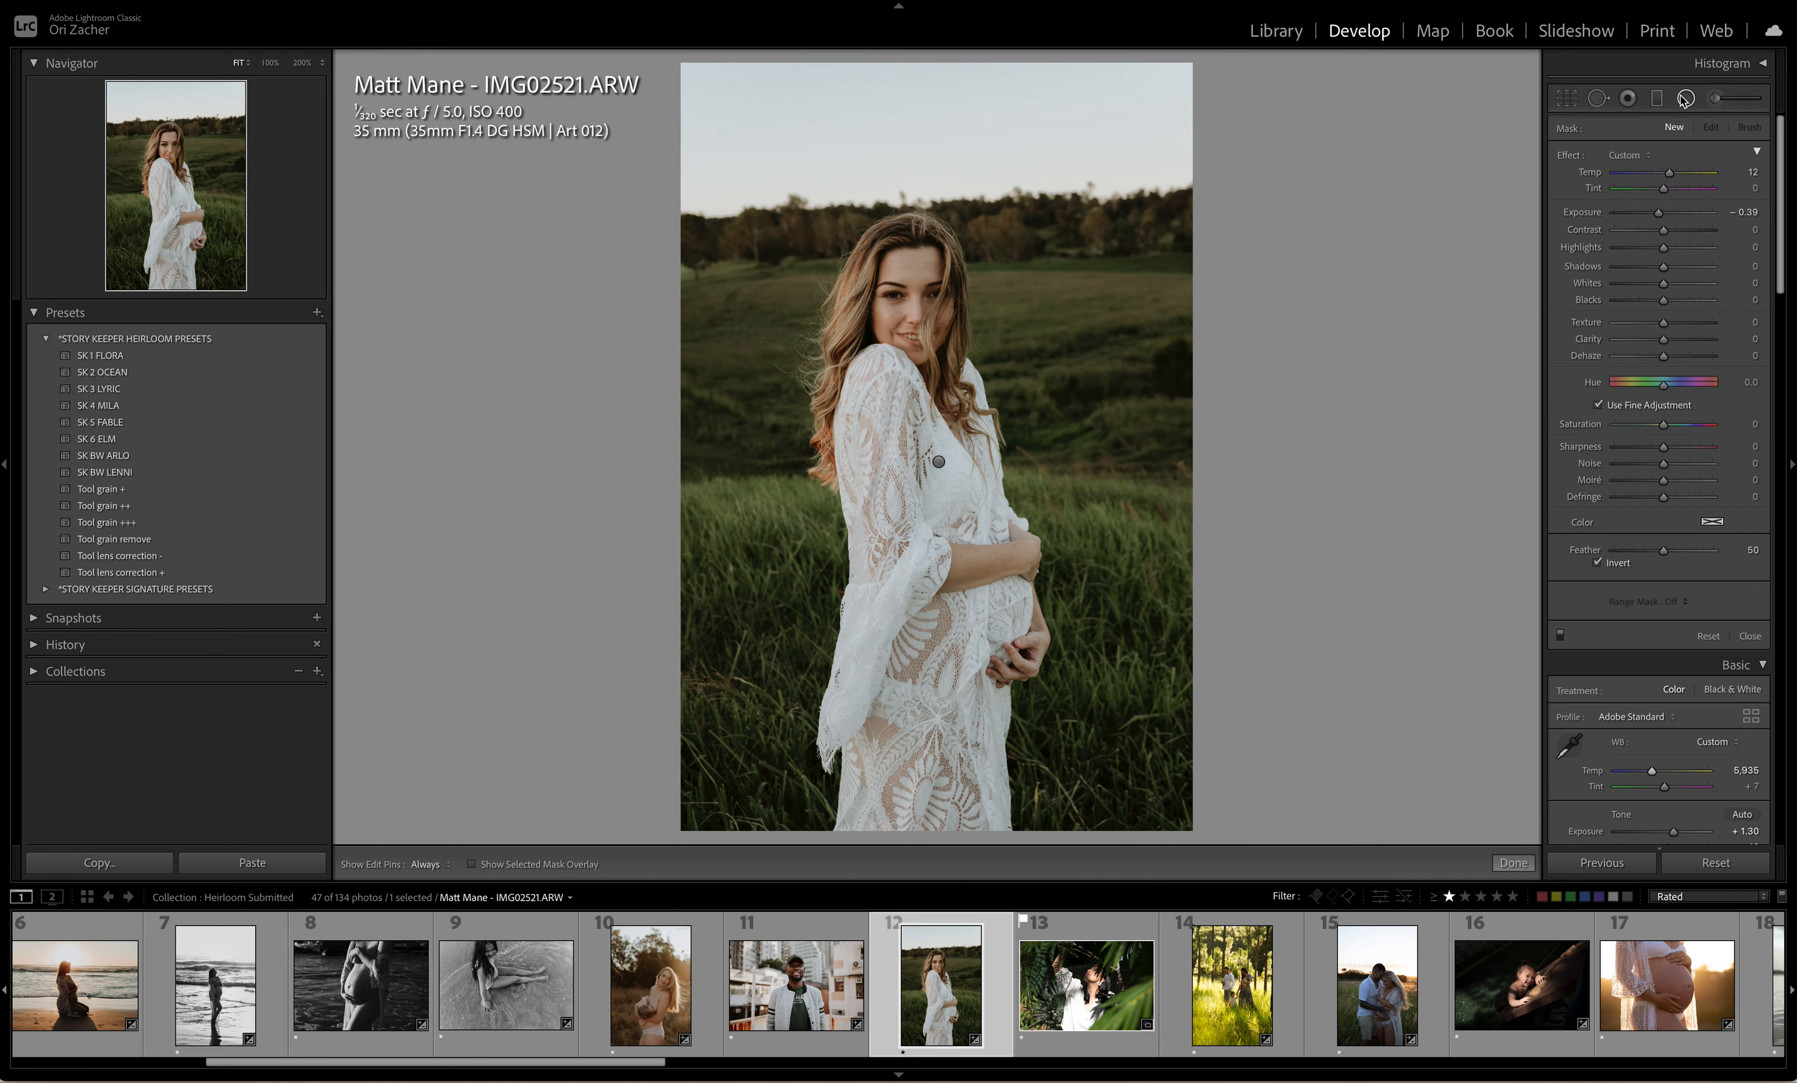
pyautogui.click(937, 463)
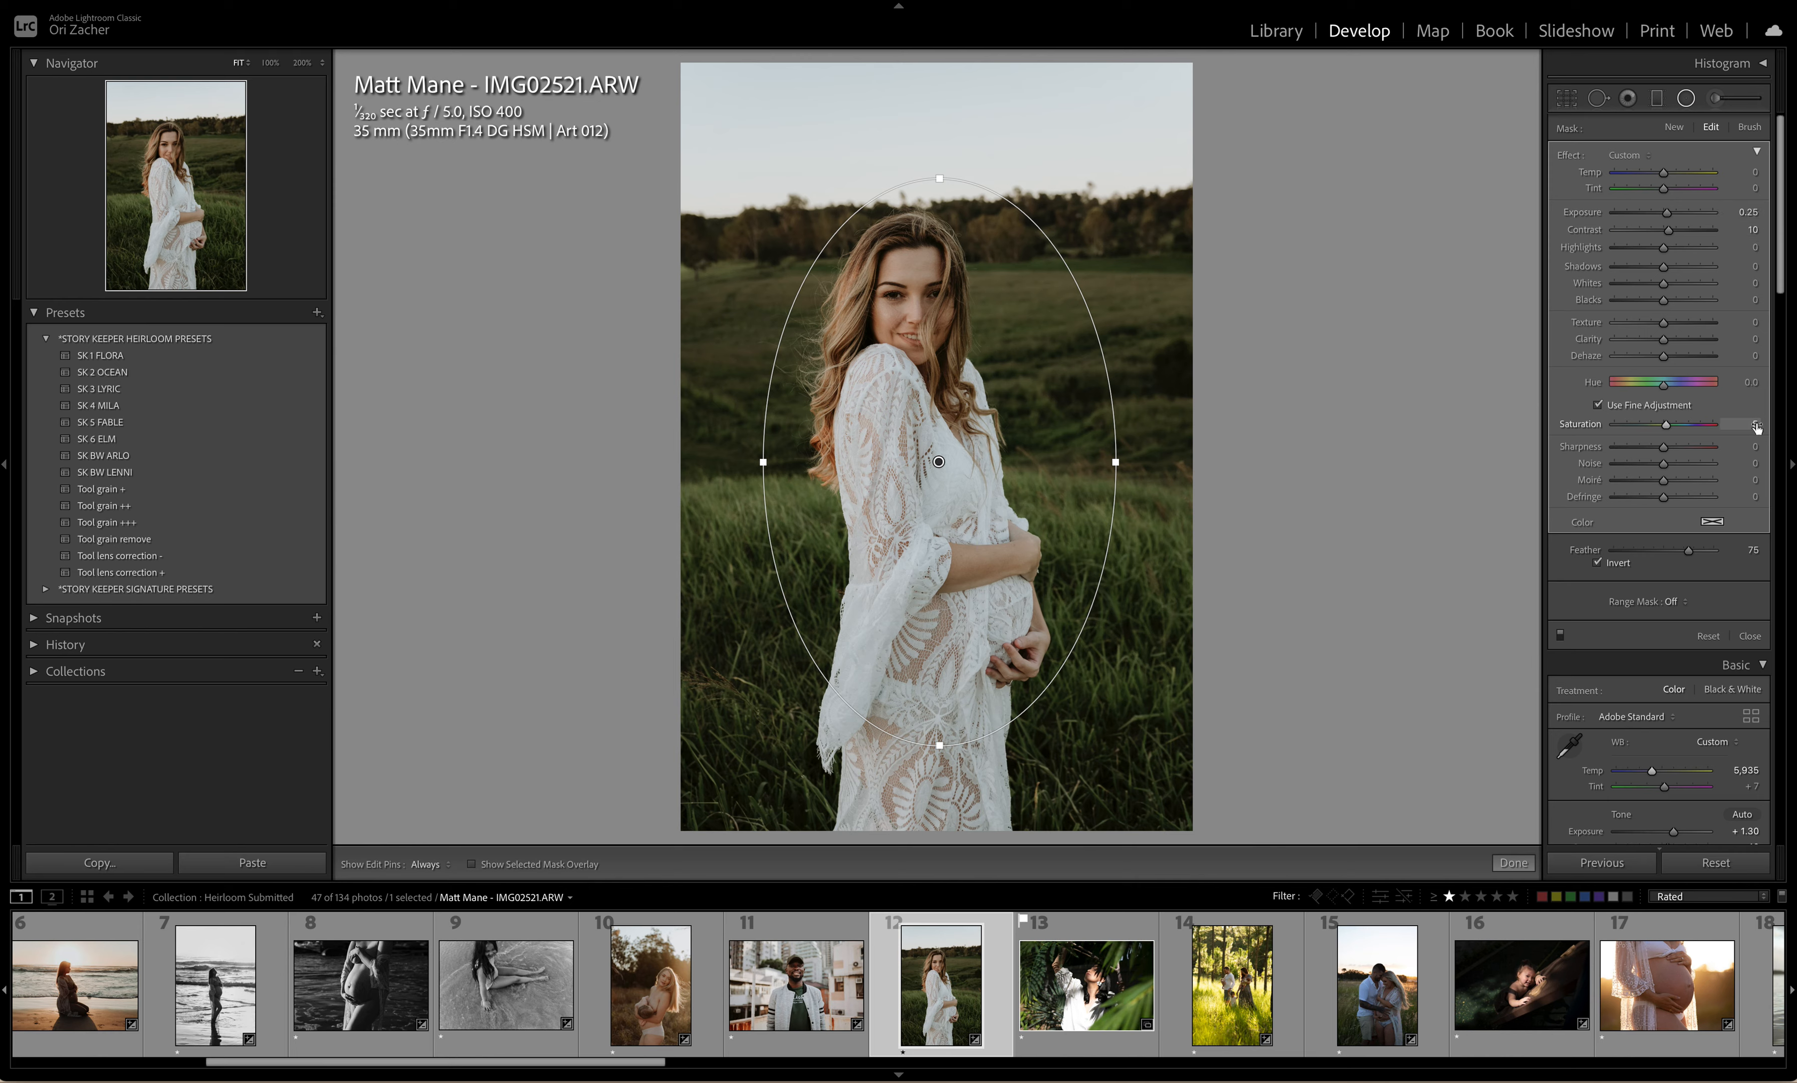
pyautogui.moveTo(939, 461); pyautogui.dragTo(920, 339)
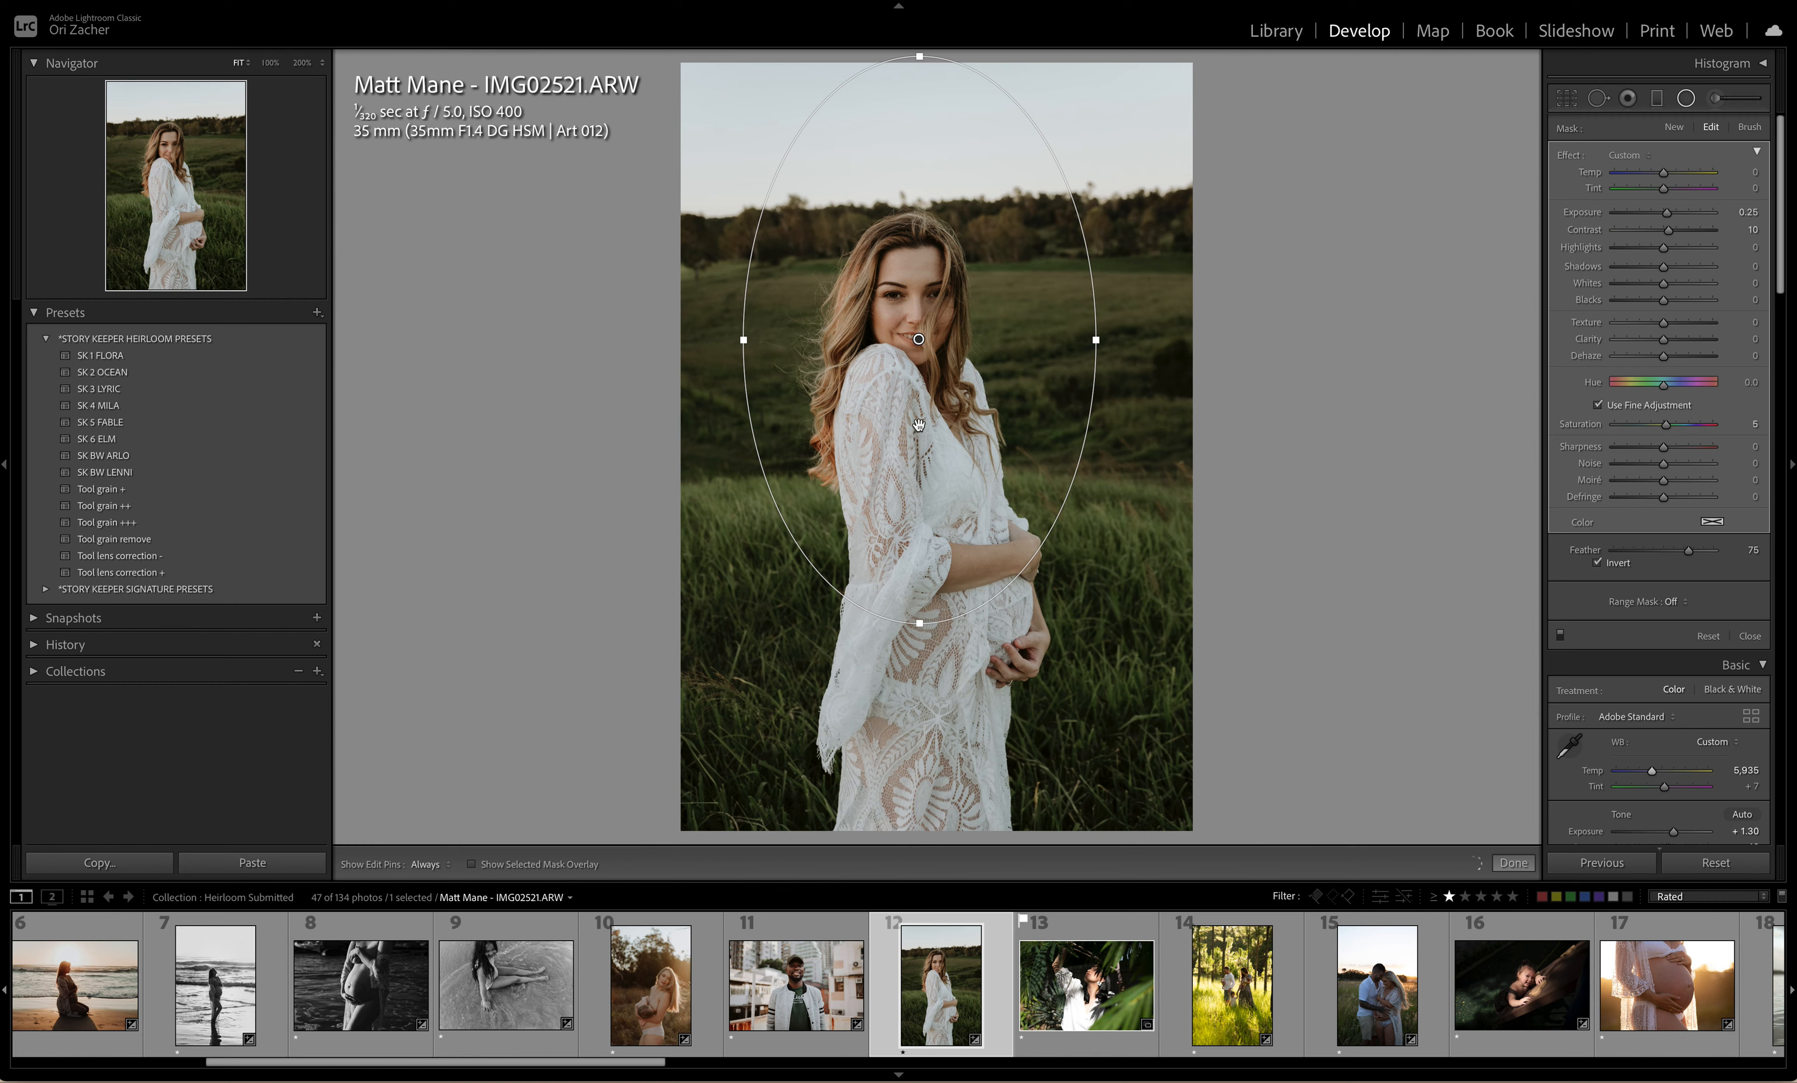
pyautogui.moveTo(920, 615); pyautogui.dragTo(932, 565)
pyautogui.moveTo(1094, 339)
pyautogui.mouseDown()
pyautogui.moveTo(1143, 341)
pyautogui.moveTo(1092, 339)
pyautogui.mouseUp()
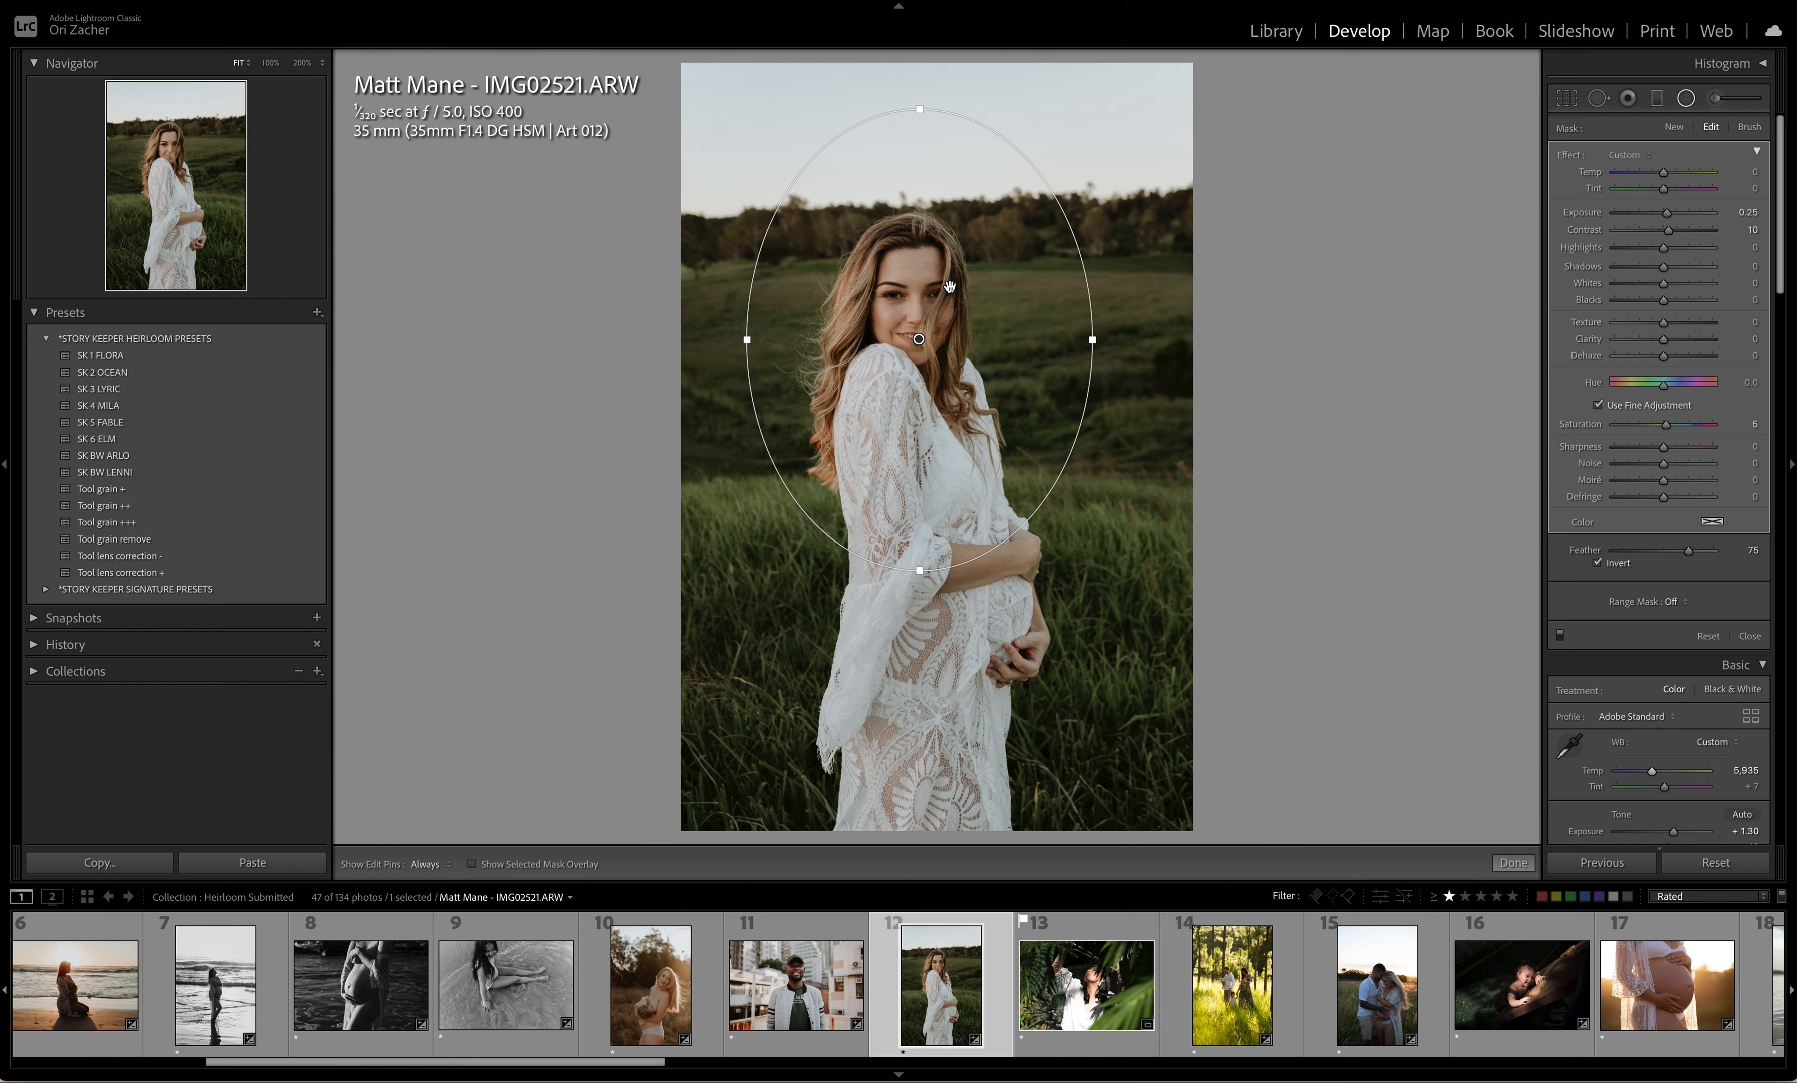
pyautogui.moveTo(919, 339); pyautogui.dragTo(915, 322)
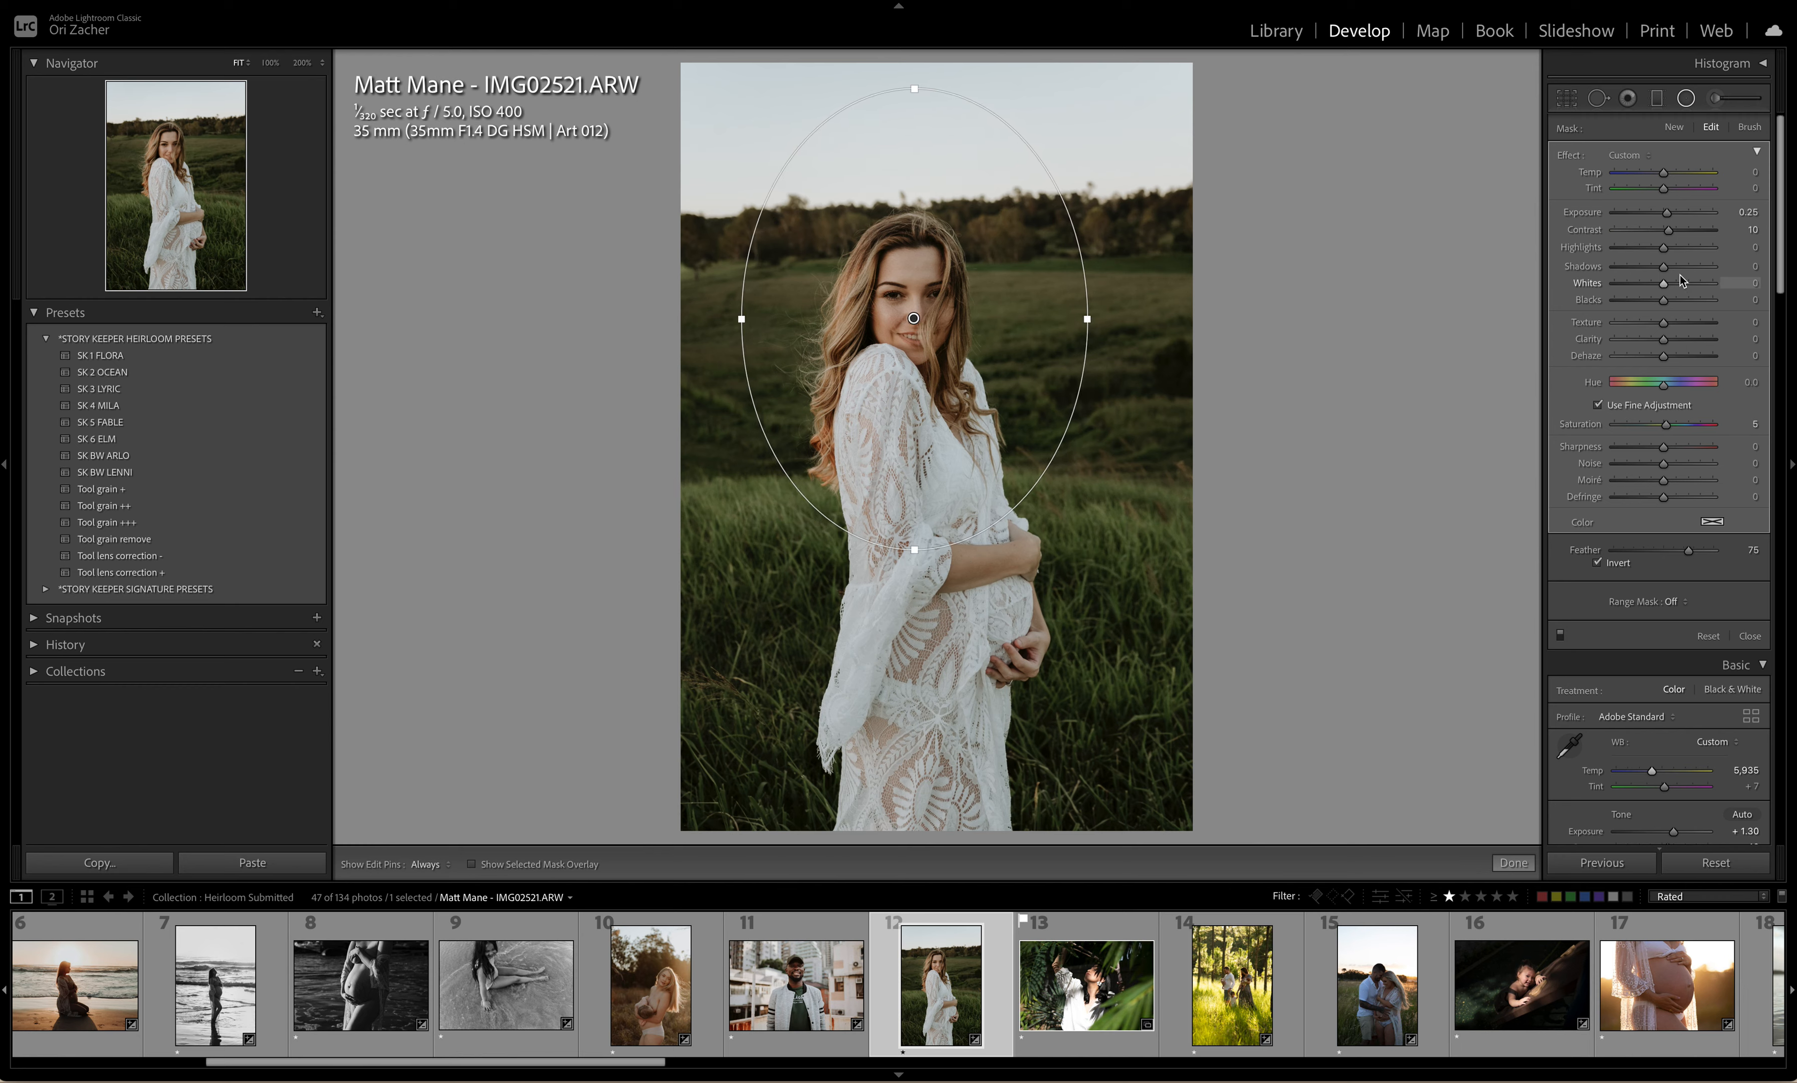
pyautogui.moveTo(913, 319); pyautogui.dragTo(913, 317)
pyautogui.rightClick(922, 322)
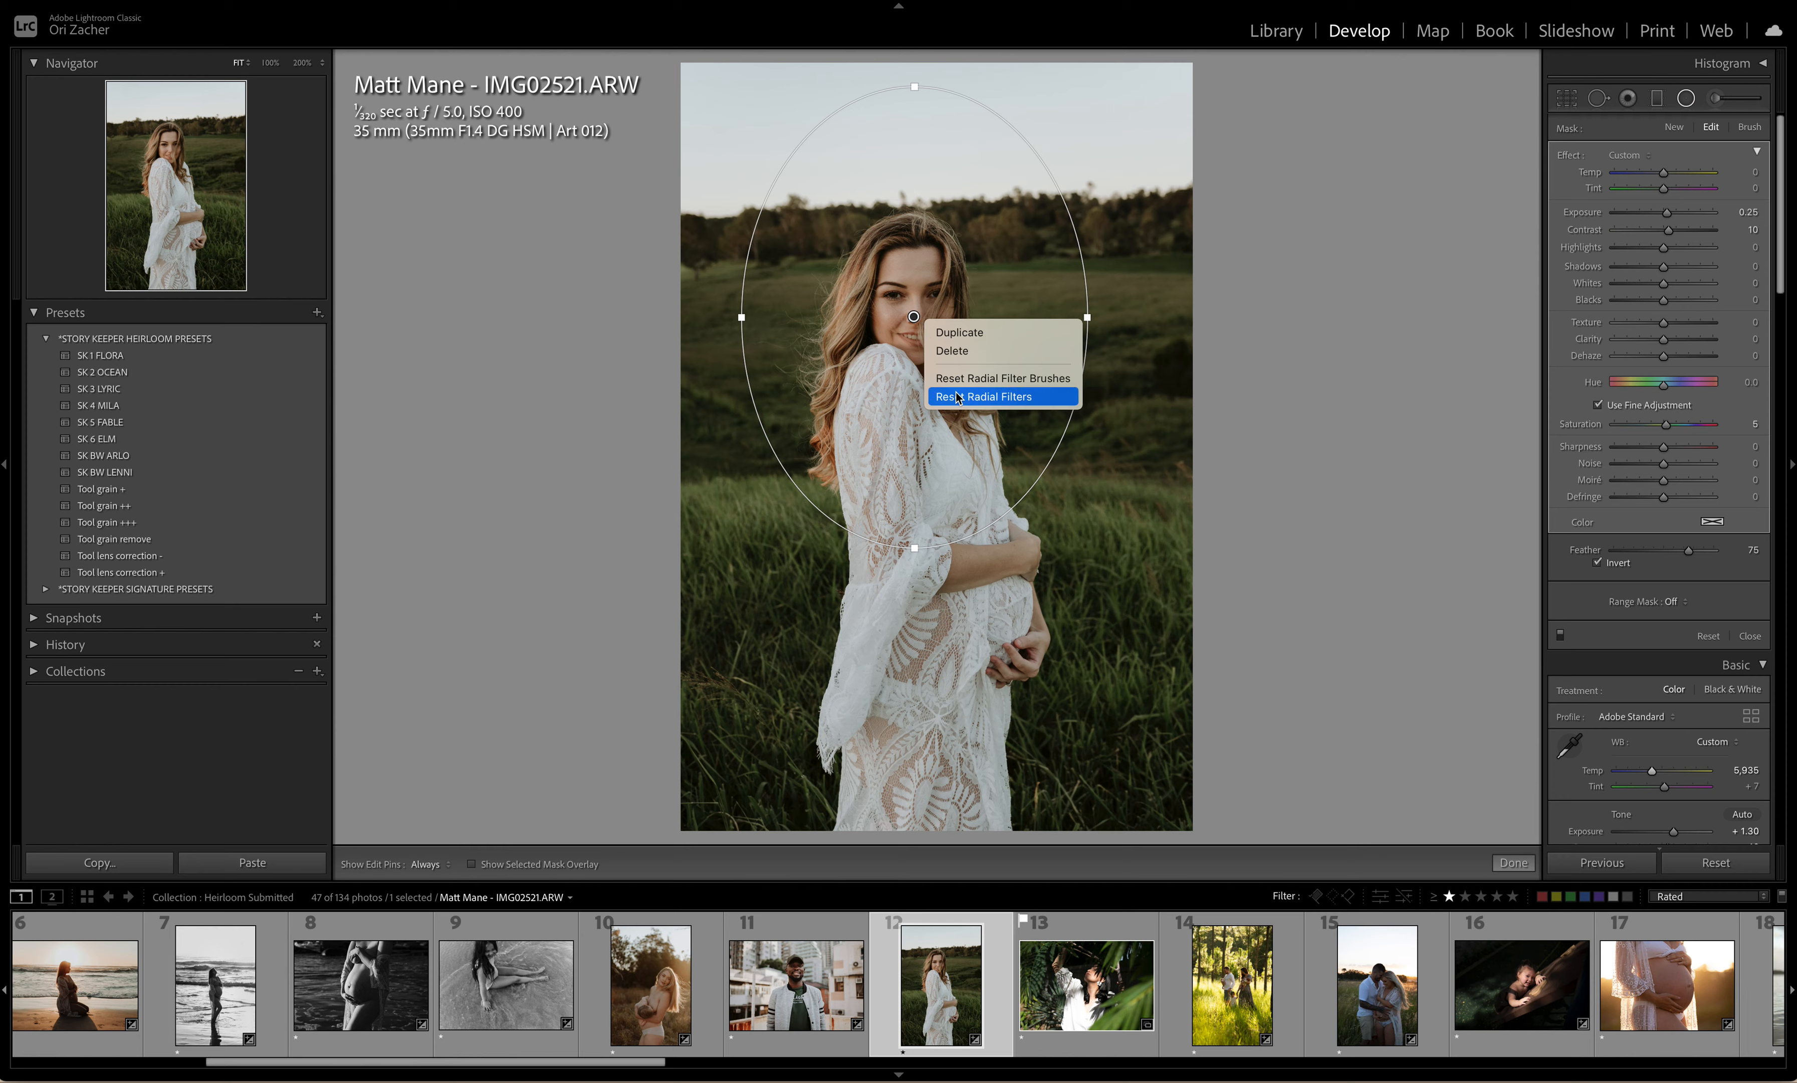
pyautogui.click(1264, 604)
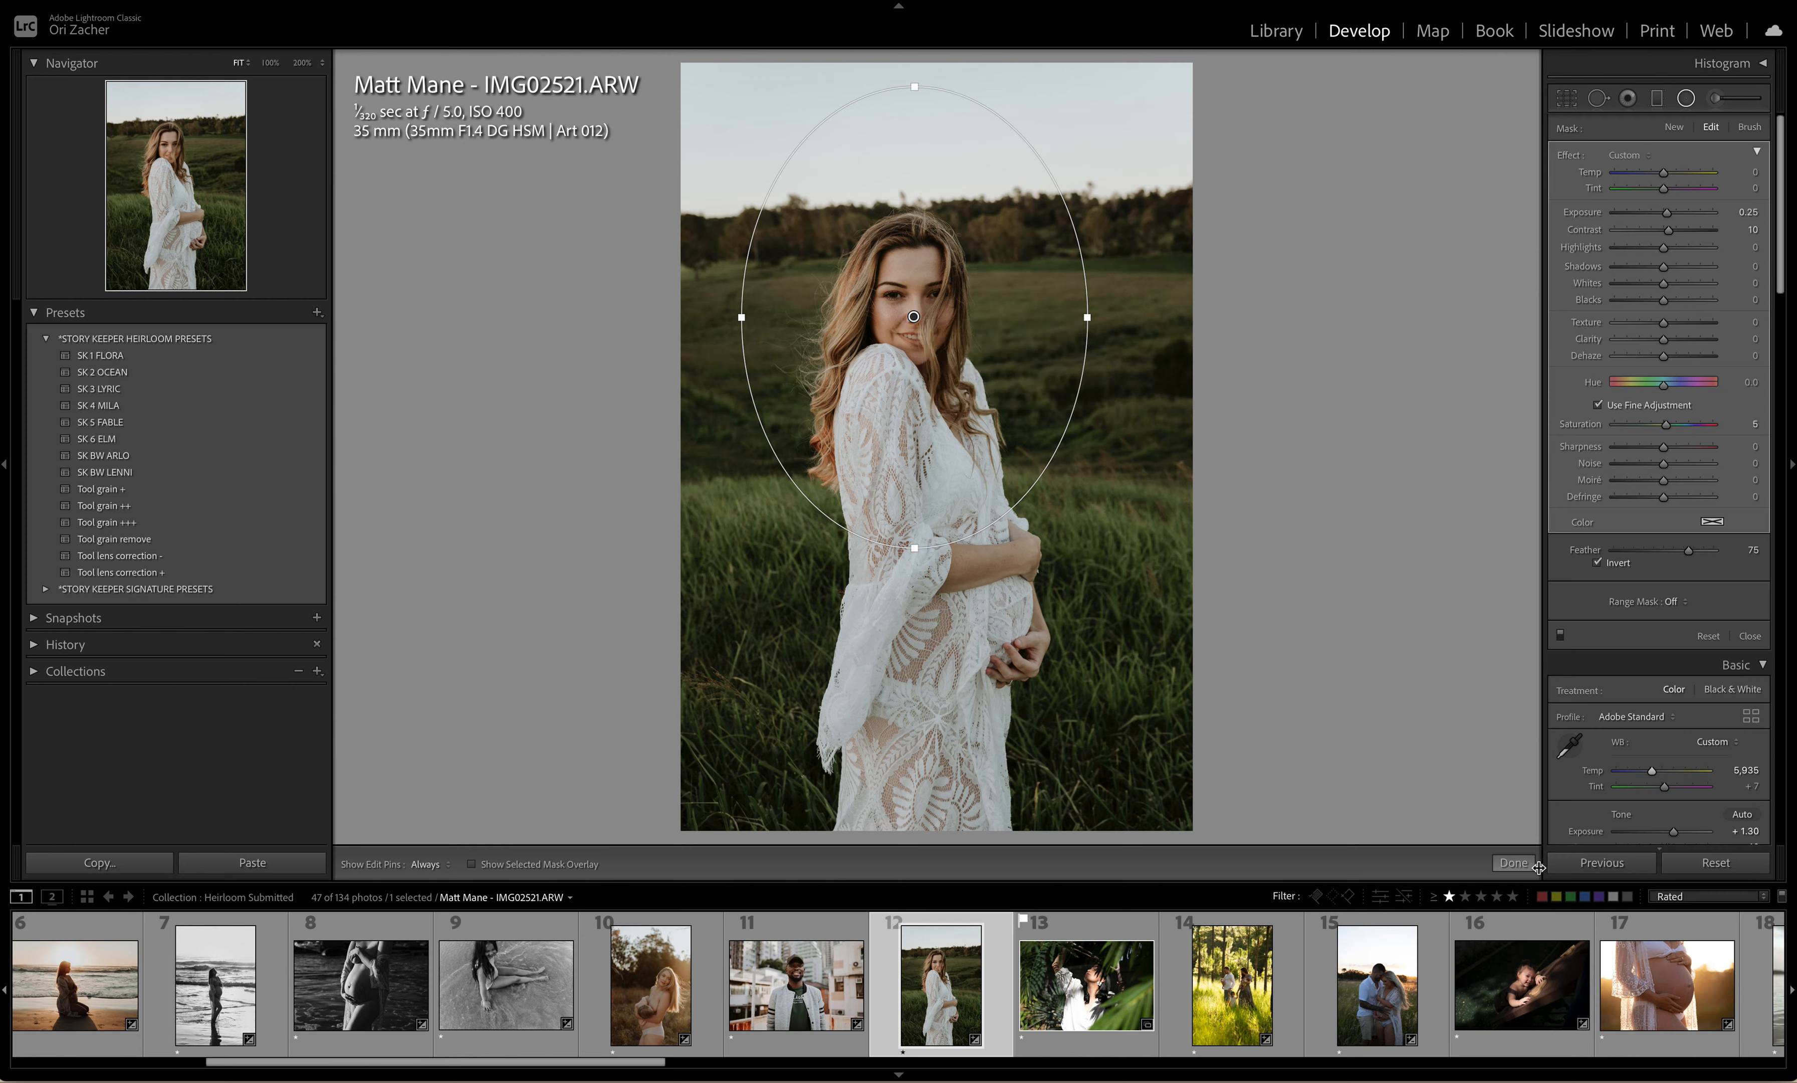
pyautogui.click(1513, 862)
# Step: Try SK 6 ELM on 3Q4A9472, the woman among palm leaves, settle on SK 1 FLORA, and set exposure to −0.25
pyautogui.click(1083, 982)
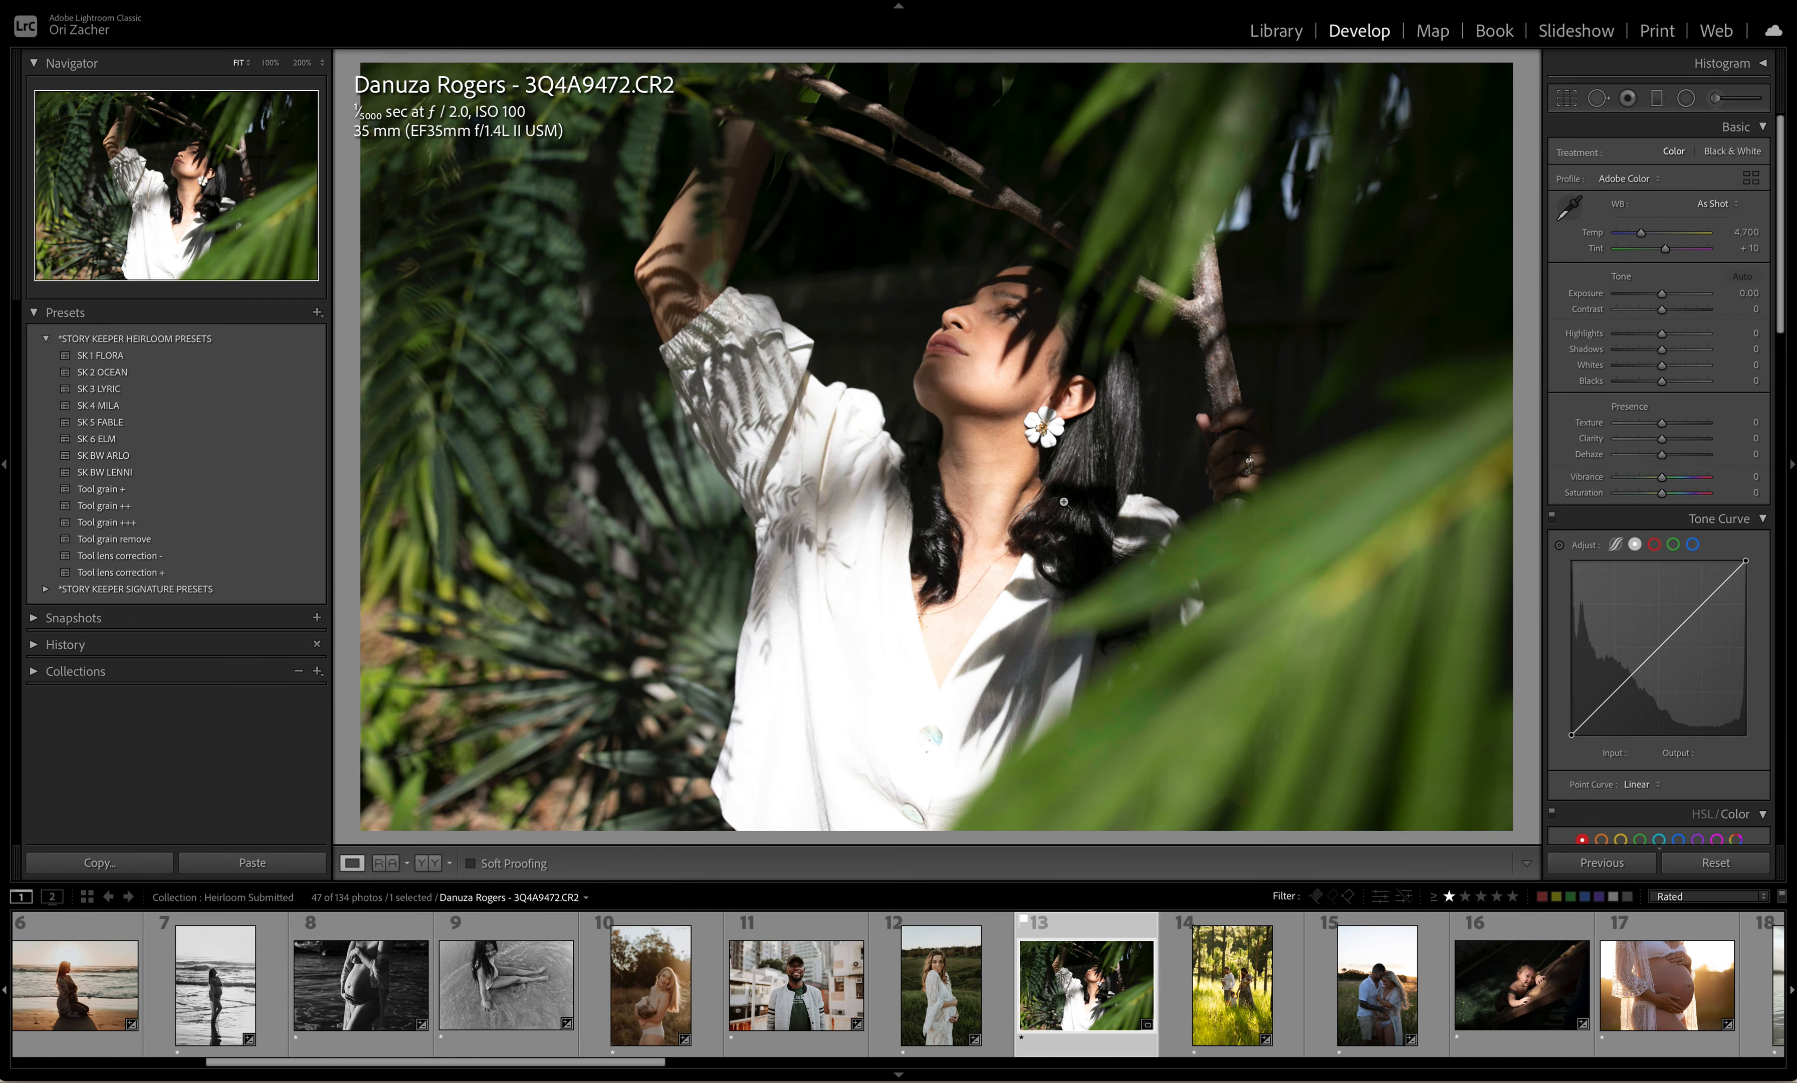
pyautogui.click(114, 443)
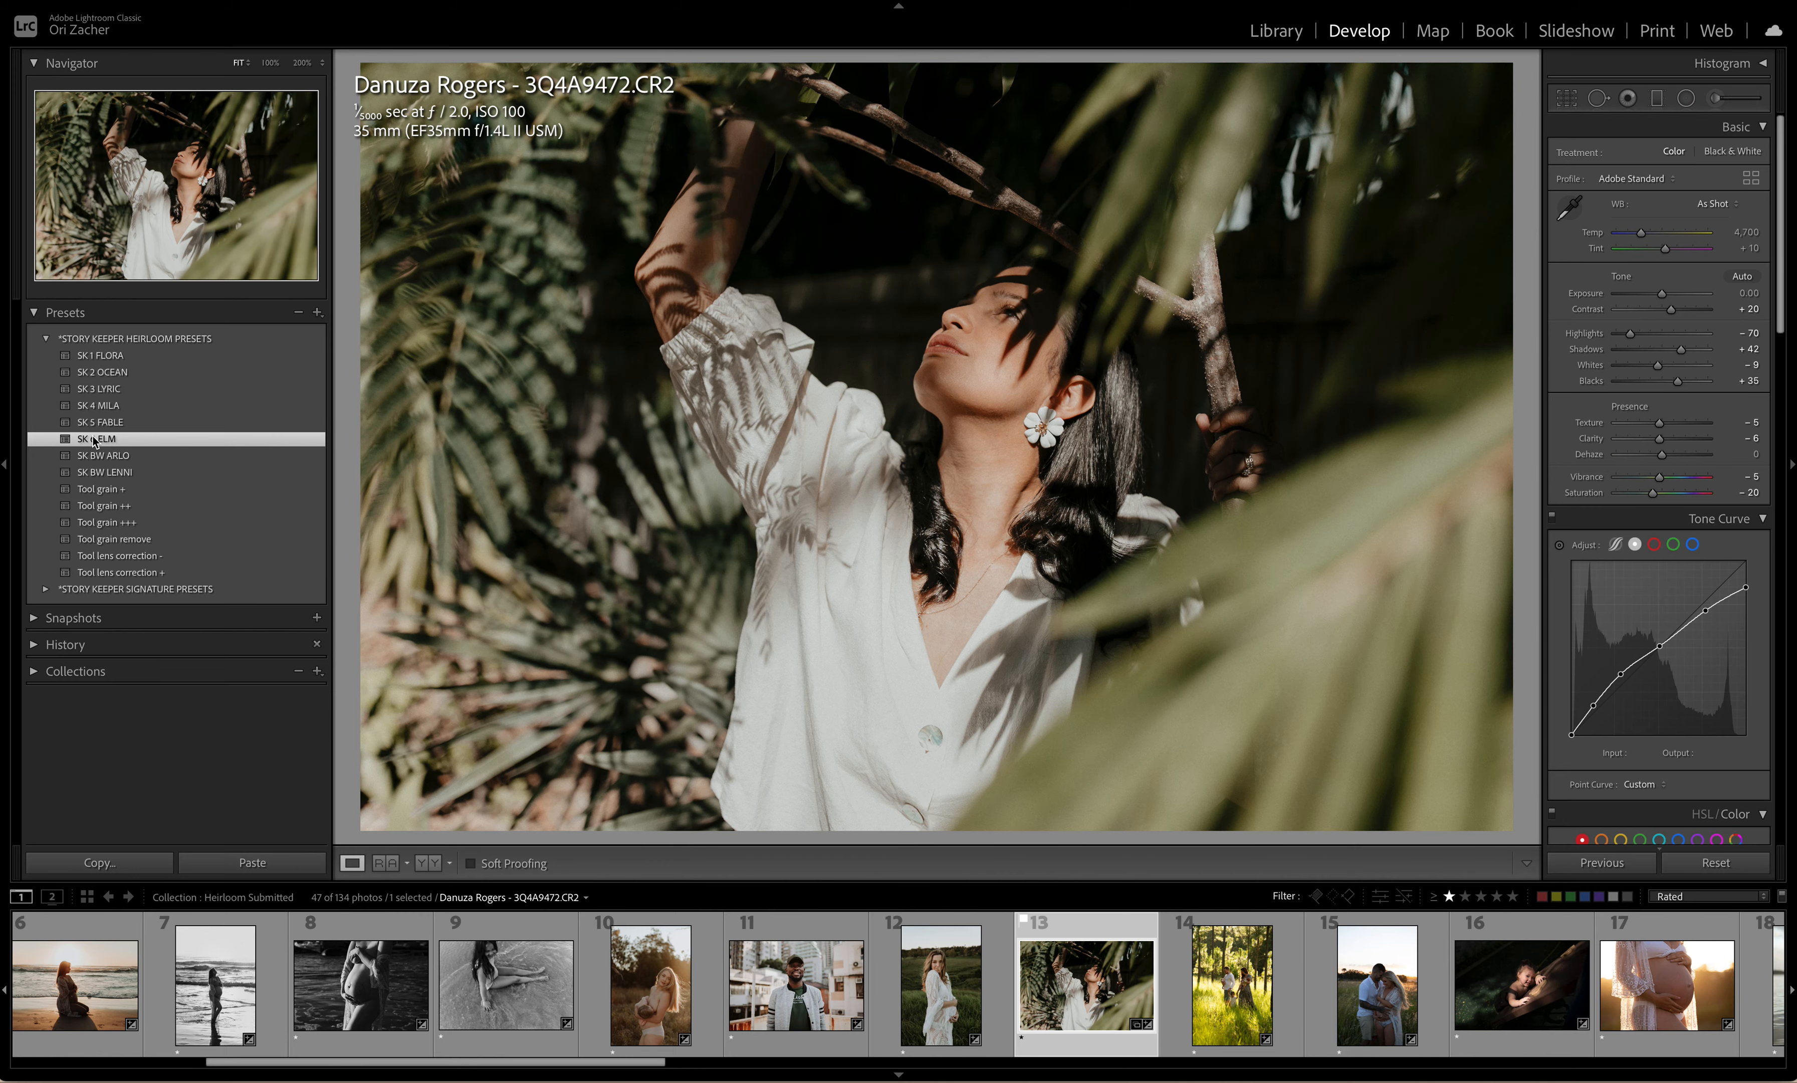
pyautogui.click(106, 356)
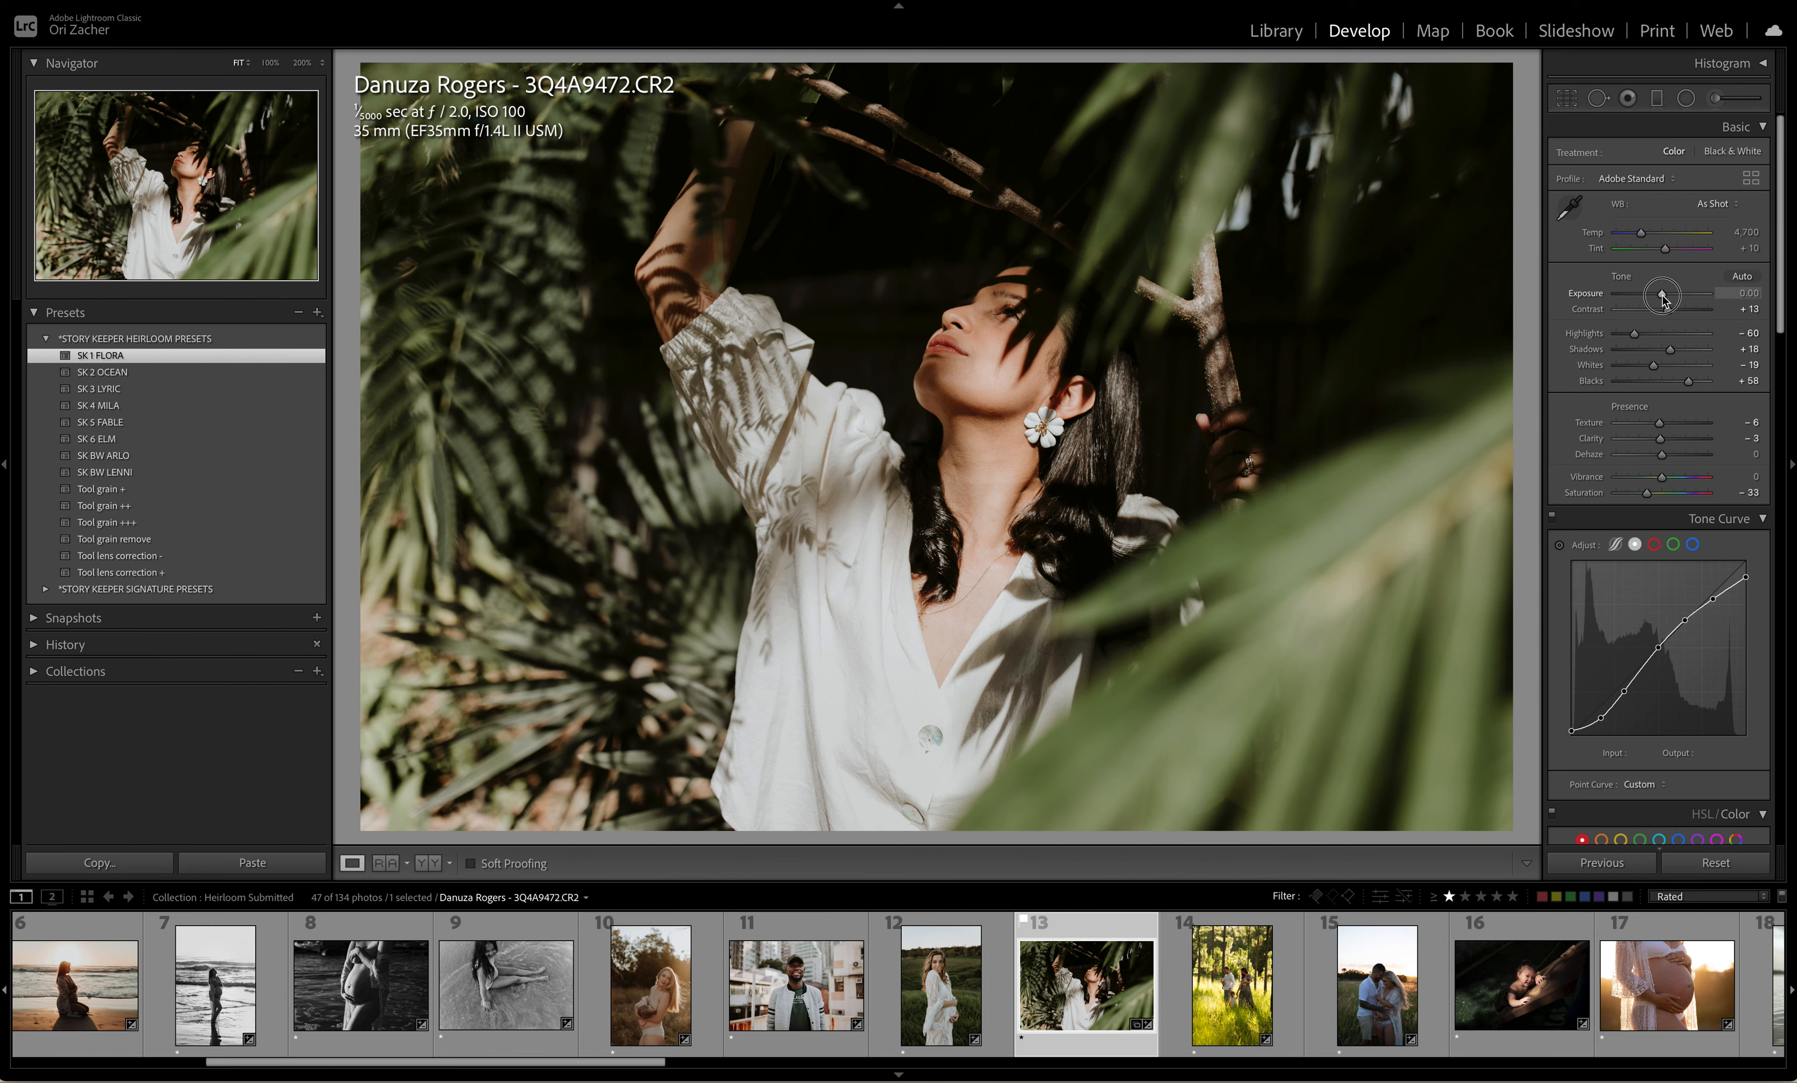
pyautogui.moveTo(1663, 295); pyautogui.dragTo(1660, 296)
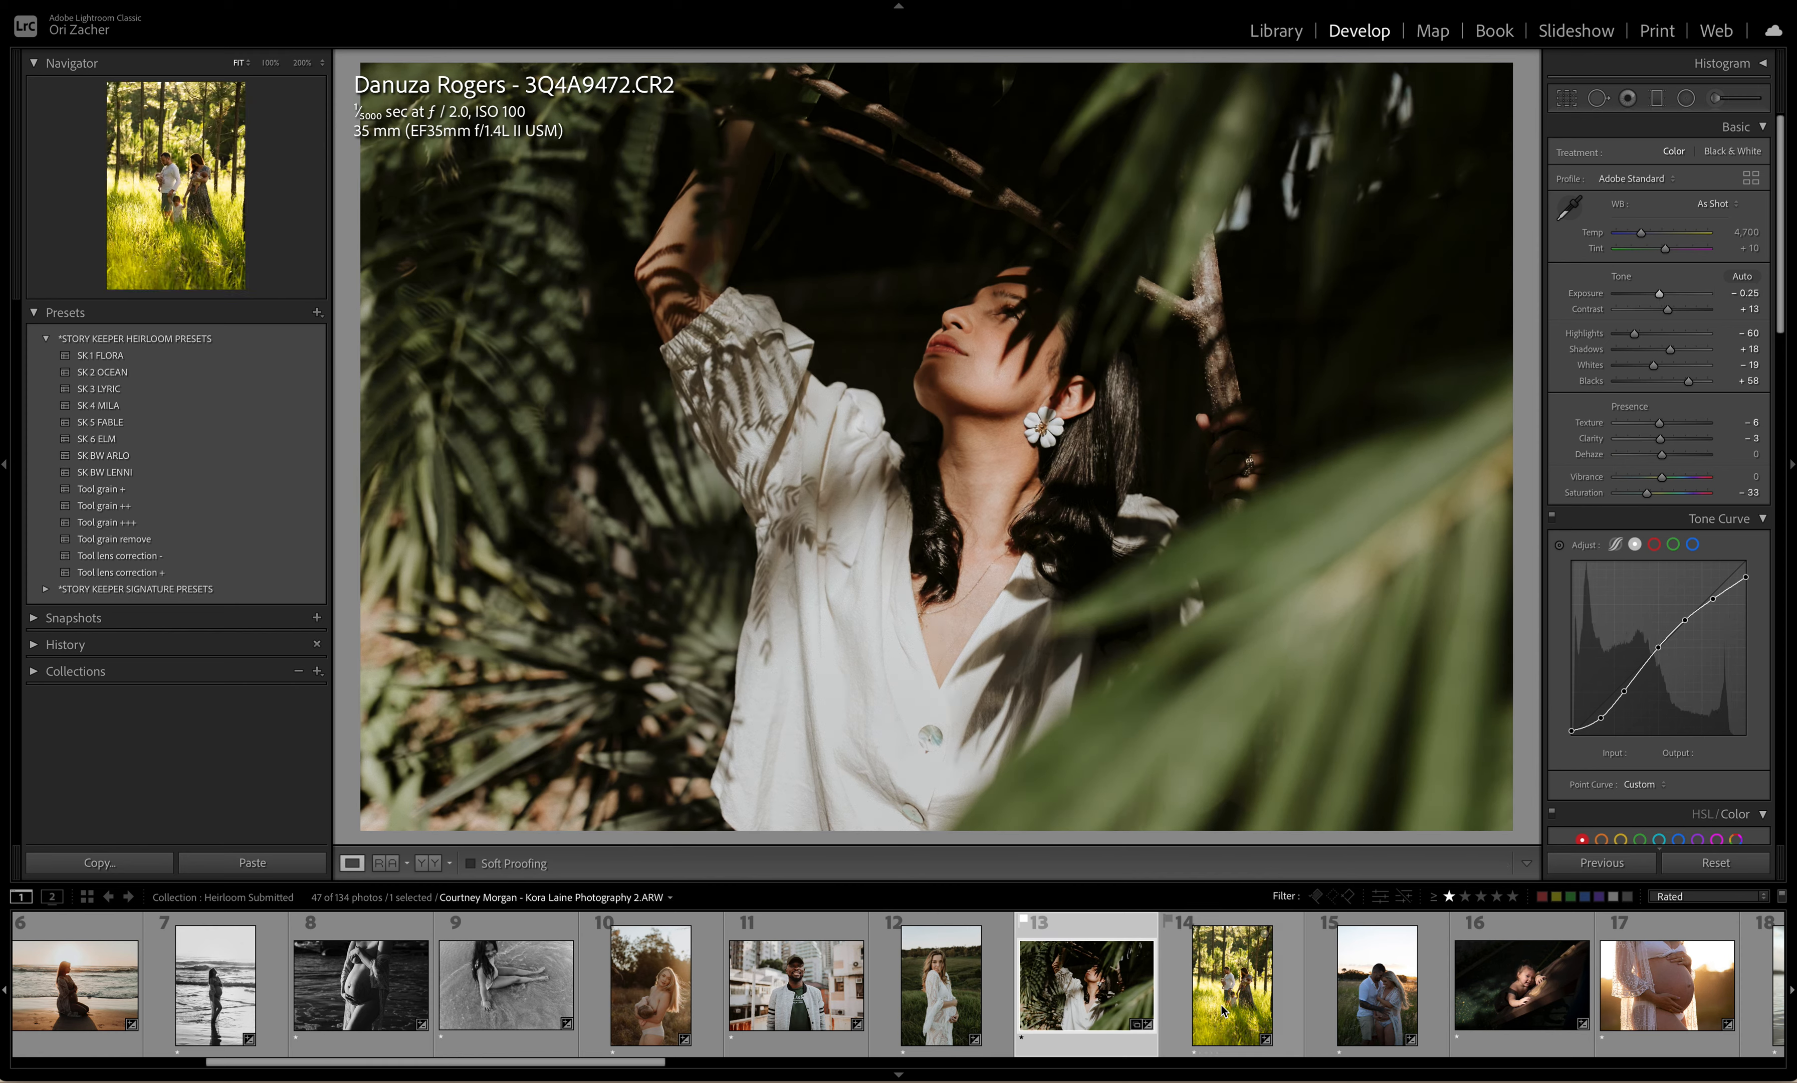
# Step: Apply the SK 1 FLORA preset to the family photo in the sunlit forest and lower its highlights to −83
pyautogui.hscroll(3, 1224, 1010)
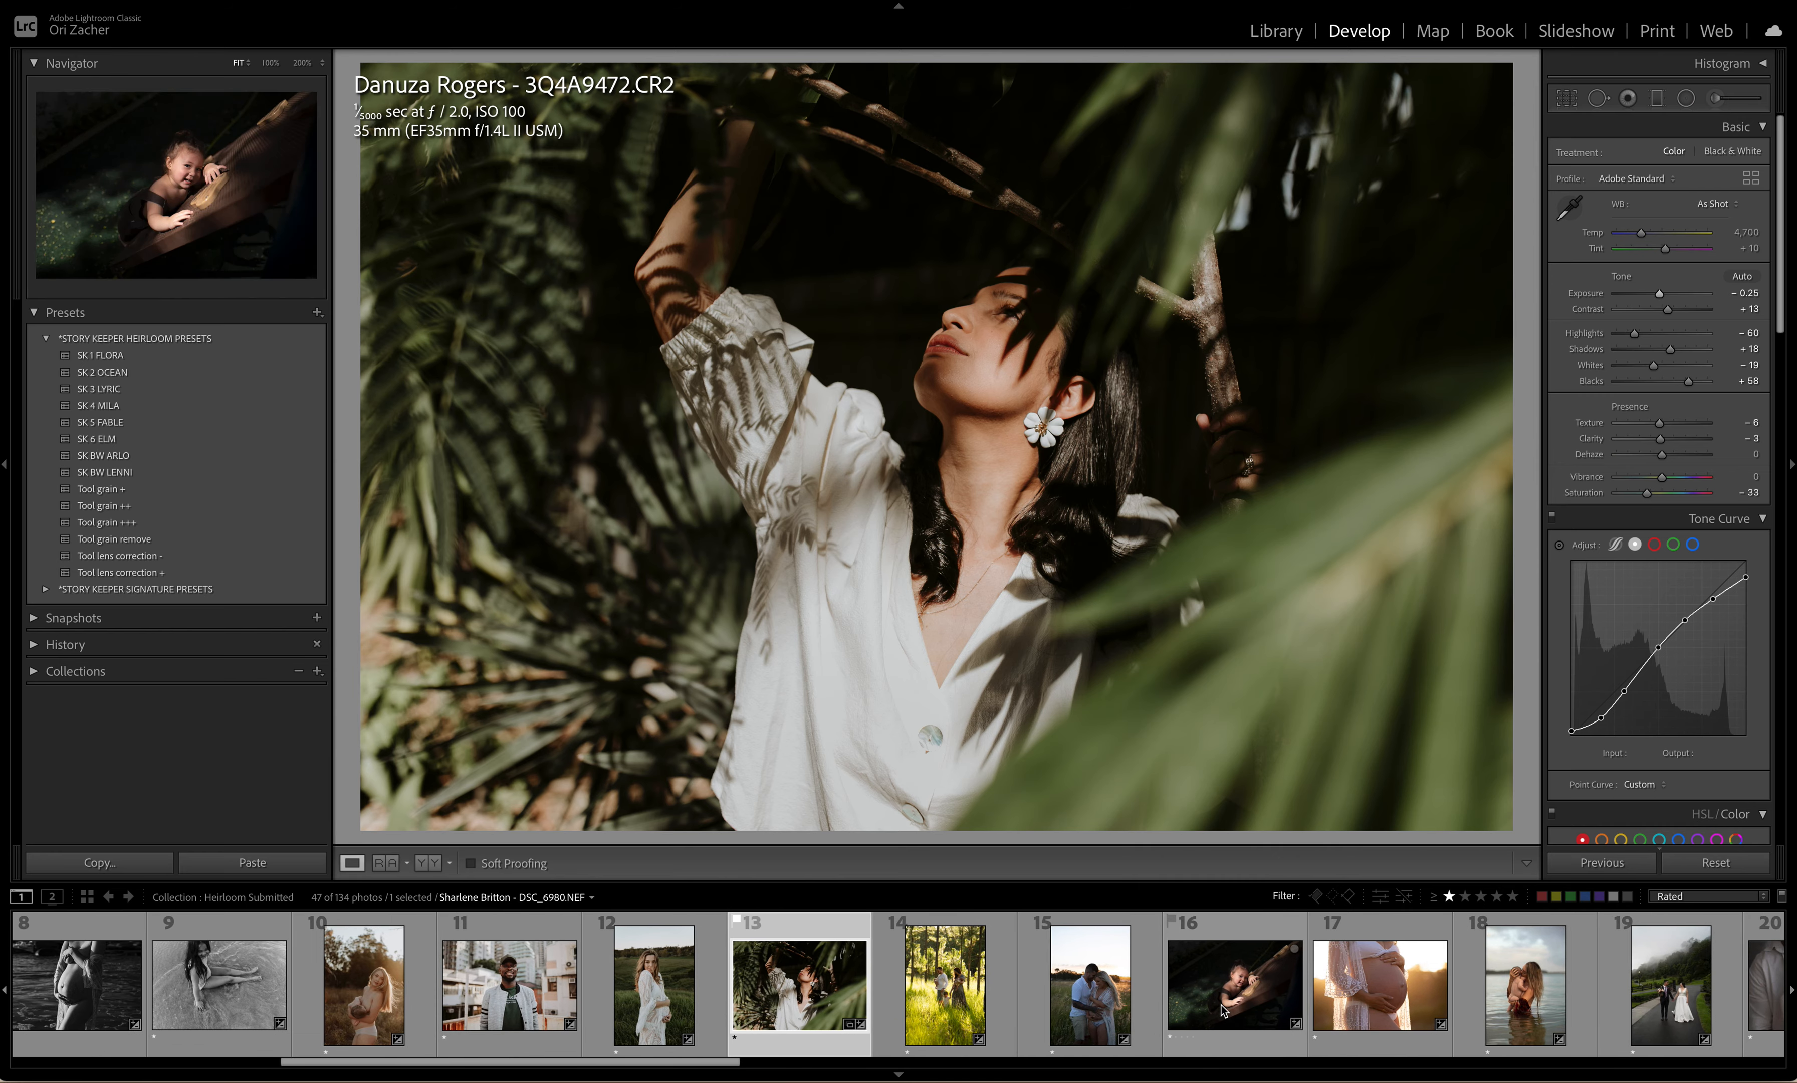
pyautogui.click(941, 989)
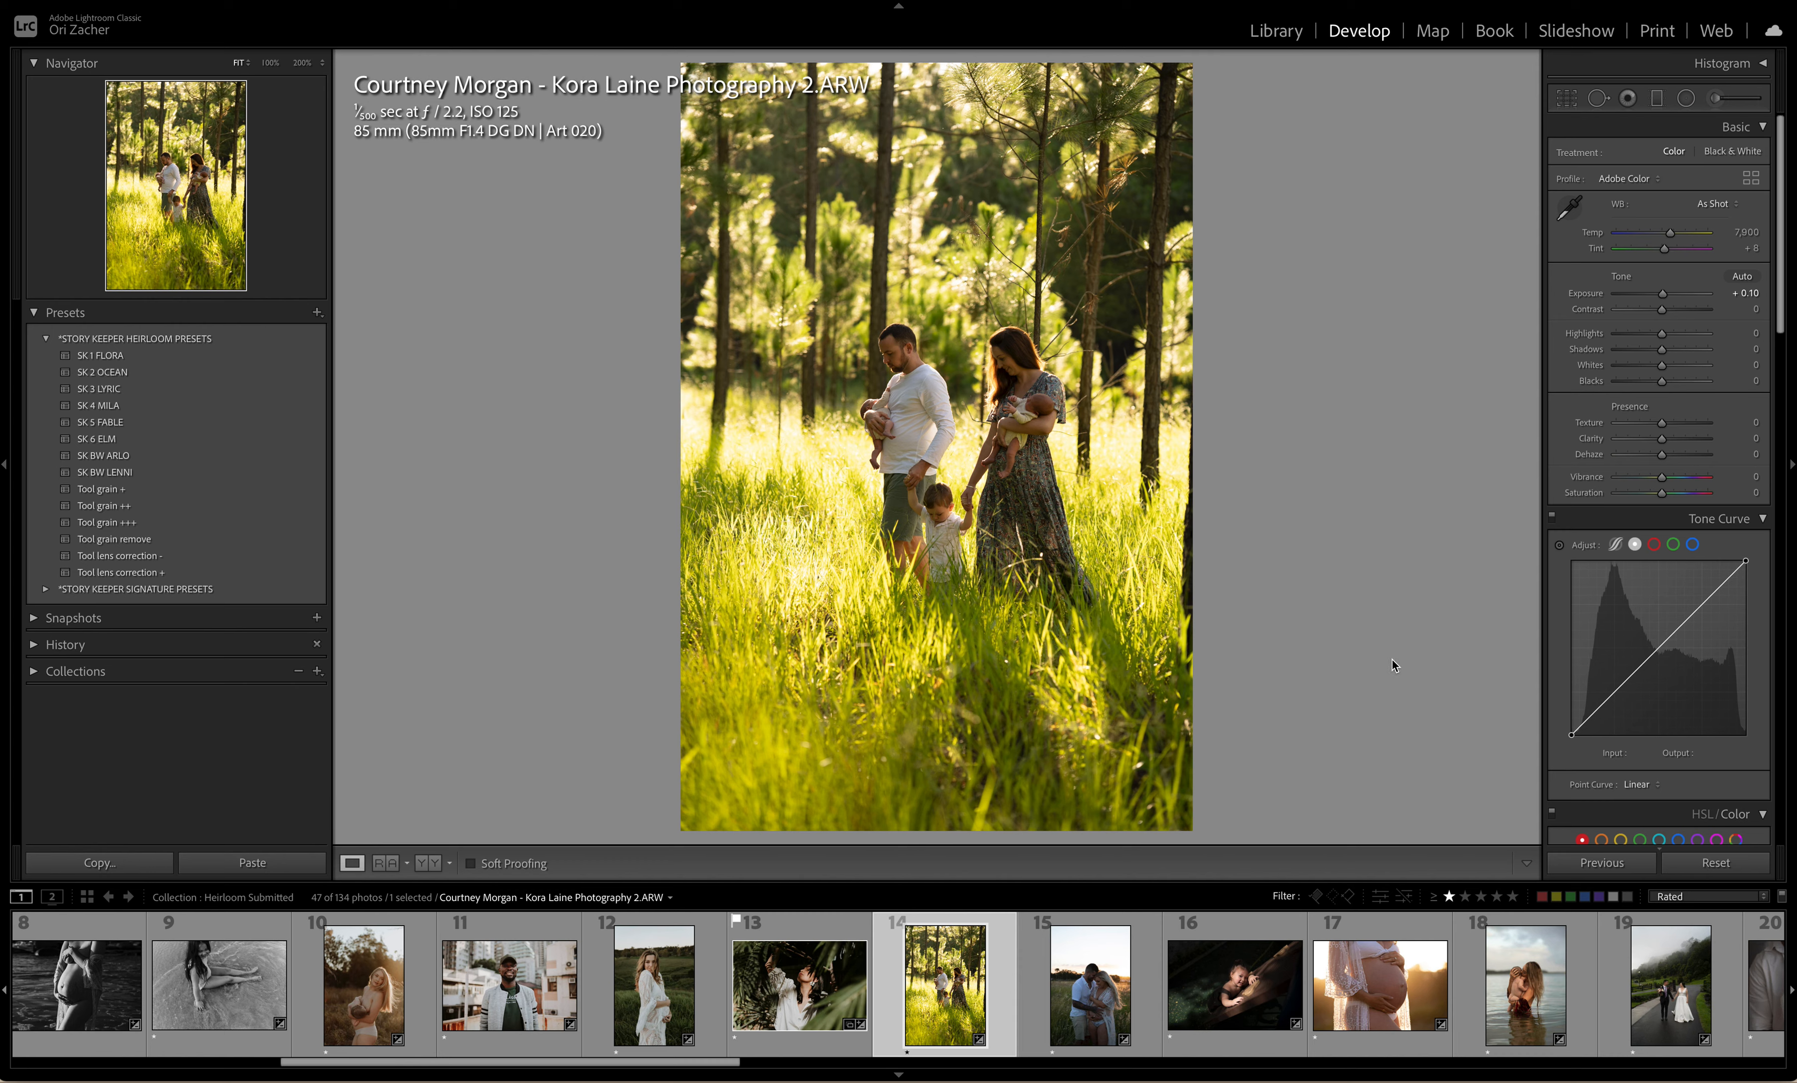
pyautogui.click(120, 356)
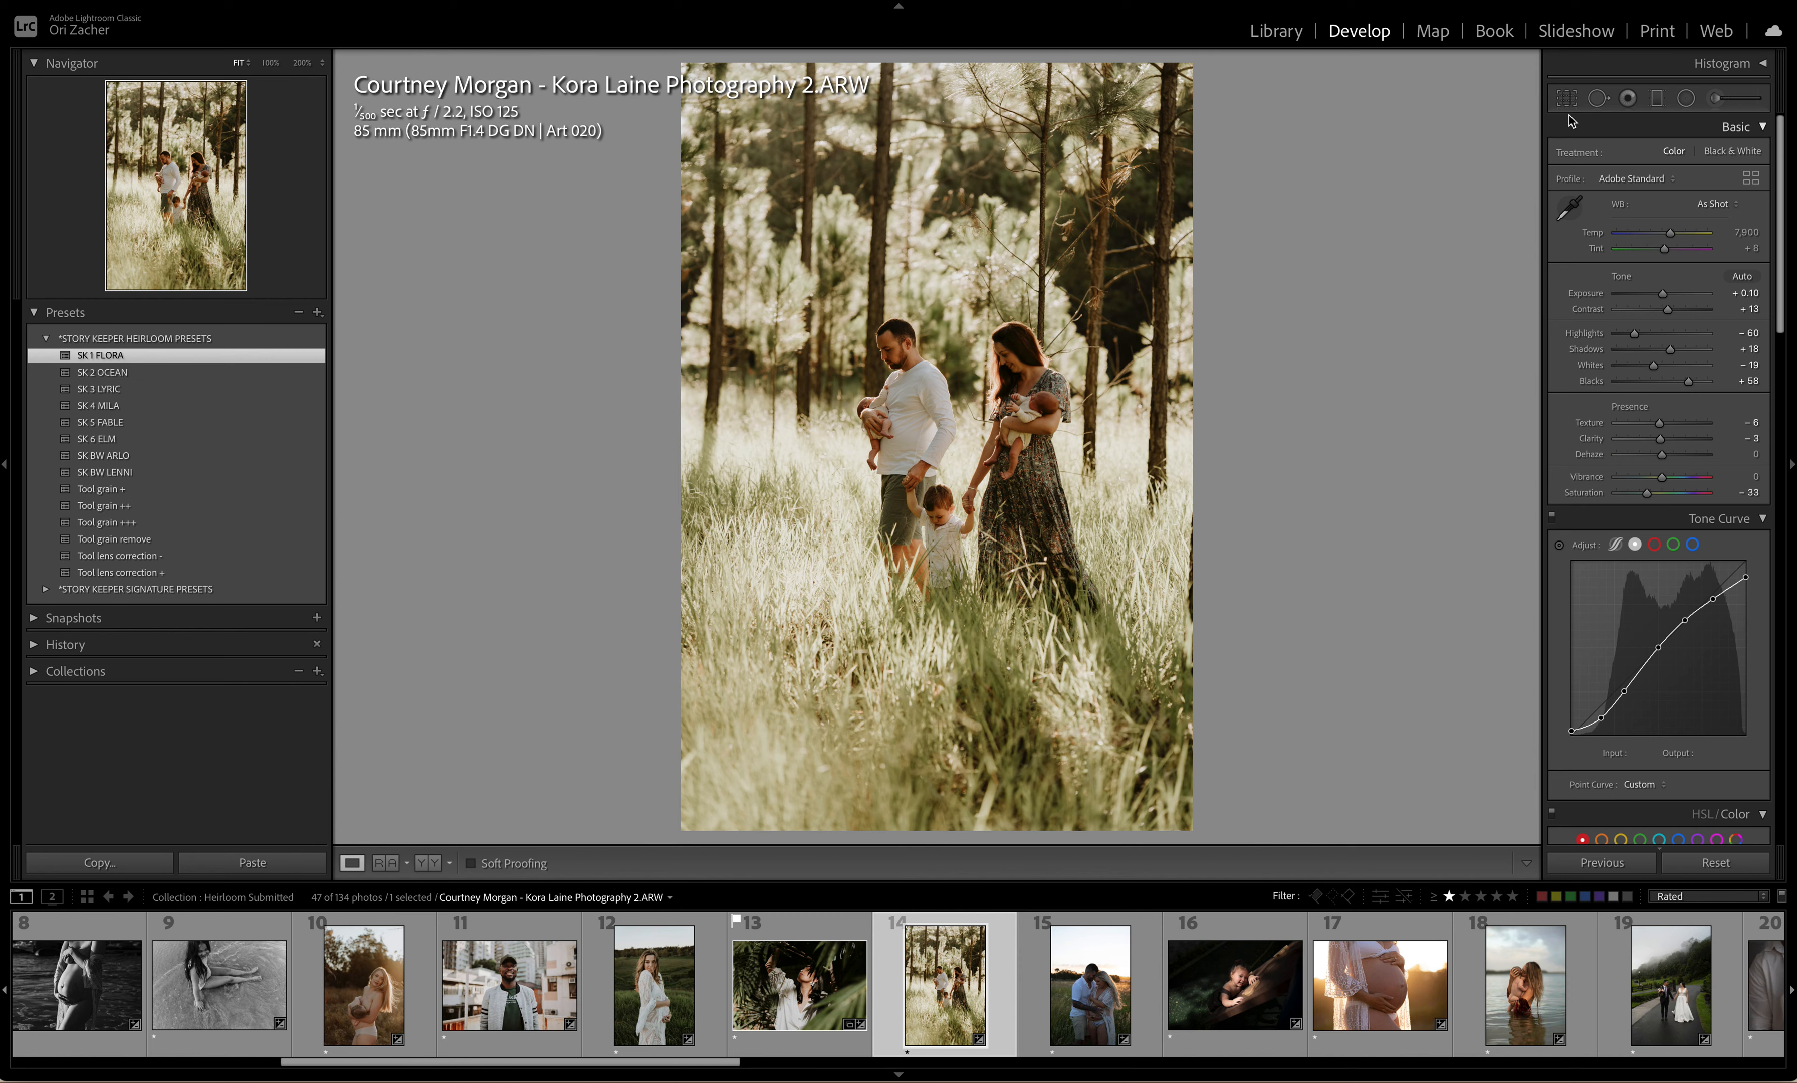
pyautogui.click(1634, 334)
pyautogui.moveTo(1634, 334); pyautogui.dragTo(1624, 334)
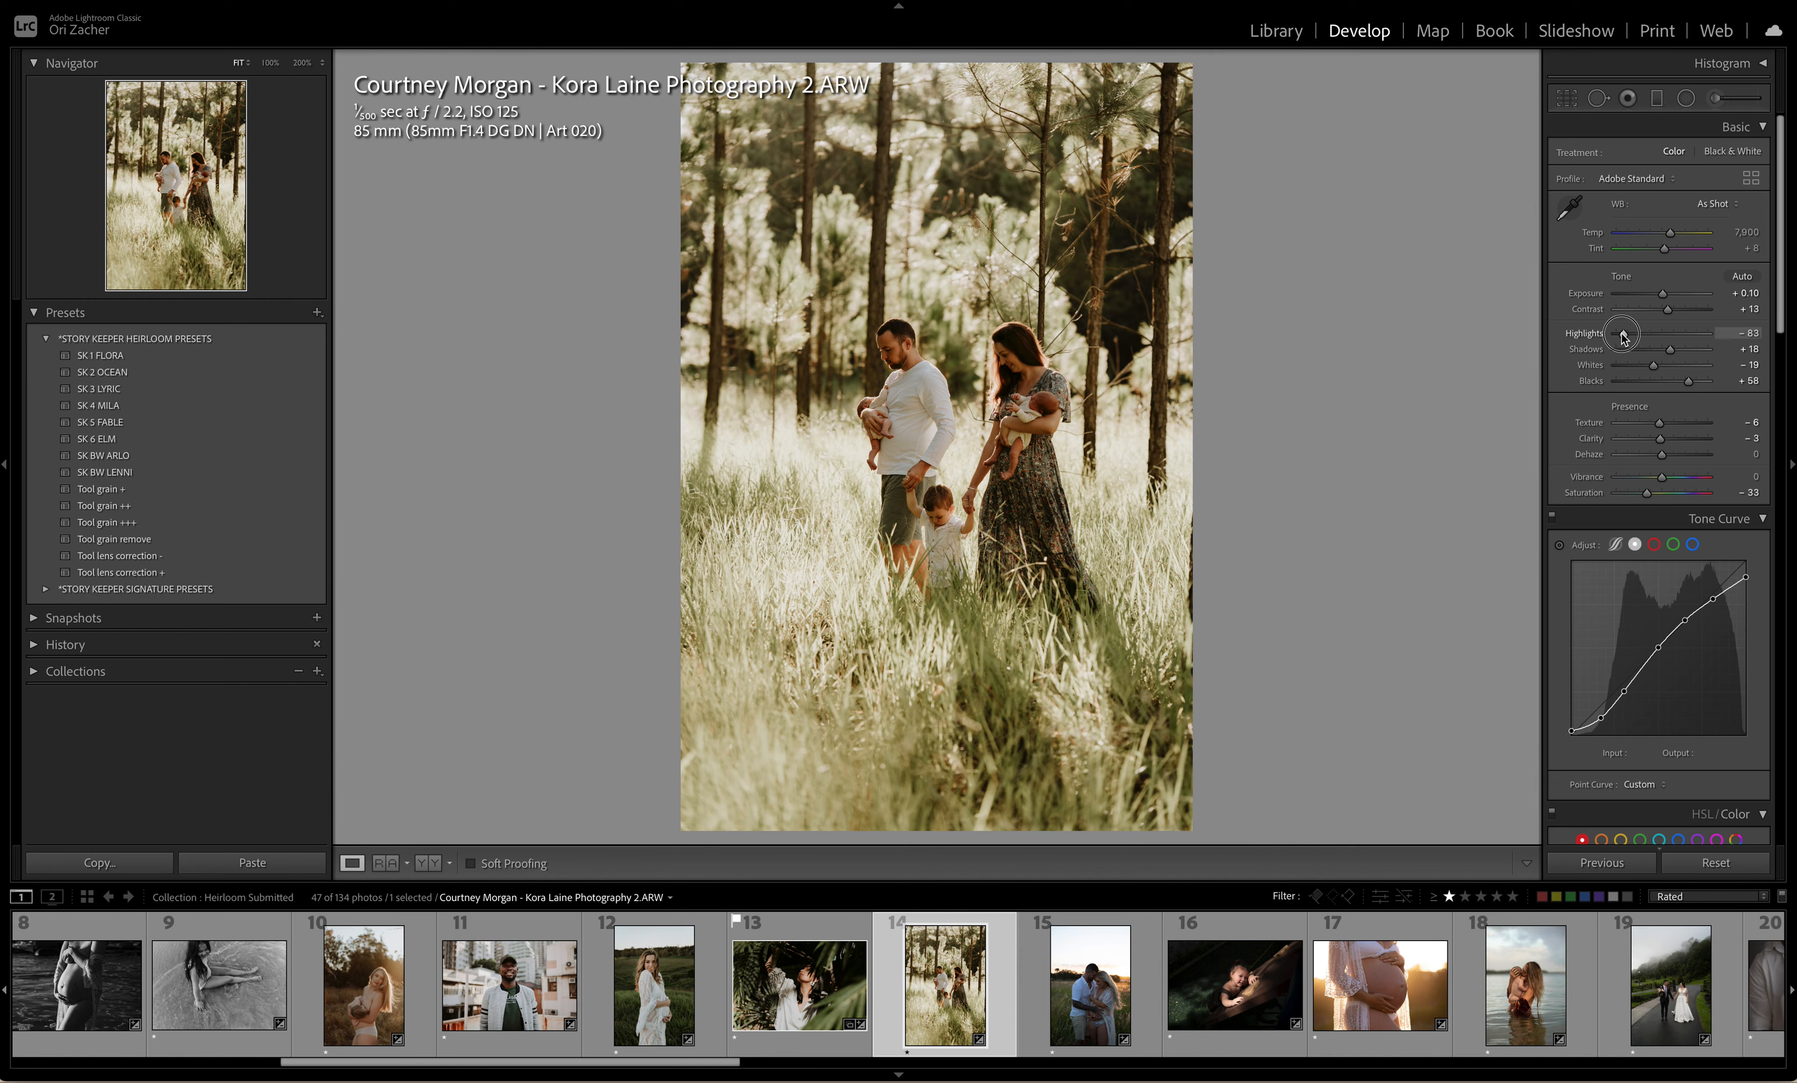
# Step: Move the existing radial filter onto the family in the sunlit forest photo and set its exposure to 0.52
pyautogui.click(1687, 98)
pyautogui.click(939, 461)
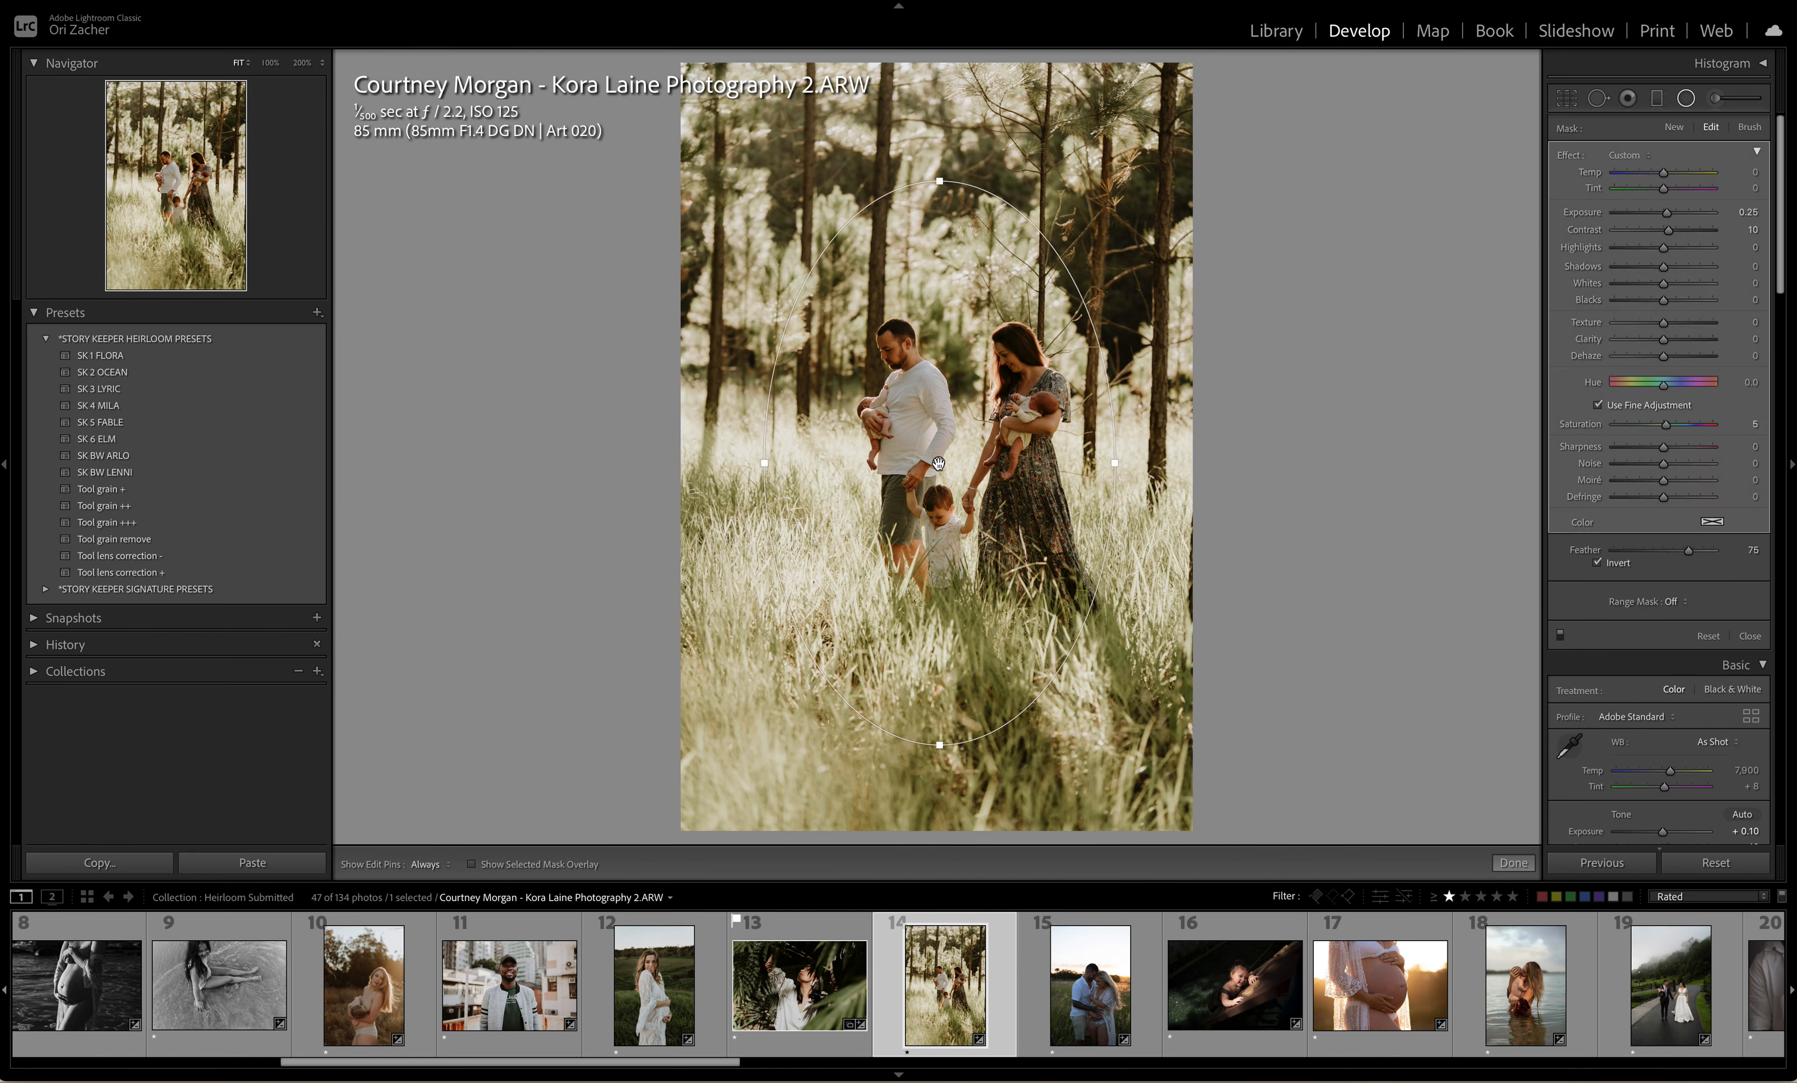
pyautogui.moveTo(939, 462); pyautogui.dragTo(983, 440)
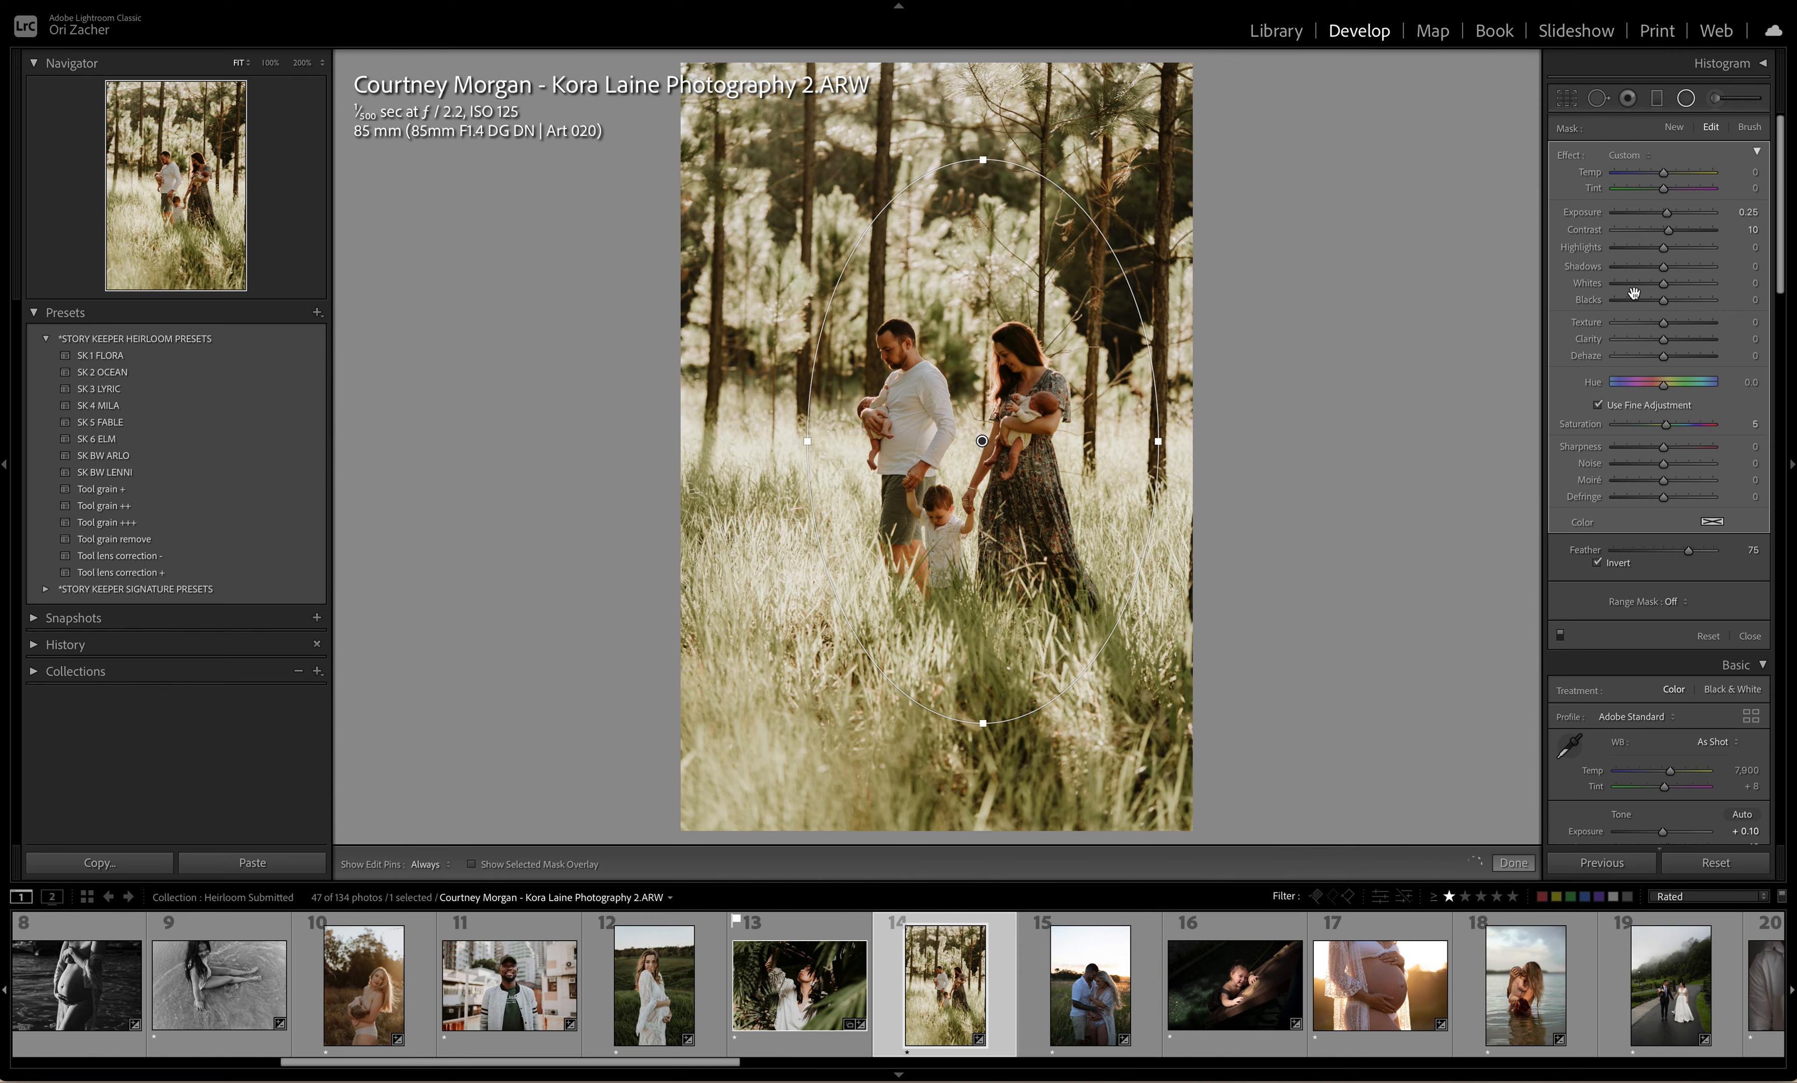
pyautogui.moveTo(1669, 215); pyautogui.dragTo(1673, 215)
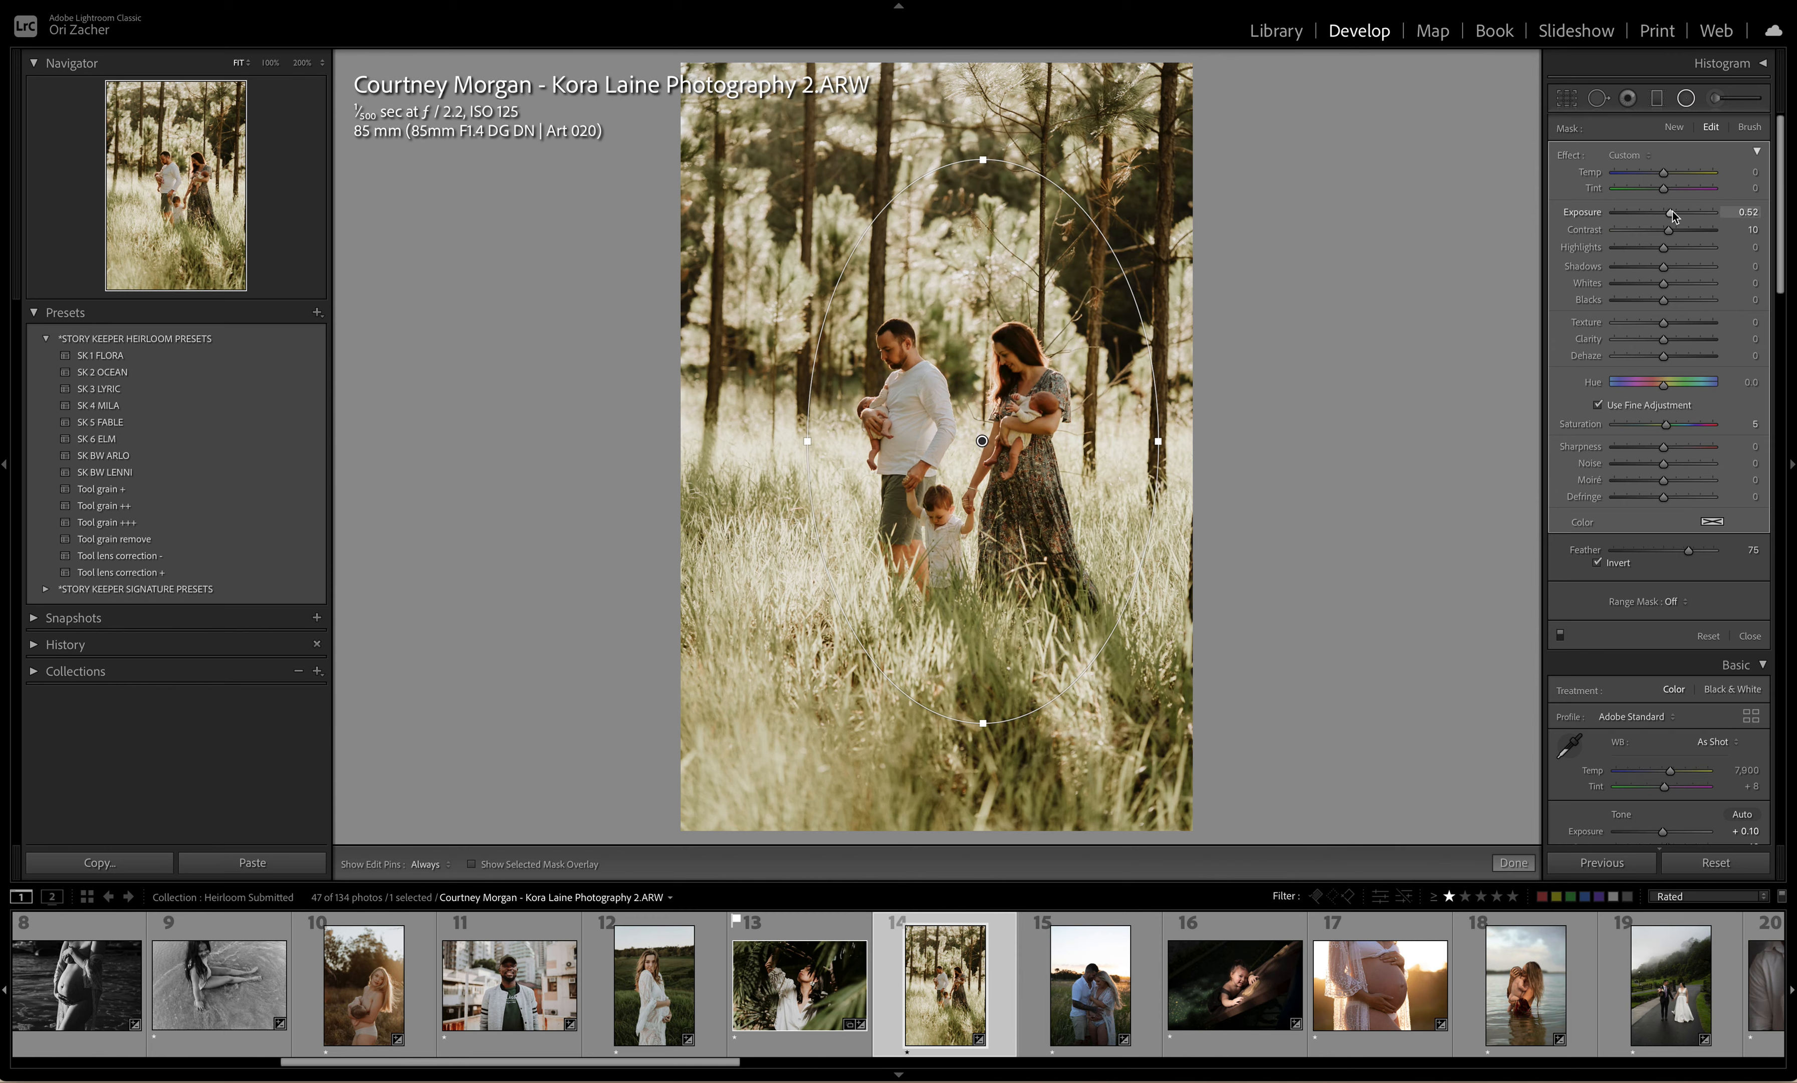
pyautogui.press('Return')
pyautogui.press('Return')
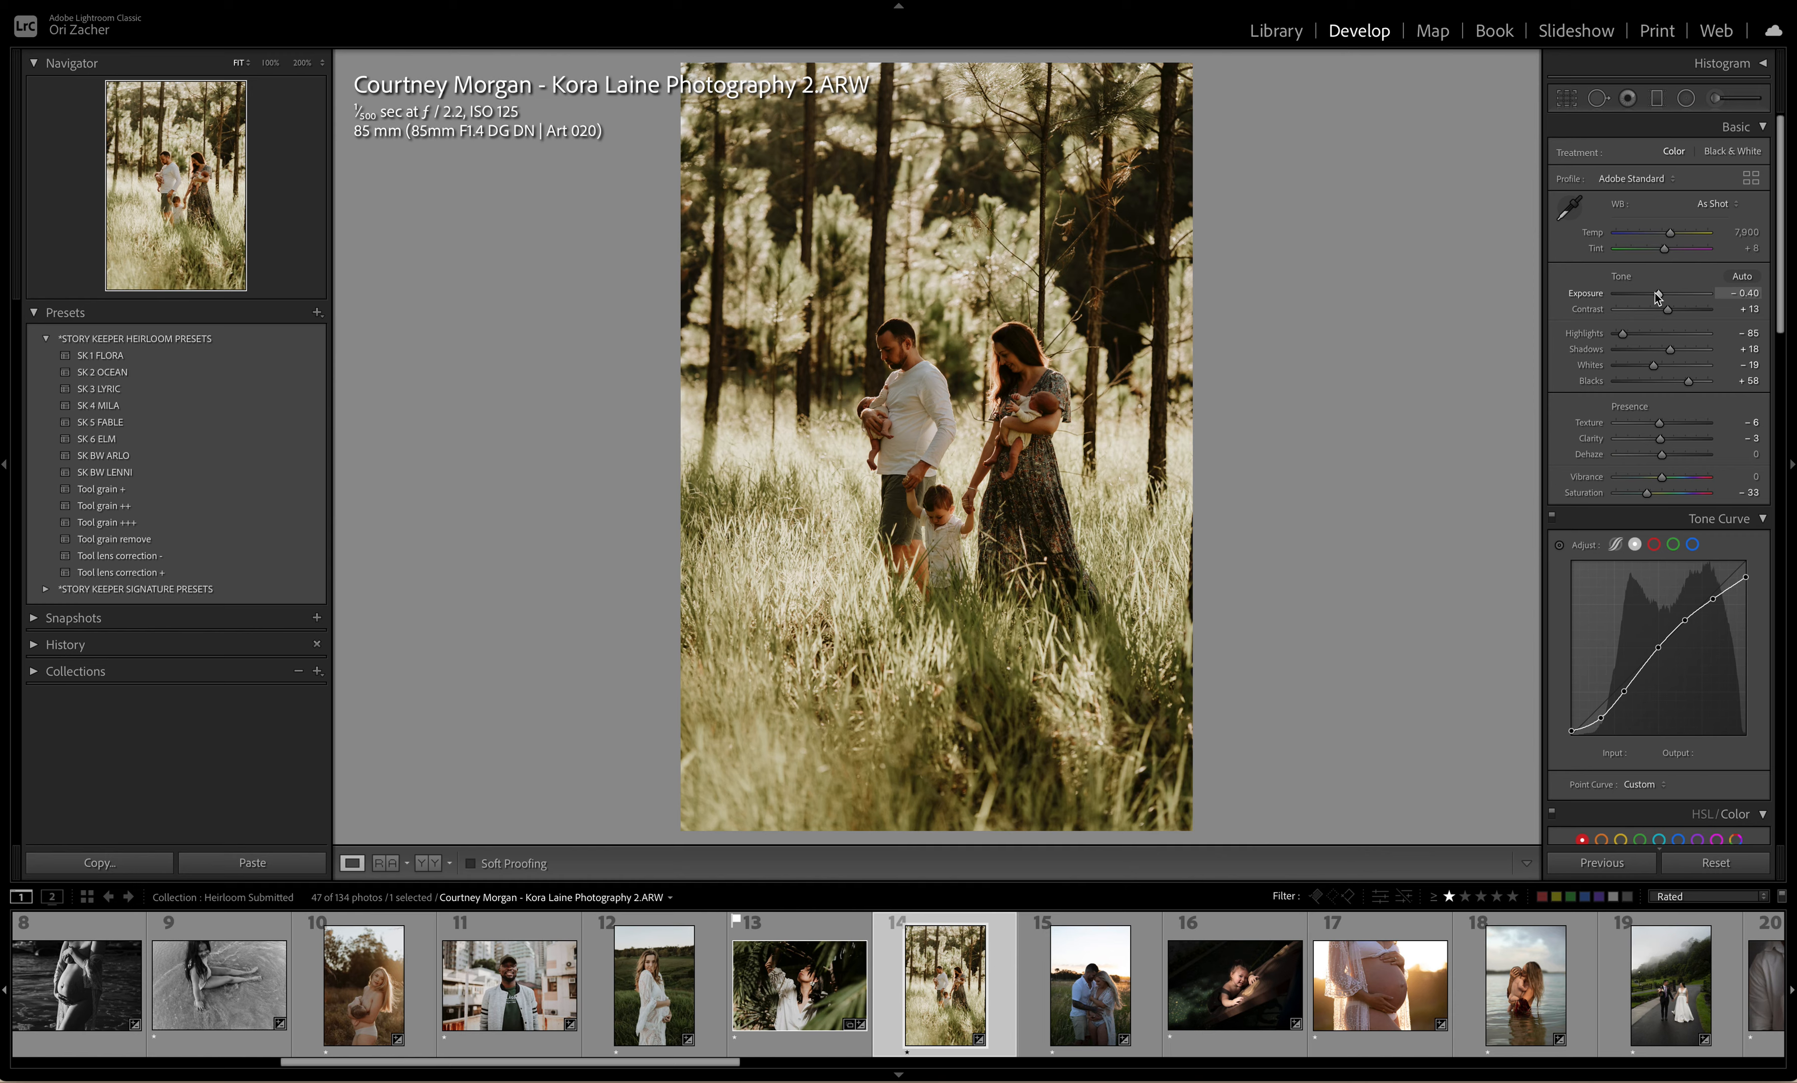
# Step: Set the forest family photo's exposure to −0.10 and its radial filter's exposure to 0.72, checking the before and after views
pyautogui.moveTo(1659, 295); pyautogui.dragTo(1662, 295)
pyautogui.click(1687, 98)
pyautogui.click(983, 440)
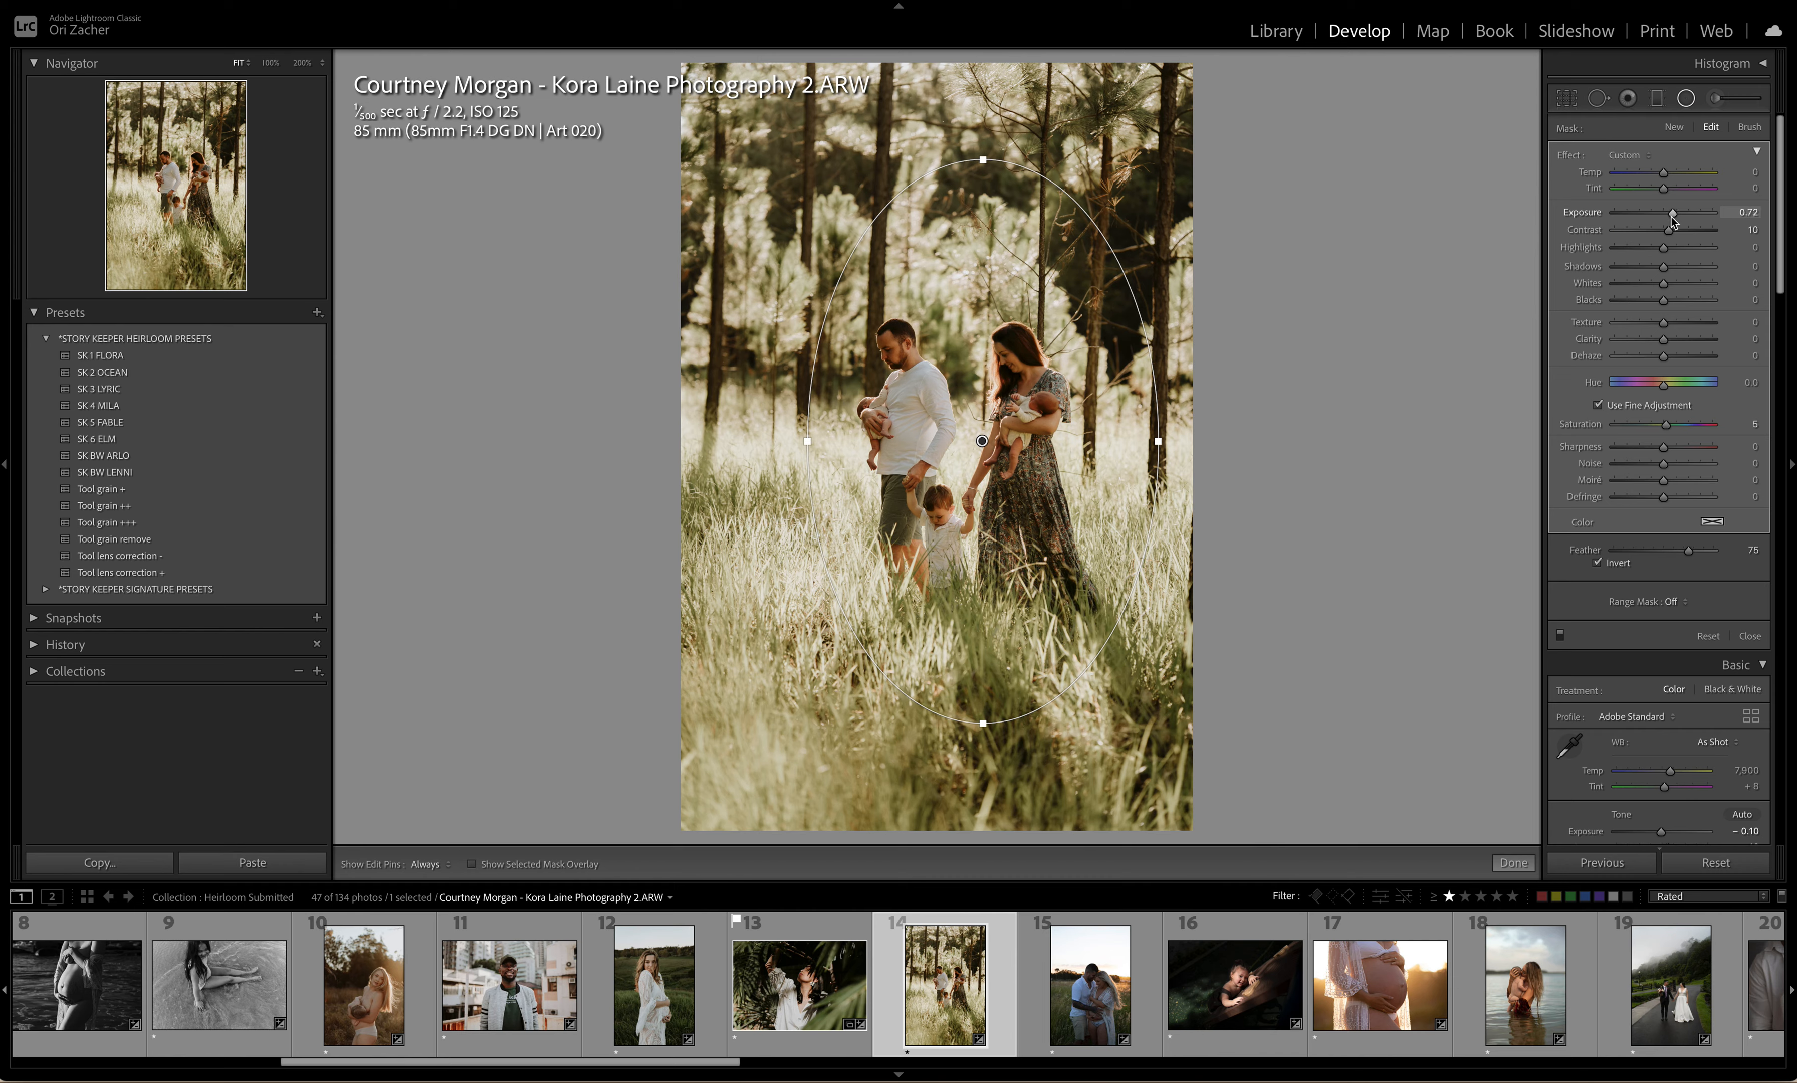
pyautogui.press('Return')
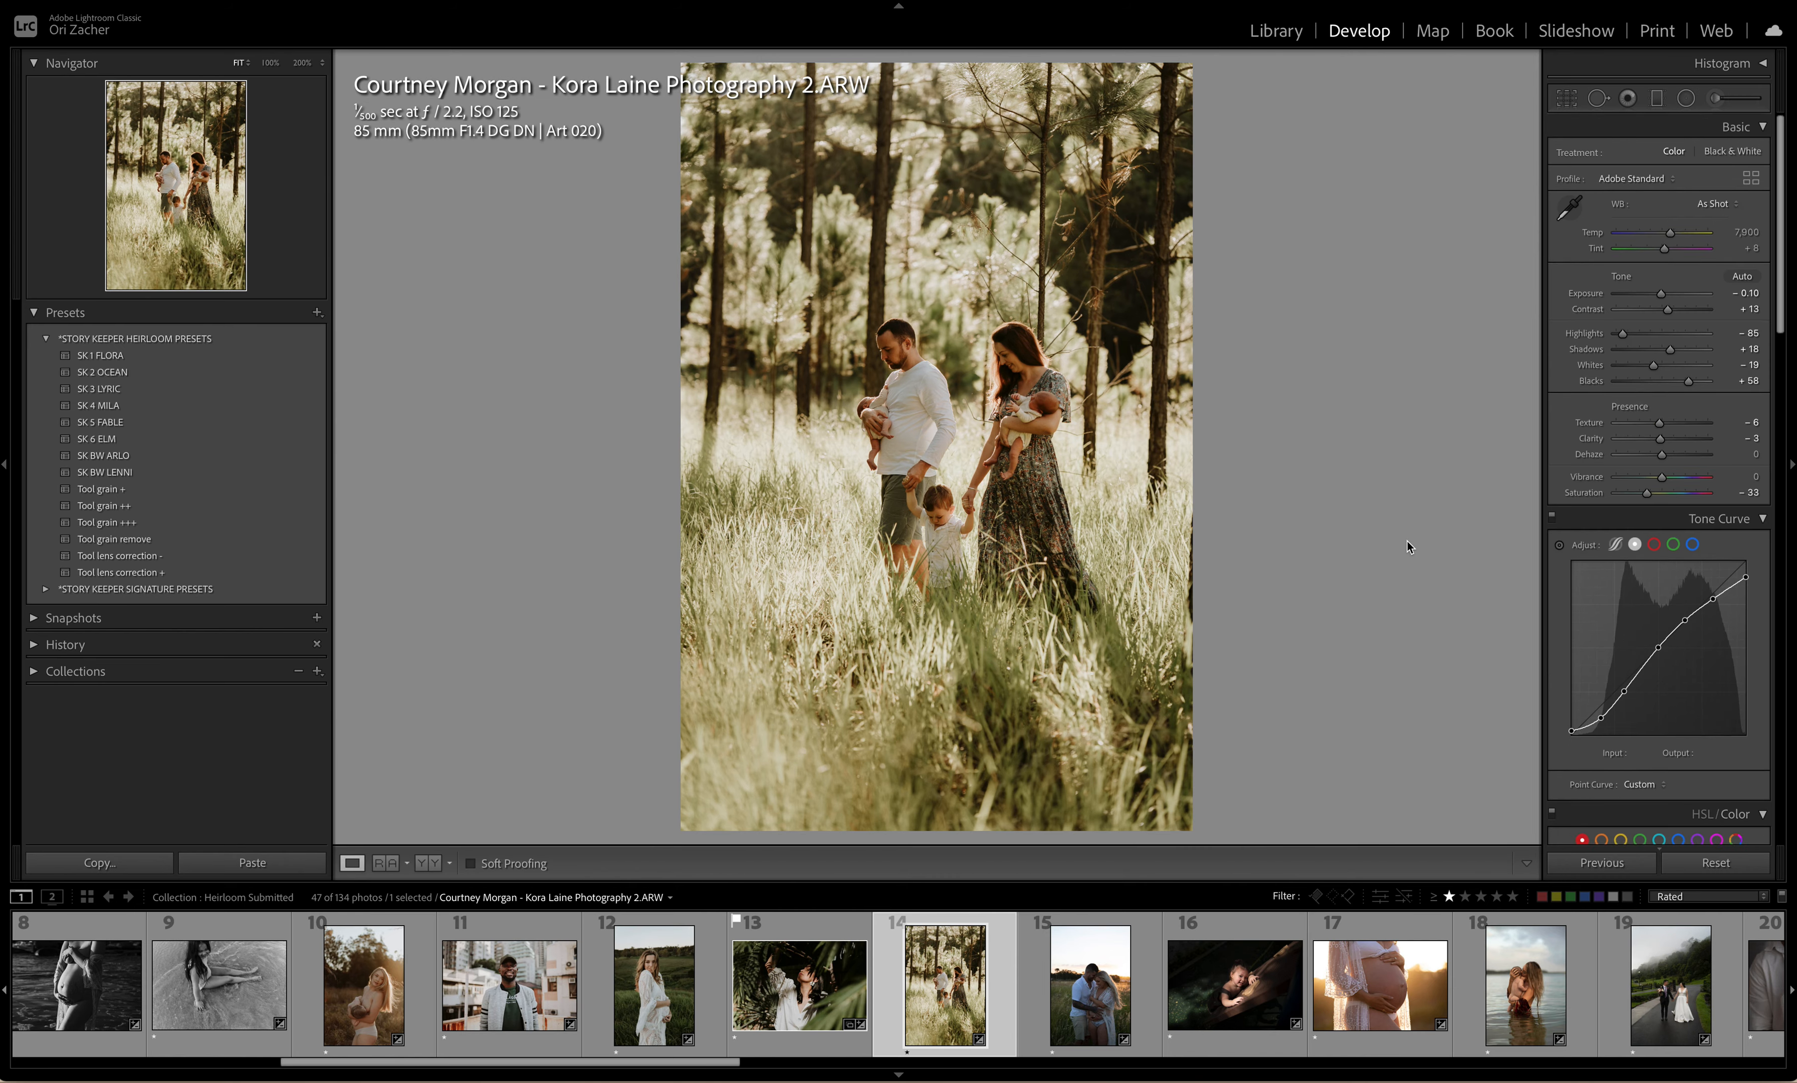
pyautogui.press('\\')
pyautogui.press('\\')
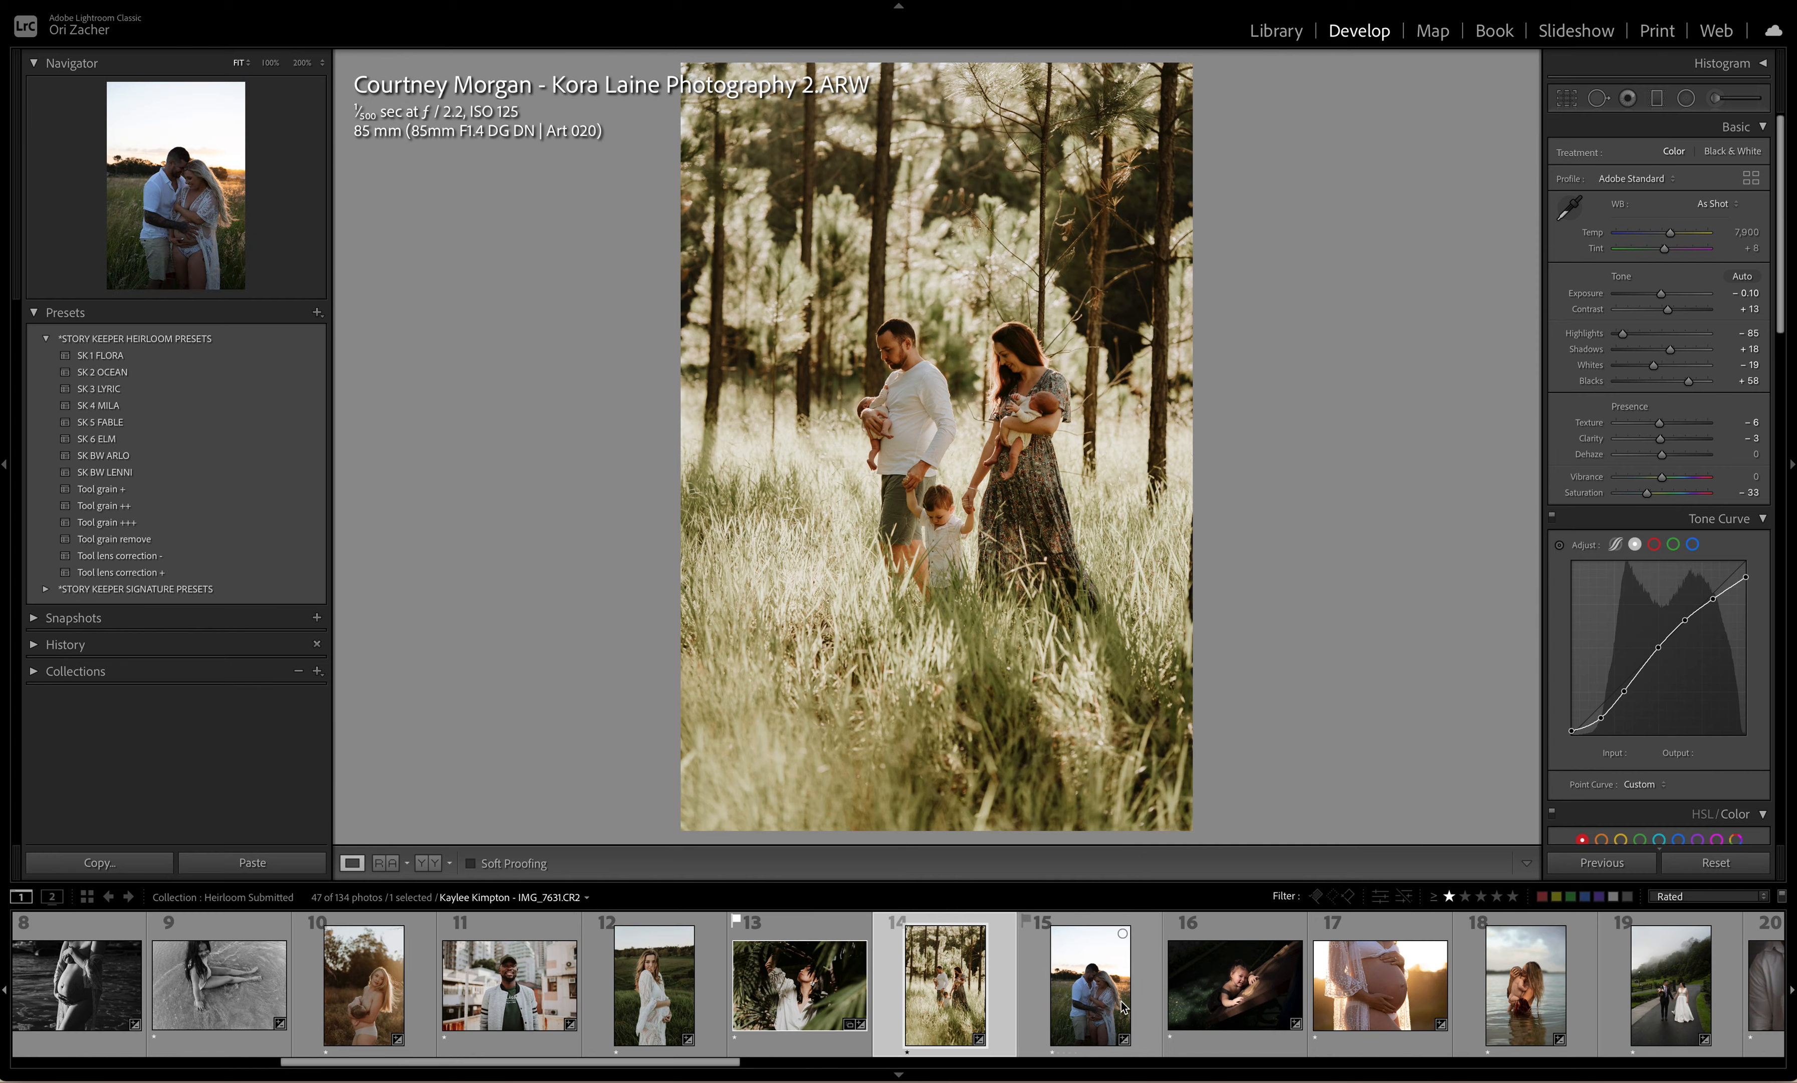
# Step: Apply the SK 1 FLORA preset to IMG_7631, the expectant couple in the field, and set exposure to +0.70
pyautogui.scroll(-3, 807, 996)
pyautogui.click(807, 996)
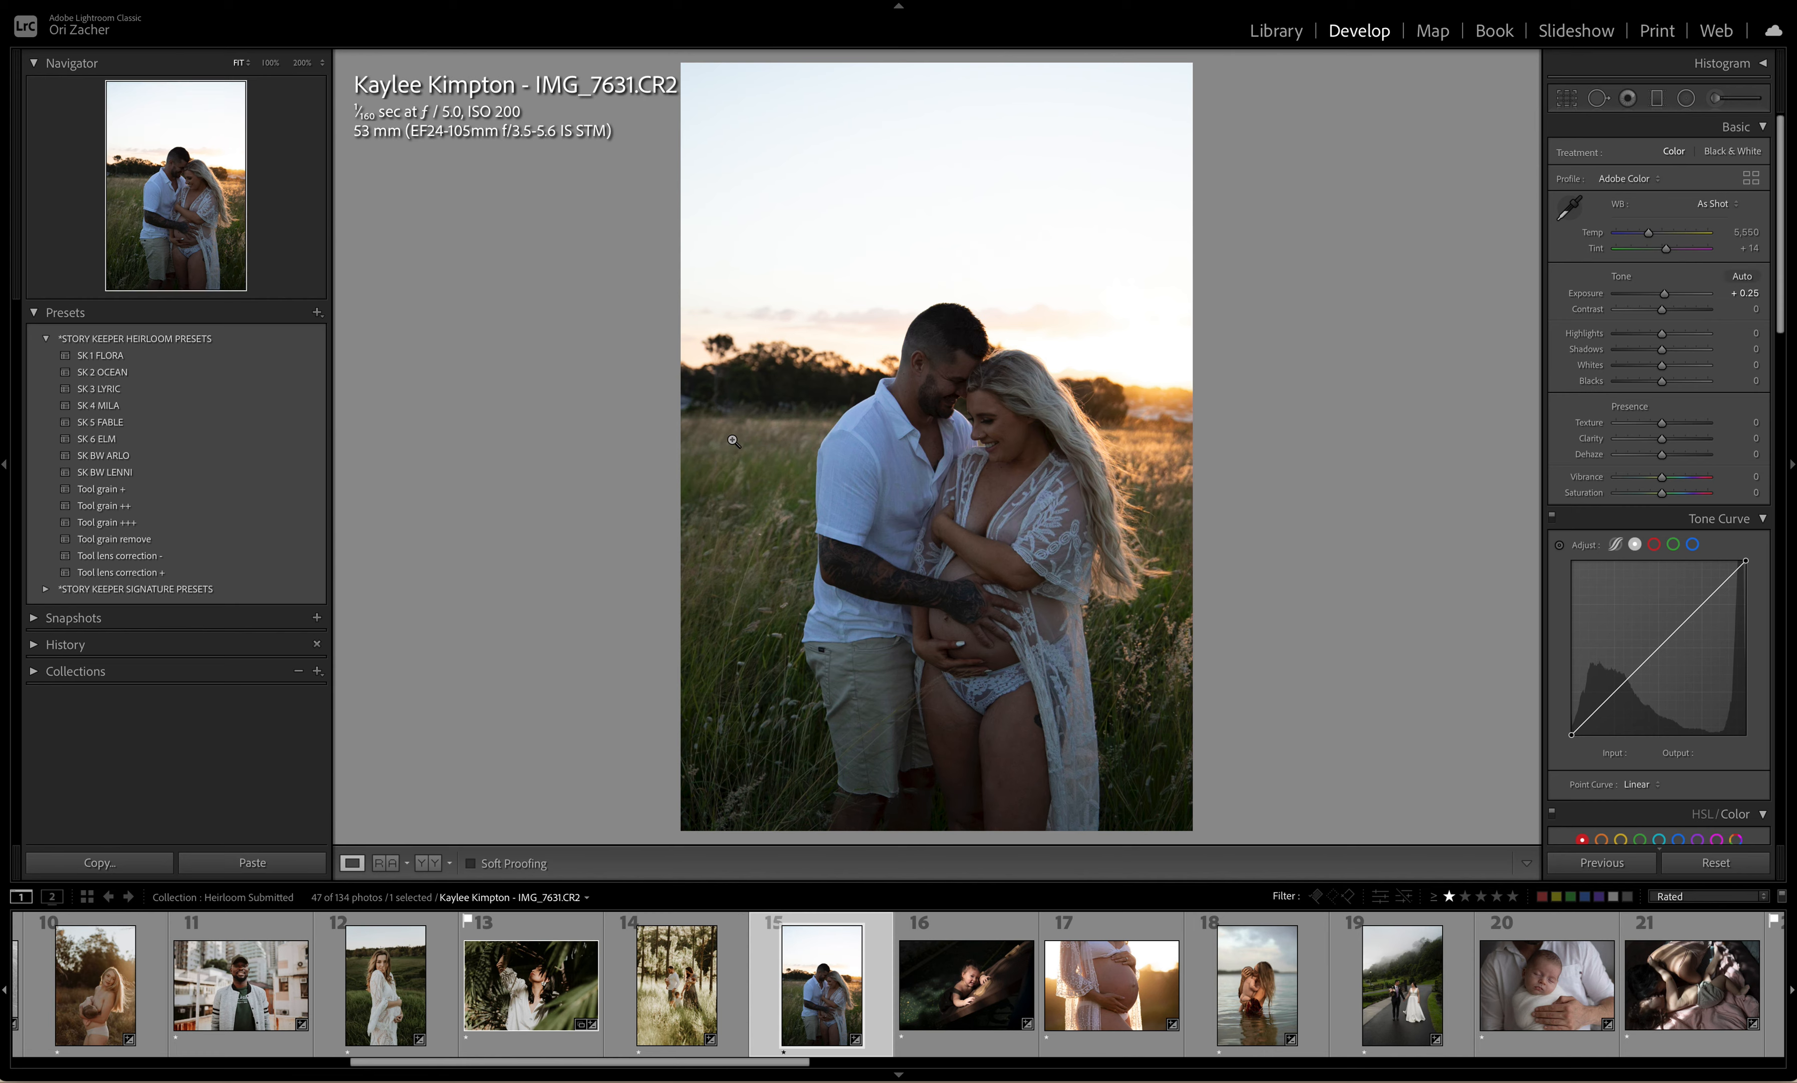
pyautogui.click(116, 358)
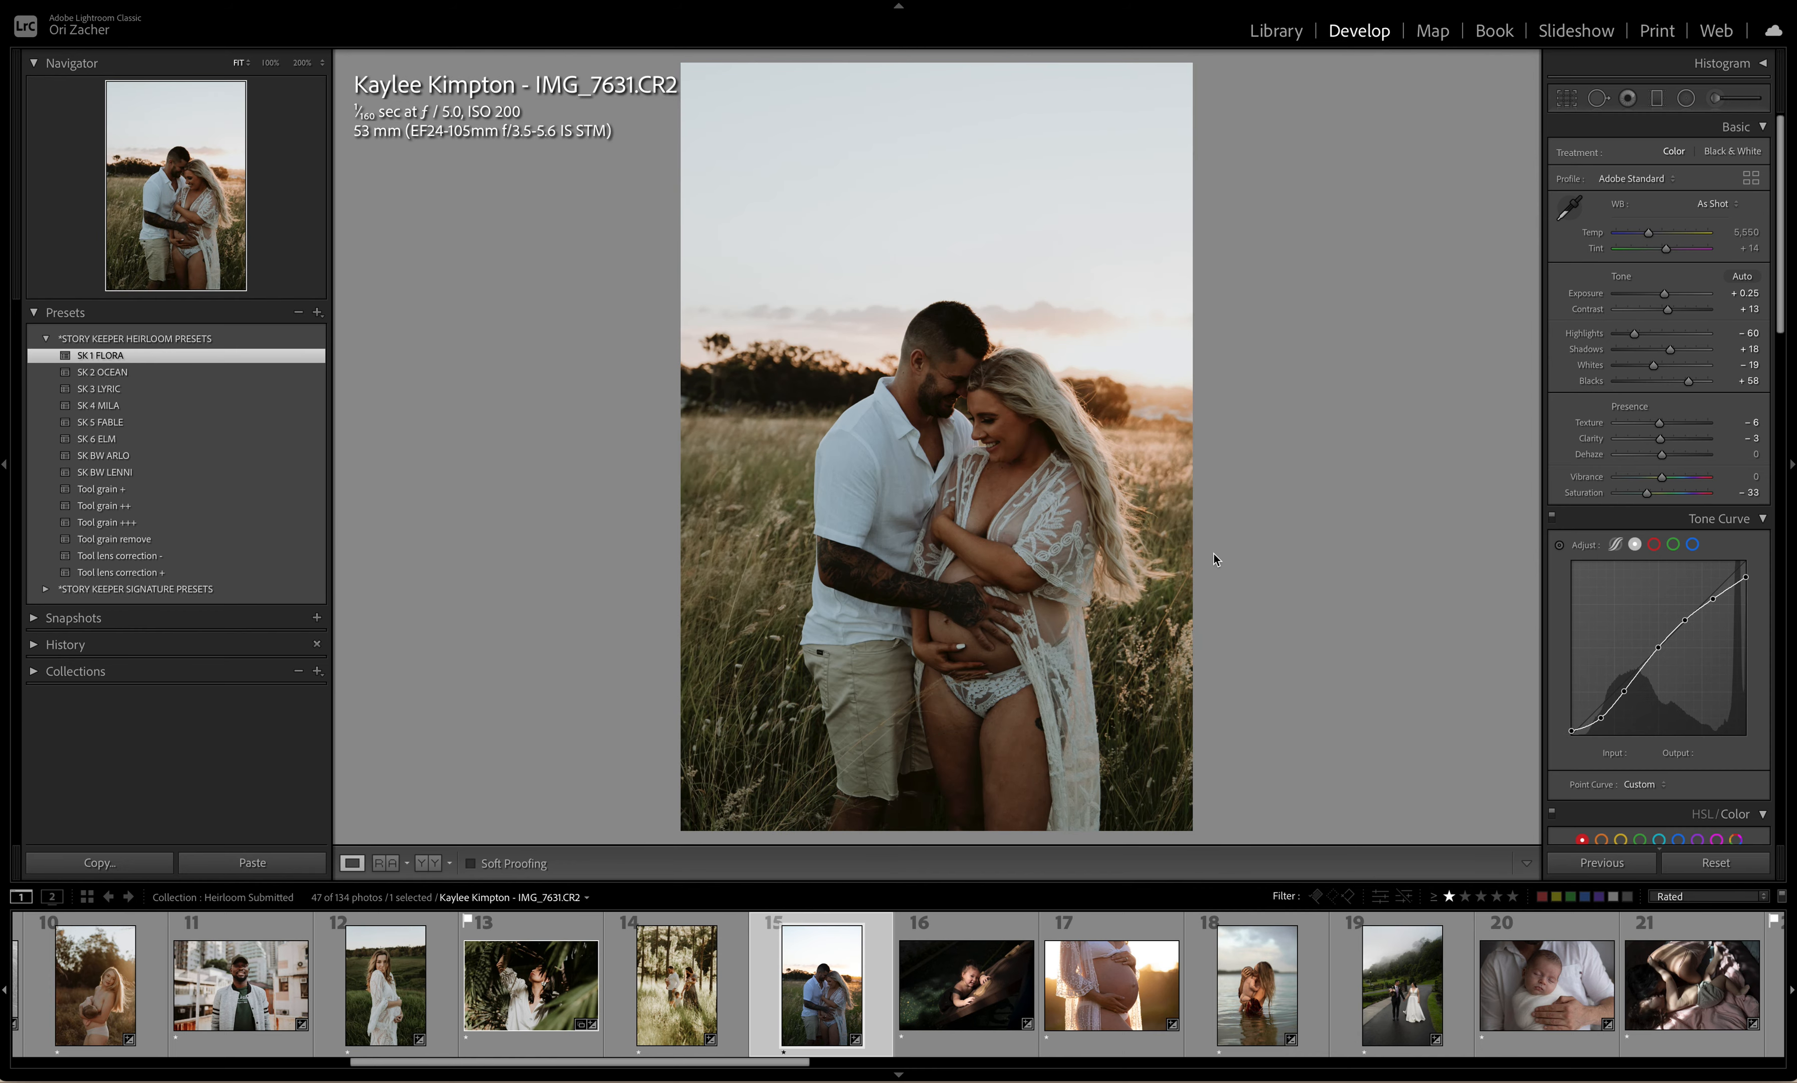
pyautogui.moveTo(1665, 293); pyautogui.dragTo(1671, 295)
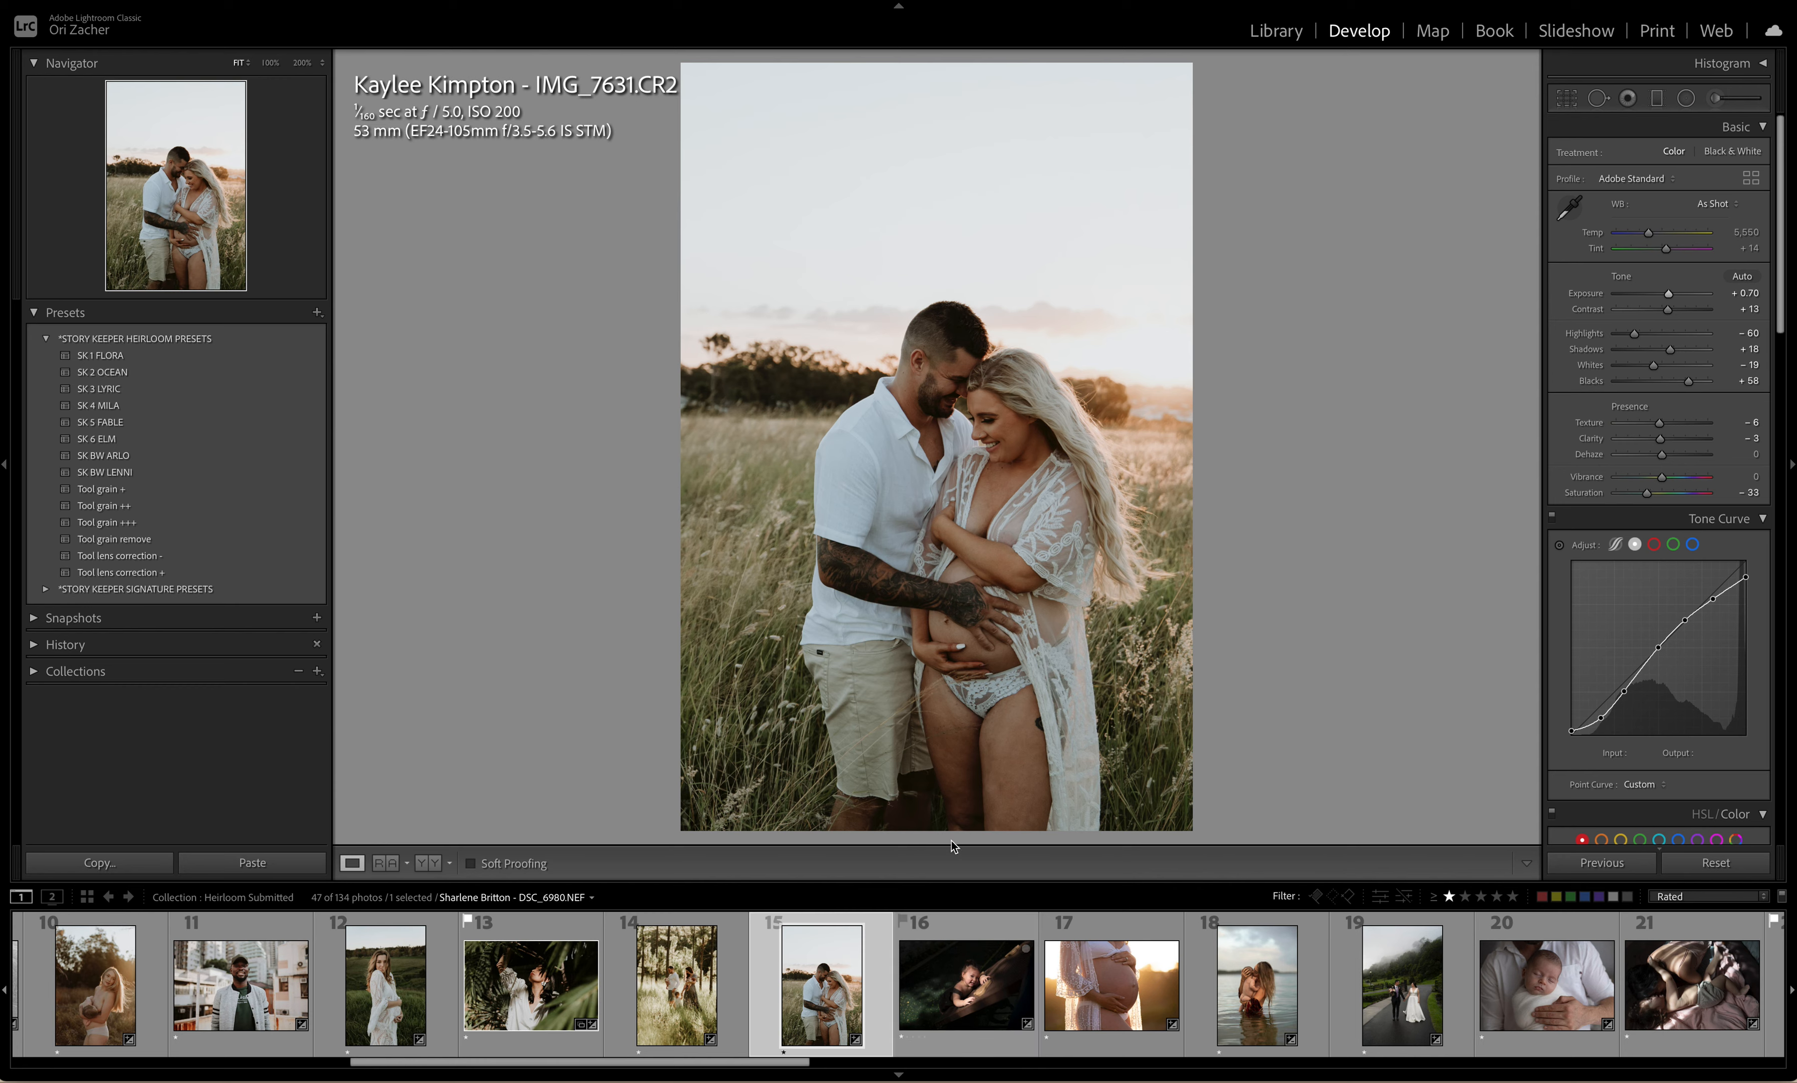
# Step: Apply SK 1 FLORA to DSC_6980, the toddler on the hammock, with exposure +0.95 and temperature 4,571
pyautogui.click(964, 1019)
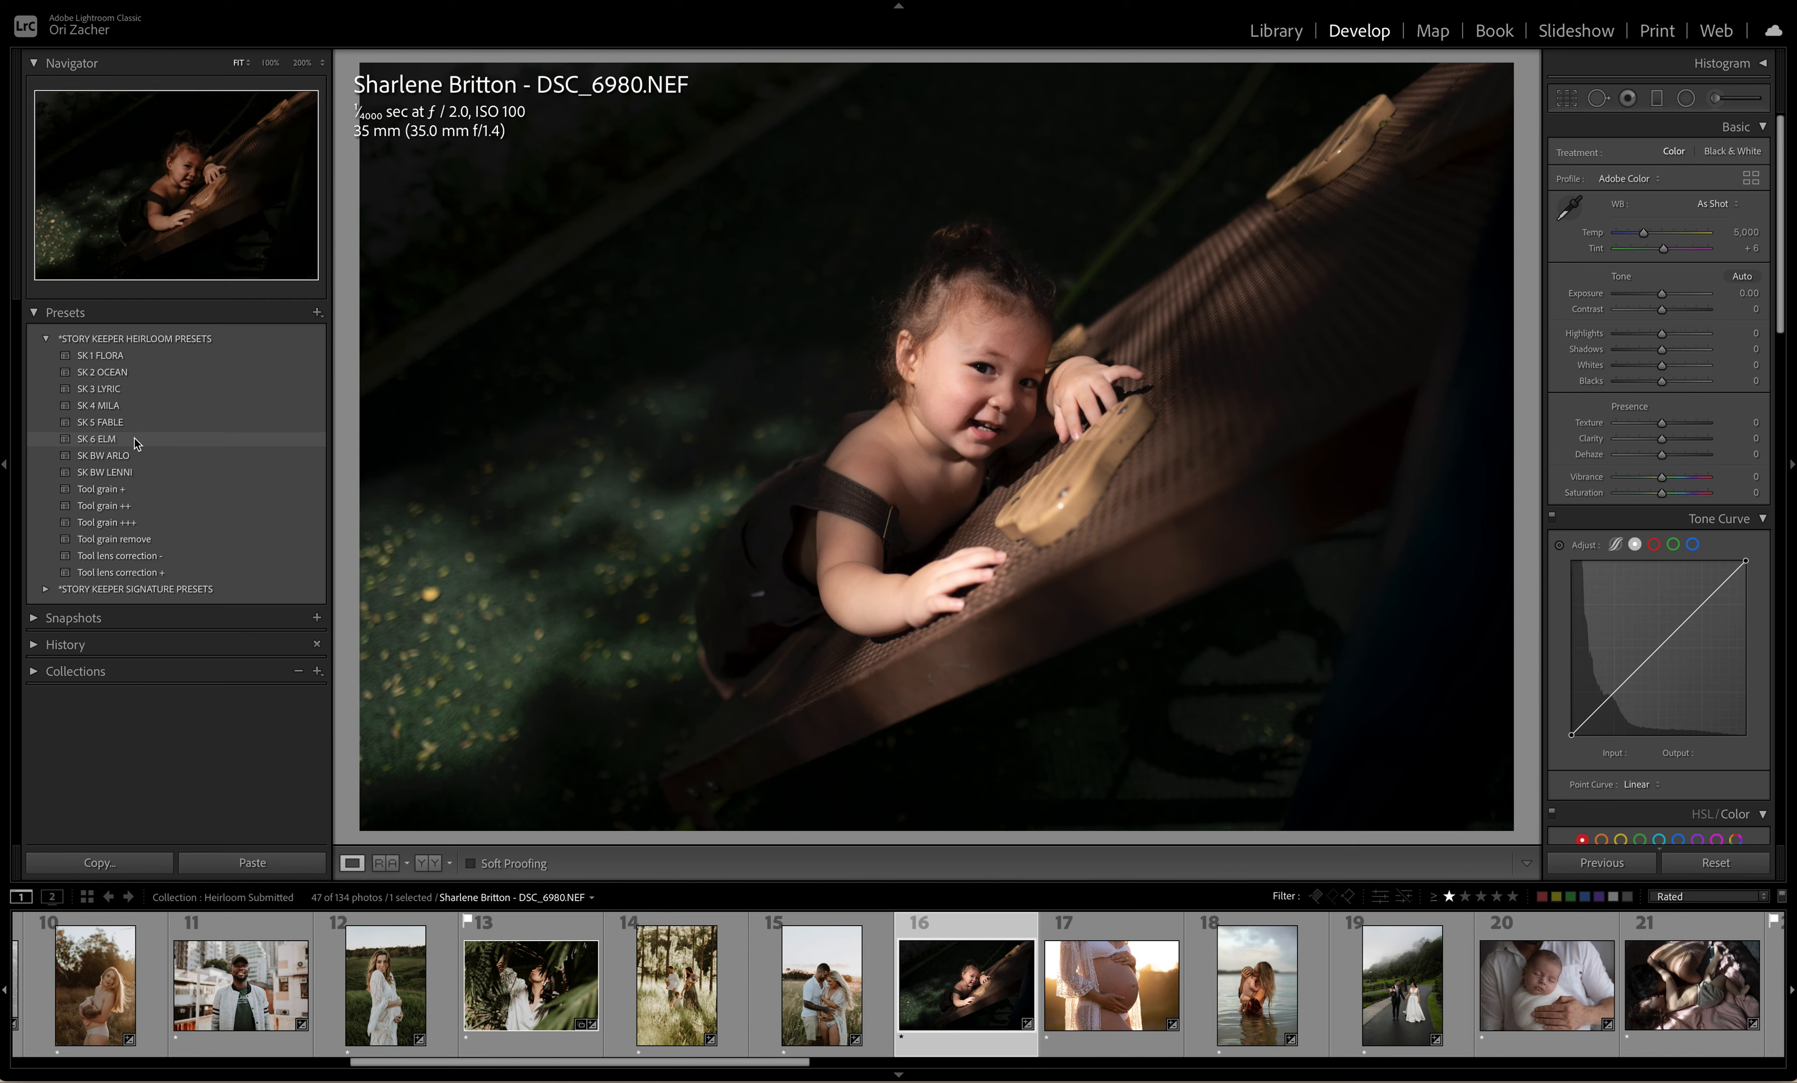
pyautogui.click(119, 357)
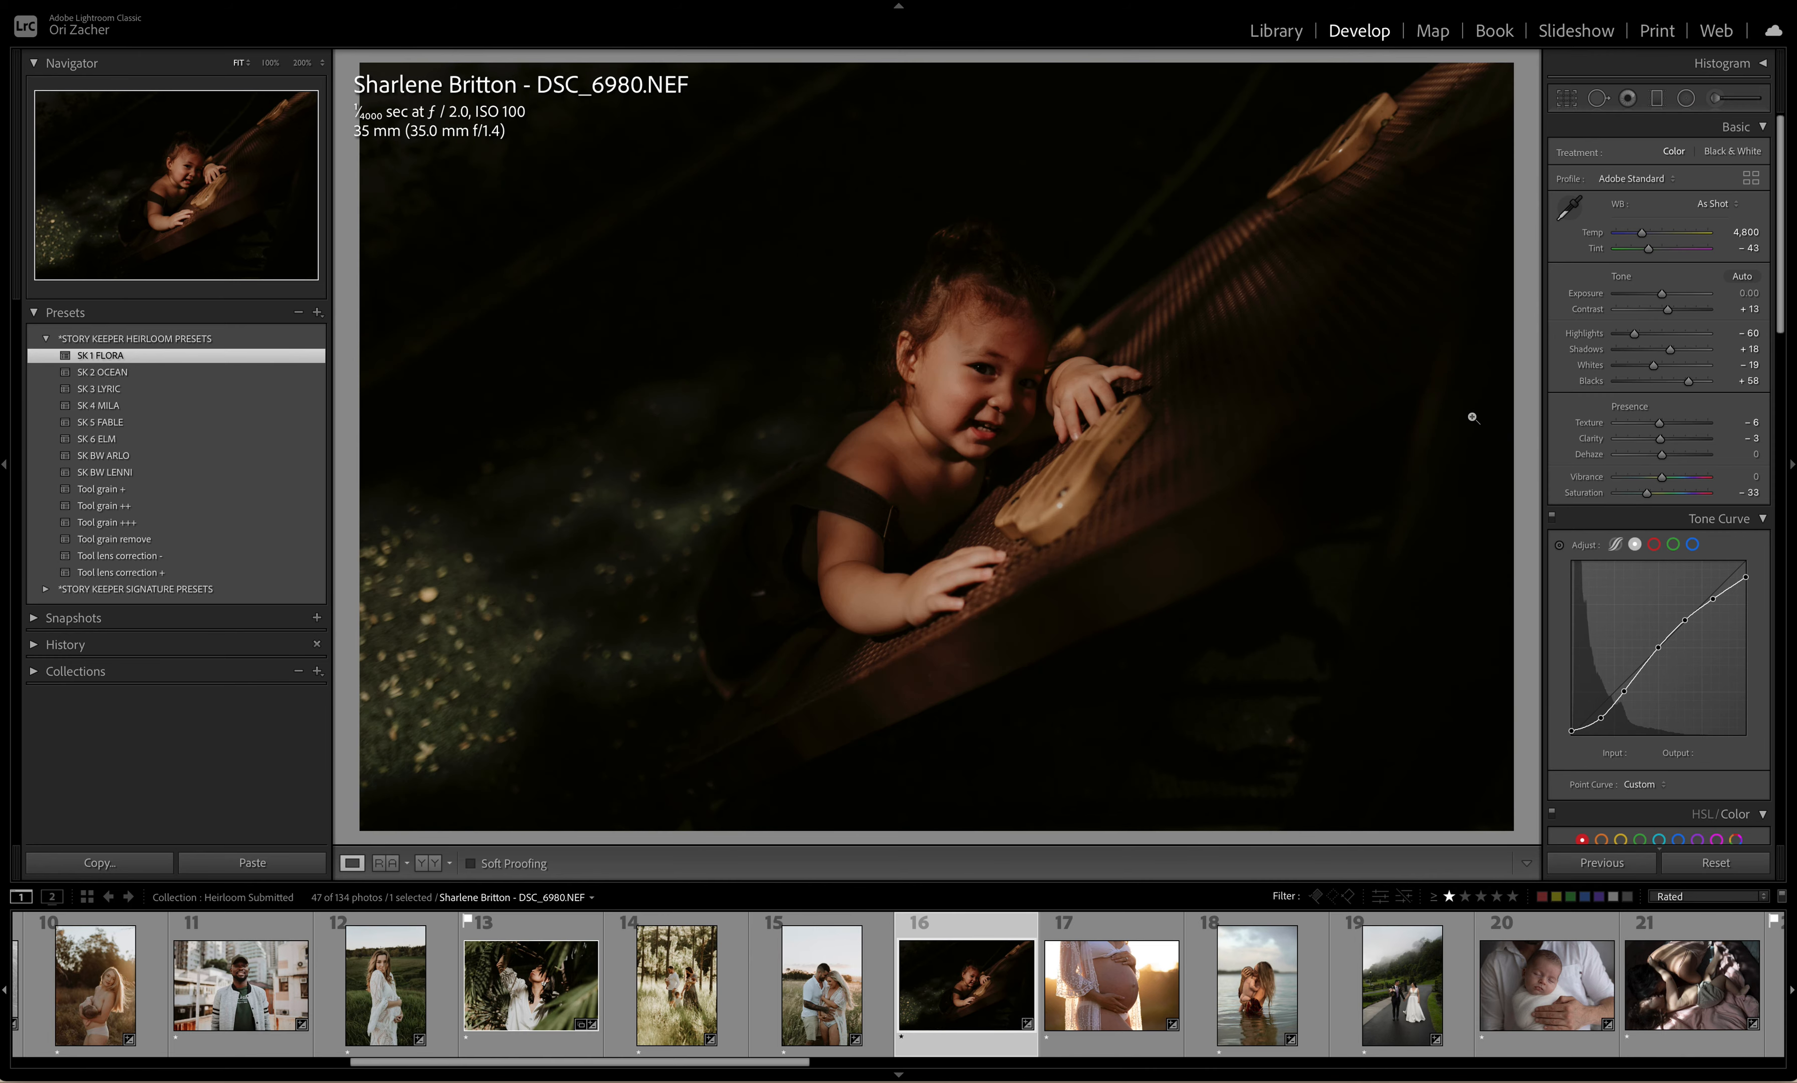
pyautogui.moveTo(1663, 294); pyautogui.dragTo(1671, 299)
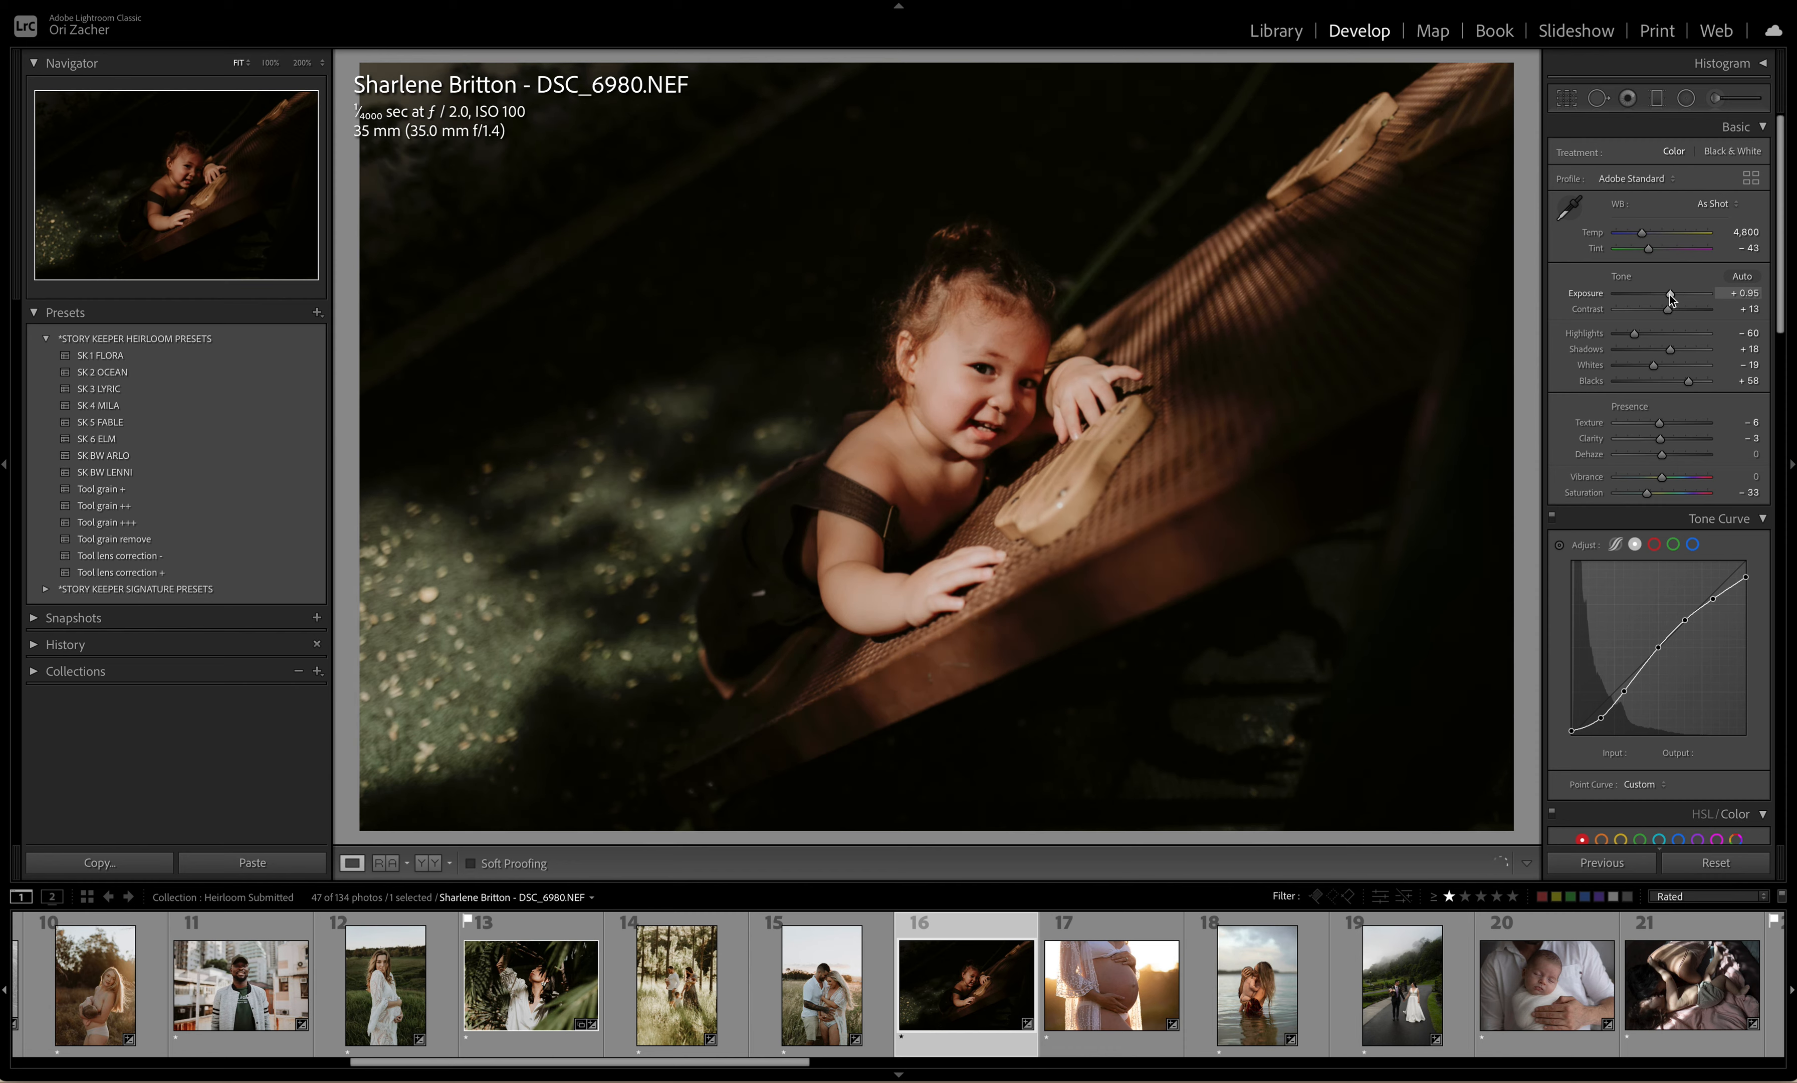
pyautogui.moveTo(1643, 234); pyautogui.dragTo(1639, 235)
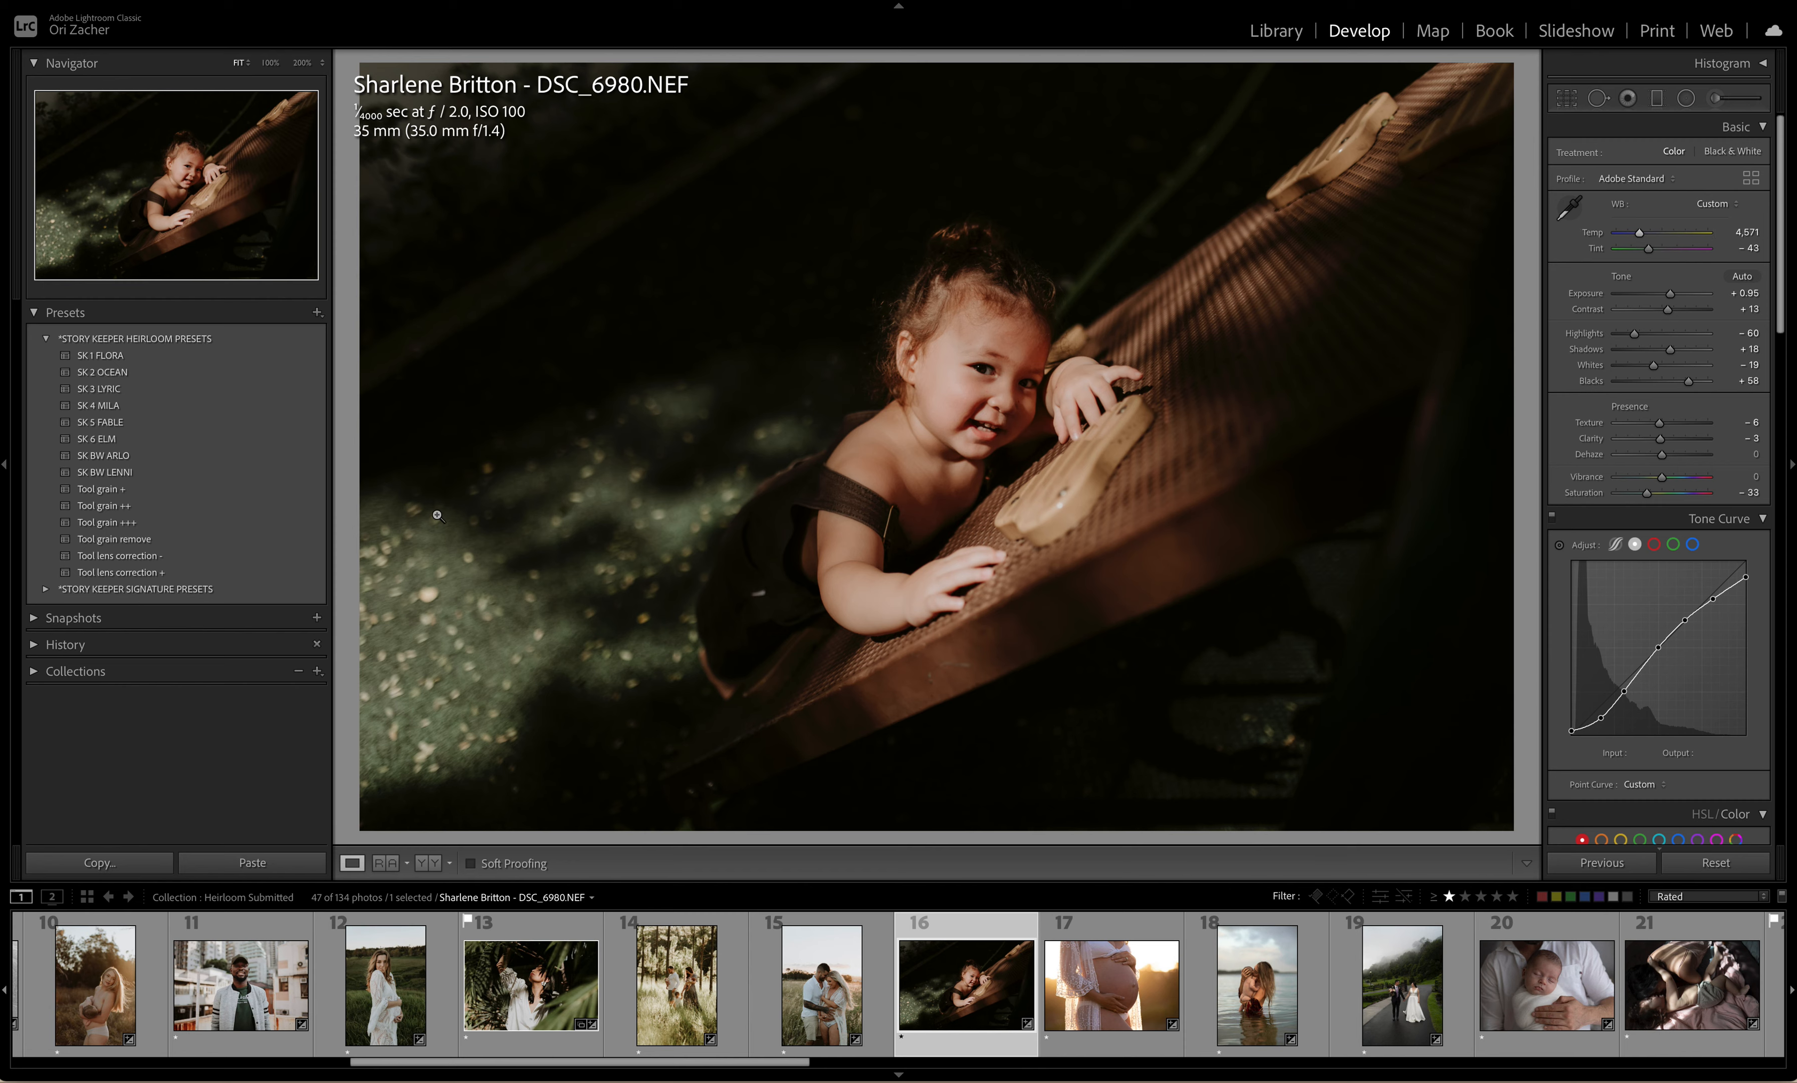
# Step: Switch the toddler photo DSC_6980 to the SK BW LENNI preset and set exposure to +1.60
pyautogui.click(130, 473)
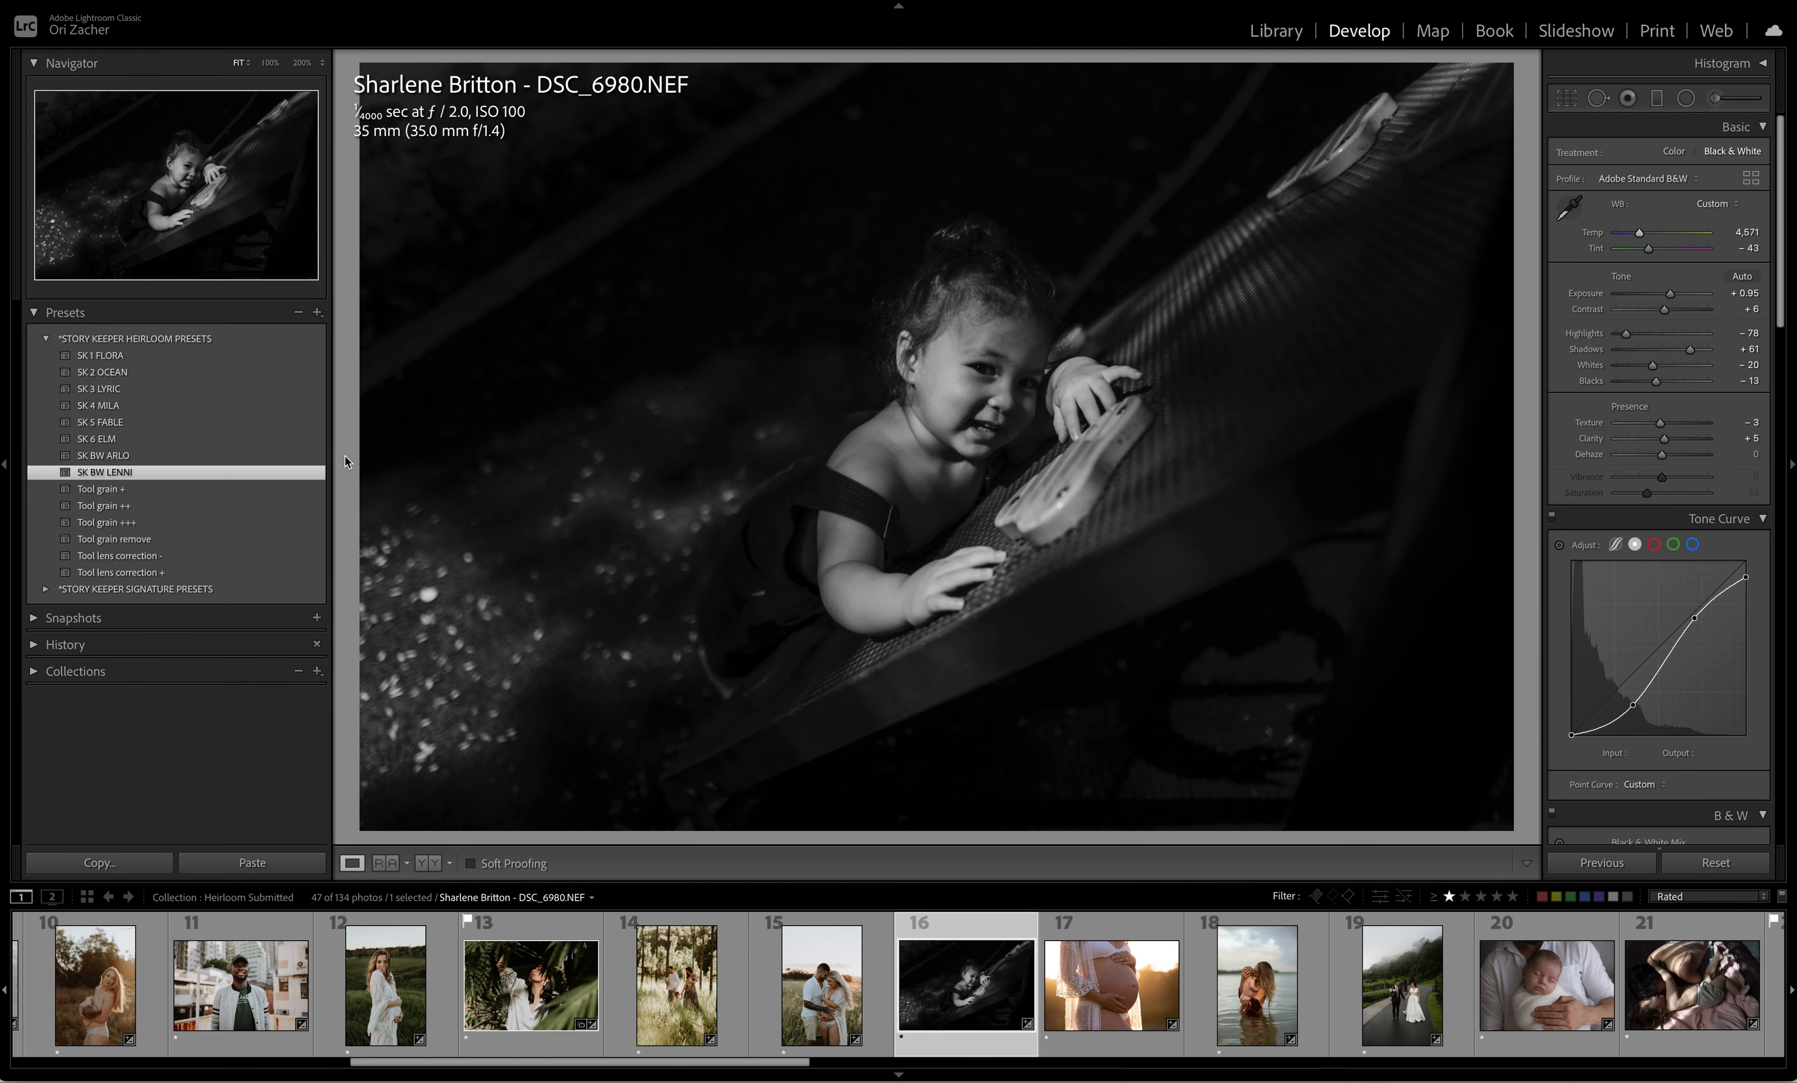
pyautogui.click(1676, 295)
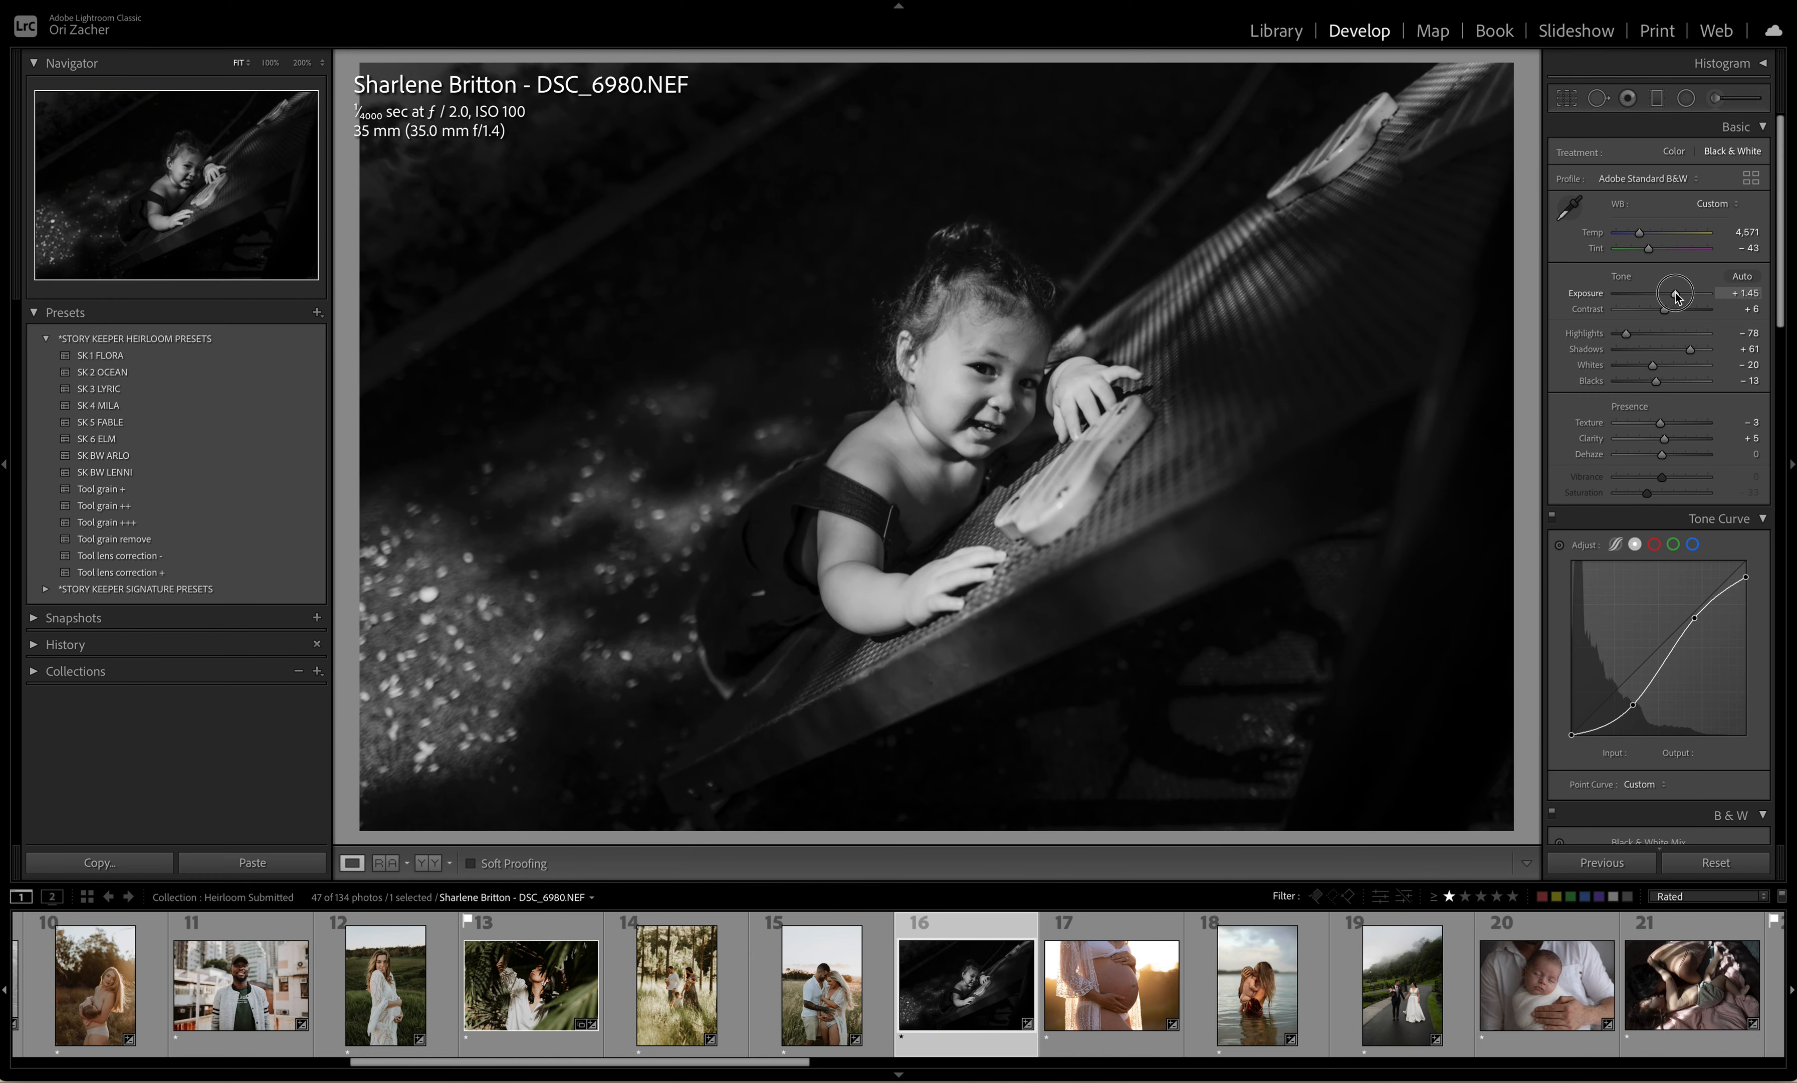
pyautogui.moveTo(1676, 295); pyautogui.dragTo(1678, 295)
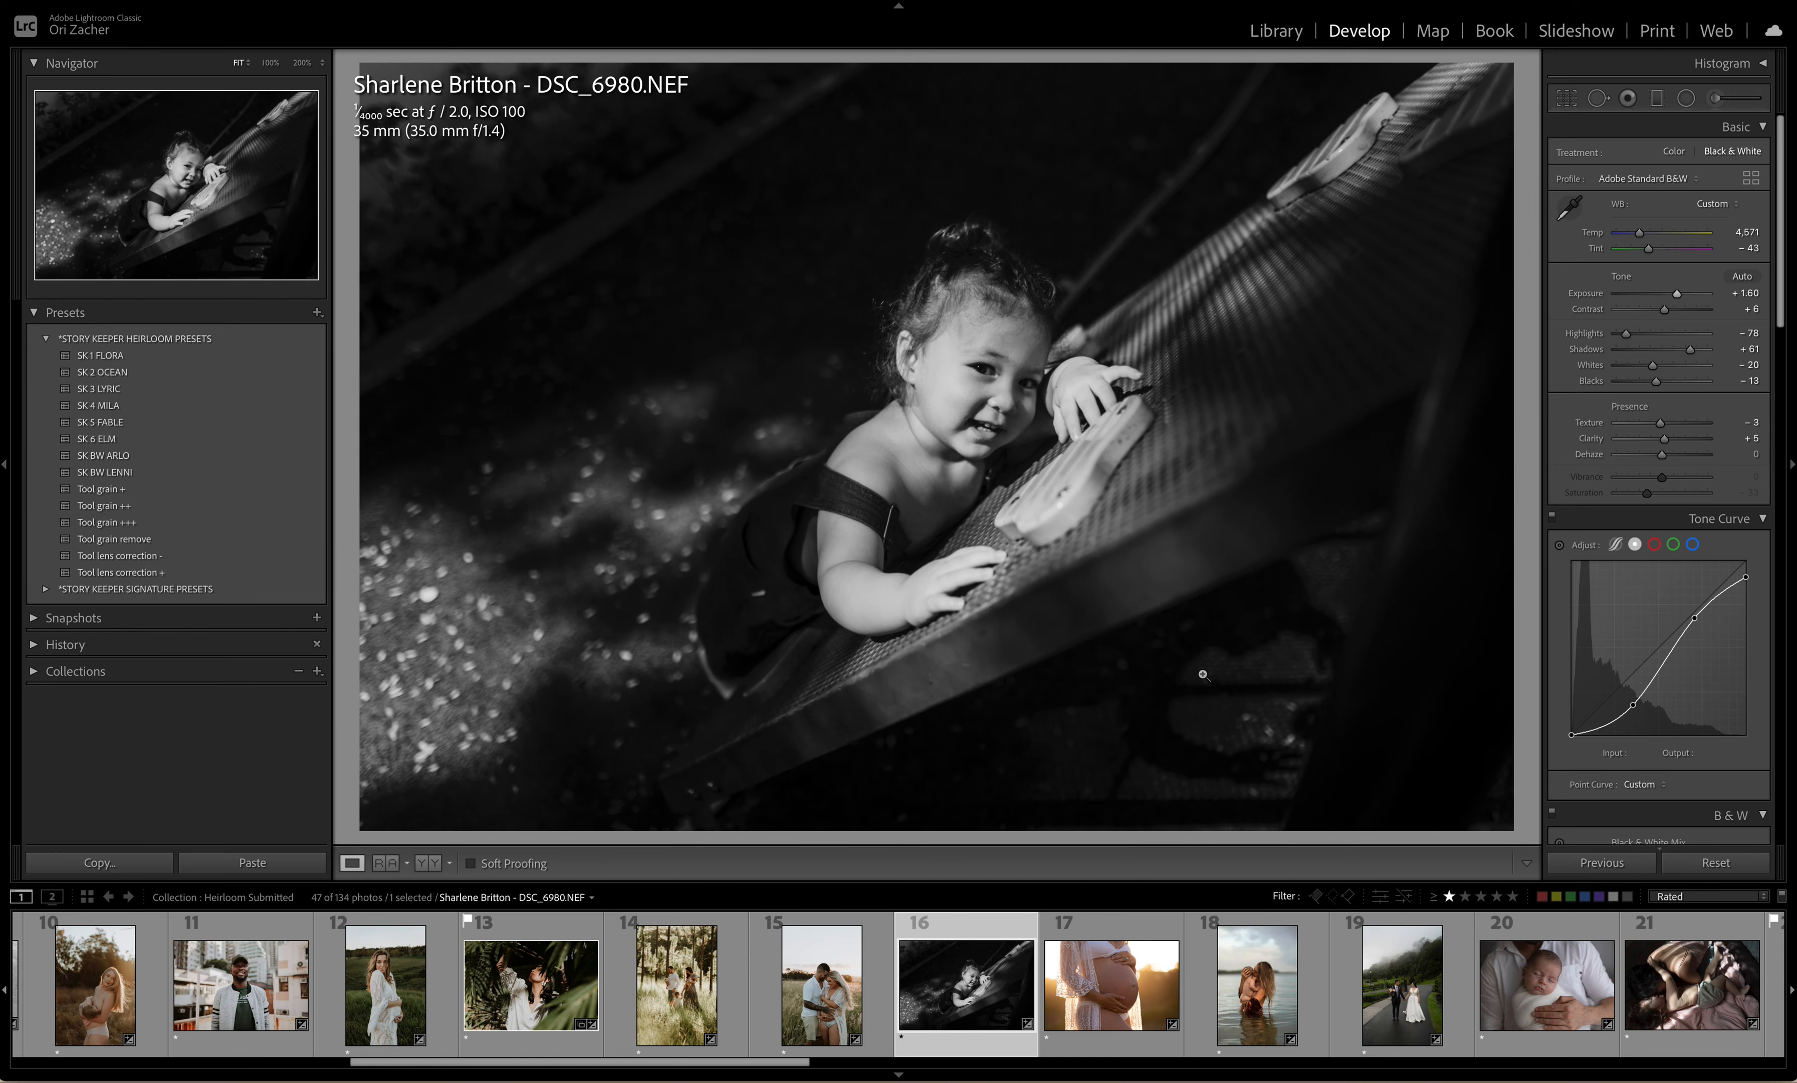
# Step: Apply the SK 1 FLORA preset to 1R7A0710, the backlit pregnant belly, with exposure +0.70 and temperature 5,898
pyautogui.scroll(-3, 1166, 1014)
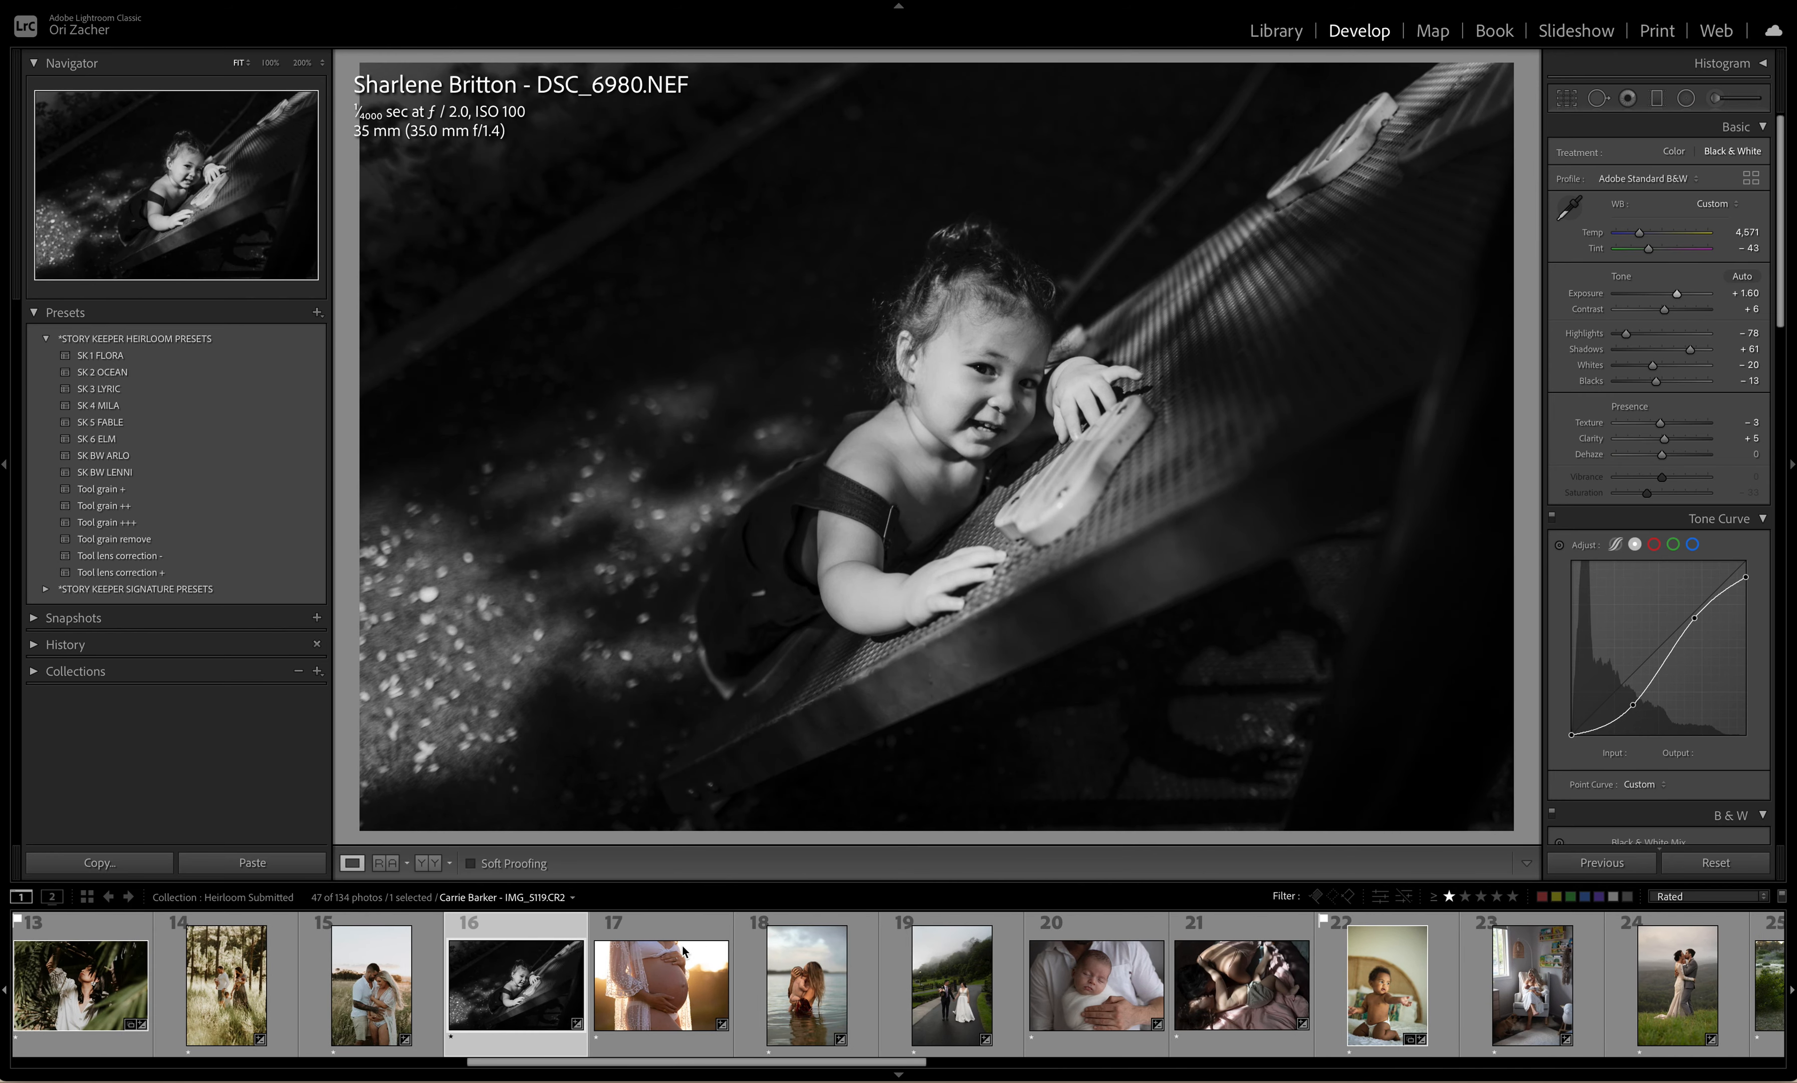
pyautogui.click(631, 985)
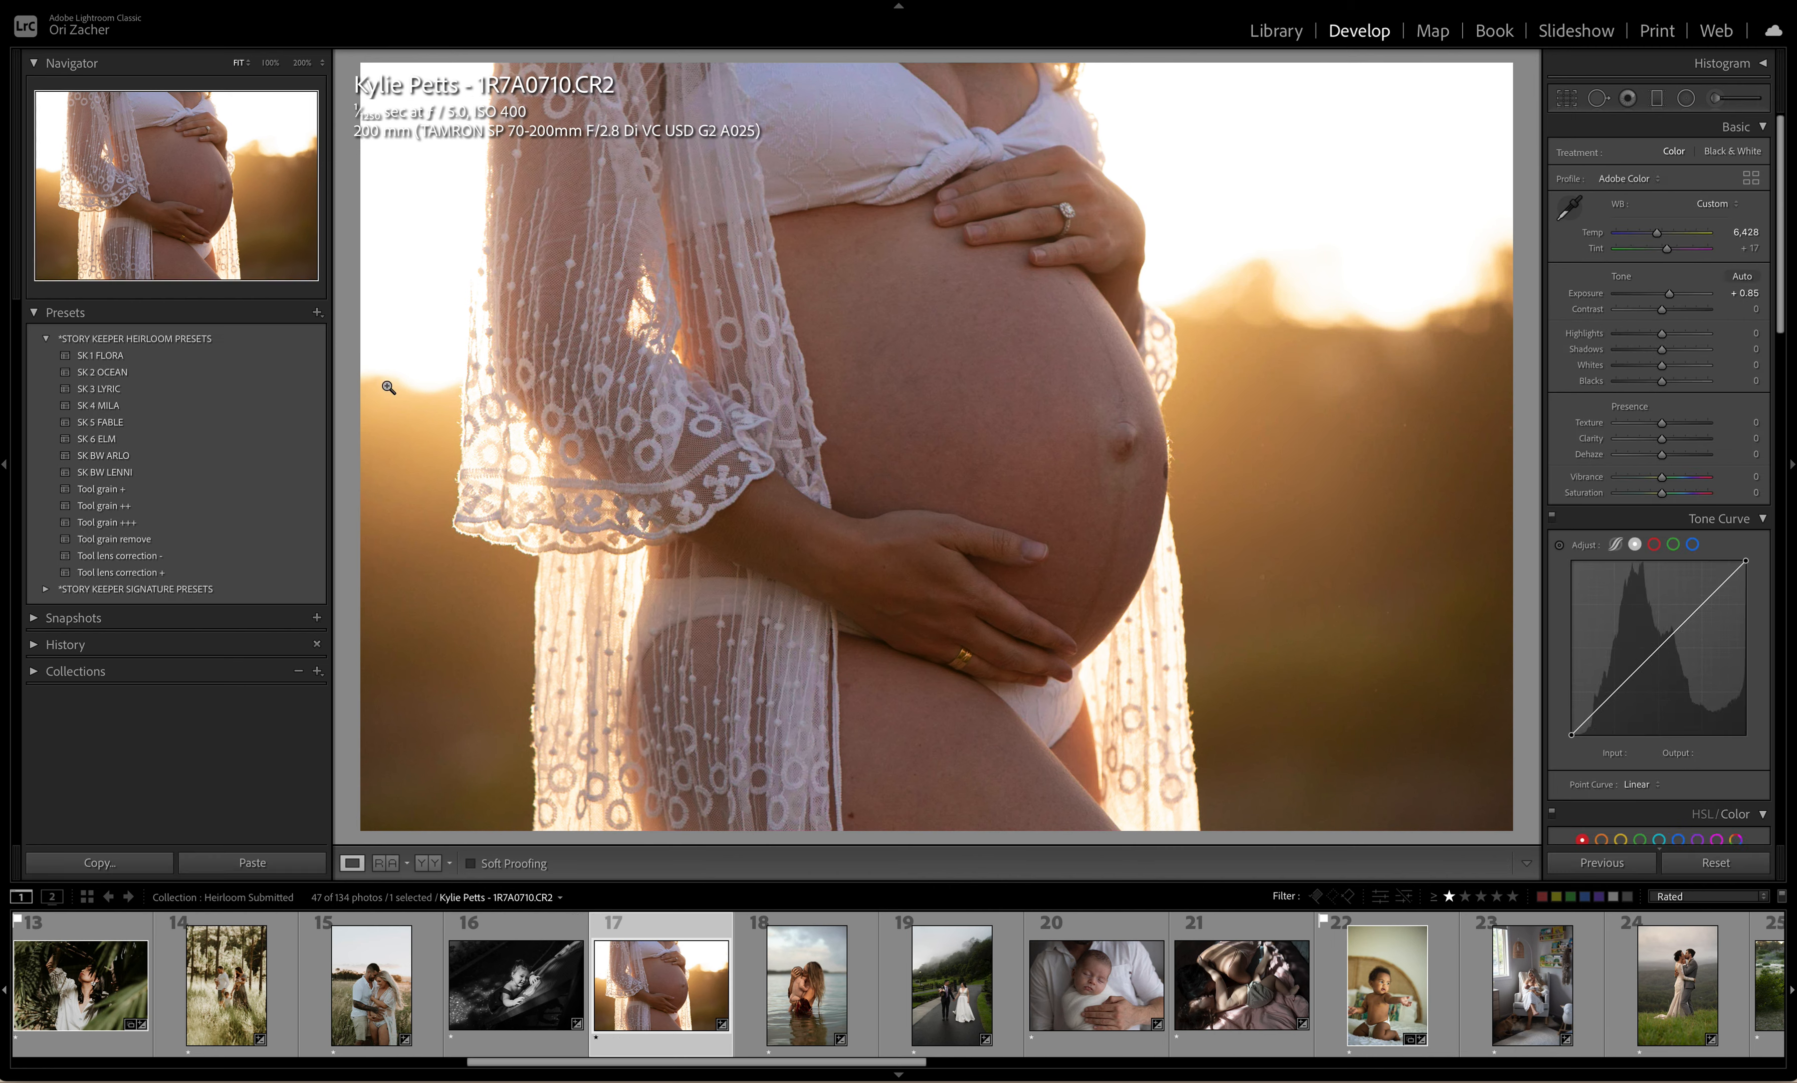
pyautogui.click(116, 357)
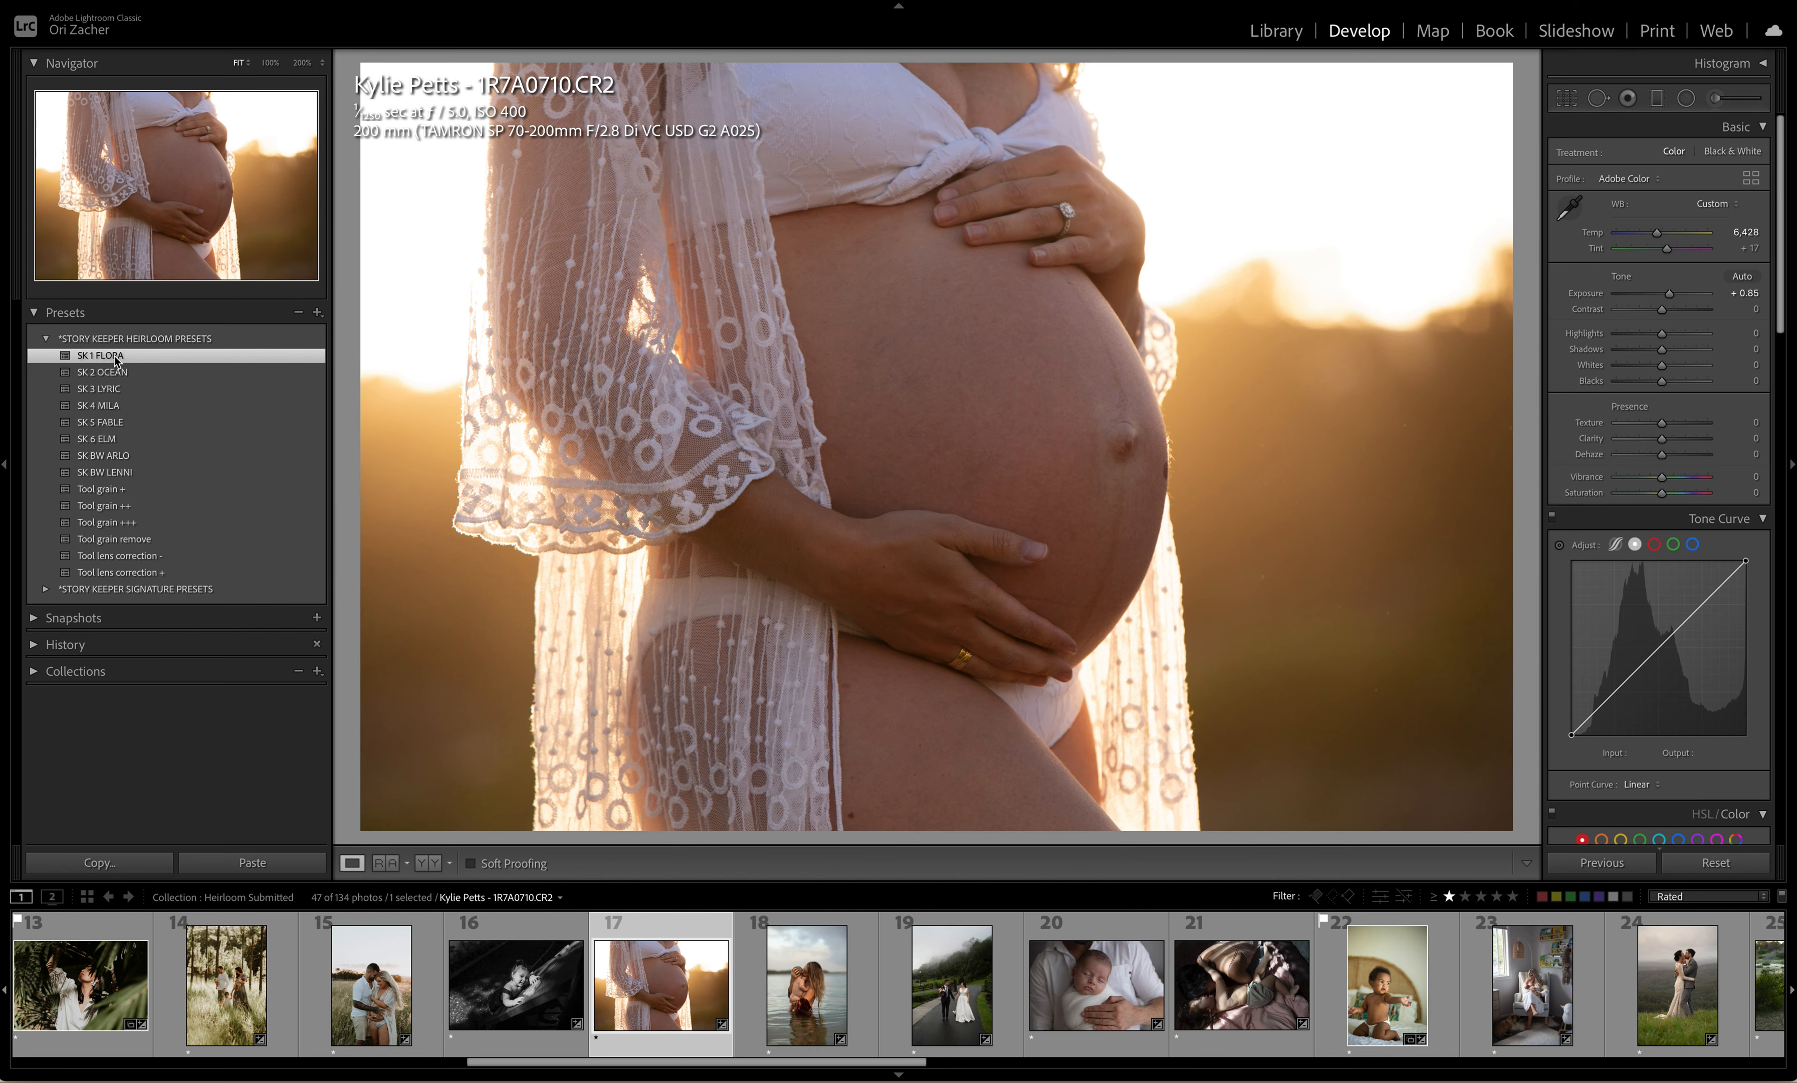
pyautogui.click(115, 358)
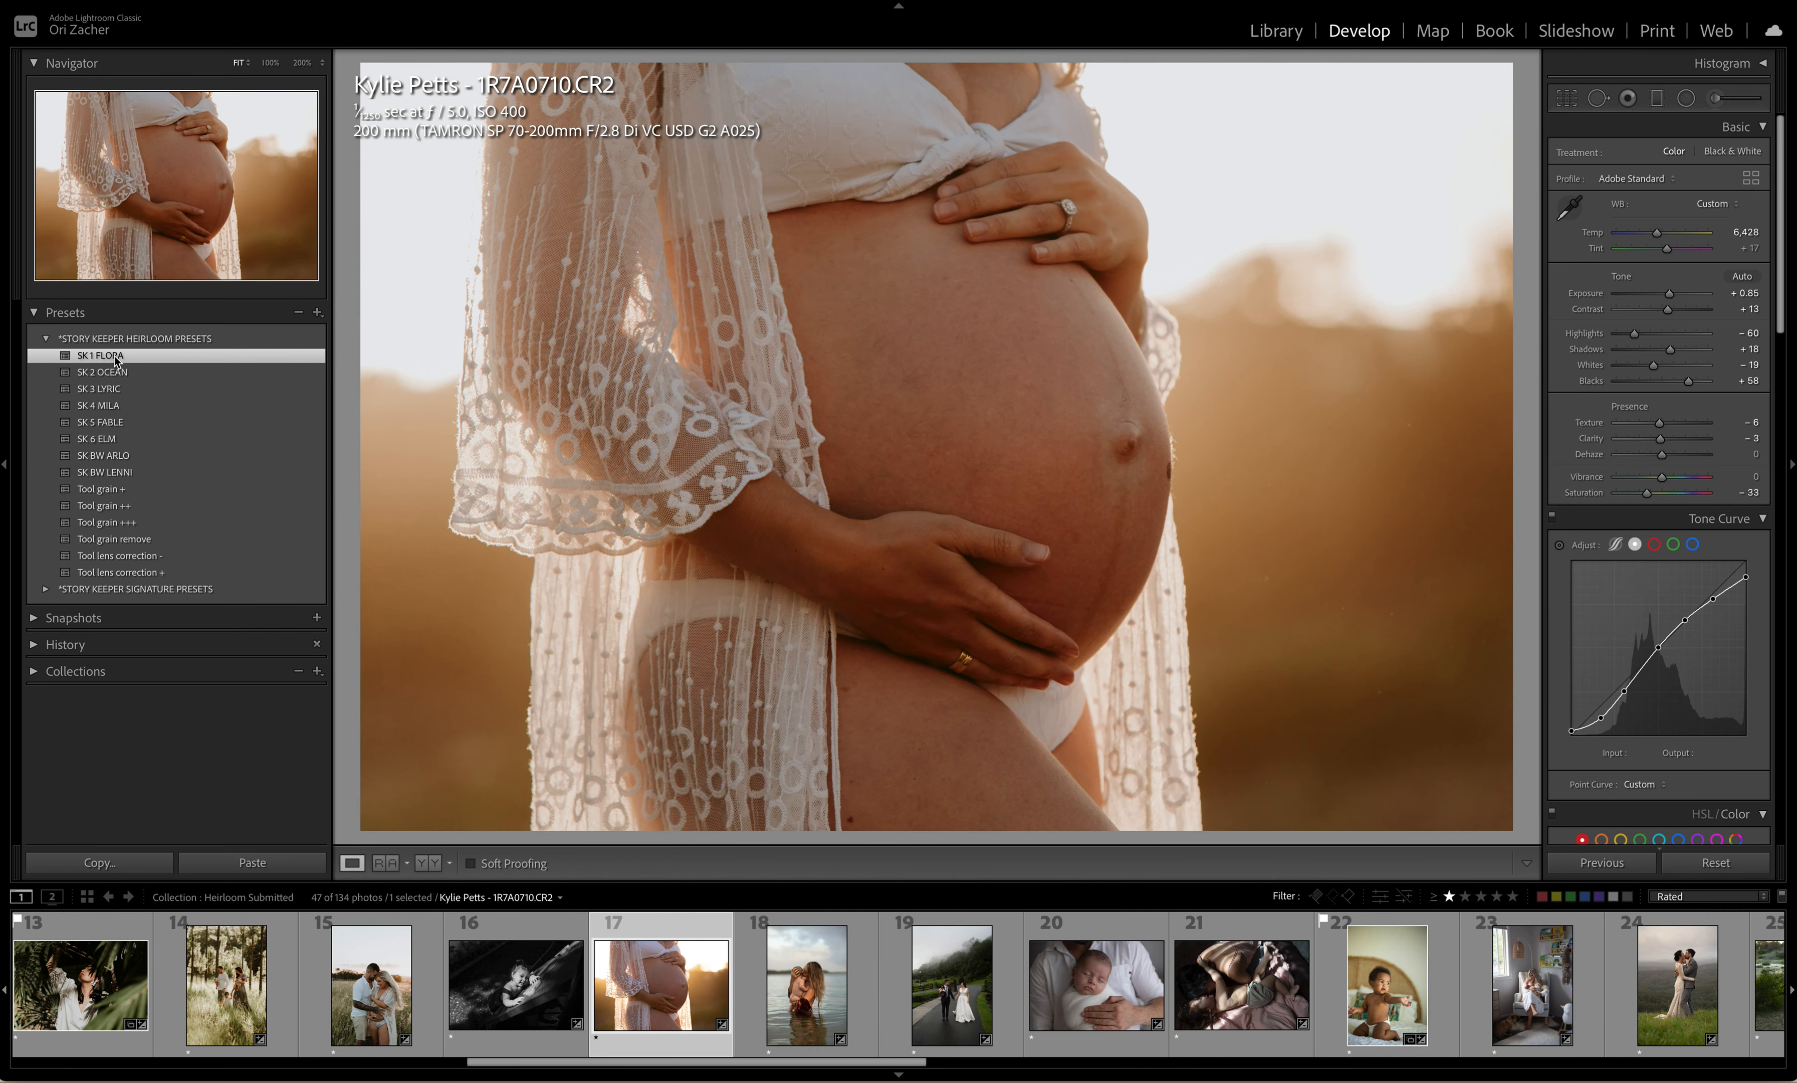
pyautogui.moveTo(1670, 294); pyautogui.dragTo(1655, 238)
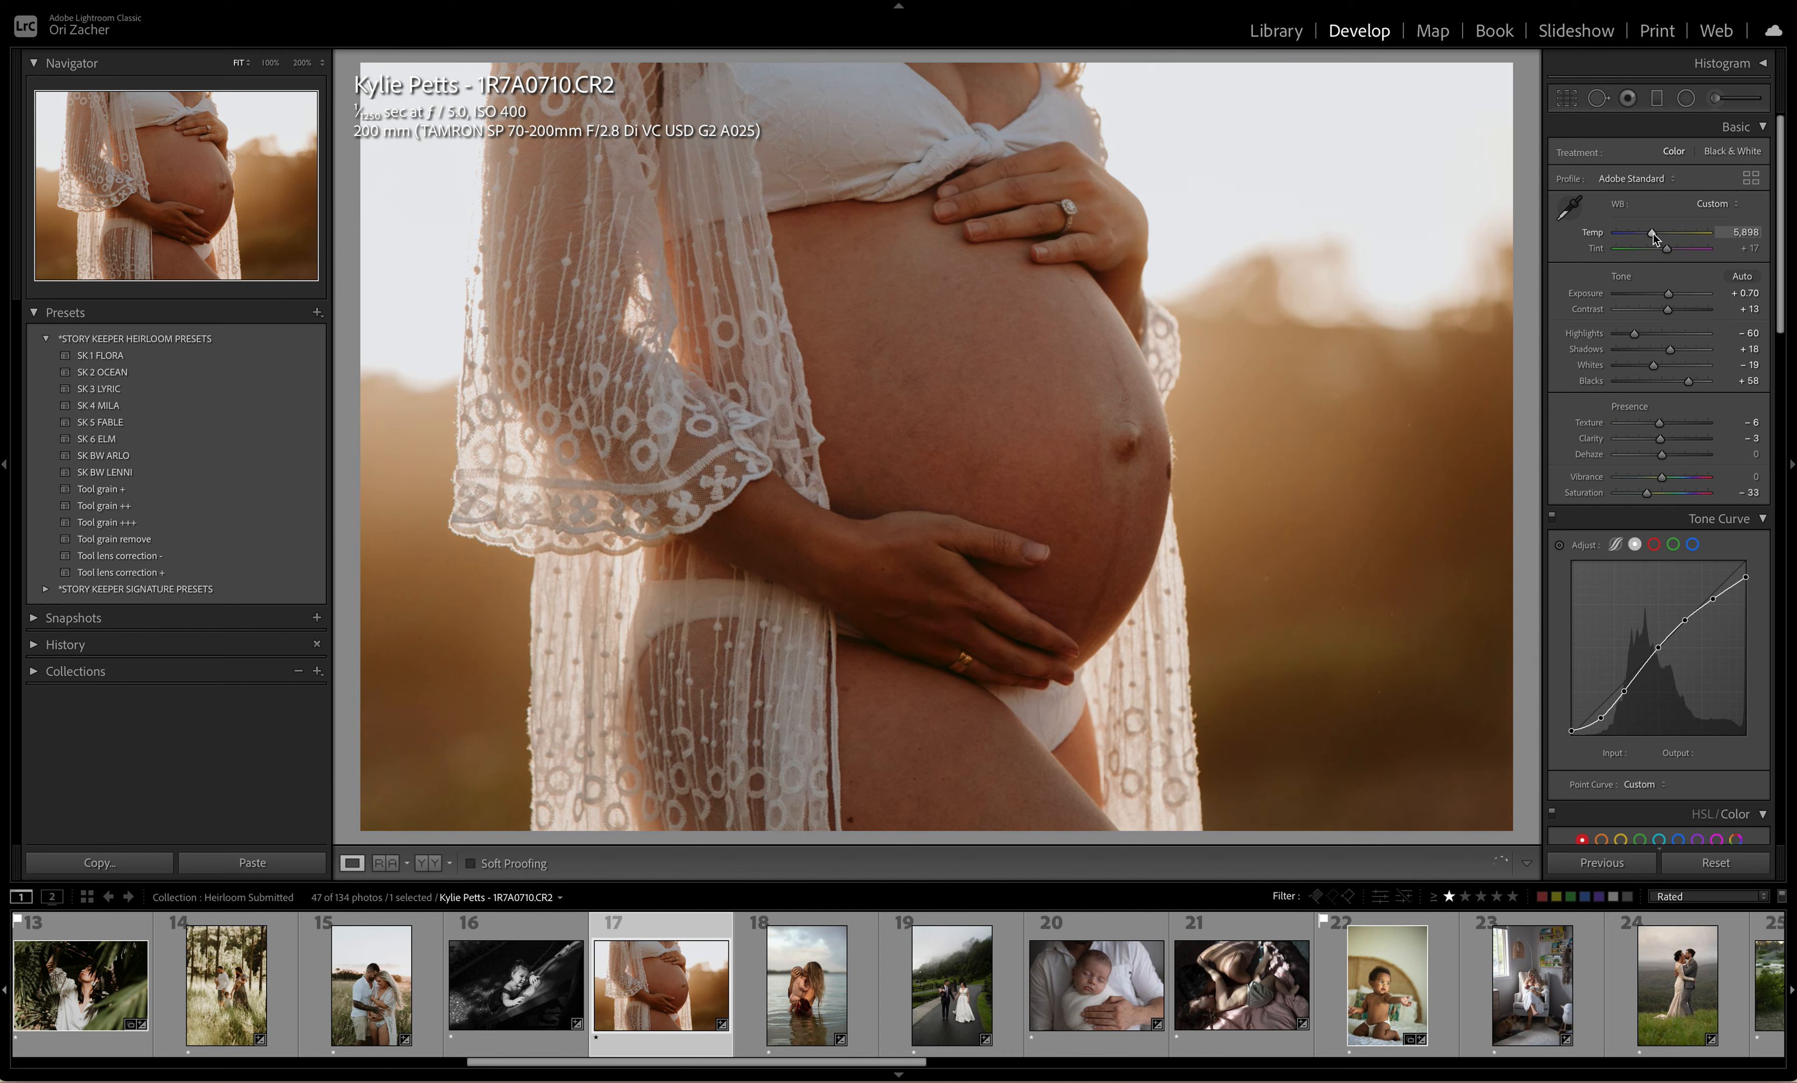
# Step: Apply the SK 2 OCEAN preset to IMG_5119, the mother and baby in the water, and set exposure to −0.20
pyautogui.click(809, 986)
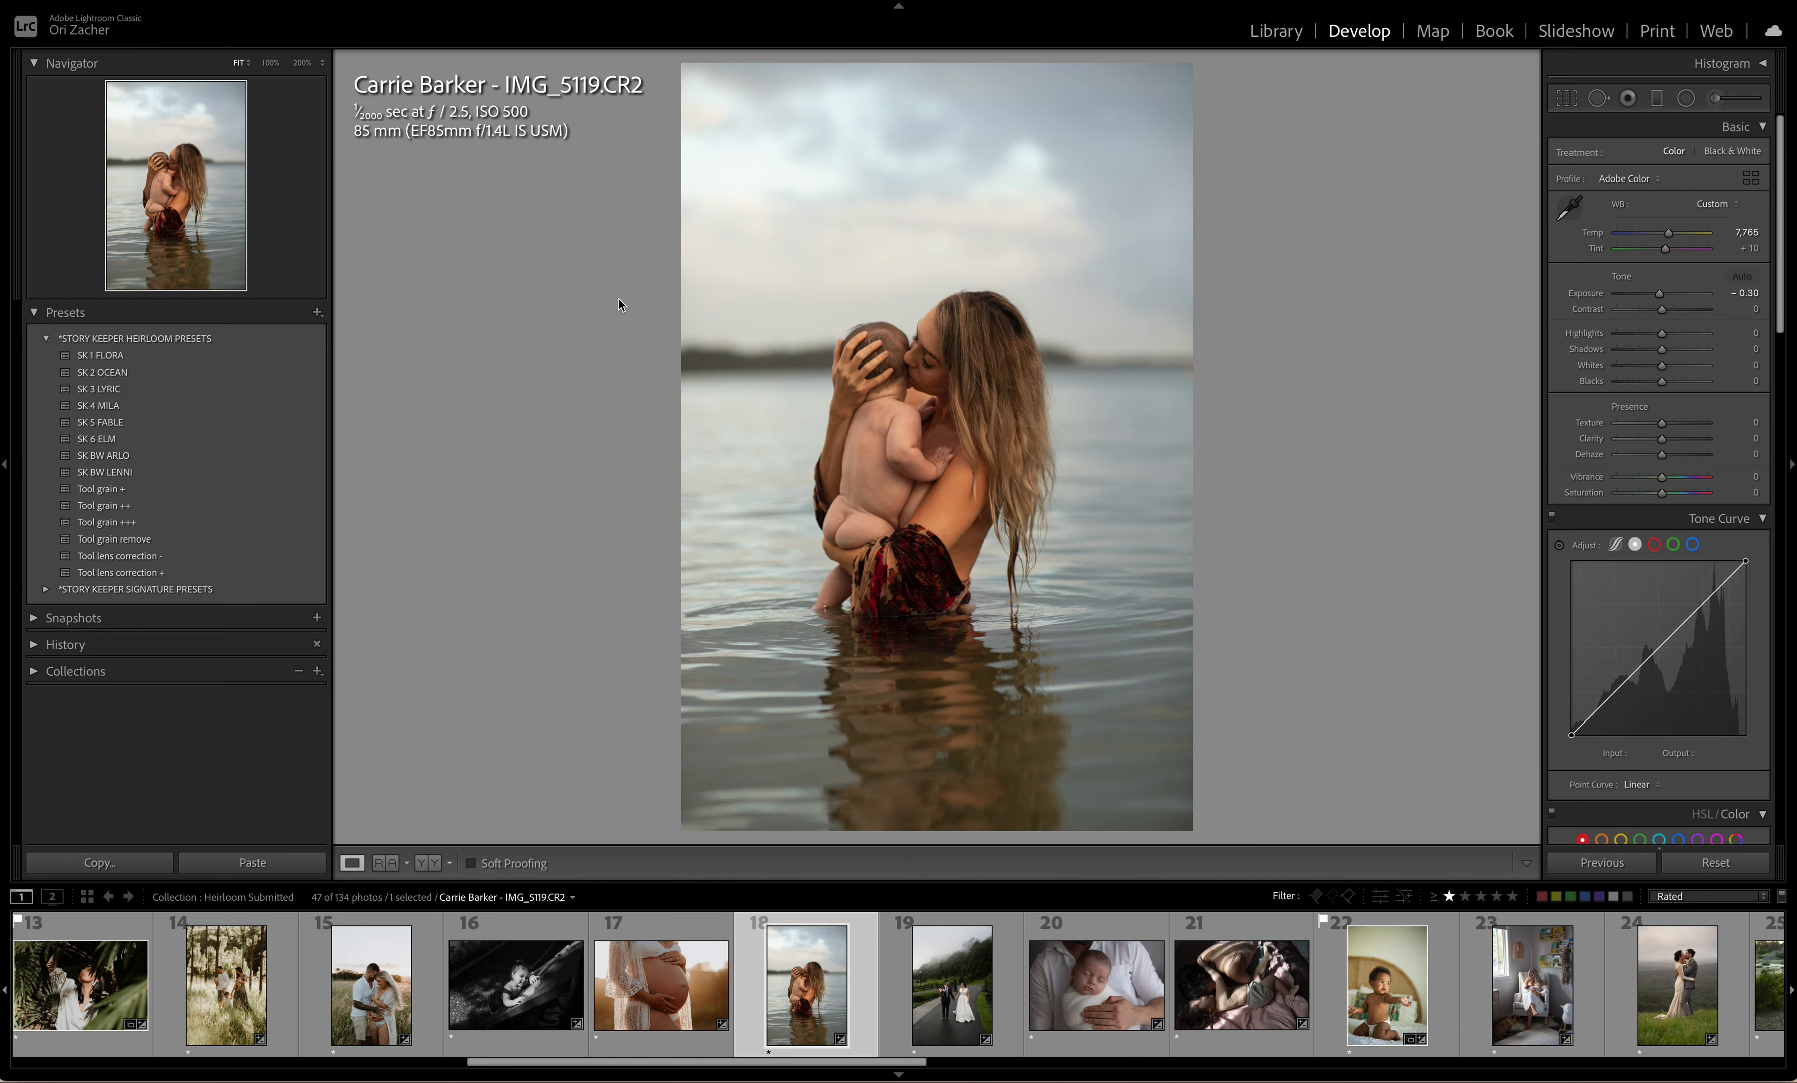
pyautogui.click(106, 373)
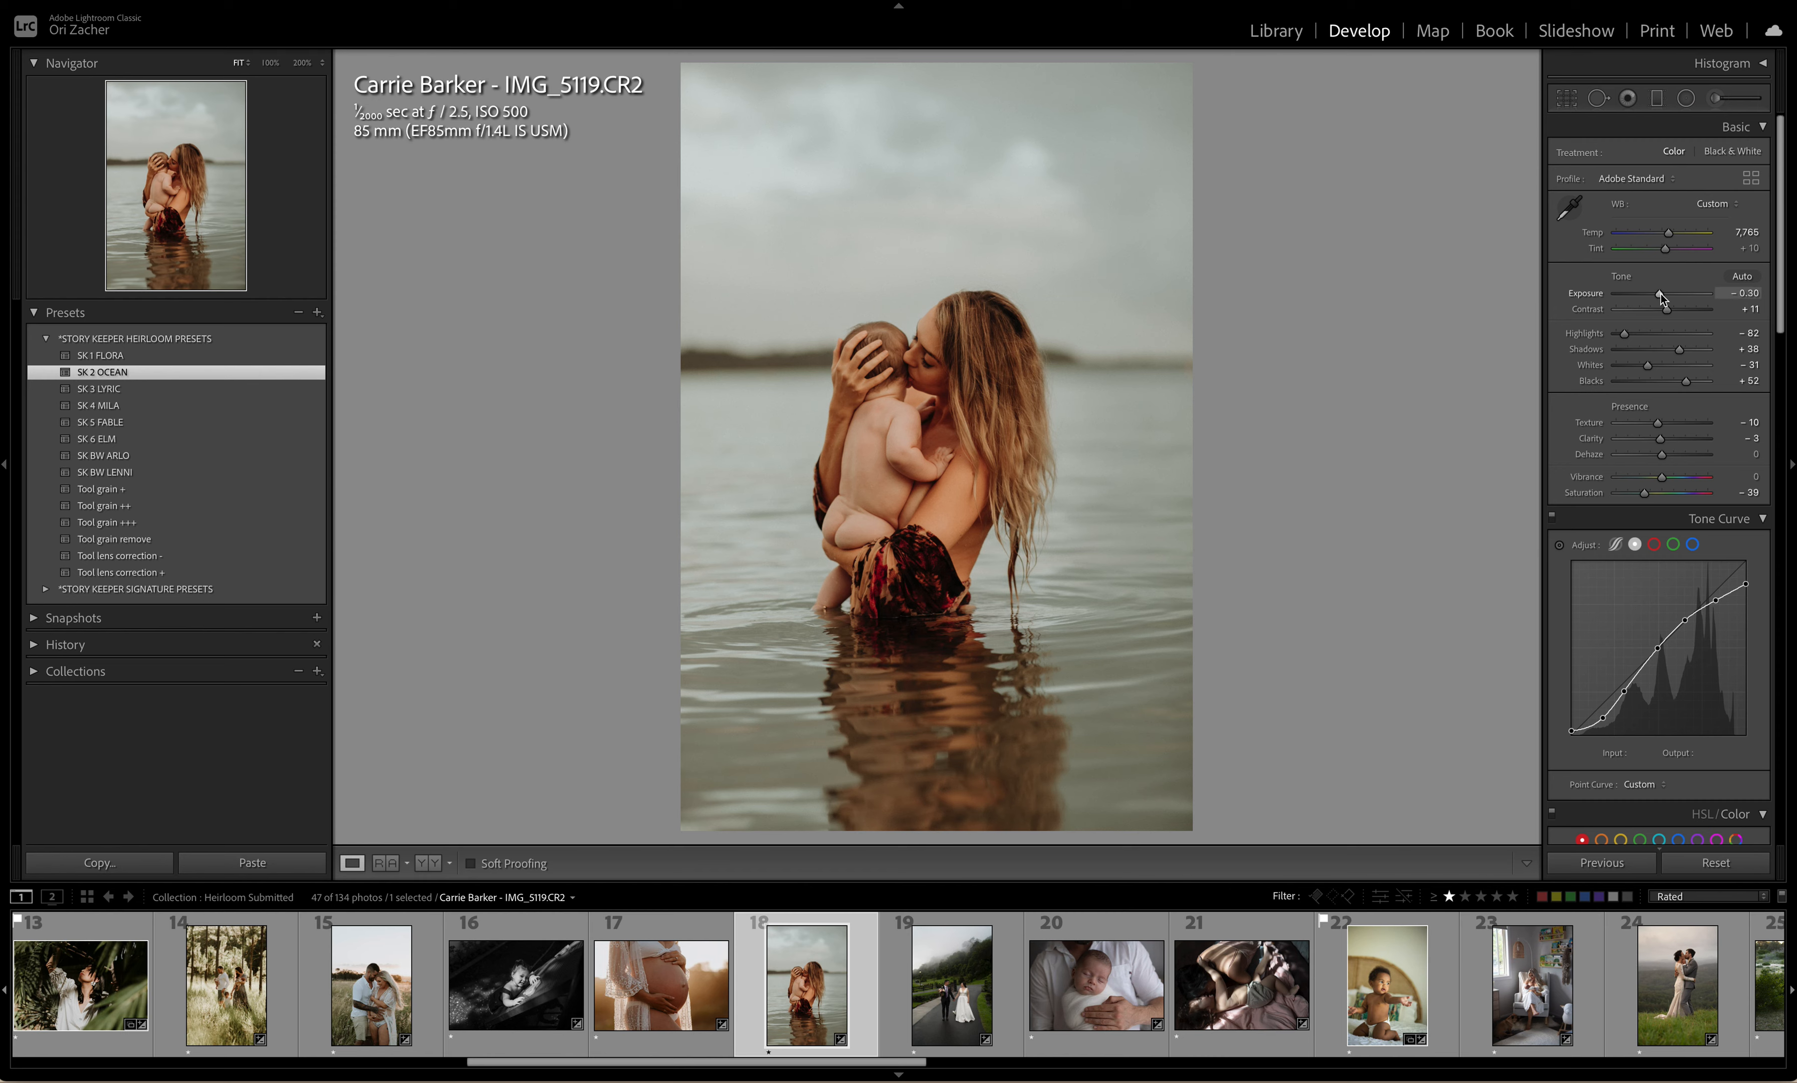
pyautogui.click(1661, 295)
pyautogui.moveTo(1661, 295); pyautogui.dragTo(1661, 296)
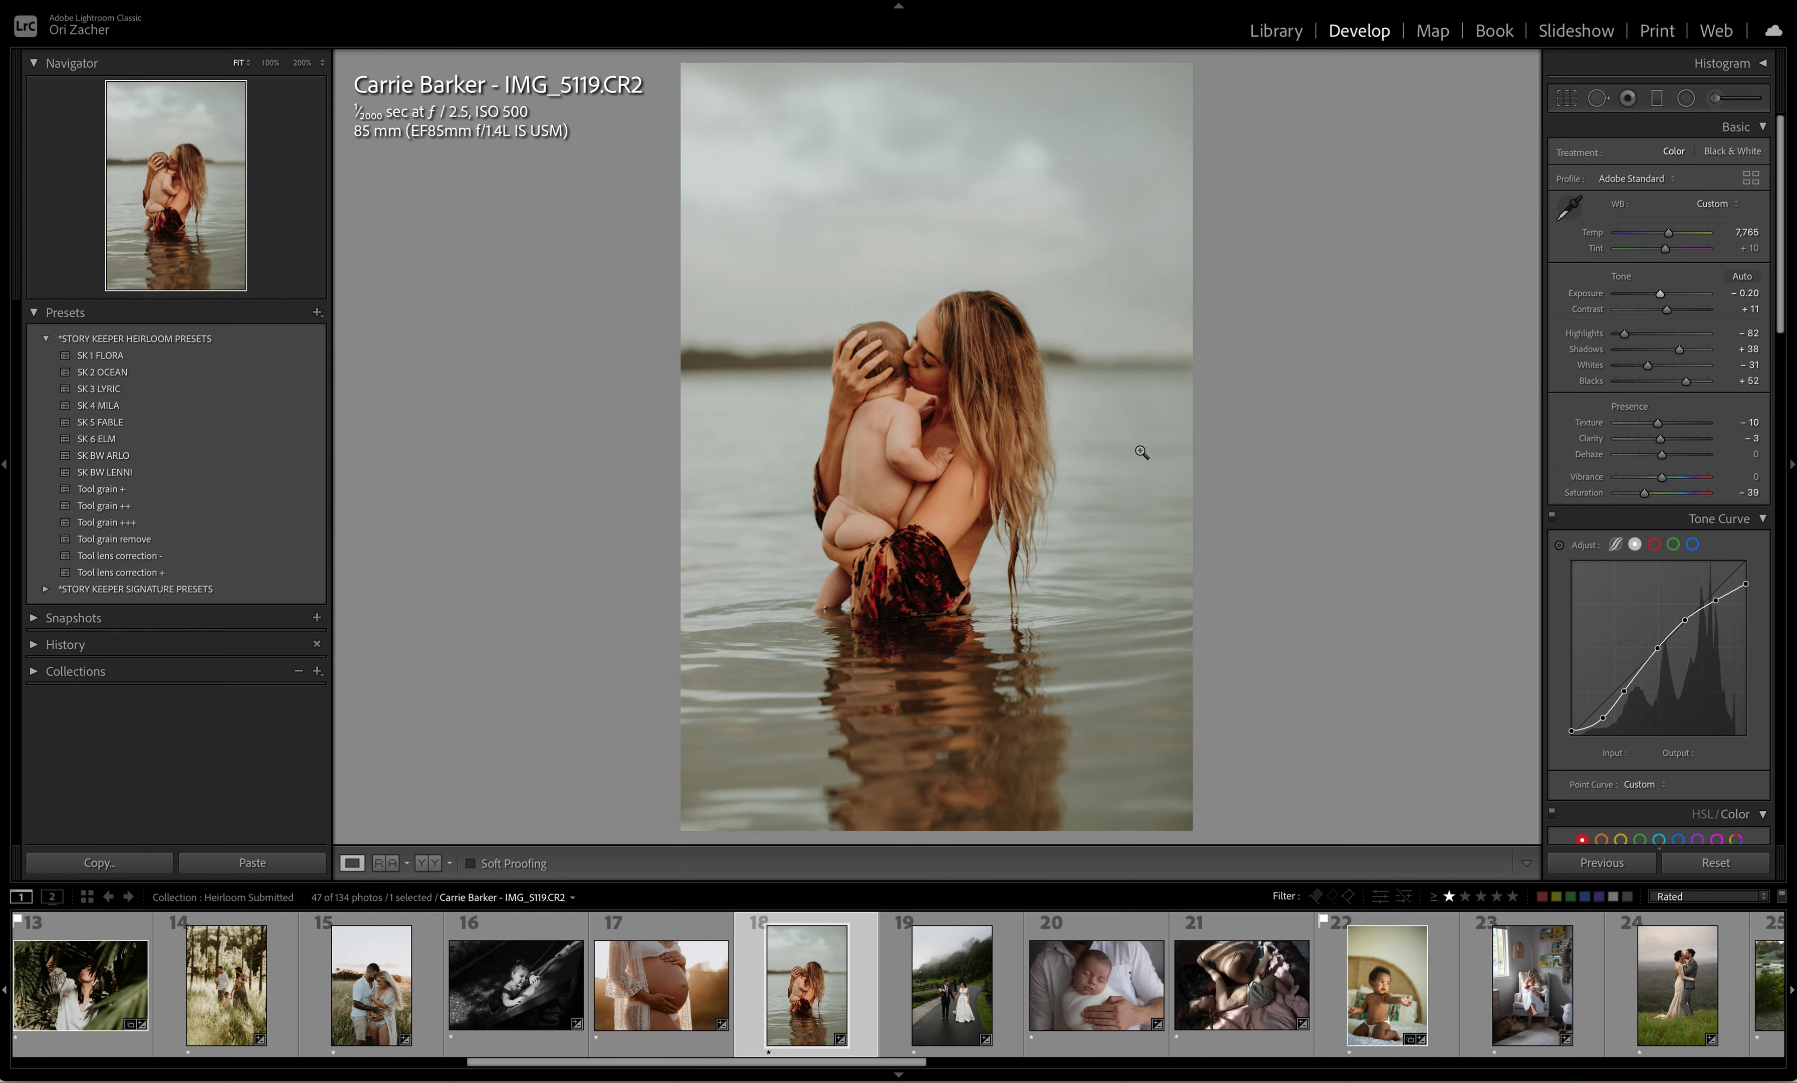
# Step: Move the existing radial filter in IMG_5119 slightly up so that it is centred on the mother and baby
pyautogui.click(1688, 97)
pyautogui.click(939, 461)
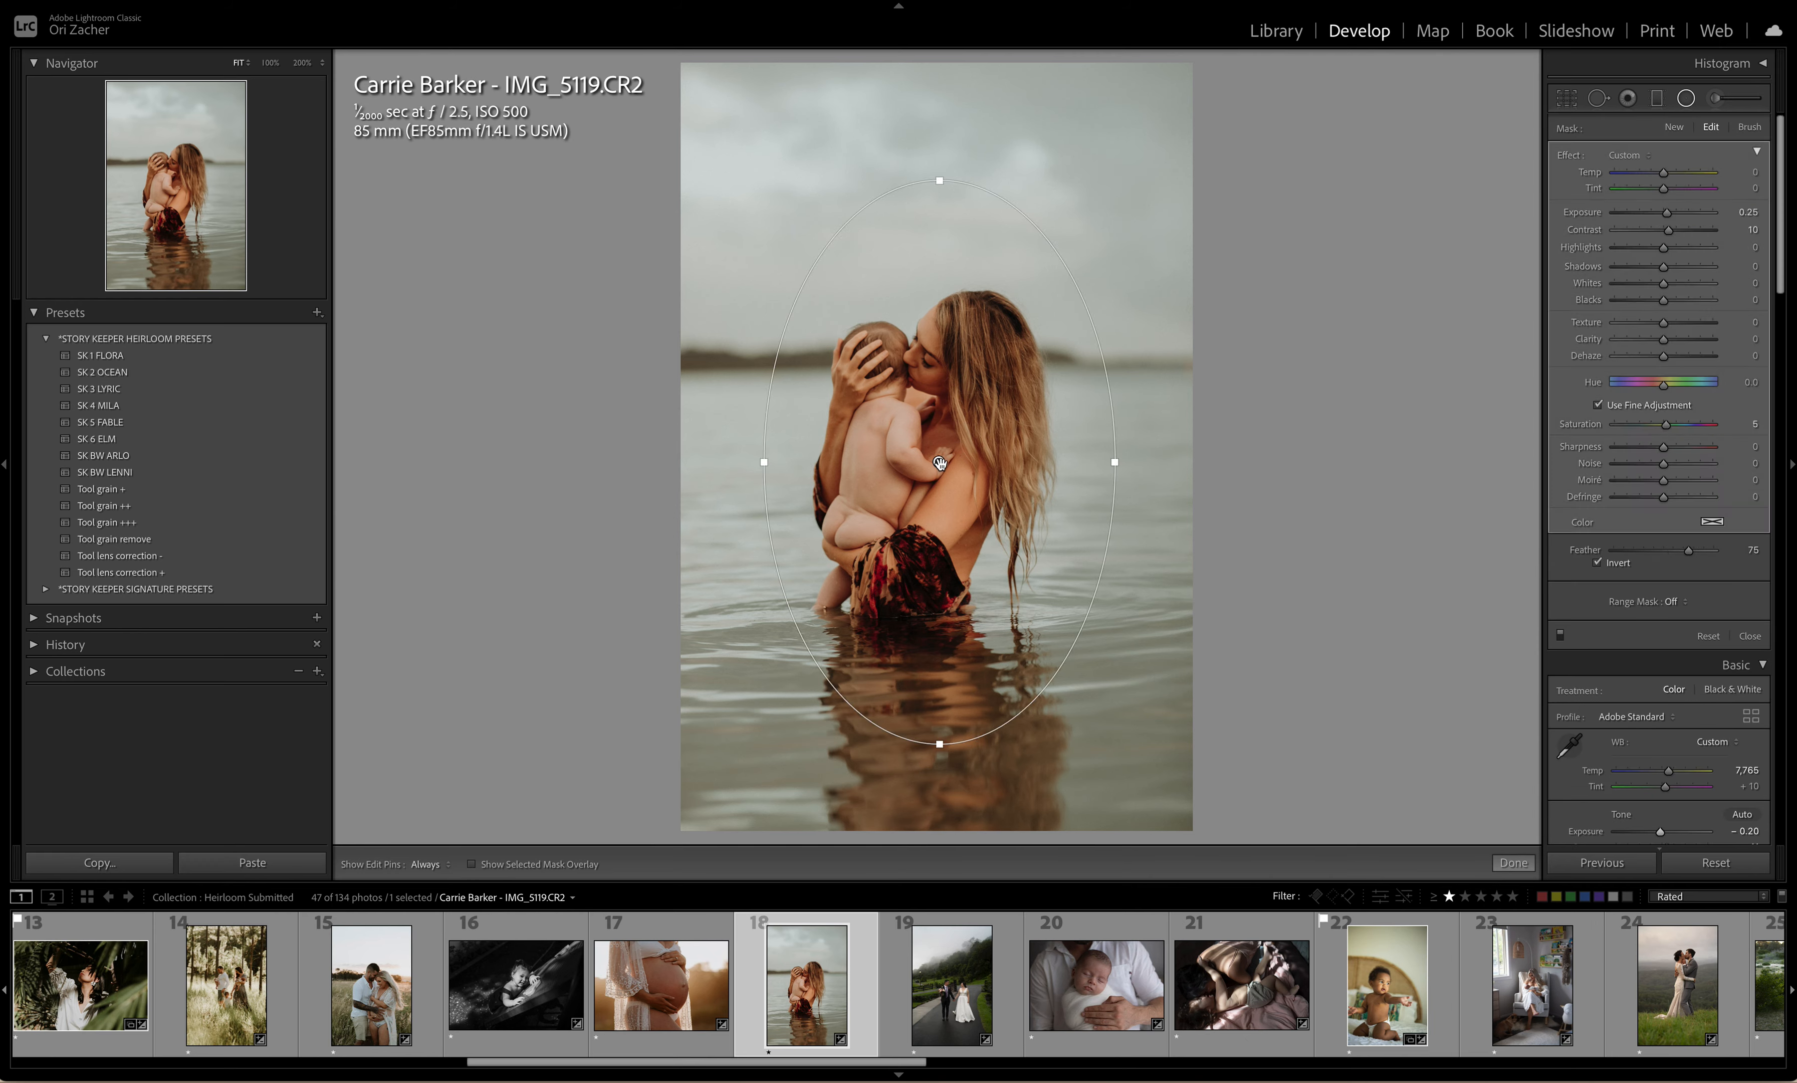
pyautogui.moveTo(931, 457); pyautogui.dragTo(929, 449)
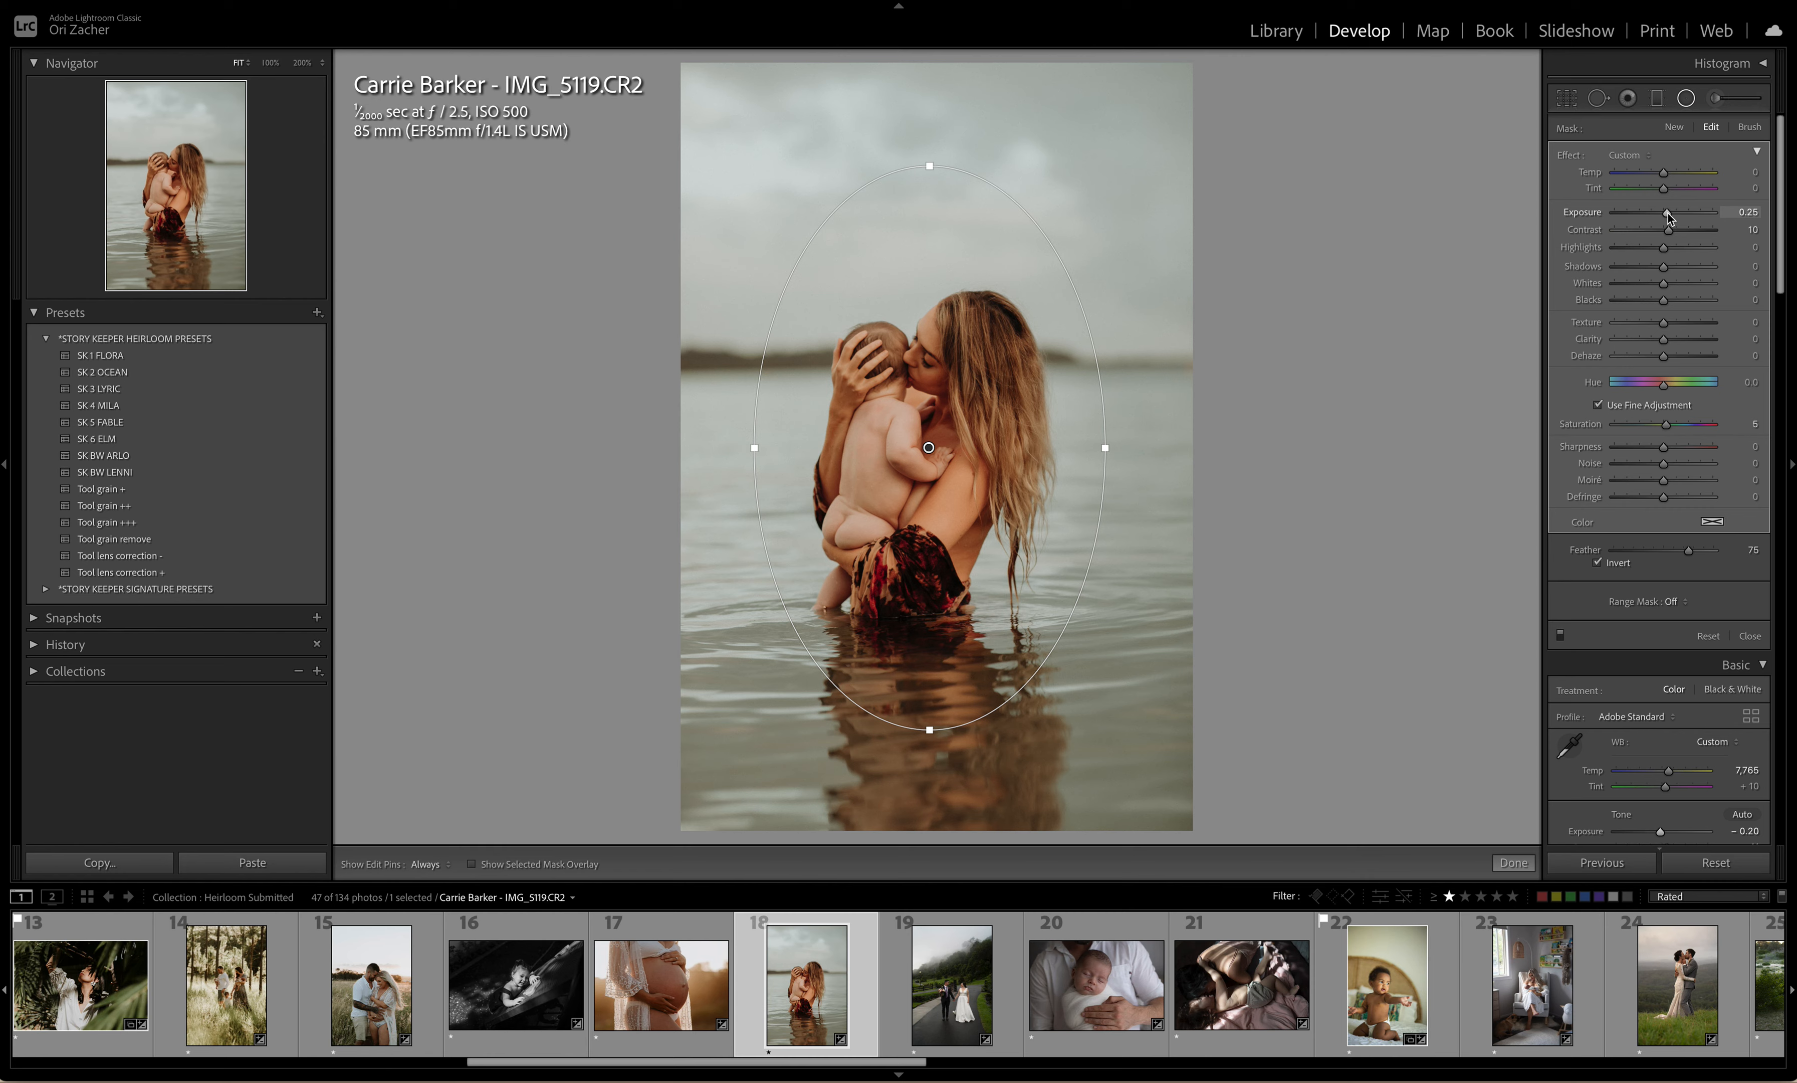
pyautogui.hotkey('shift', 'm')
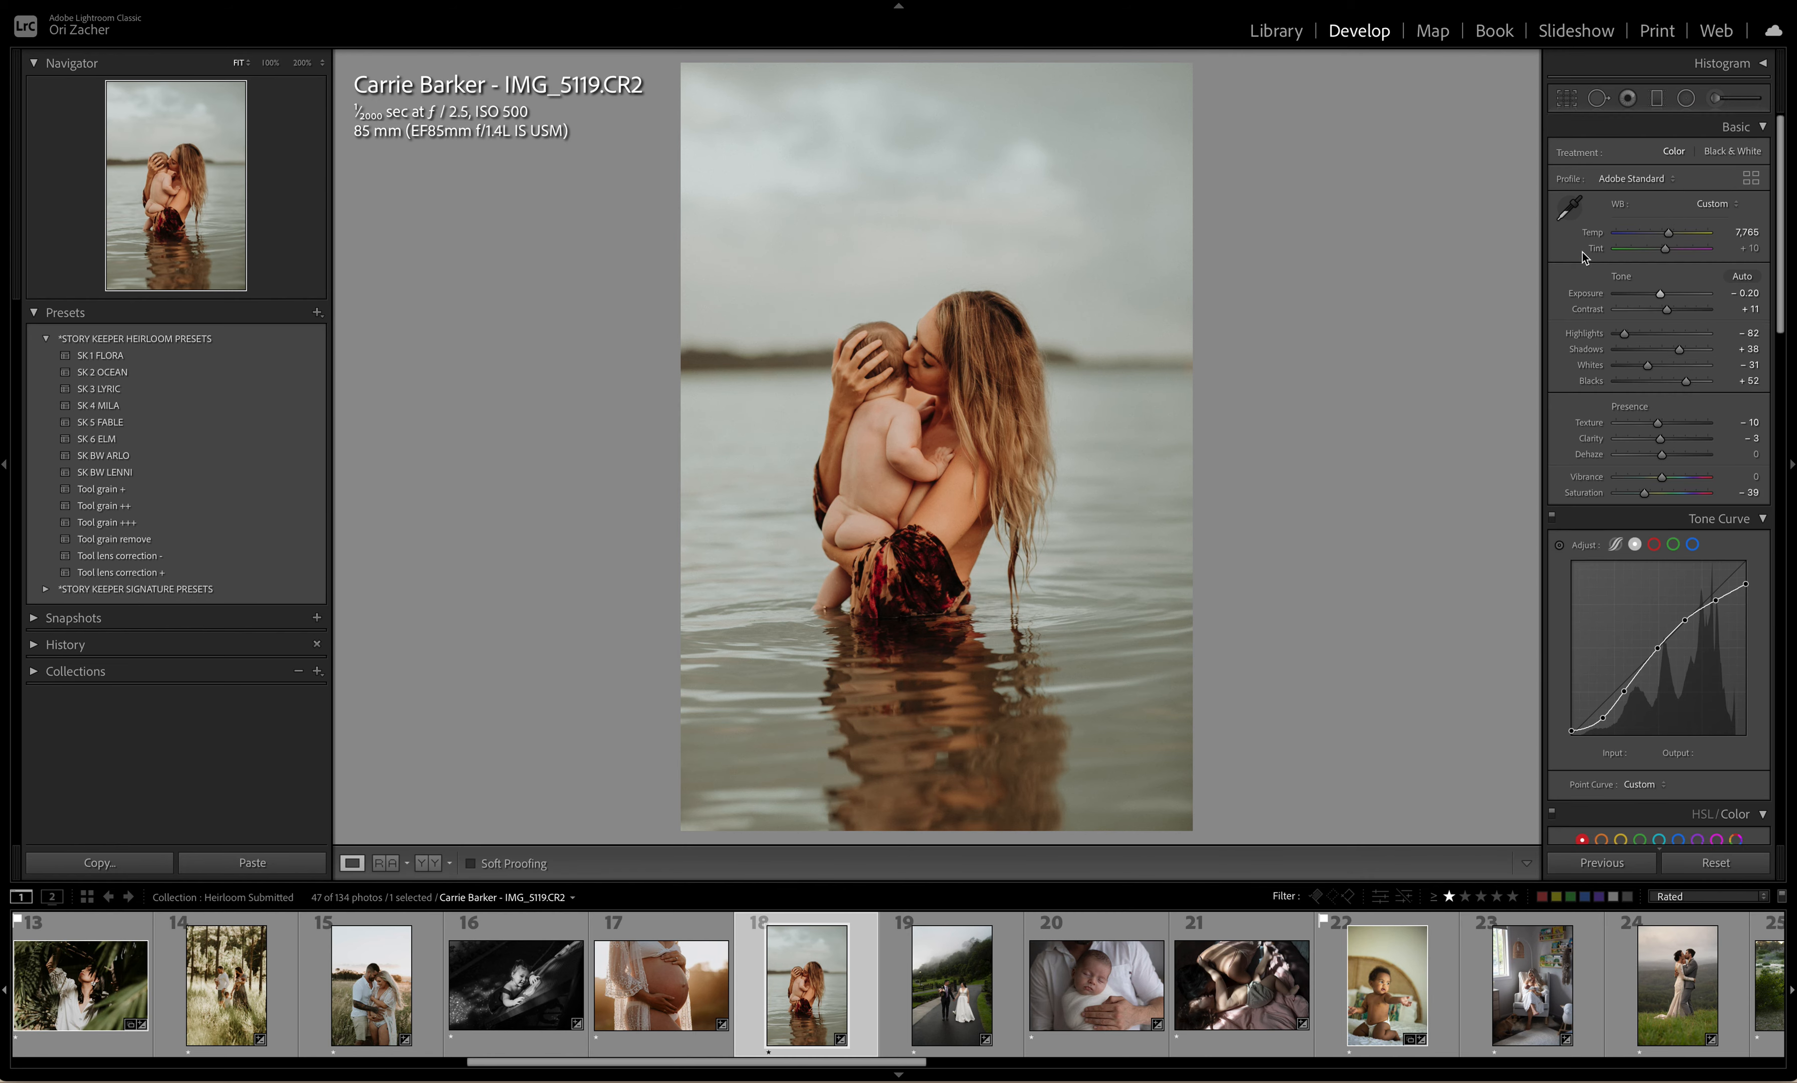
# Step: Apply the SK 5 FABLE preset to the wedding couple on the misty road, with temperature 13,536 and exposure +0.60
pyautogui.click(948, 988)
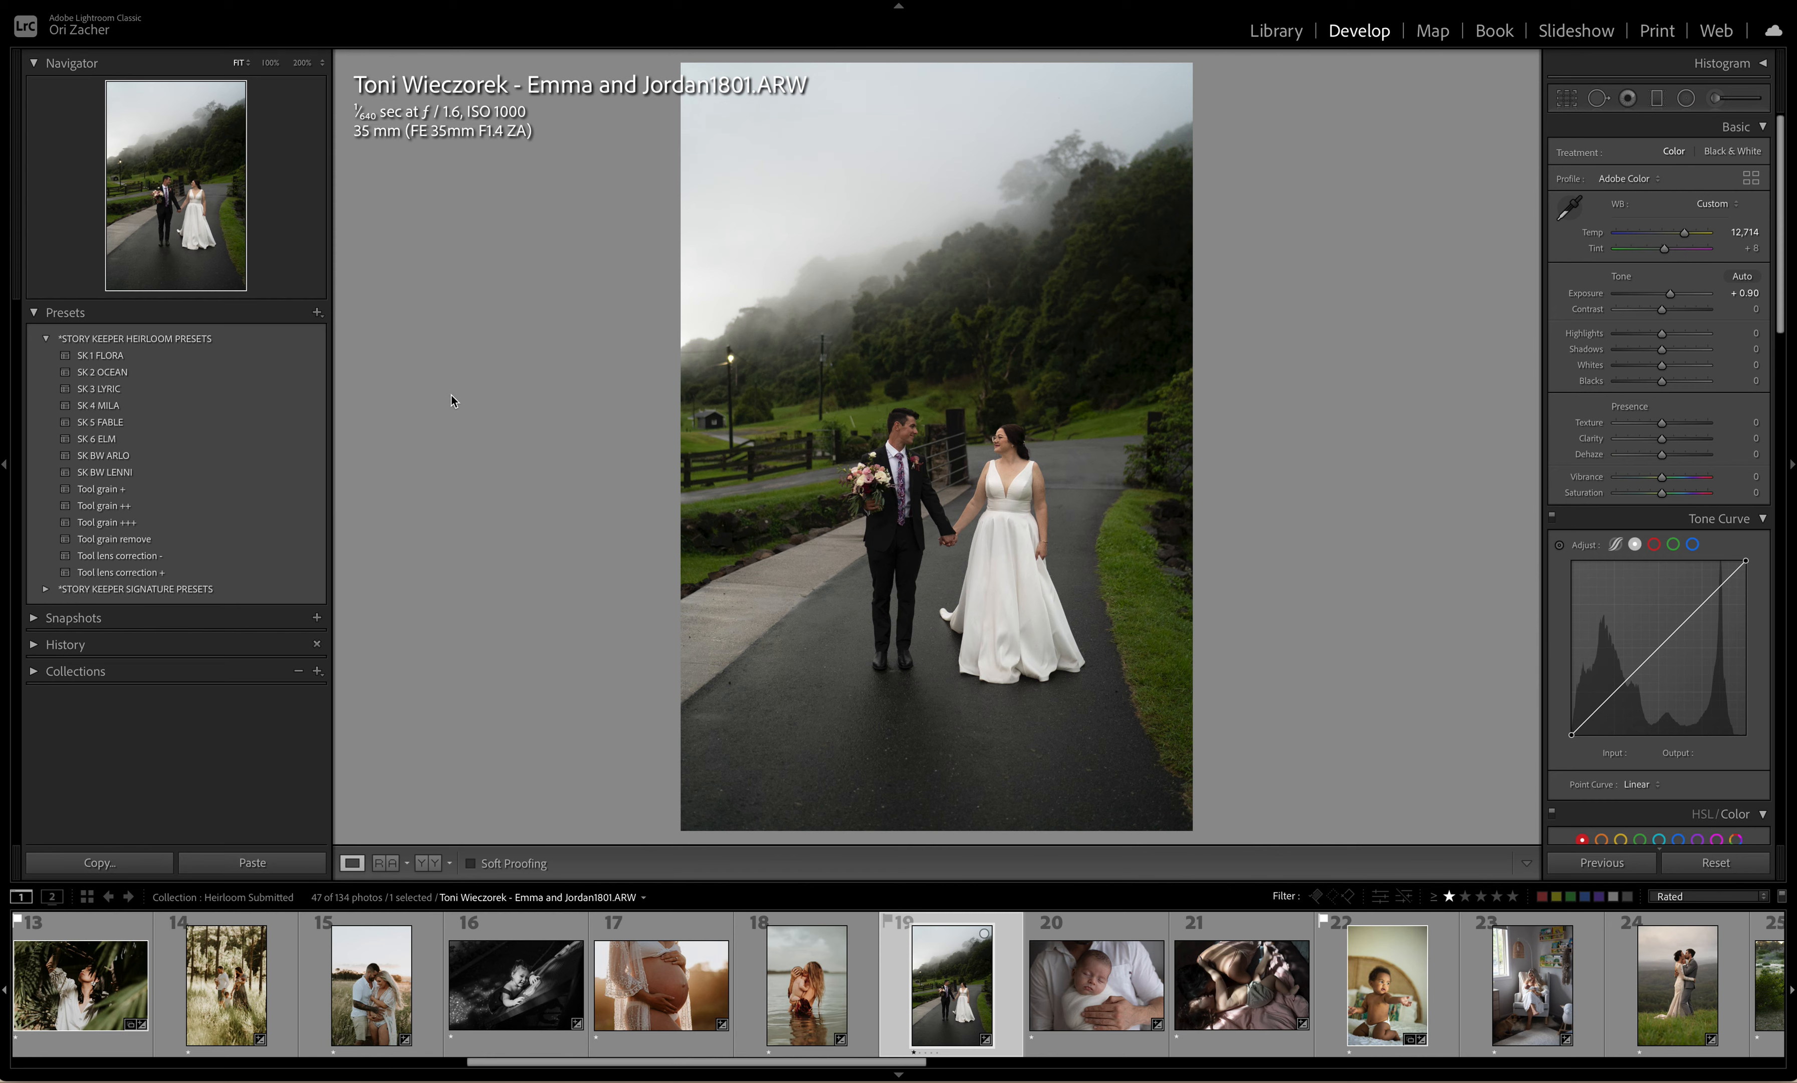
pyautogui.click(118, 428)
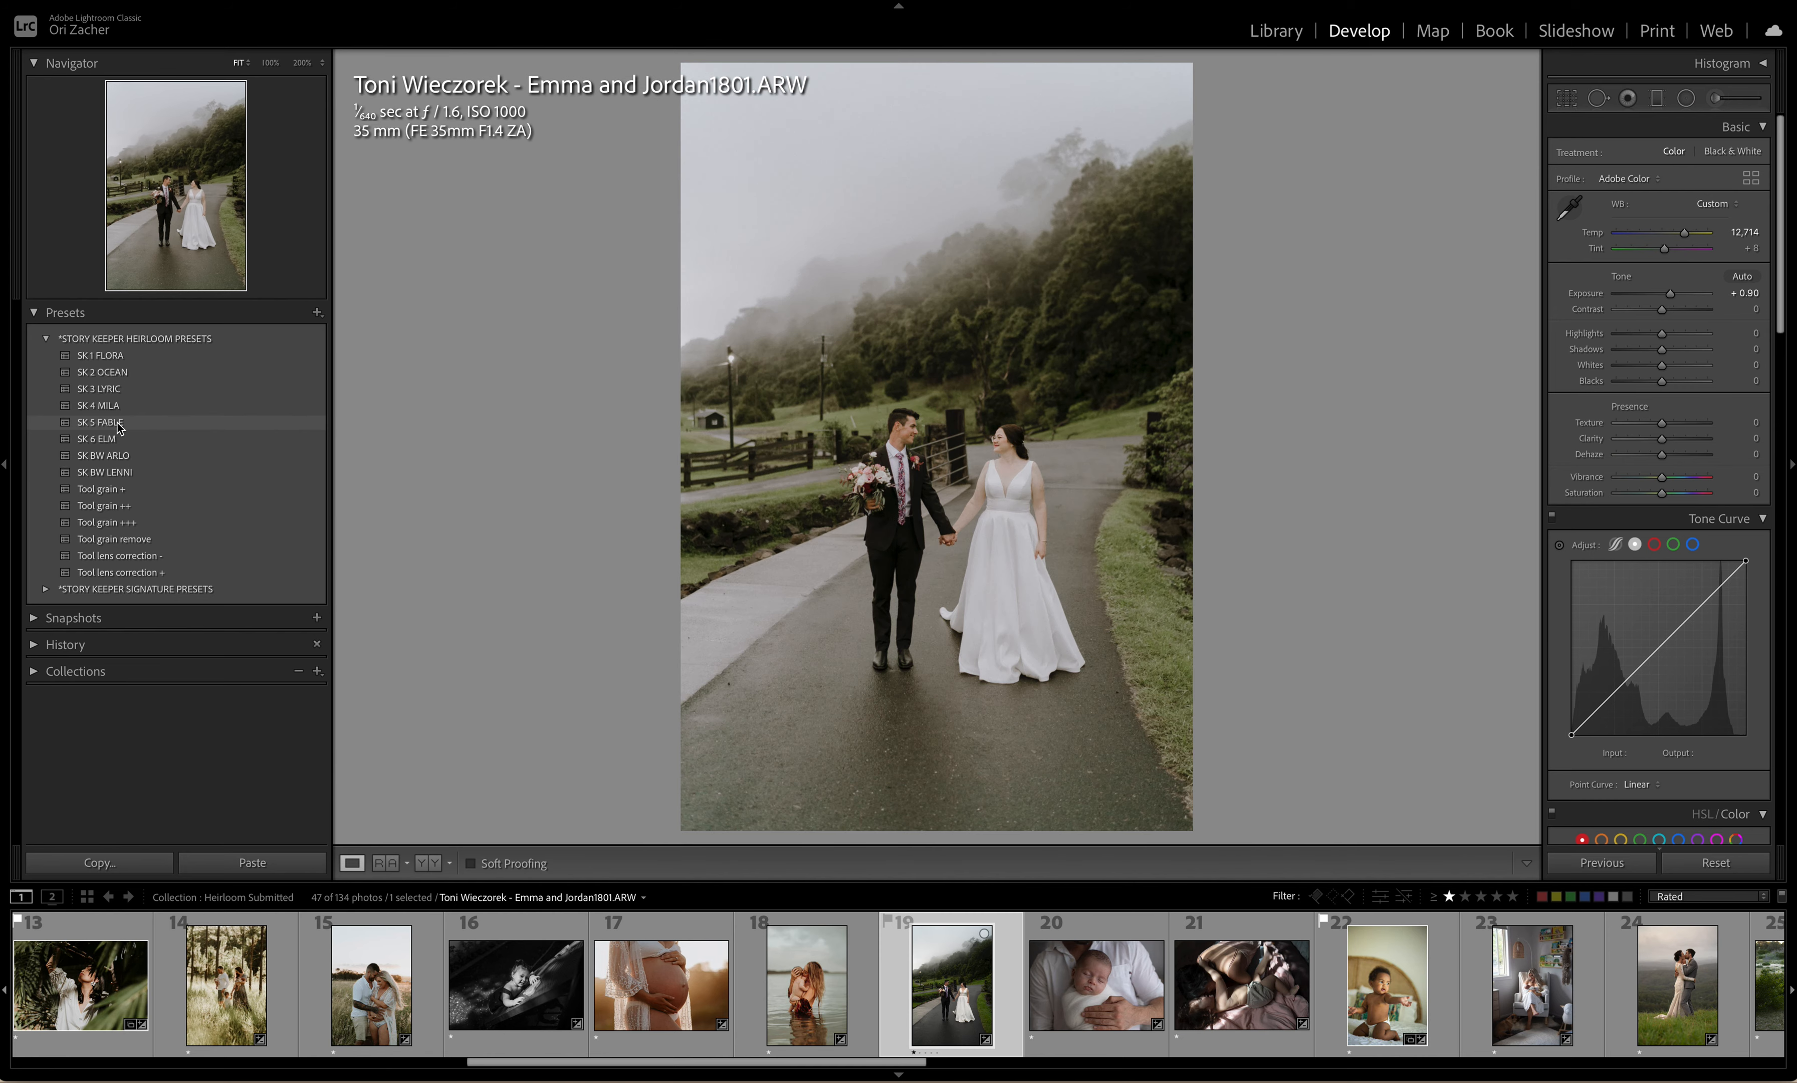
pyautogui.click(125, 429)
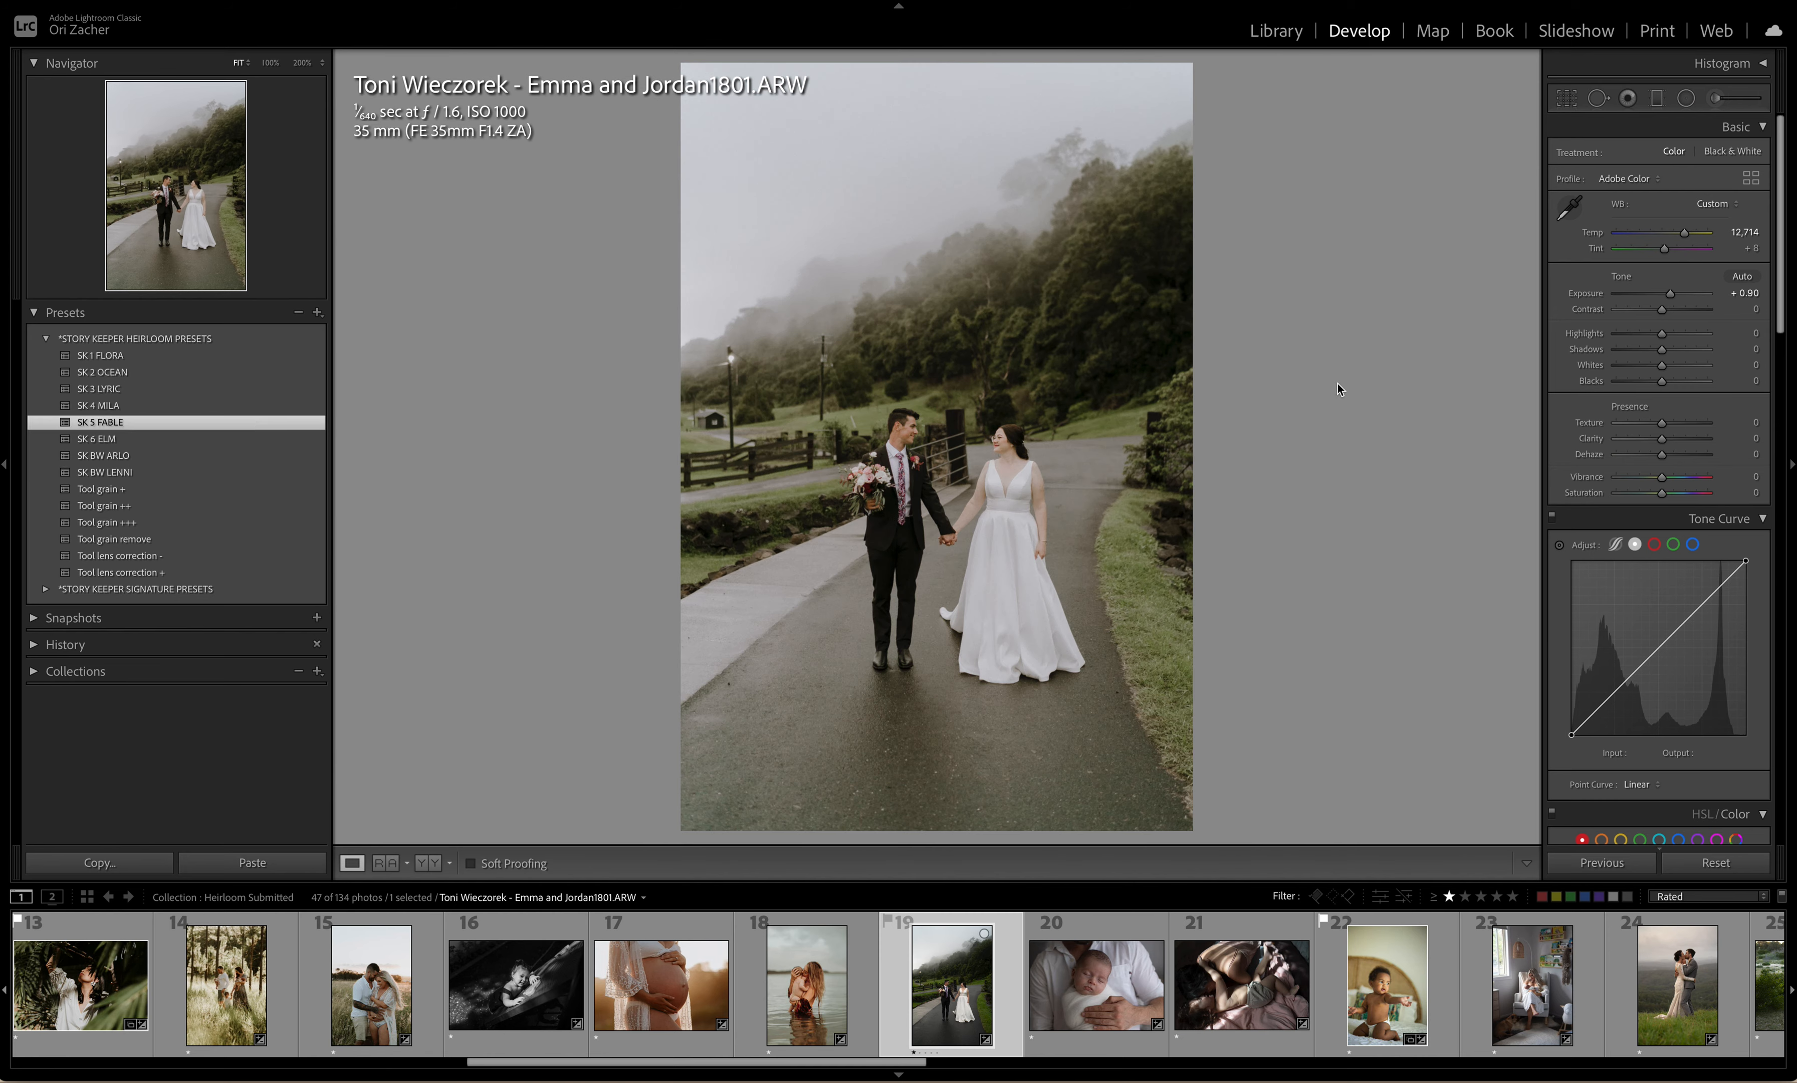
pyautogui.moveTo(1686, 234); pyautogui.dragTo(1670, 297)
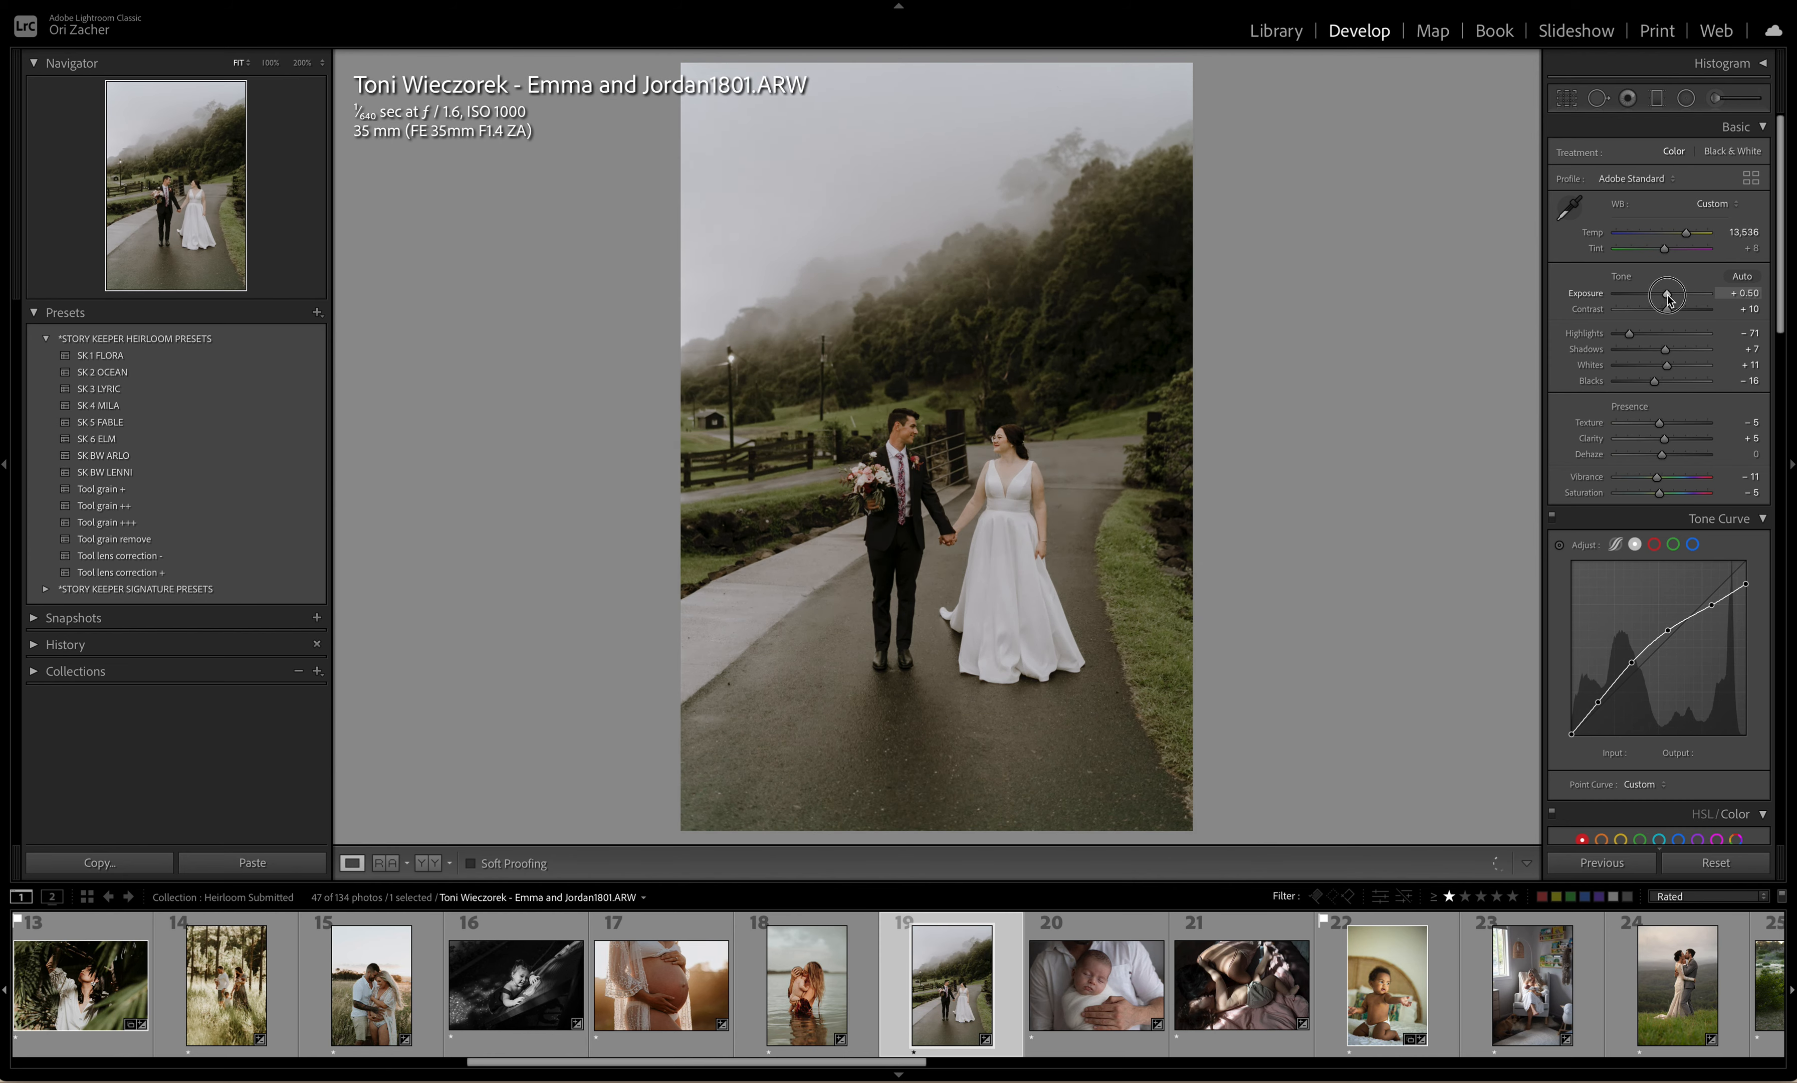
pyautogui.moveTo(1669, 299); pyautogui.dragTo(1671, 296)
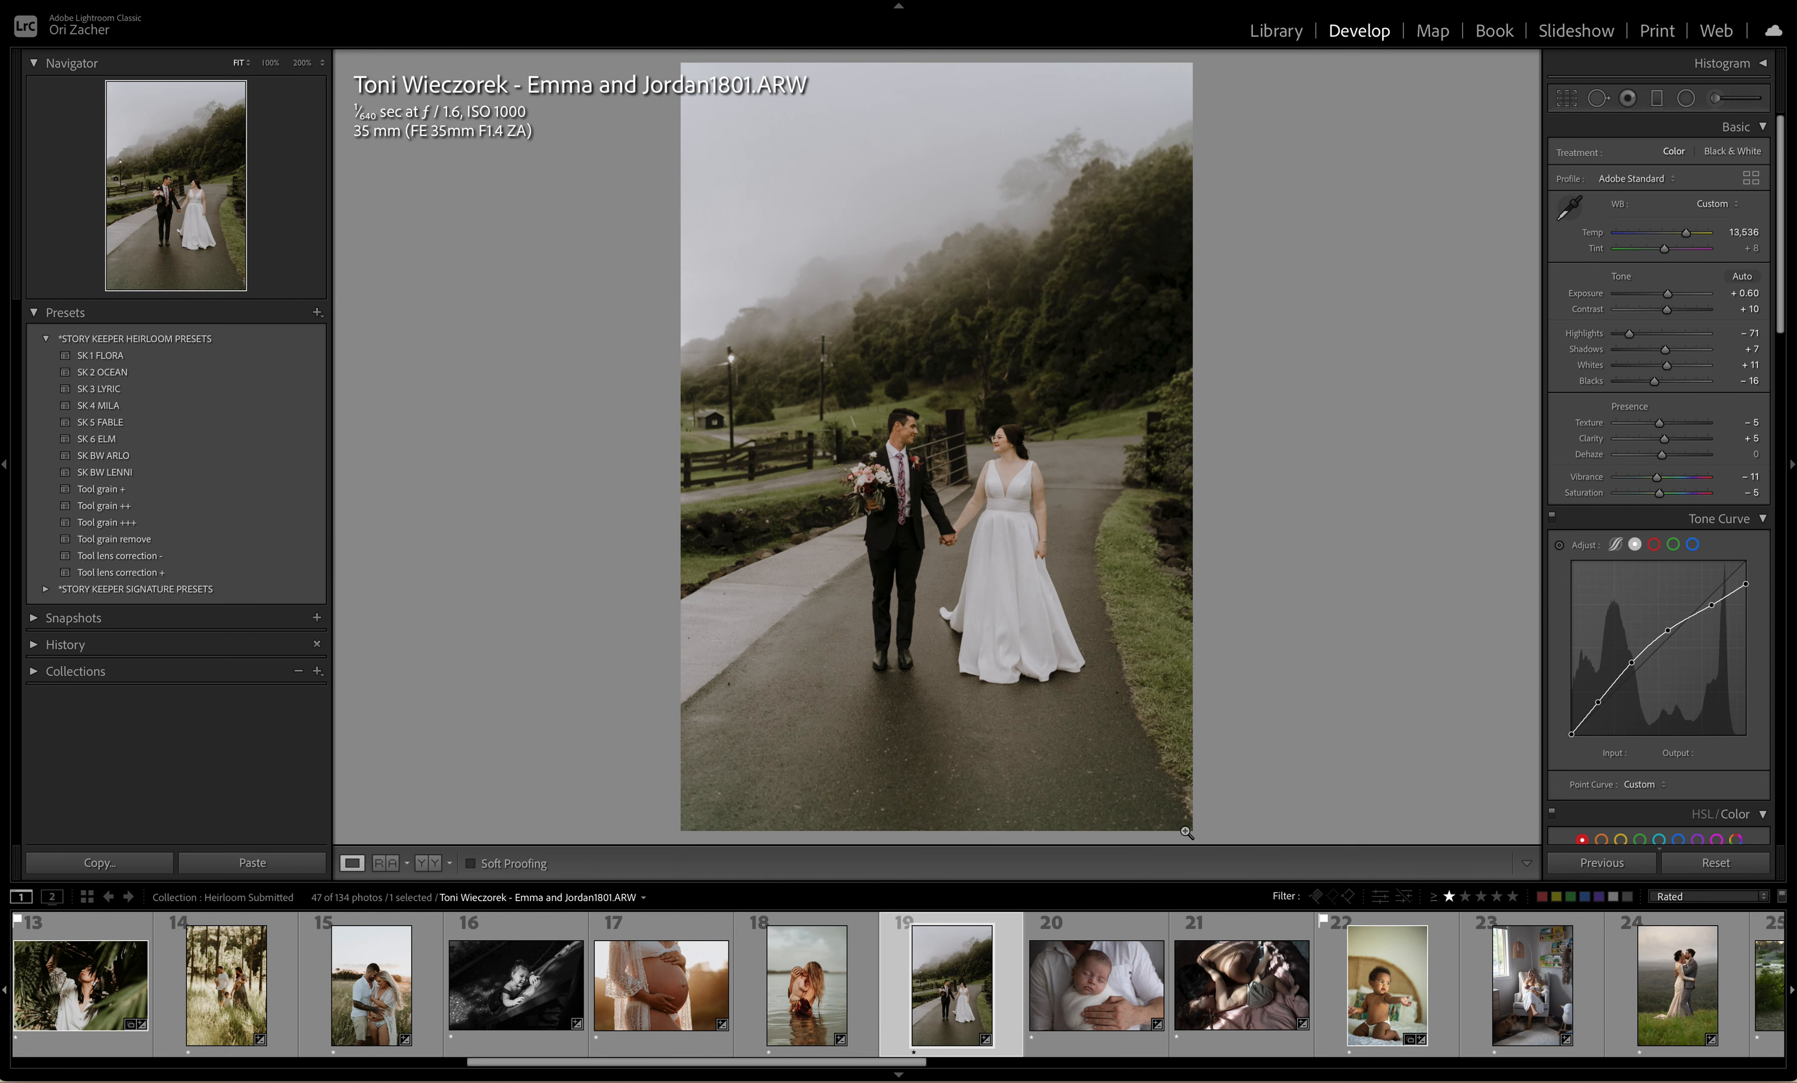
# Step: Try SK 1 FLORA at exposure +0.90 on 0I8A4684, the swaddled newborn, and replace it with SK 3 LYRIC at exposure +0.55
pyautogui.click(1092, 1000)
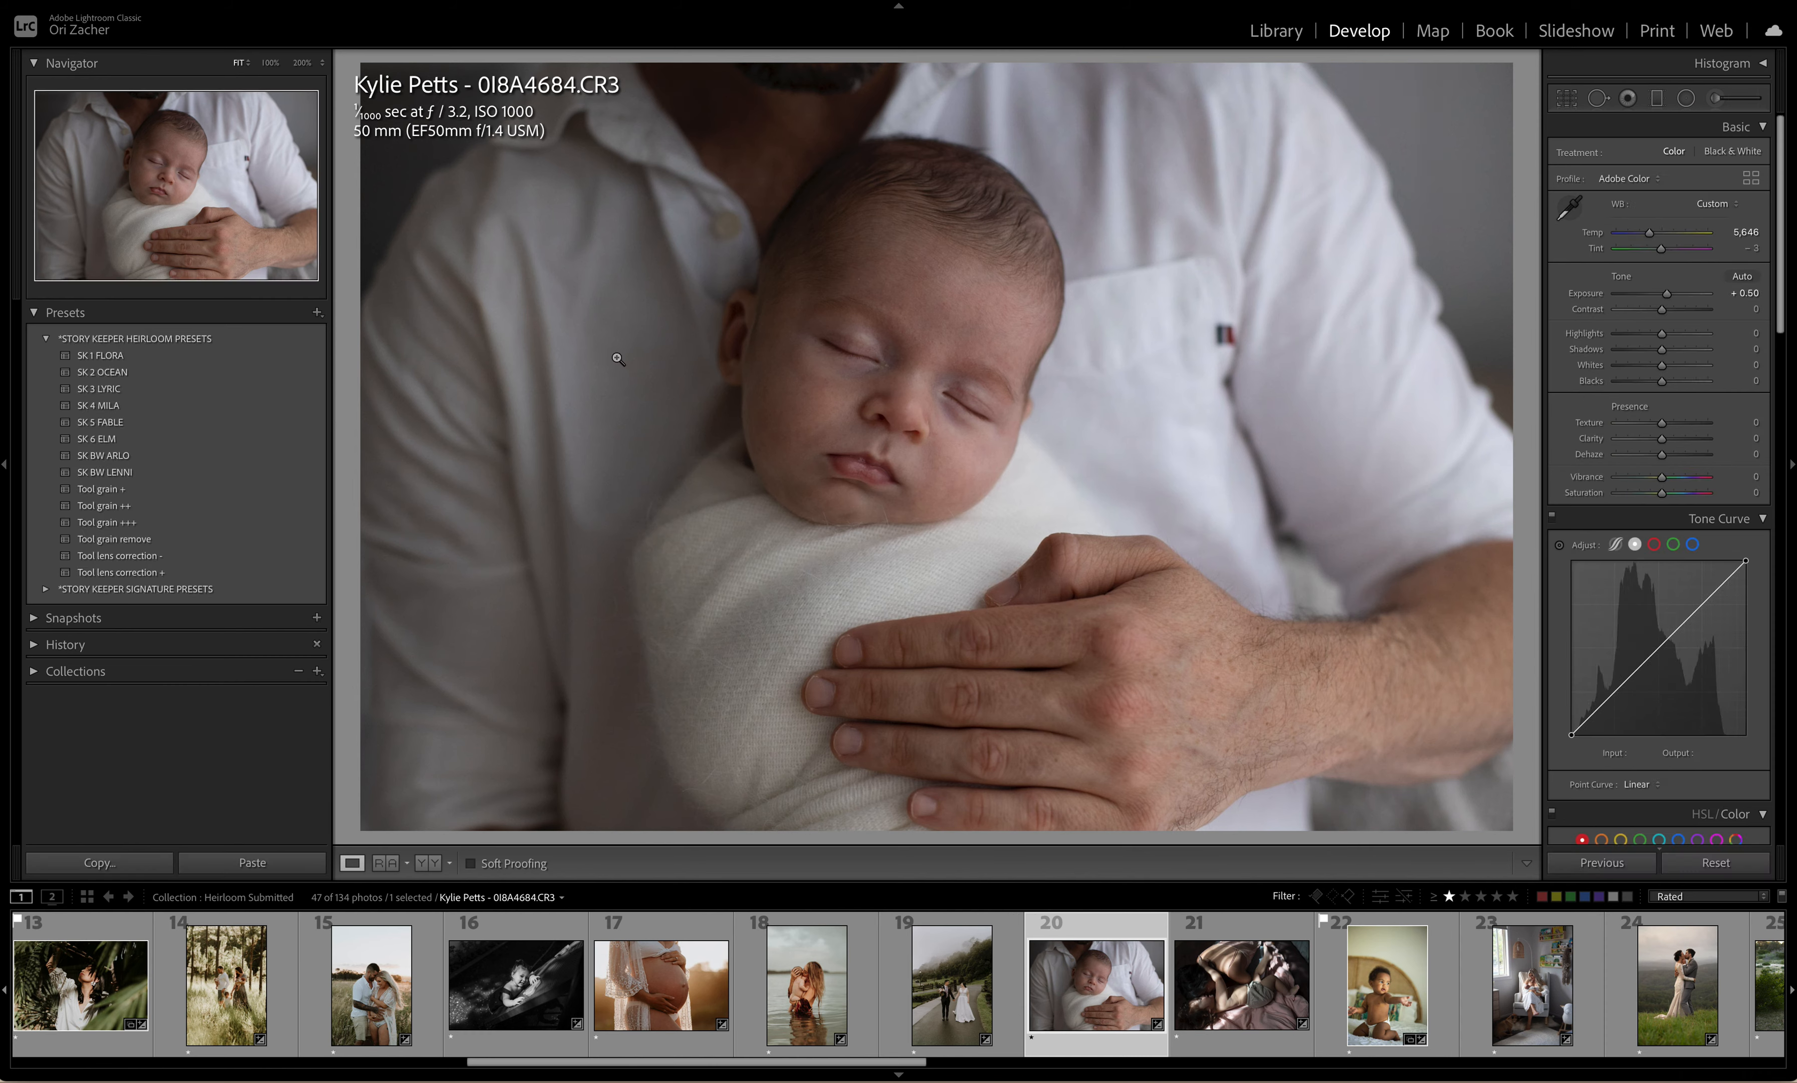
pyautogui.click(167, 356)
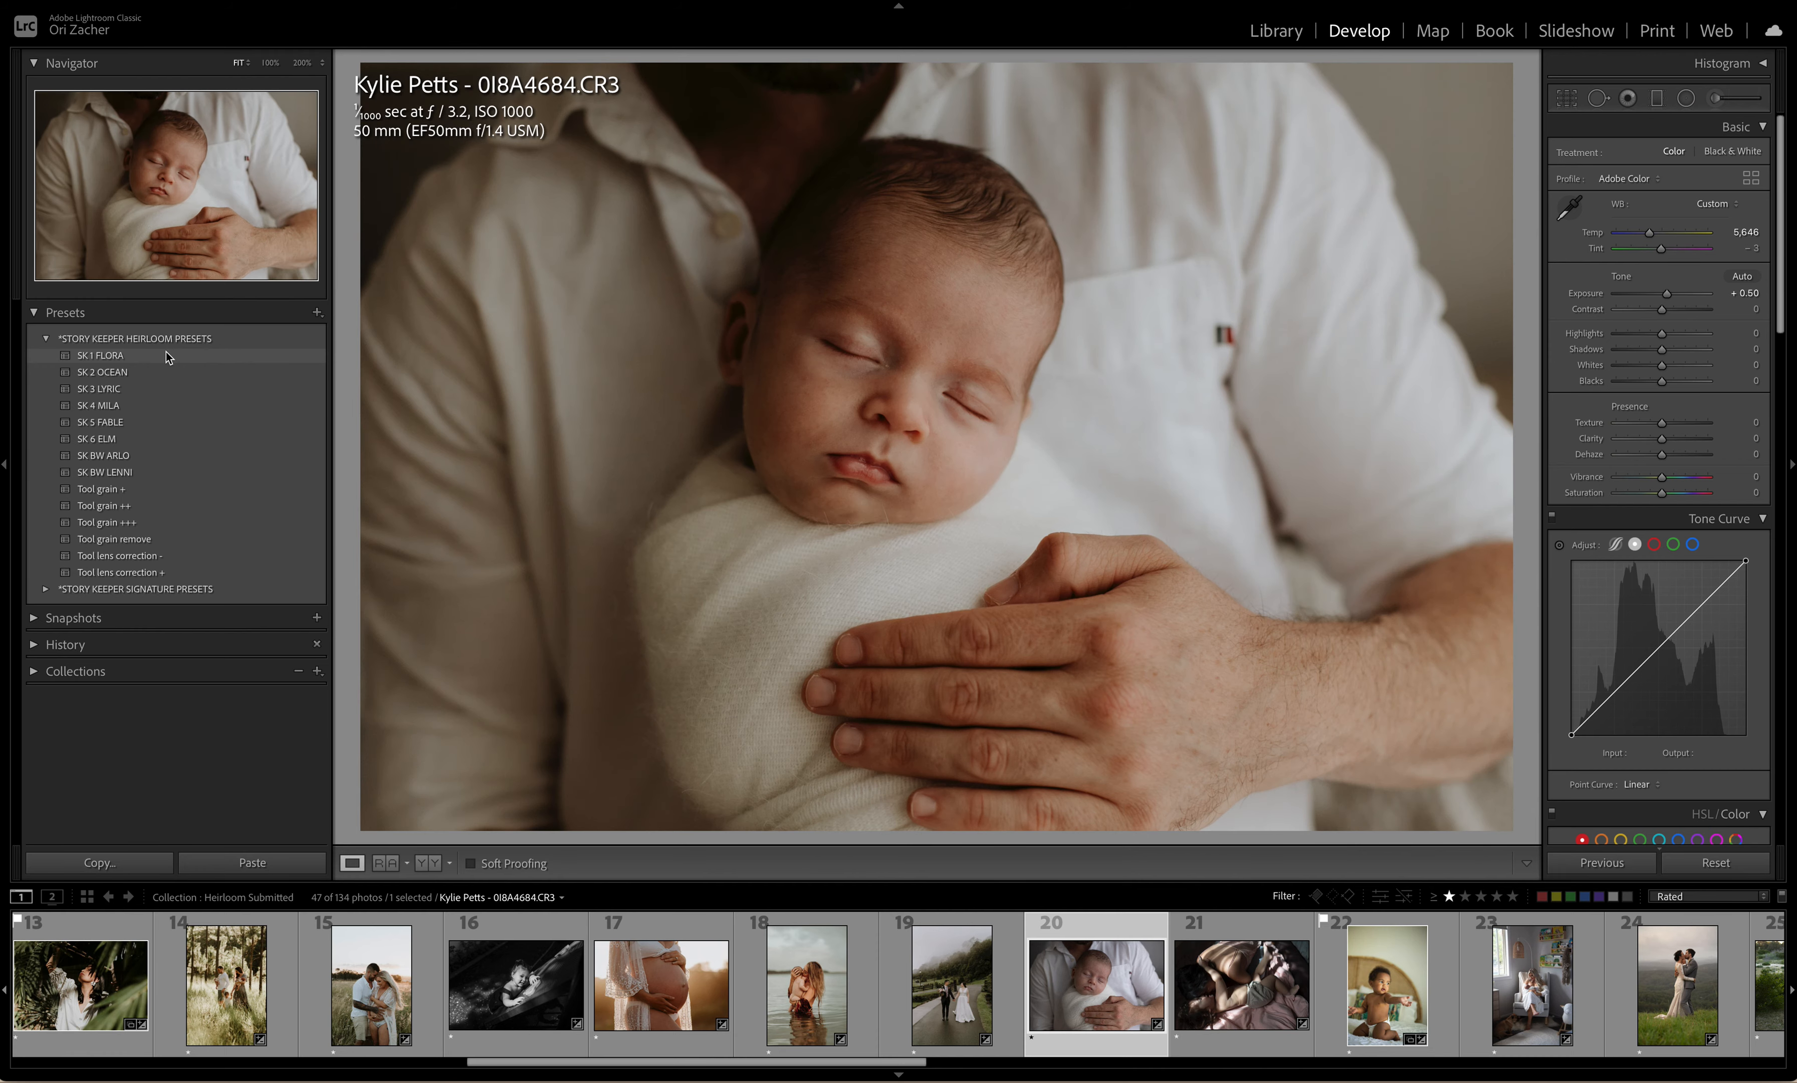
pyautogui.click(167, 356)
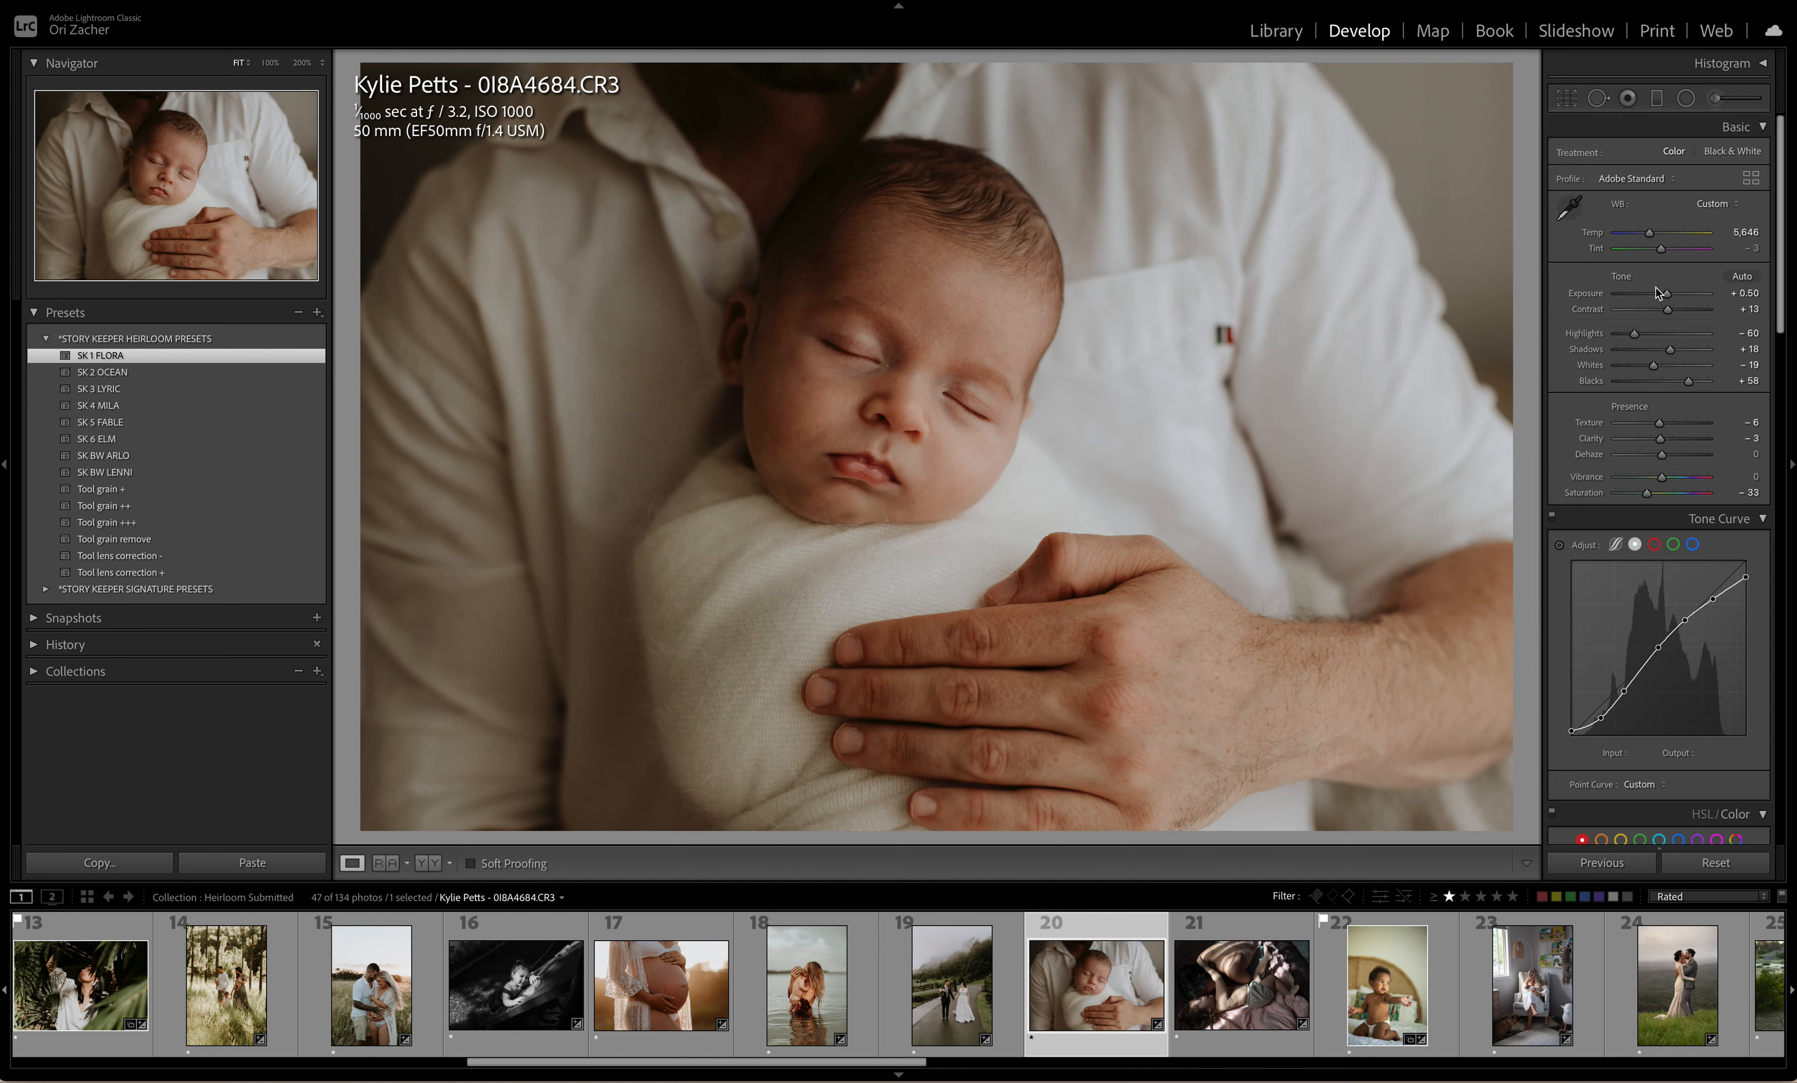
pyautogui.moveTo(1667, 294); pyautogui.dragTo(1671, 298)
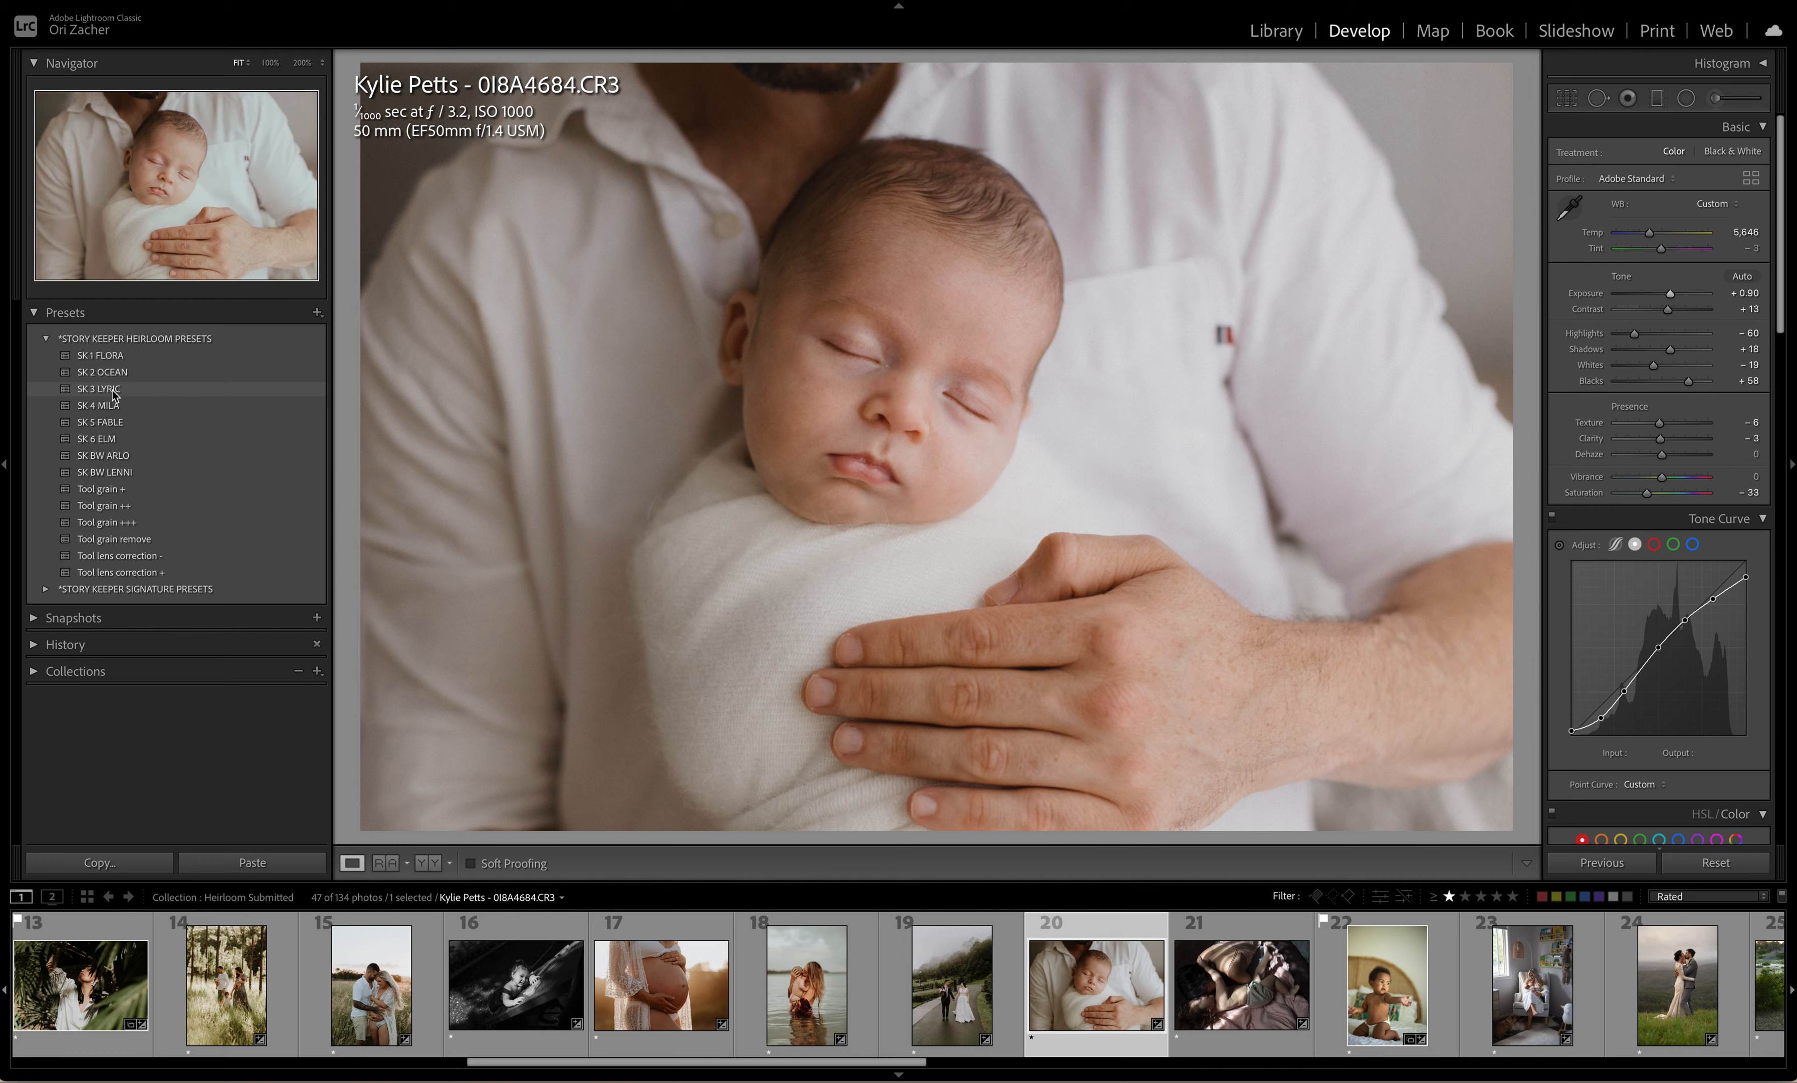
pyautogui.click(114, 392)
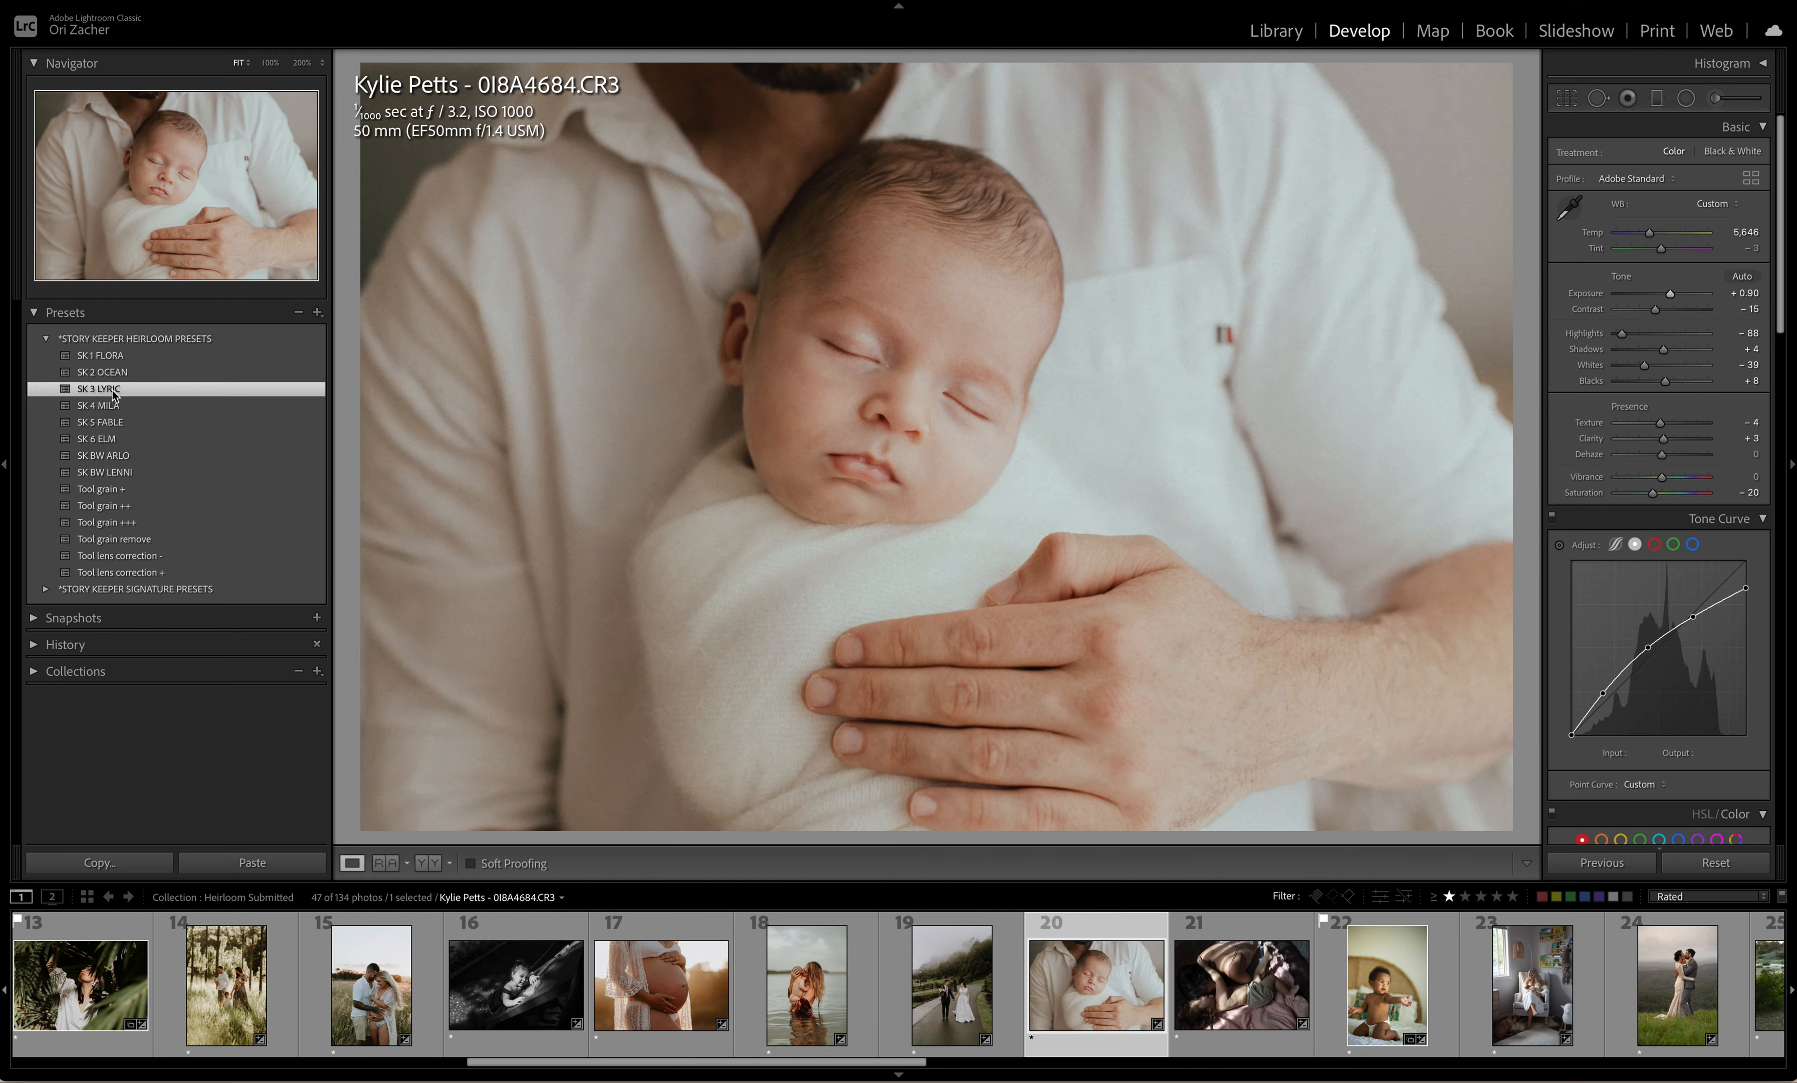
pyautogui.moveTo(1671, 299); pyautogui.dragTo(1668, 300)
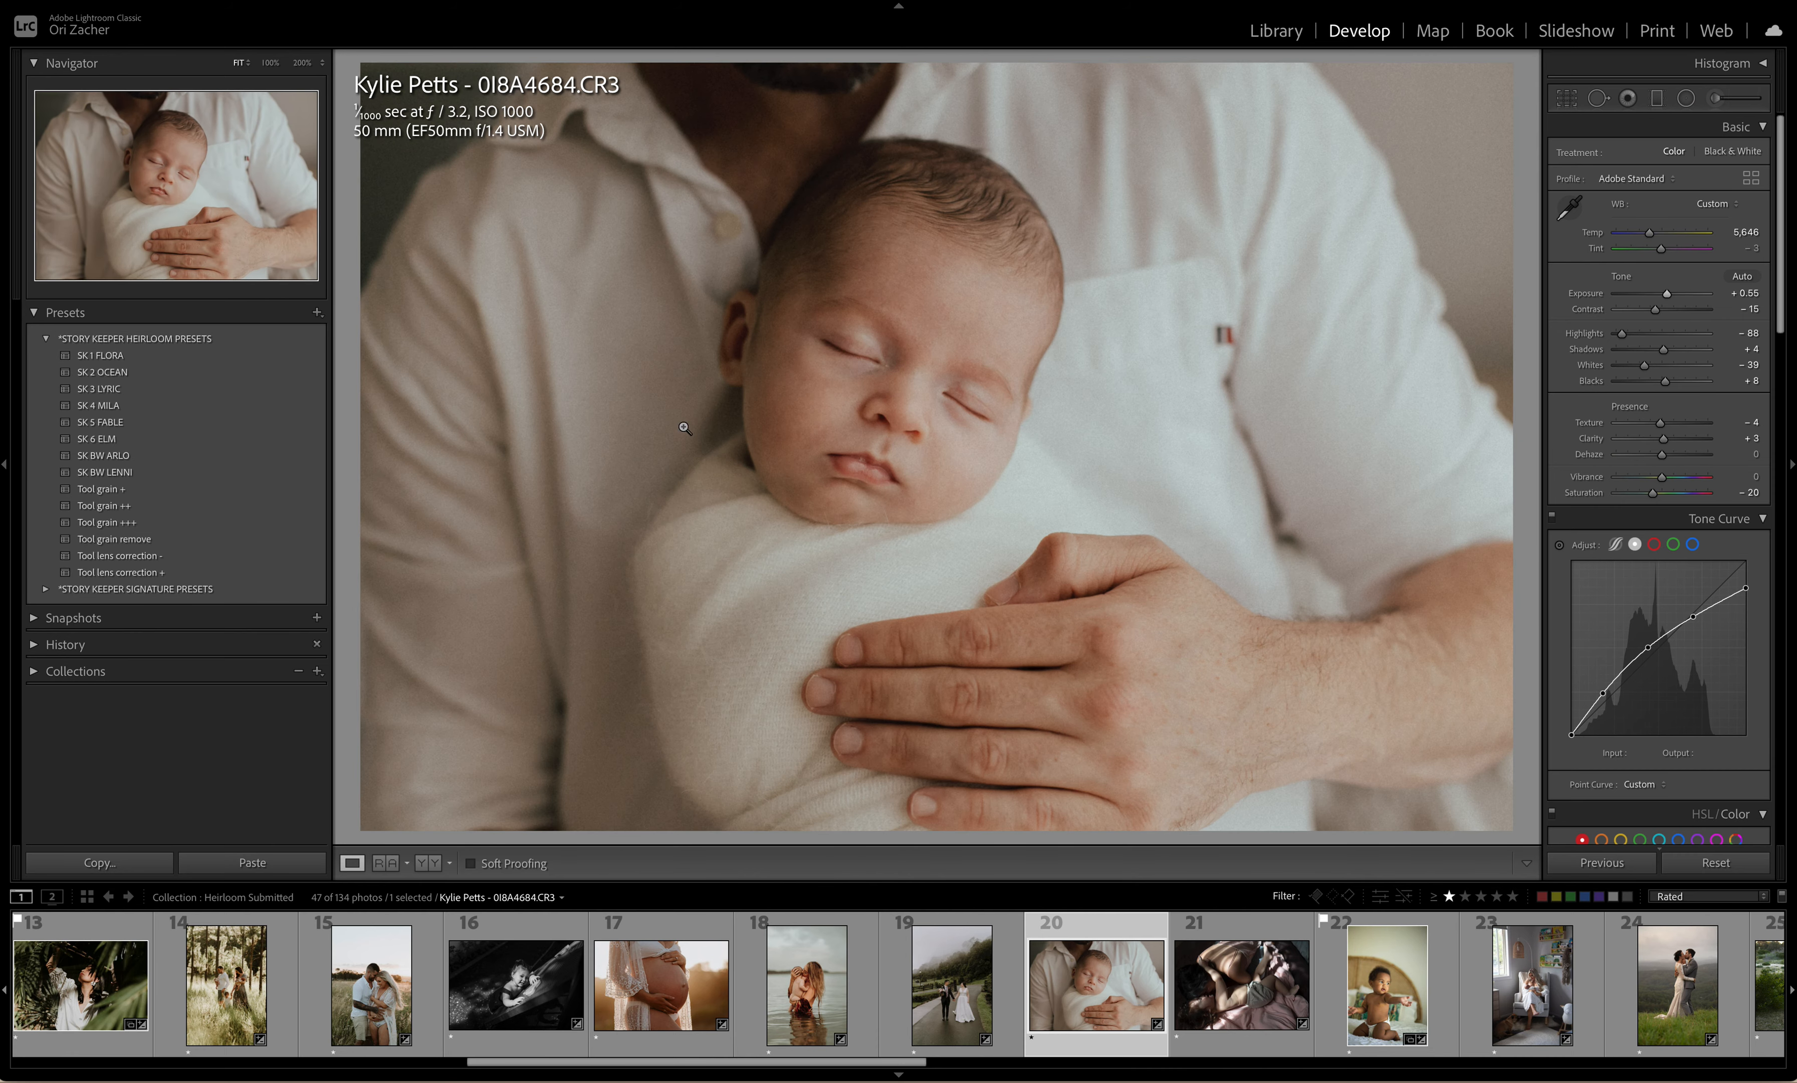
# Step: Apply the SK 1 FLORA preset to DSC_7856, the mother and child lying on the pink bedding
pyautogui.click(1254, 986)
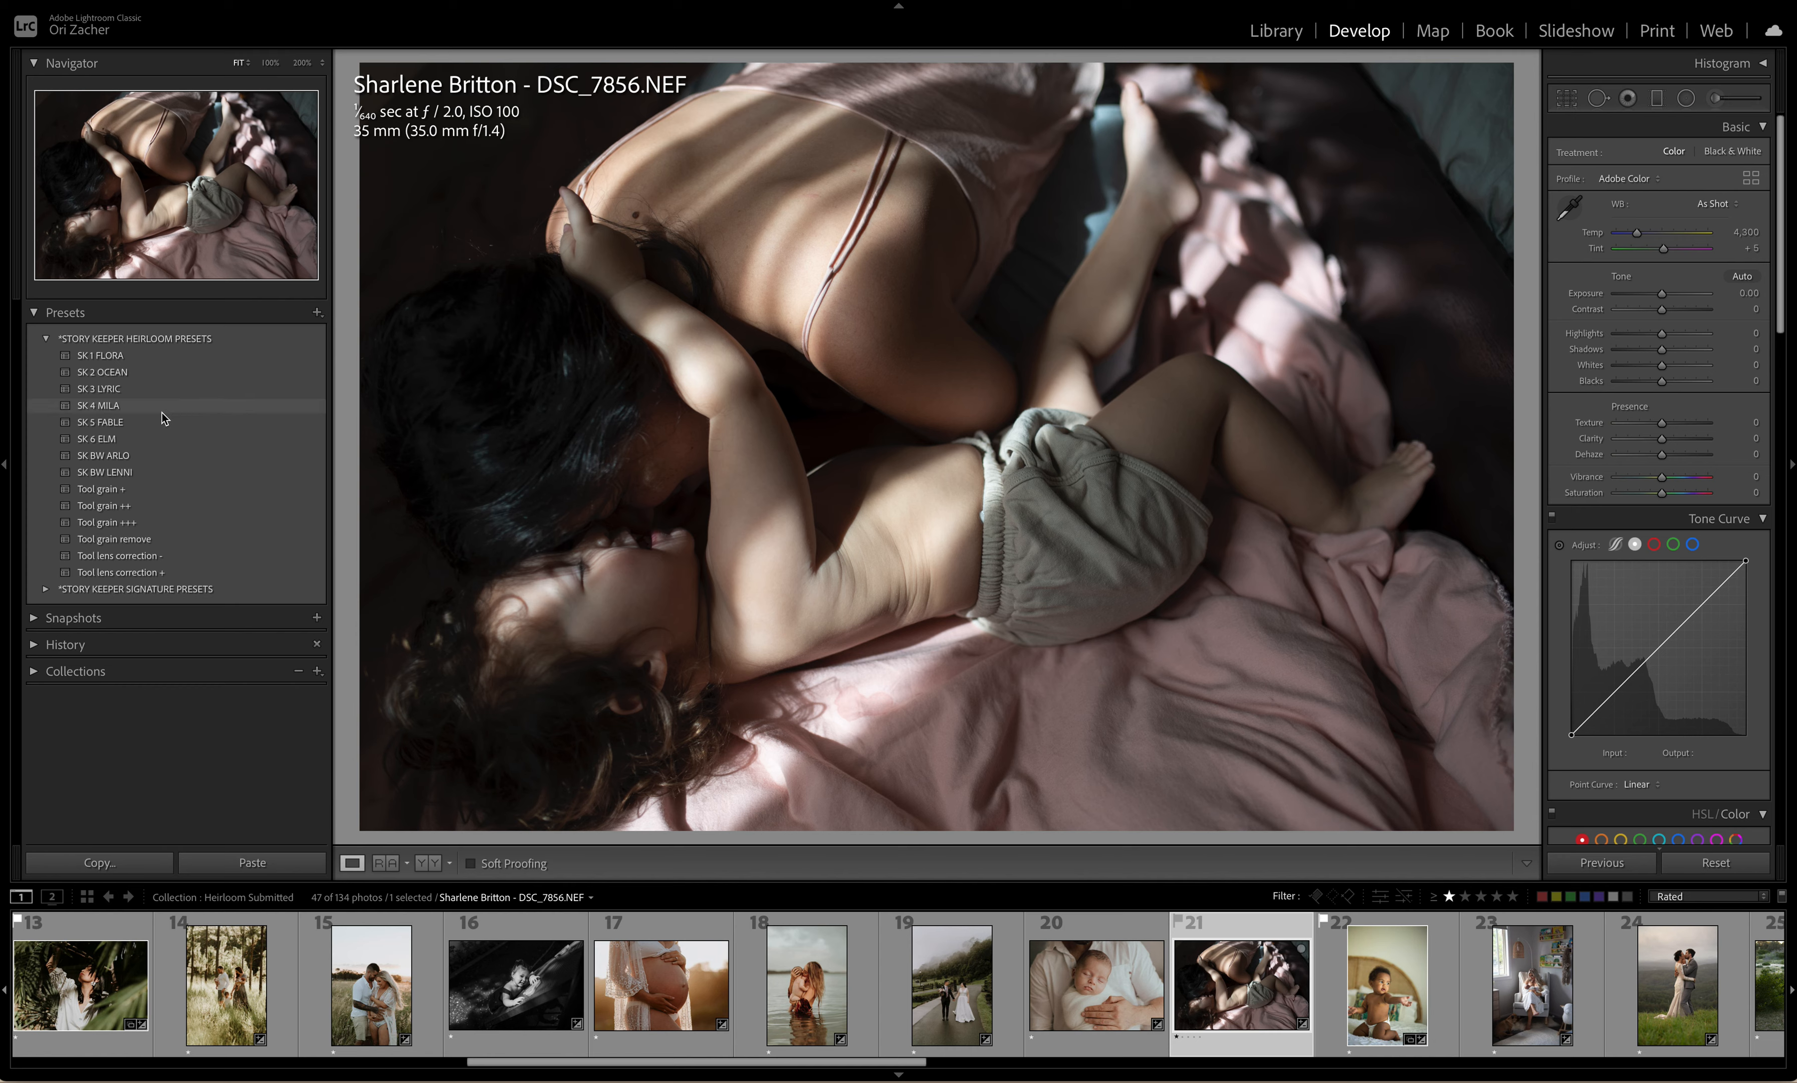
pyautogui.click(121, 357)
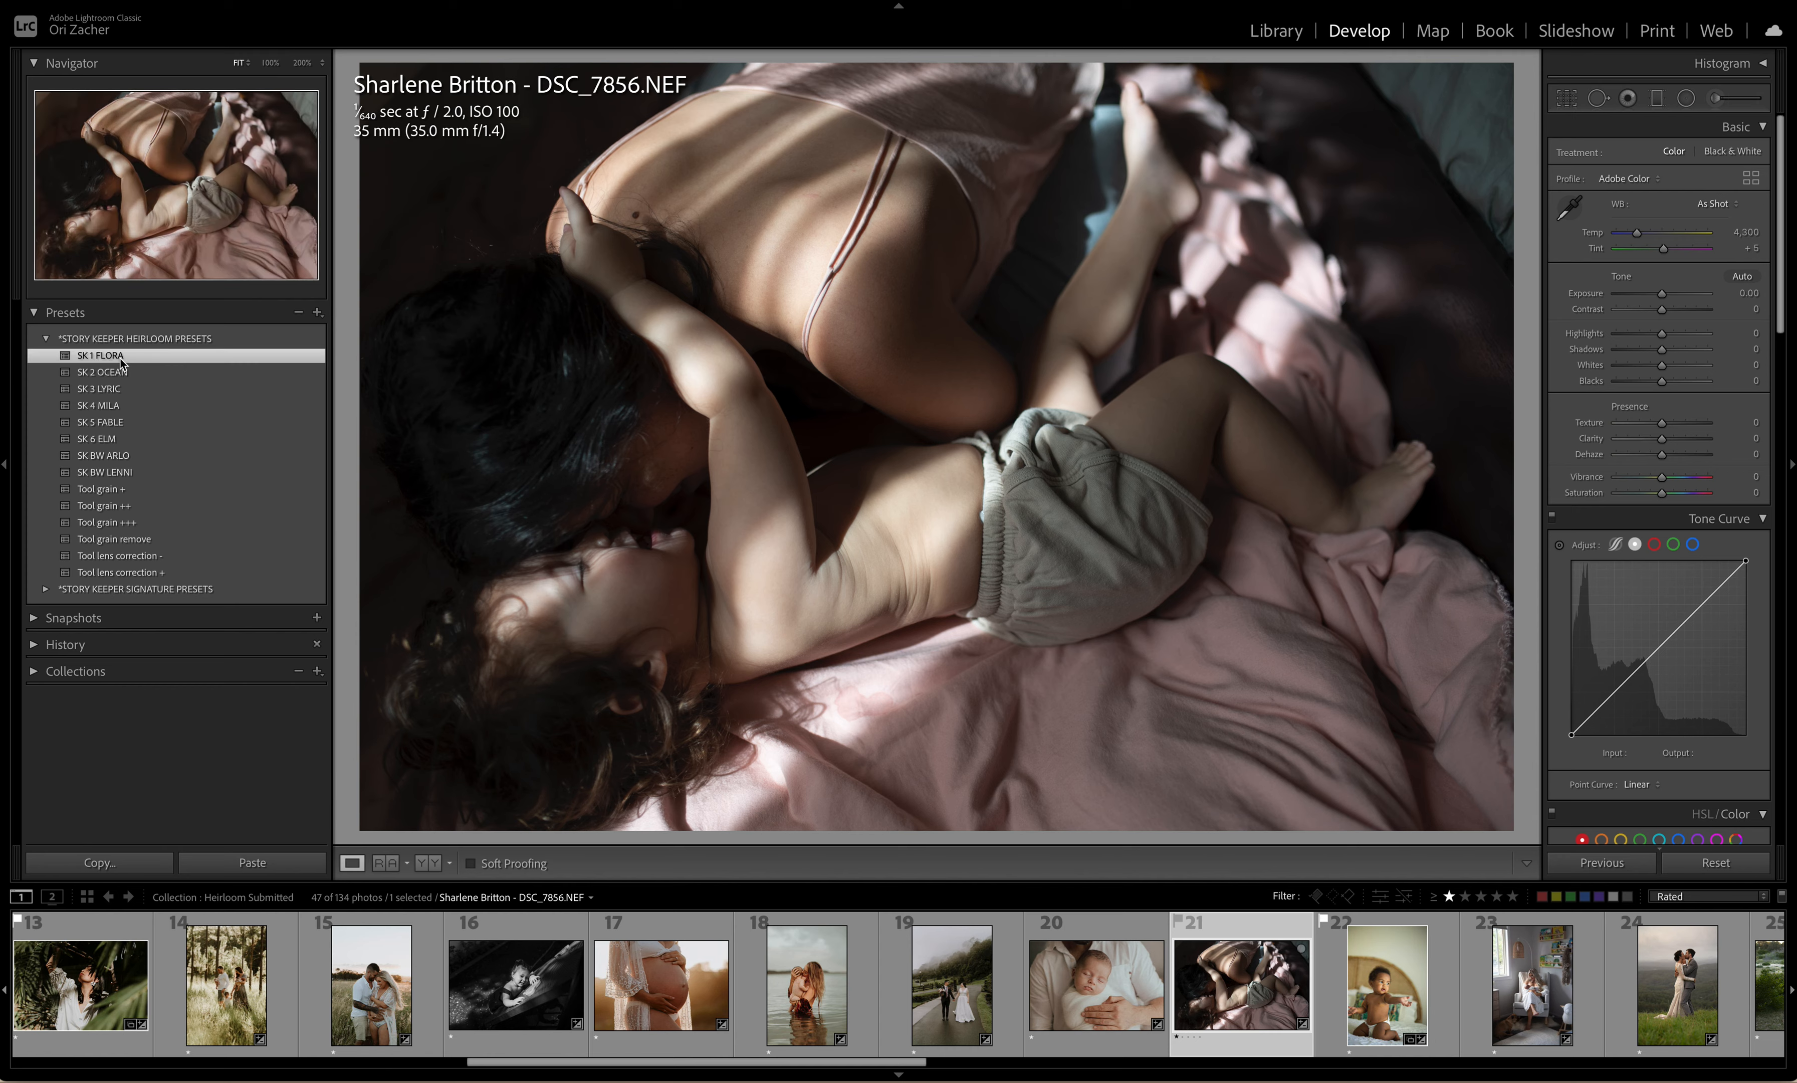
pyautogui.click(121, 357)
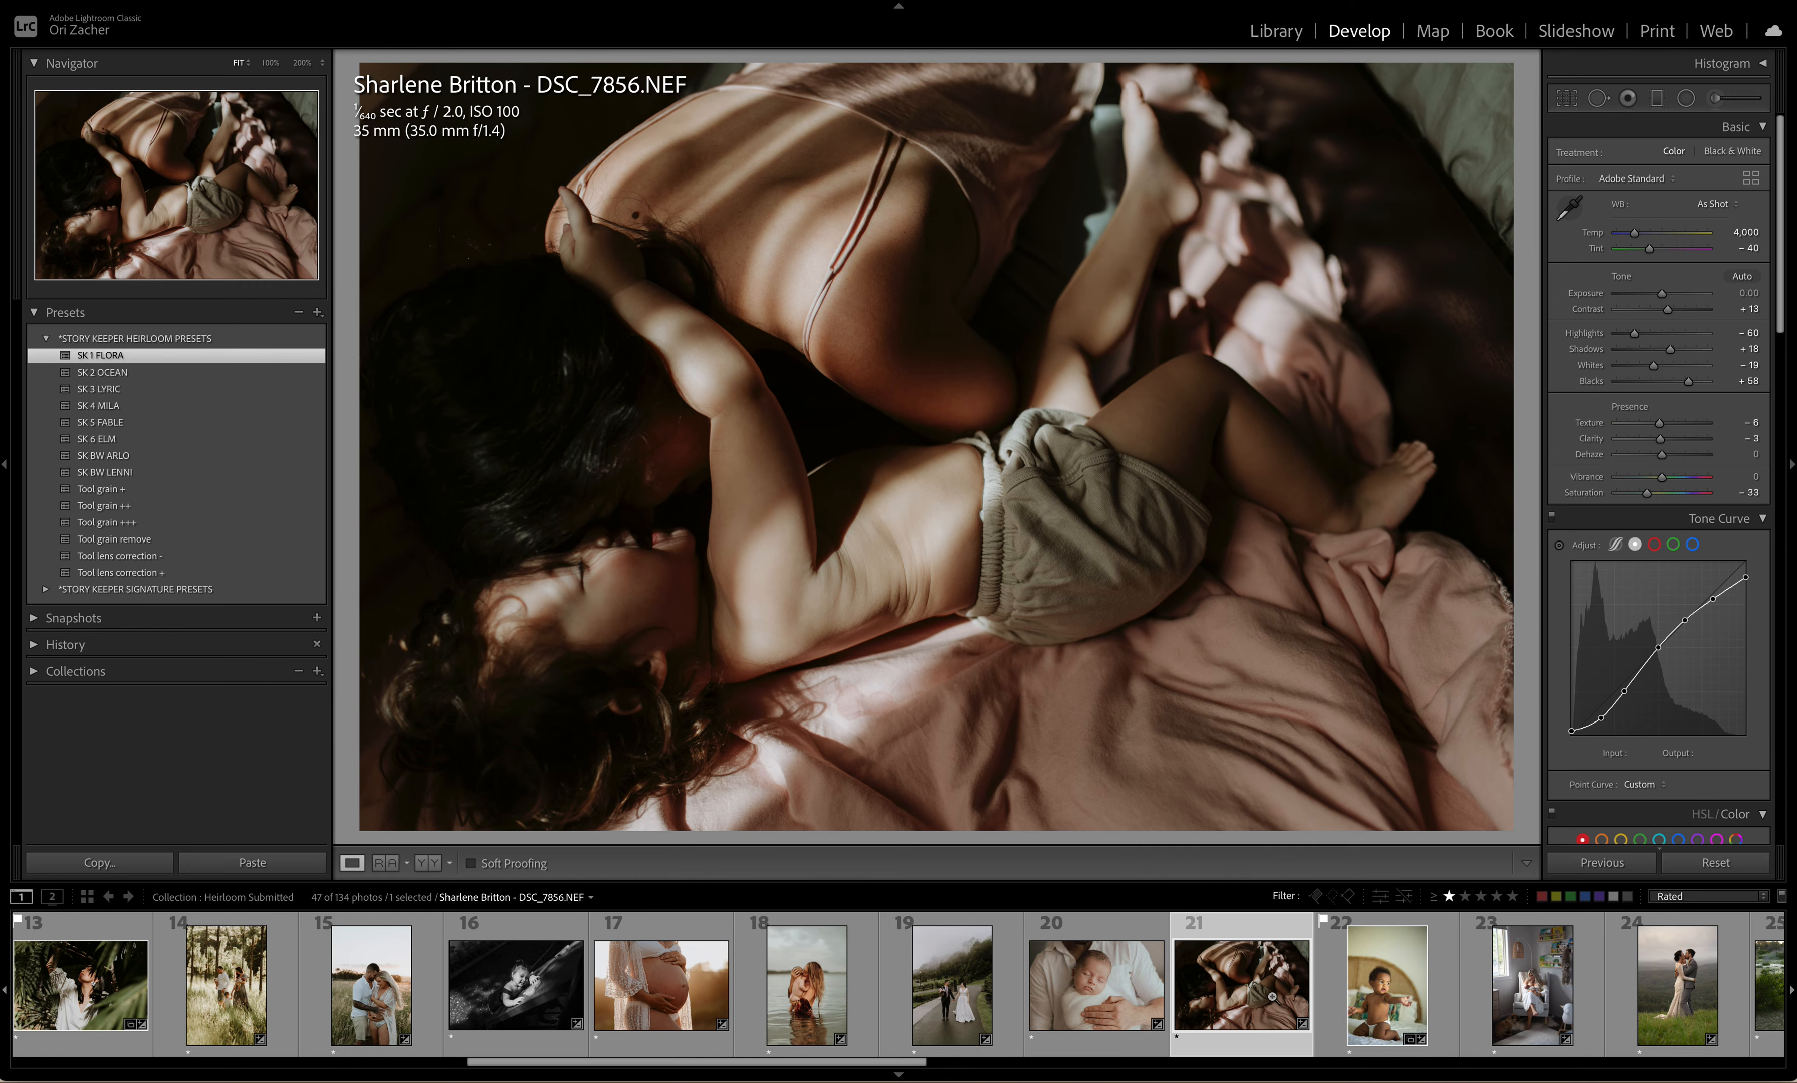
# Step: Apply the SK 2 OCEAN preset to IMG_8739, the baby sitting on the bed, and compare it with the unedited version
pyautogui.scroll(-3, 1275, 996)
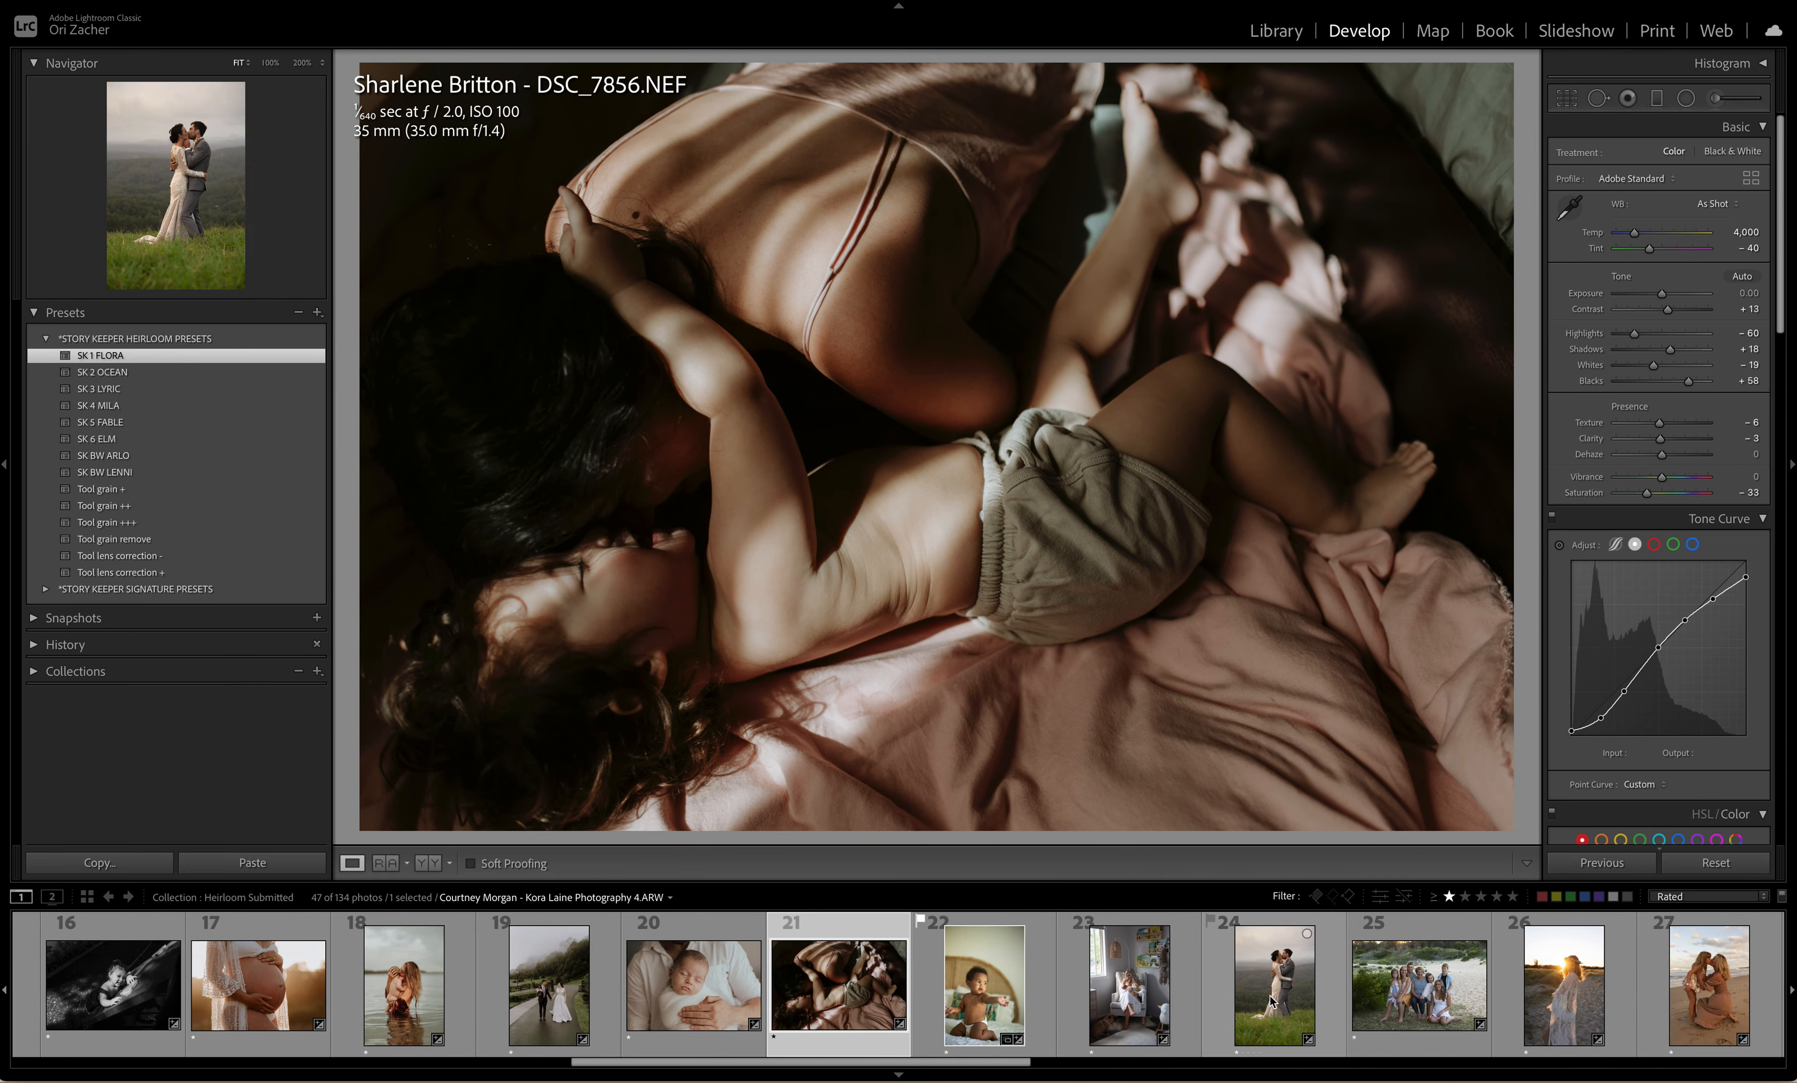
pyautogui.click(974, 972)
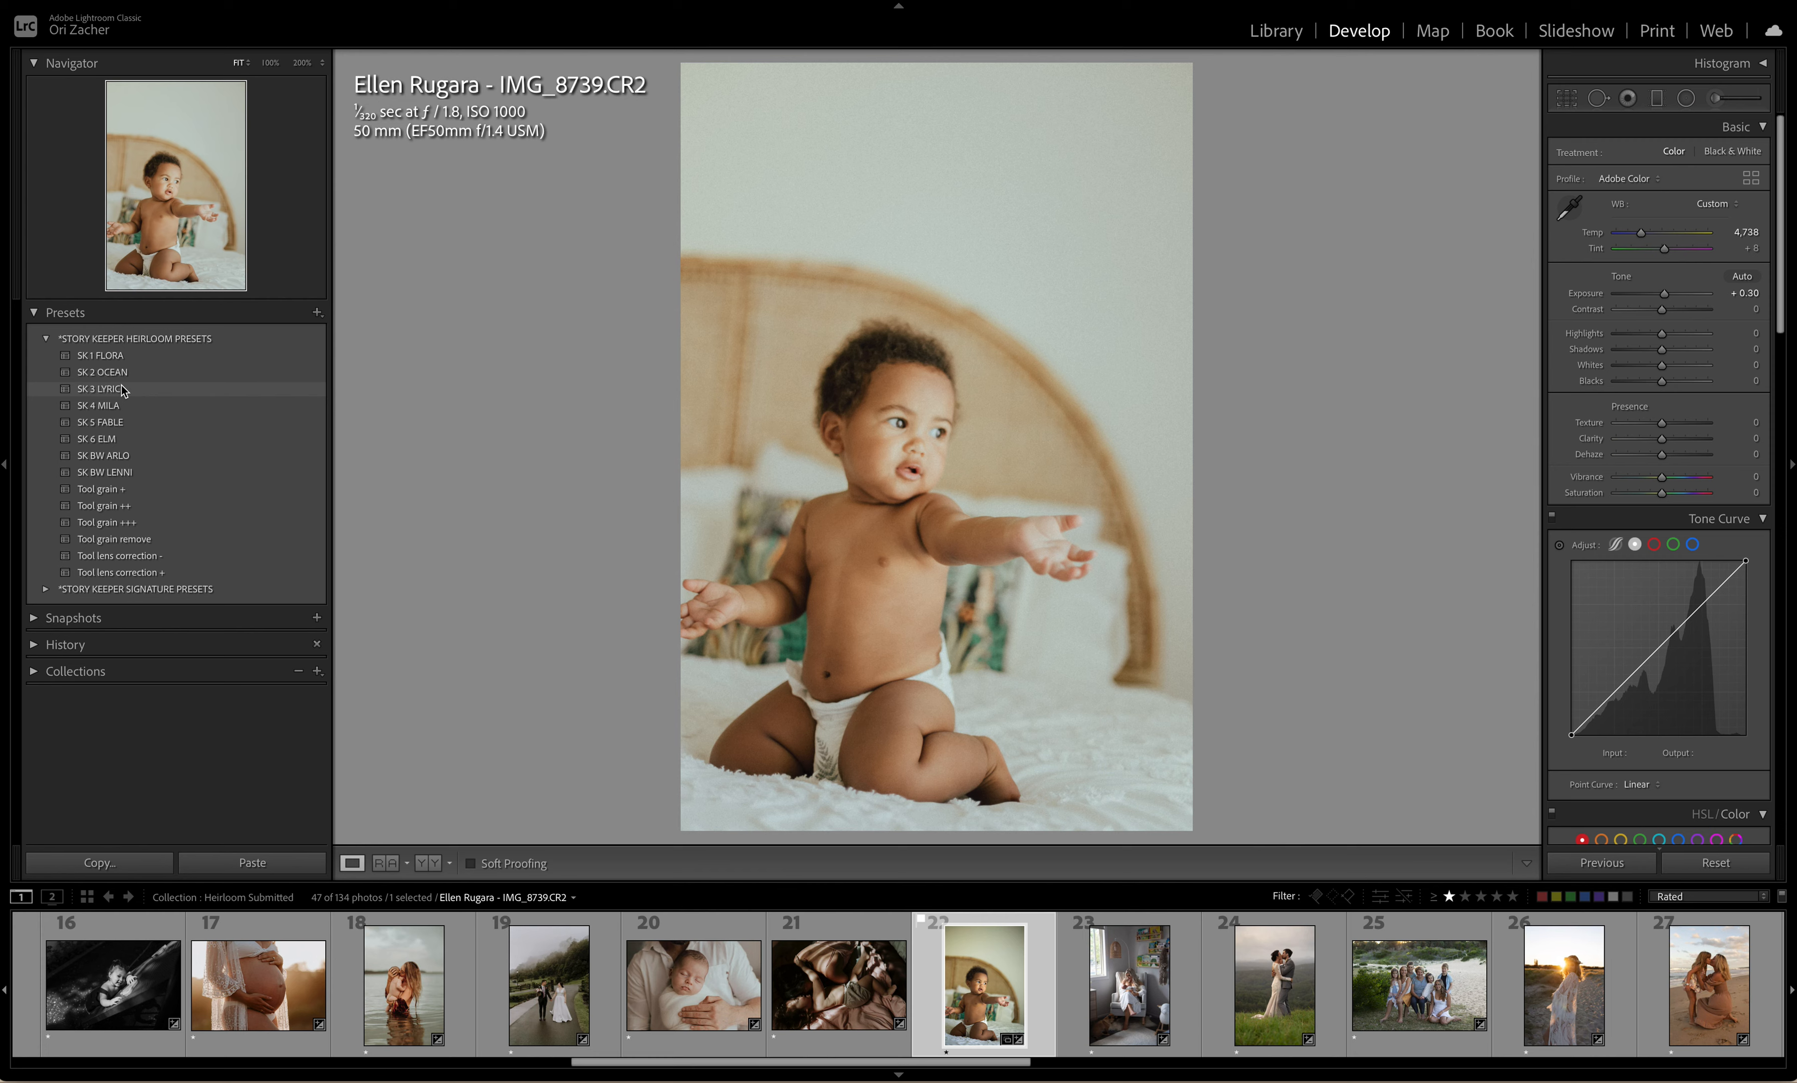
pyautogui.click(113, 375)
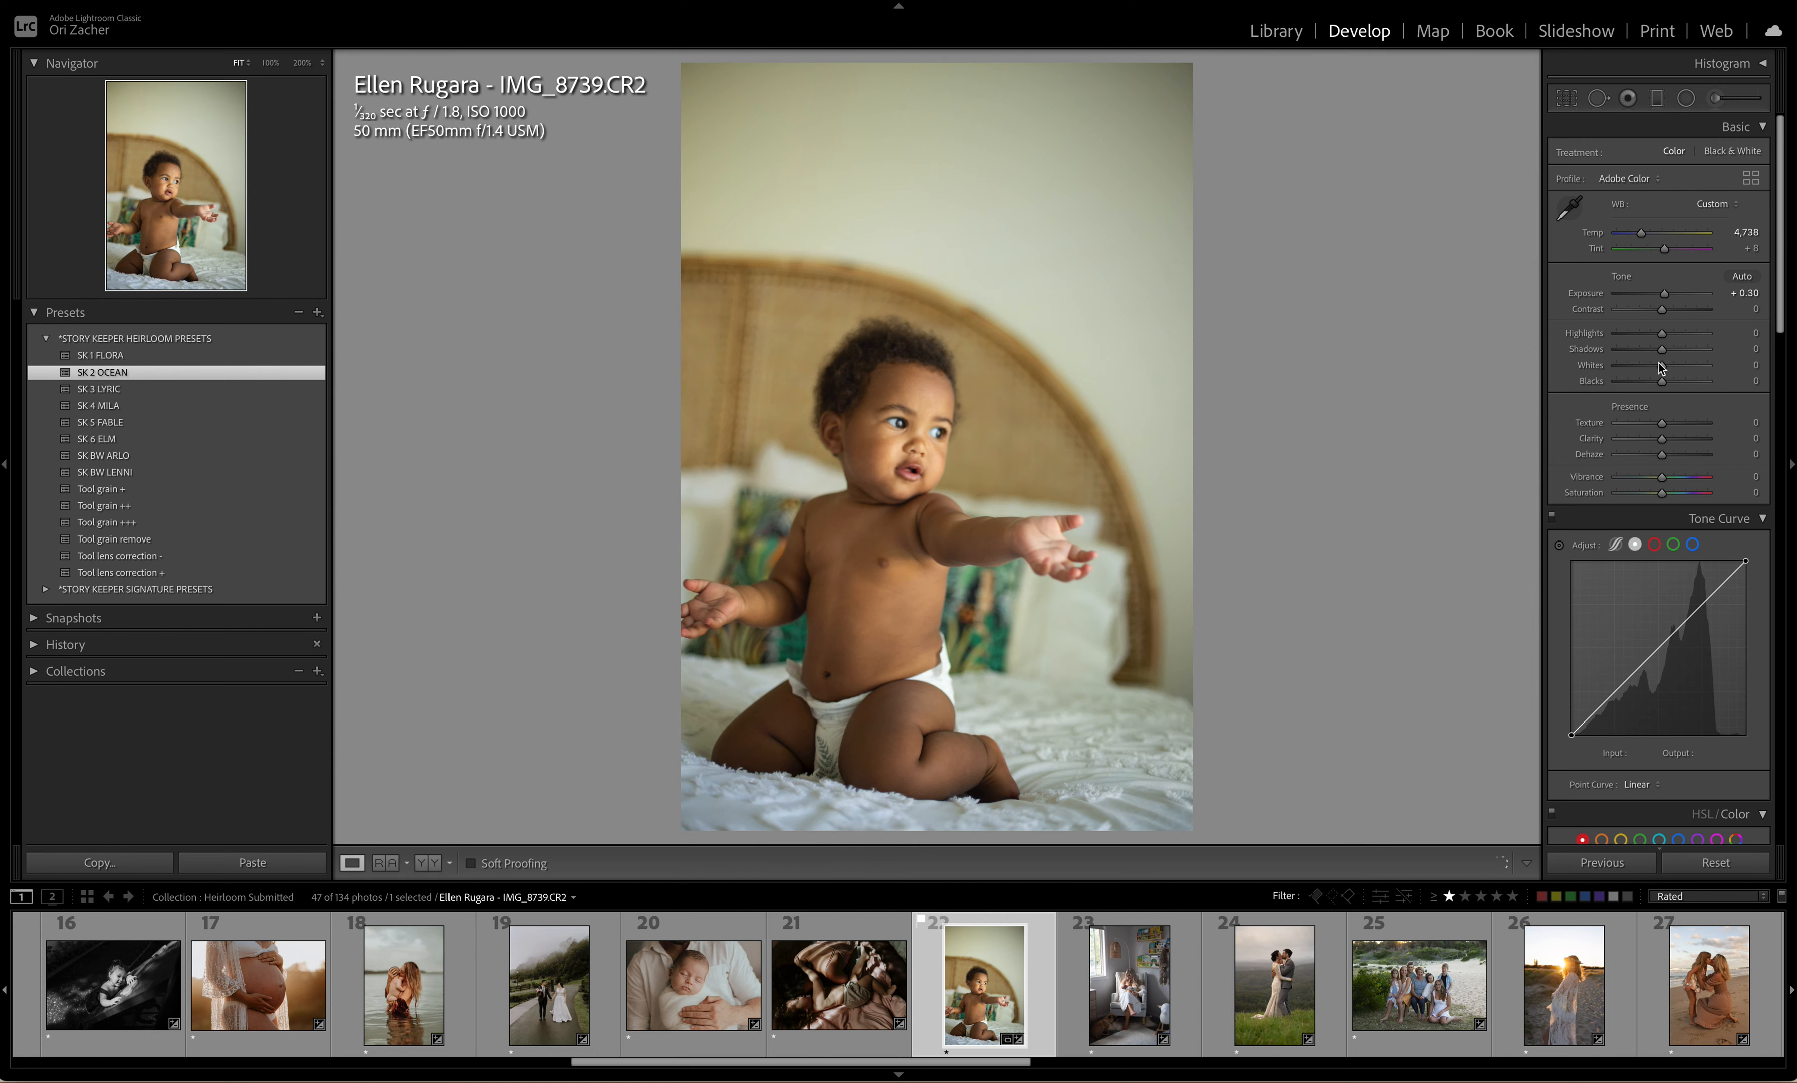
pyautogui.click(110, 374)
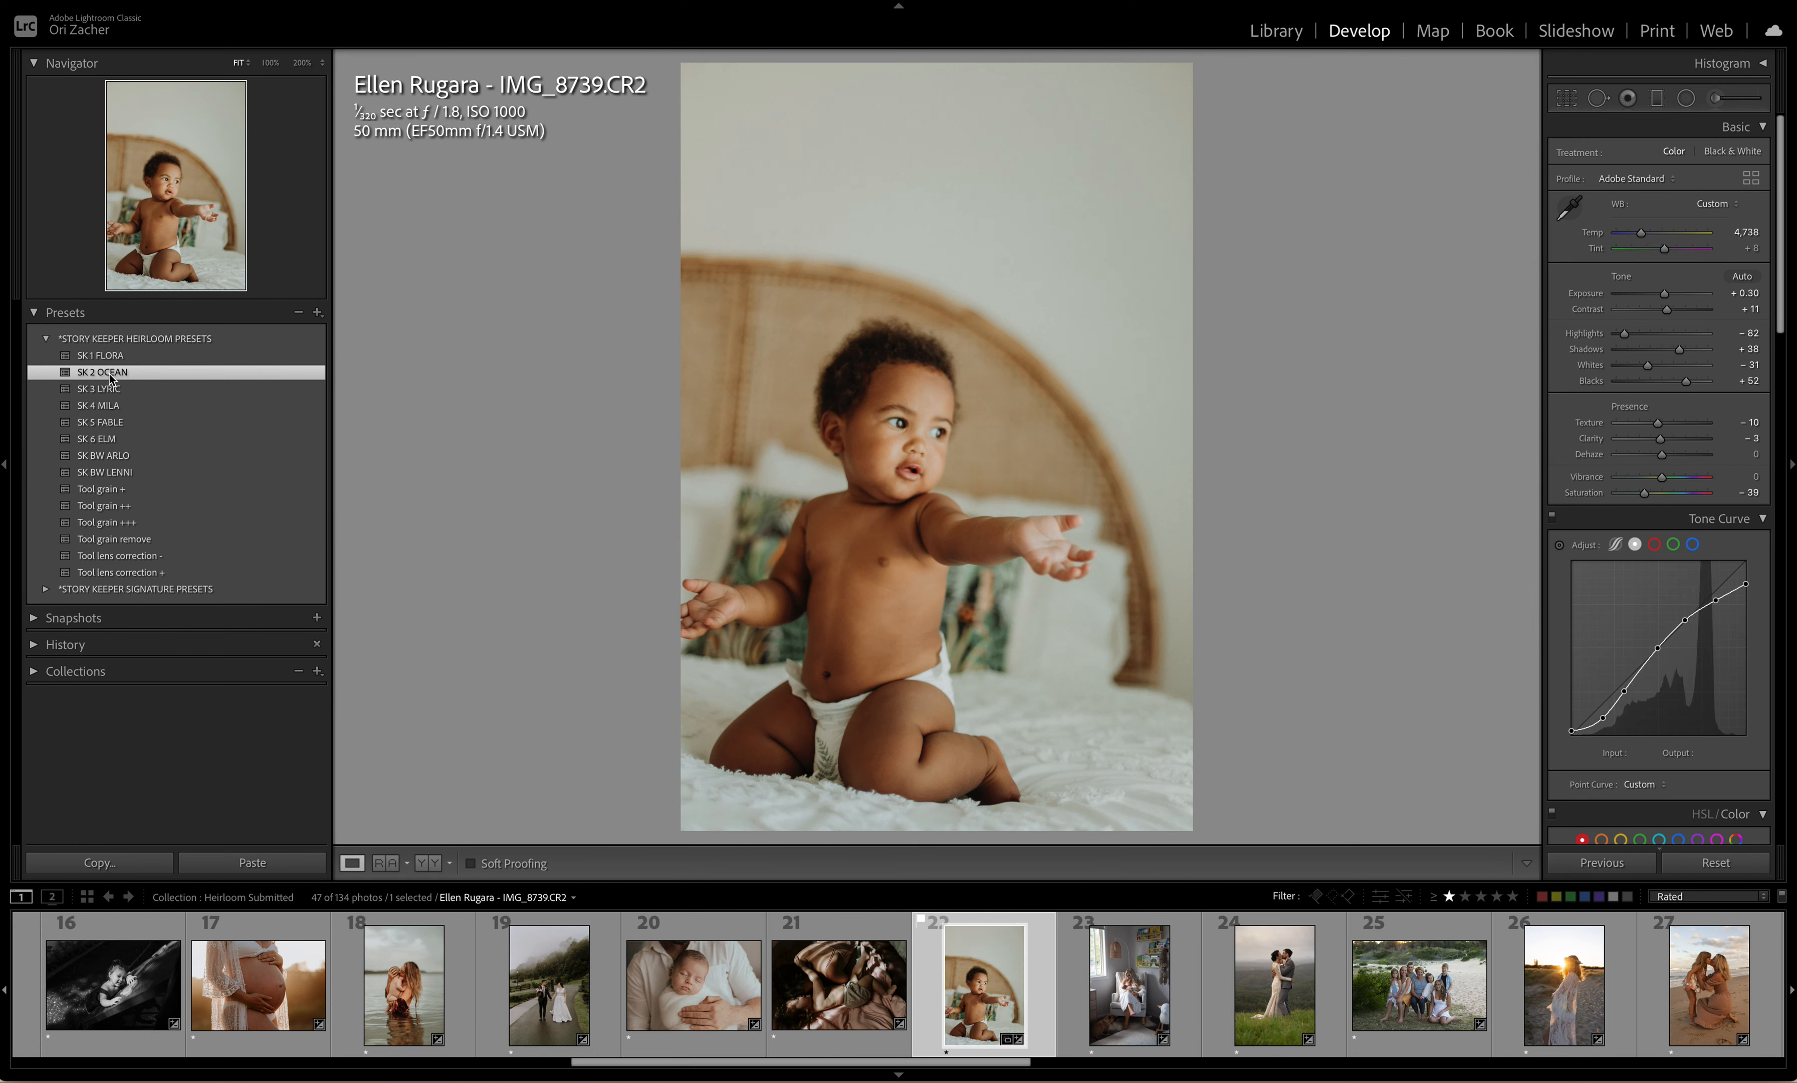
pyautogui.click(1665, 295)
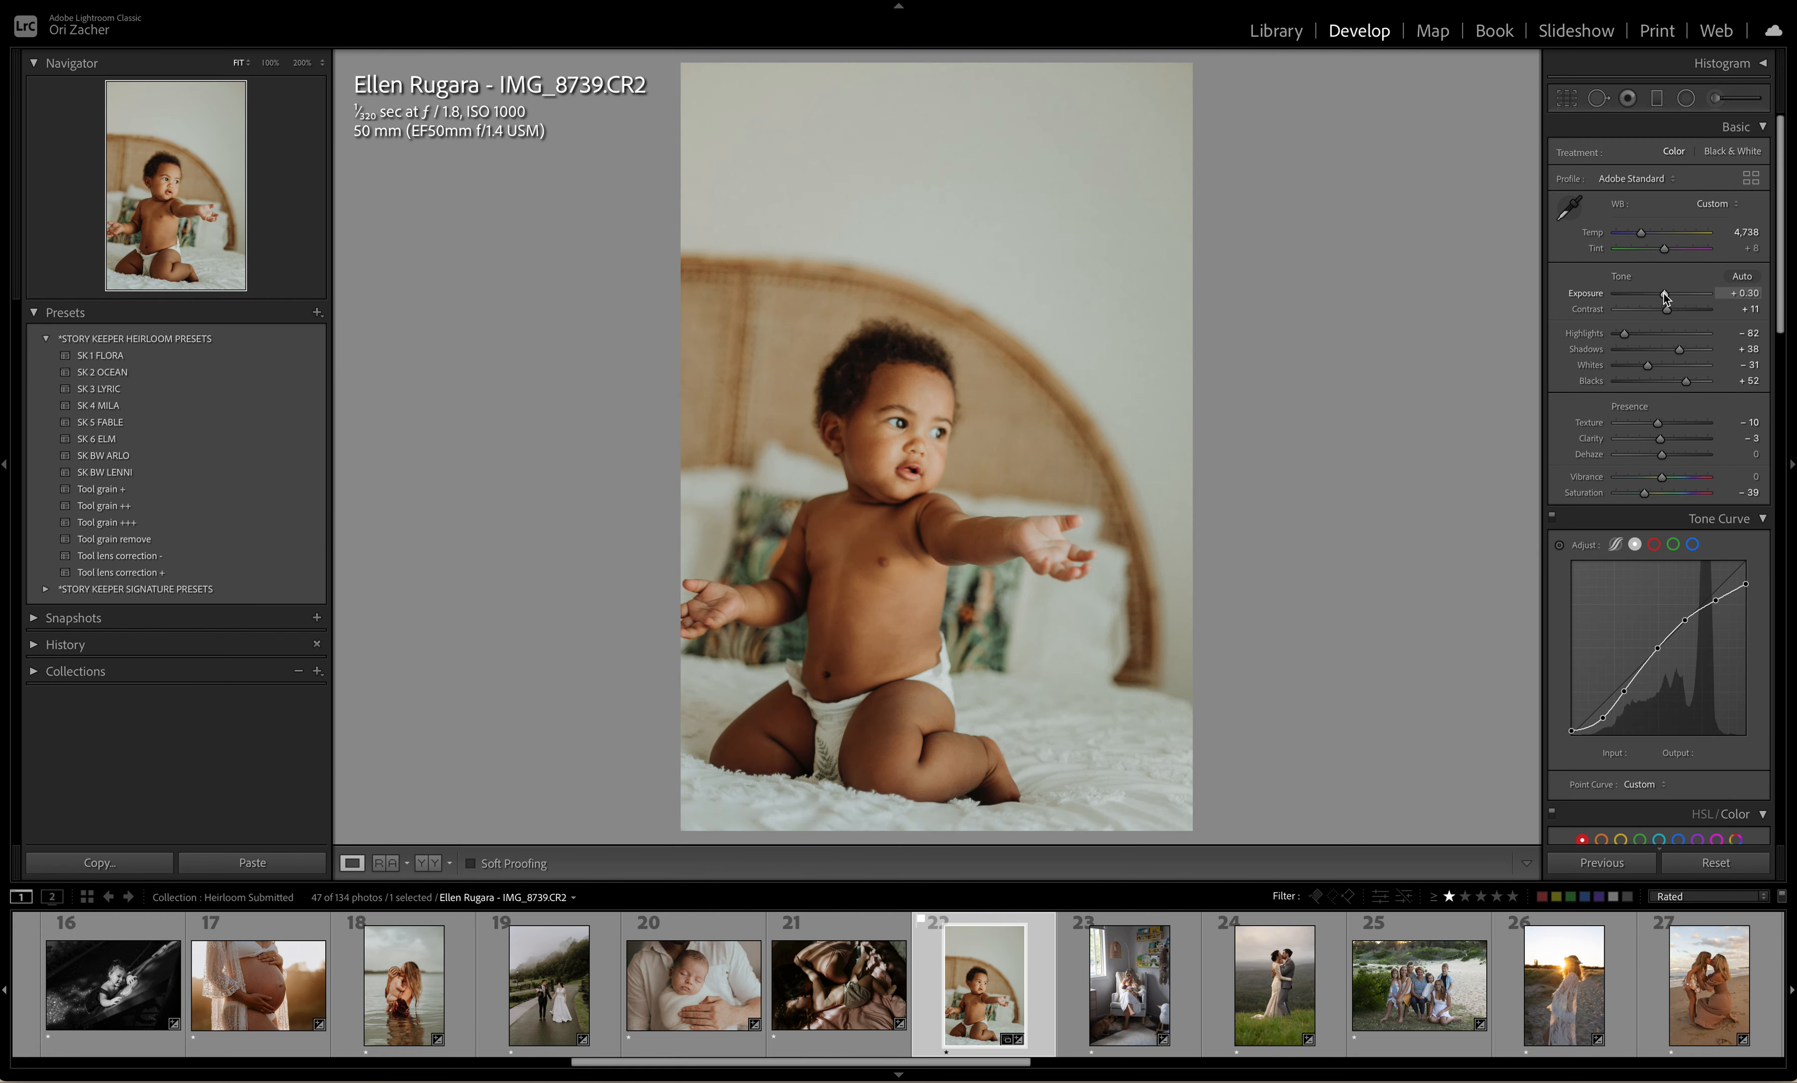
pyautogui.press('\\')
pyautogui.press('\\')
# Step: Apply the SK 6 ELM preset to IMG_3204, the mother nursing in the nursery armchair
pyautogui.scroll(-3, 779, 979)
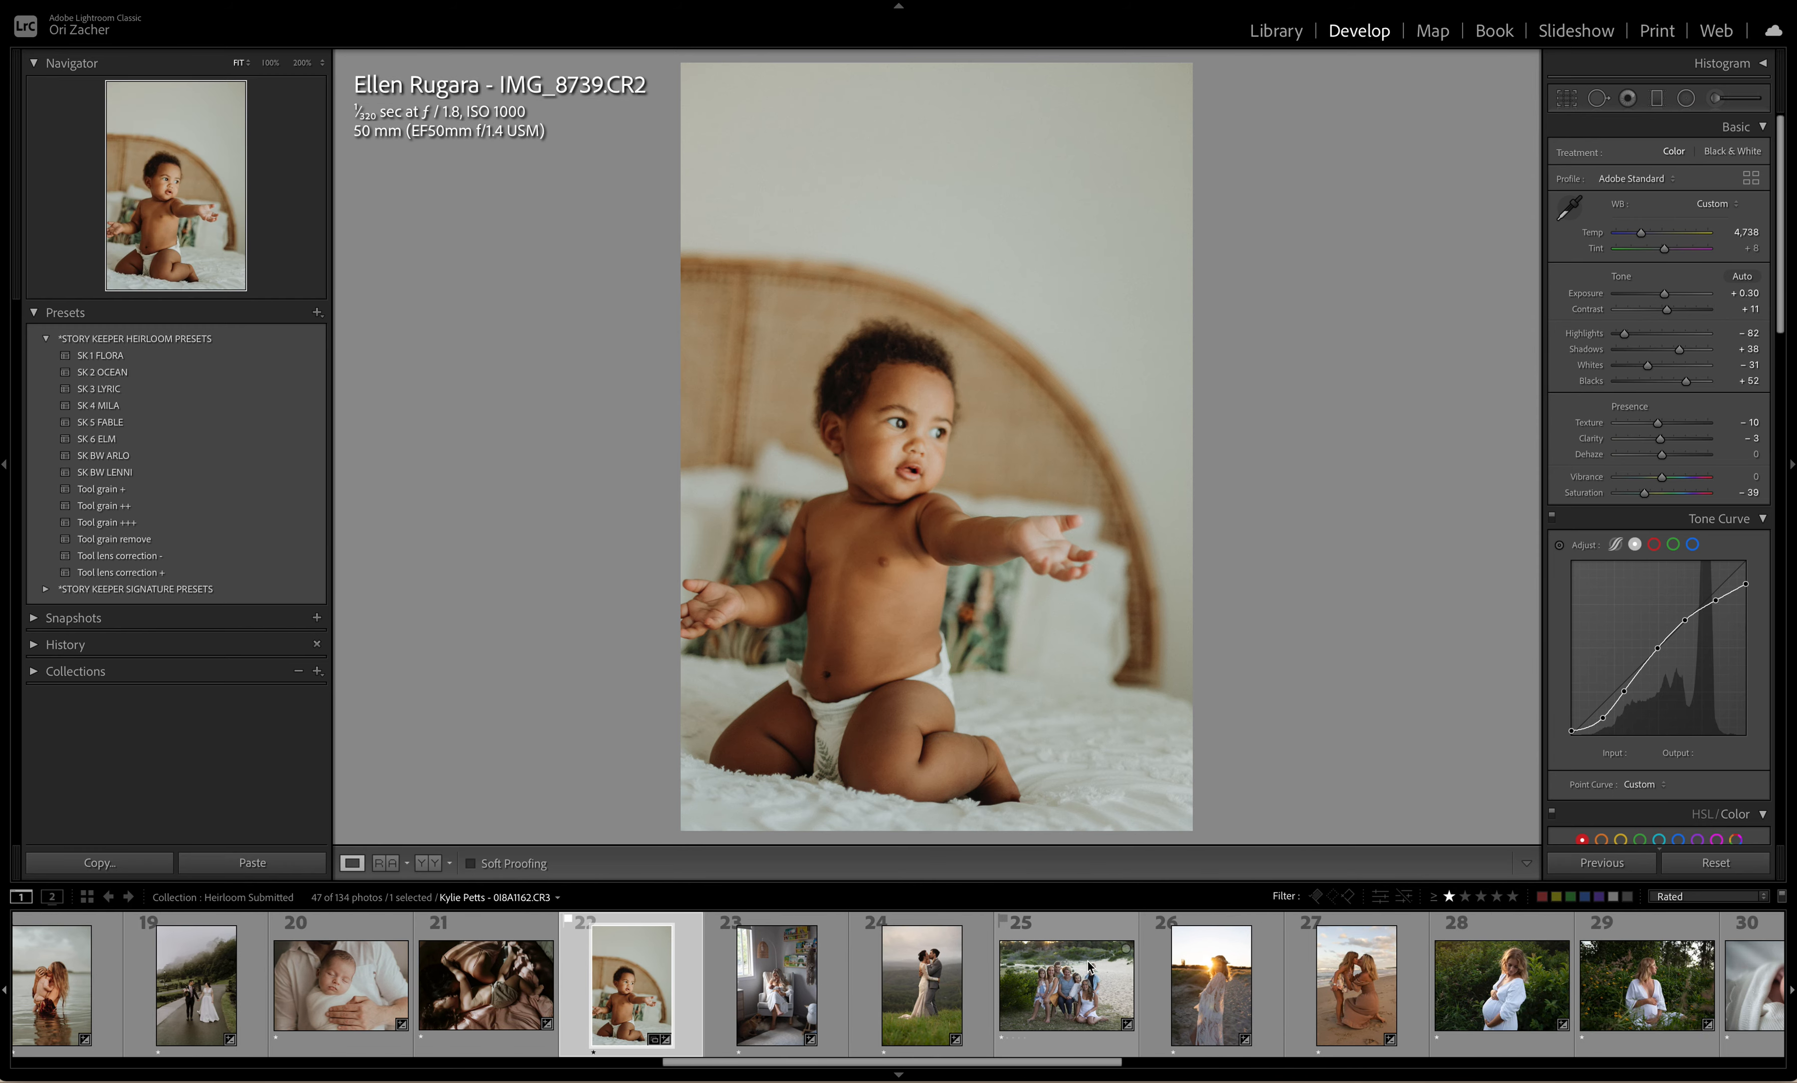
pyautogui.click(778, 978)
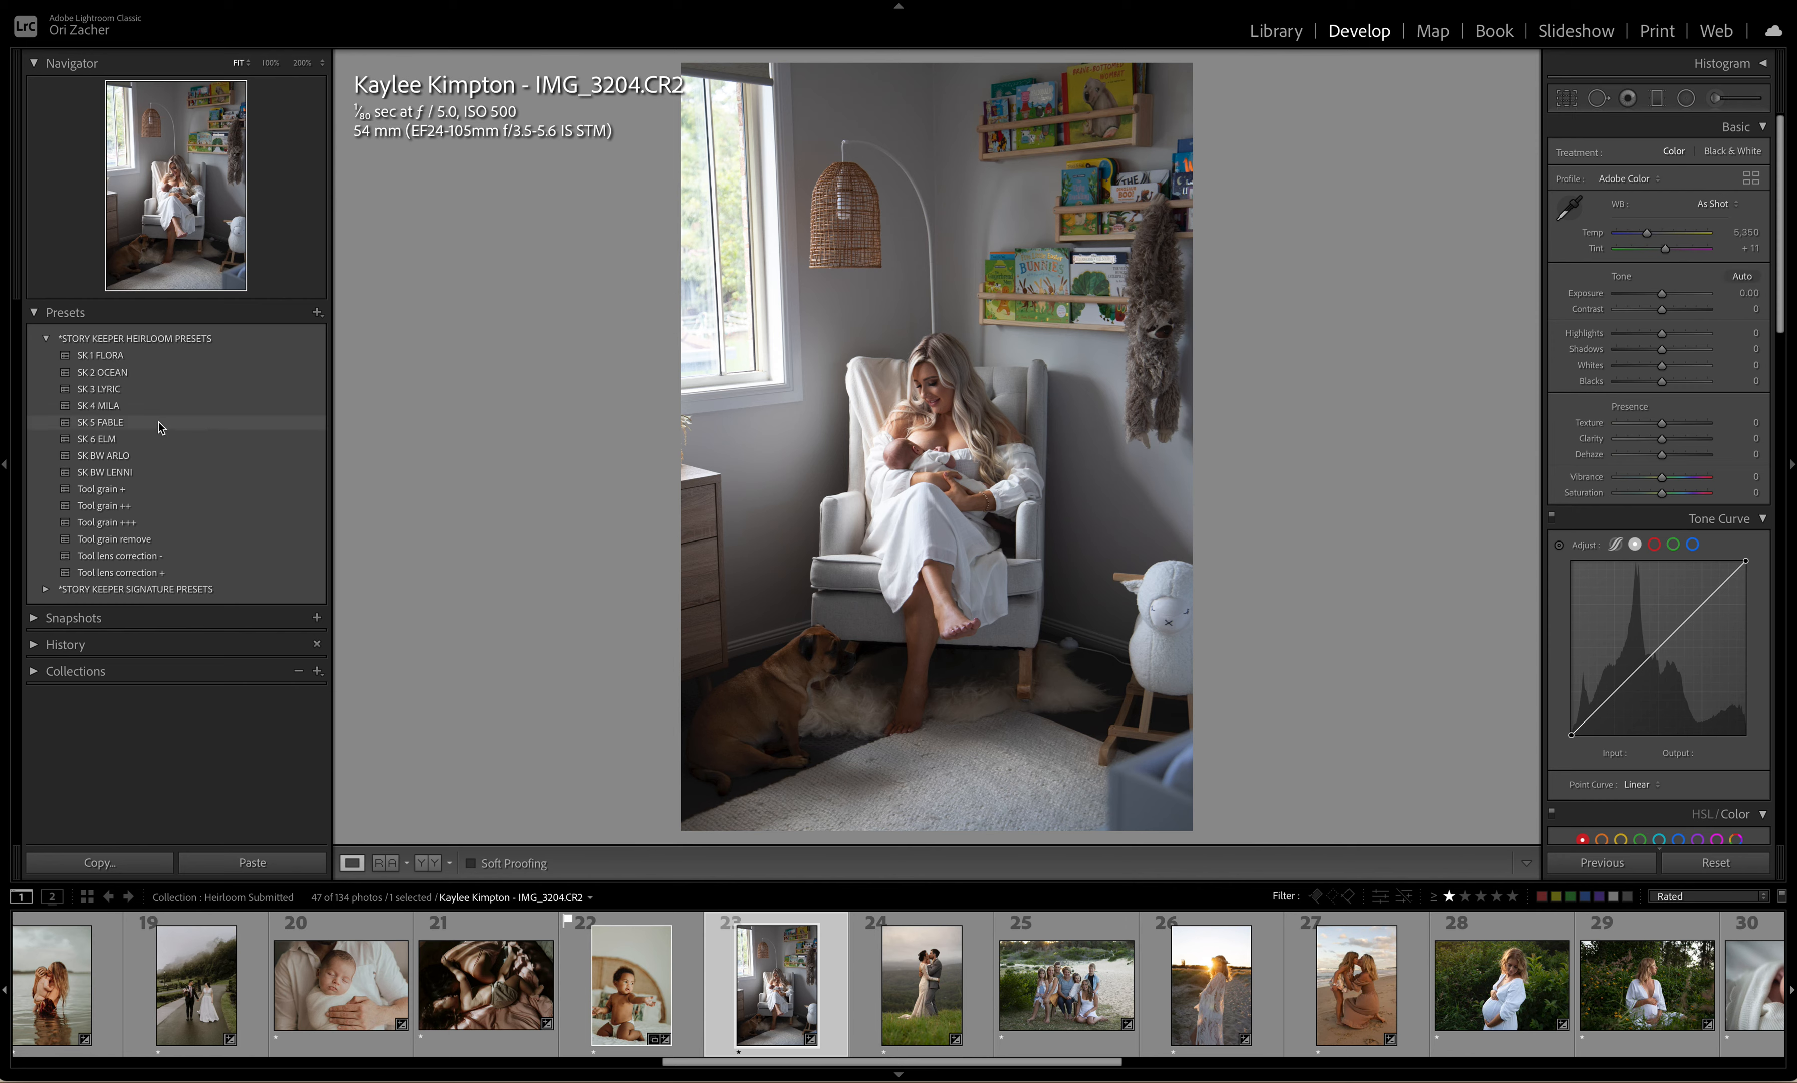
pyautogui.click(95, 441)
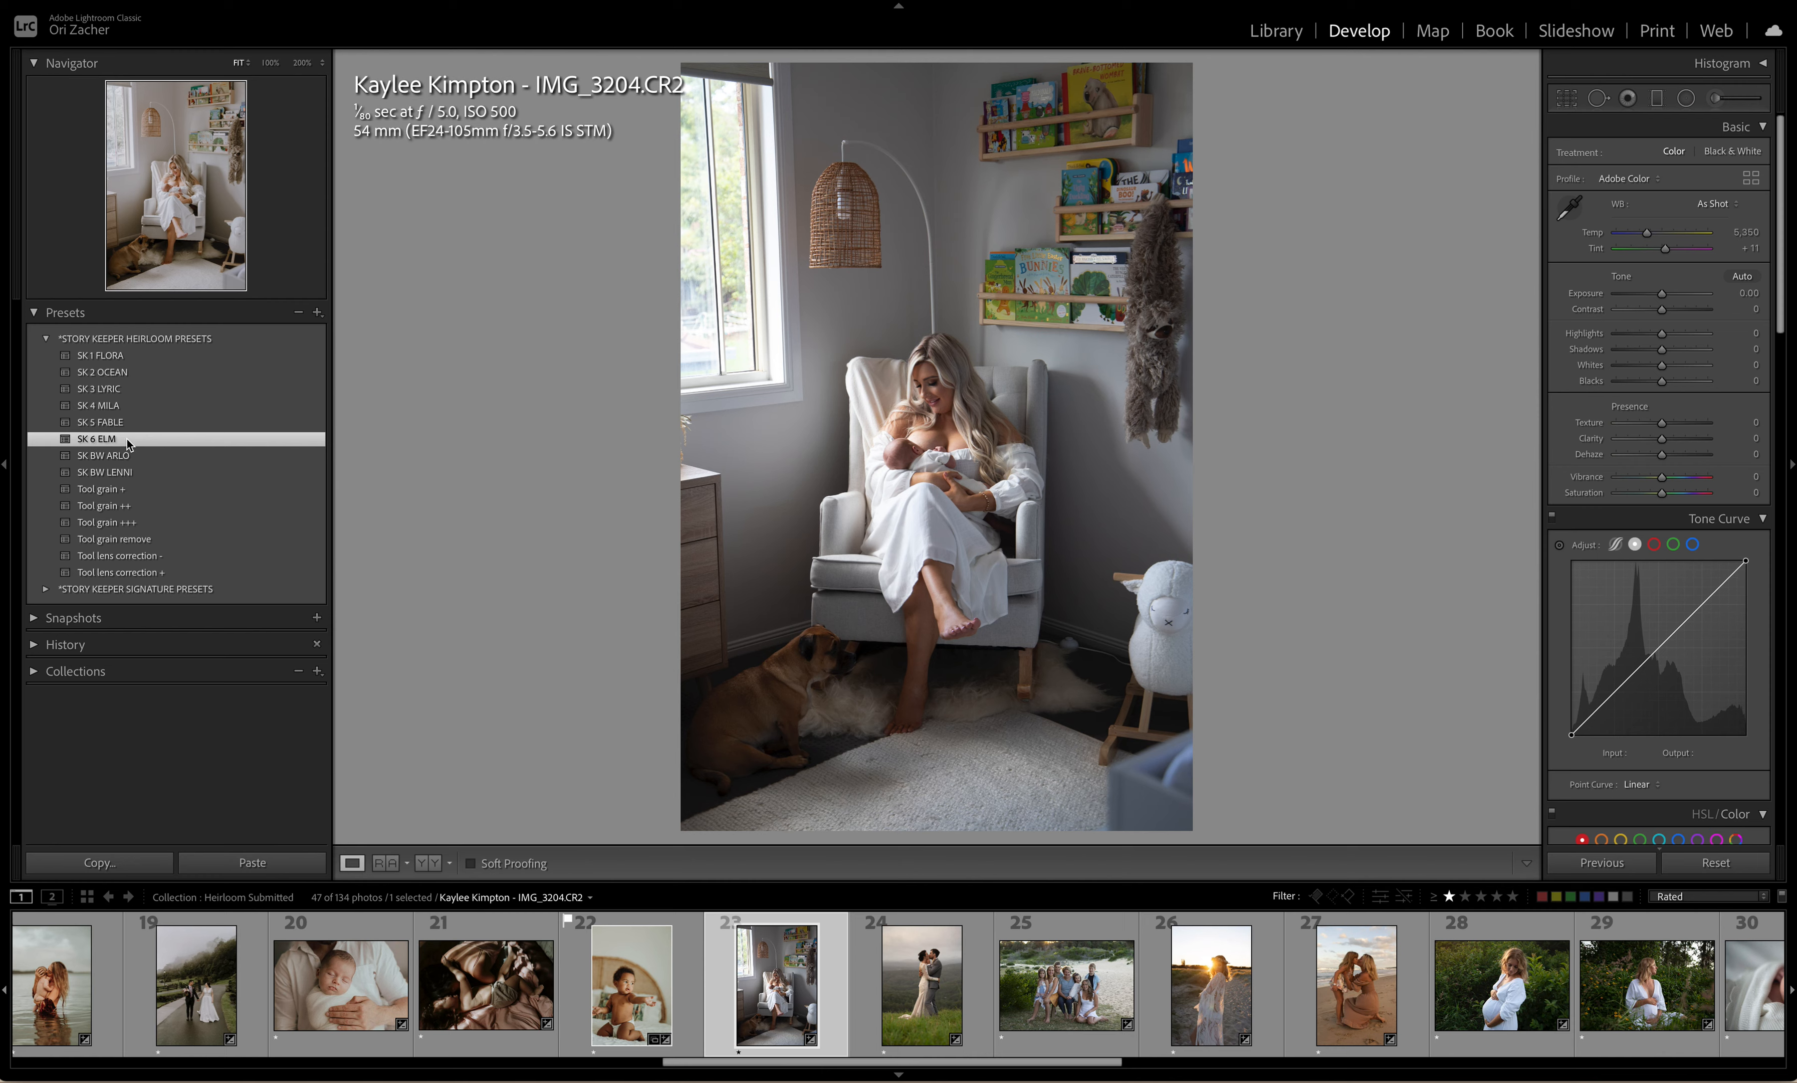
pyautogui.click(127, 440)
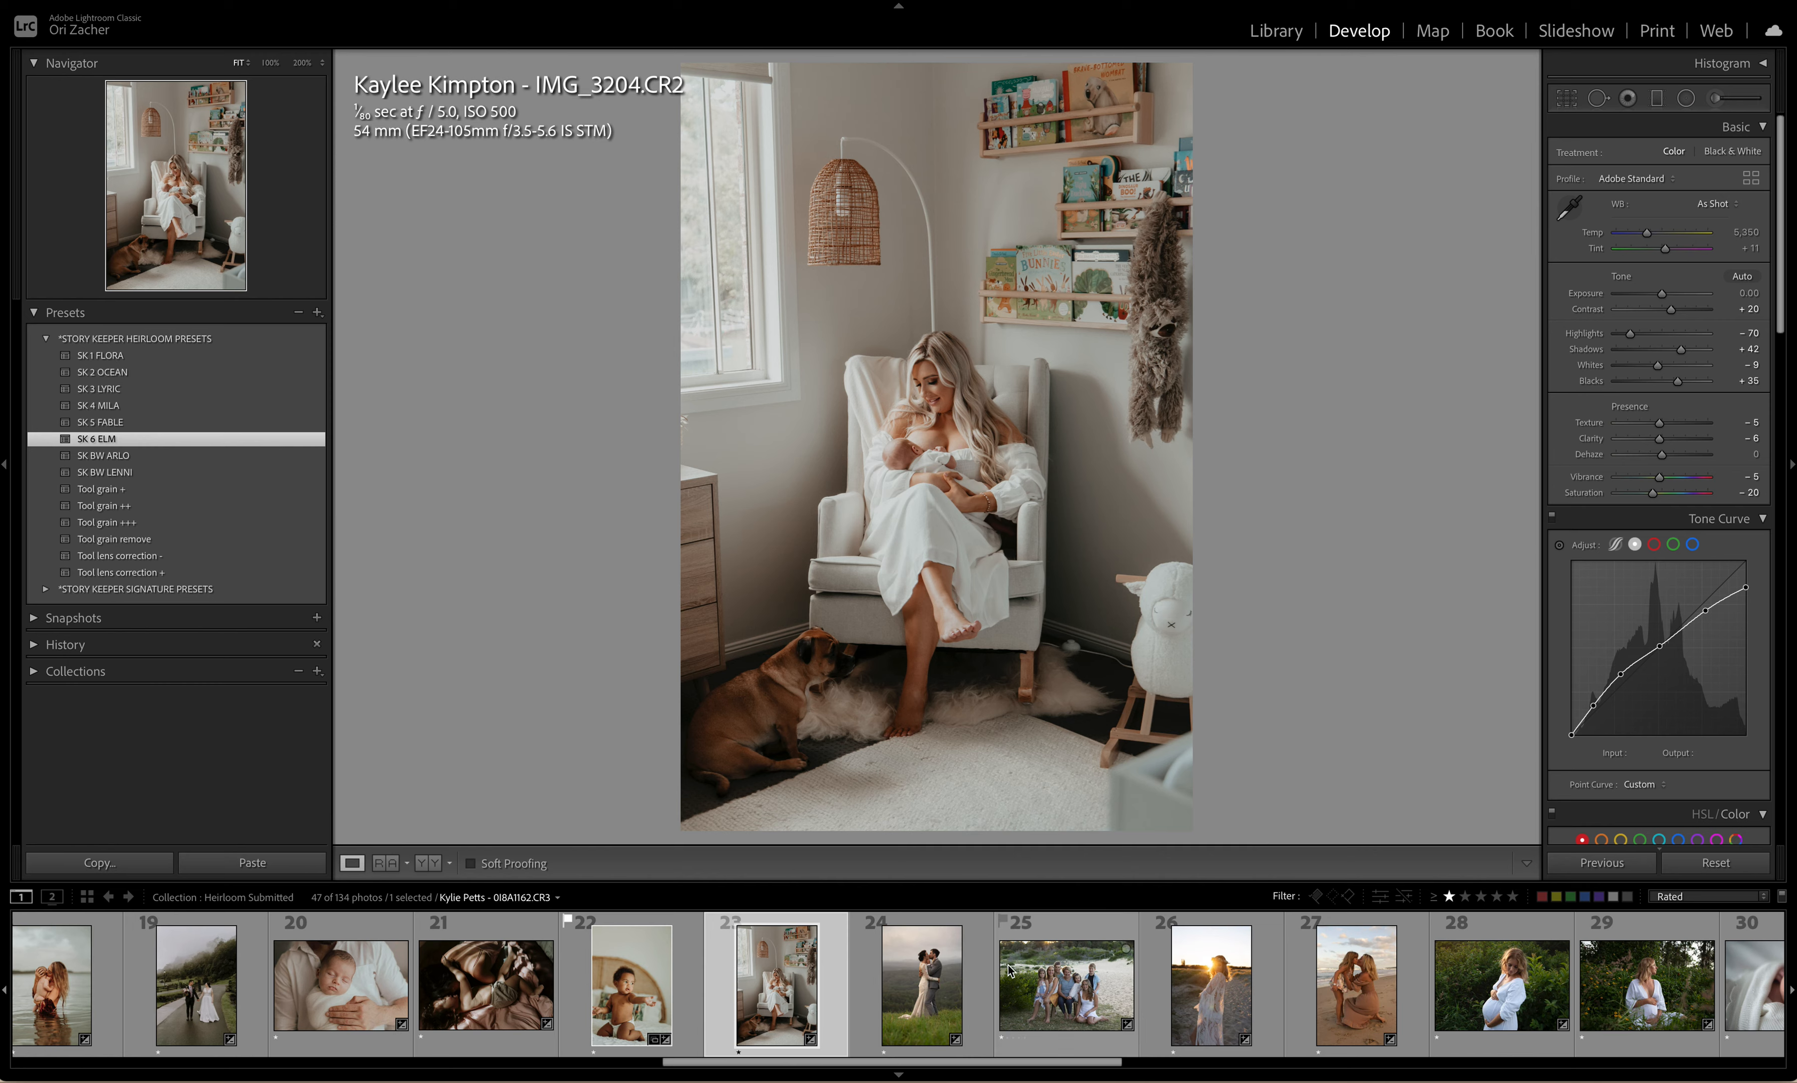
# Step: Try SK 2 OCEAN on the wedding couple kissing in the grass, and replace it with SK 1 FLORA at exposure +0.70
pyautogui.scroll(-1, 1010, 970)
pyautogui.click(773, 978)
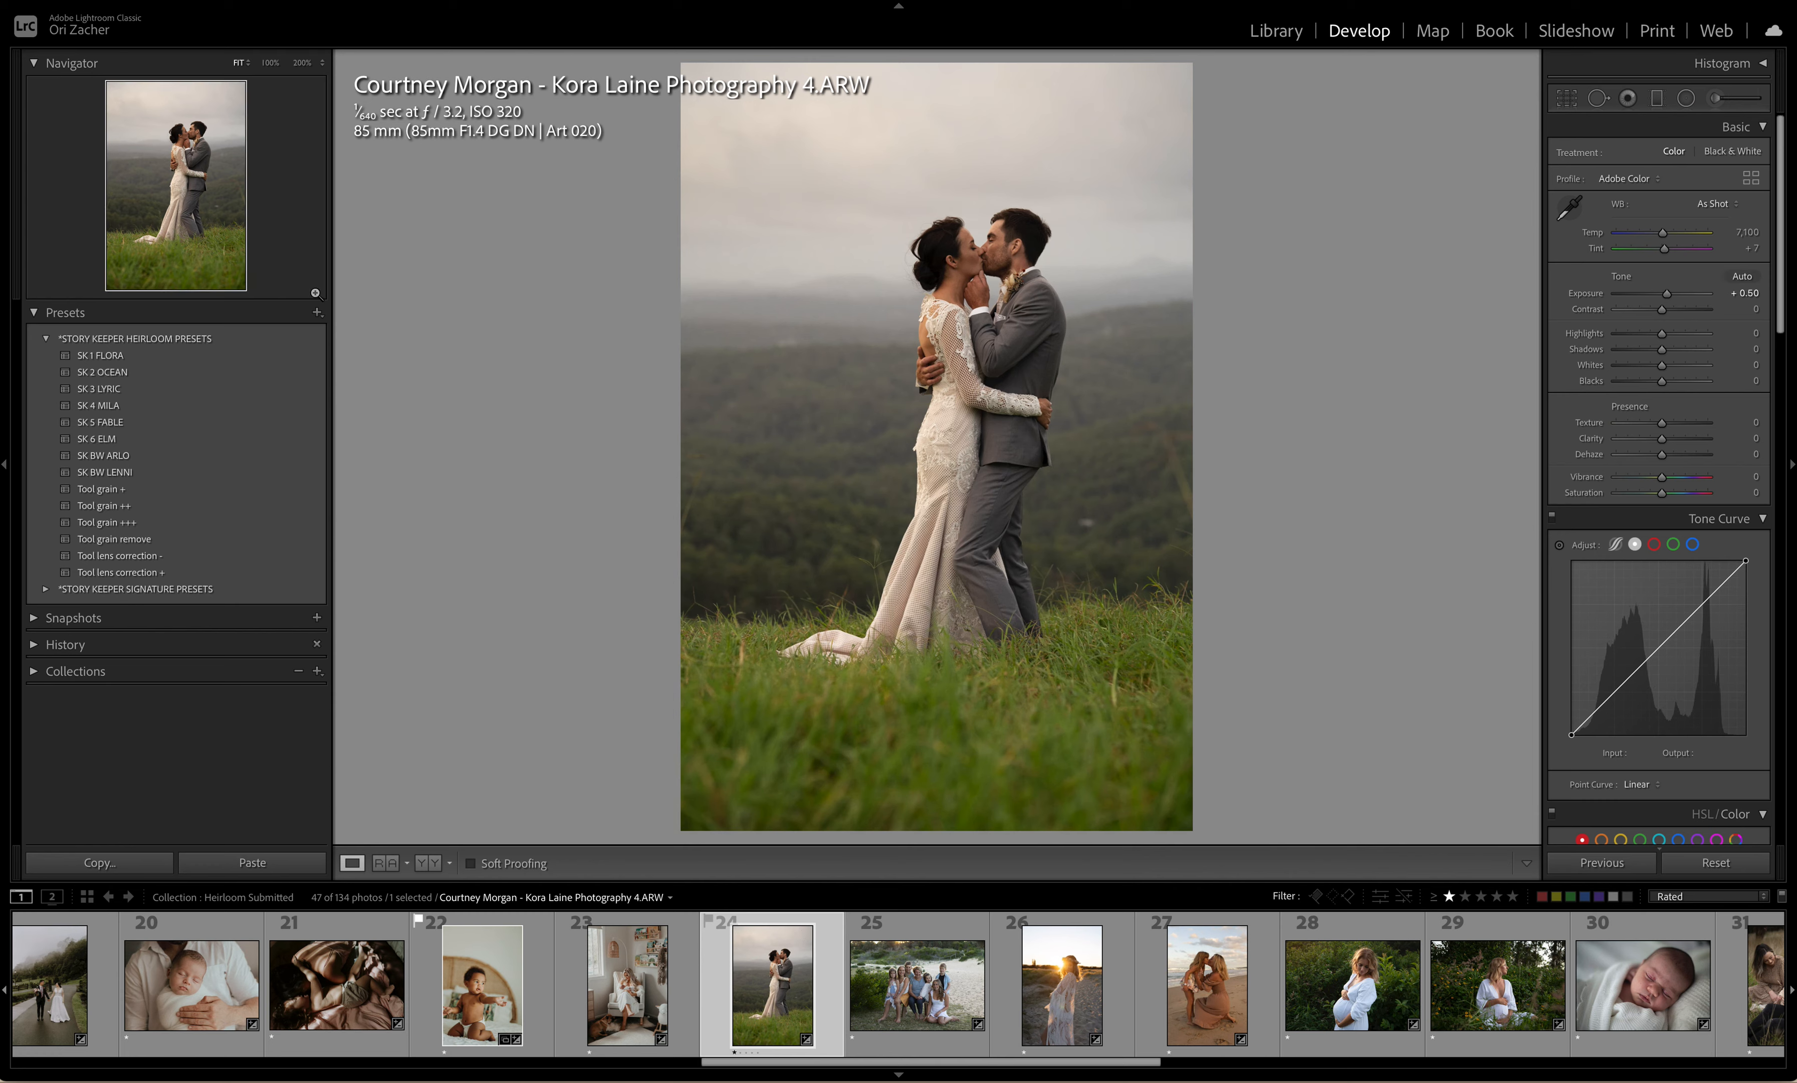
pyautogui.click(114, 373)
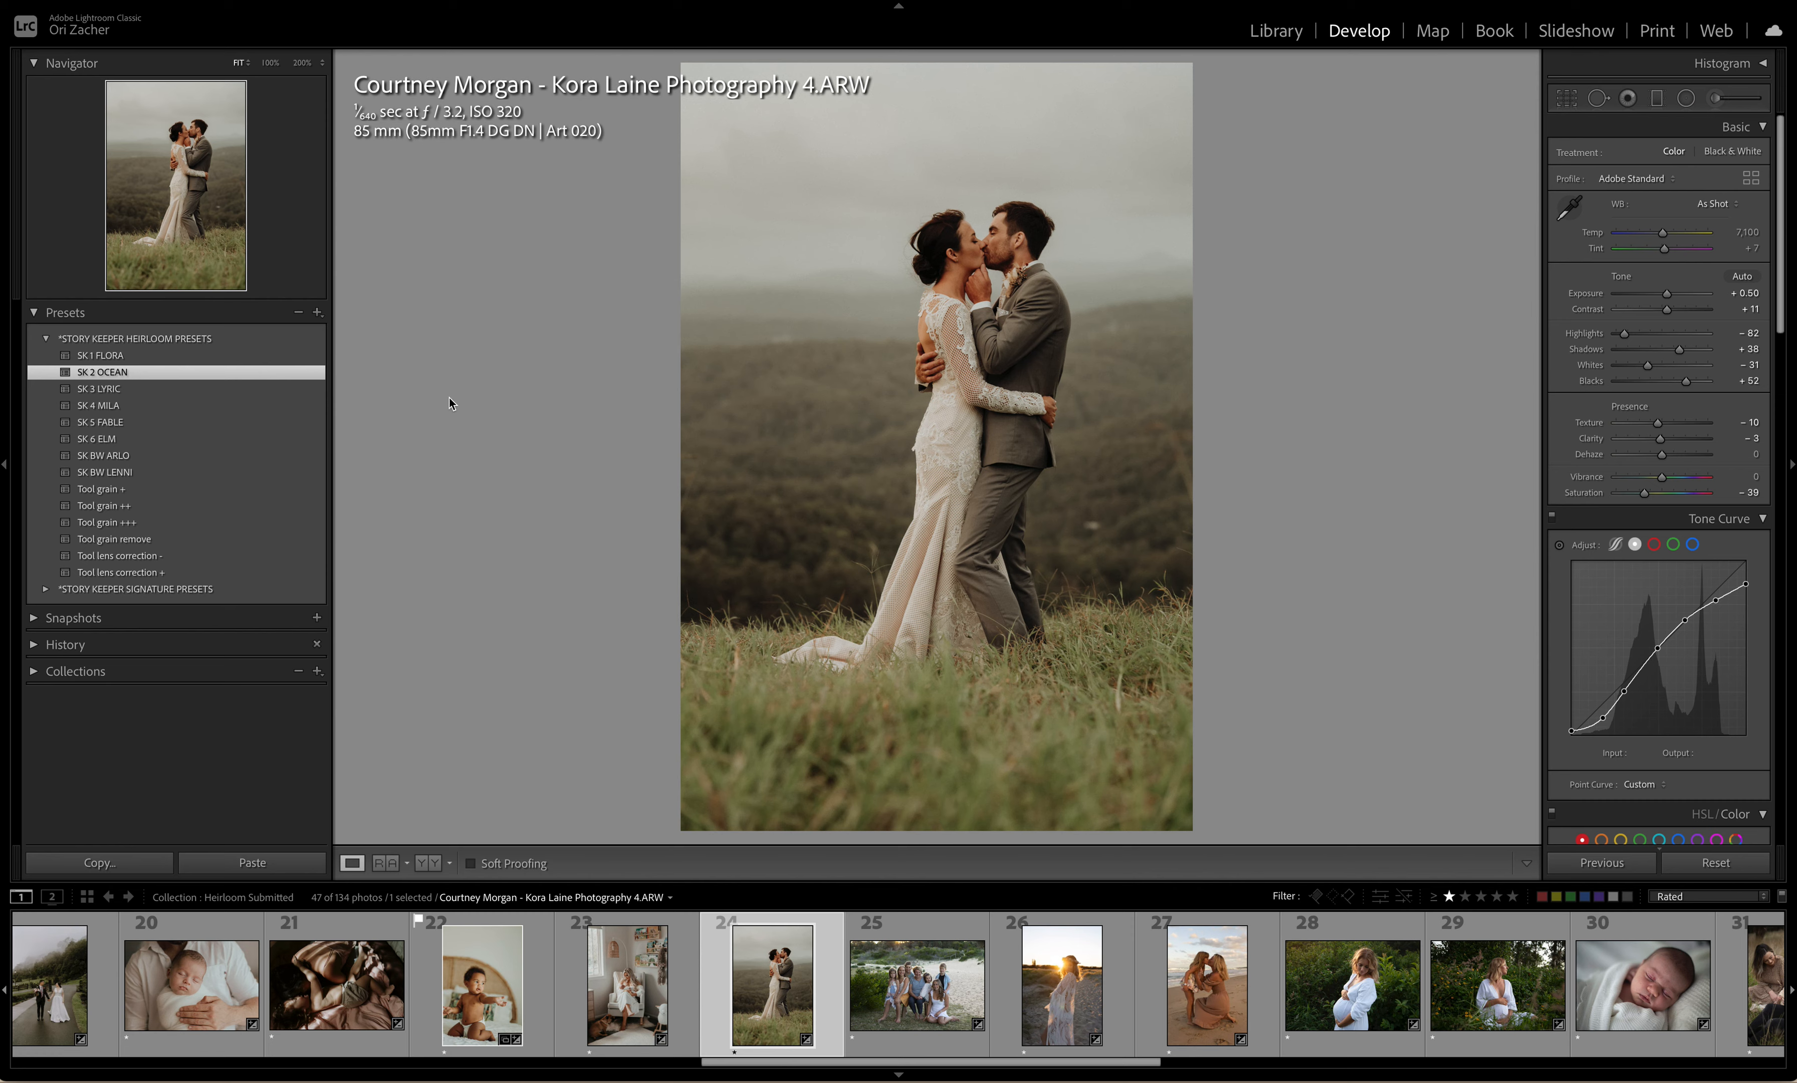
pyautogui.click(110, 356)
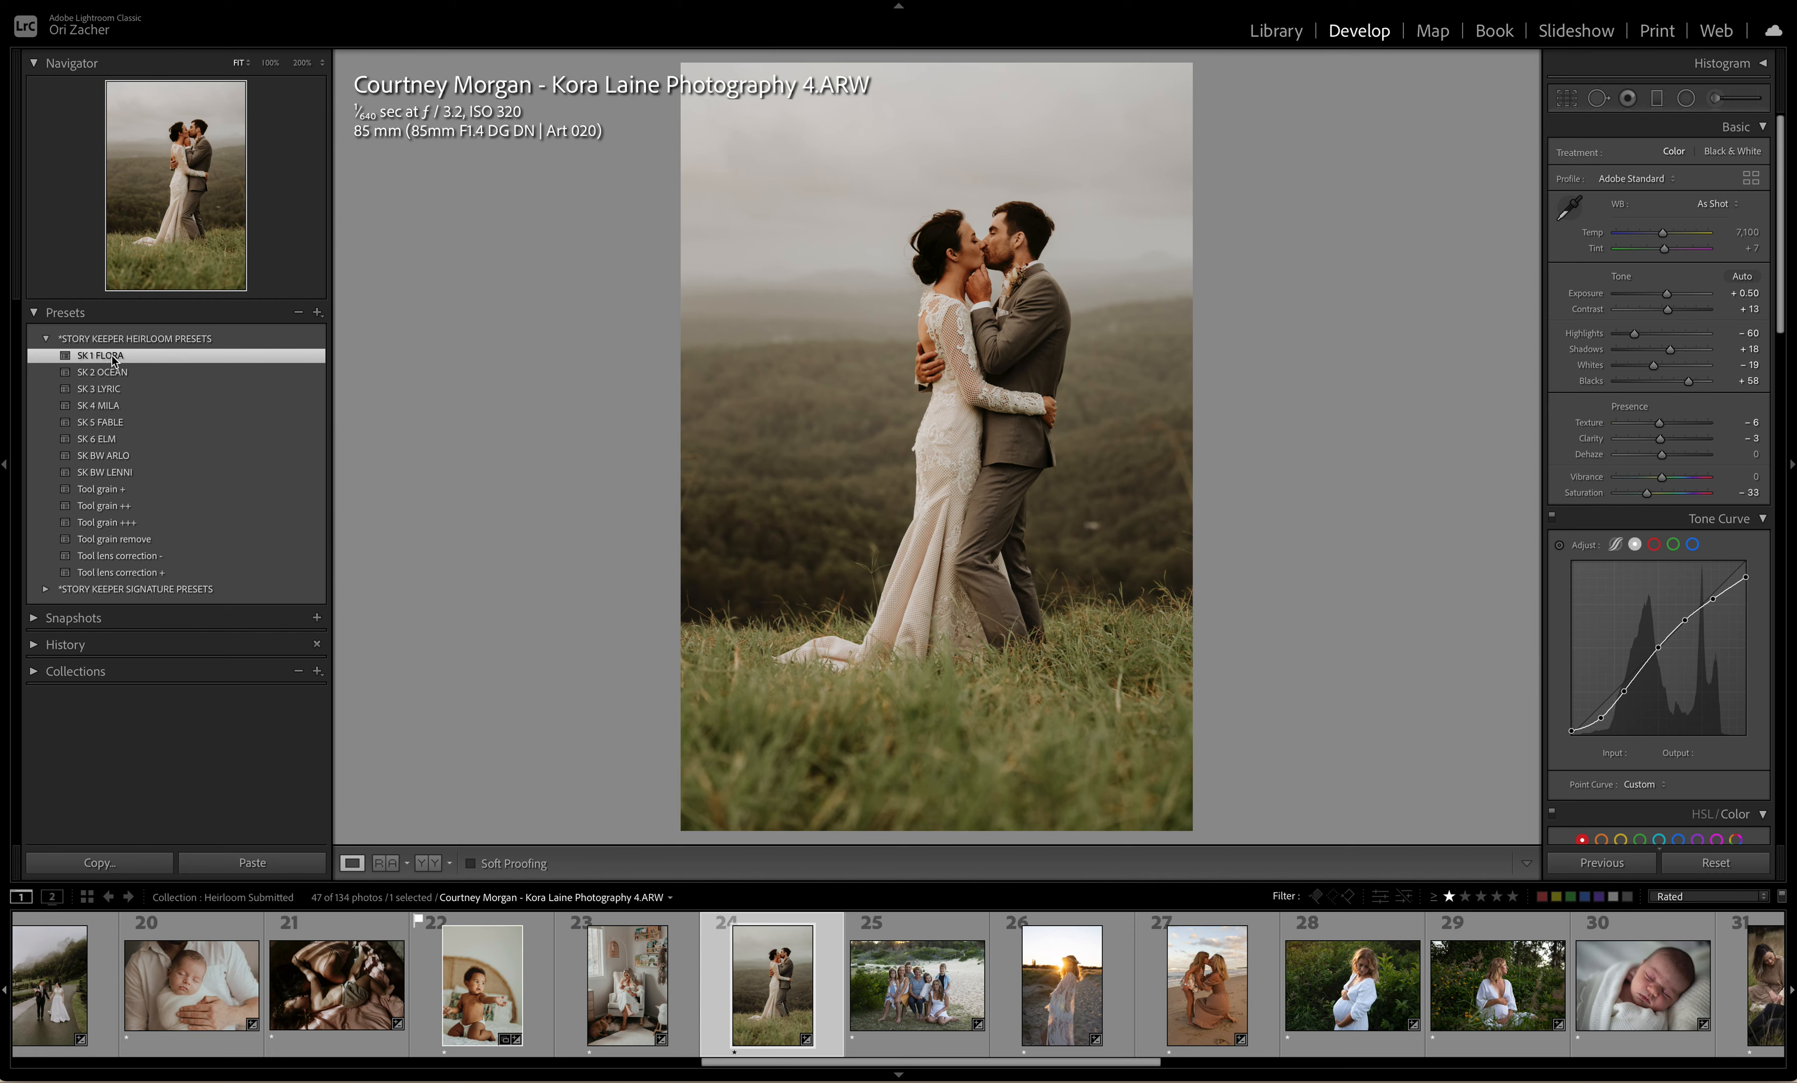
pyautogui.moveTo(1667, 293); pyautogui.dragTo(1670, 298)
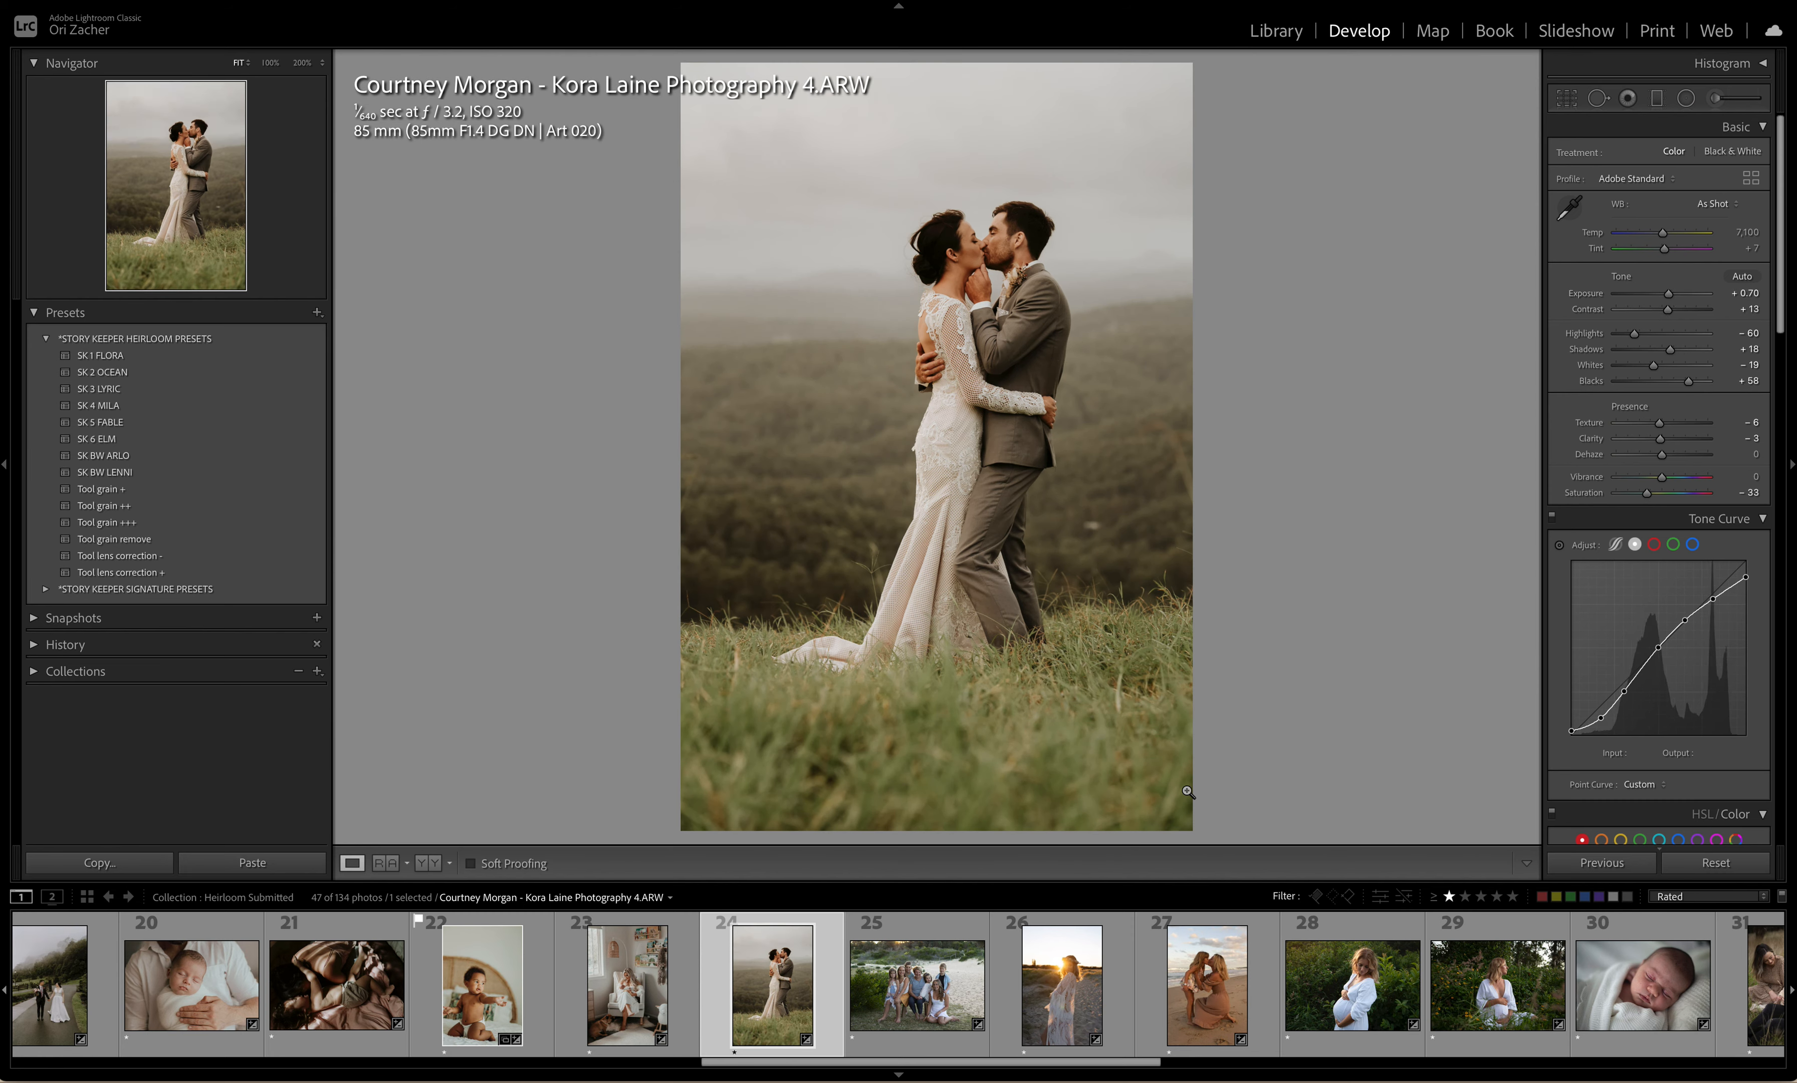
# Step: Apply the SK 1 FLORA preset to 0I8A1162, the family group on the beach, and set exposure to +0.75
pyautogui.click(899, 1007)
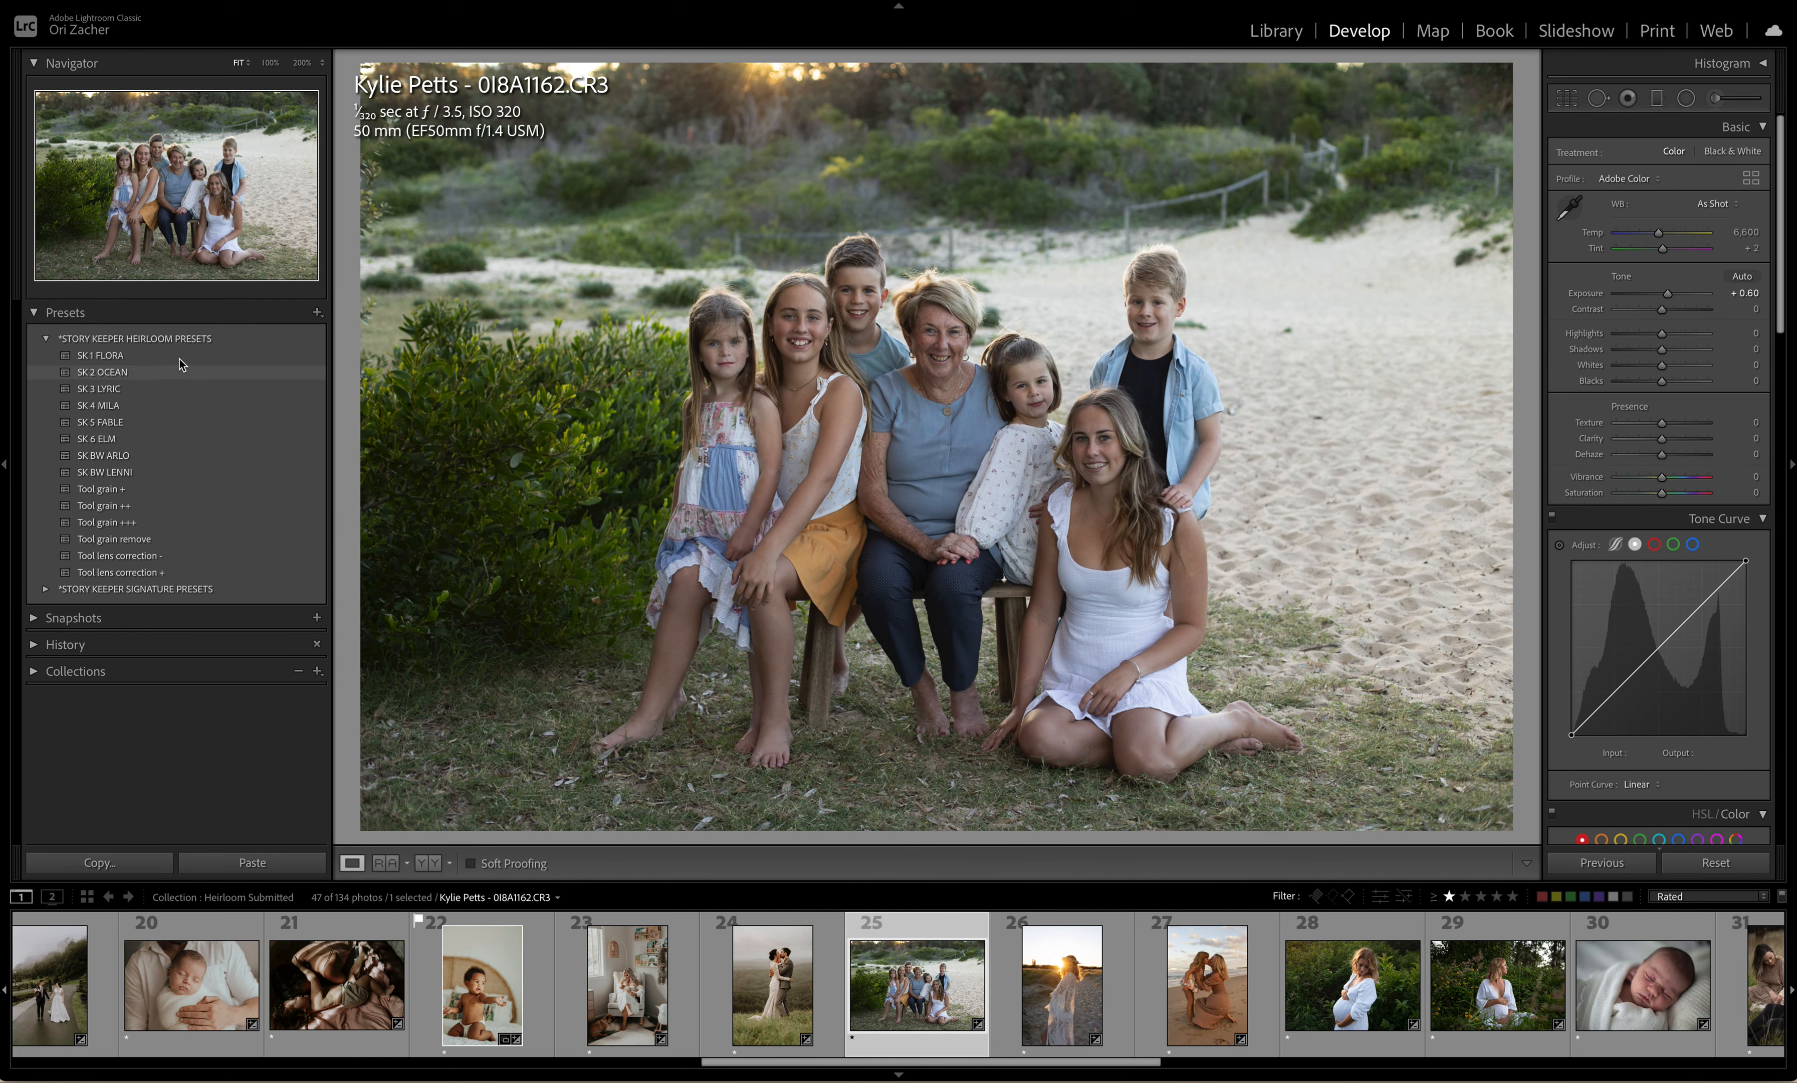
pyautogui.click(108, 356)
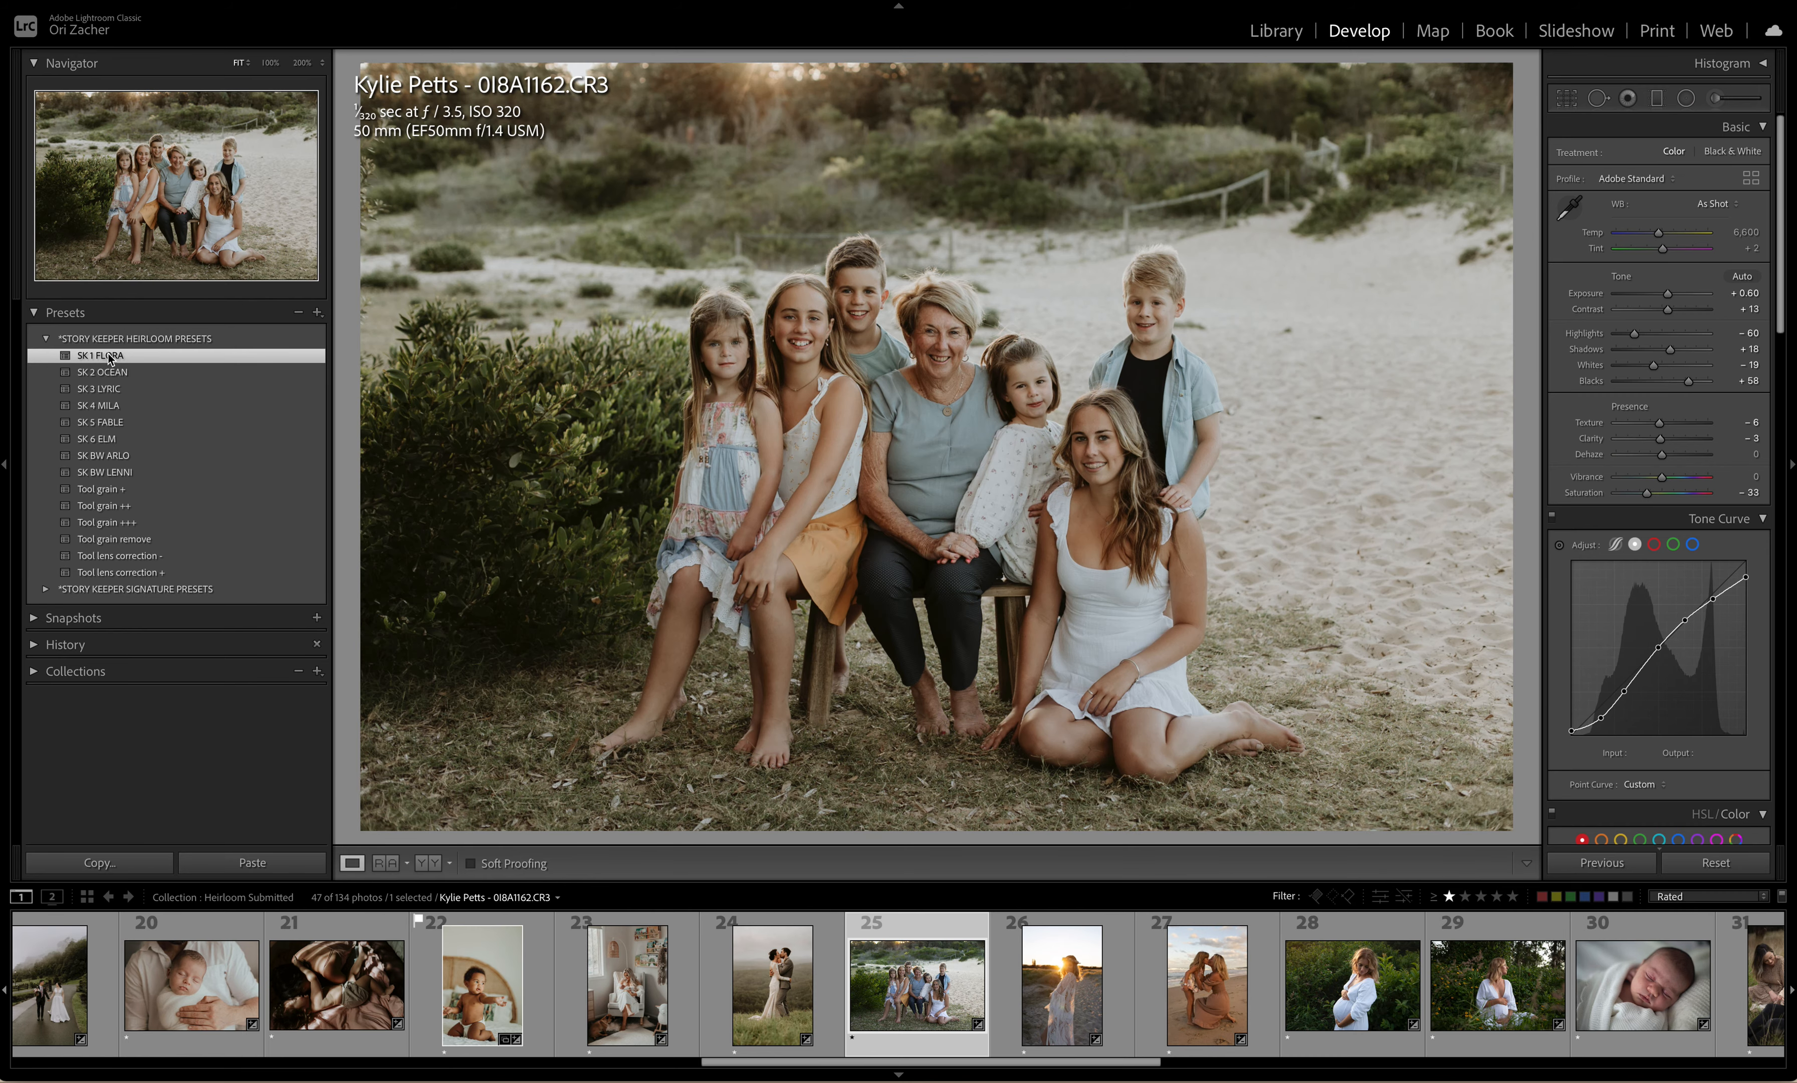
pyautogui.moveTo(1668, 293); pyautogui.dragTo(1670, 300)
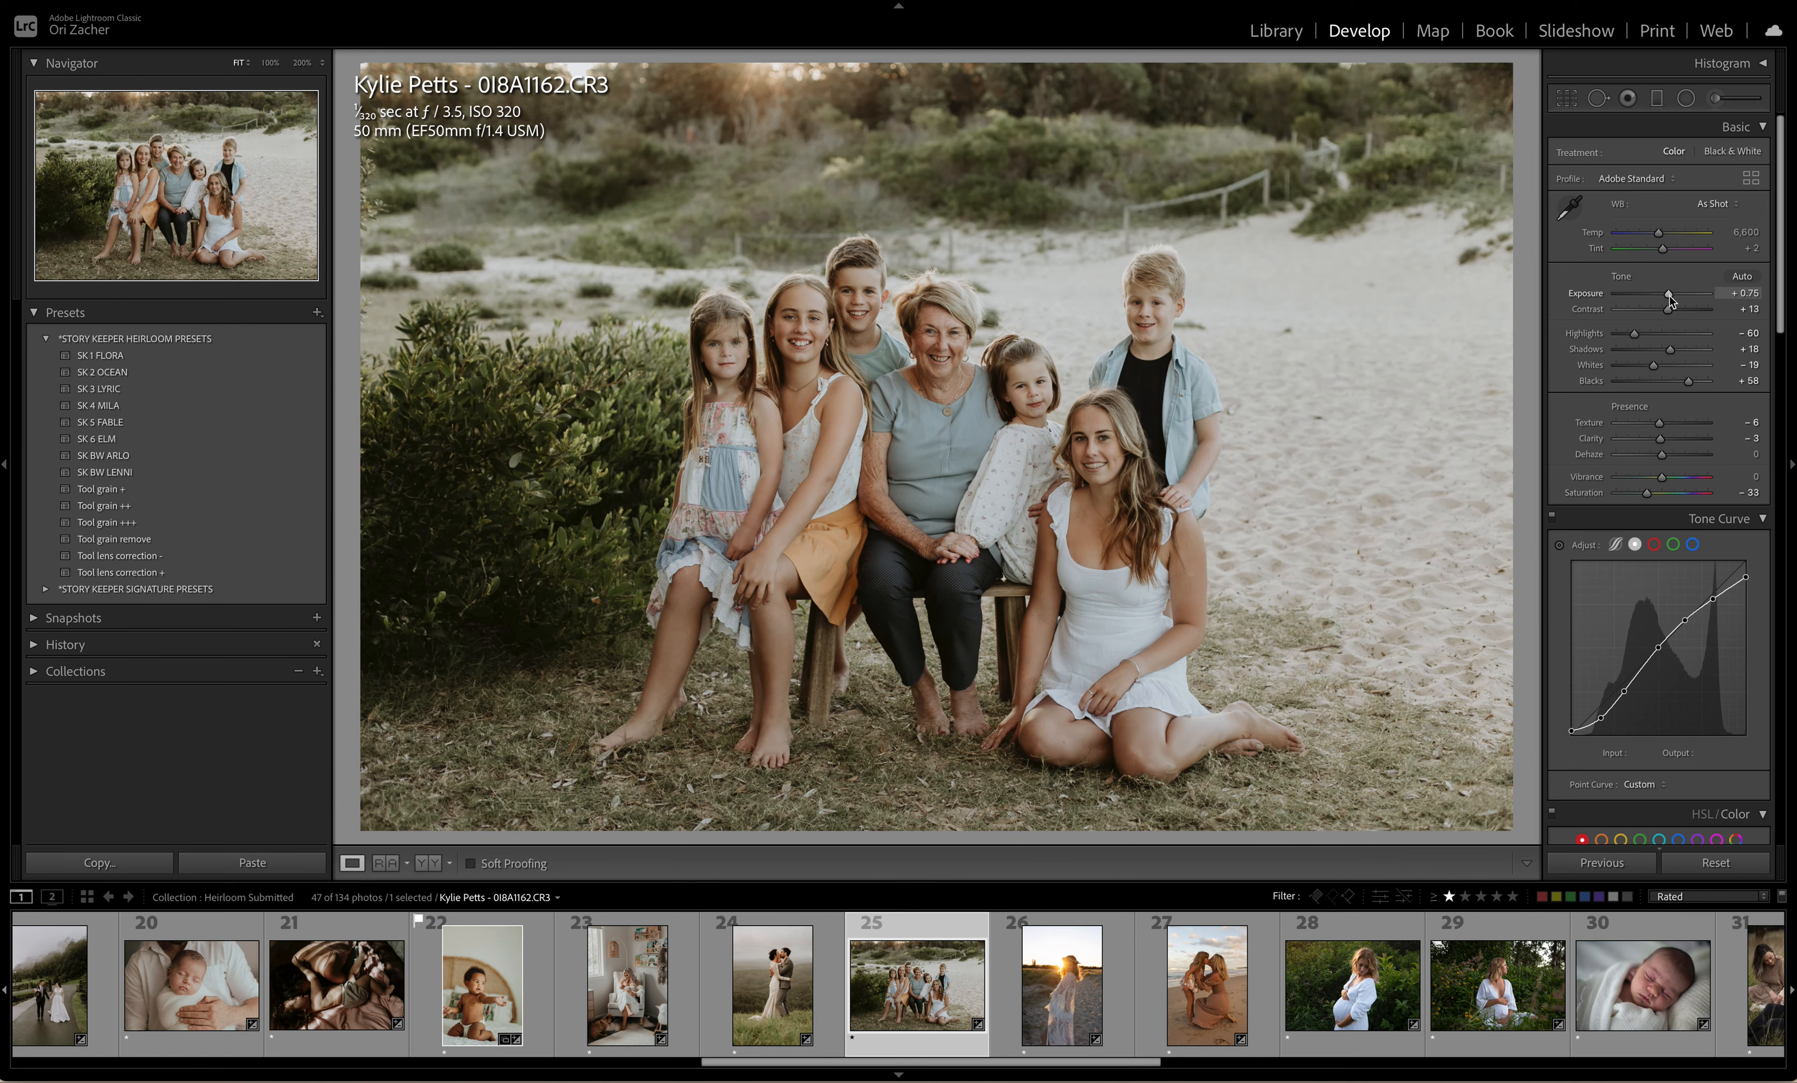
# Step: Move the existing radial filter in 0I8A1162 to the left and slightly up over the family group, and close the filter
pyautogui.click(1687, 98)
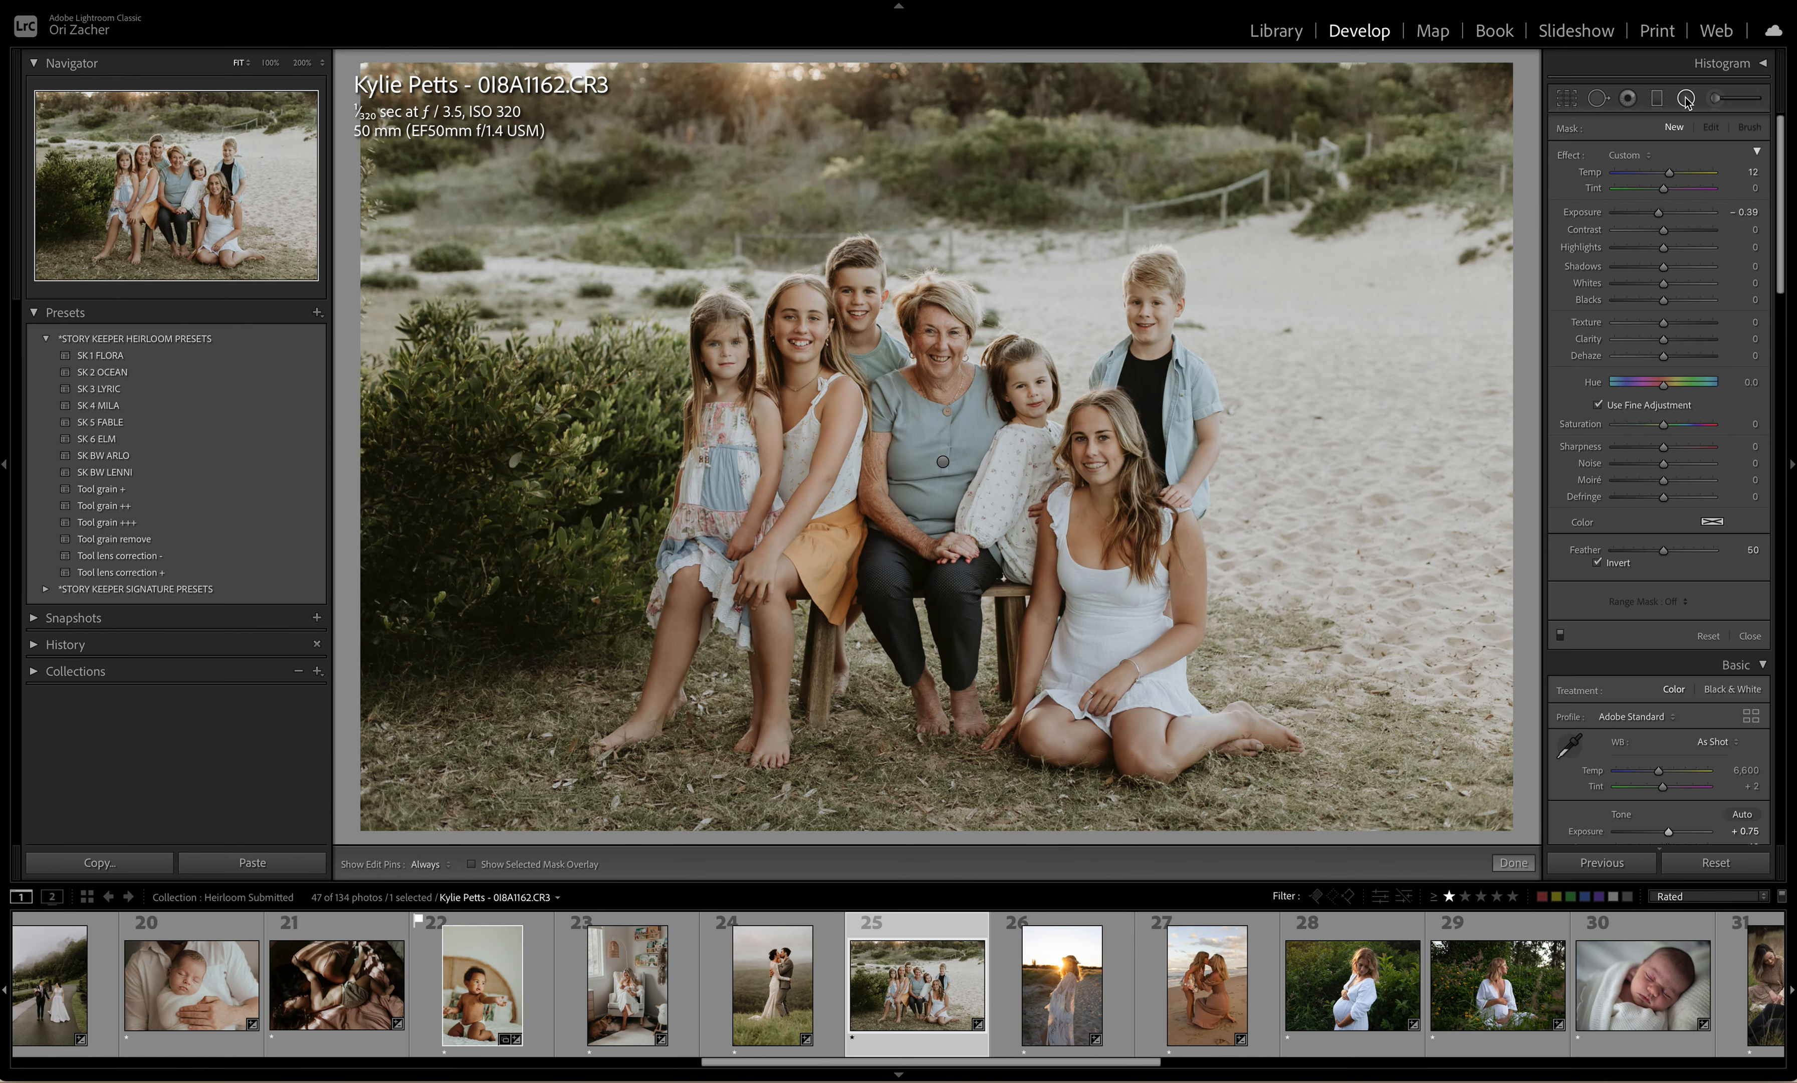
pyautogui.click(942, 461)
pyautogui.moveTo(943, 461); pyautogui.dragTo(838, 432)
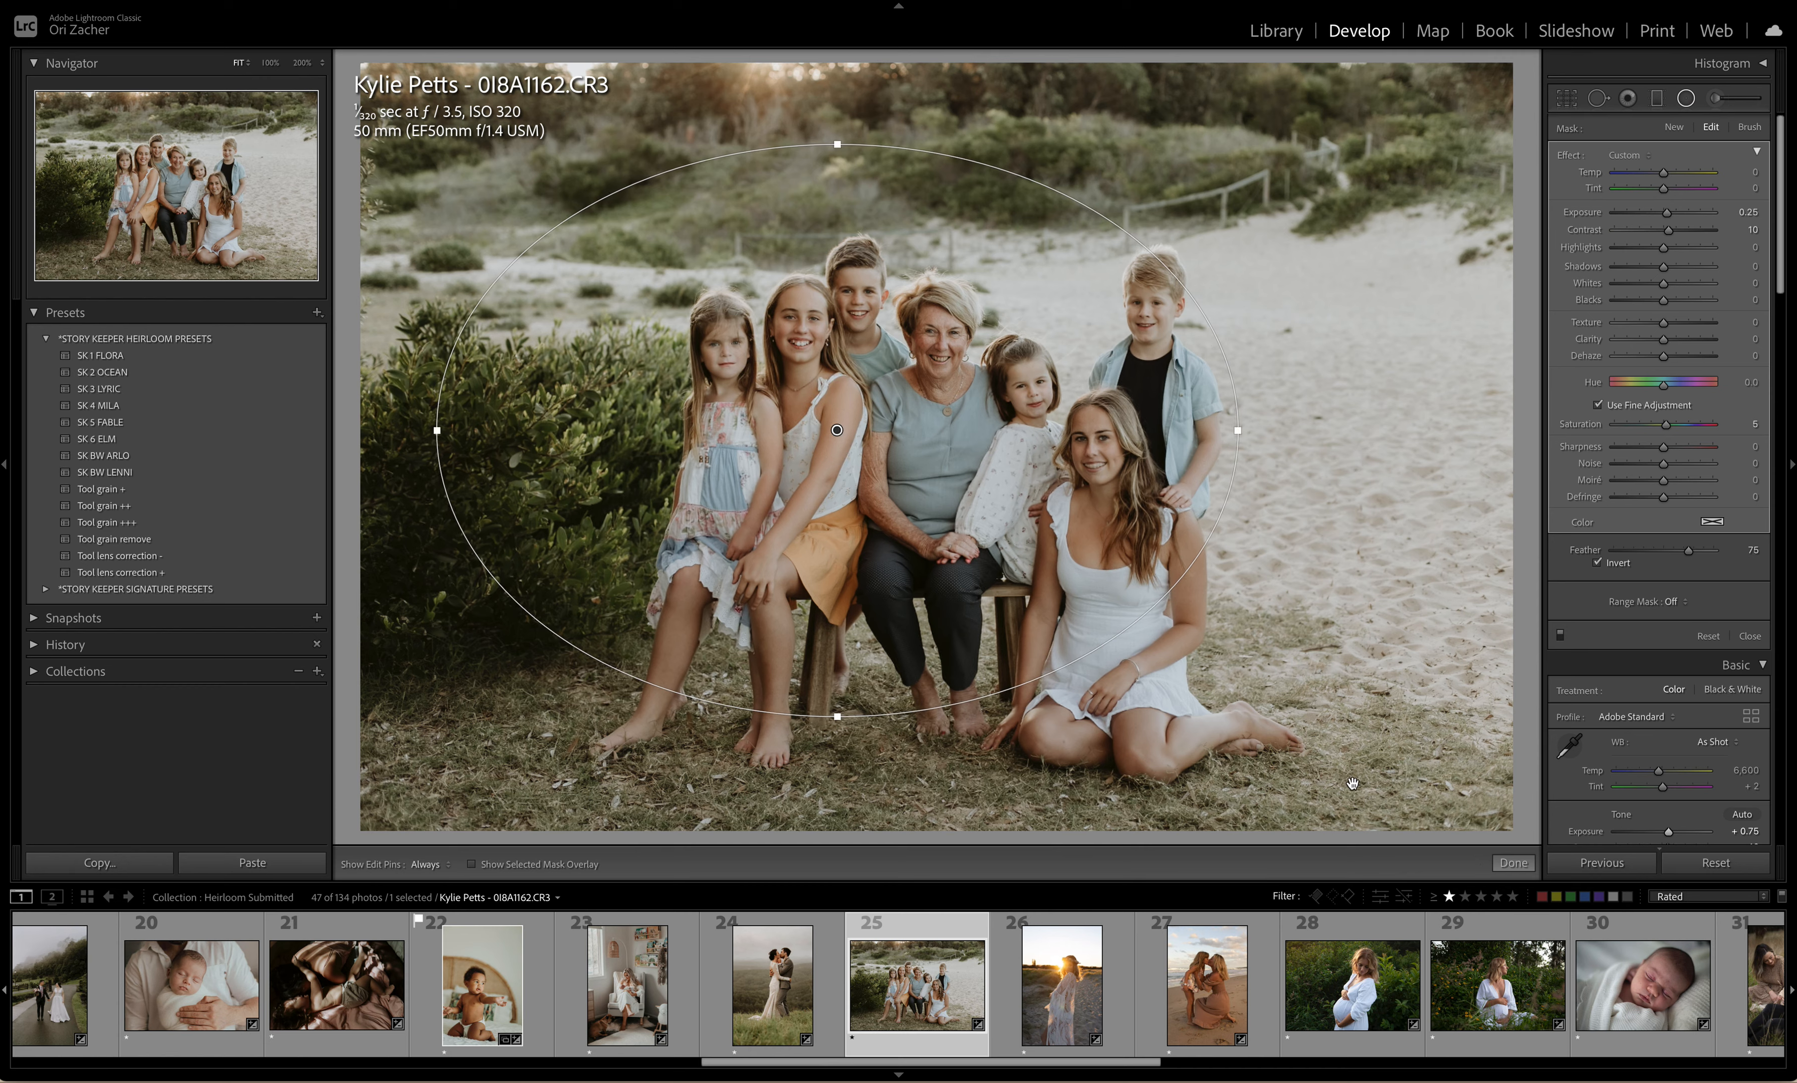
pyautogui.click(1514, 863)
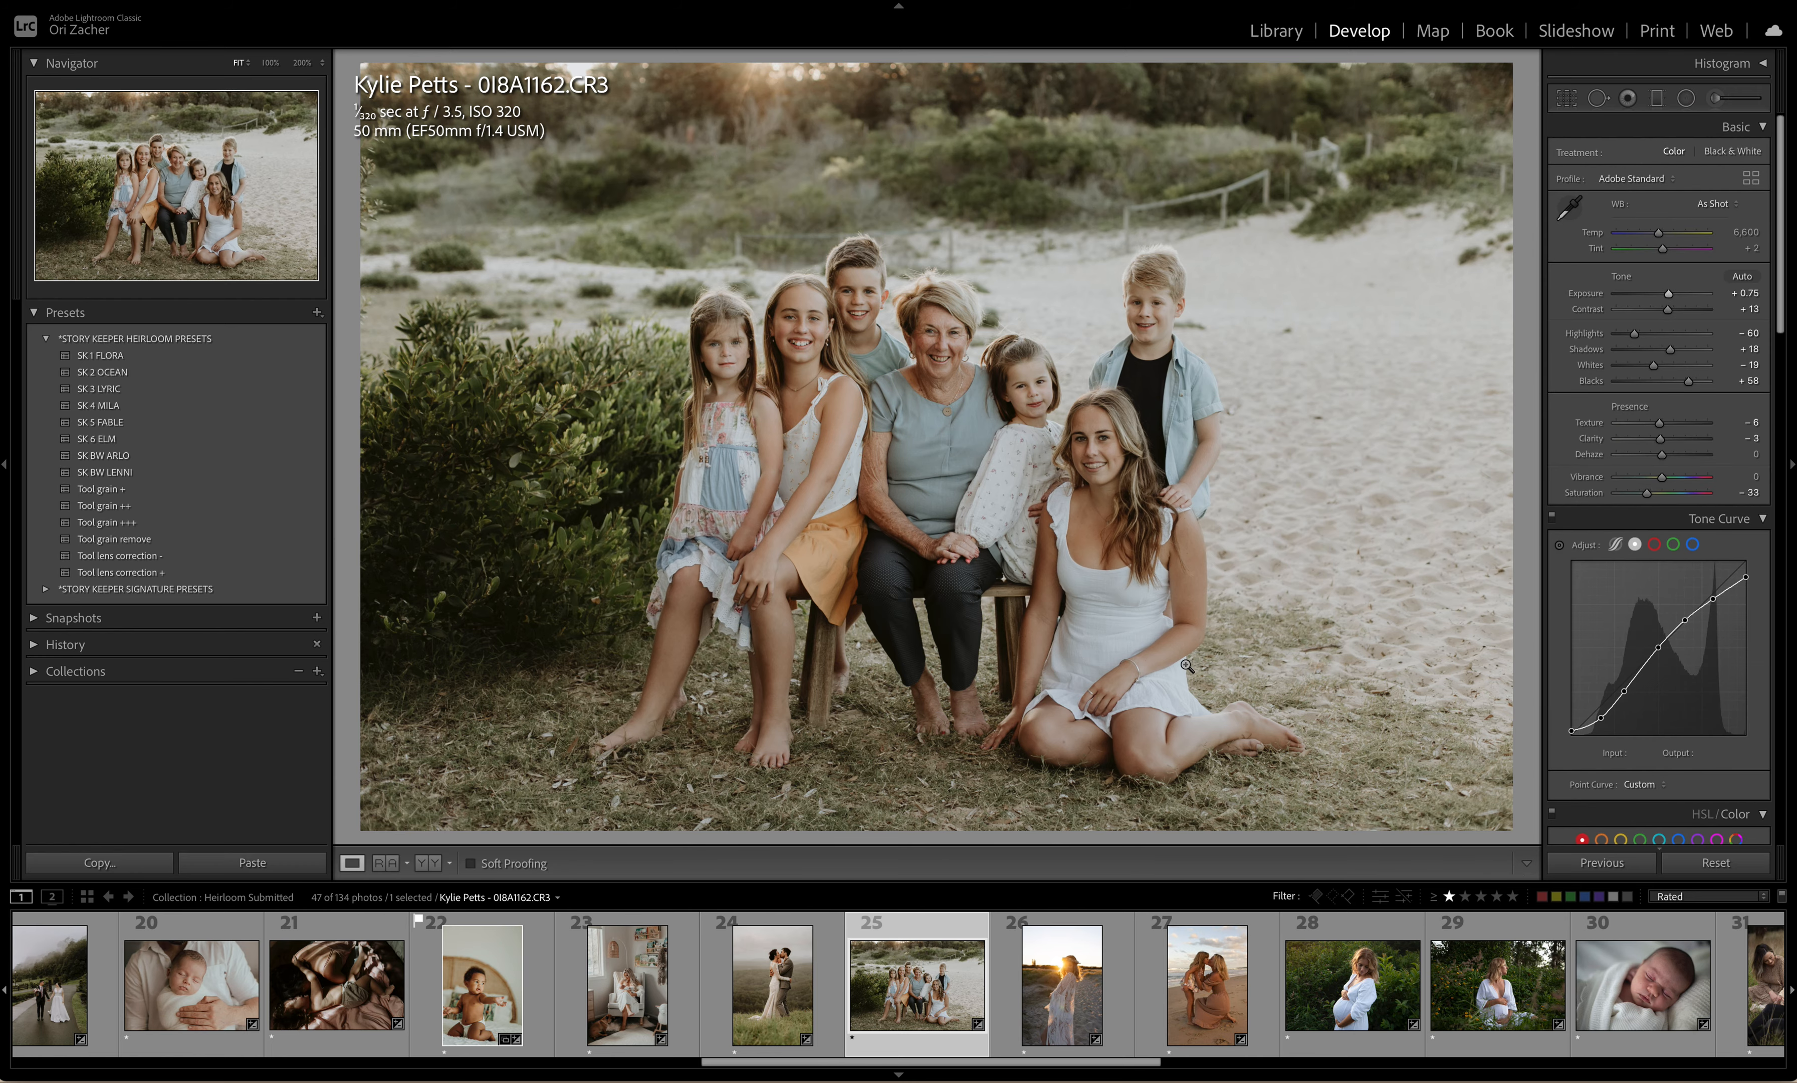
# Step: Apply the SK BW LENNI preset to the photo of the mother kneeling and kissing her daughter on the beach
pyautogui.scroll(-3, 1084, 937)
pyautogui.scroll(-1, 1084, 963)
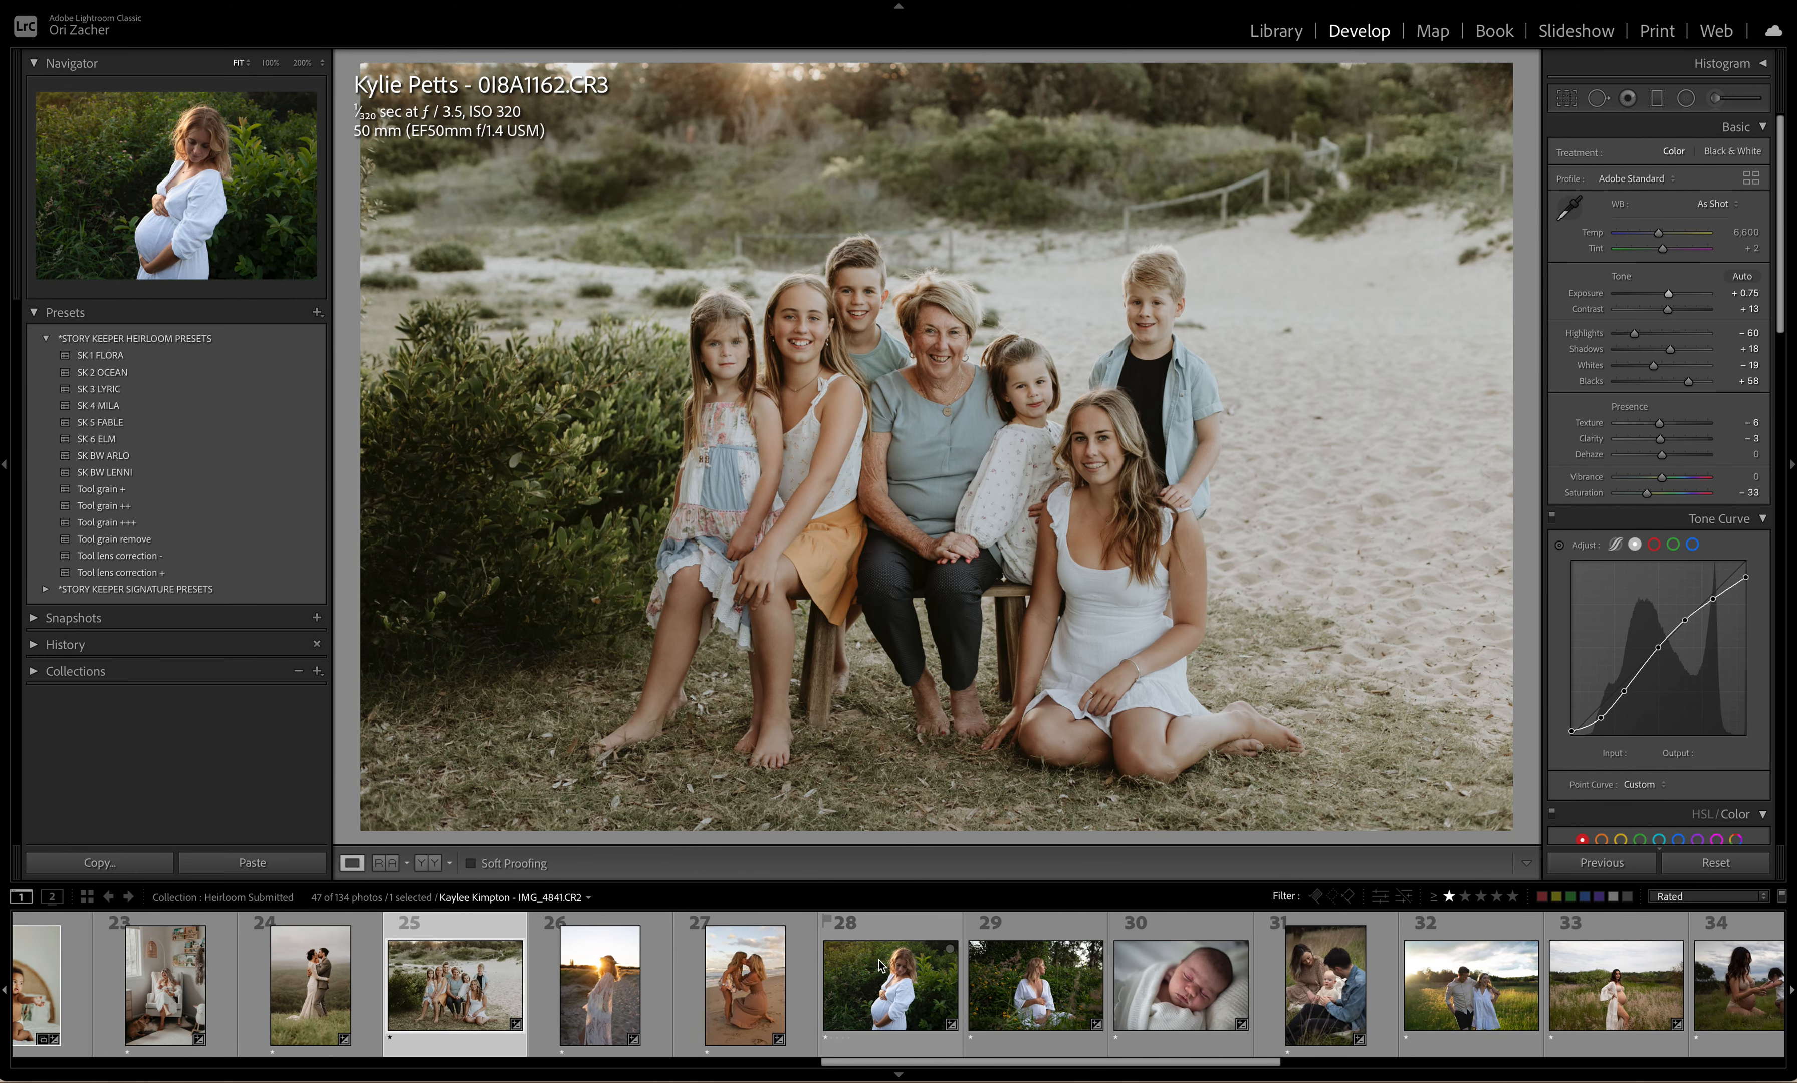
pyautogui.scroll(-2, 948, 962)
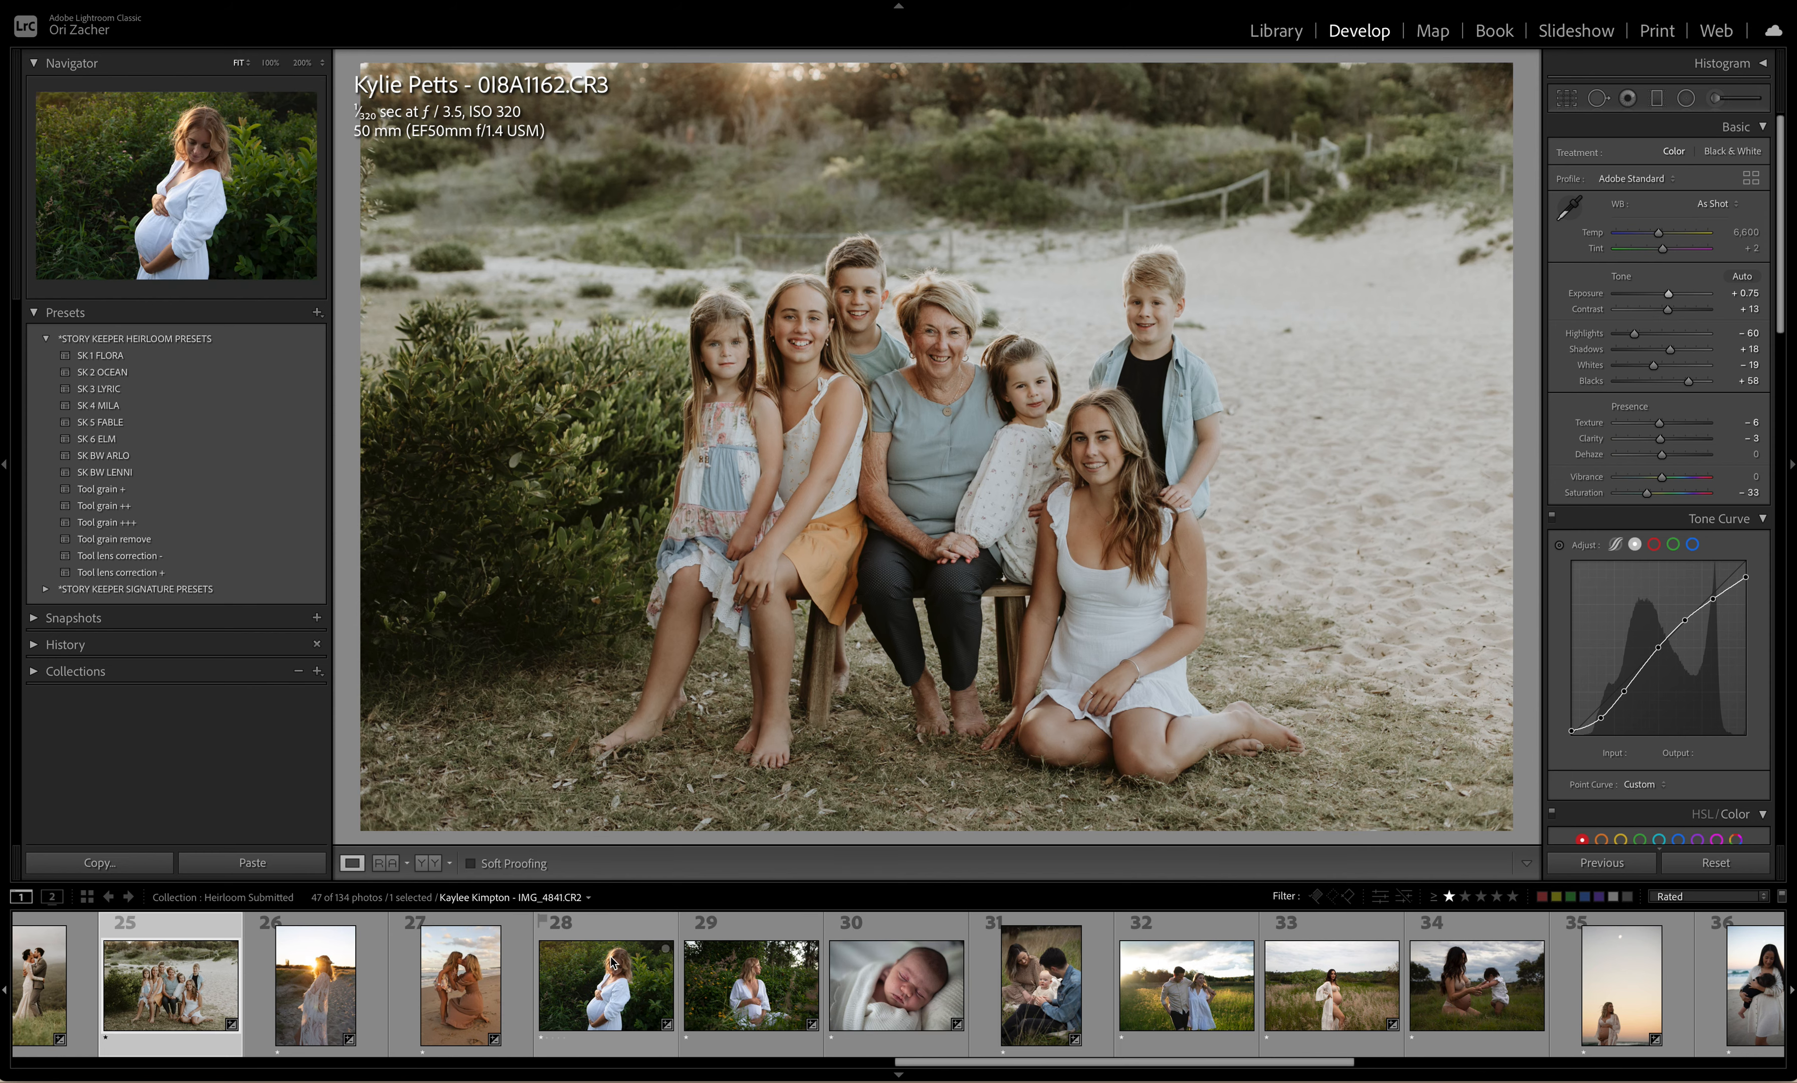
pyautogui.click(467, 989)
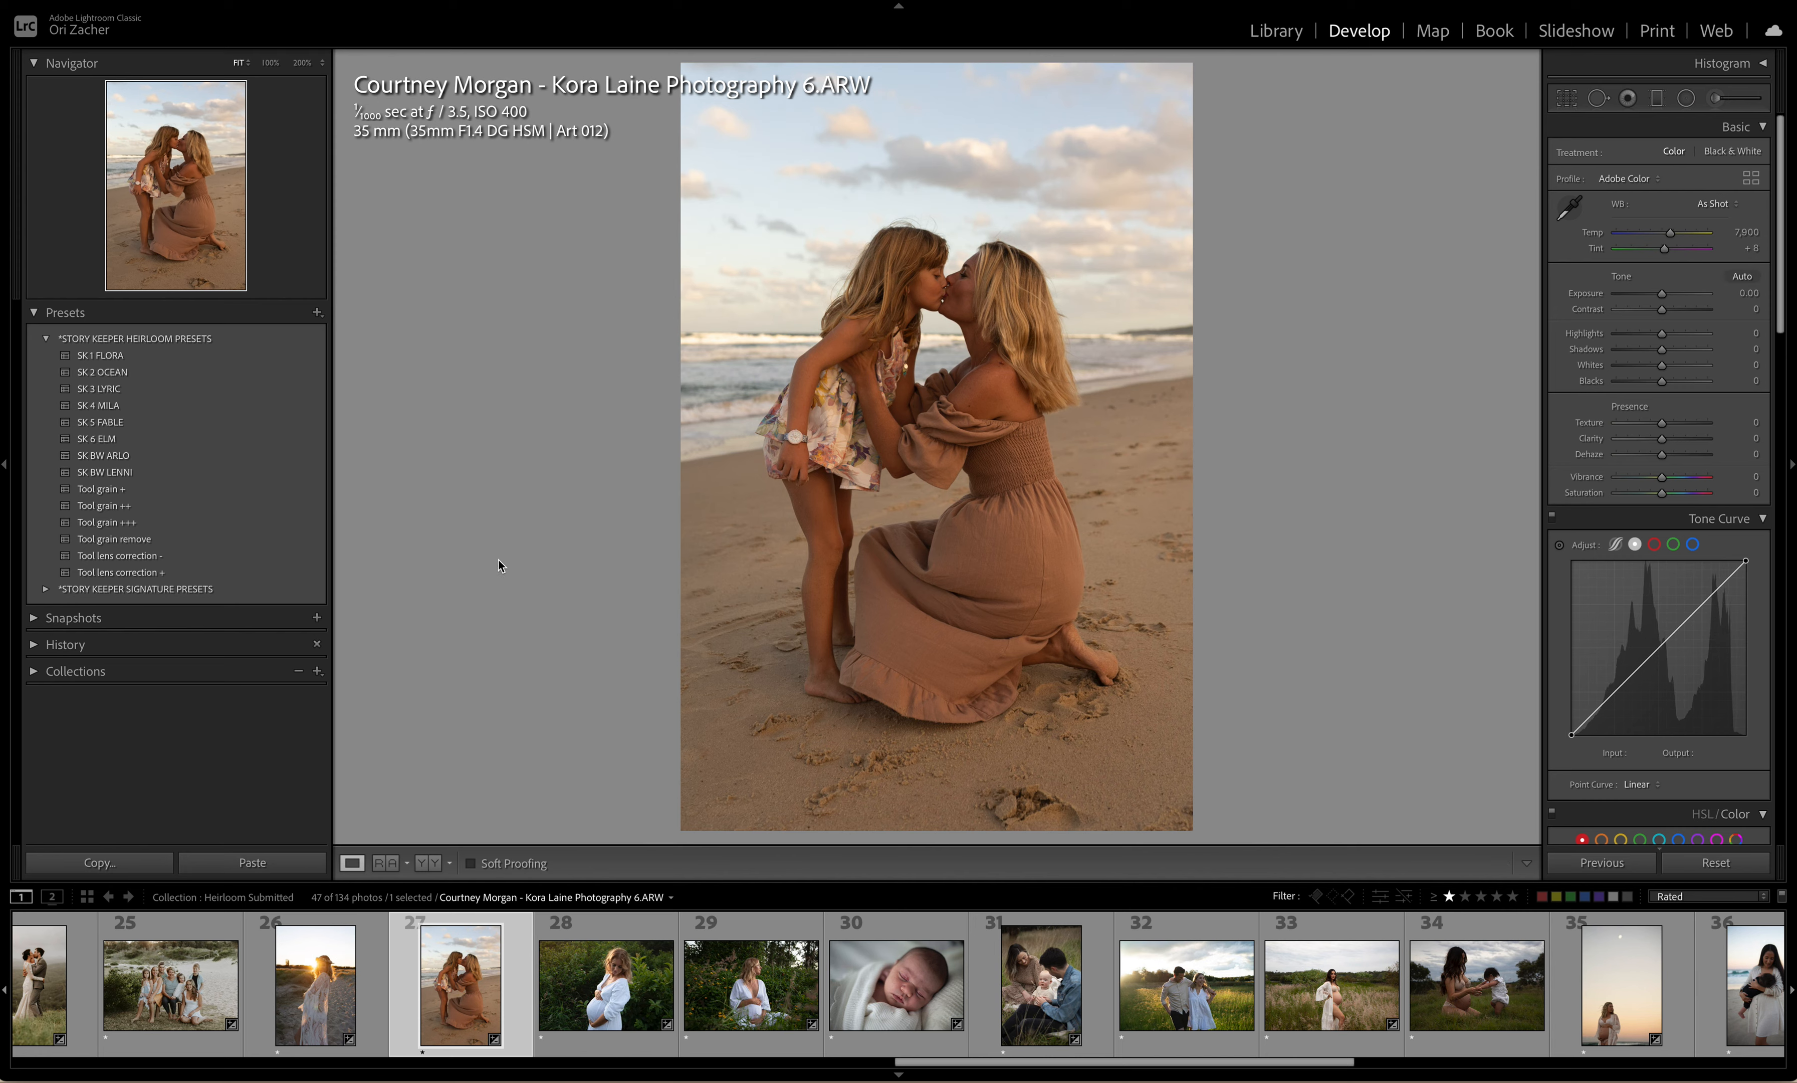
pyautogui.click(126, 472)
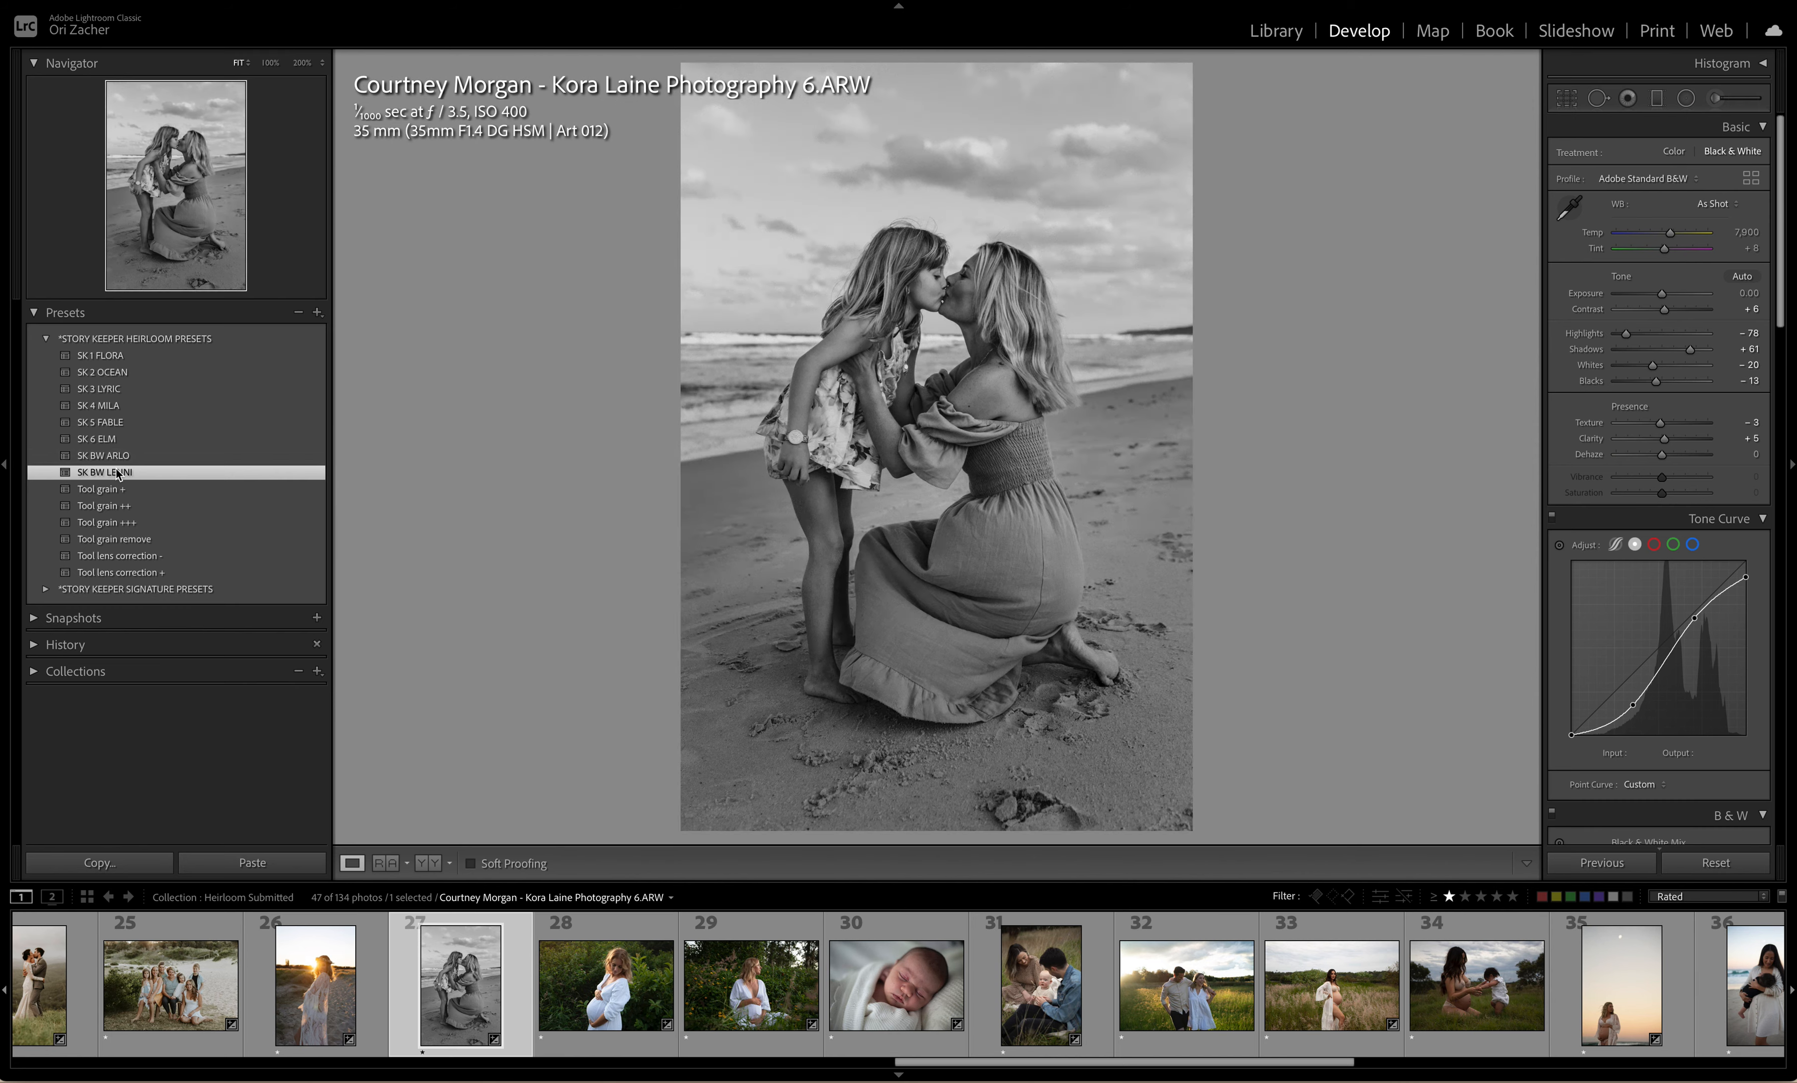
# Step: Apply the SK 1 FLORA preset to IMG_4841, the pregnant woman among green bushes, and set exposure to +0.90
pyautogui.click(602, 984)
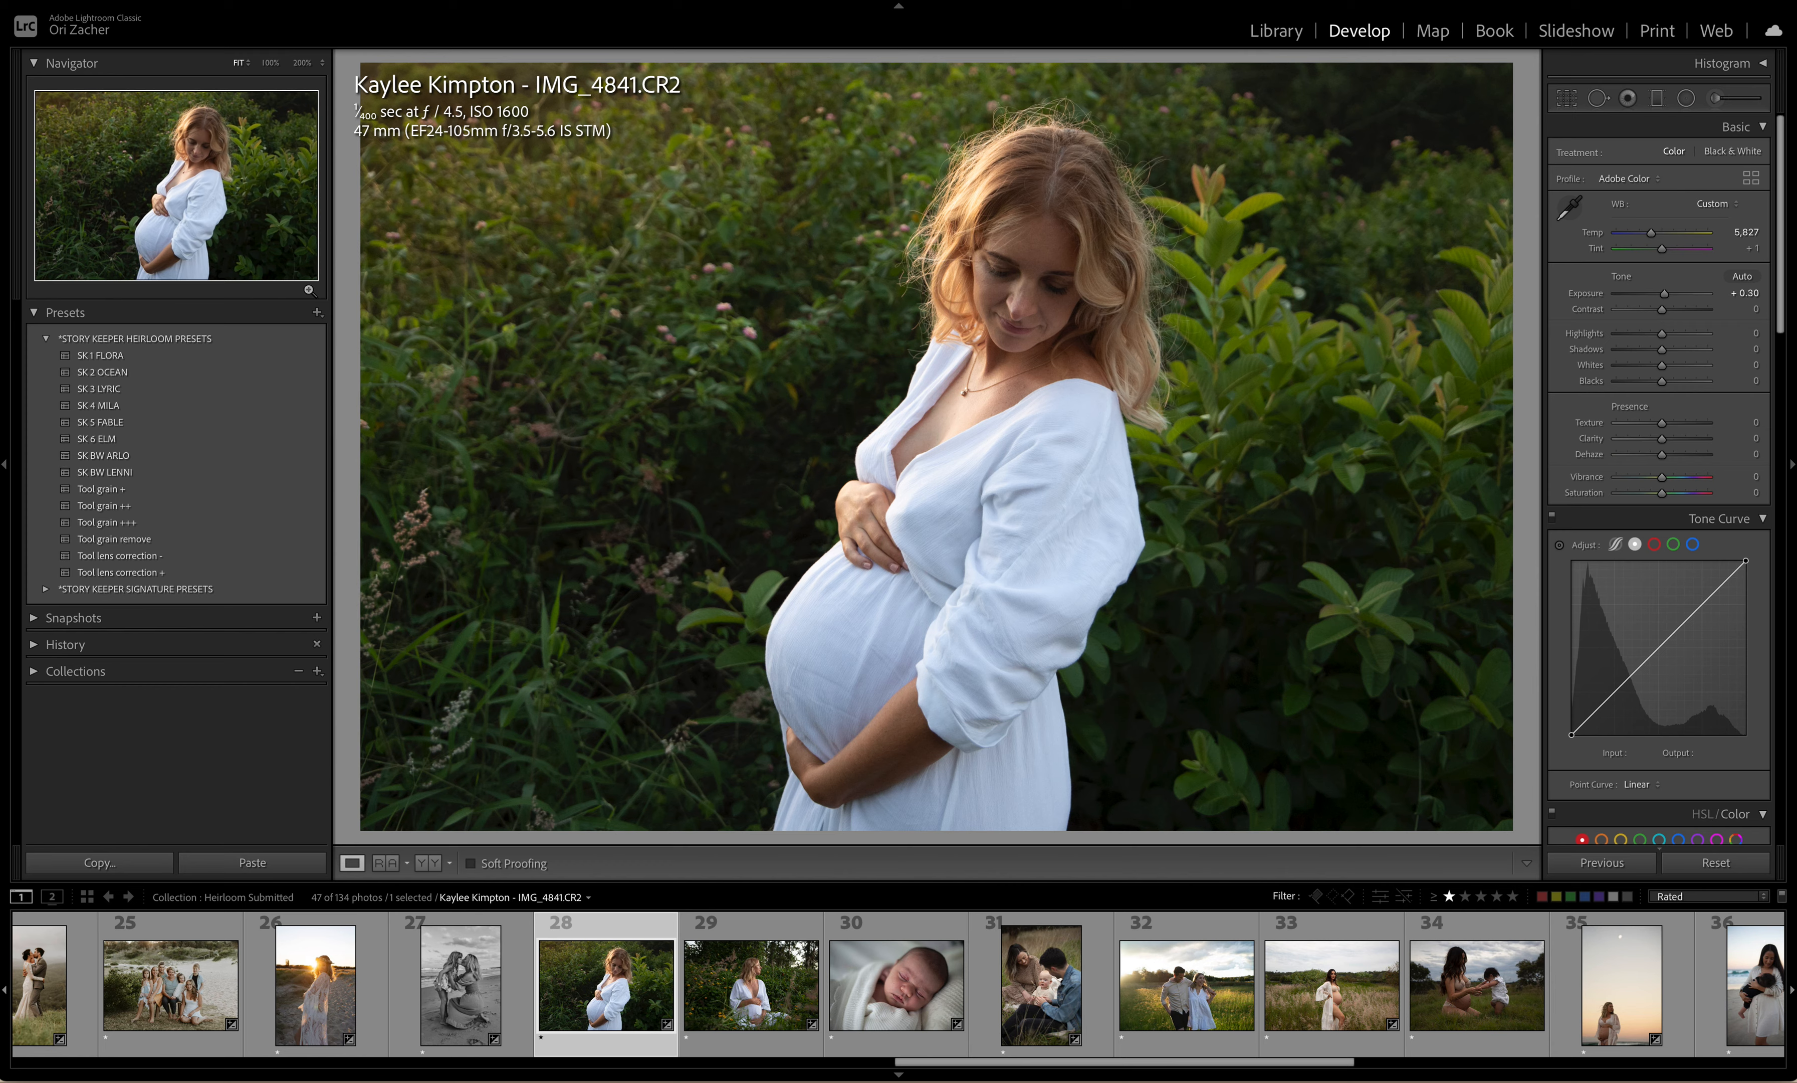
pyautogui.click(119, 357)
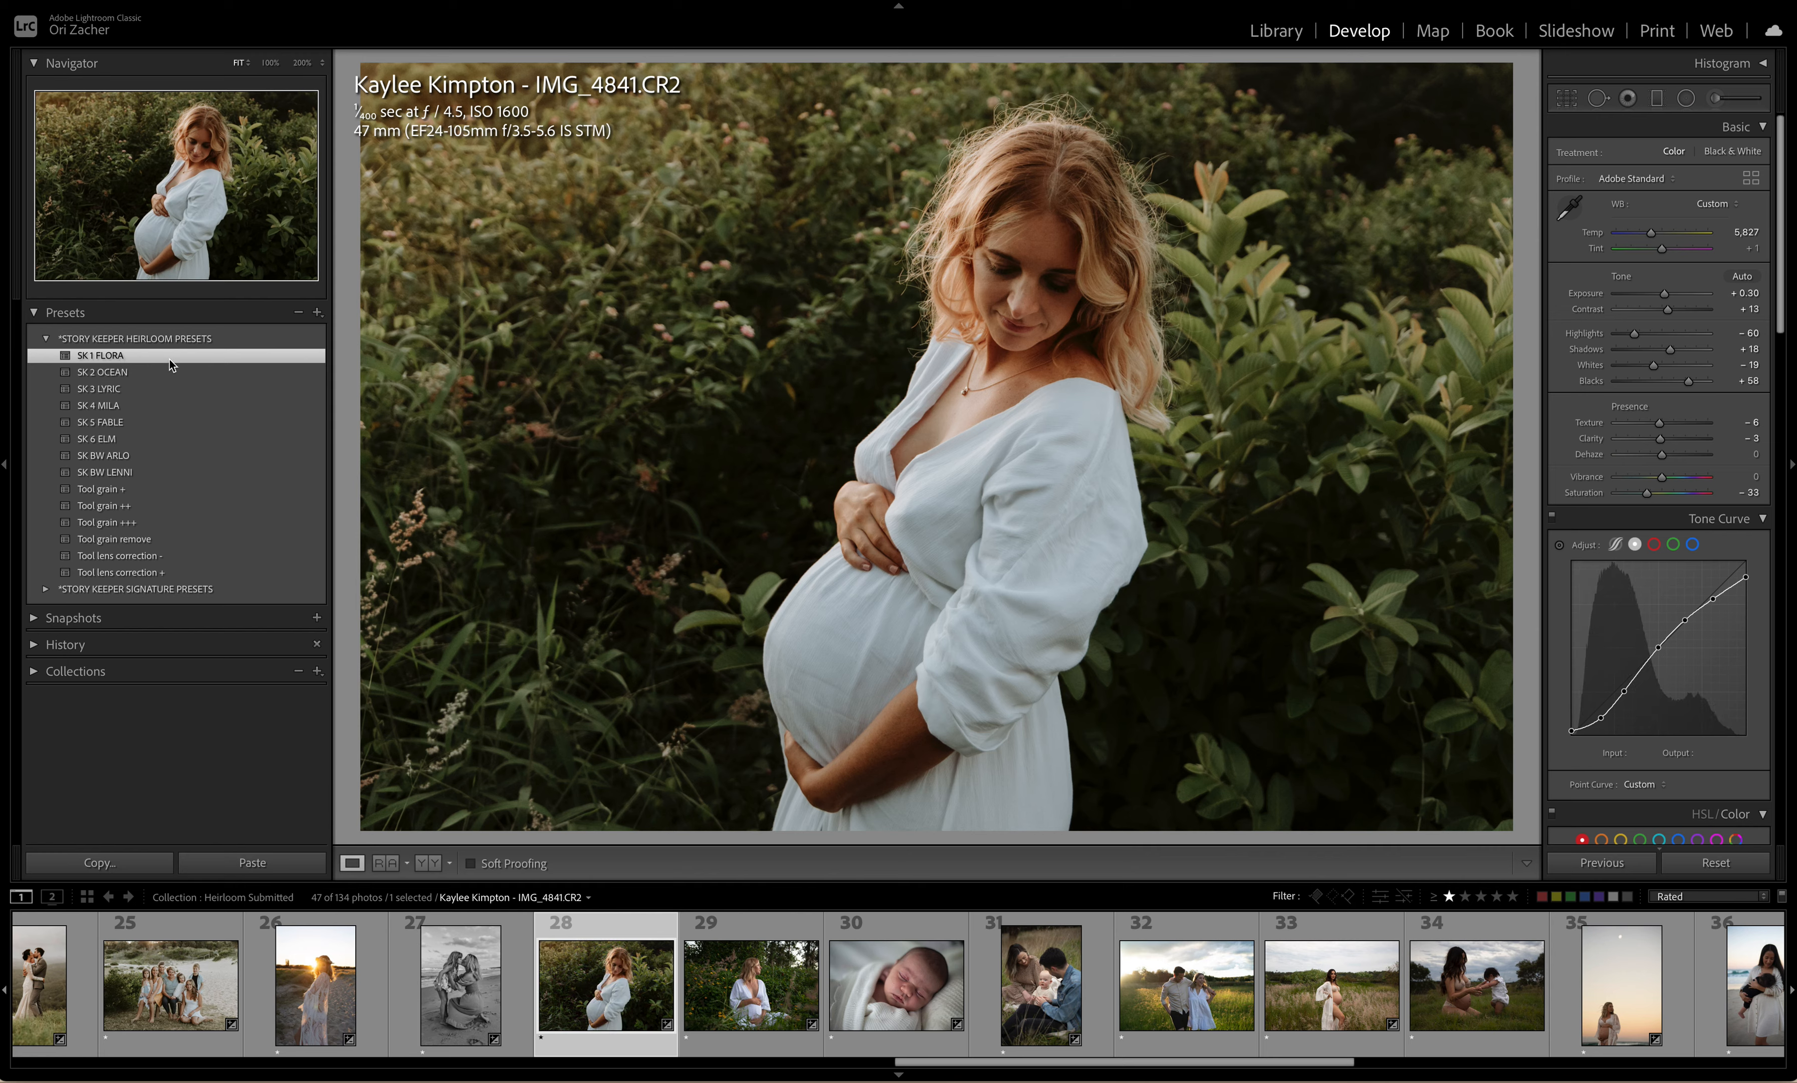
pyautogui.moveTo(1662, 294); pyautogui.dragTo(1671, 295)
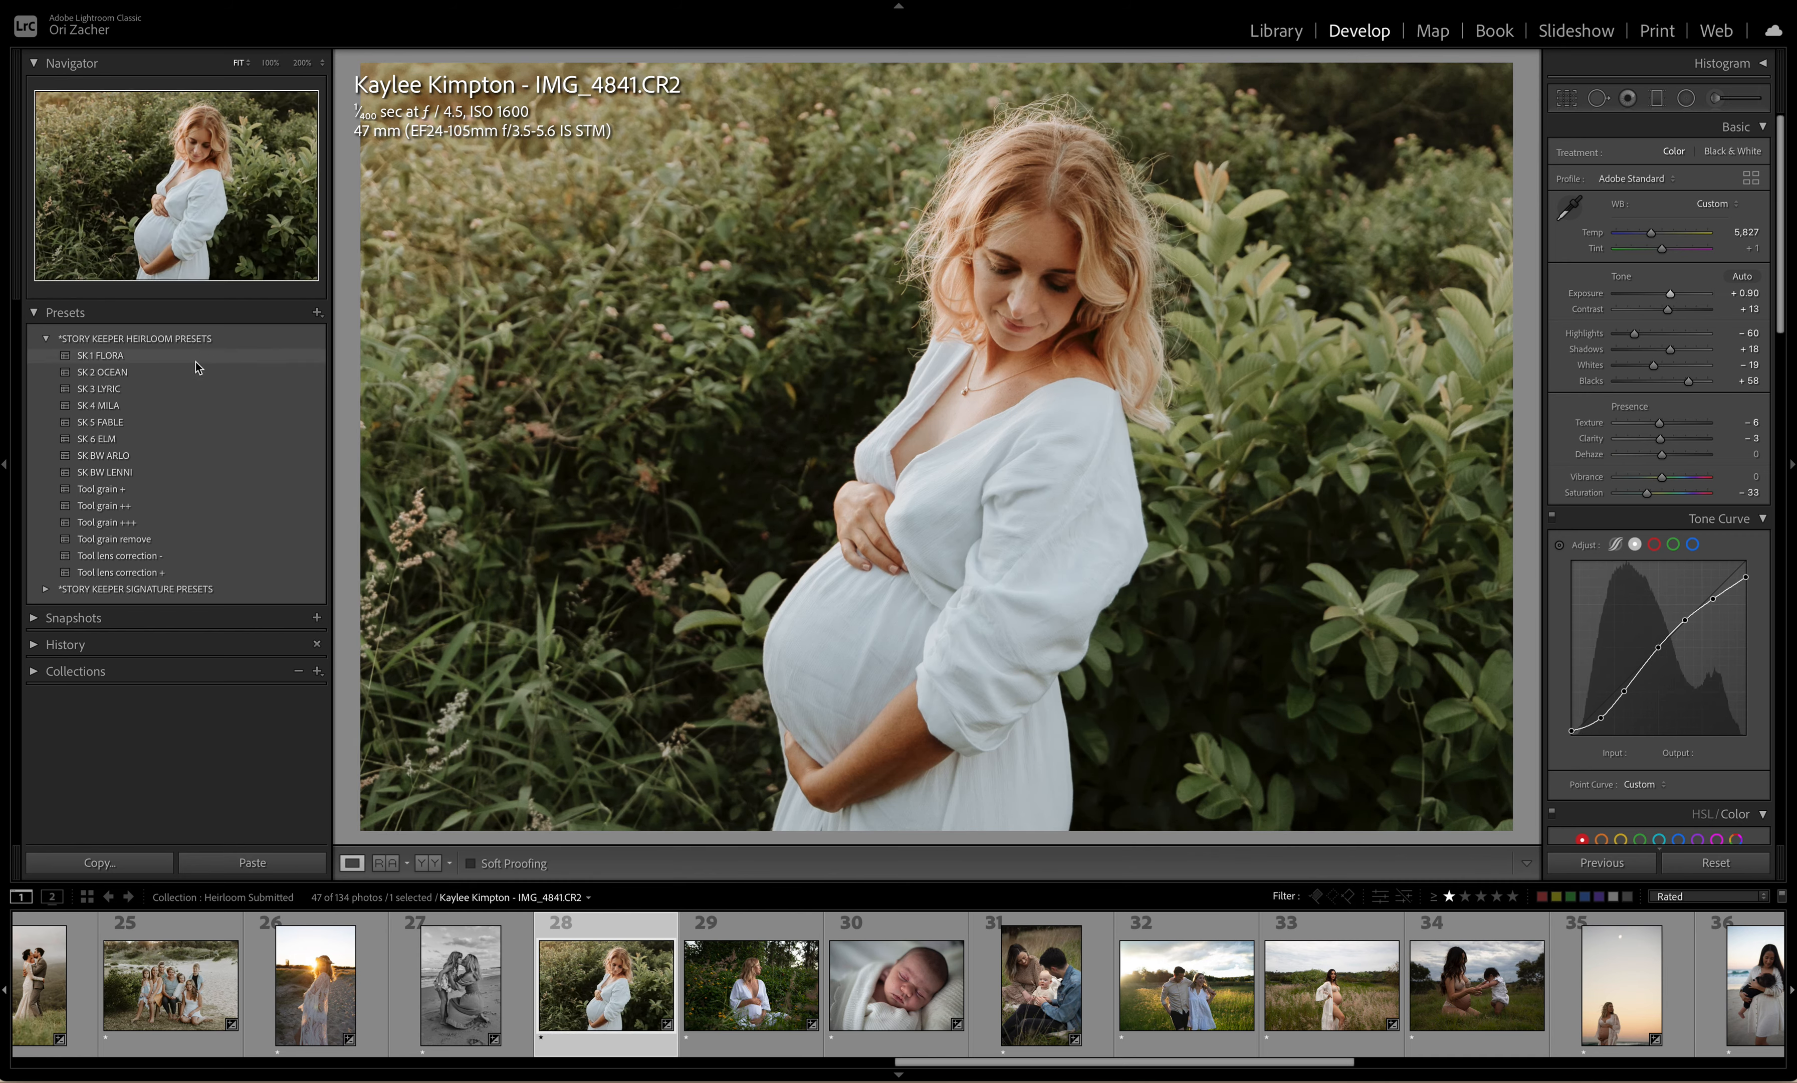
# Step: Try the SK 2 OCEAN, SK 3 LYRIC and SK 4 MILA presets on IMG_4841, with exposure at +0.40 for LYRIC and +0.50 for MILA
pyautogui.click(128, 372)
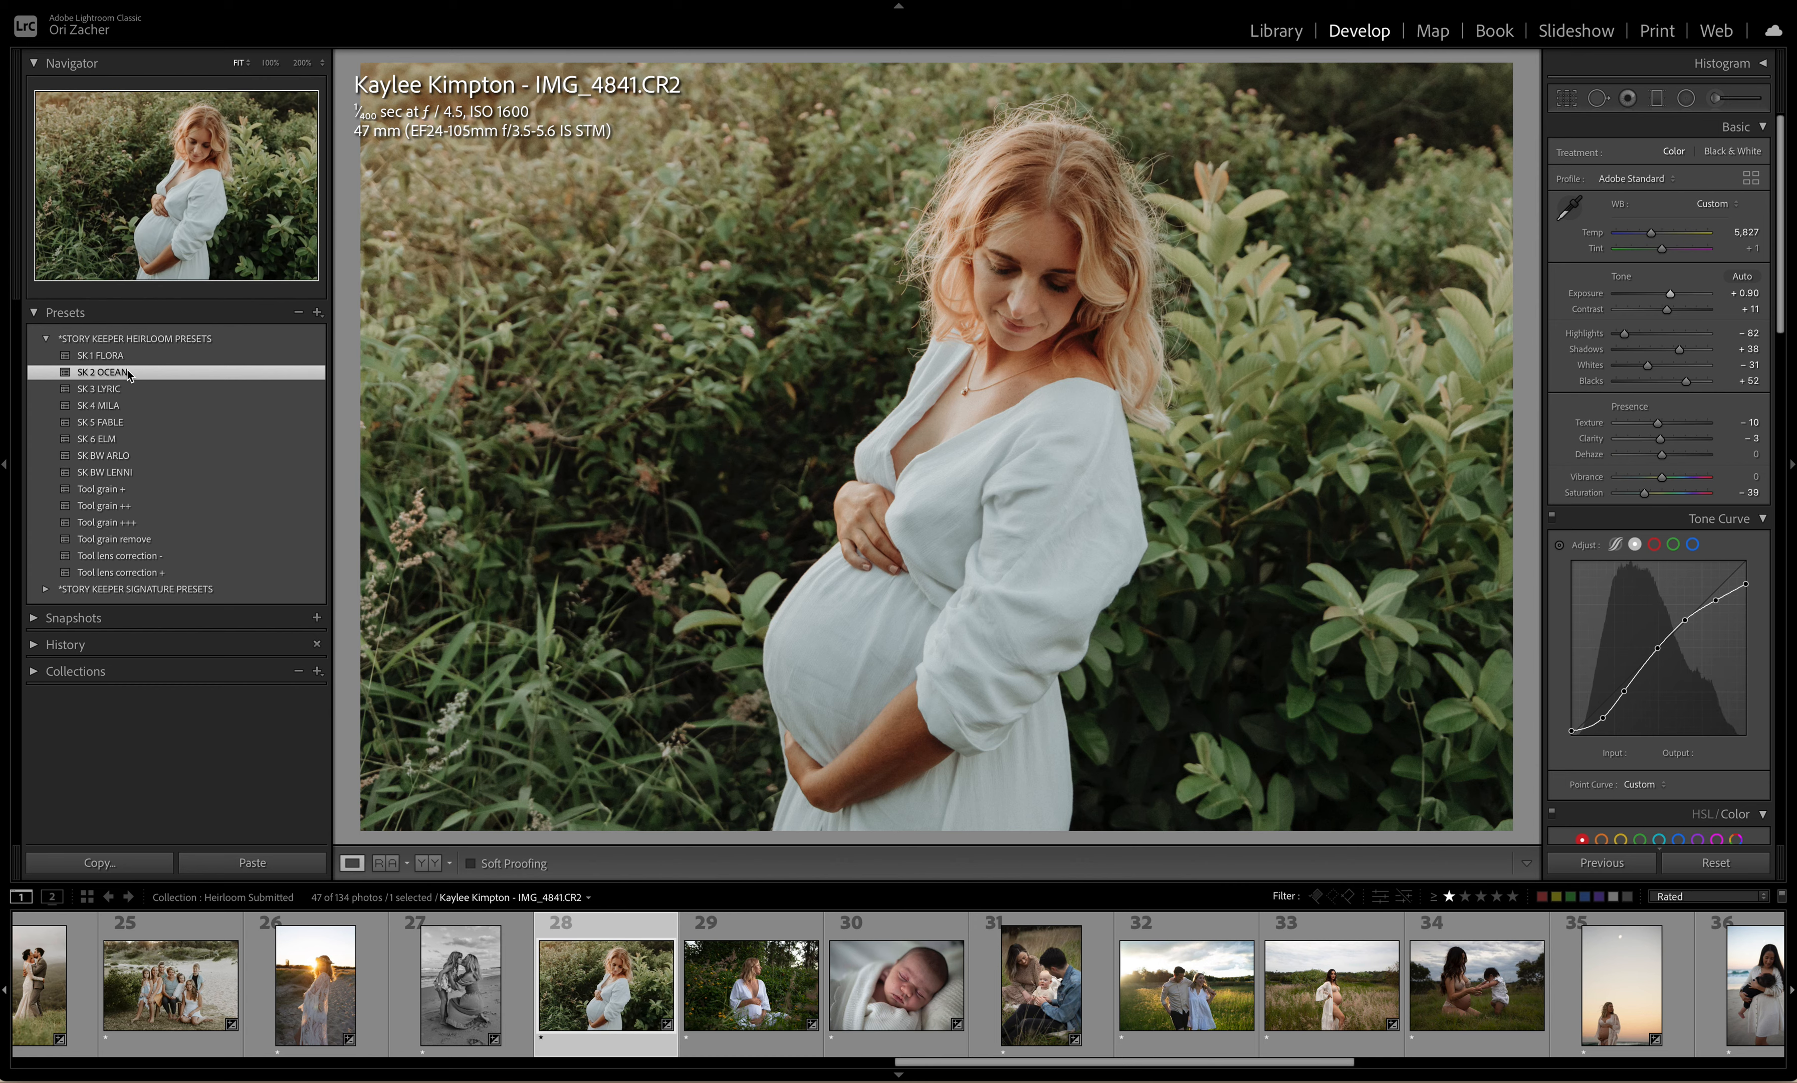
pyautogui.click(122, 391)
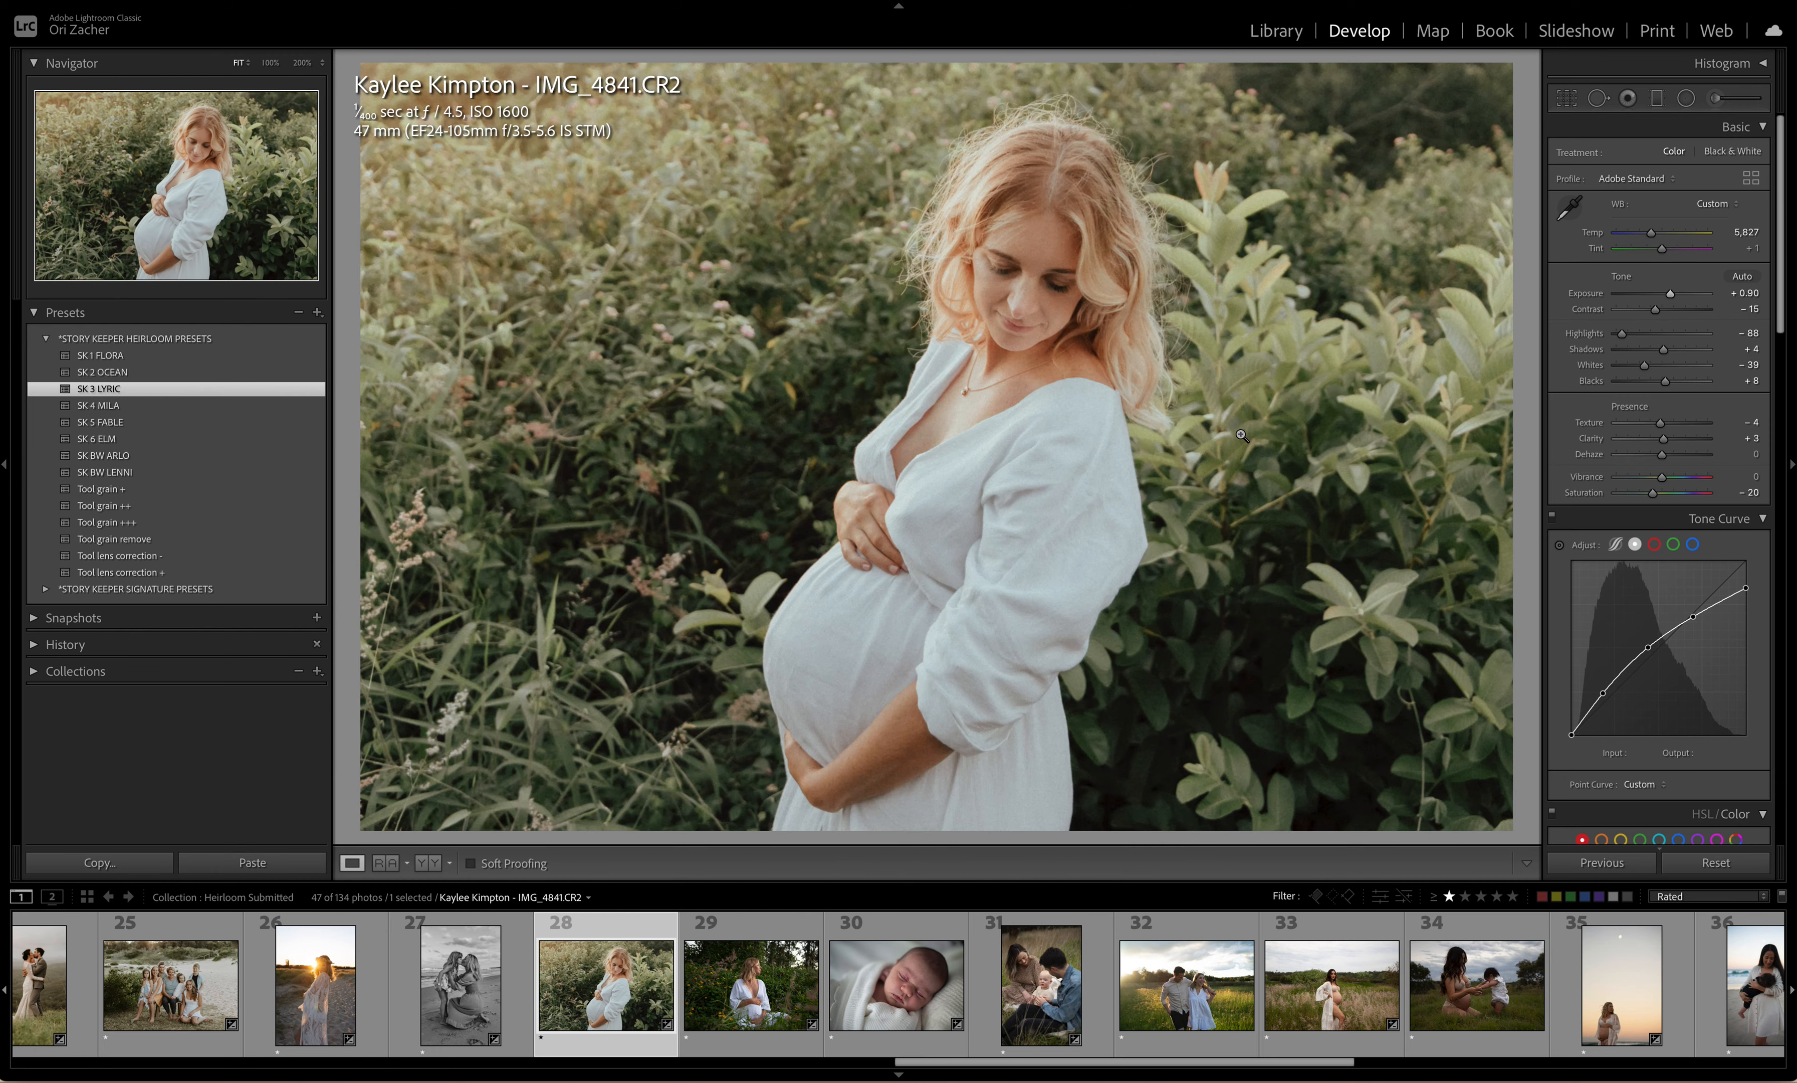
pyautogui.moveTo(1671, 295); pyautogui.dragTo(1666, 295)
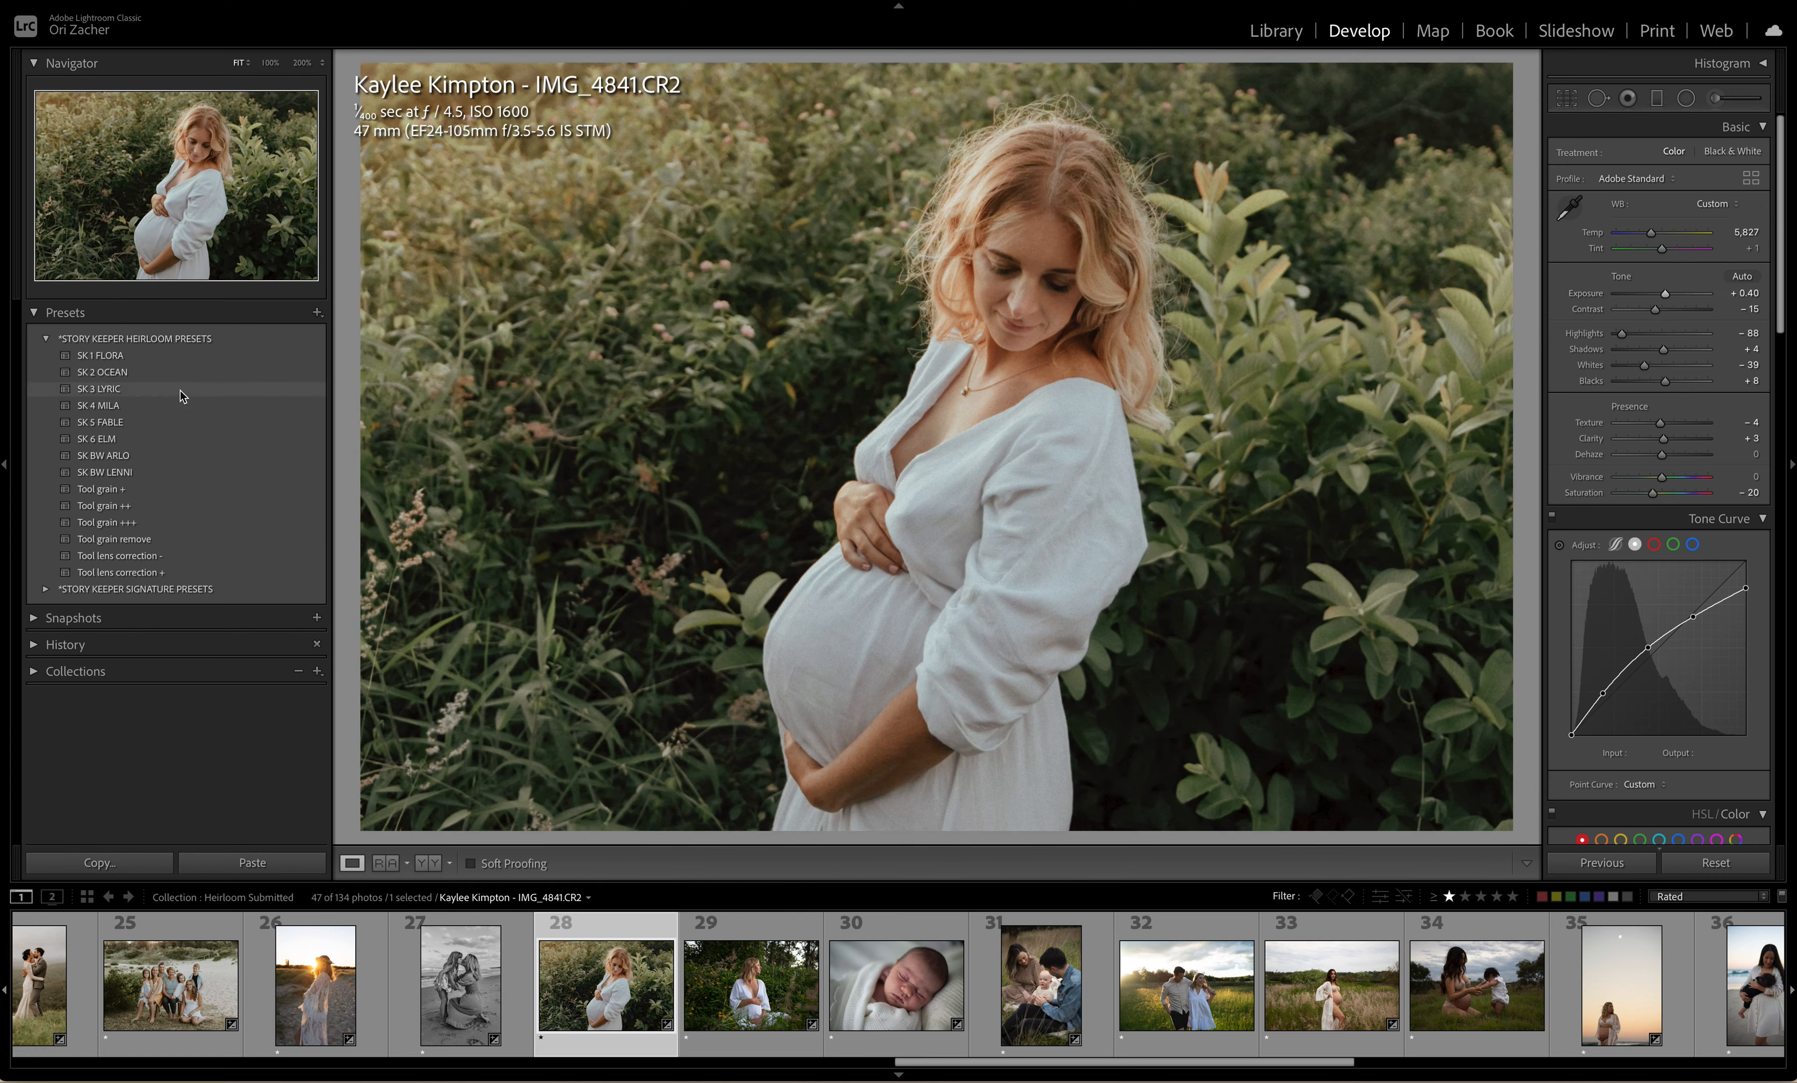
pyautogui.click(156, 408)
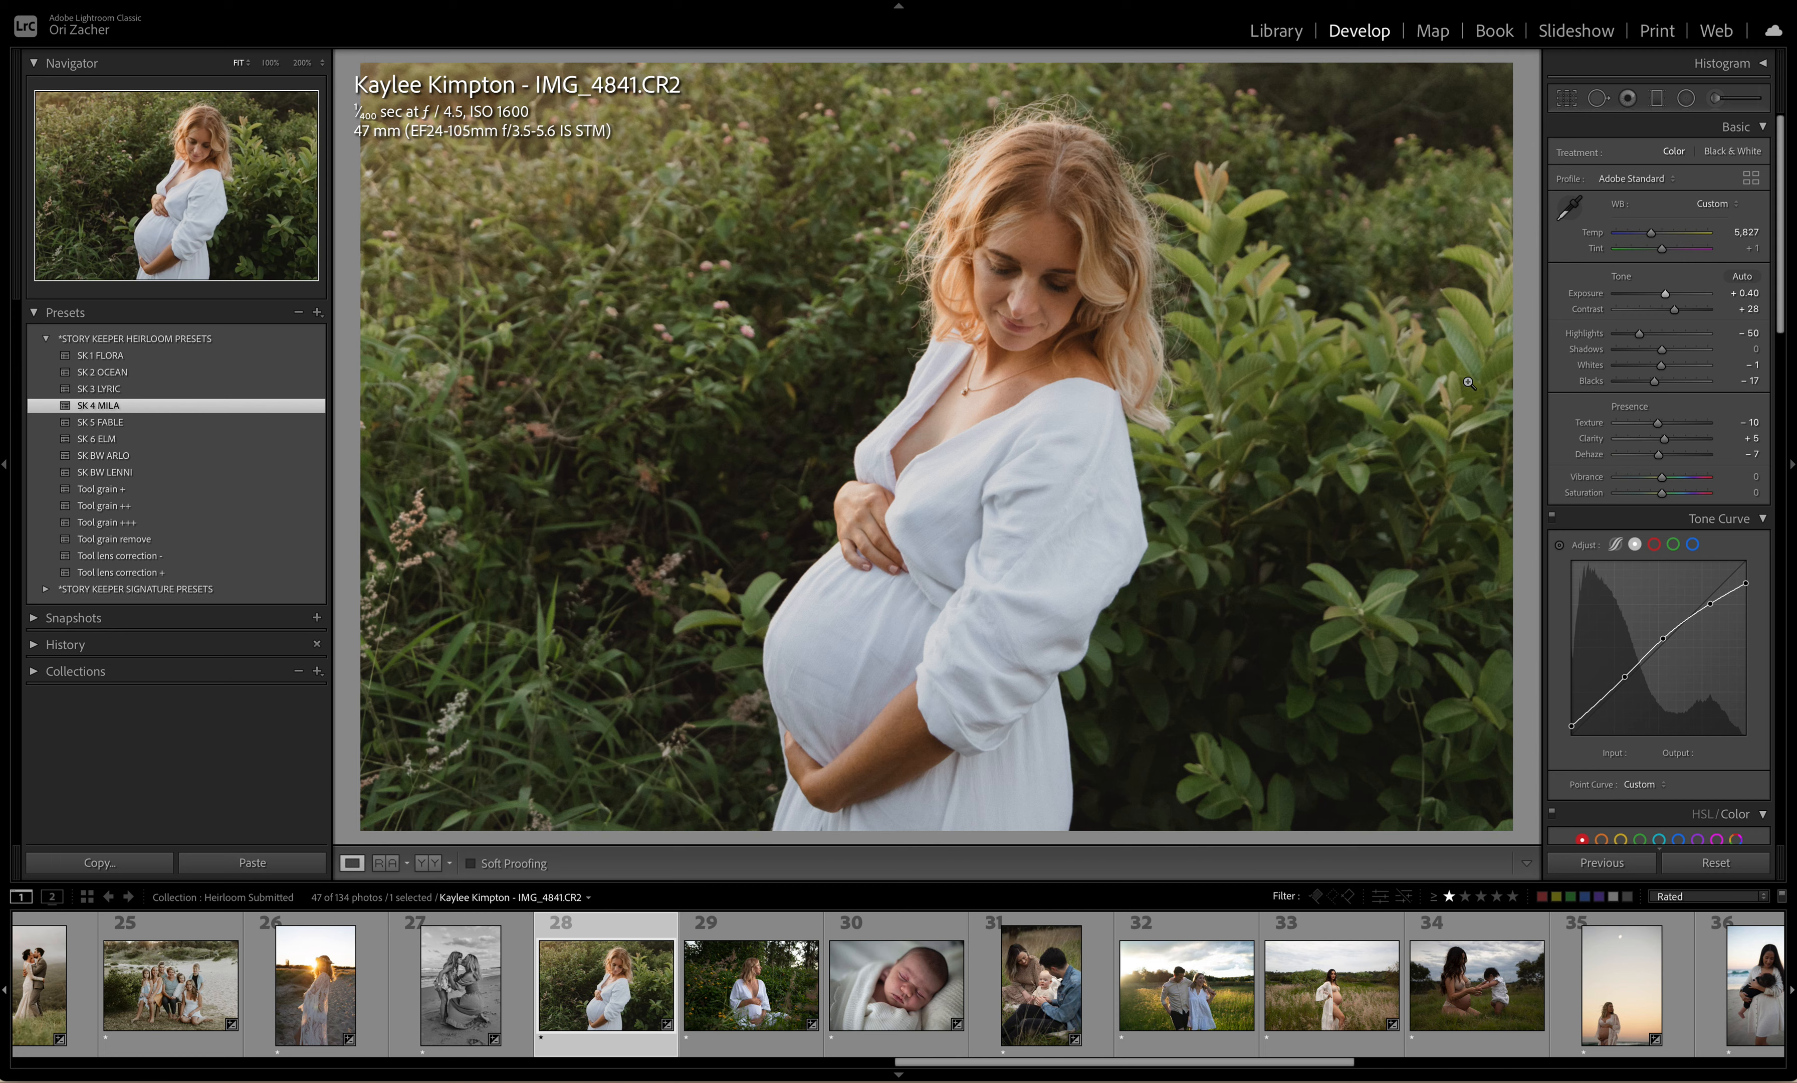
pyautogui.click(1666, 294)
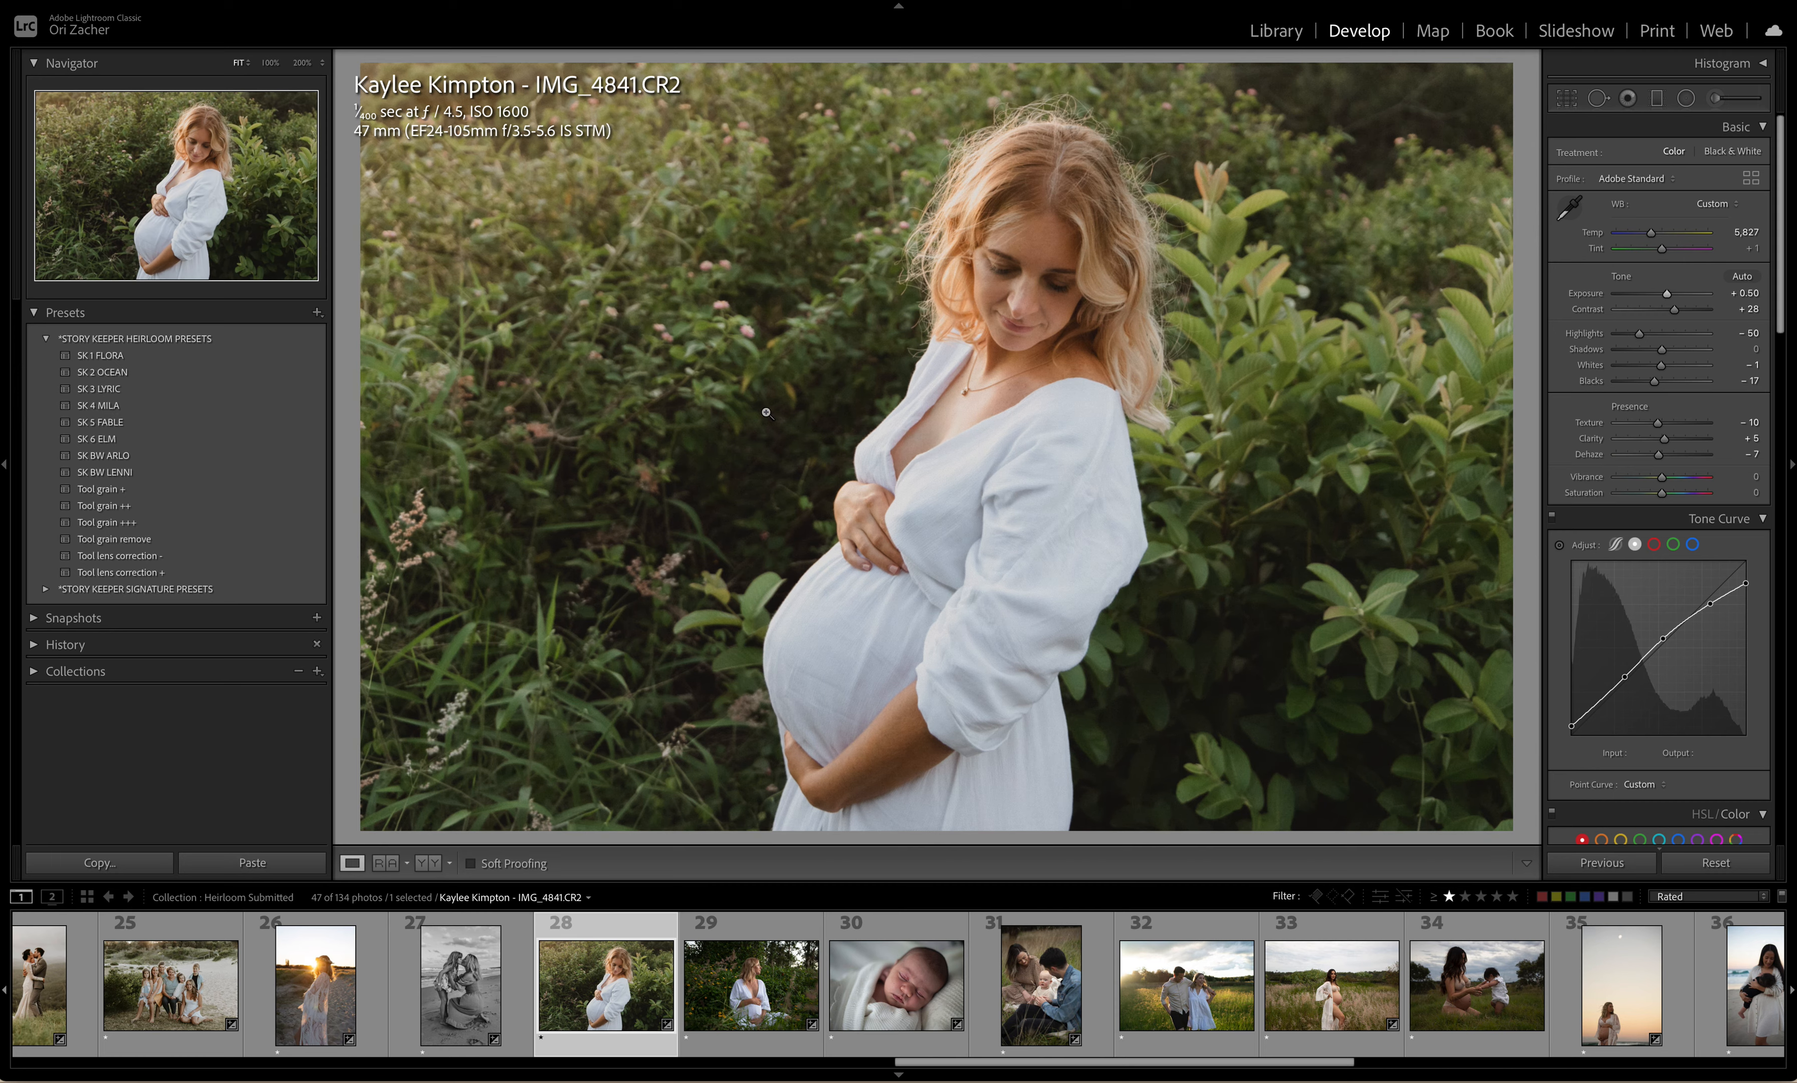
# Step: Apply the SK 5 FABLE preset to IMG_4841 and reset its exposure to 0.00
pyautogui.click(122, 423)
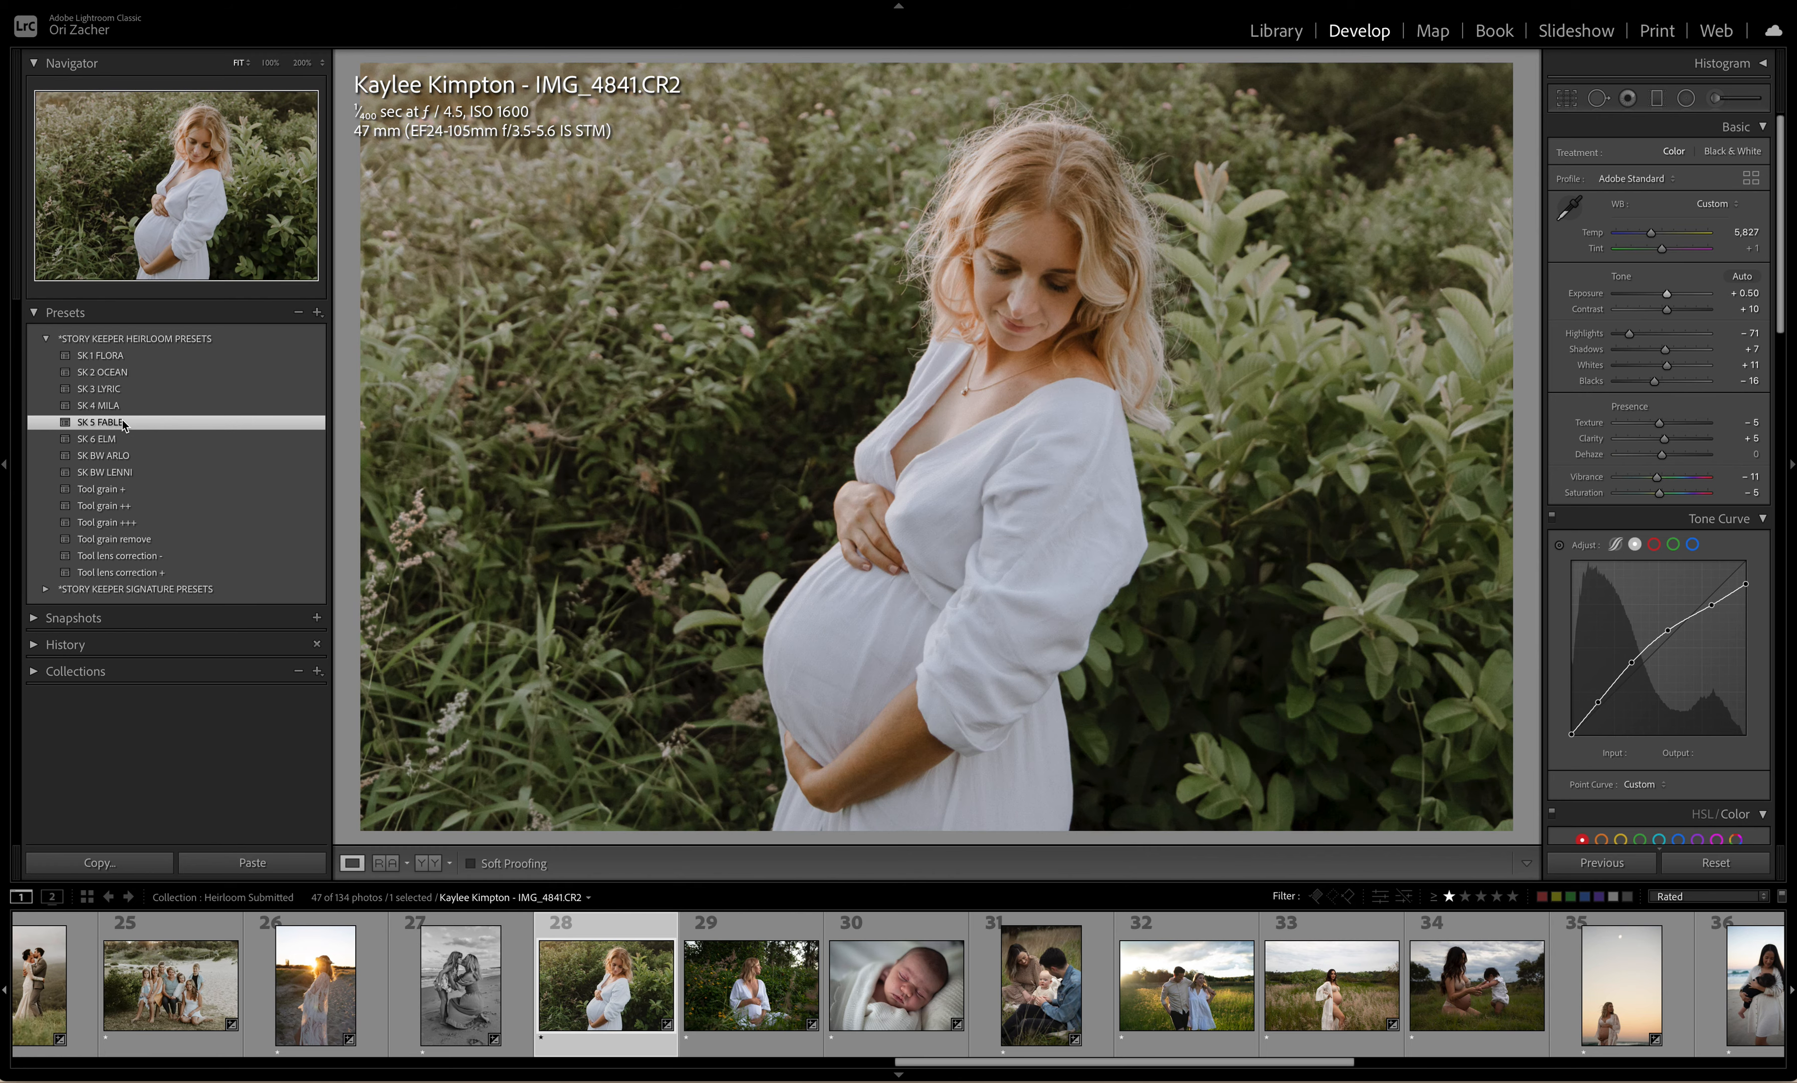
pyautogui.doubleClick(1668, 295)
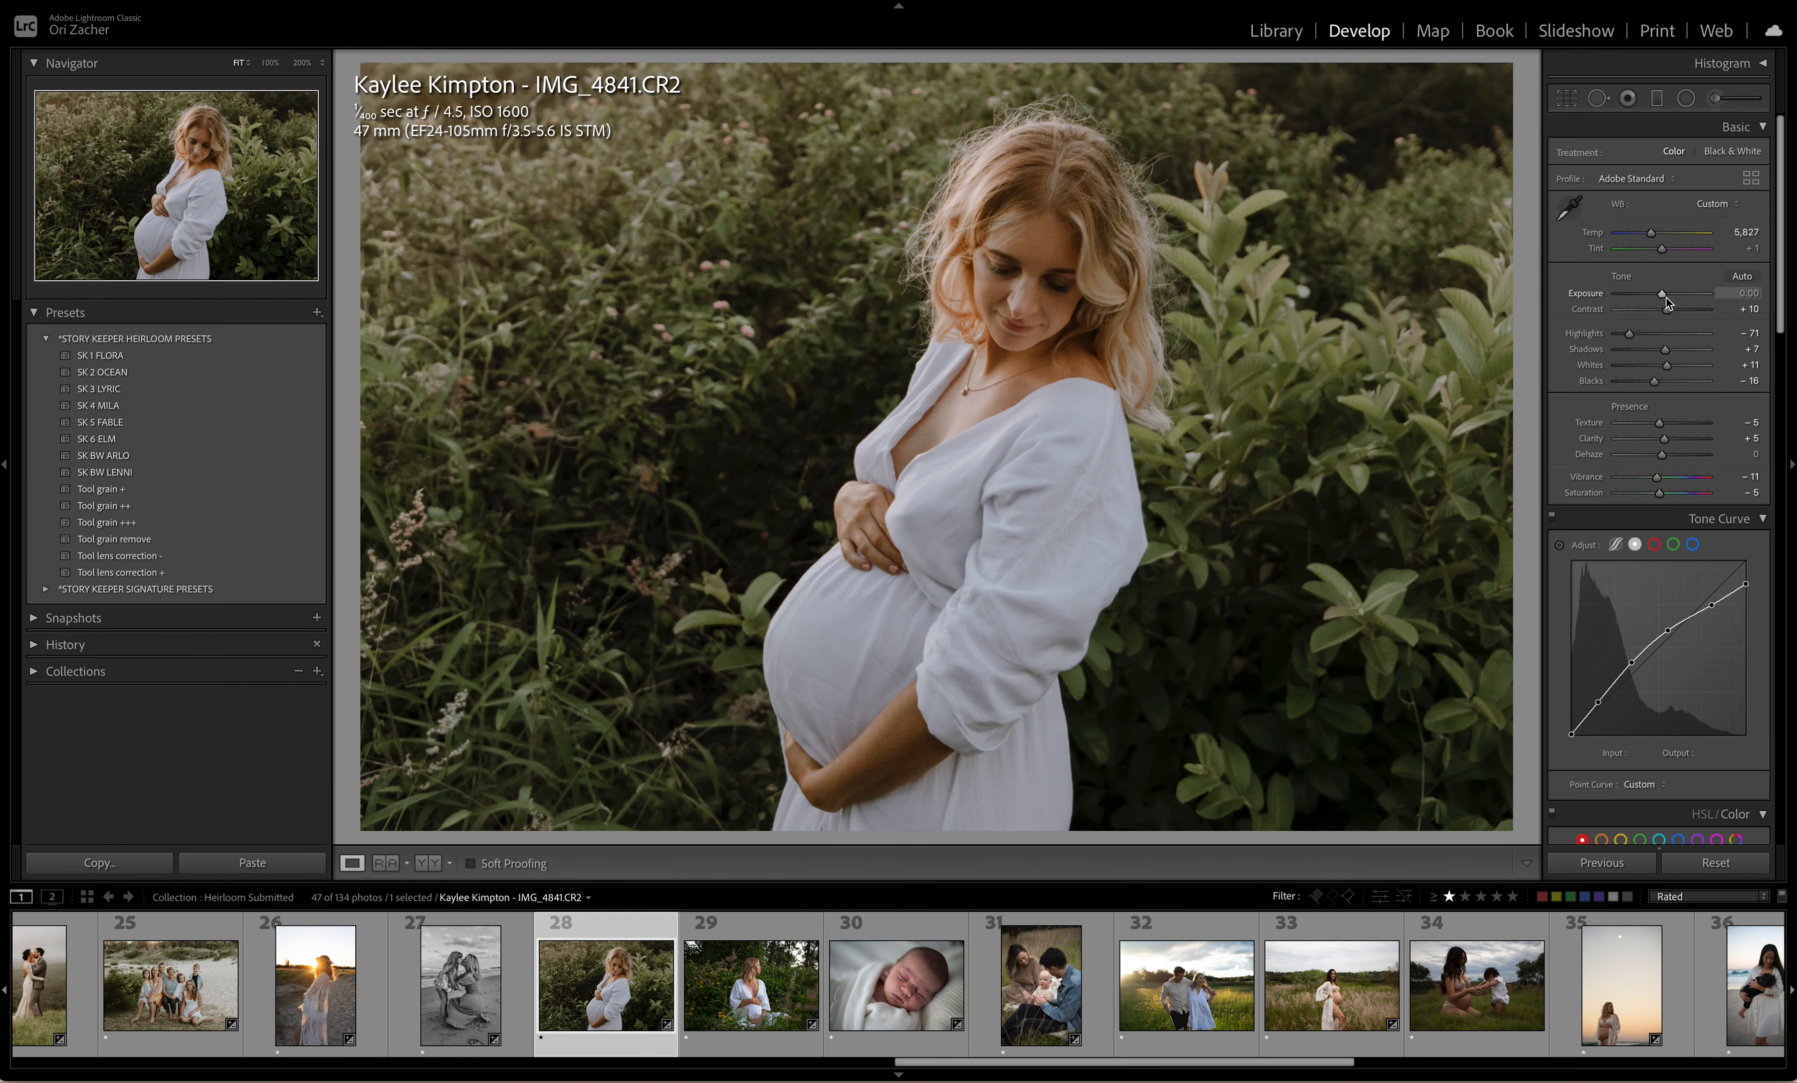
# Step: Apply the SK 5 FABLE preset to IMG_4943, the pregnant woman sitting among yellow flowers, and set exposure to −0.30
pyautogui.click(754, 983)
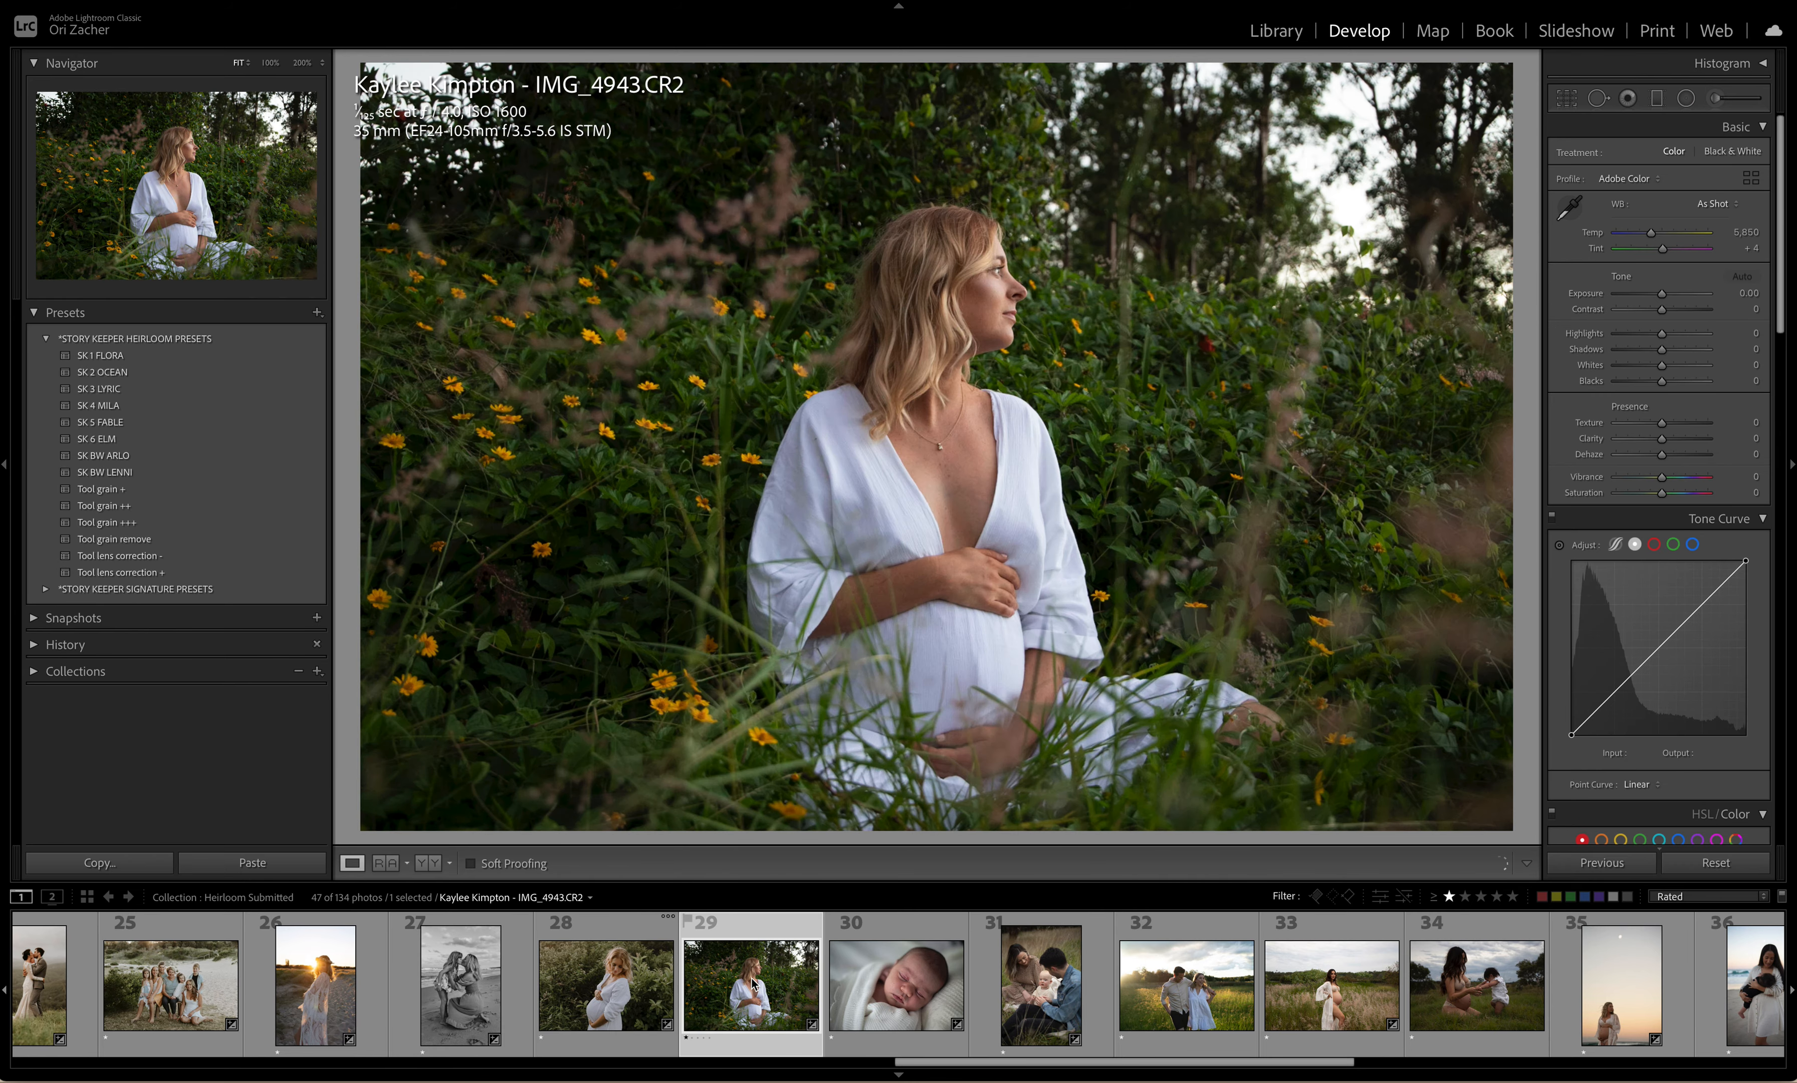
pyautogui.click(116, 423)
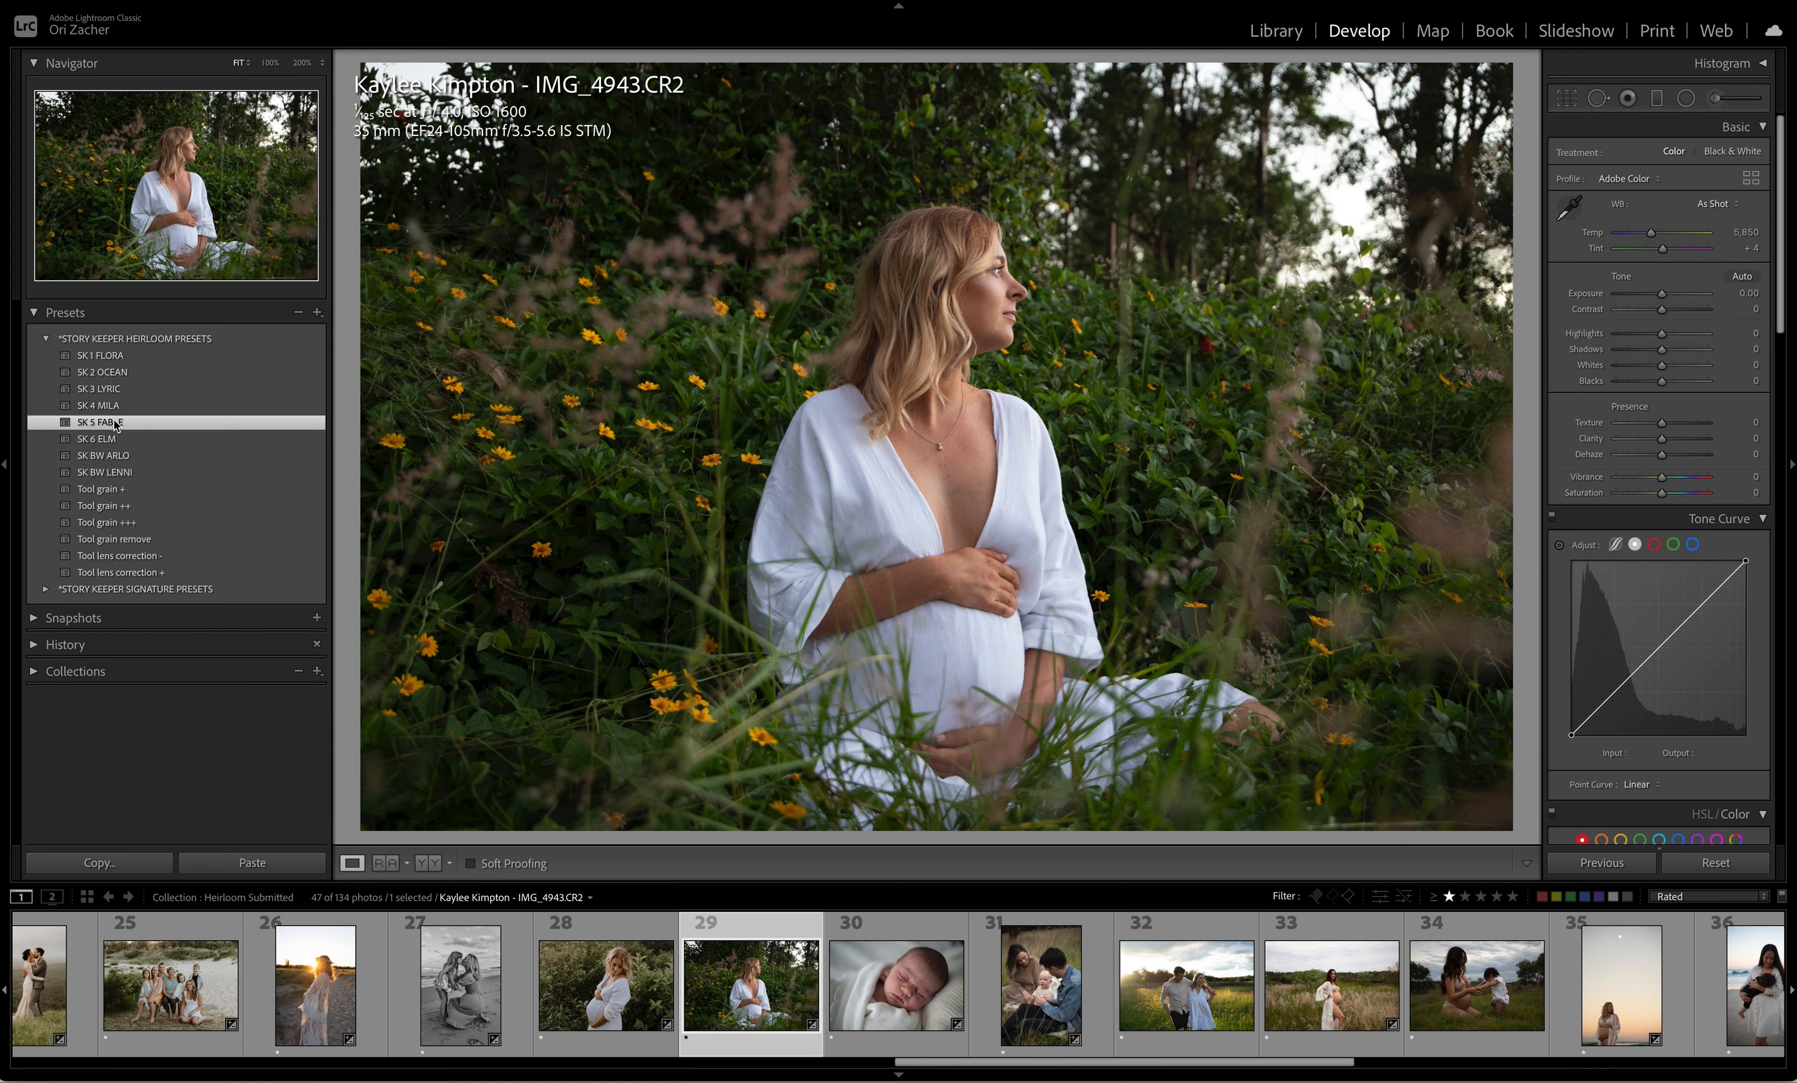
pyautogui.click(116, 423)
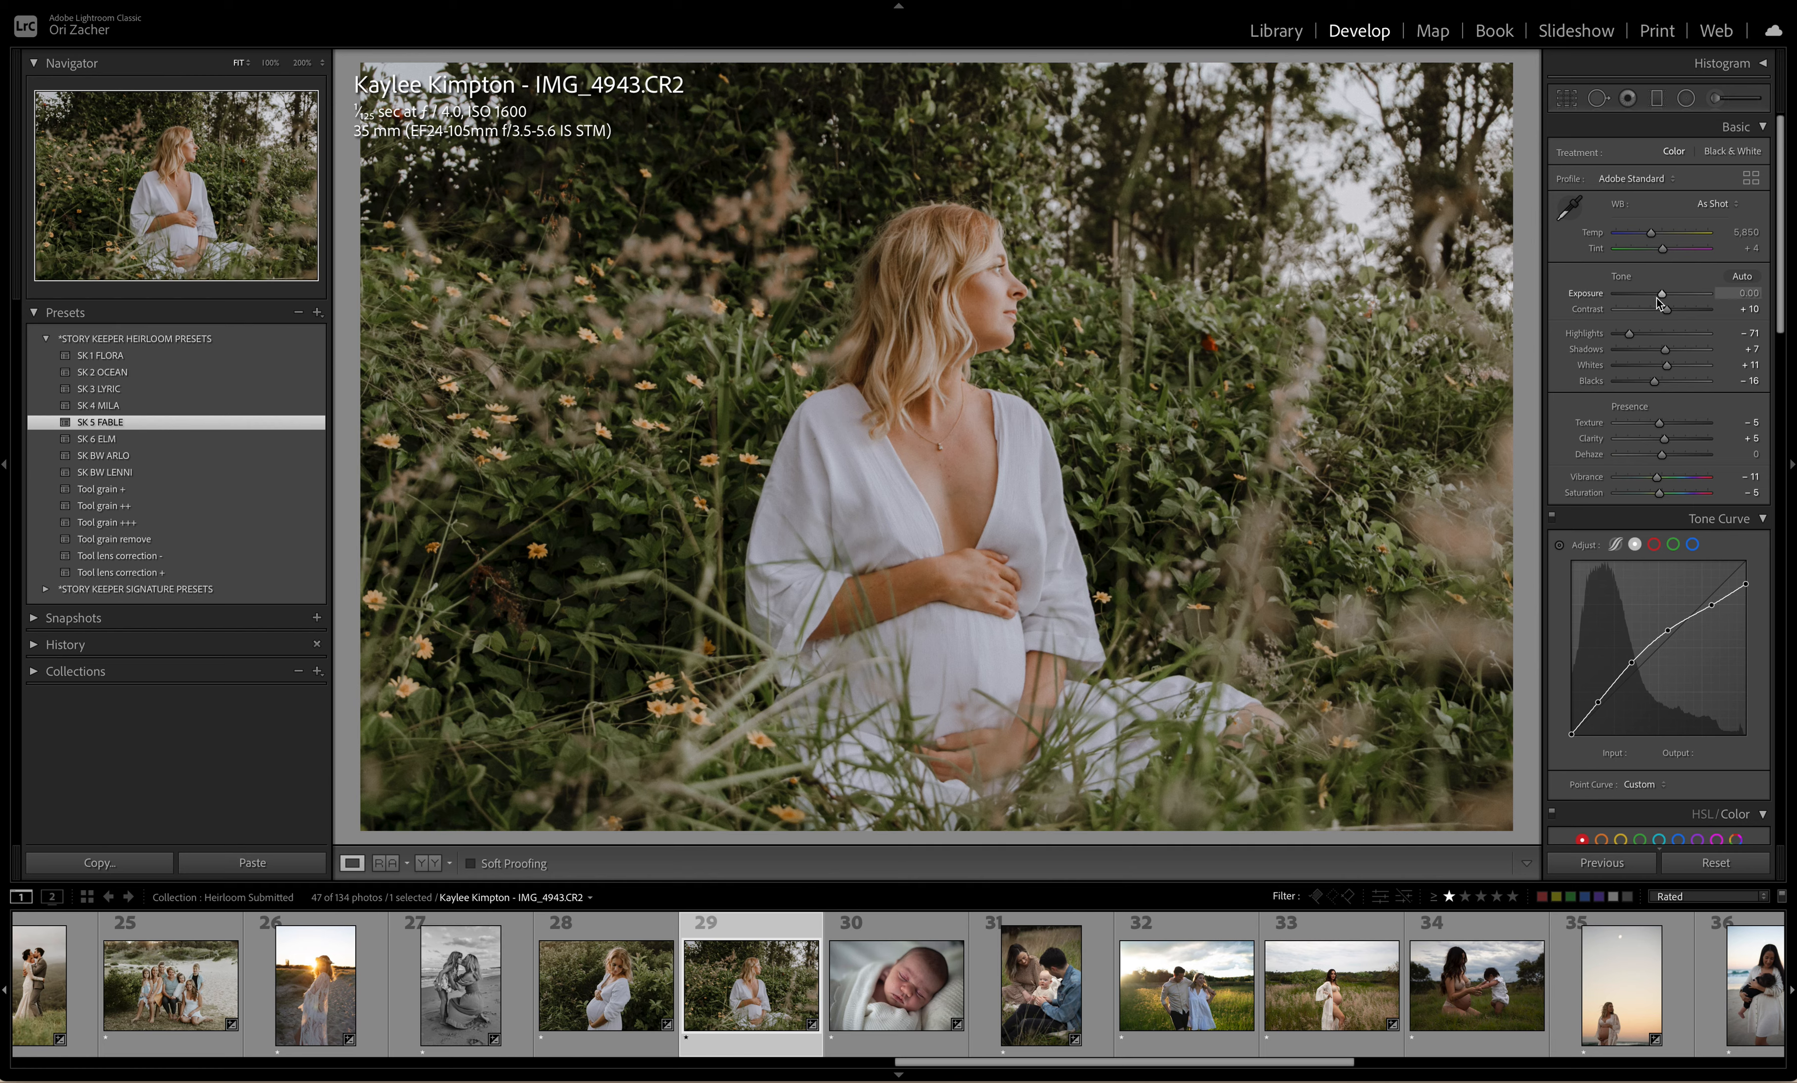
pyautogui.moveTo(1662, 293); pyautogui.dragTo(1663, 298)
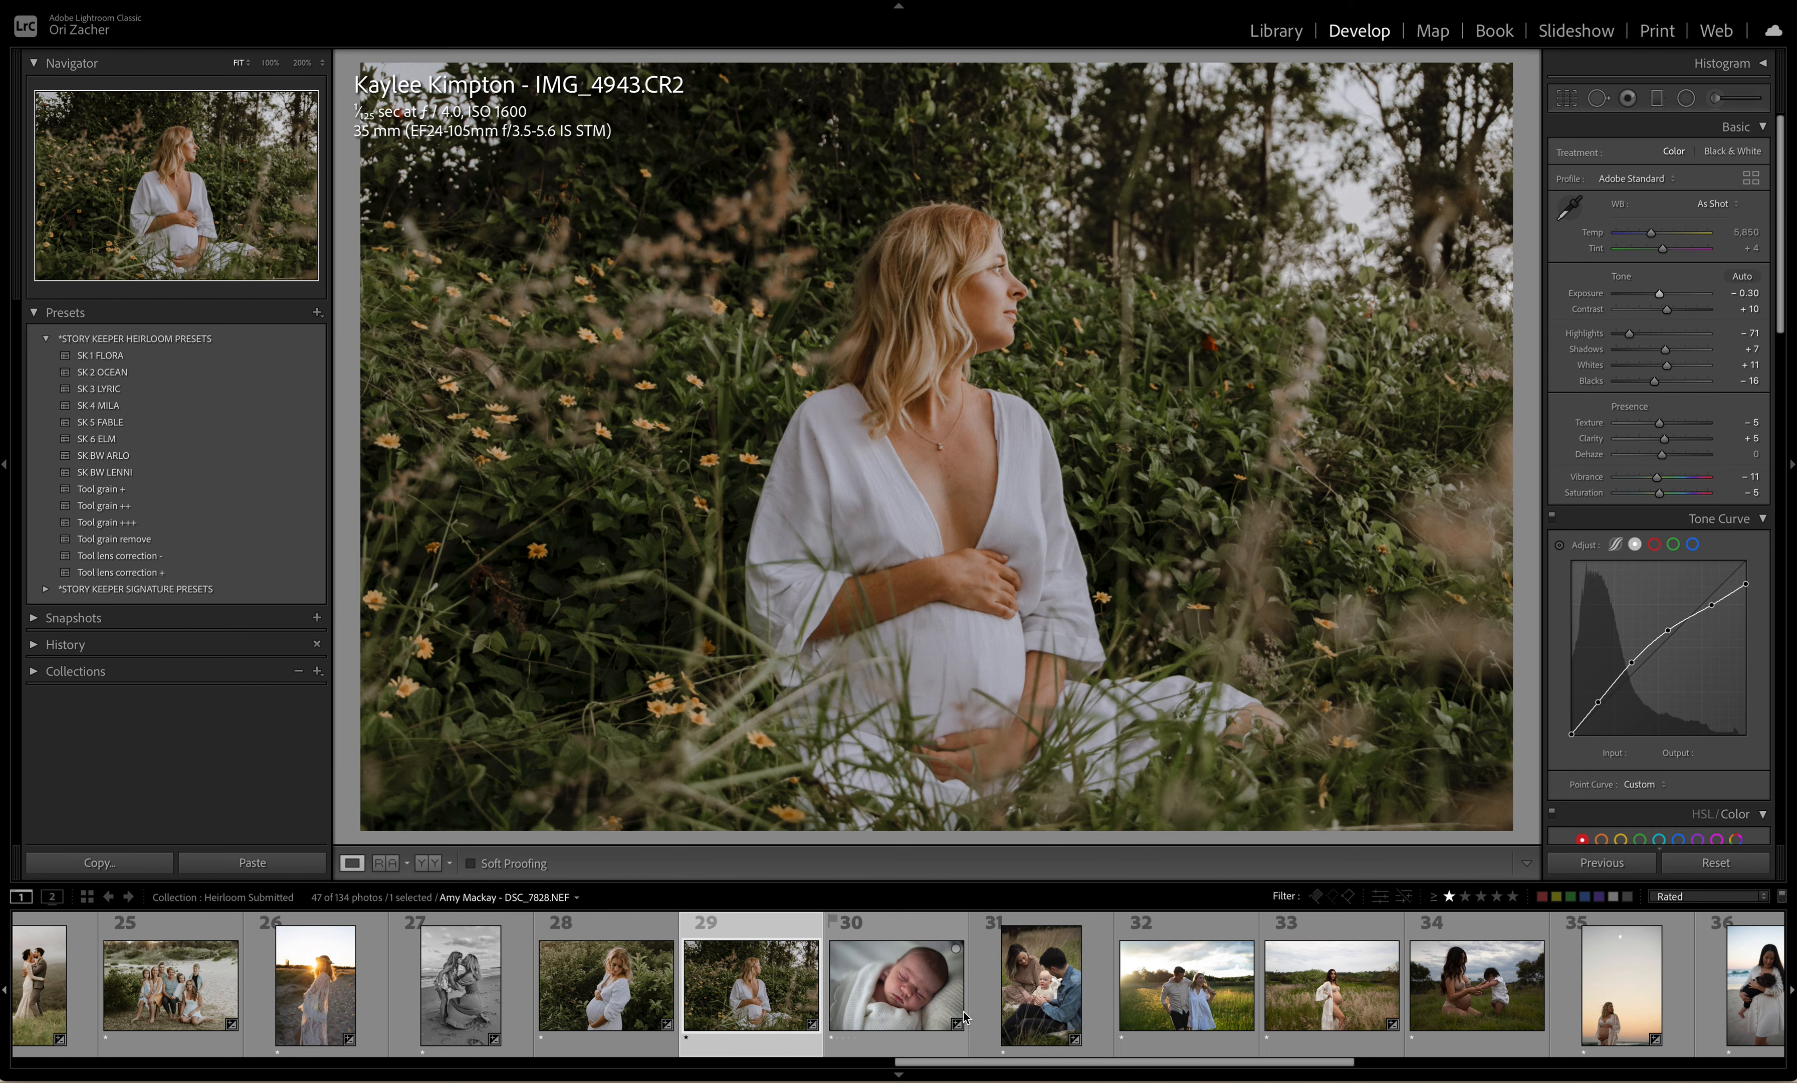
# Step: Apply the SK 1 FLORA preset to DSC_7828, the sleeping newborn, and set exposure to +0.65
pyautogui.click(910, 996)
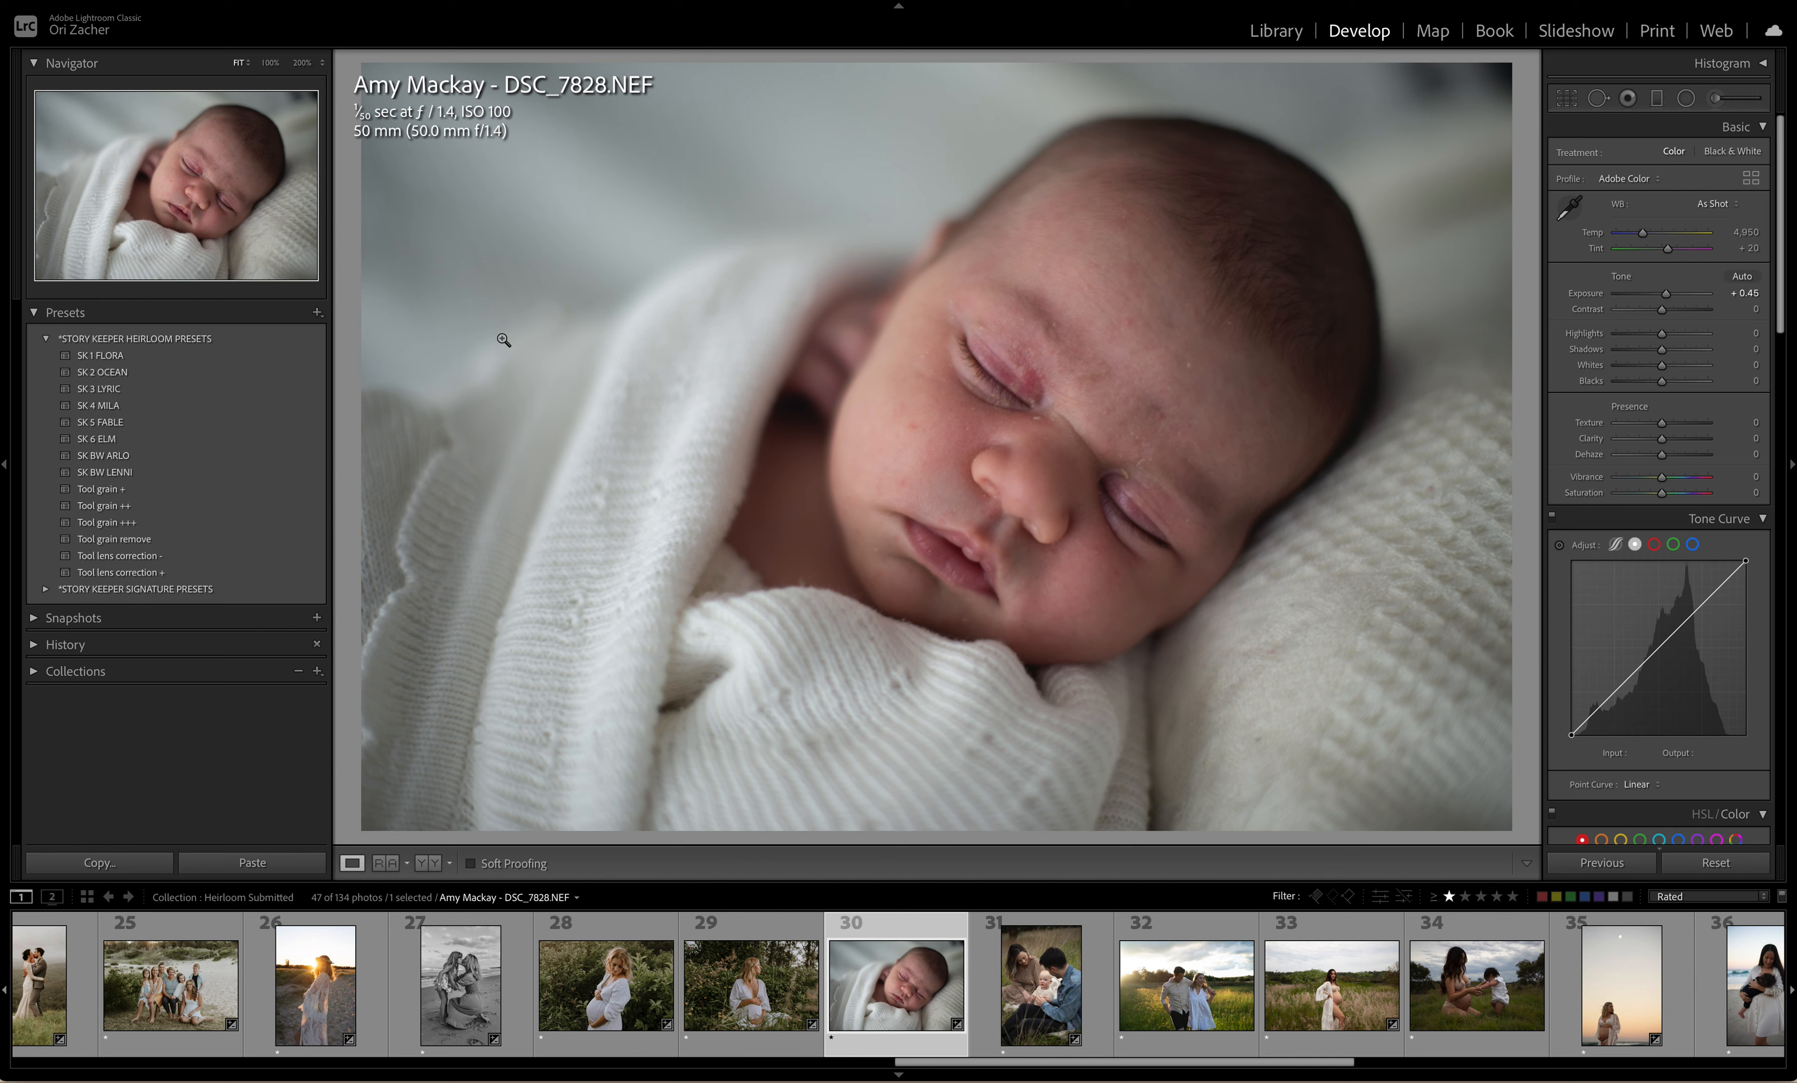
pyautogui.click(109, 356)
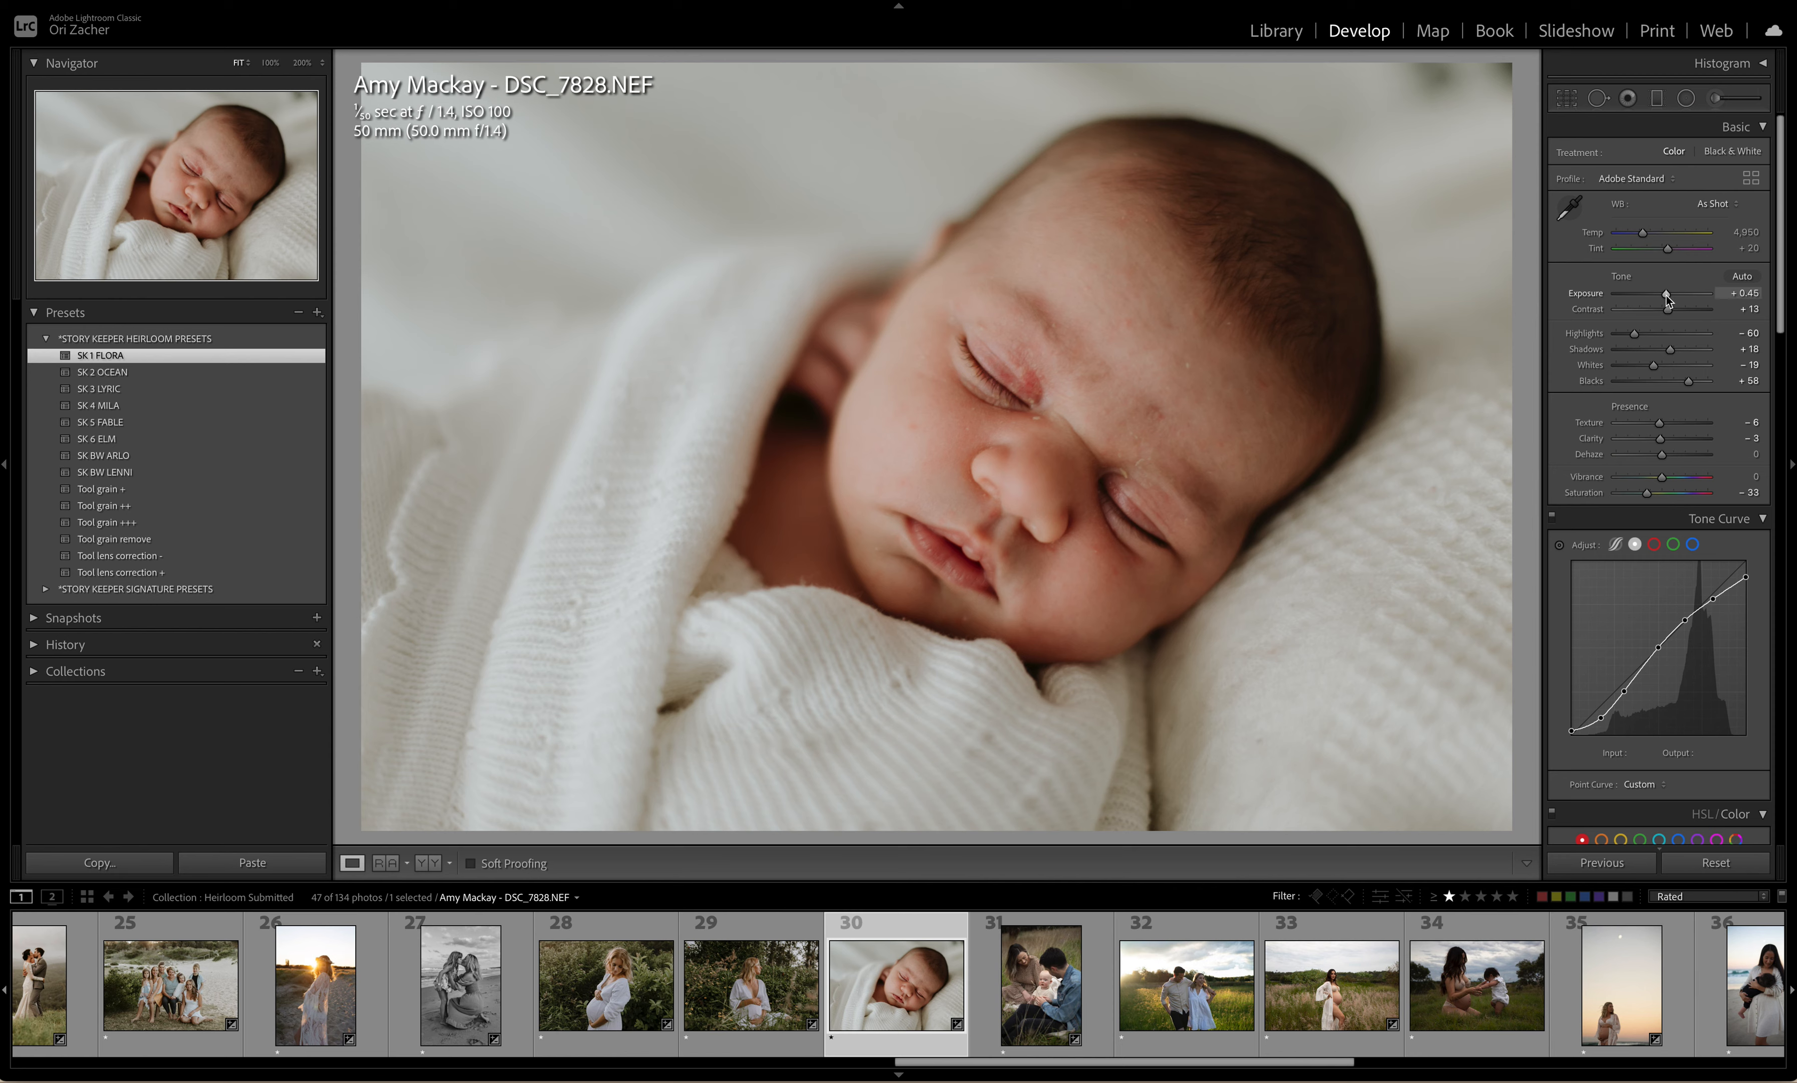
pyautogui.moveTo(1667, 295); pyautogui.dragTo(1671, 298)
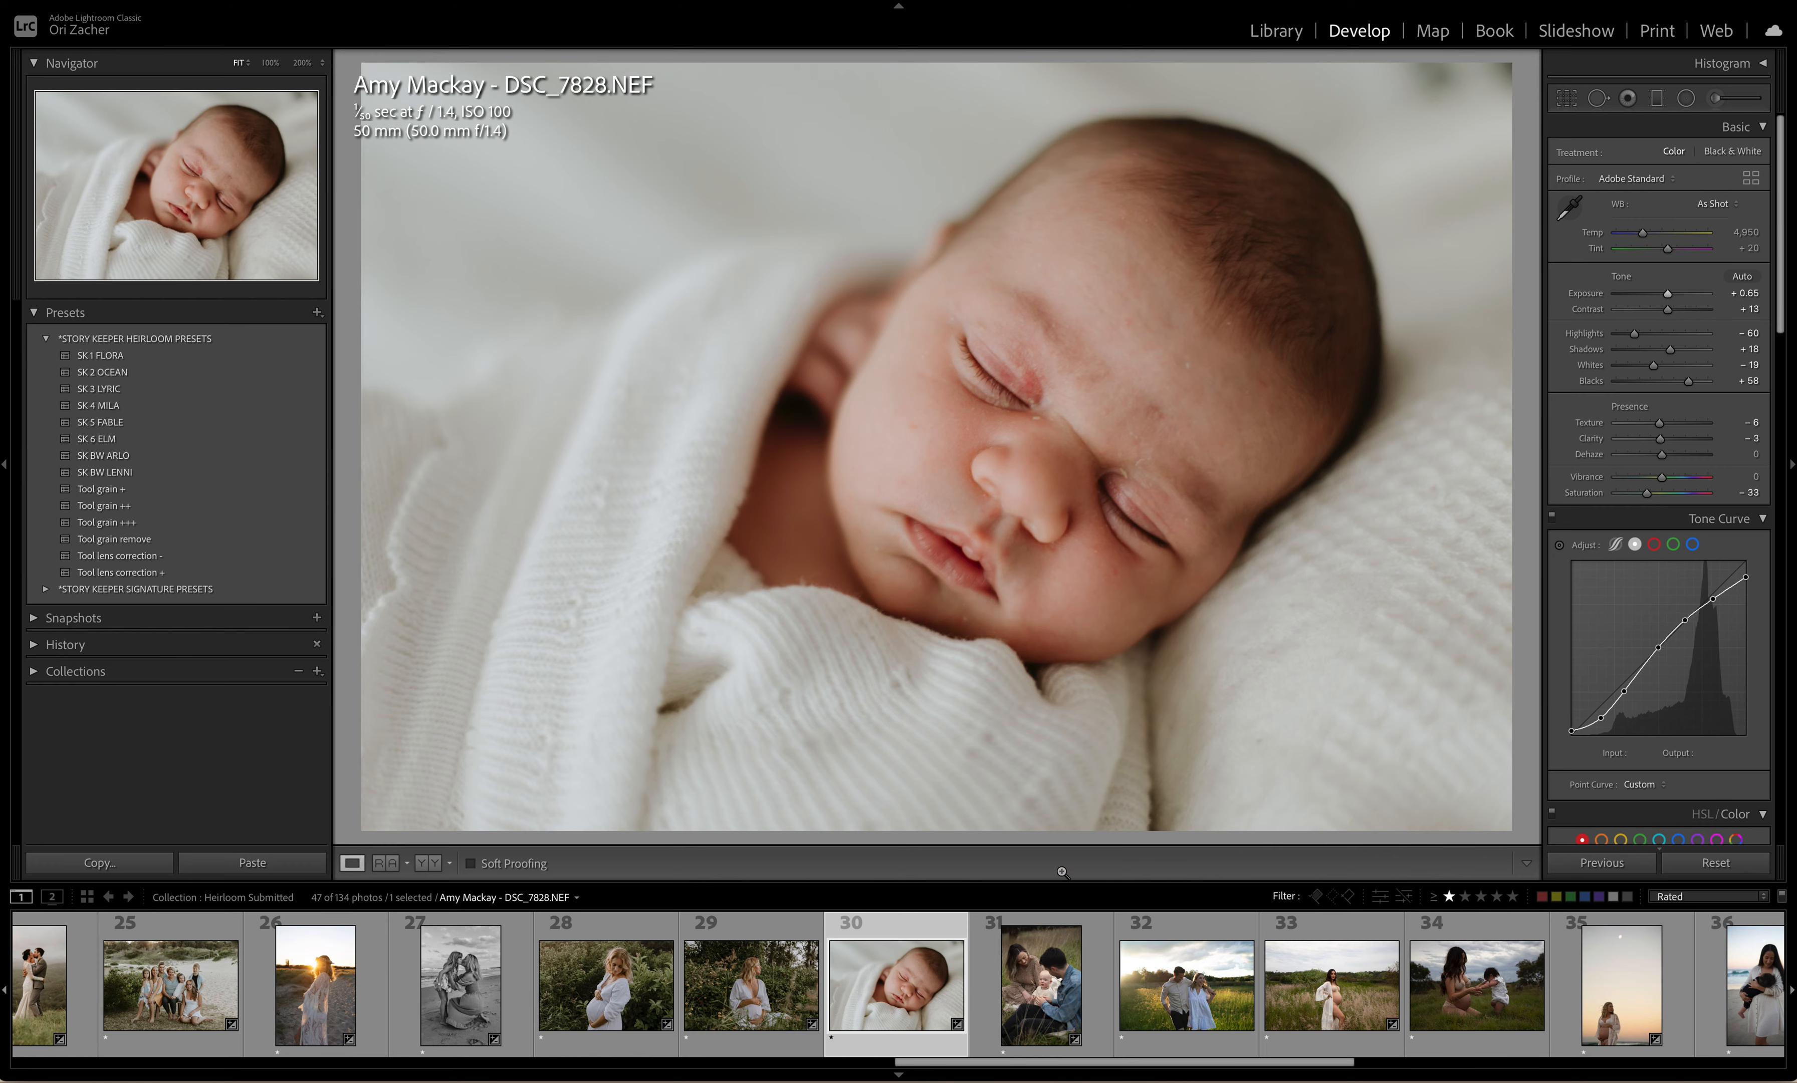
# Step: On IMG_1046, the family with a baby, try SK 5 FABLE, replace it with SK 1 FLORA, and set exposure to −0.70 and temperature to 5,206
pyautogui.scroll(-4, 1030, 983)
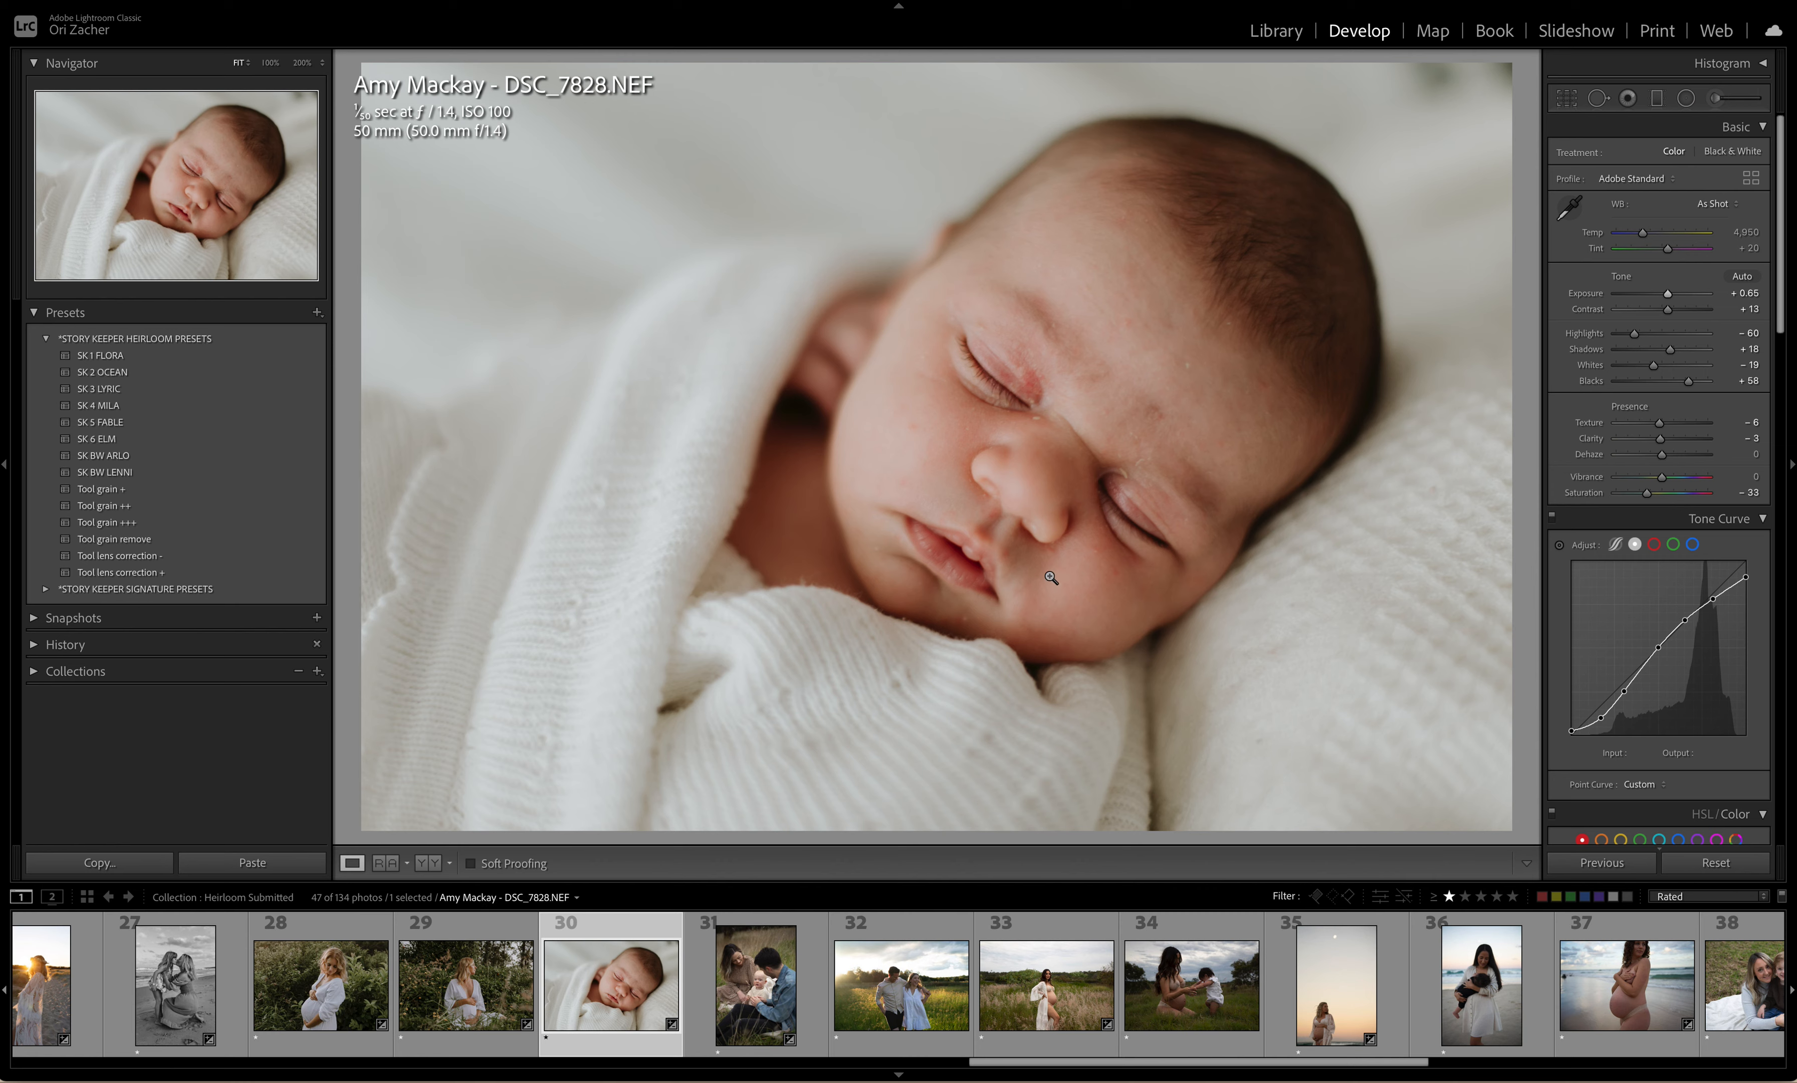
pyautogui.click(759, 977)
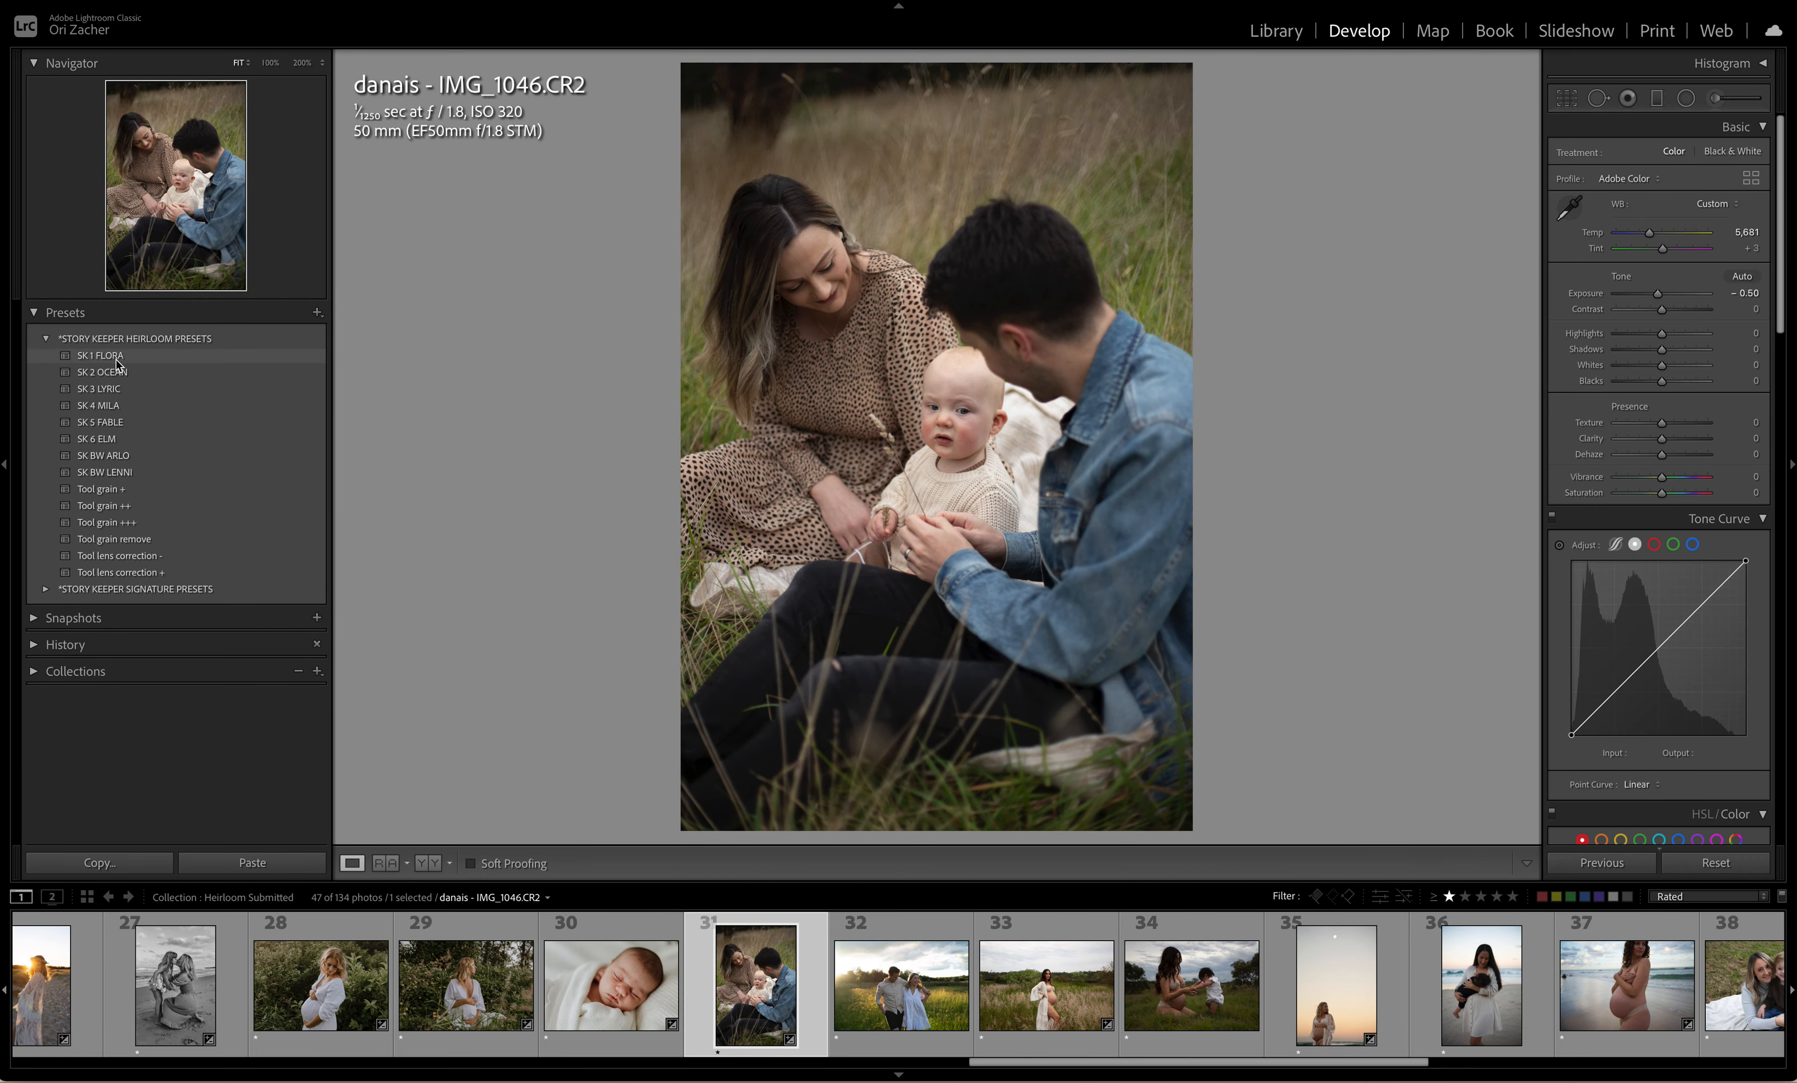
pyautogui.click(115, 423)
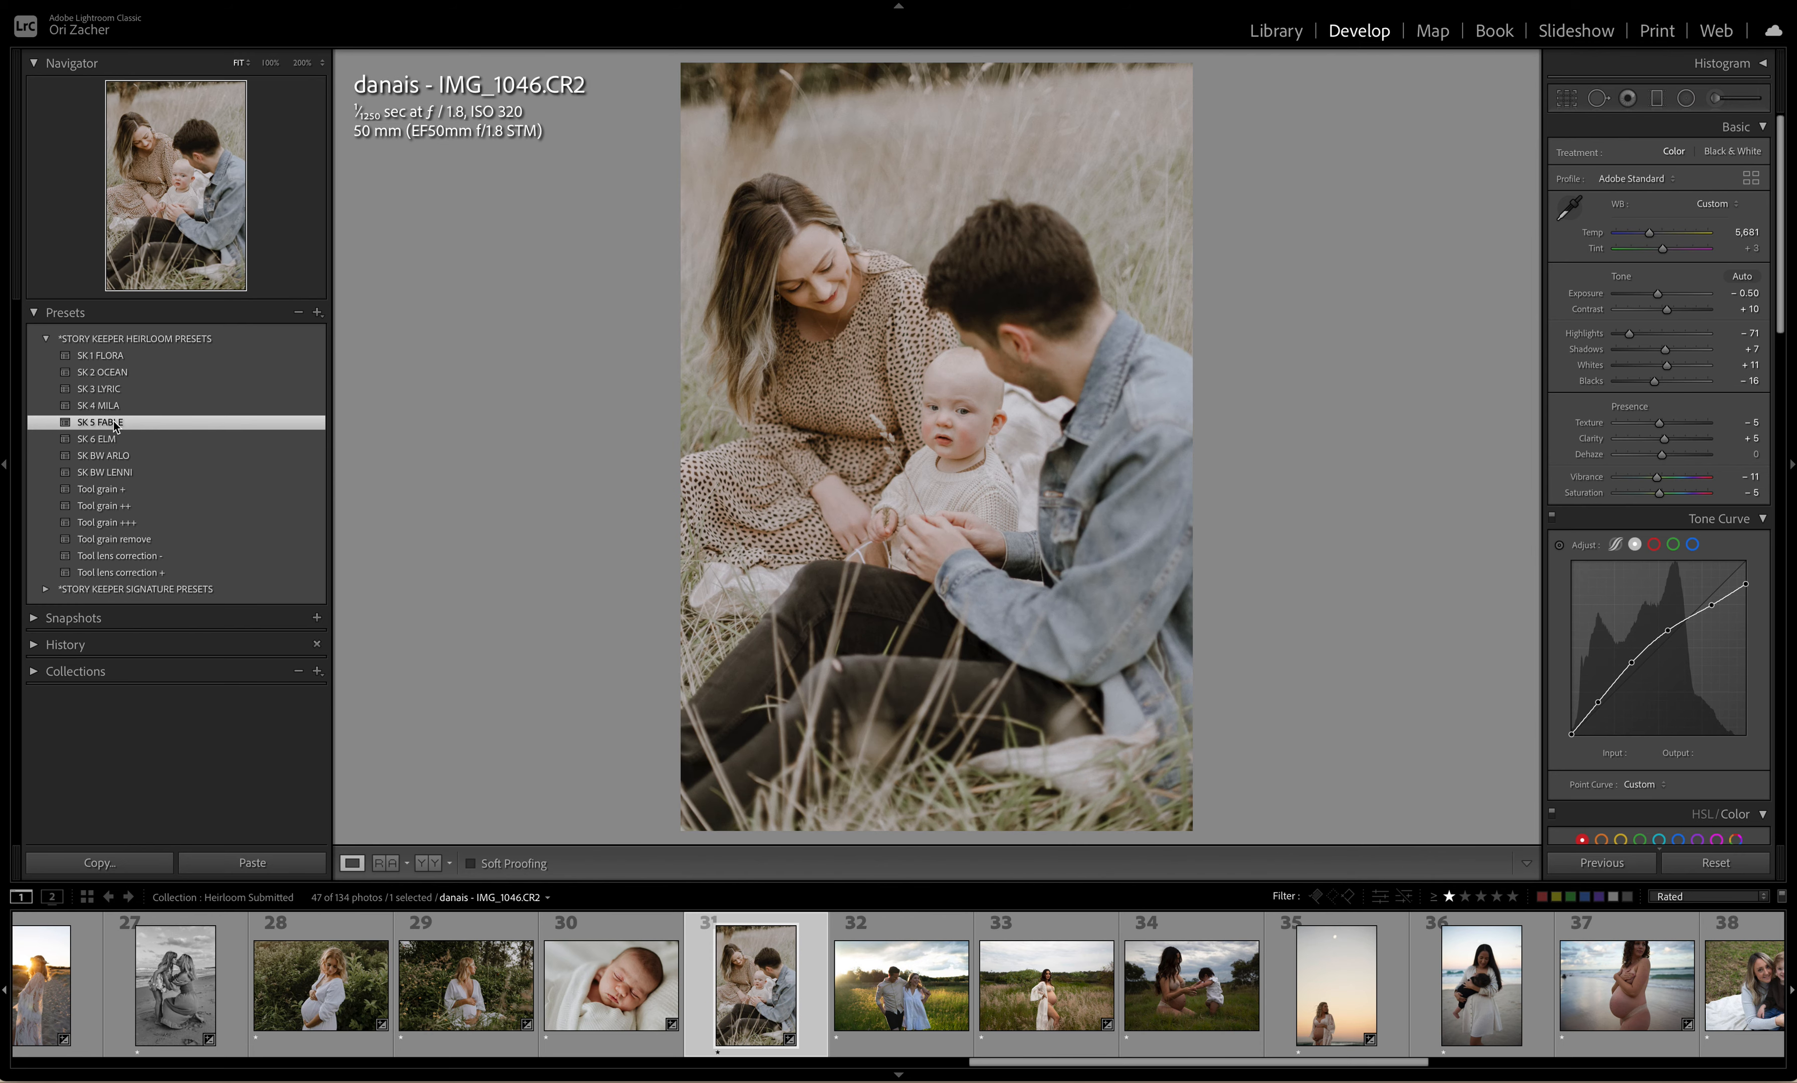
pyautogui.moveTo(1659, 293); pyautogui.dragTo(1653, 295)
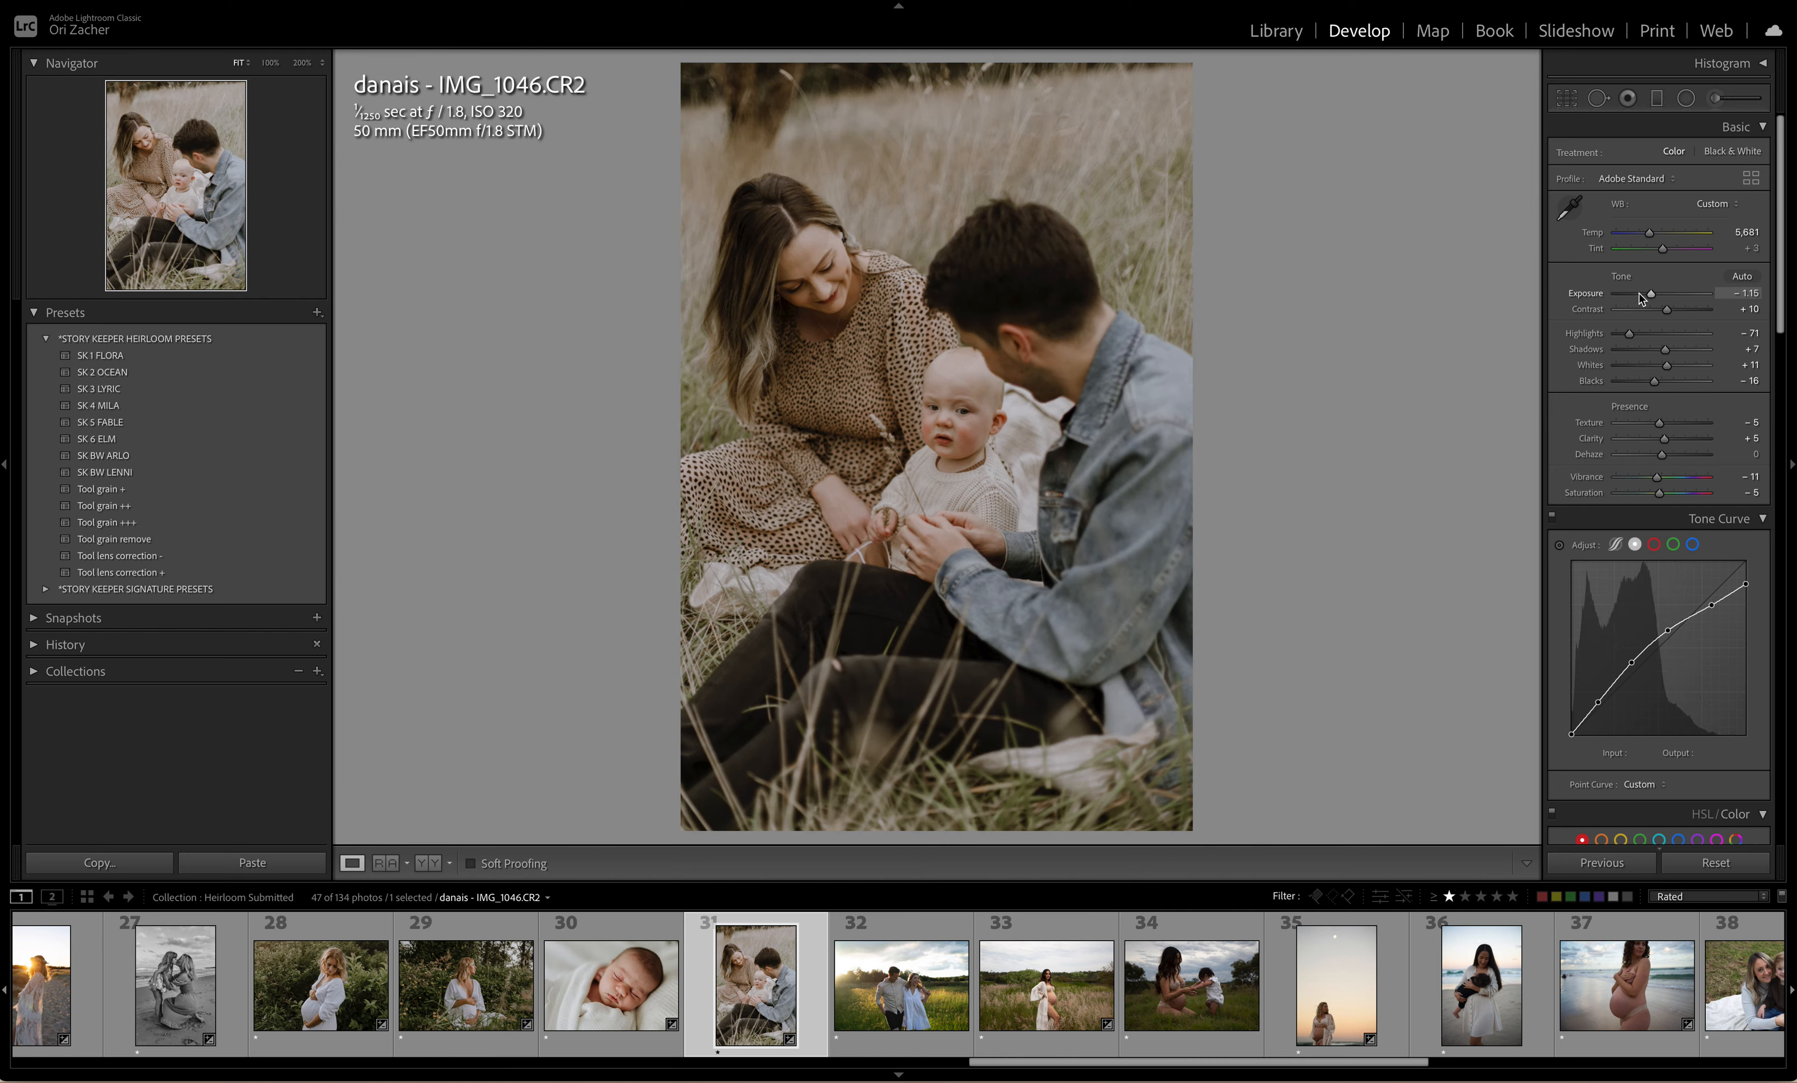
pyautogui.click(114, 357)
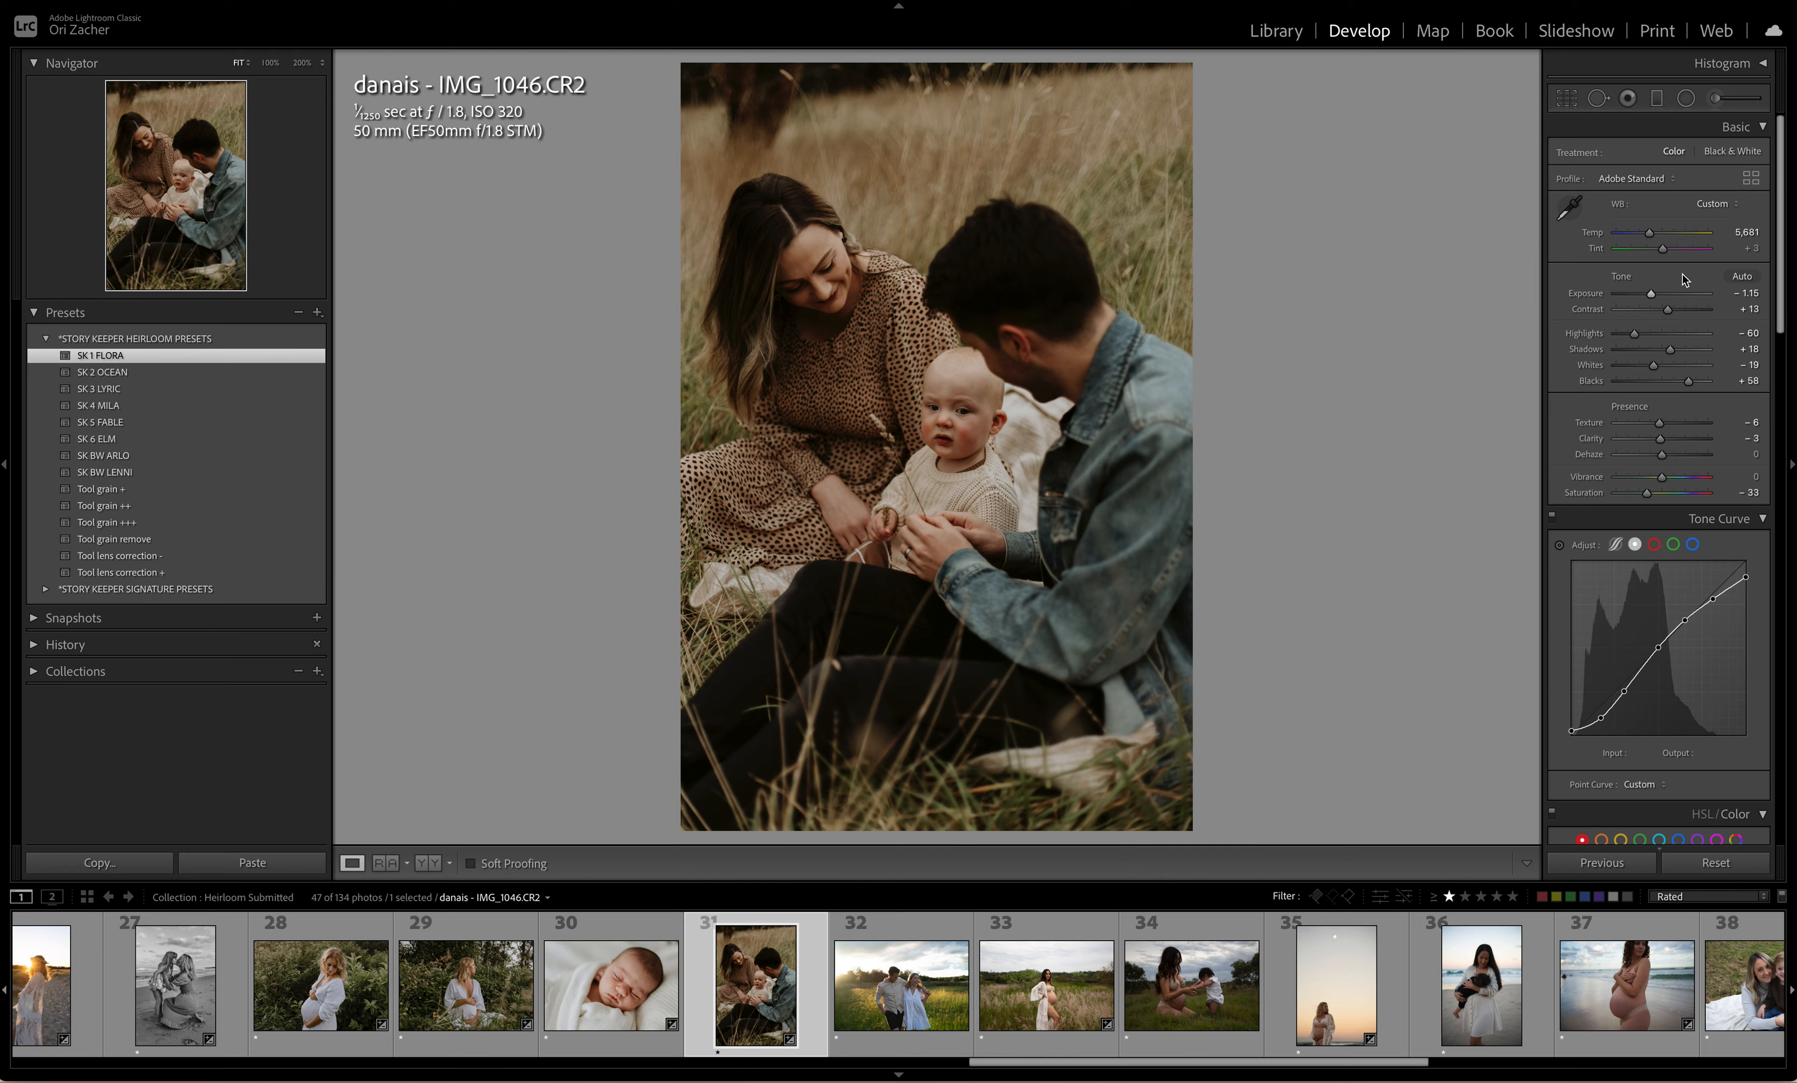
pyautogui.moveTo(1651, 295)
pyautogui.mouseDown()
pyautogui.moveTo(1645, 234)
pyautogui.moveTo(1658, 295)
pyautogui.mouseUp()
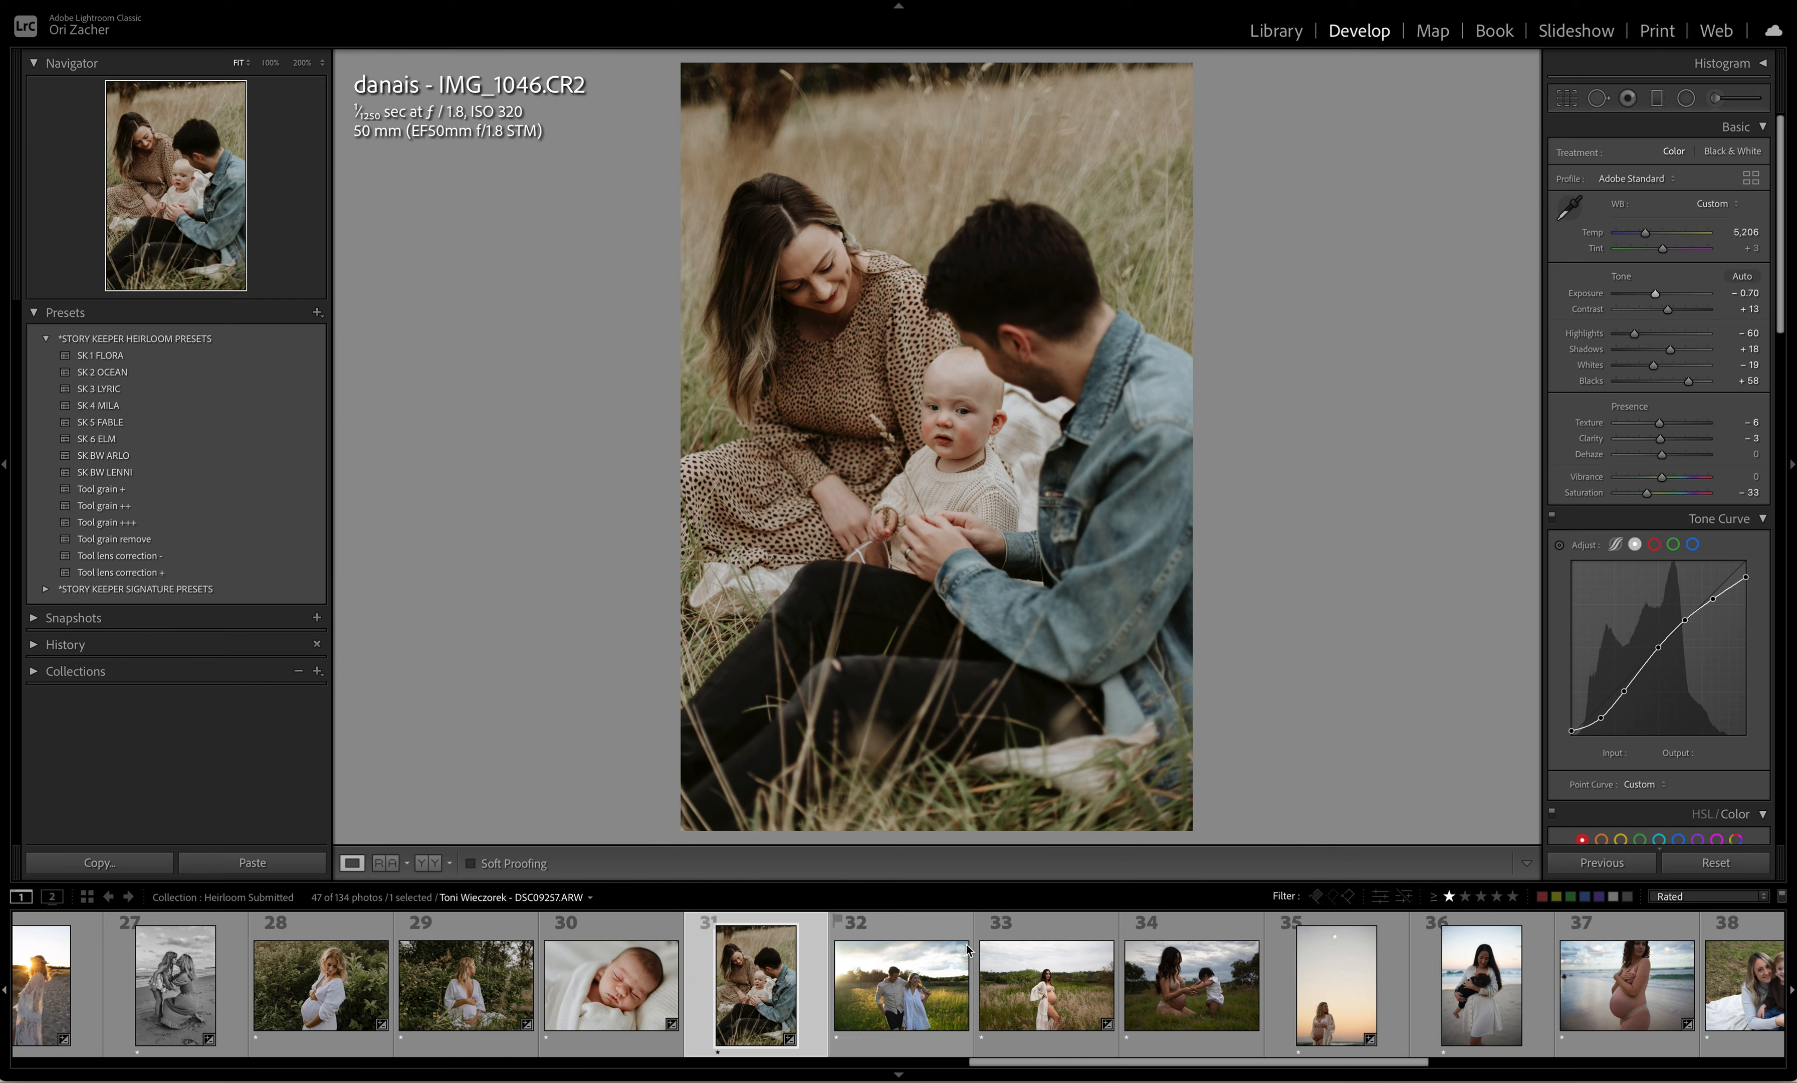
# Step: Apply the SK 1 FLORA preset to DSC09257, the couple in the field, and shift its radial filter slightly right over the couple
pyautogui.click(895, 1017)
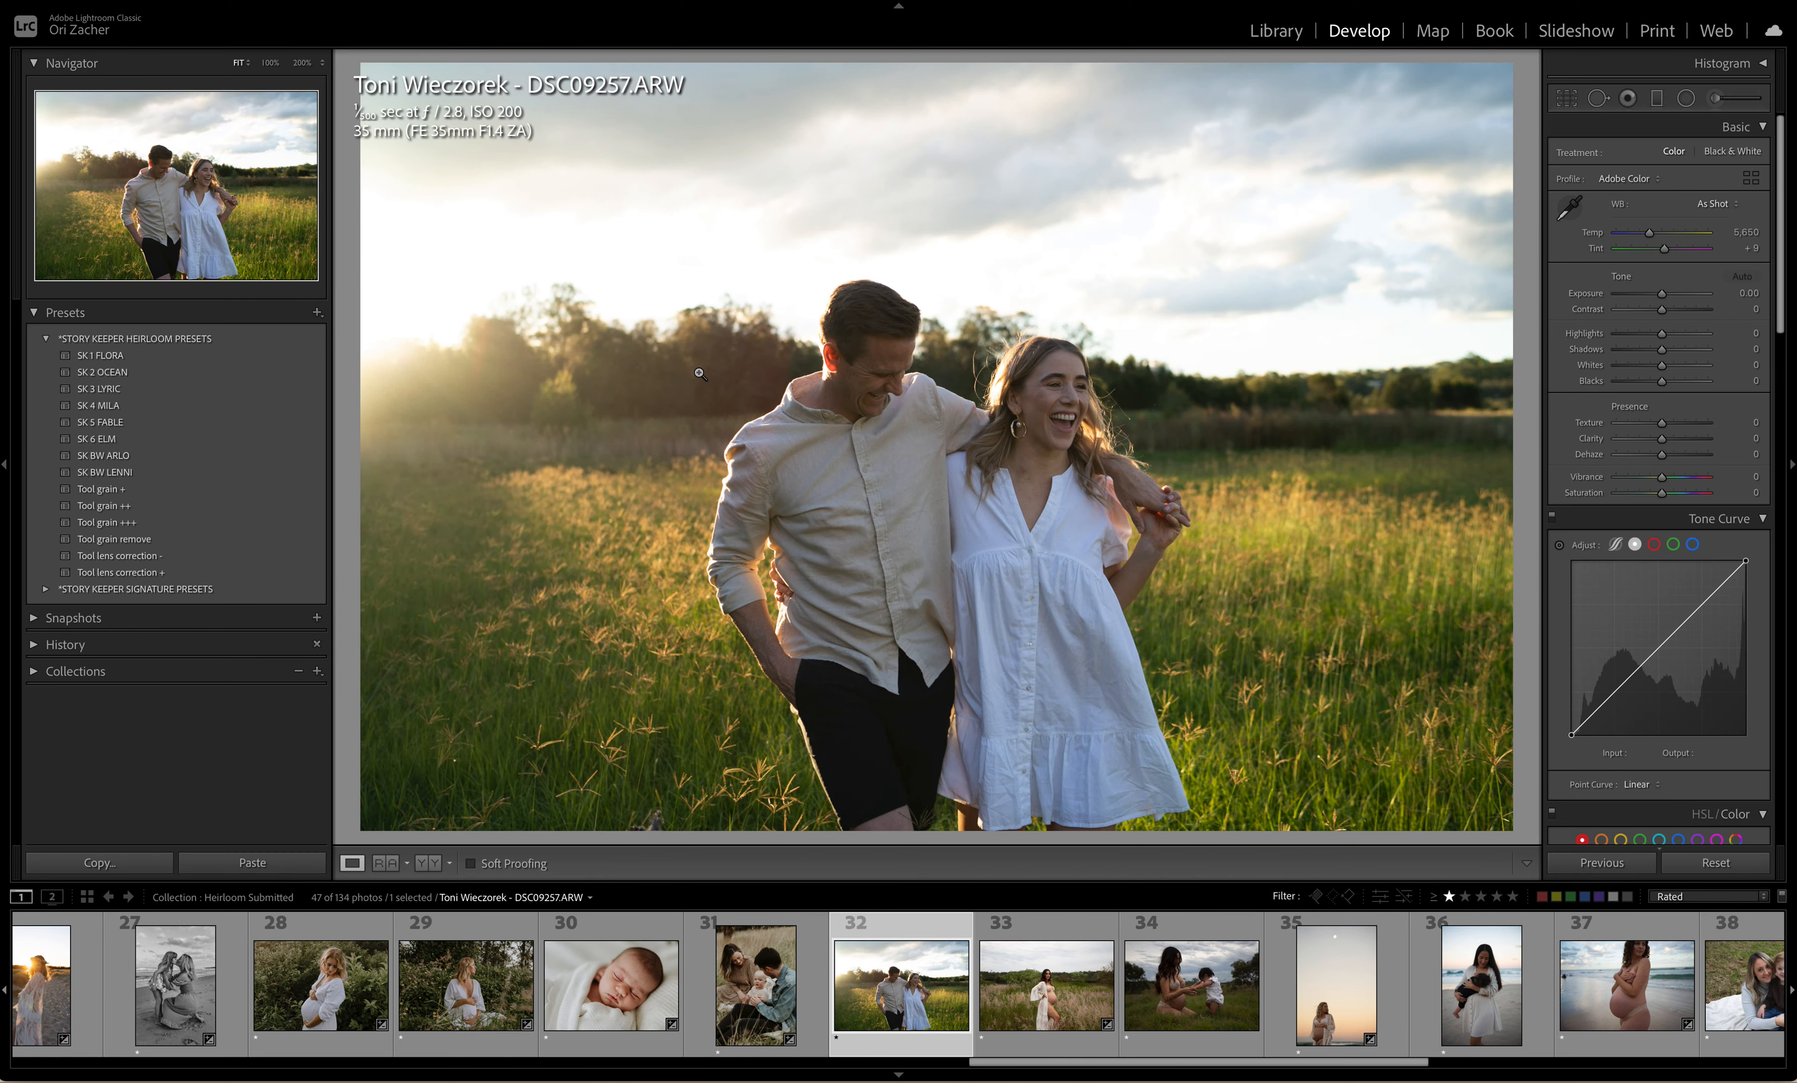
pyautogui.click(119, 355)
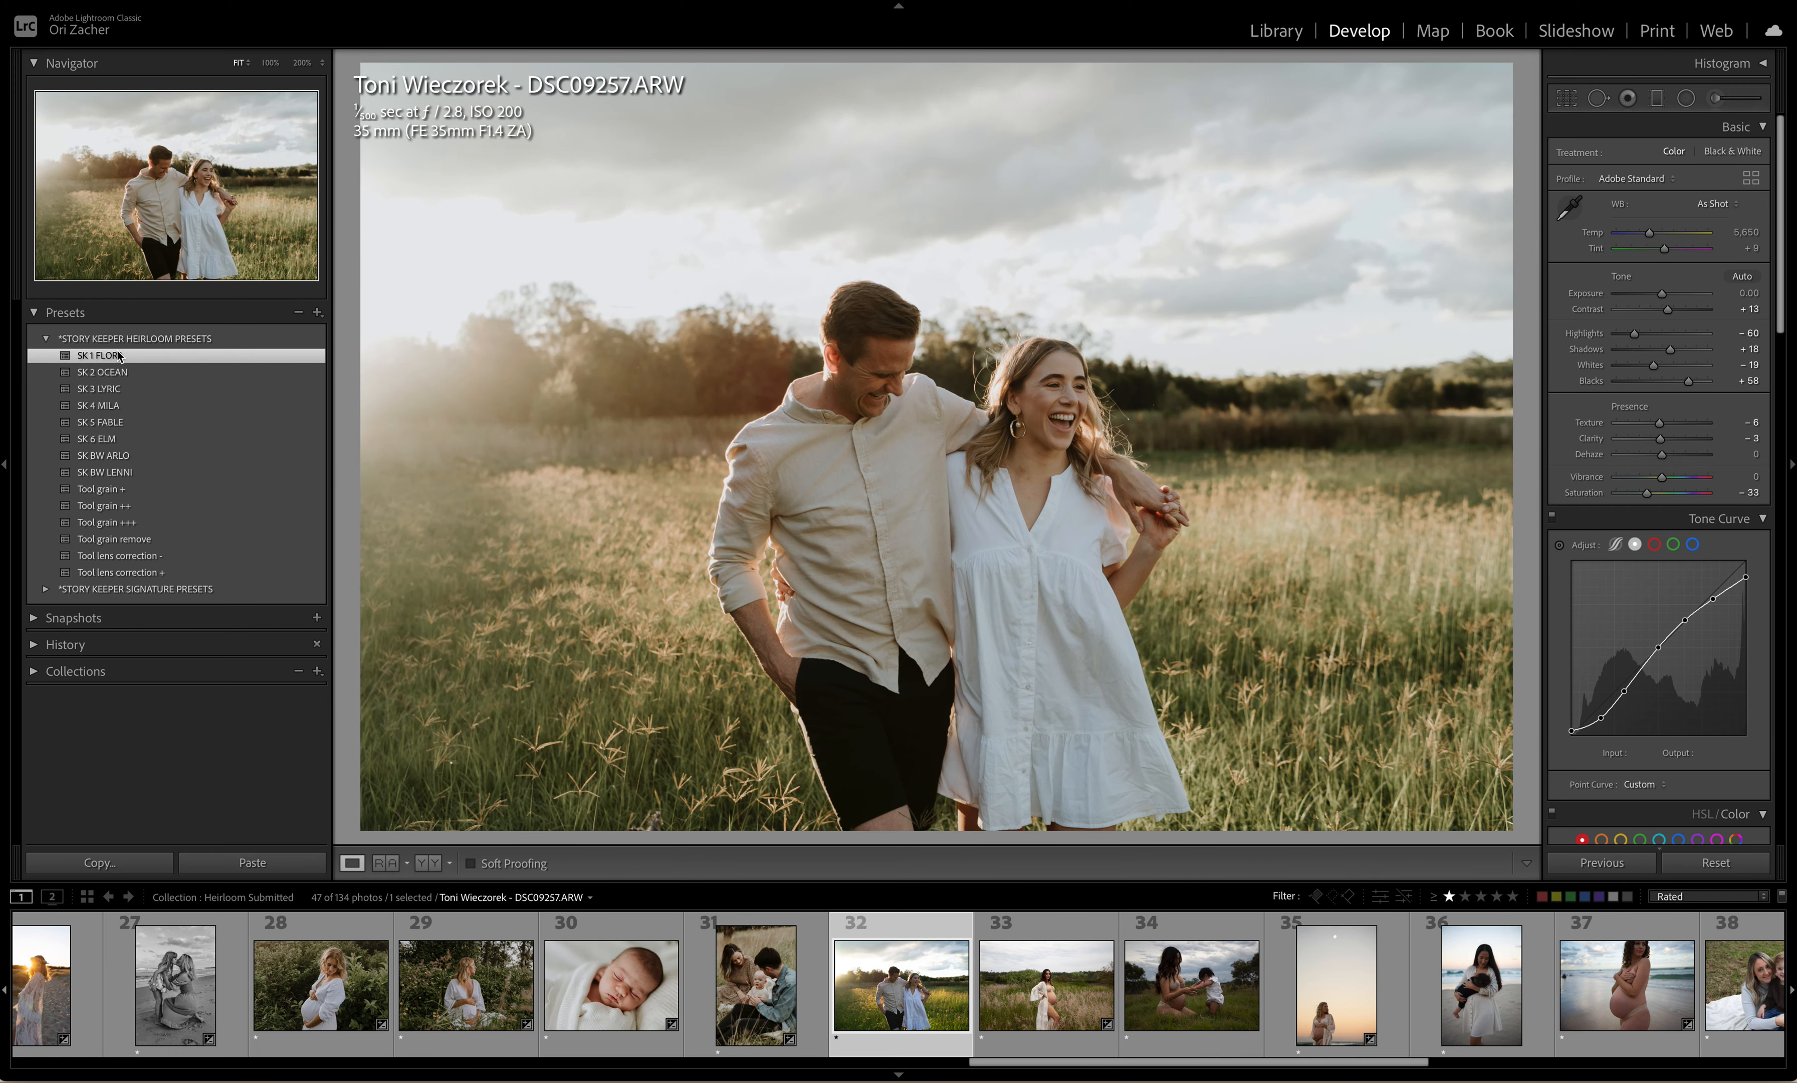
pyautogui.click(1688, 100)
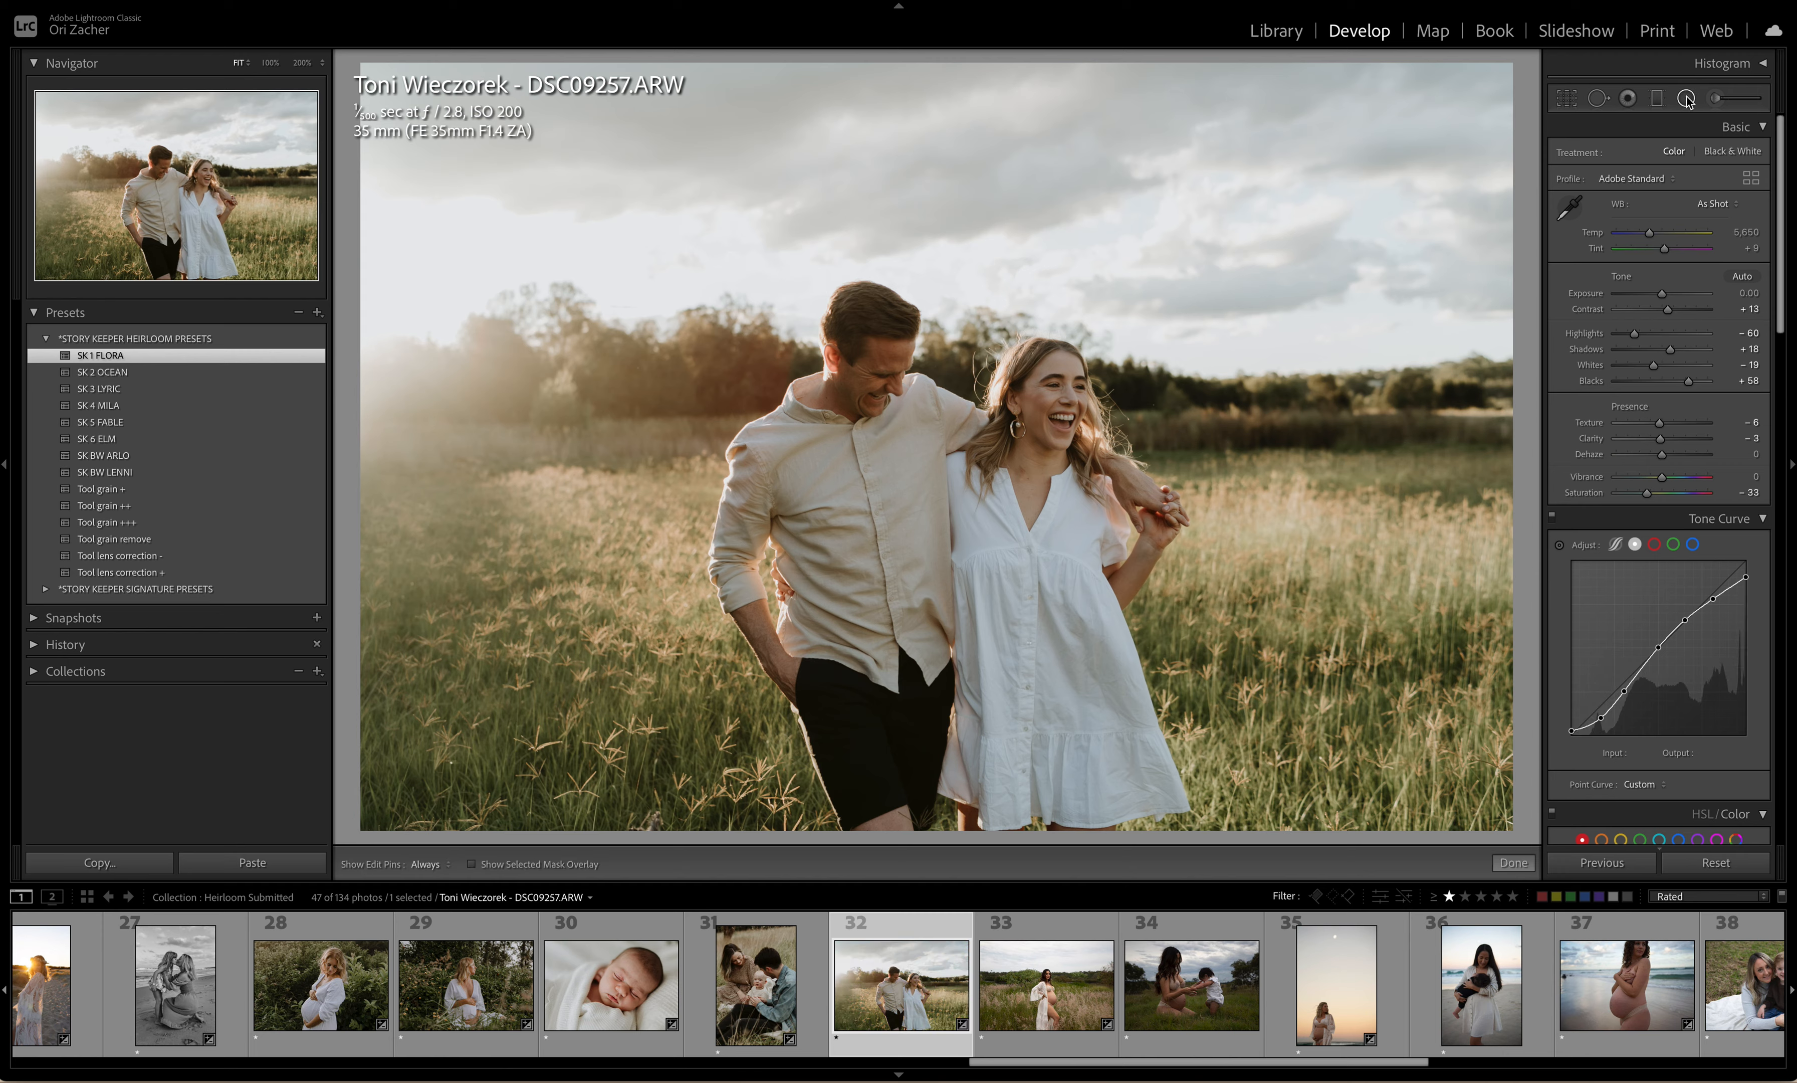
pyautogui.click(940, 463)
pyautogui.moveTo(941, 461); pyautogui.dragTo(1000, 446)
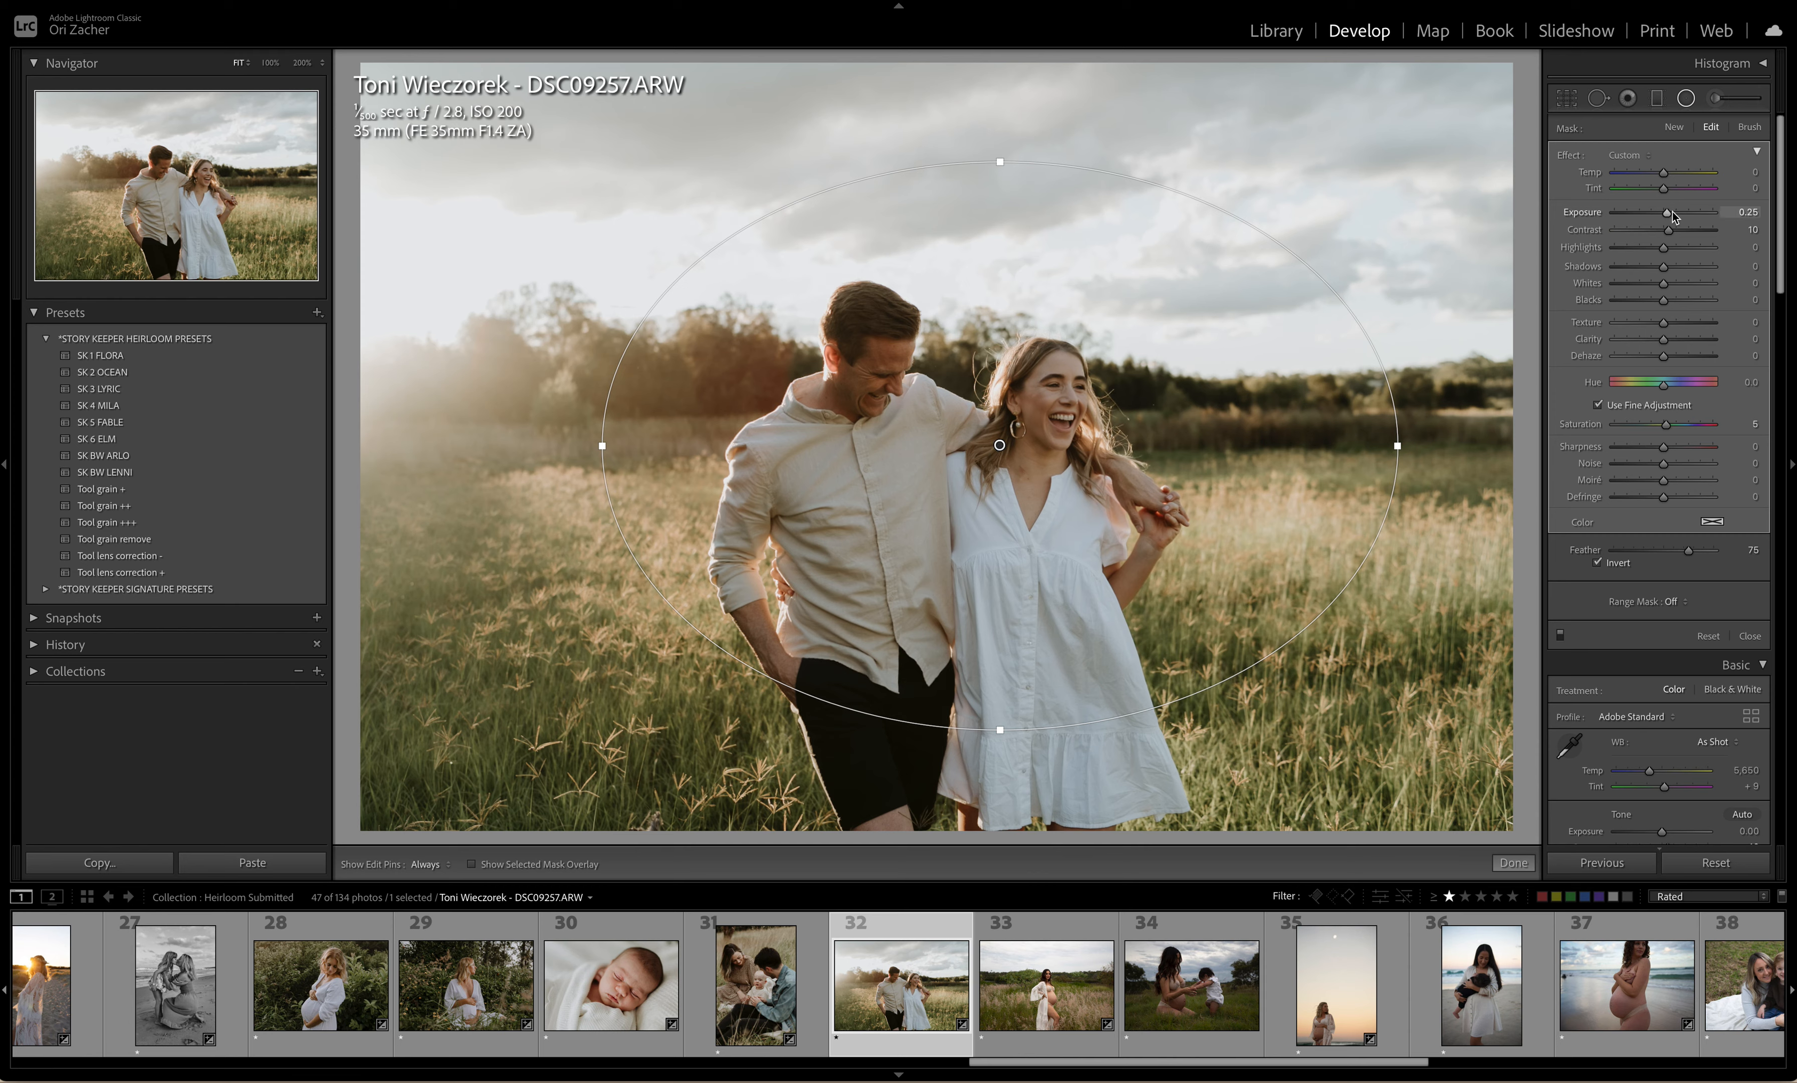
pyautogui.moveTo(1672, 213); pyautogui.dragTo(1670, 271)
pyautogui.press('Return')
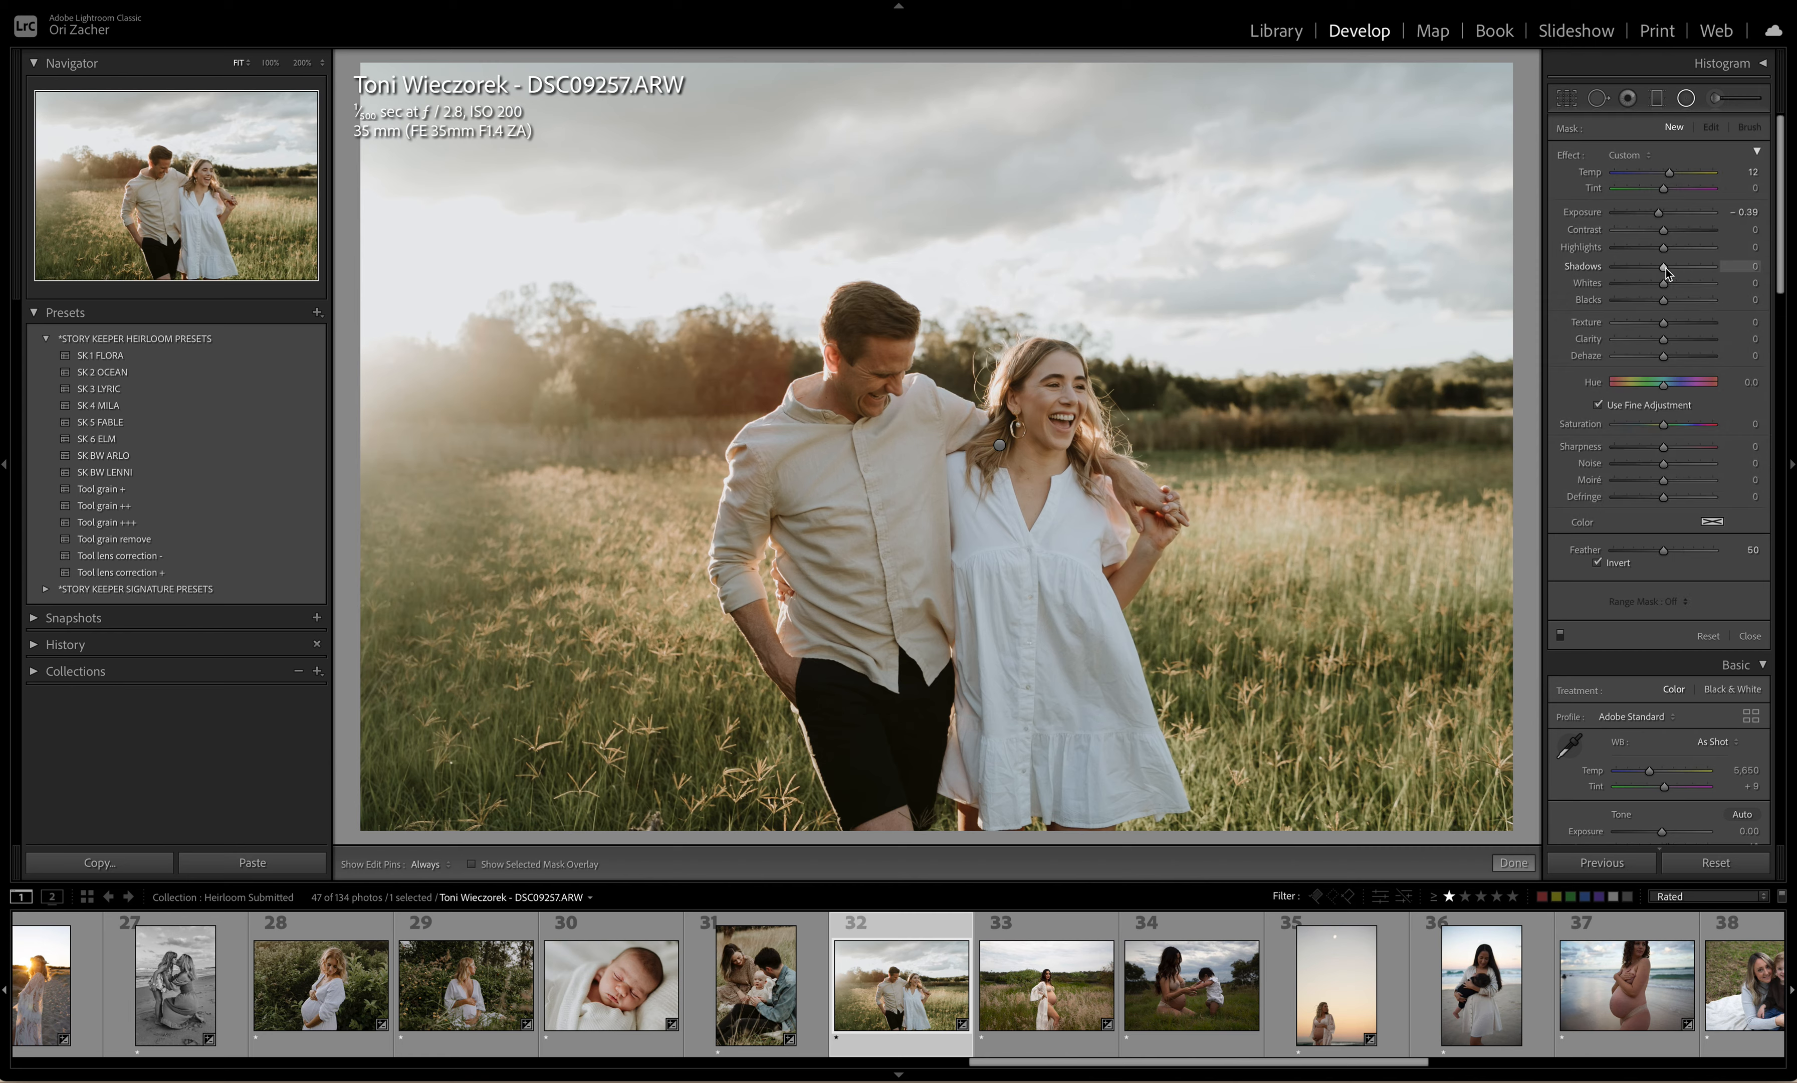
# Step: Raise the yellow saturation of DSC09257 slightly in the HSL colour settings, and switch to the orange range
pyautogui.scroll(-5, 1667, 277)
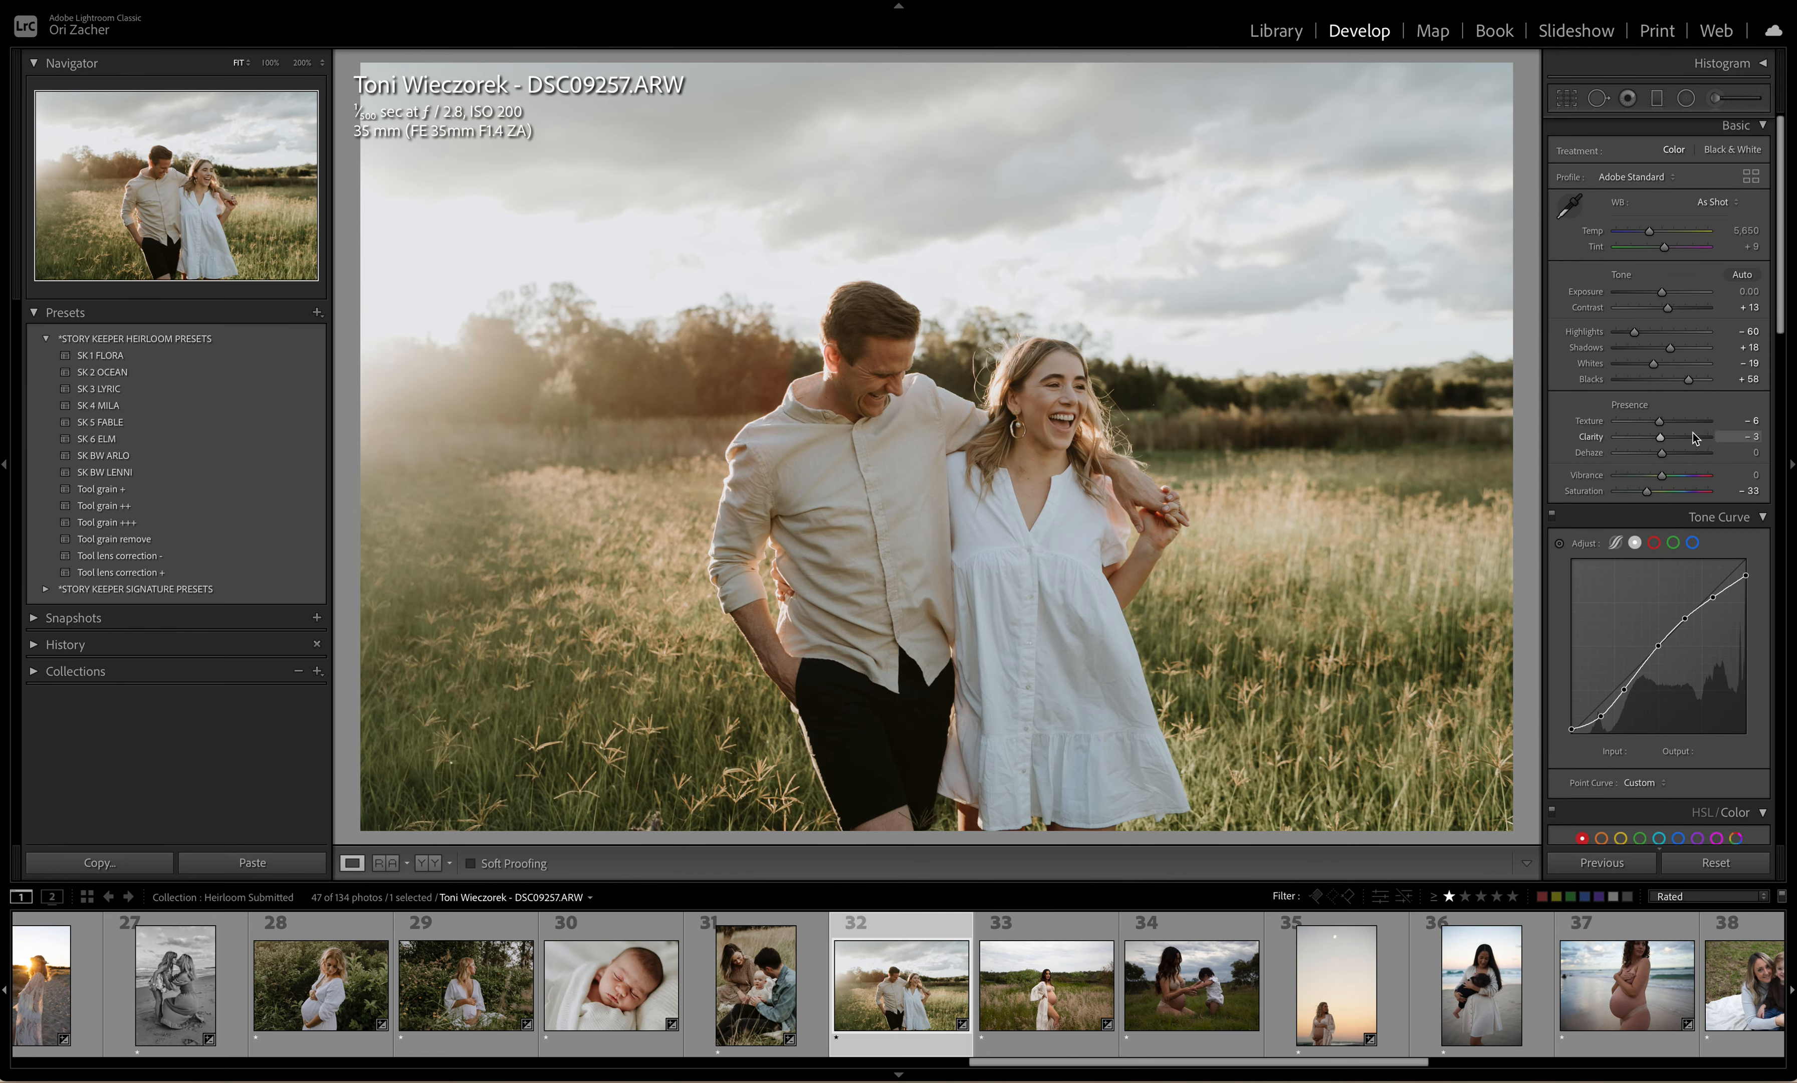
pyautogui.scroll(-3, 1685, 365)
pyautogui.scroll(-1, 1694, 437)
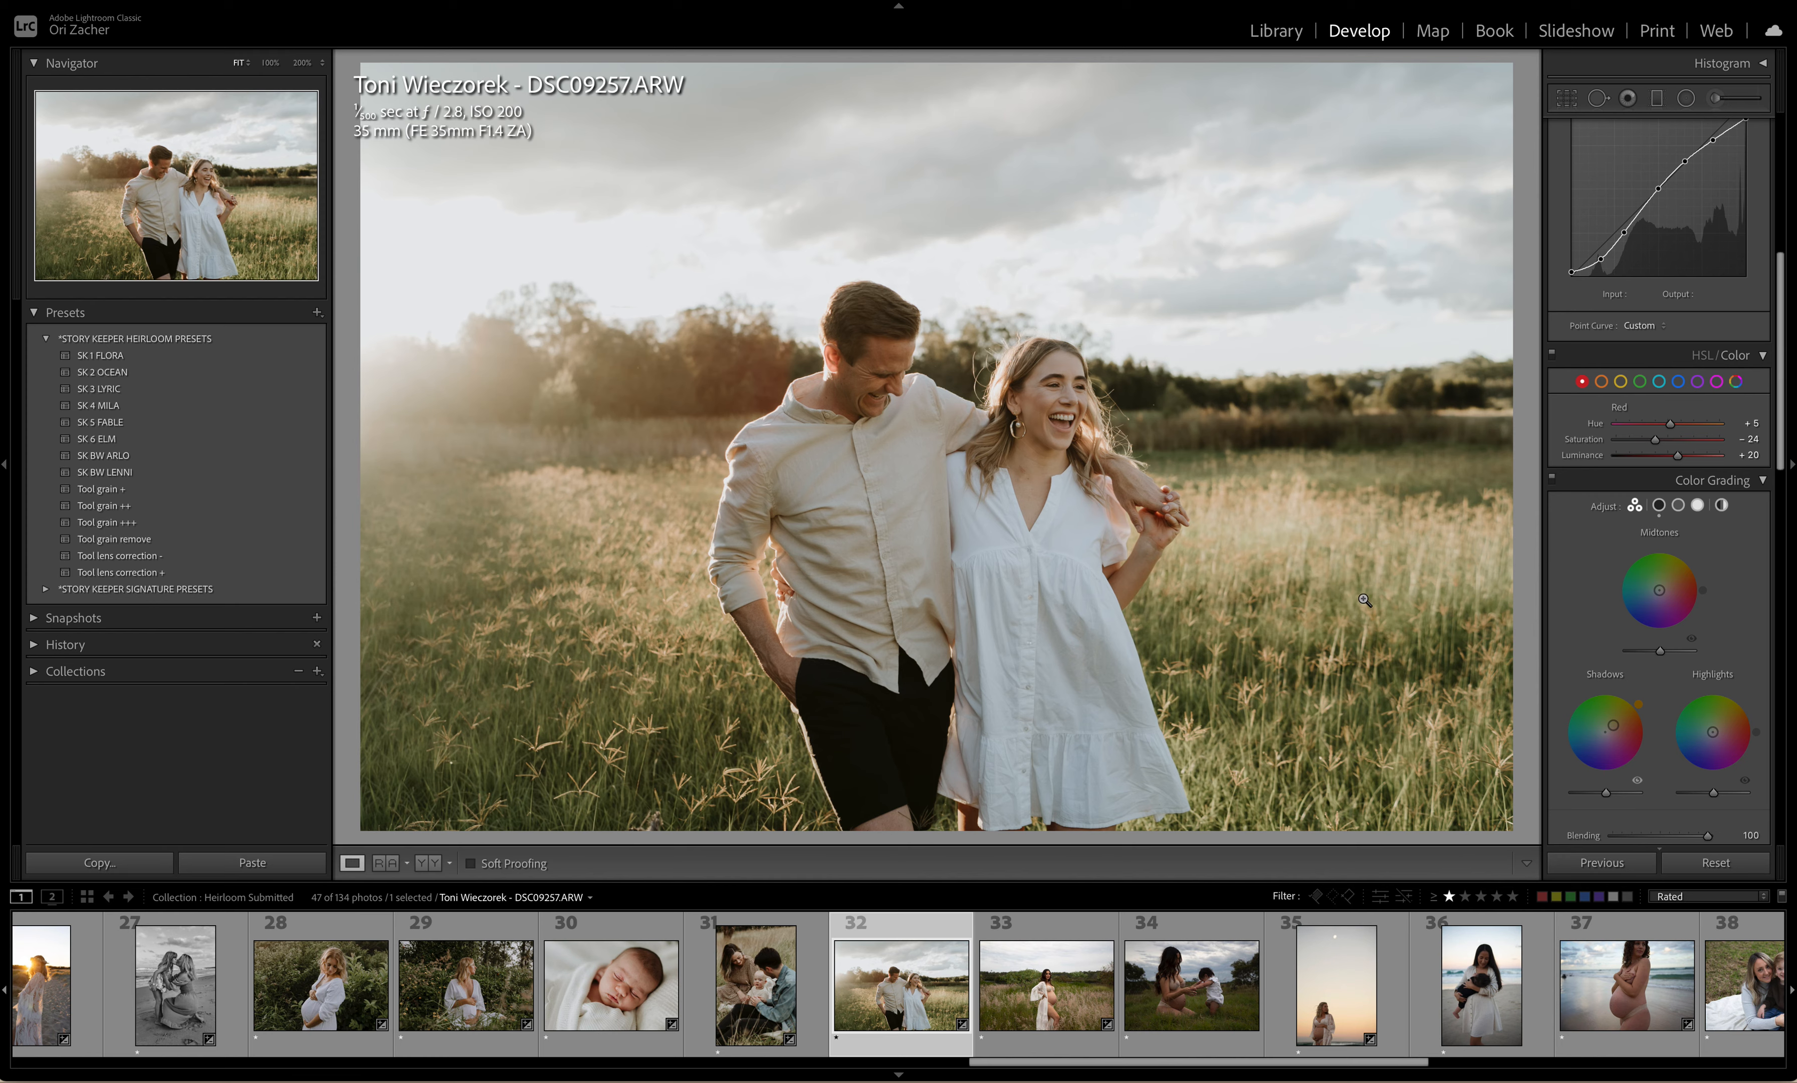
pyautogui.click(1621, 387)
pyautogui.moveTo(1655, 439); pyautogui.dragTo(1661, 447)
pyautogui.click(1601, 383)
# Step: Open IMG_6239, the pregnant woman standing in tall grass, and try the SK 4 MILA preset with exposure at +0.05
pyautogui.press('Right')
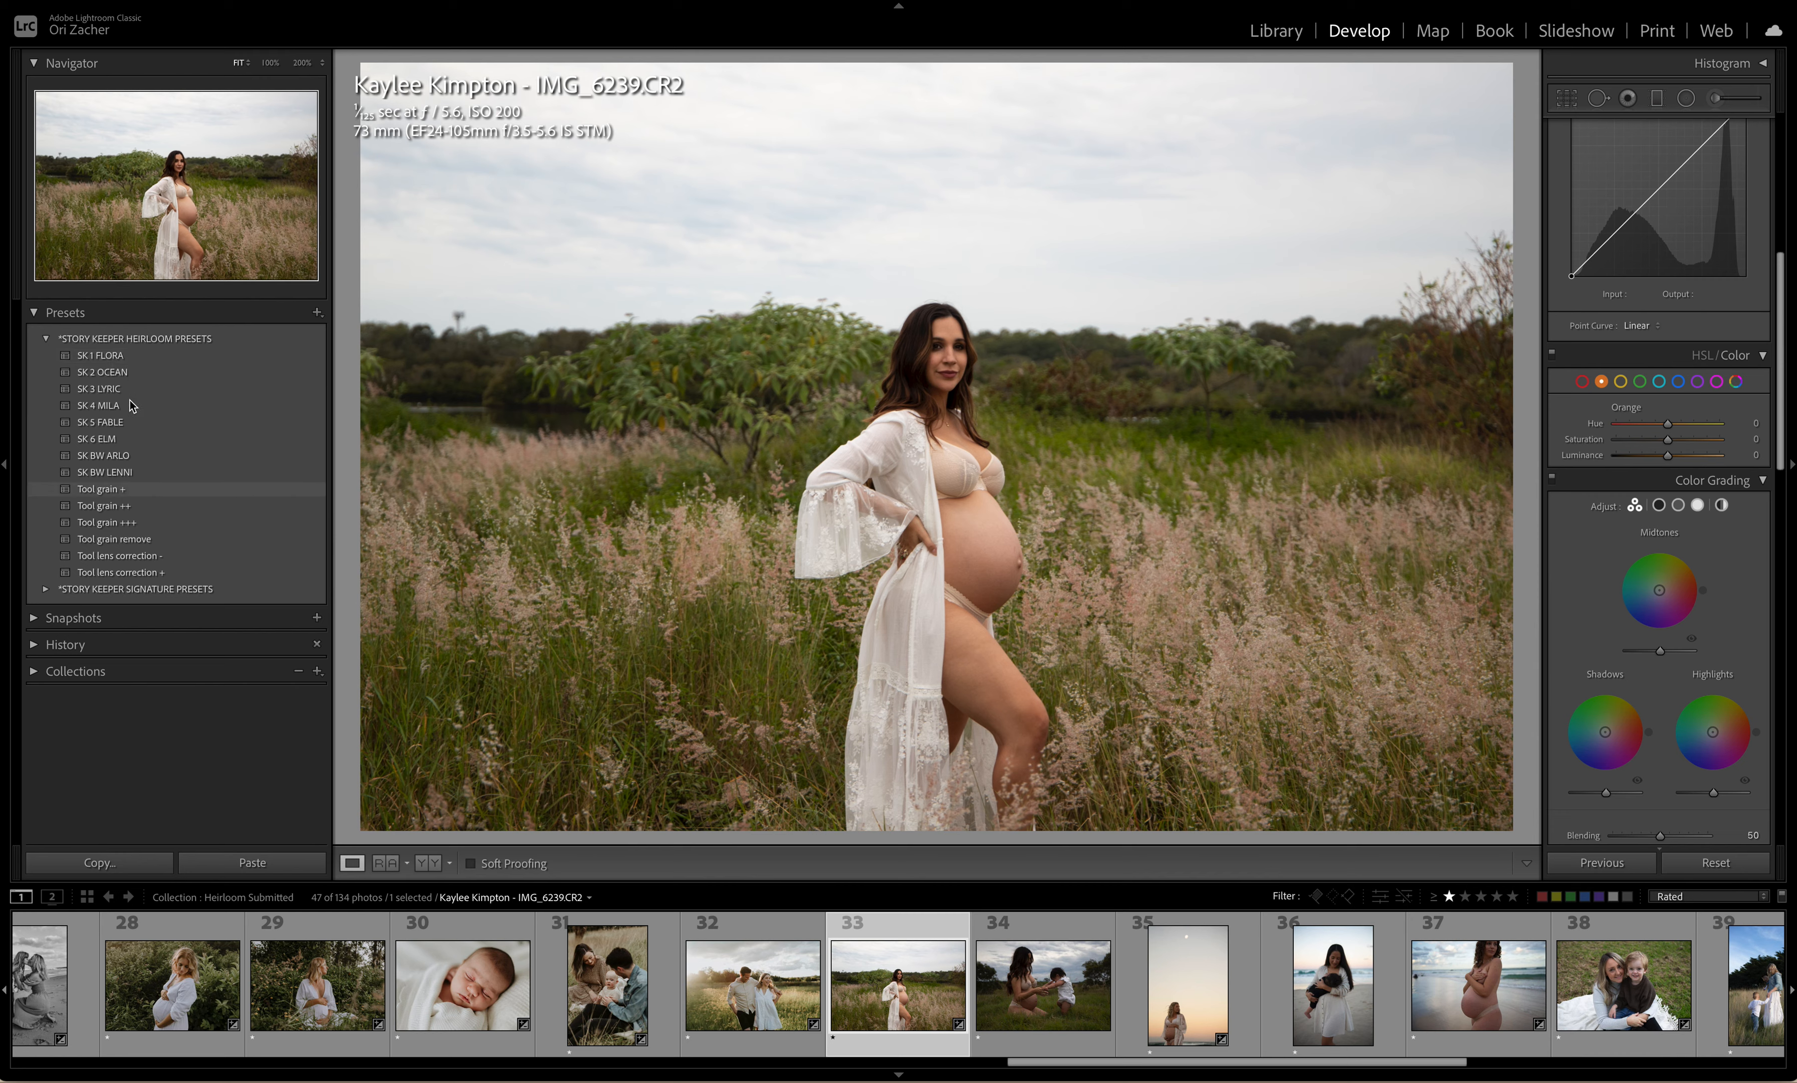
pyautogui.click(121, 410)
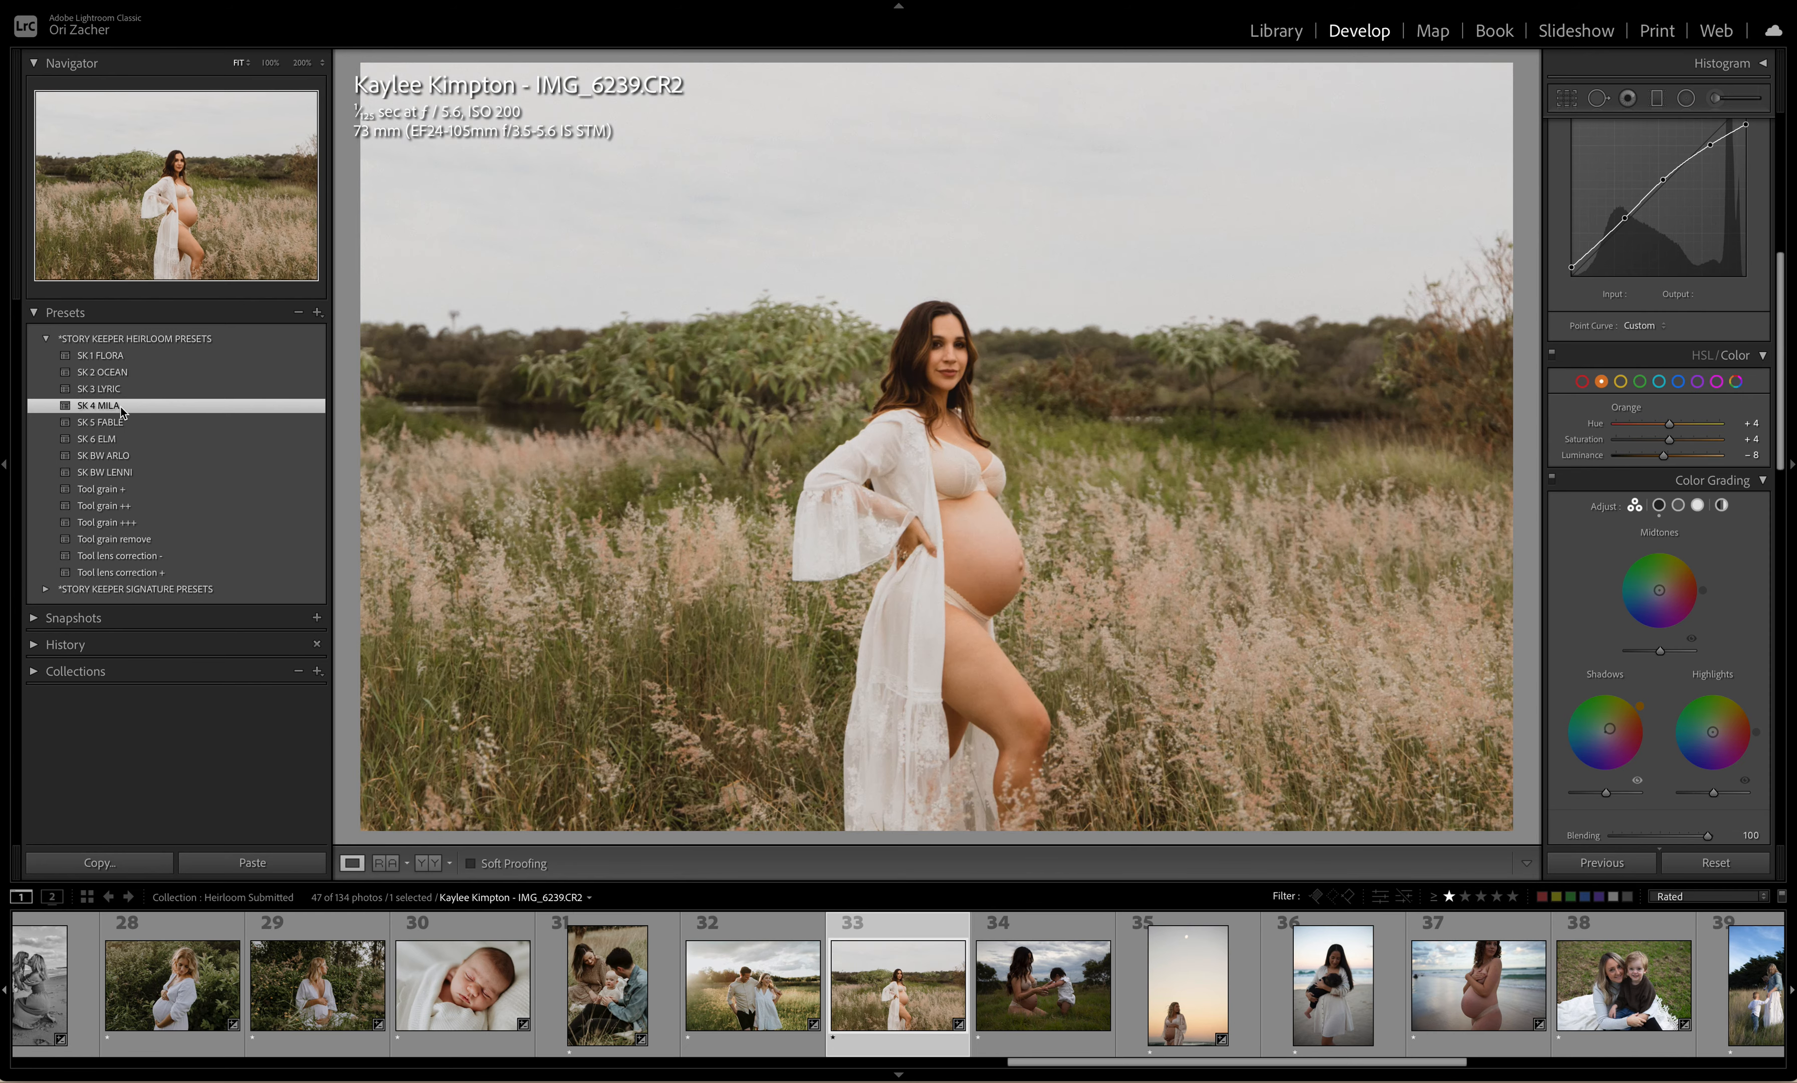
pyautogui.scroll(6, 1625, 274)
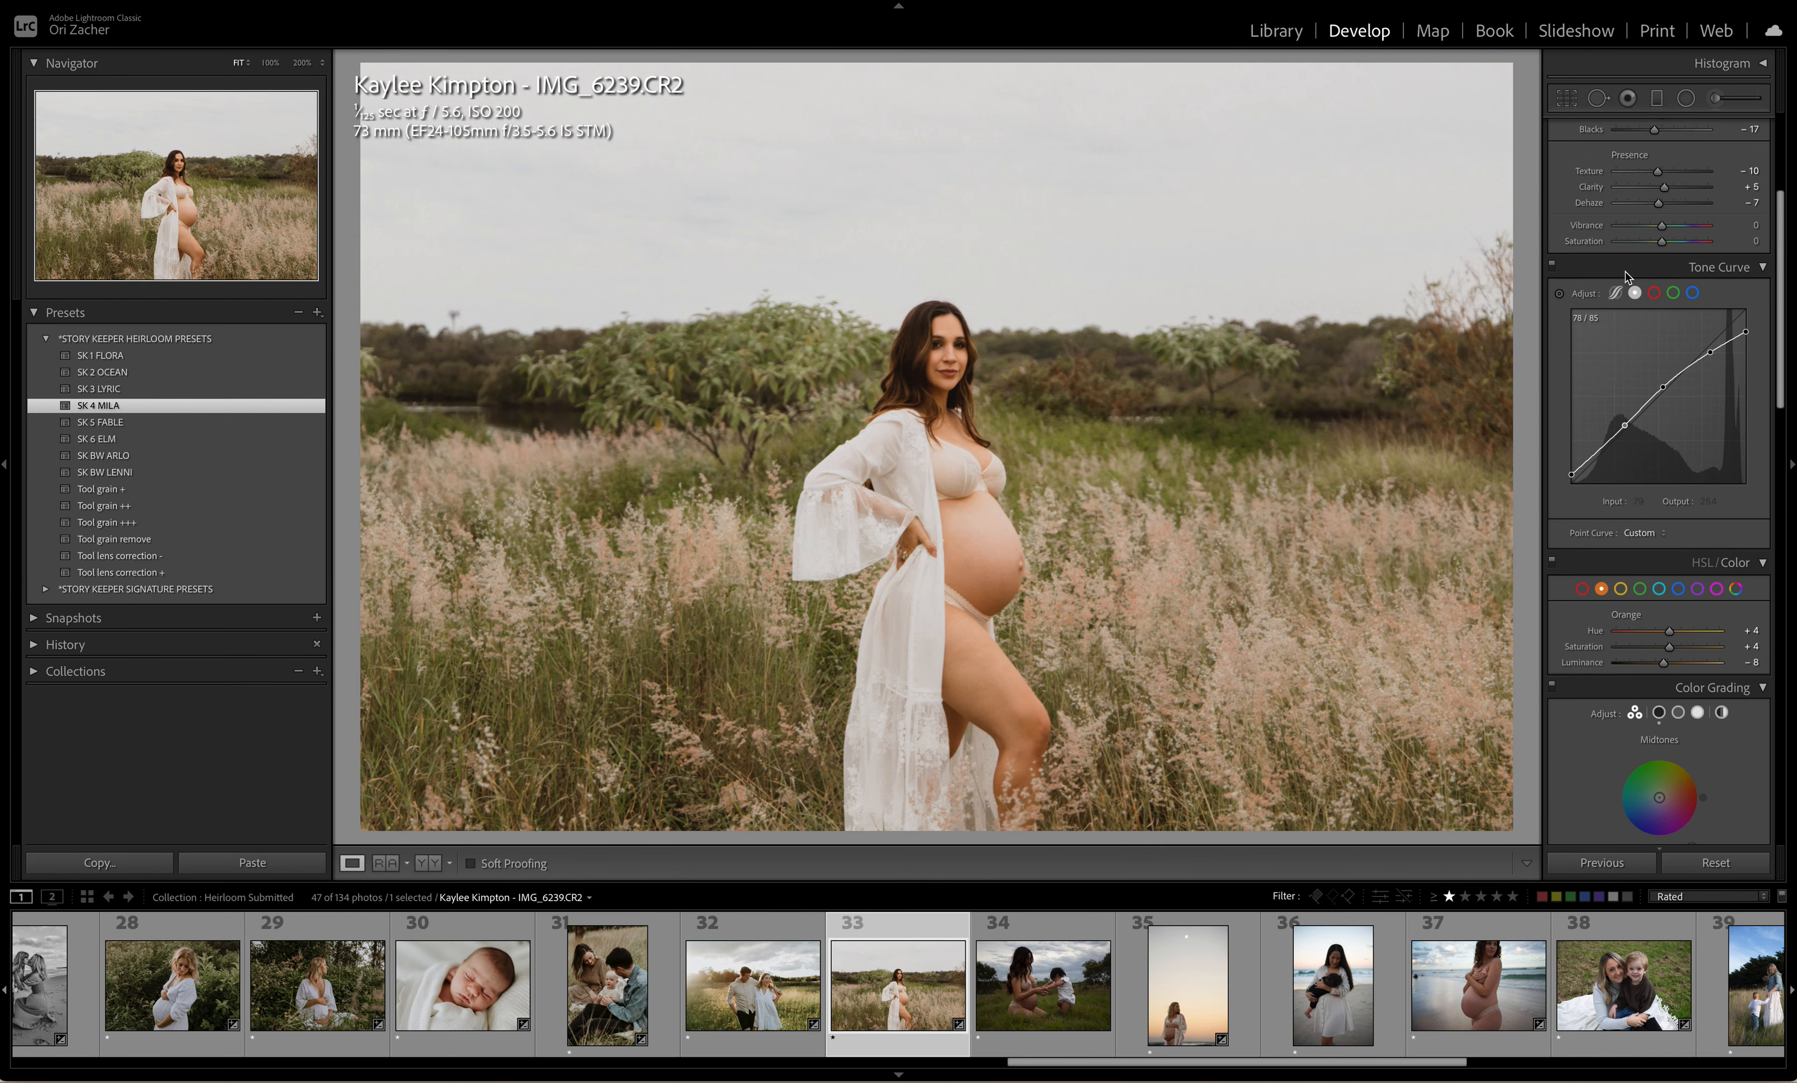
pyautogui.doubleClick(1663, 295)
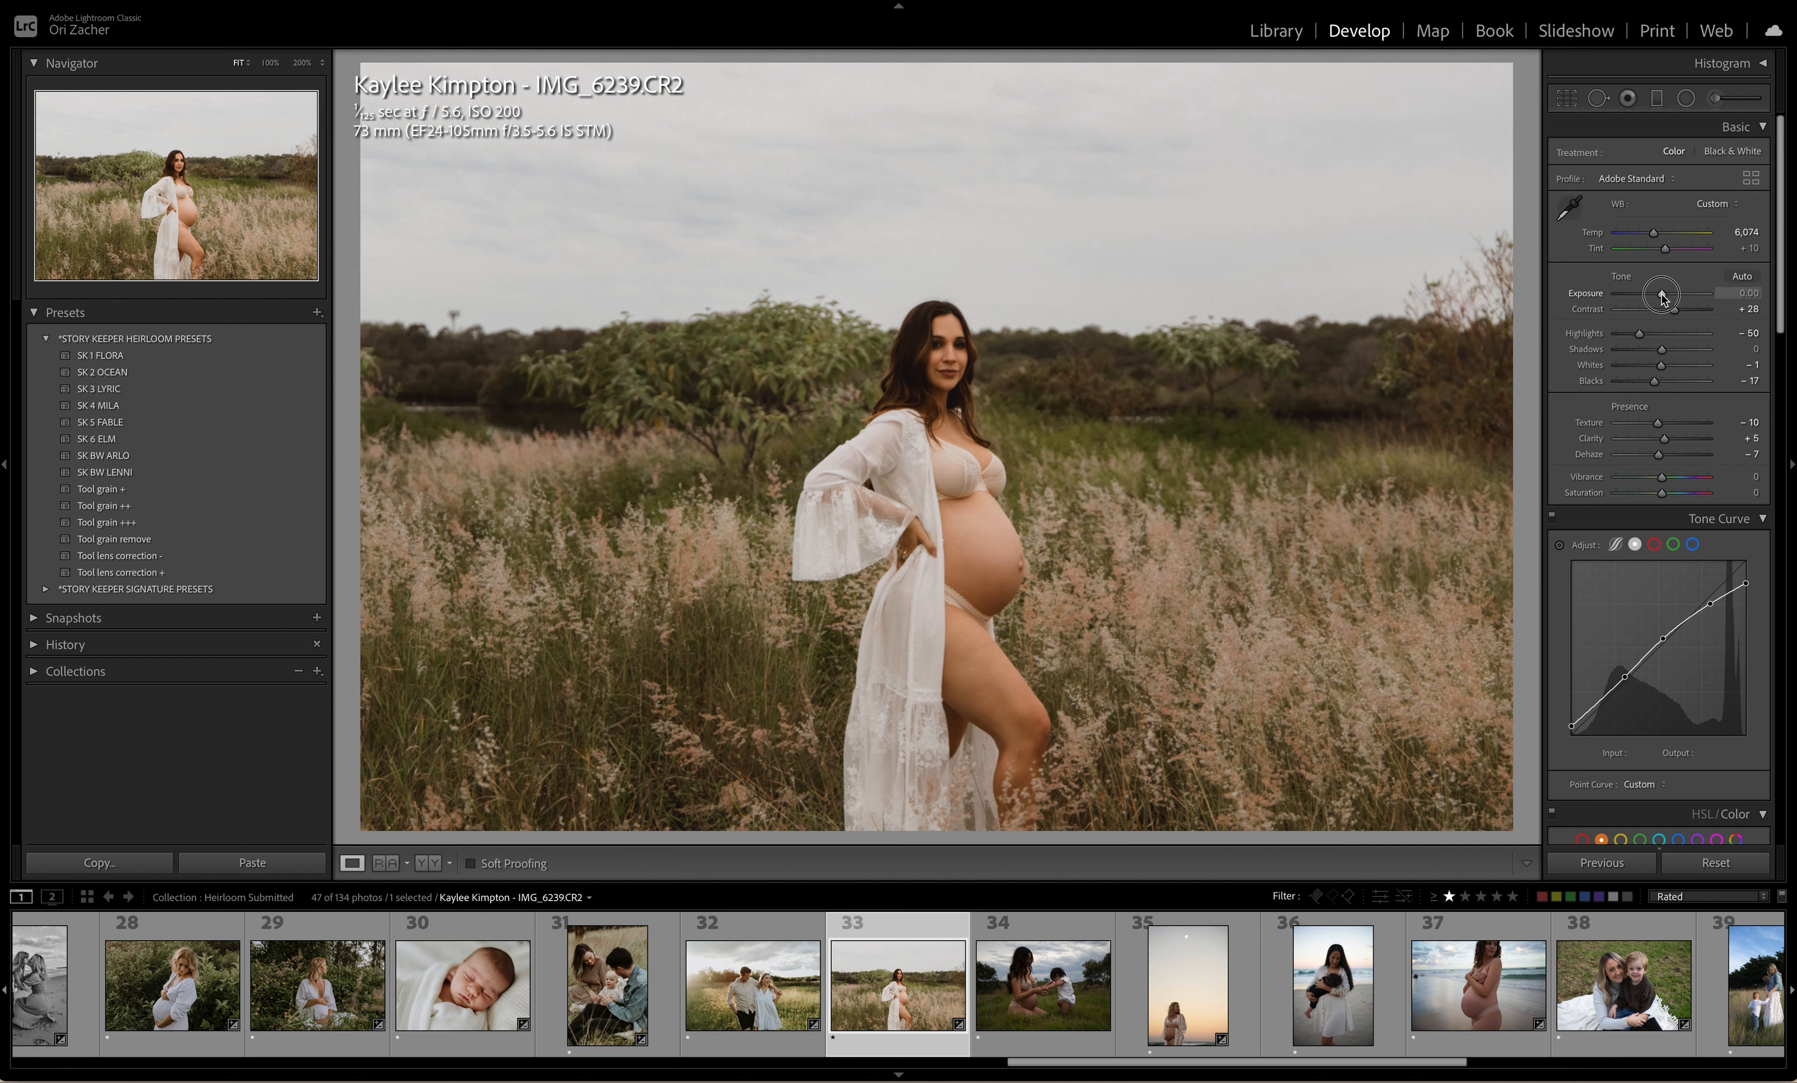
pyautogui.moveTo(1662, 294); pyautogui.dragTo(1663, 294)
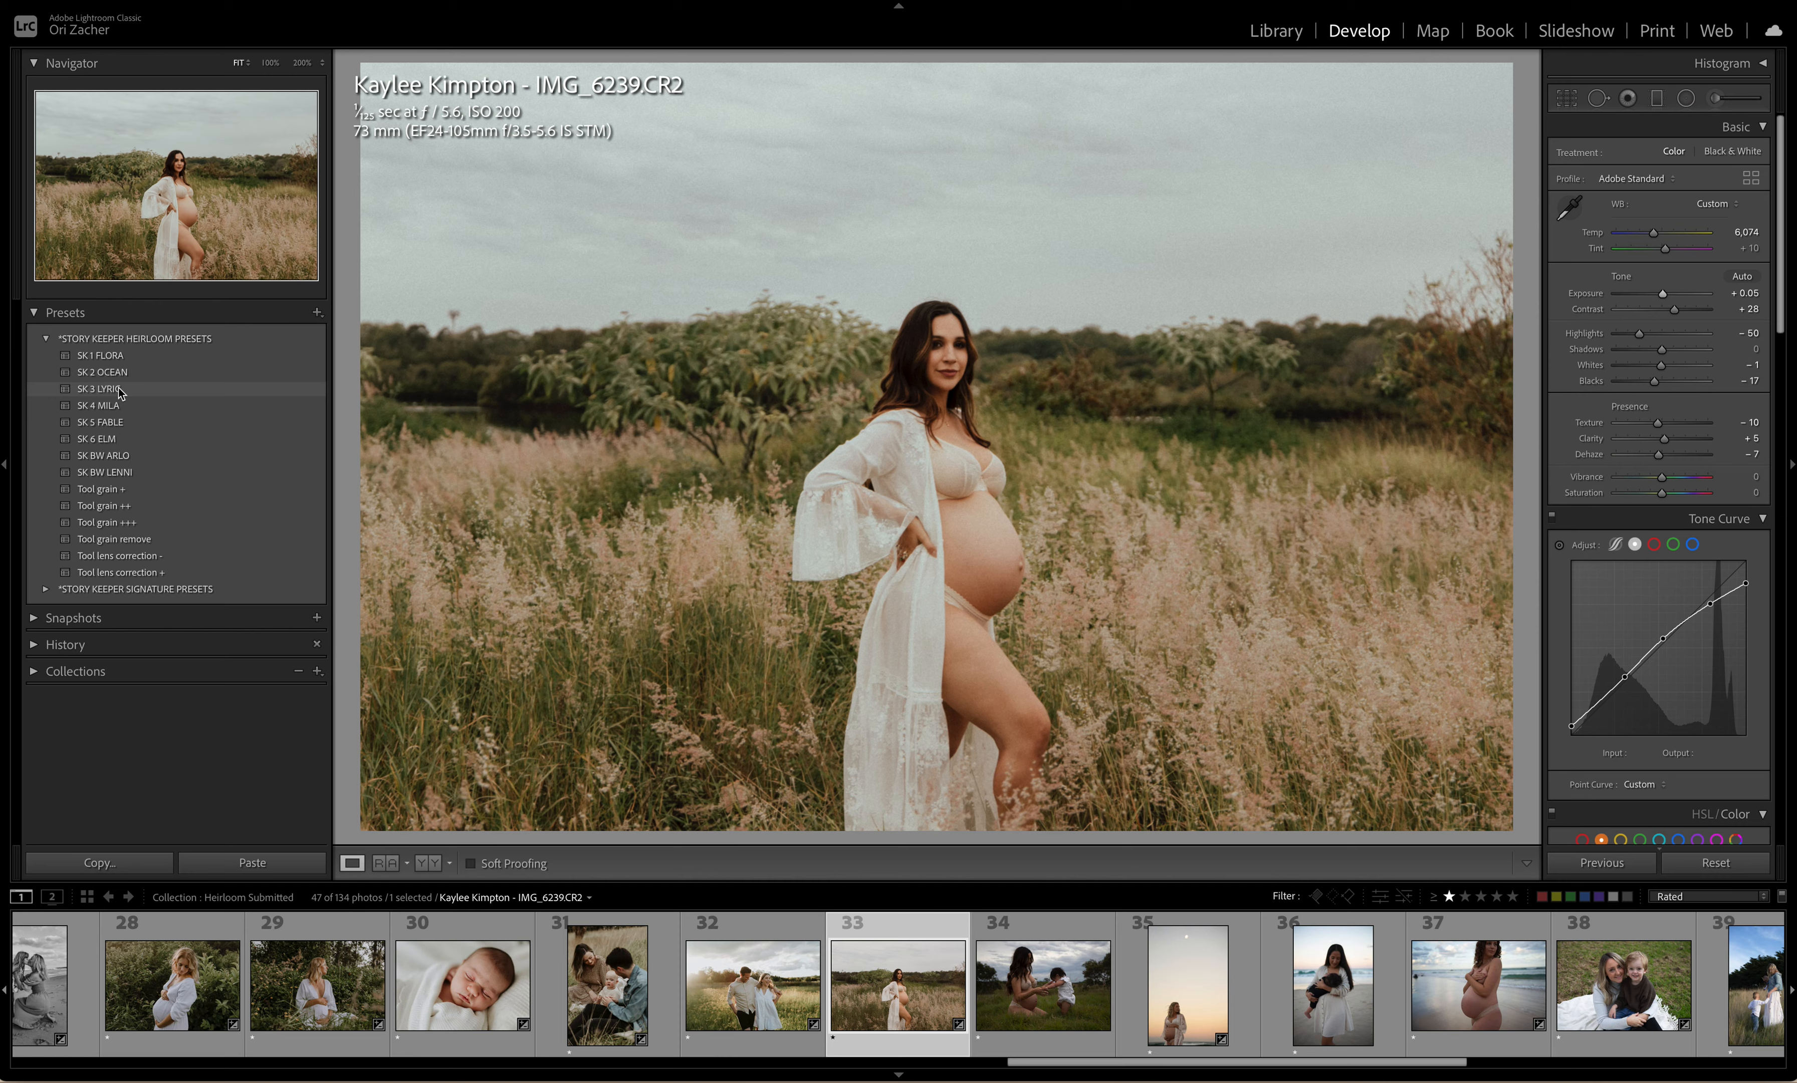
# Step: Apply the SK 3 LYRIC preset to IMG_6239, set exposure to +0.30 and lower the highlights
pyautogui.click(117, 389)
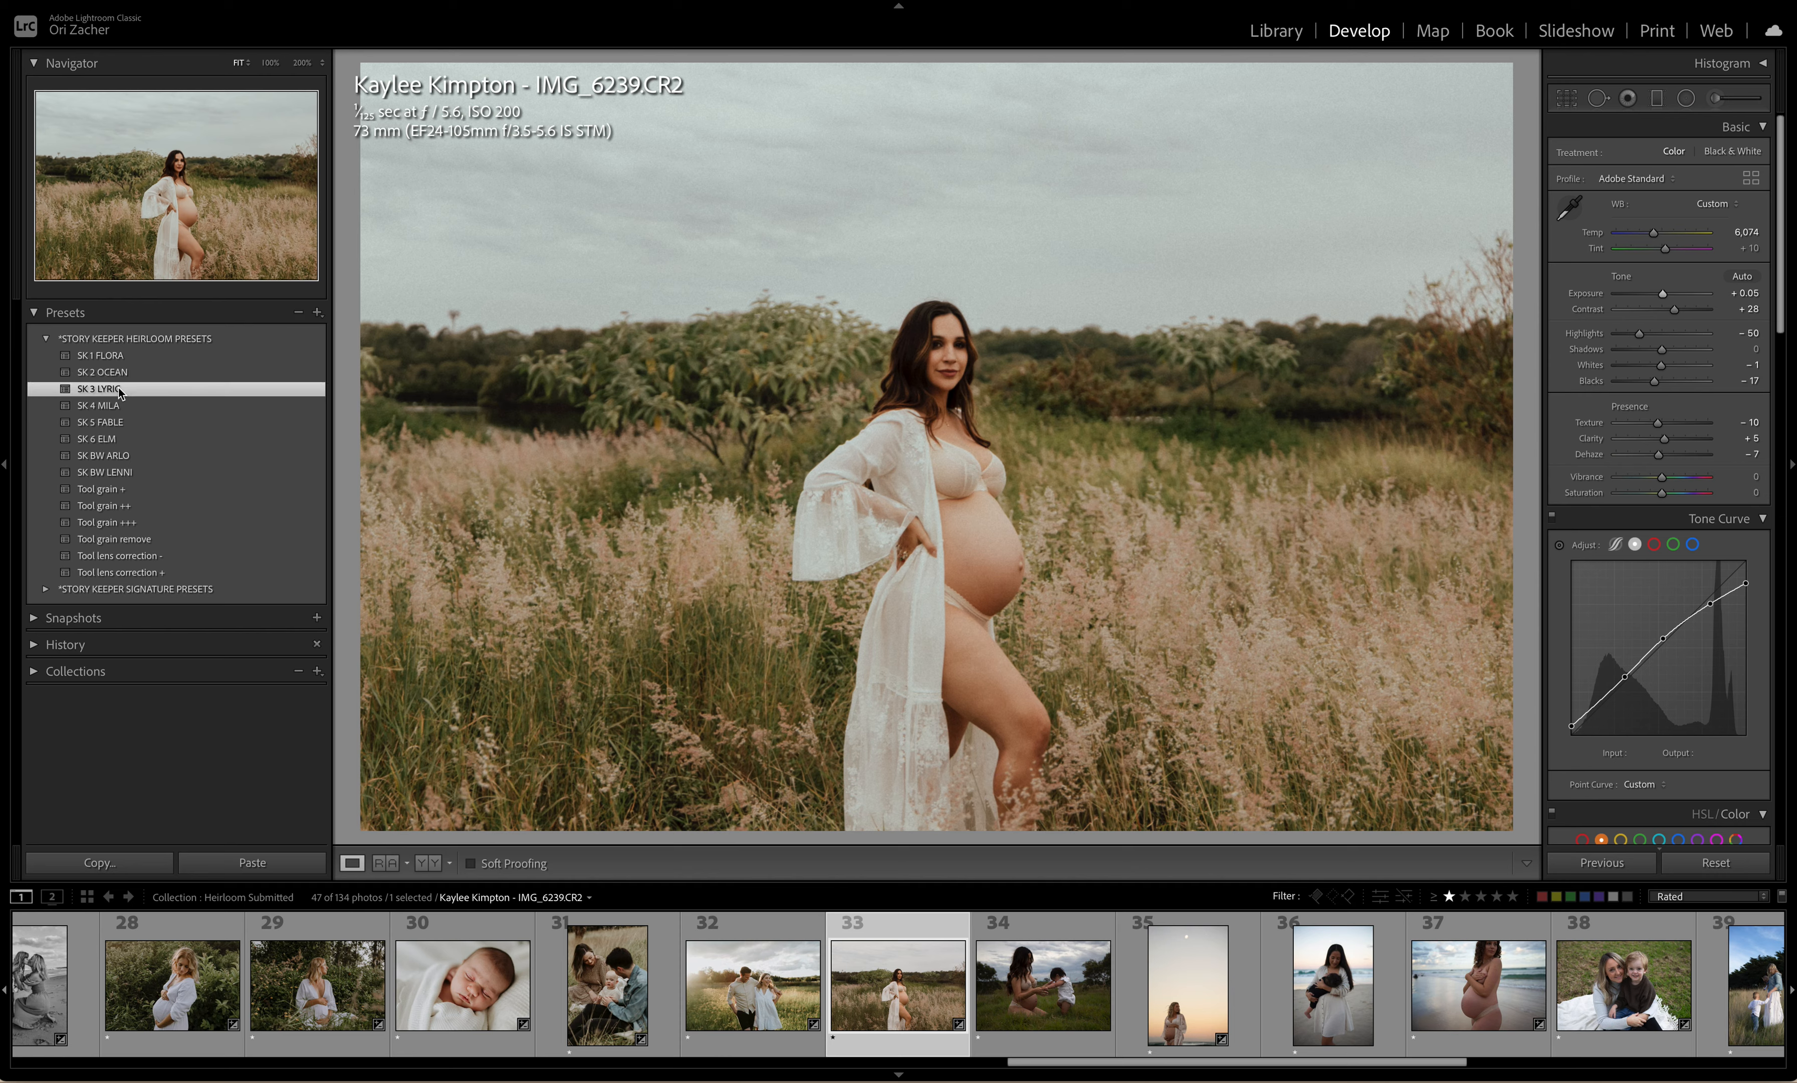
pyautogui.click(1666, 293)
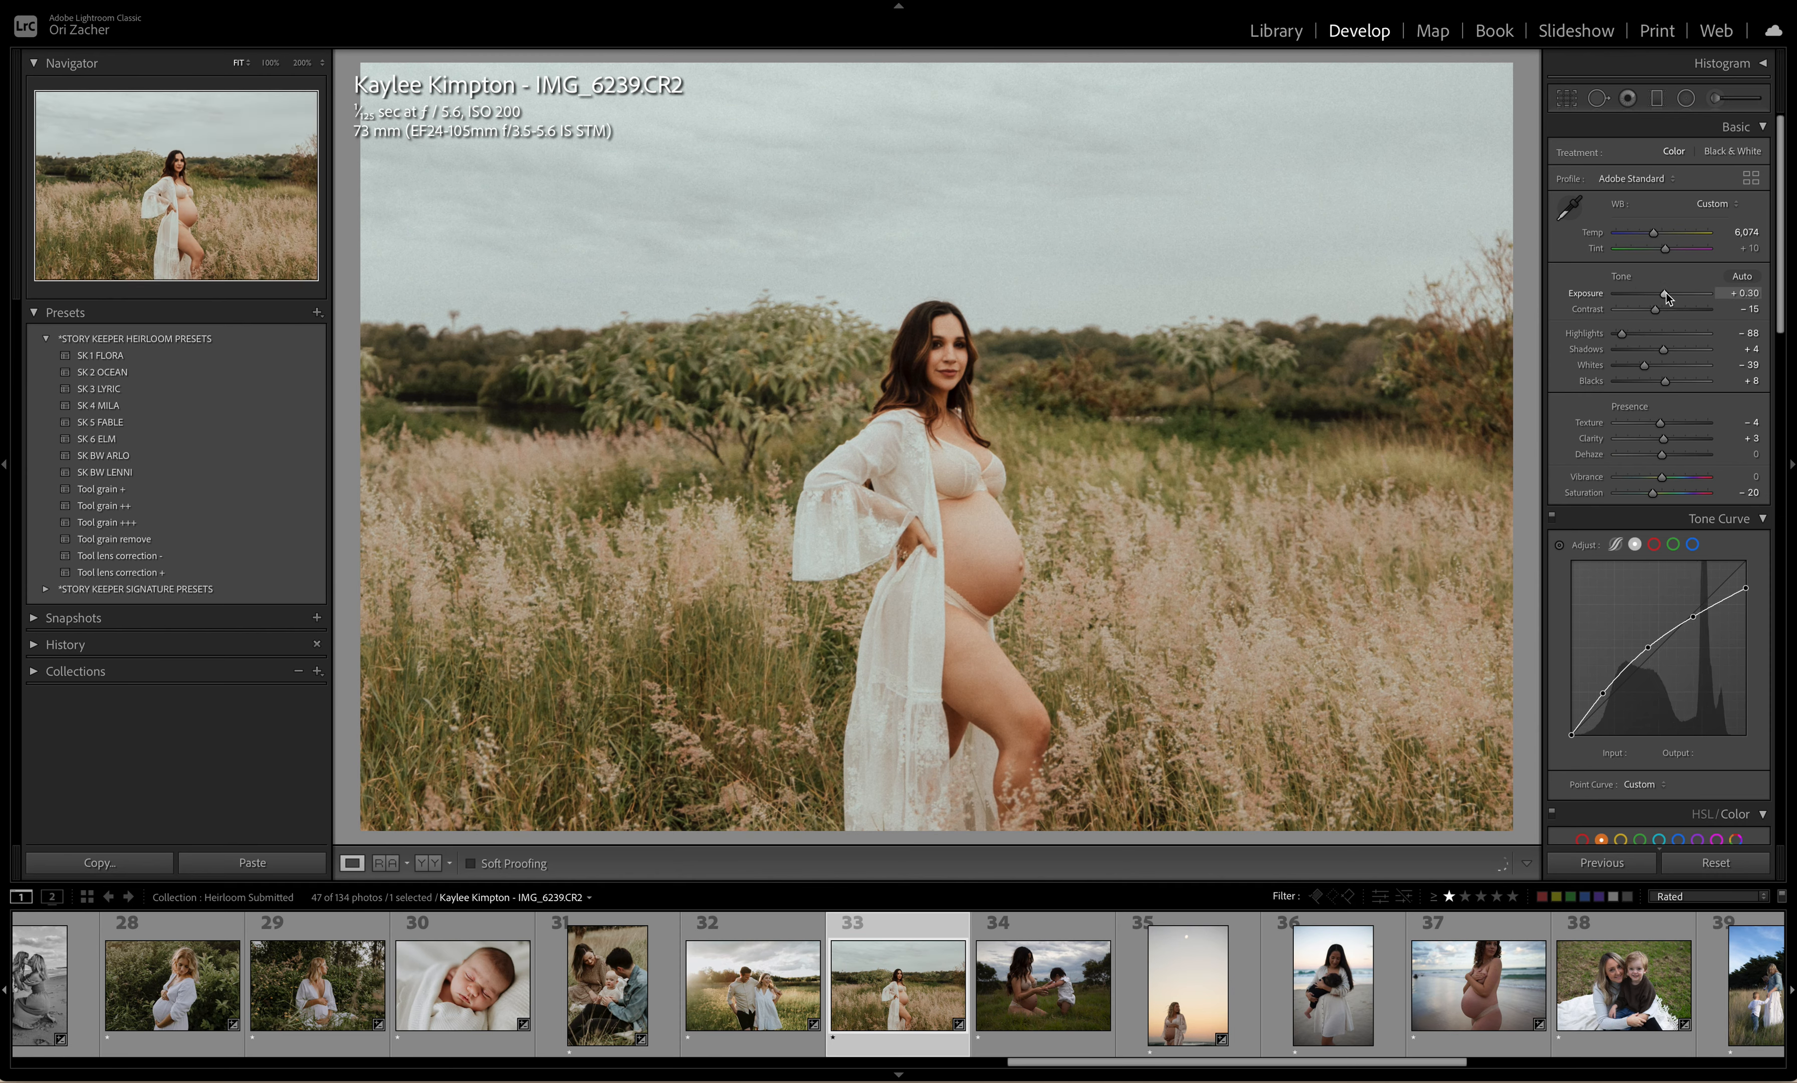
pyautogui.moveTo(1623, 337); pyautogui.dragTo(1614, 337)
# Step: Open IMG_6542, the pregnant mother with her toddler in the grass, and apply the SK 2 OCEAN preset with exposure at +0.65
pyautogui.click(1051, 987)
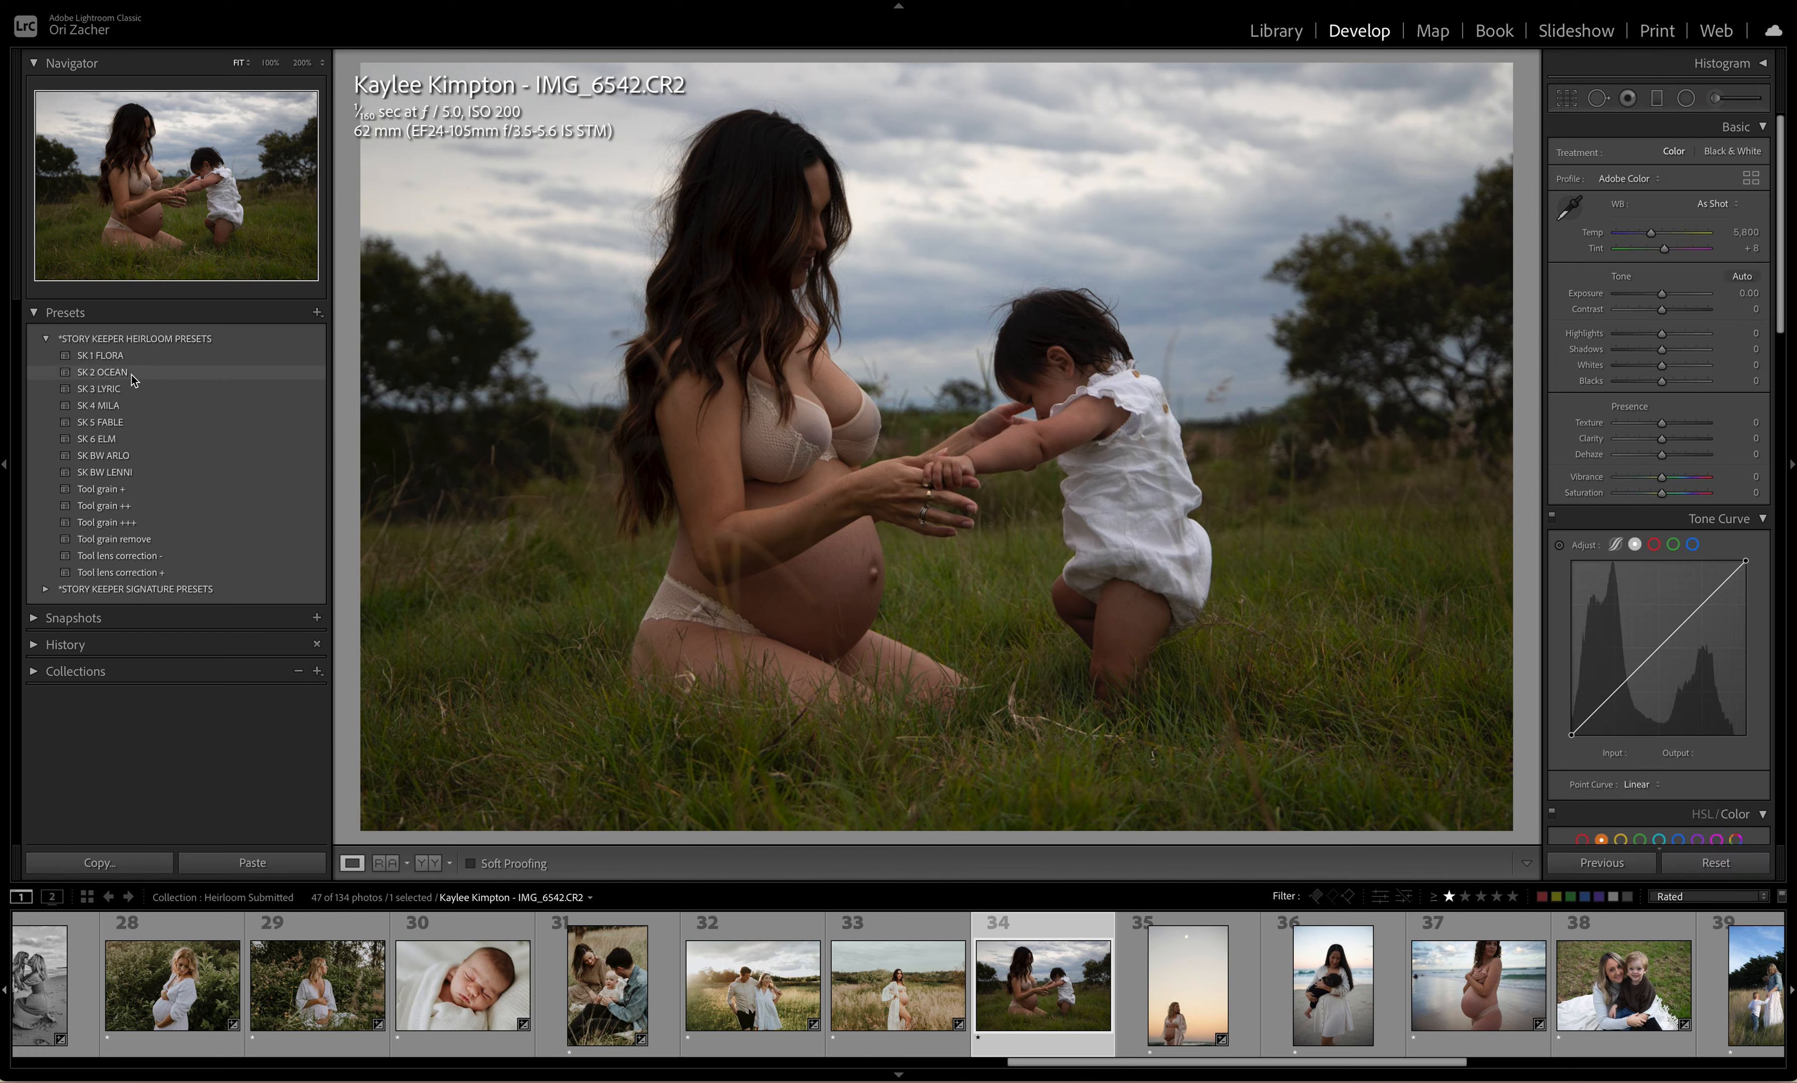
pyautogui.click(114, 375)
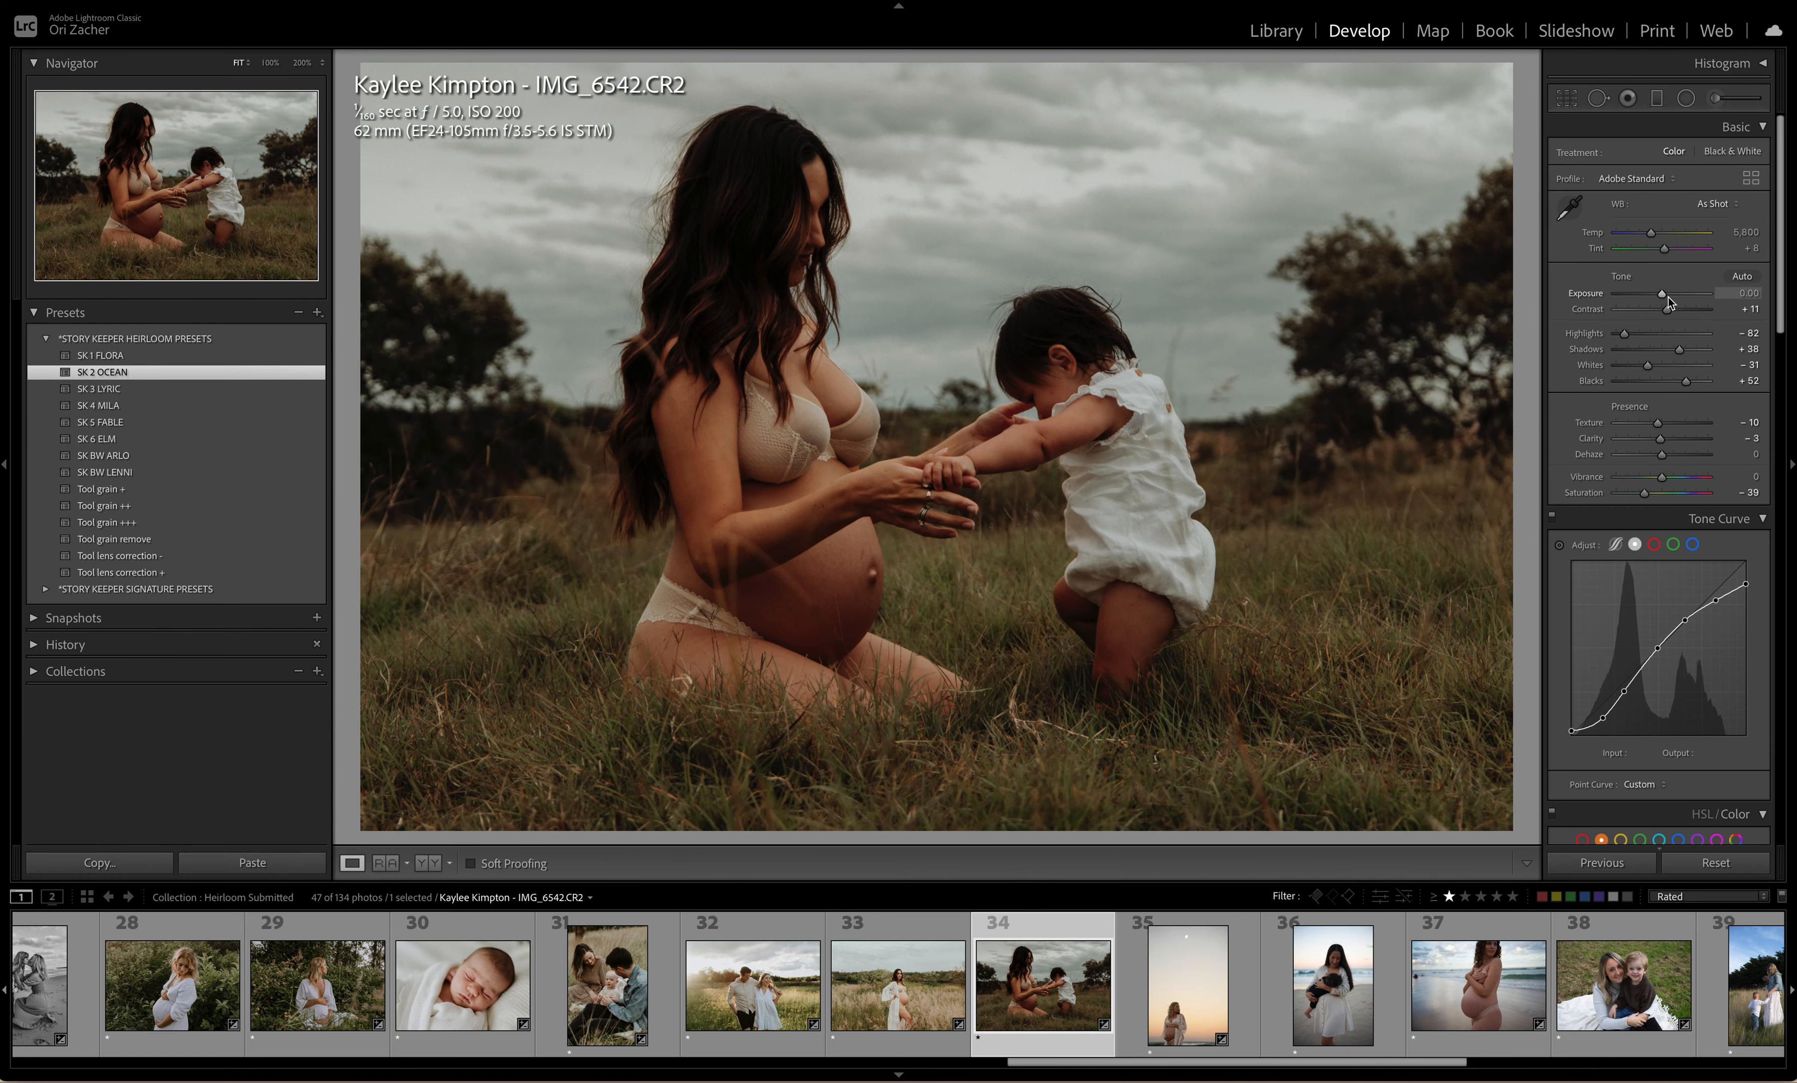
pyautogui.moveTo(1662, 295); pyautogui.dragTo(1668, 299)
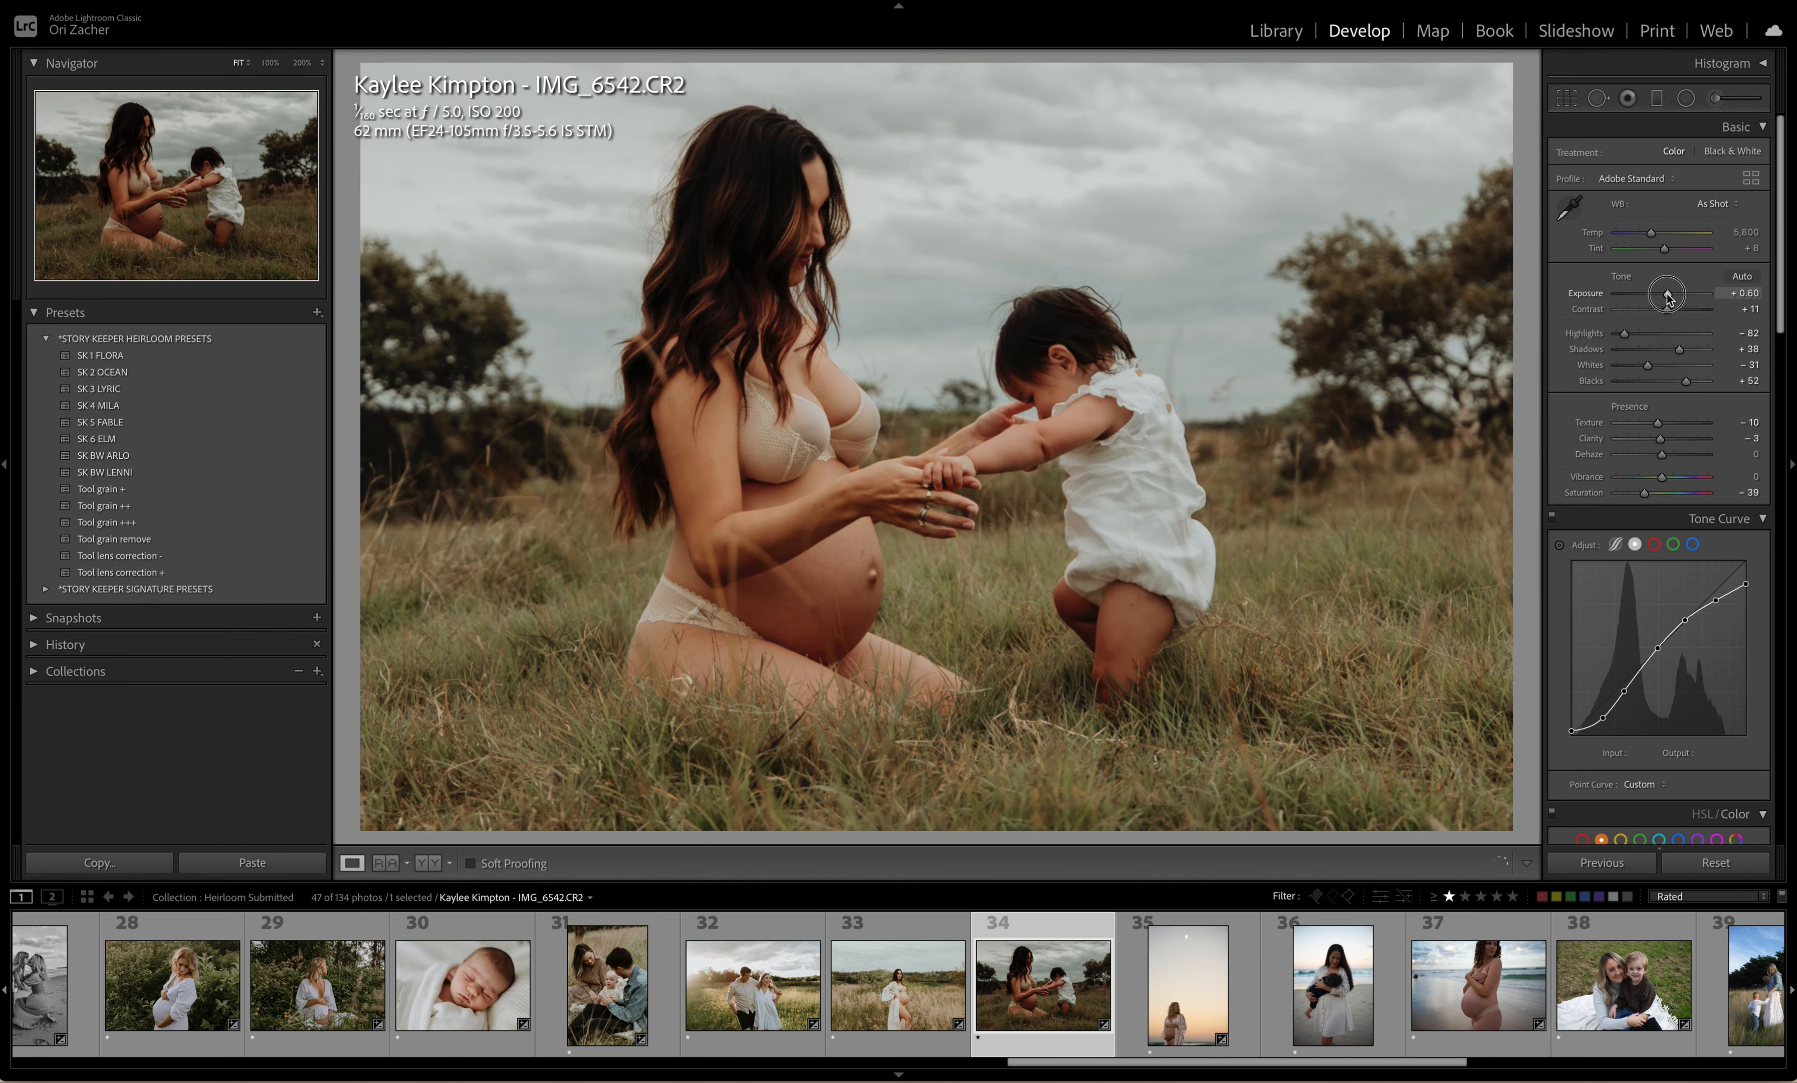
pyautogui.moveTo(1669, 297); pyautogui.dragTo(1669, 297)
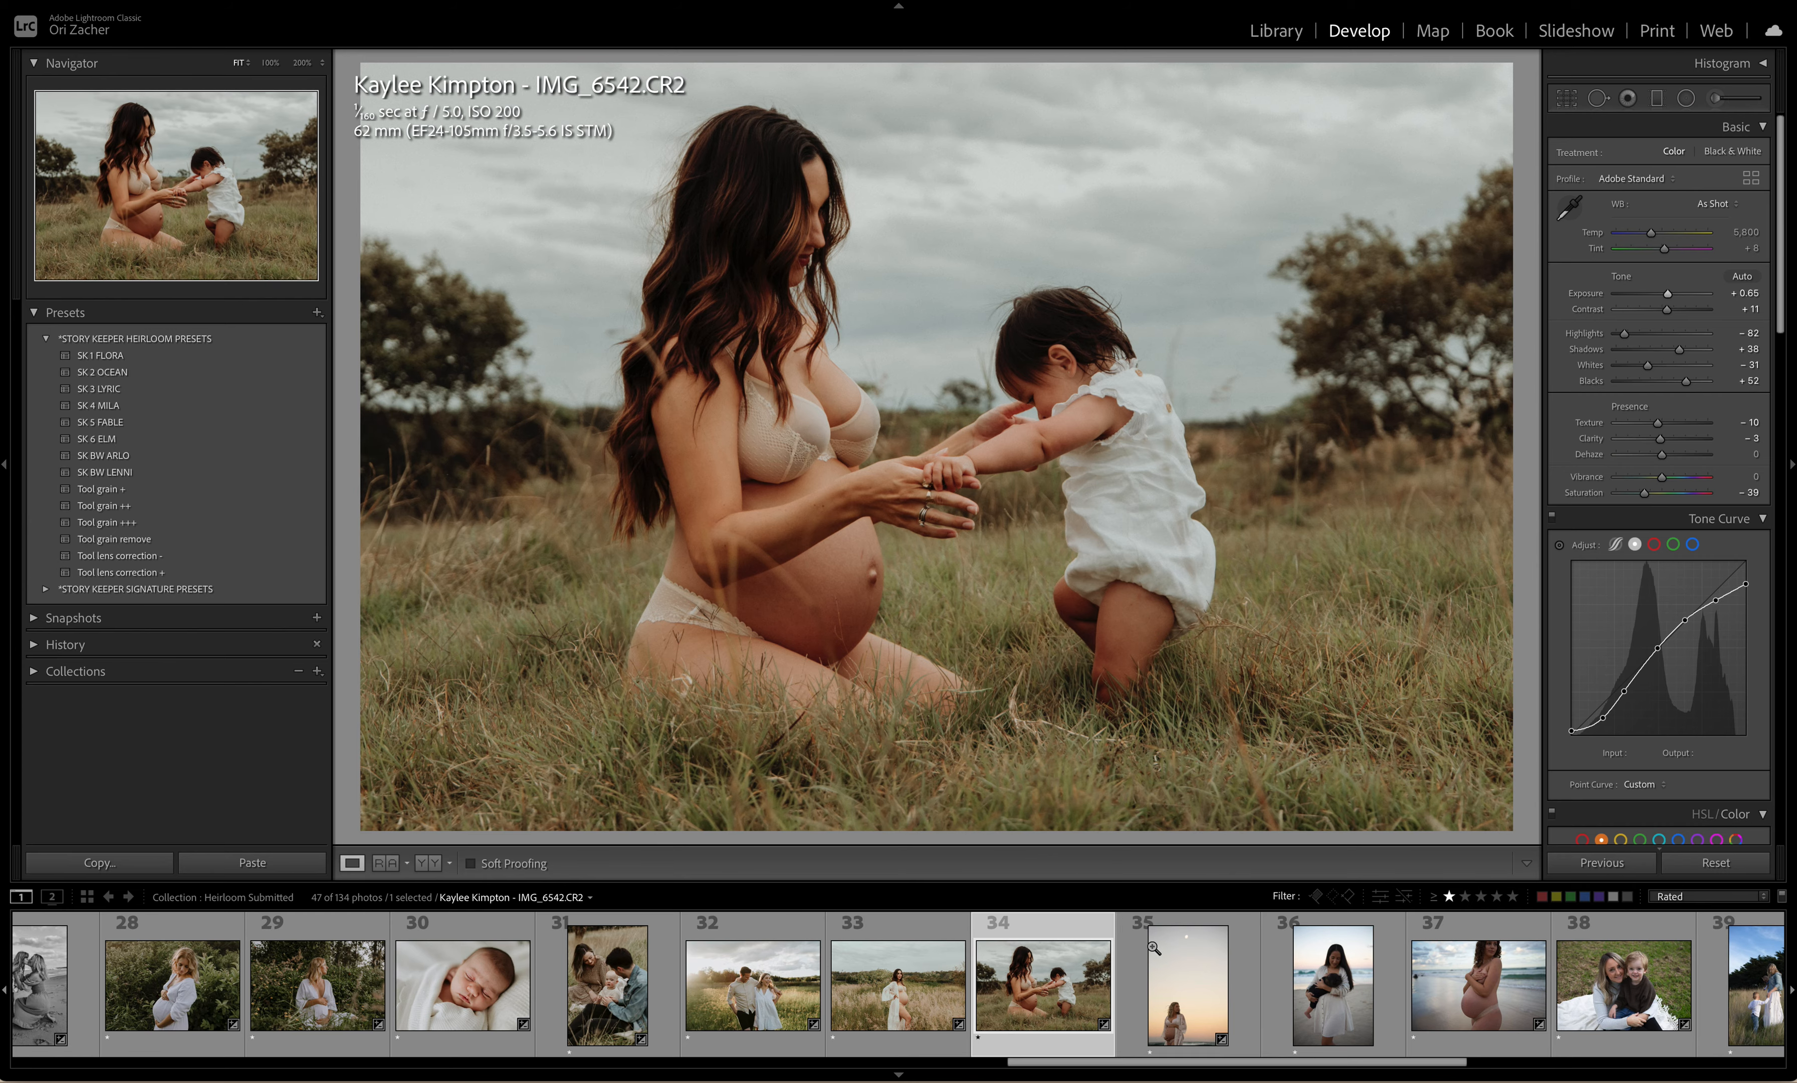
# Step: Open the dusk portrait of the pregnant woman below the moon, apply SK 2 OCEAN, and compare both lens correction presets, ending on Tool lens correction +
pyautogui.click(1177, 998)
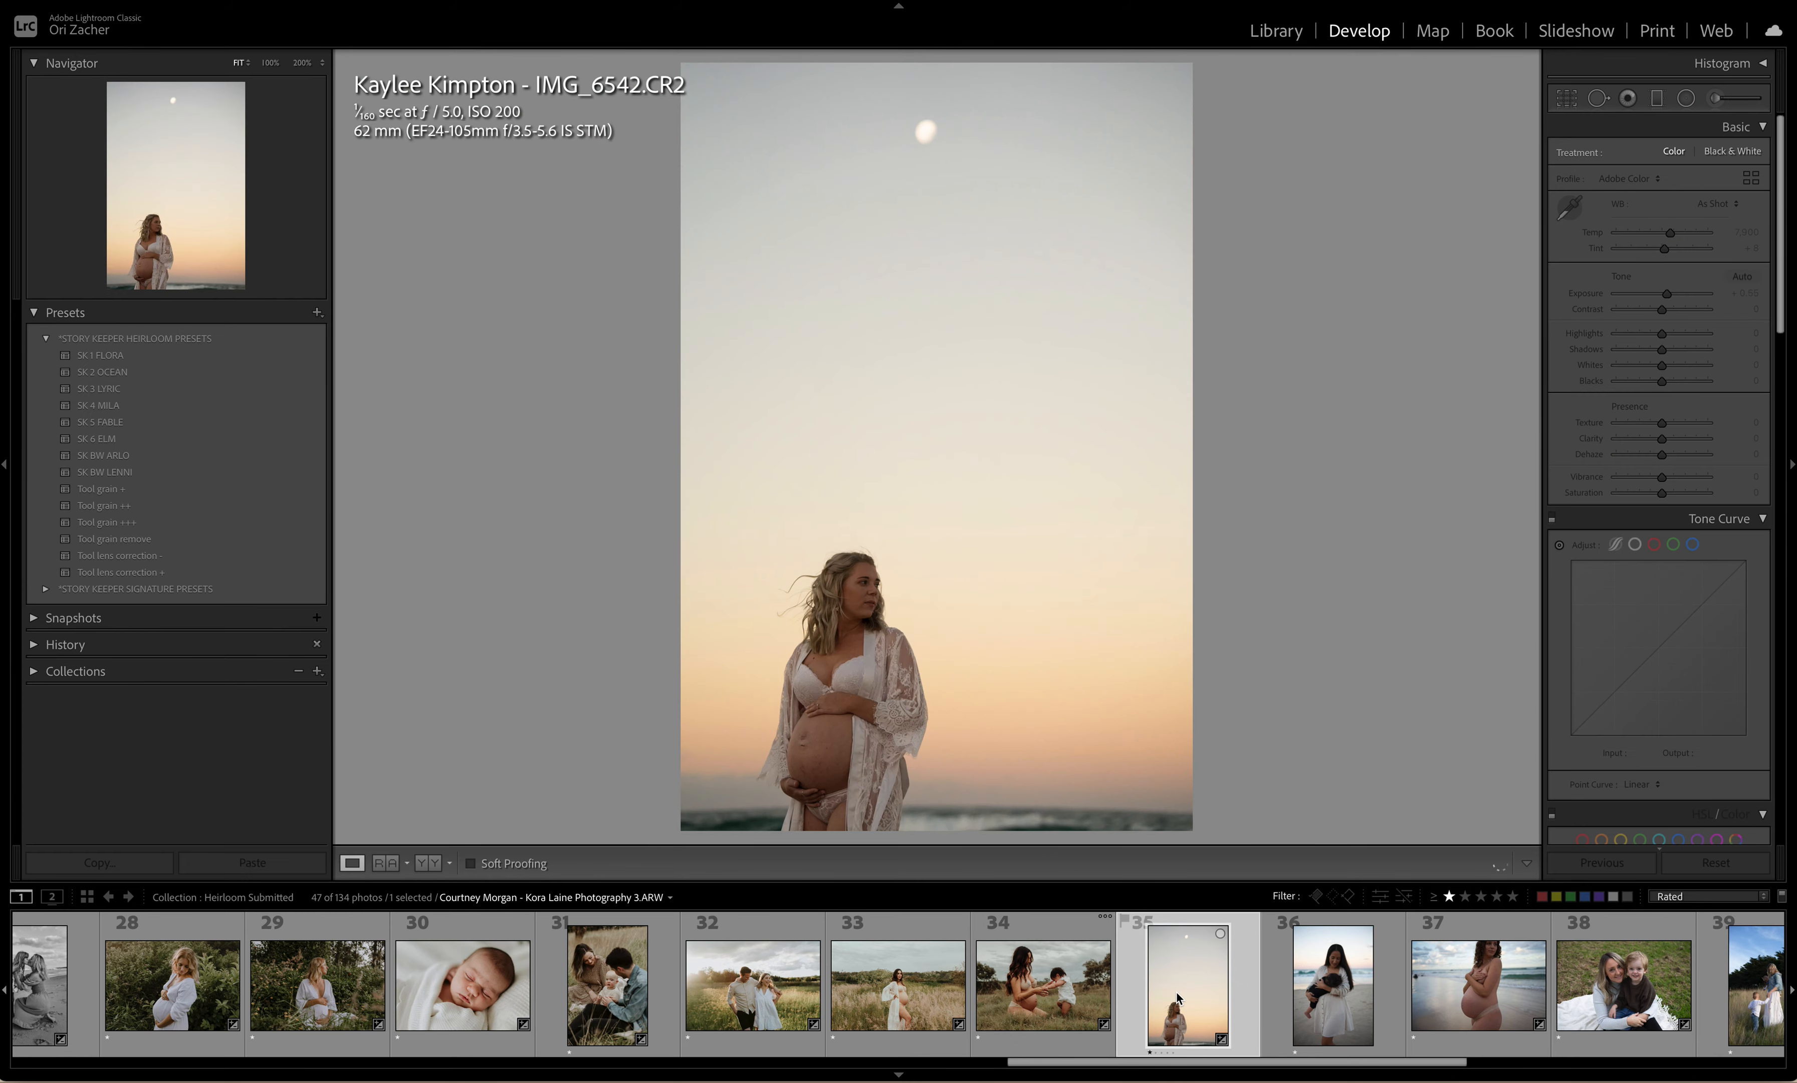
pyautogui.click(125, 373)
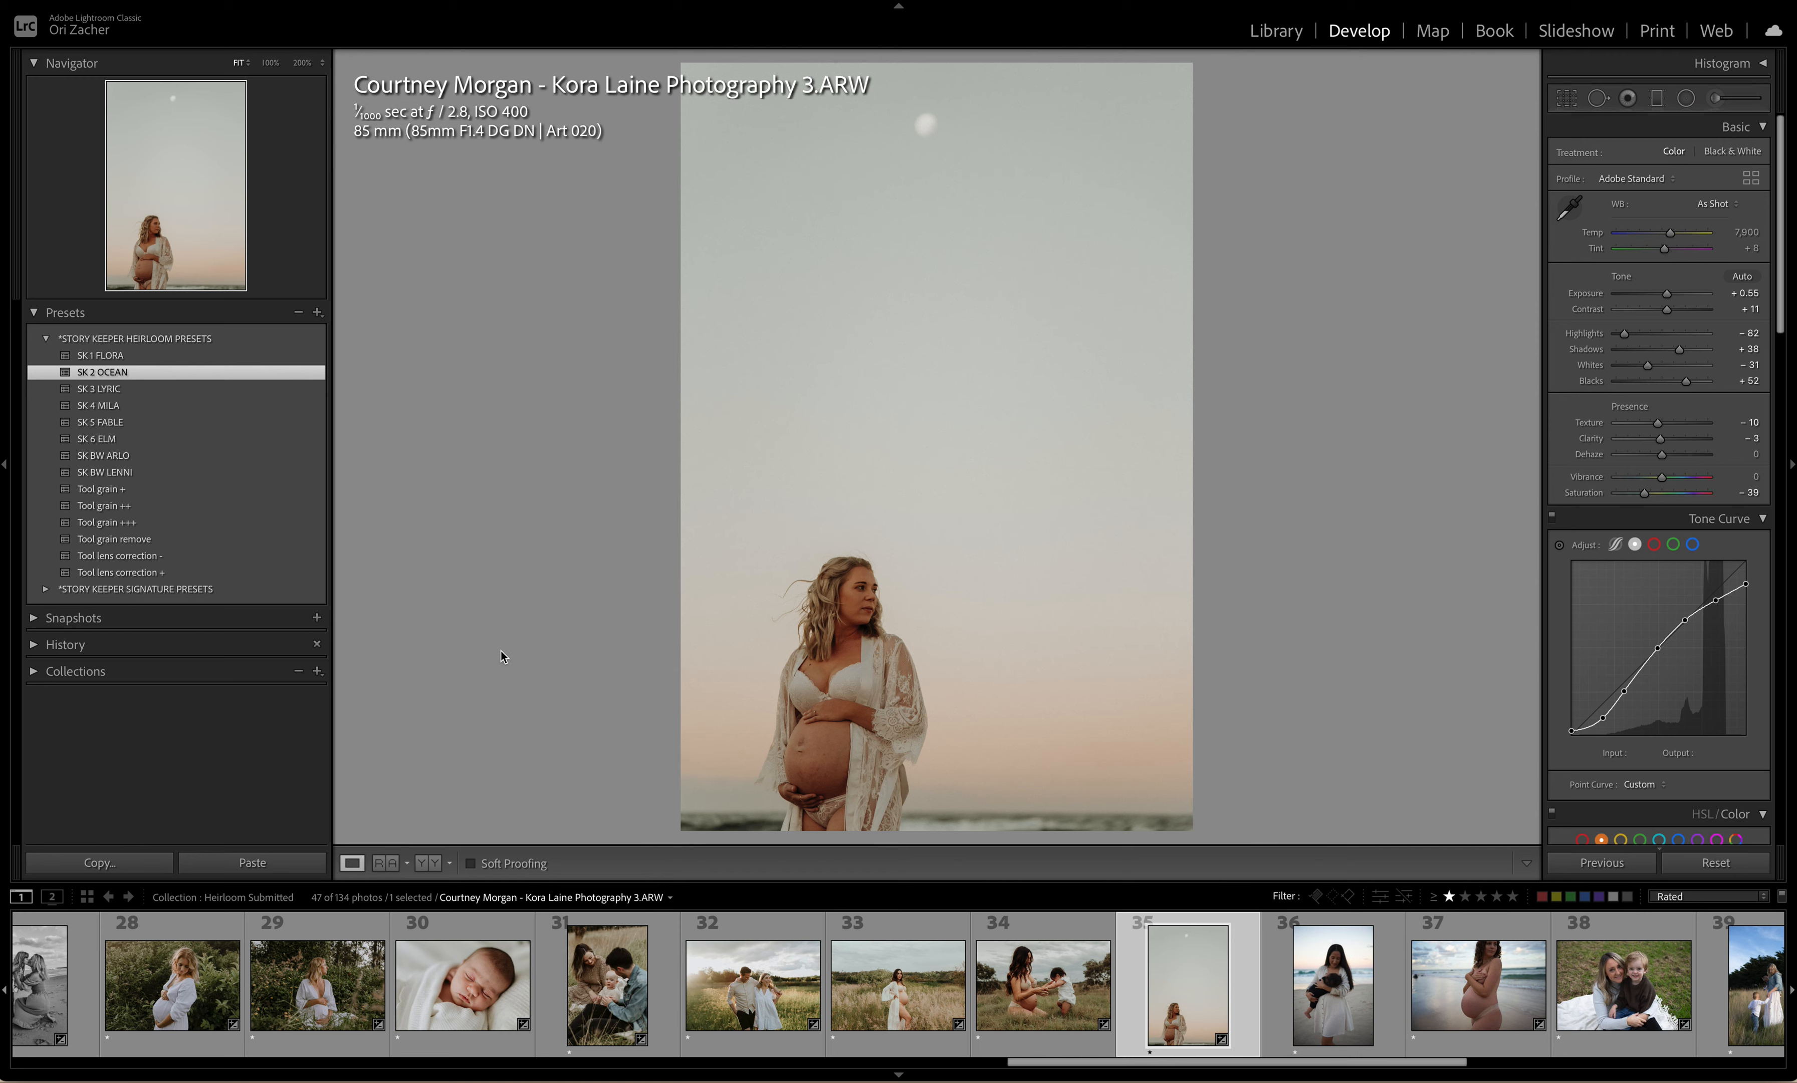
pyautogui.click(157, 558)
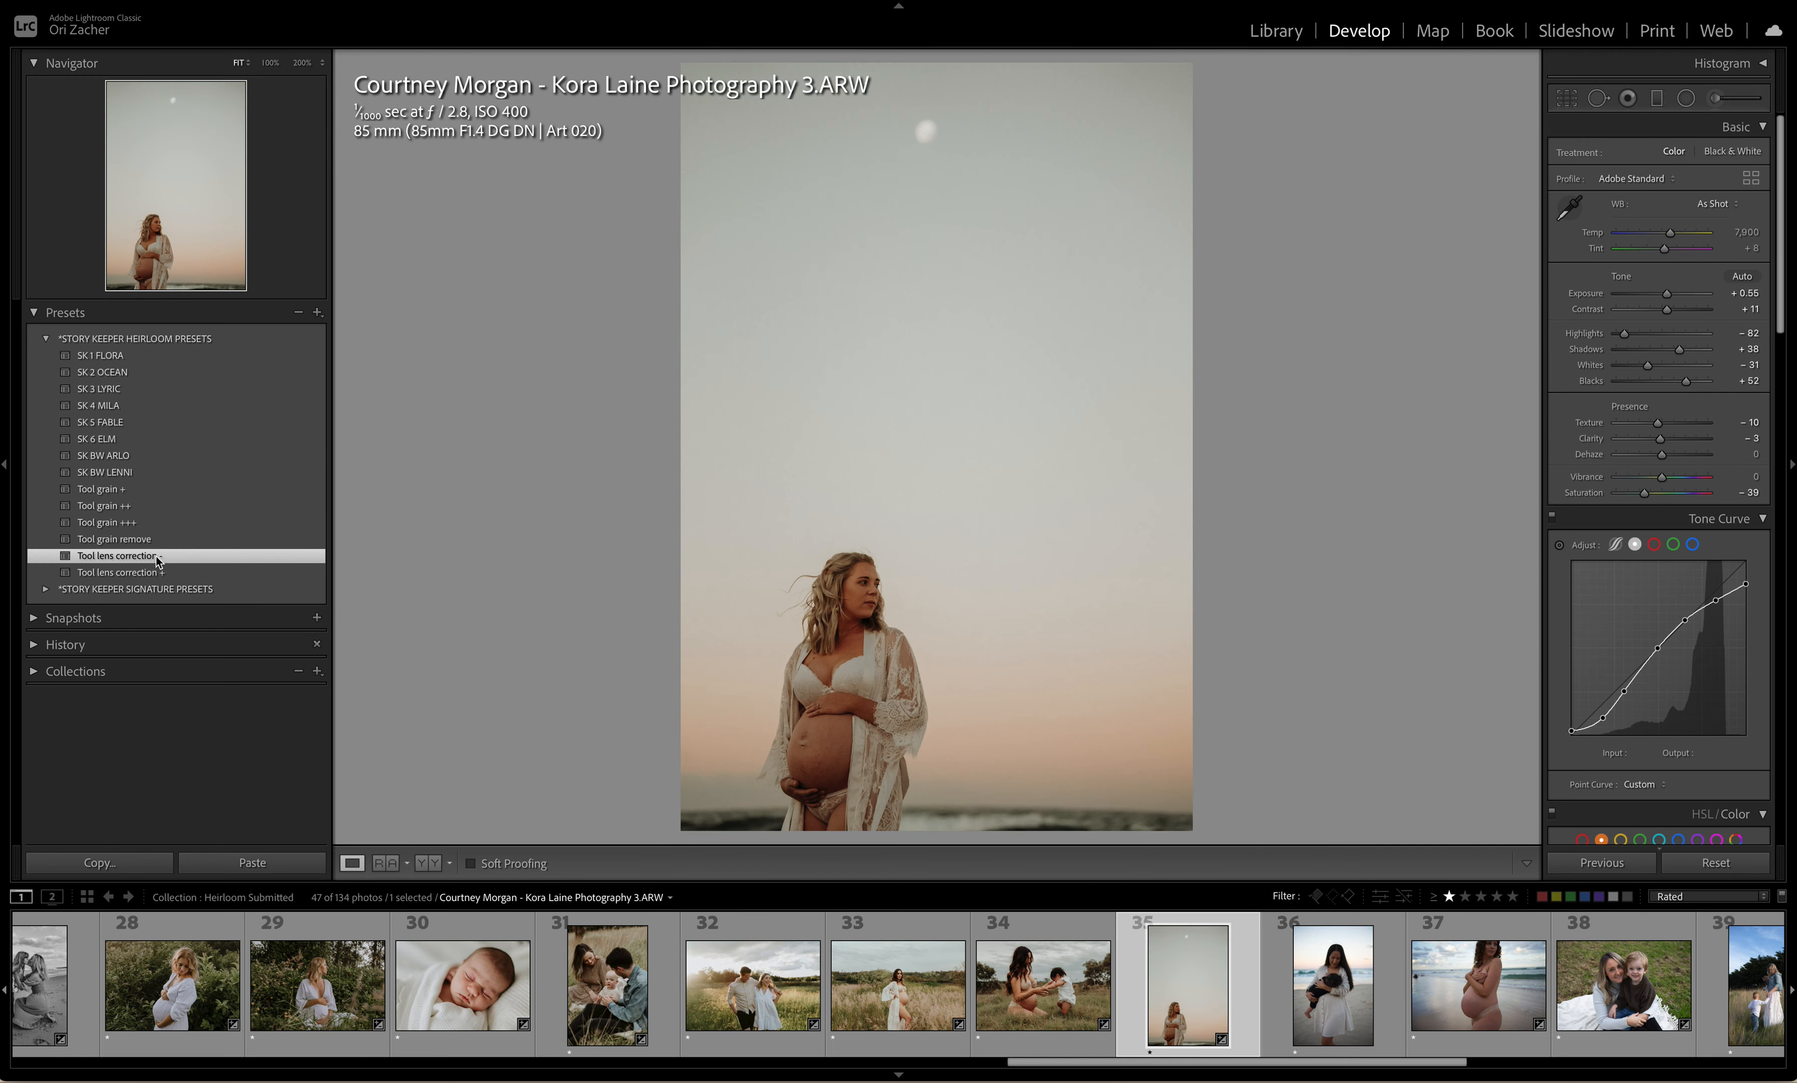
pyautogui.click(157, 572)
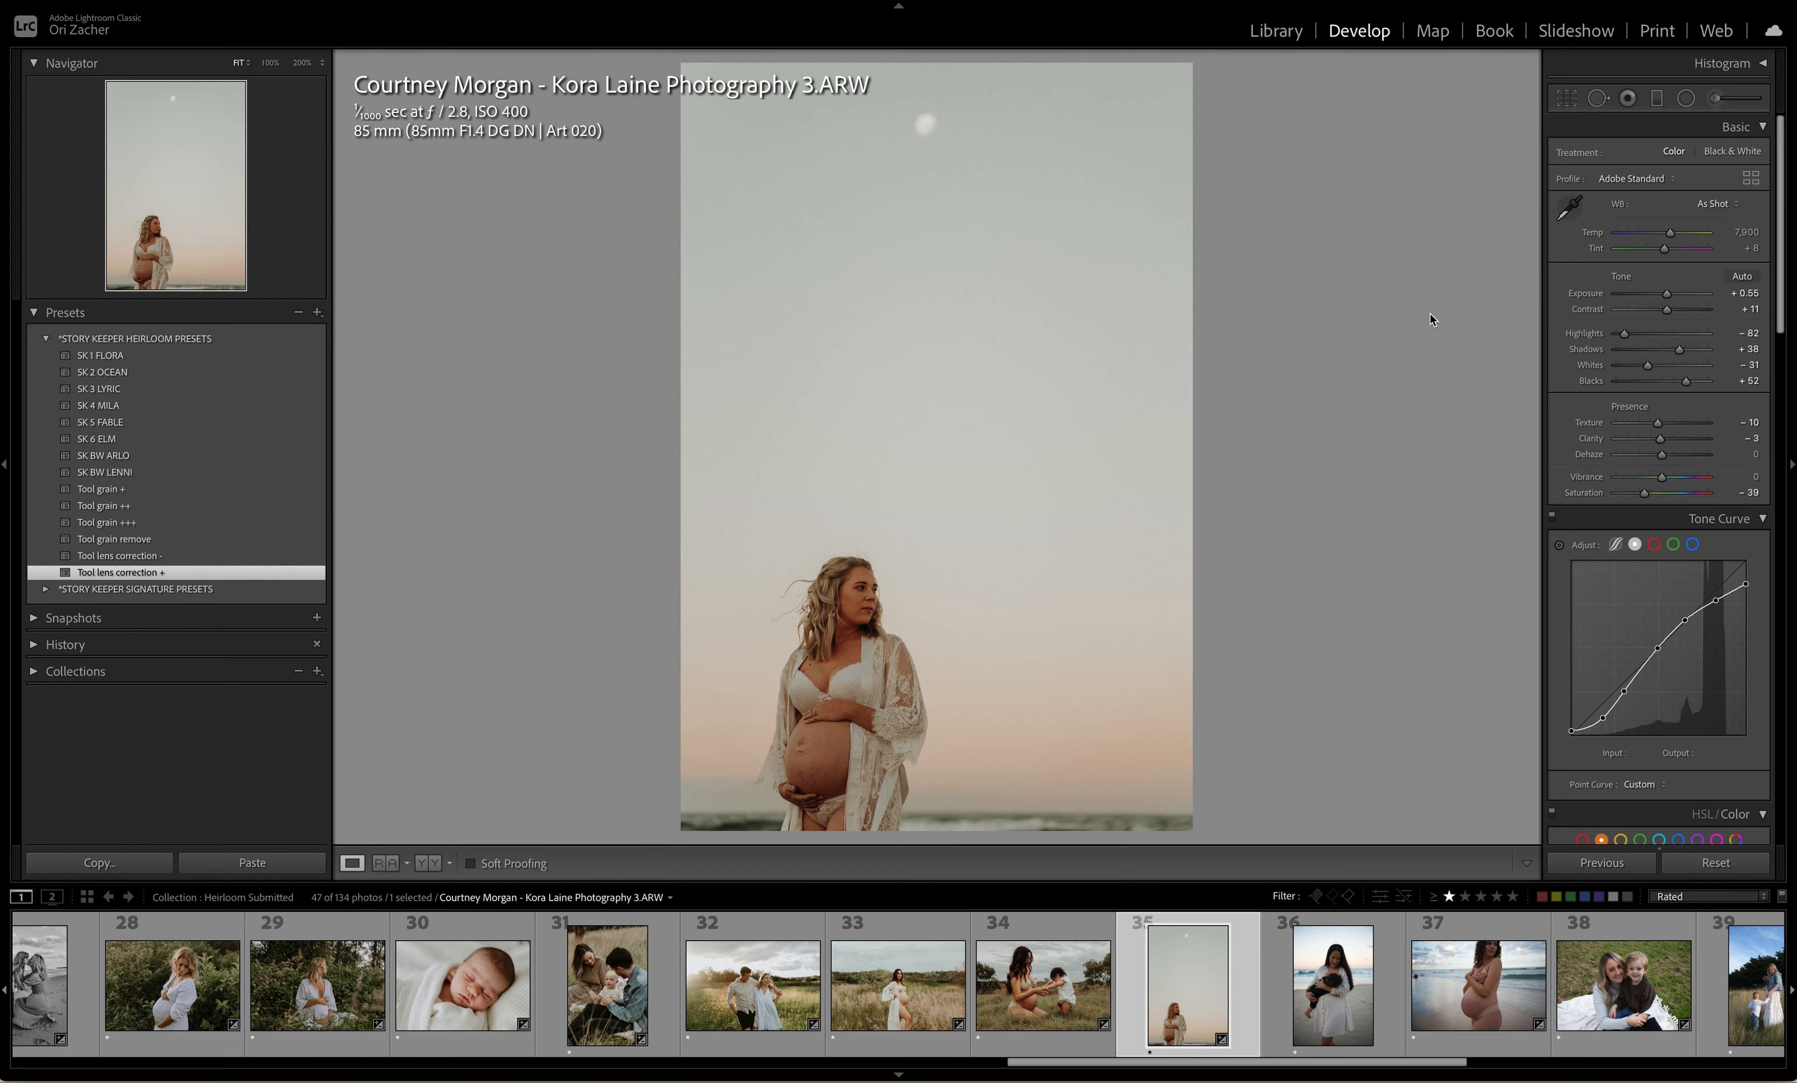
# Step: Move the dusk portrait's radial filter down over the pregnant woman, with the filter's exposure at 0.35
pyautogui.click(1687, 99)
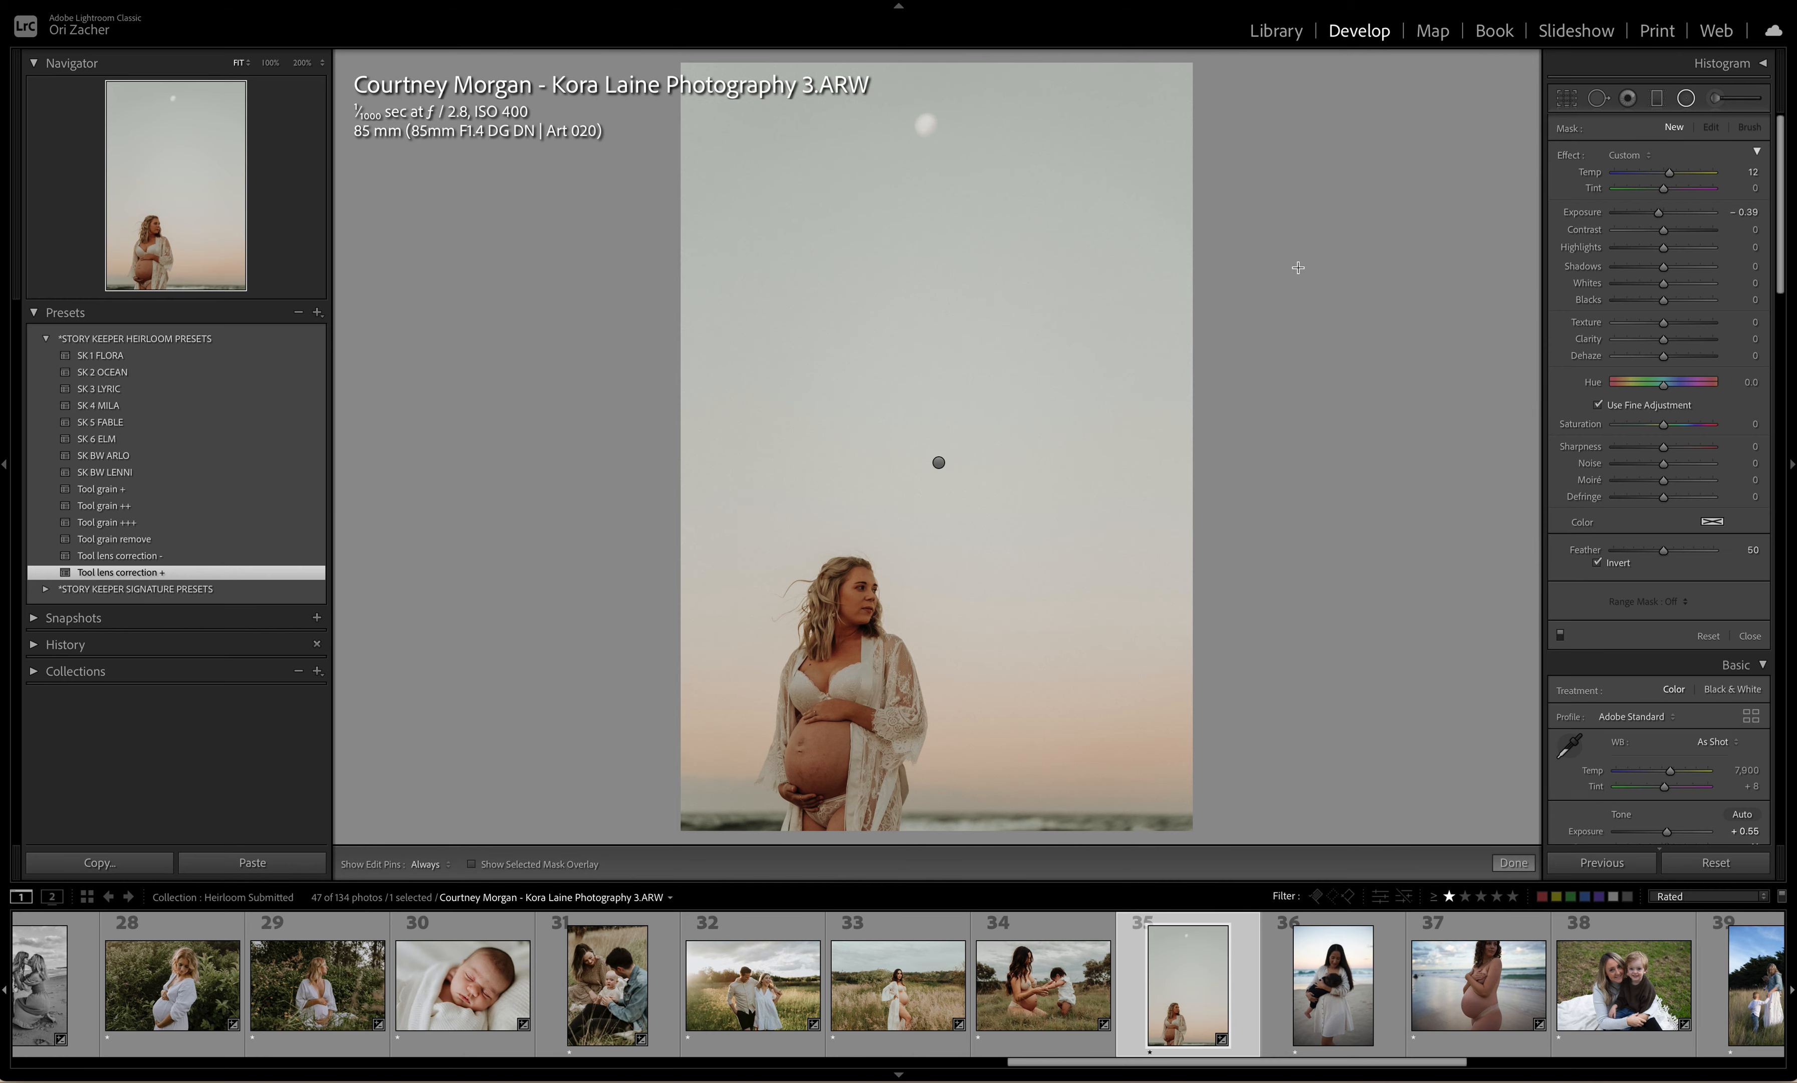
pyautogui.click(941, 461)
pyautogui.moveTo(941, 461); pyautogui.dragTo(848, 626)
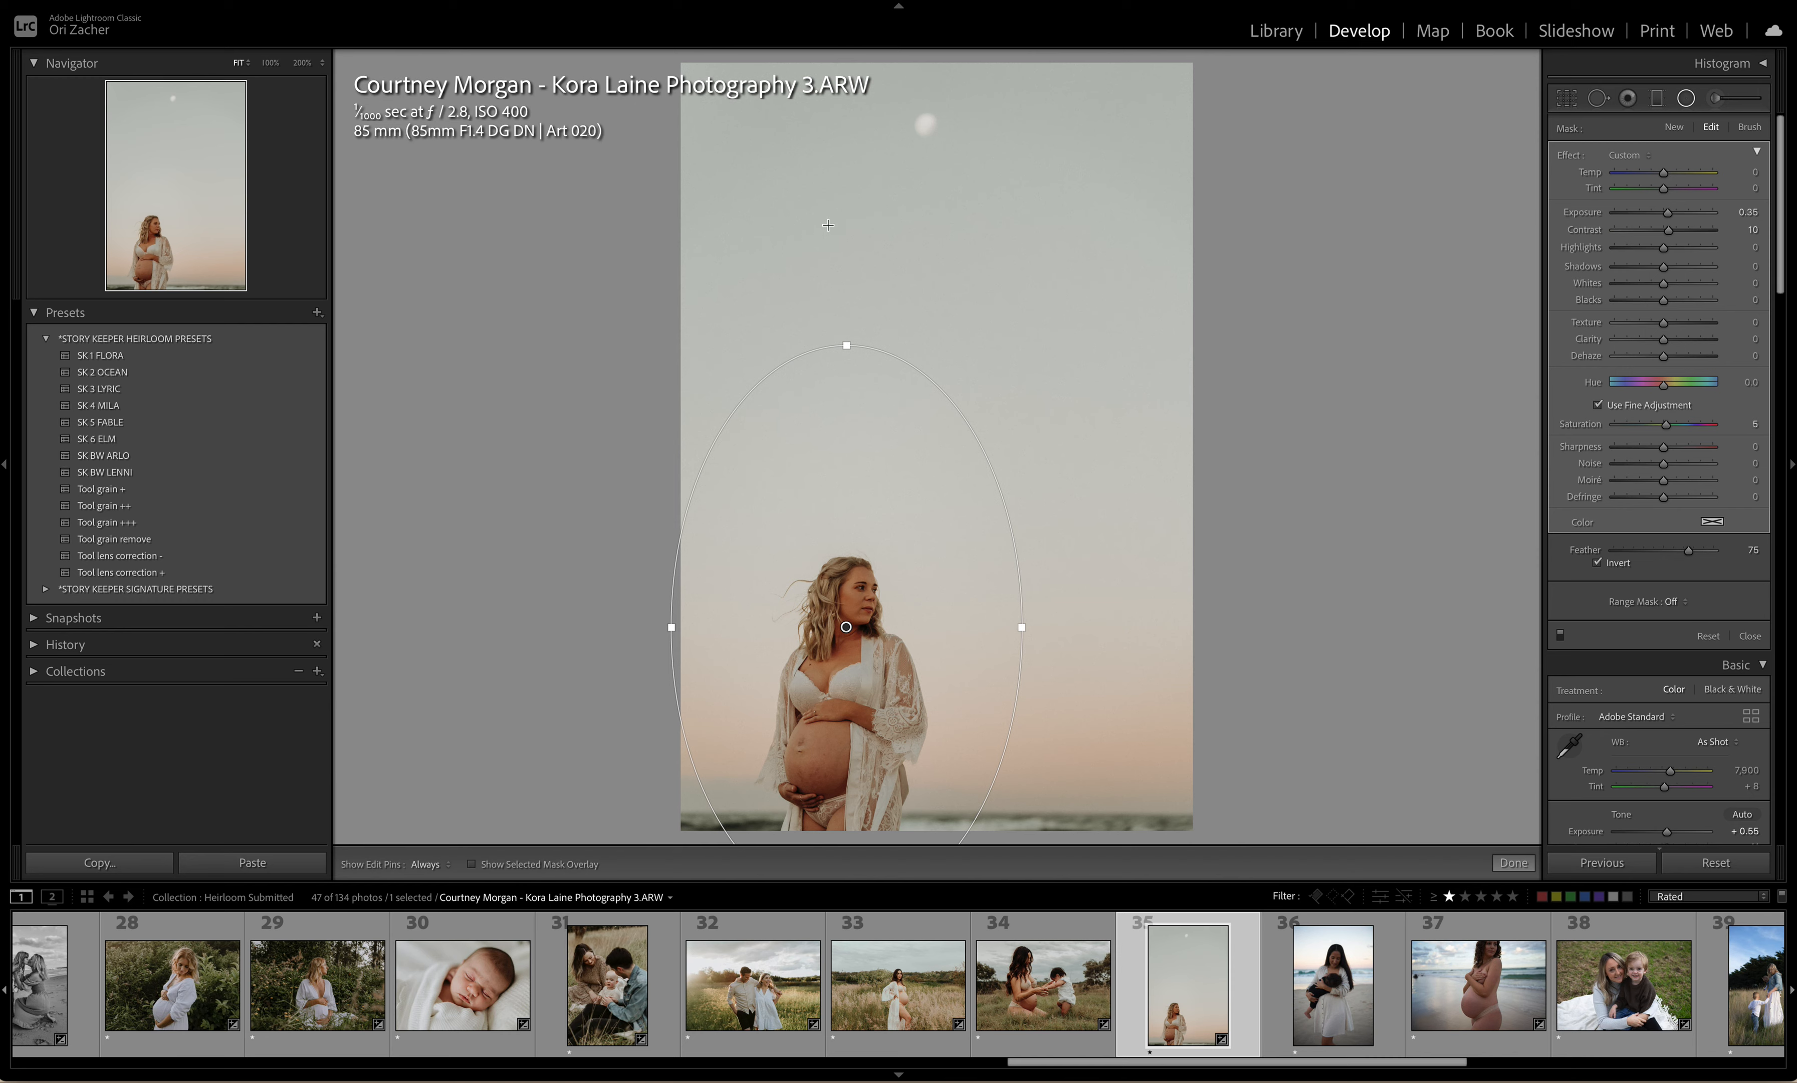
pyautogui.click(1513, 863)
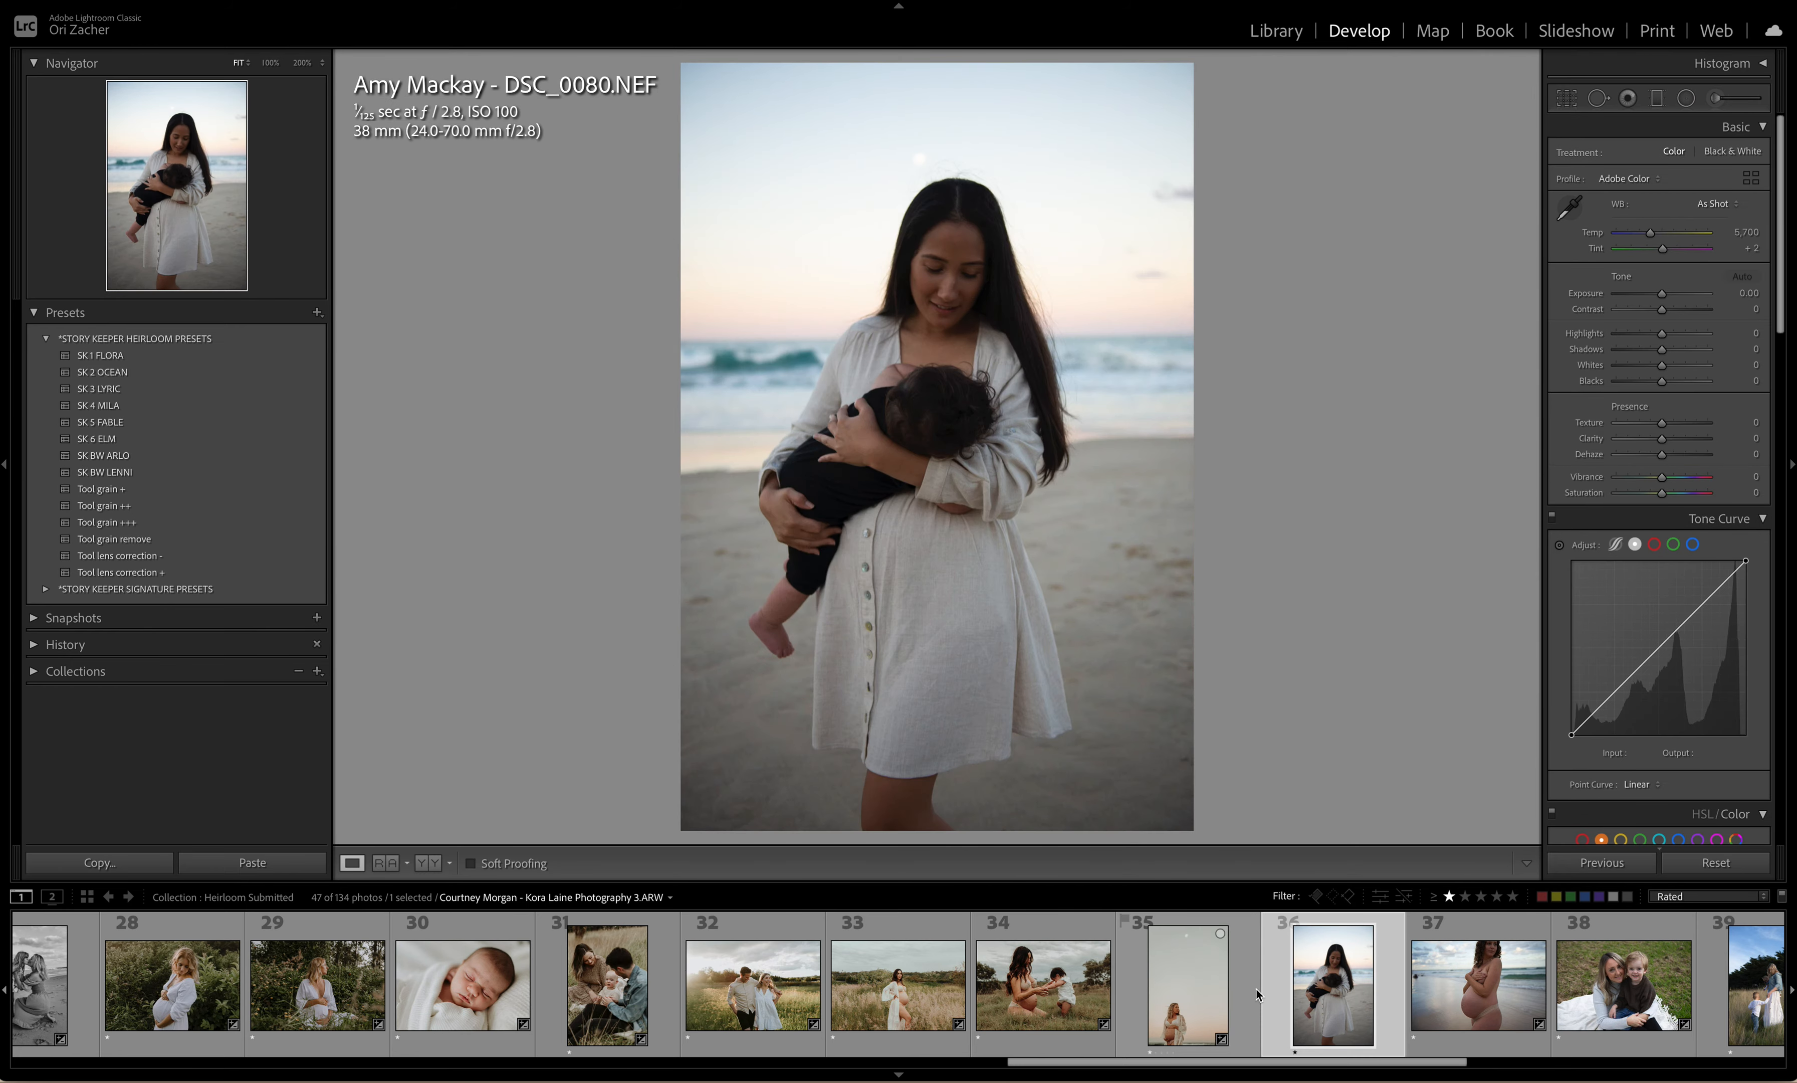
# Step: Edit DSC_0080, the woman holding a baby on the beach, with the SK 1 FLORA preset, exposure +0.45 and slightly raised orange luminance
pyautogui.click(126, 357)
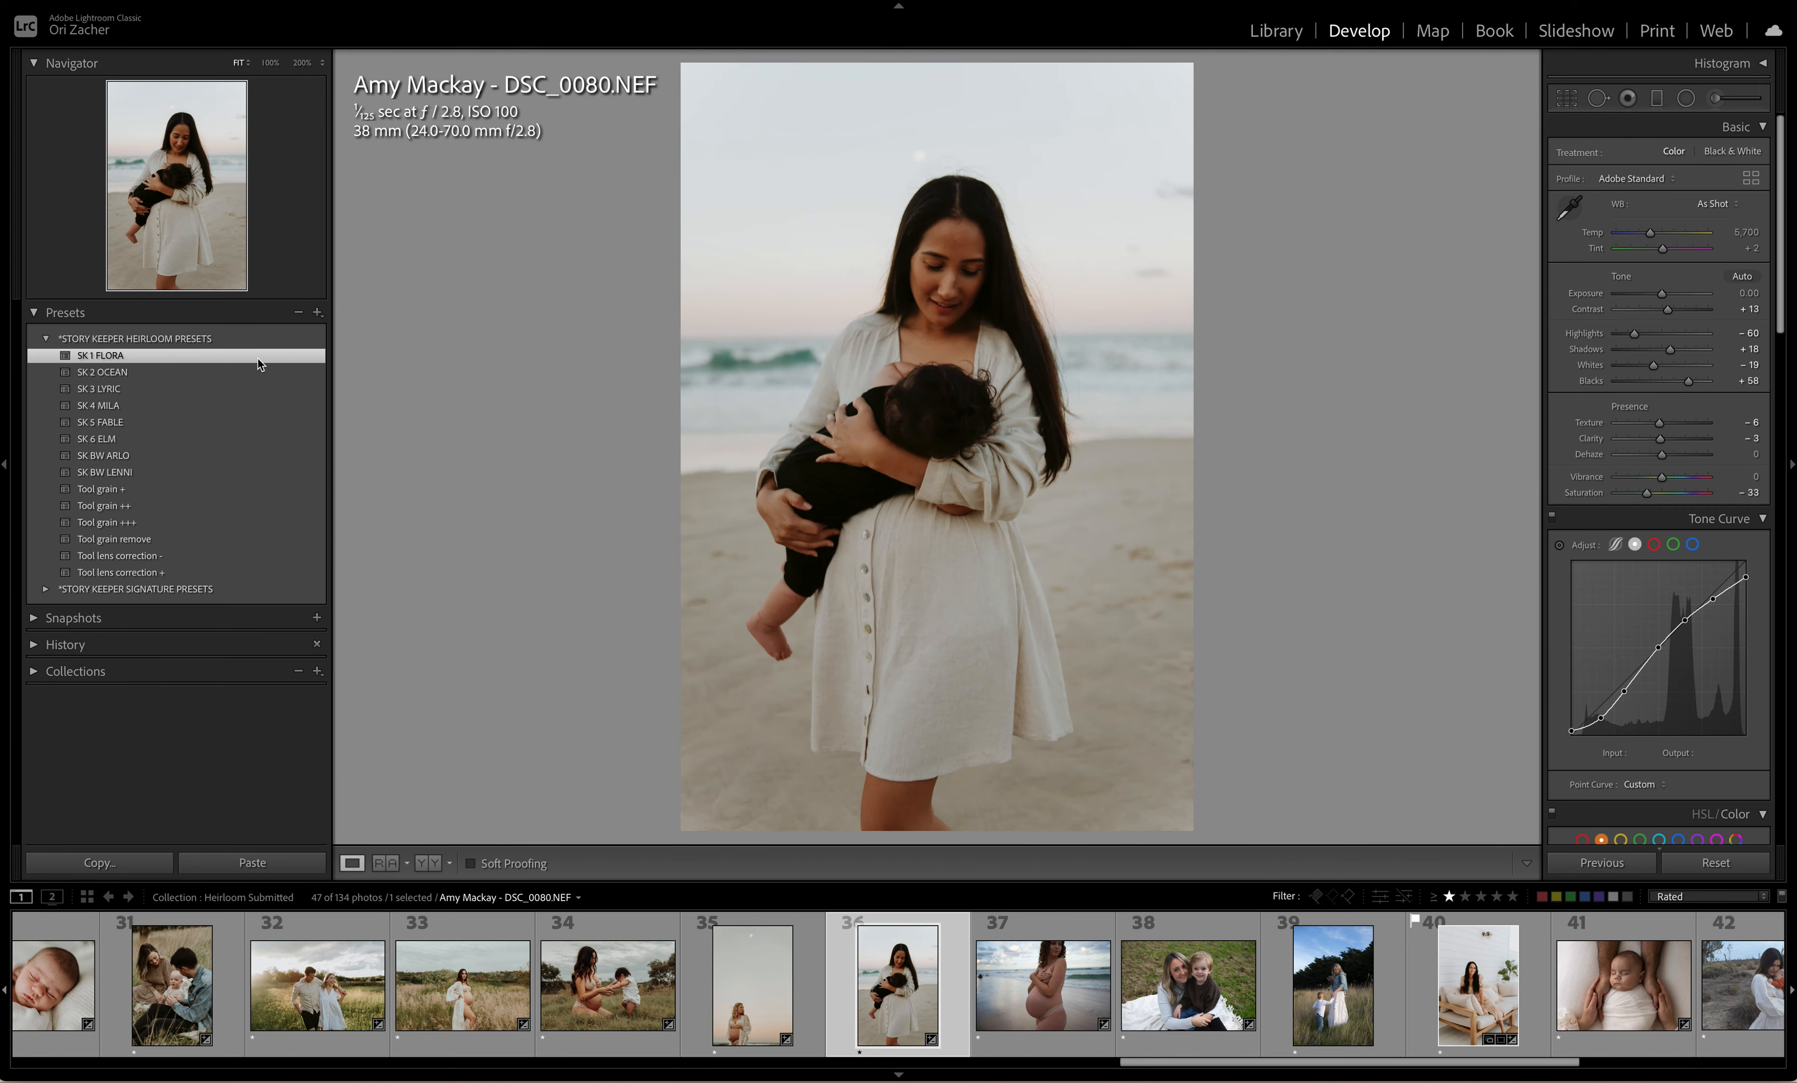
pyautogui.click(1664, 295)
pyautogui.moveTo(1664, 294); pyautogui.dragTo(1669, 296)
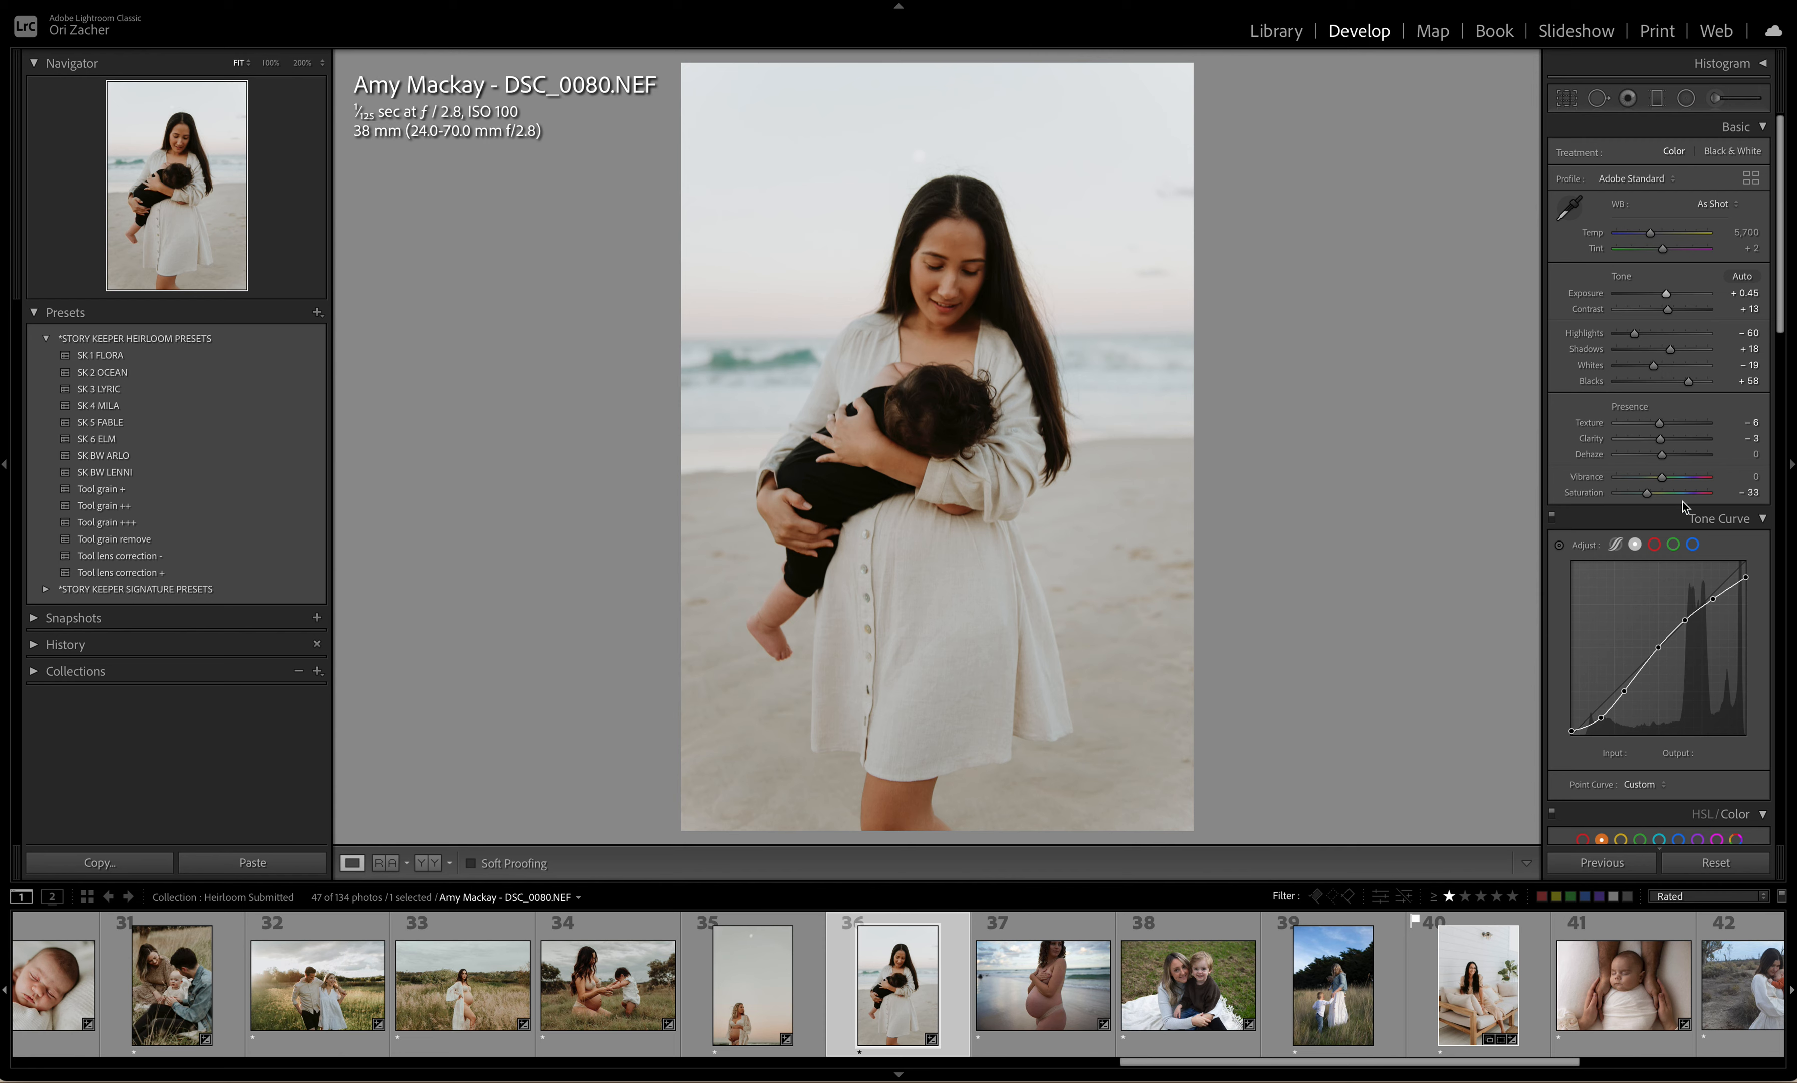
pyautogui.scroll(-8, 1681, 503)
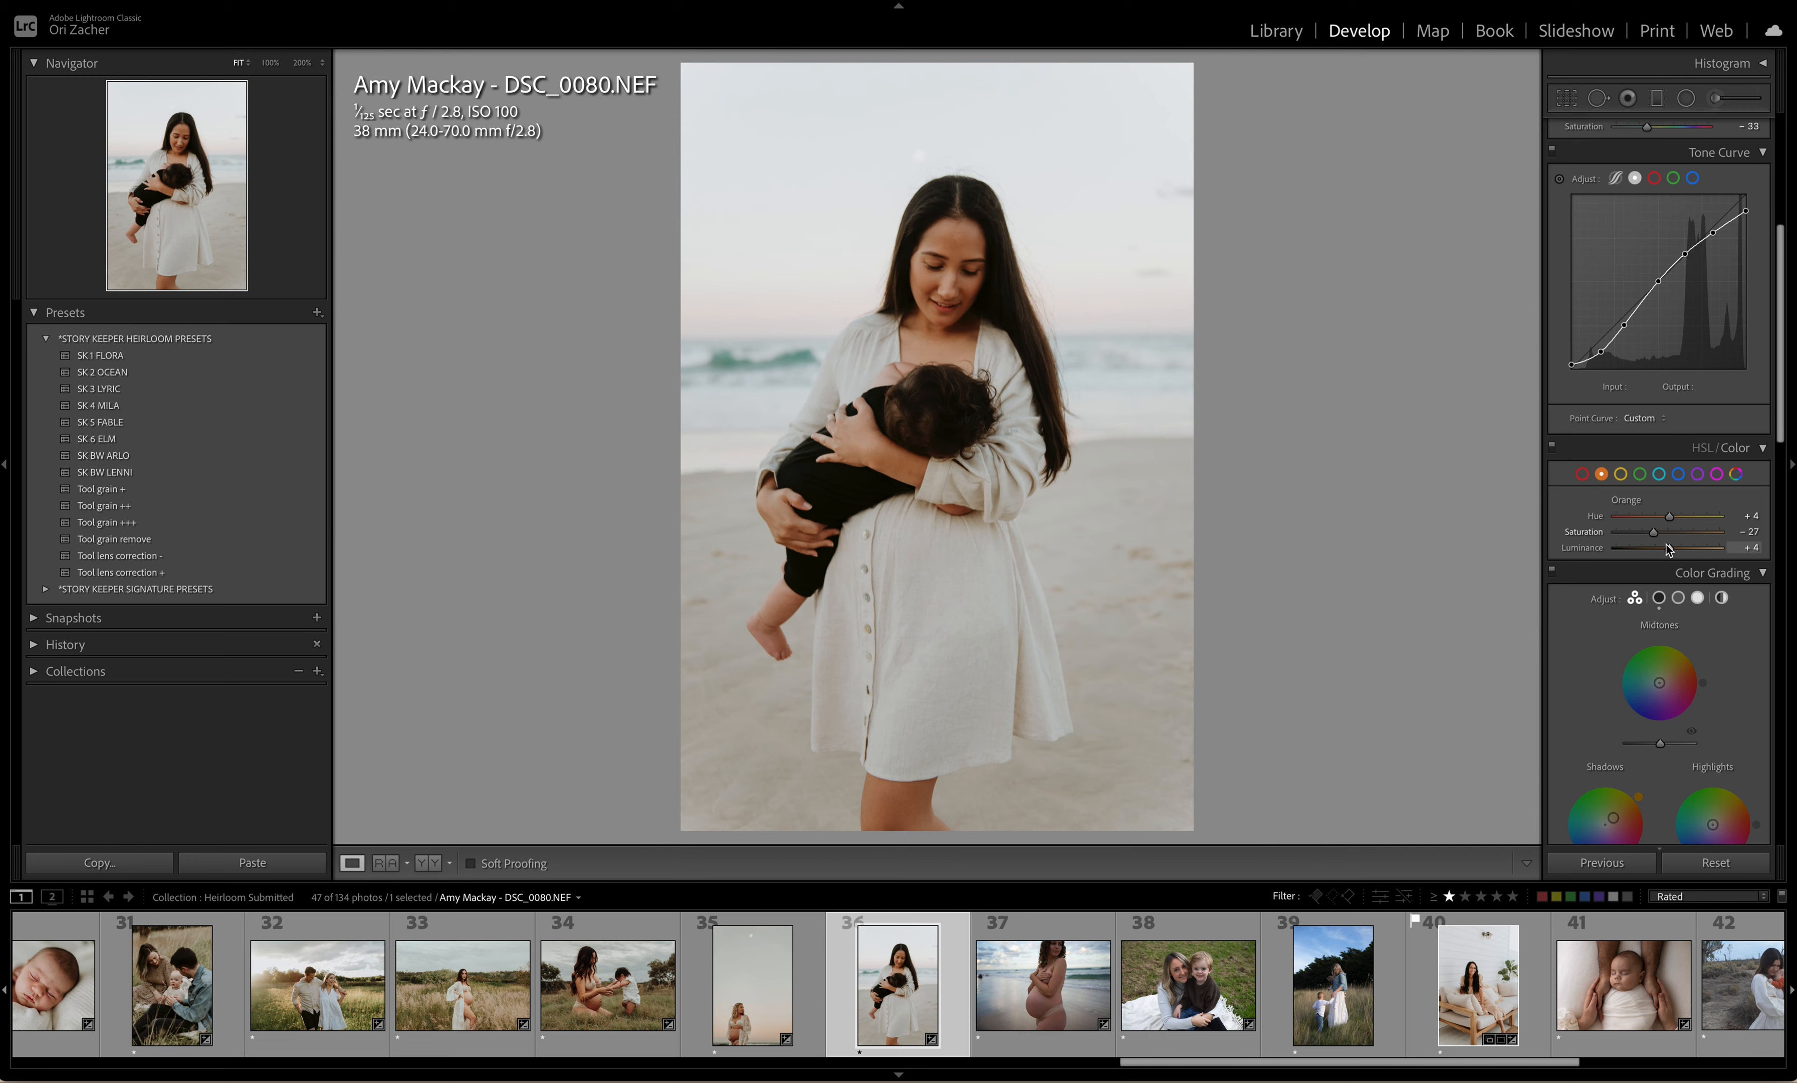
pyautogui.moveTo(1670, 555); pyautogui.dragTo(1676, 555)
# Step: Open DSC_1481, the pregnant woman at the shoreline, and apply the SK 2 OCEAN preset with exposure at +0.70
pyautogui.click(1046, 1003)
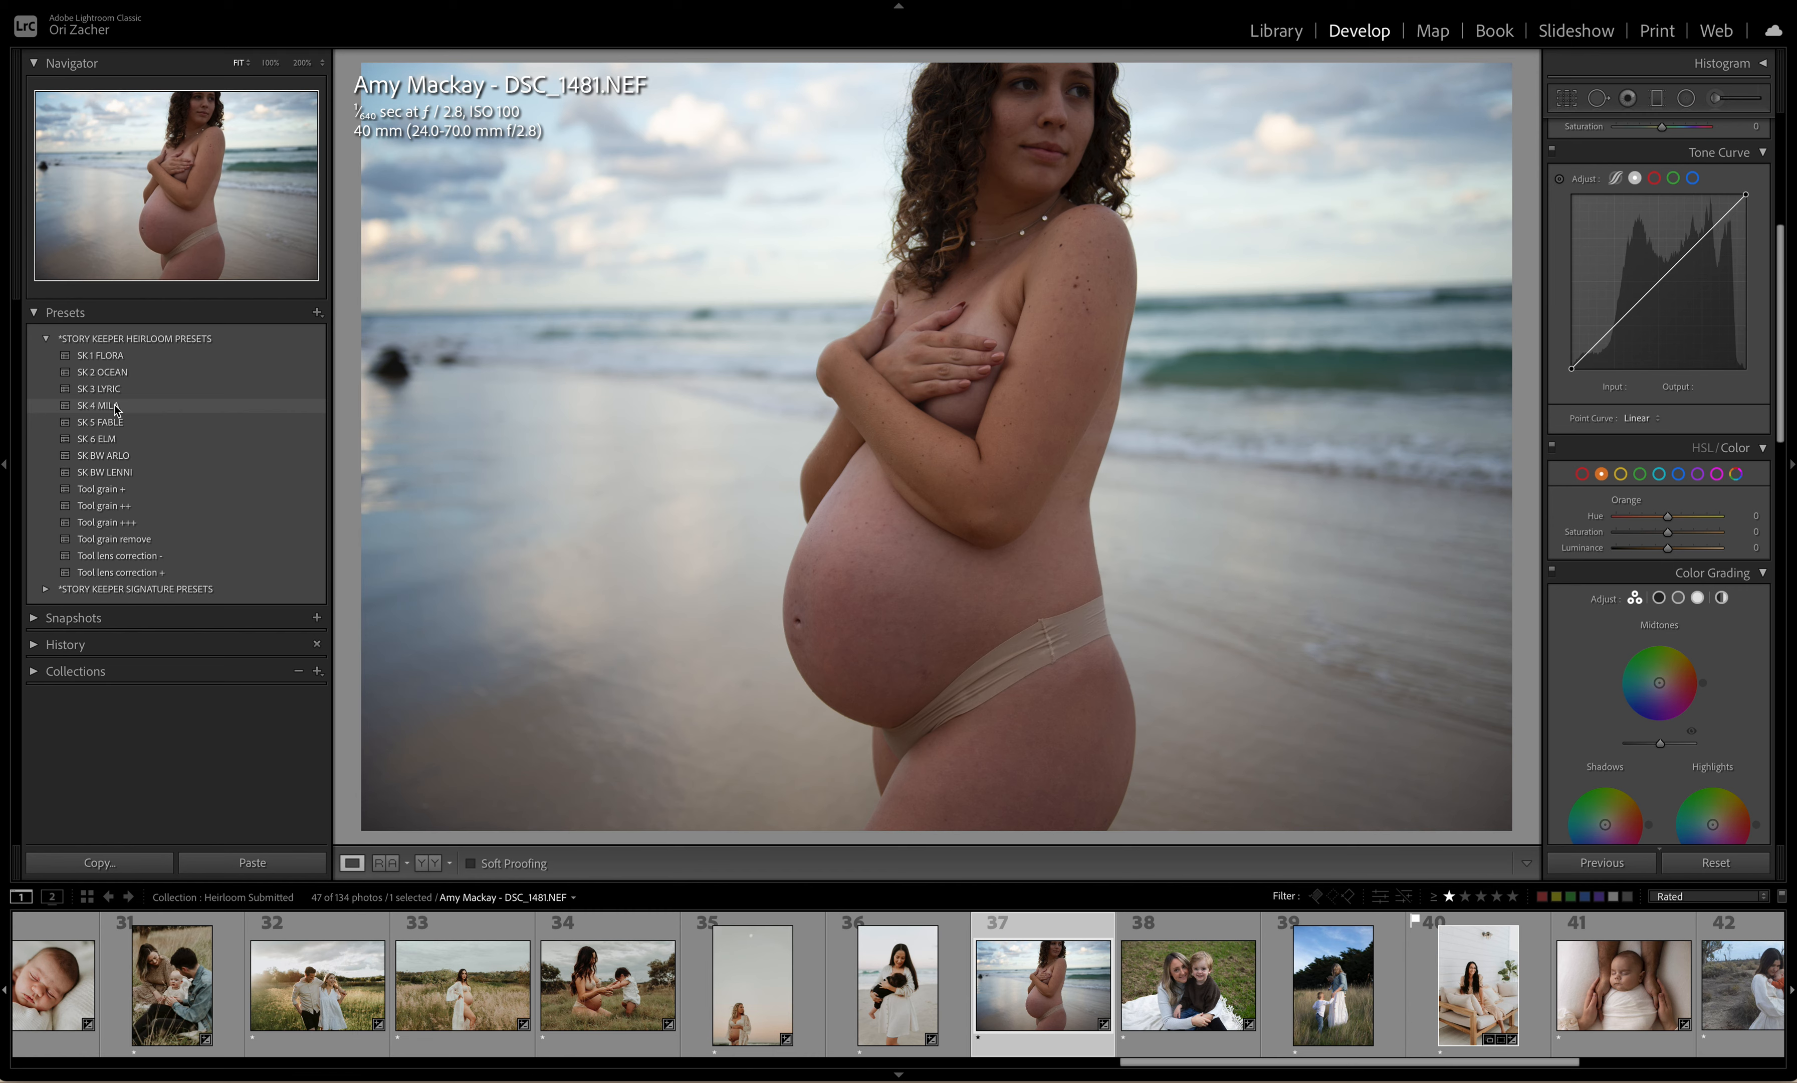
pyautogui.click(118, 372)
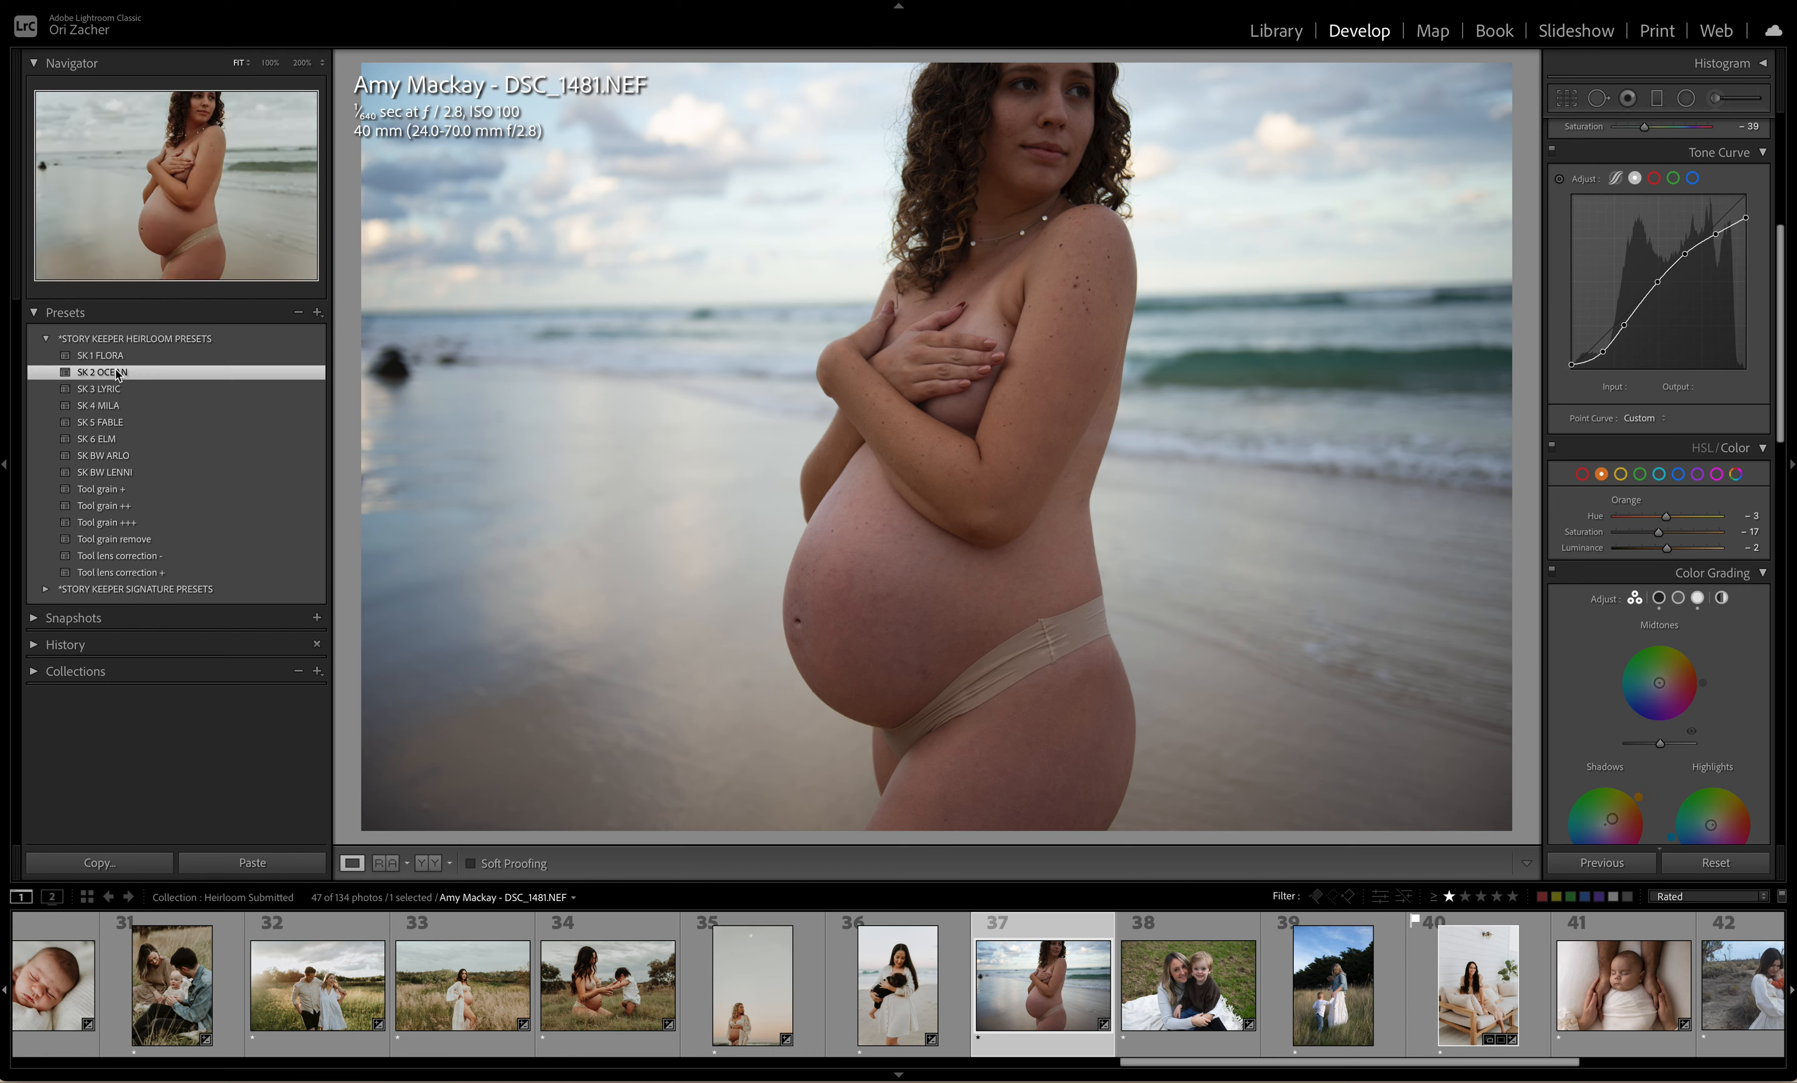
pyautogui.scroll(10, 1670, 306)
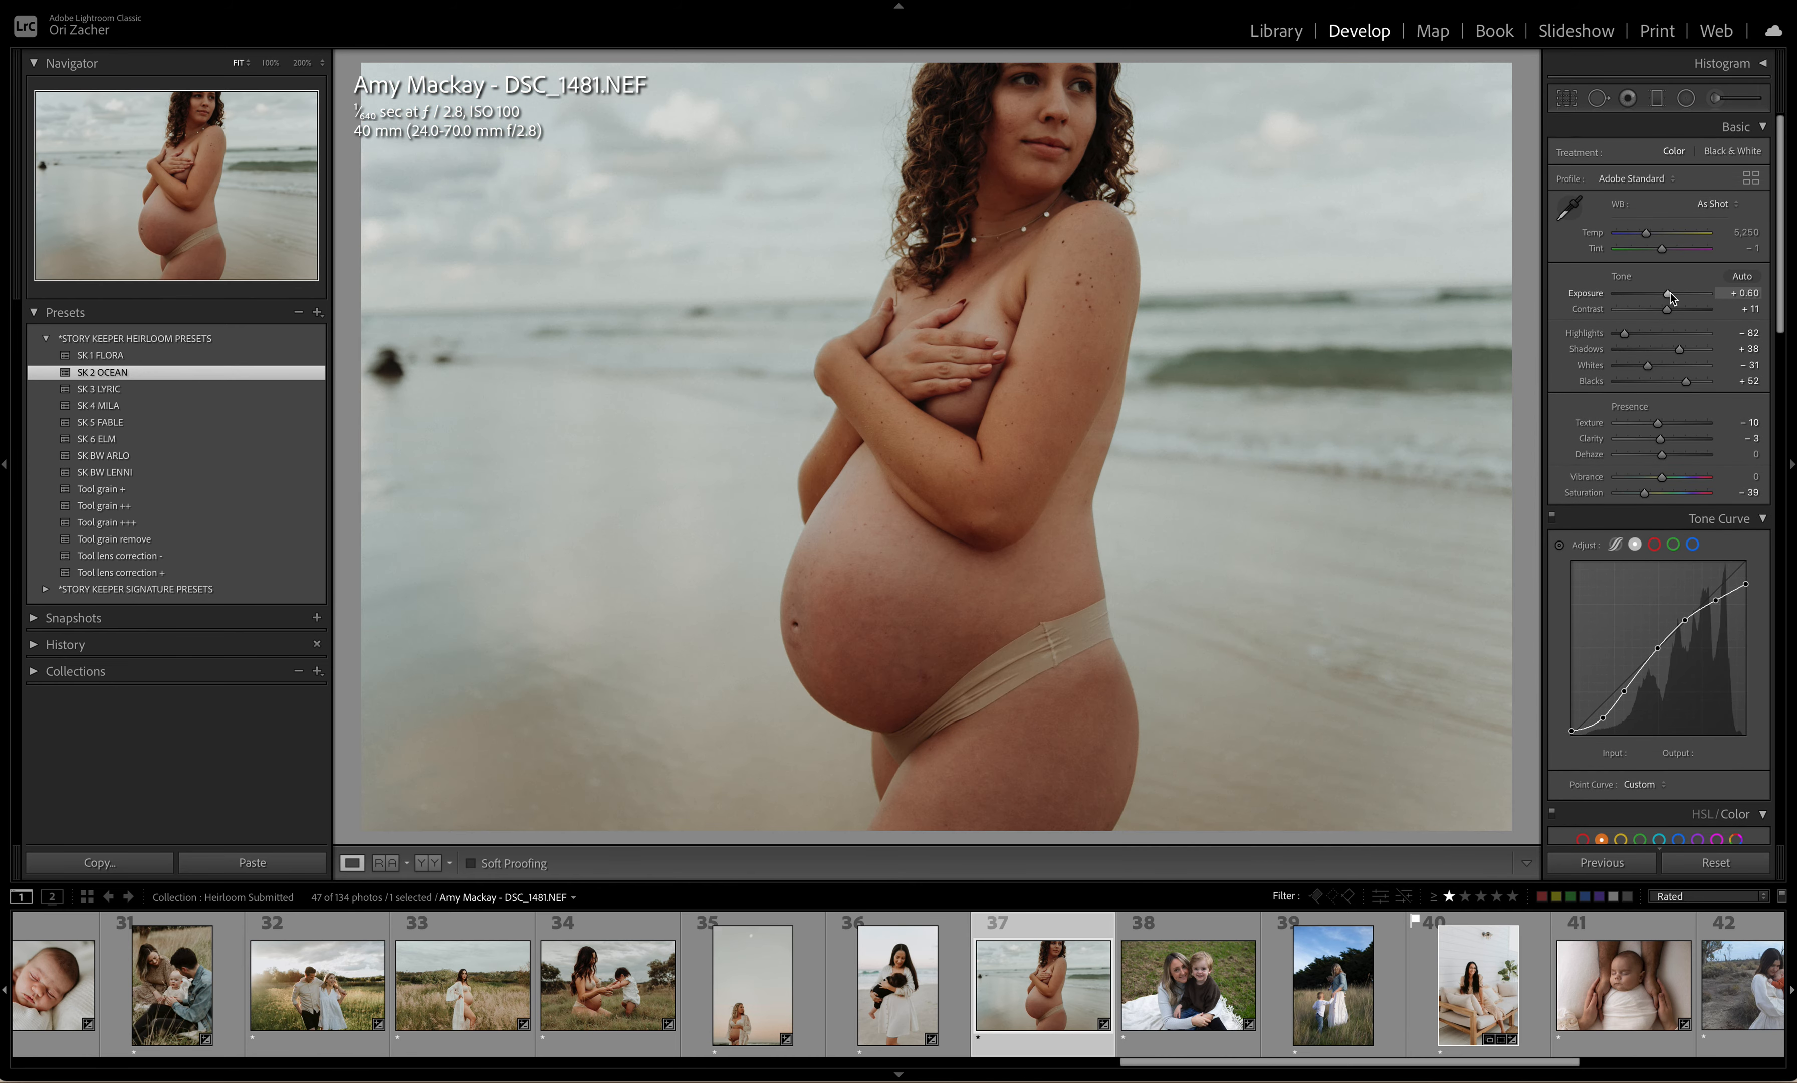
pyautogui.moveTo(1669, 294); pyautogui.dragTo(1671, 296)
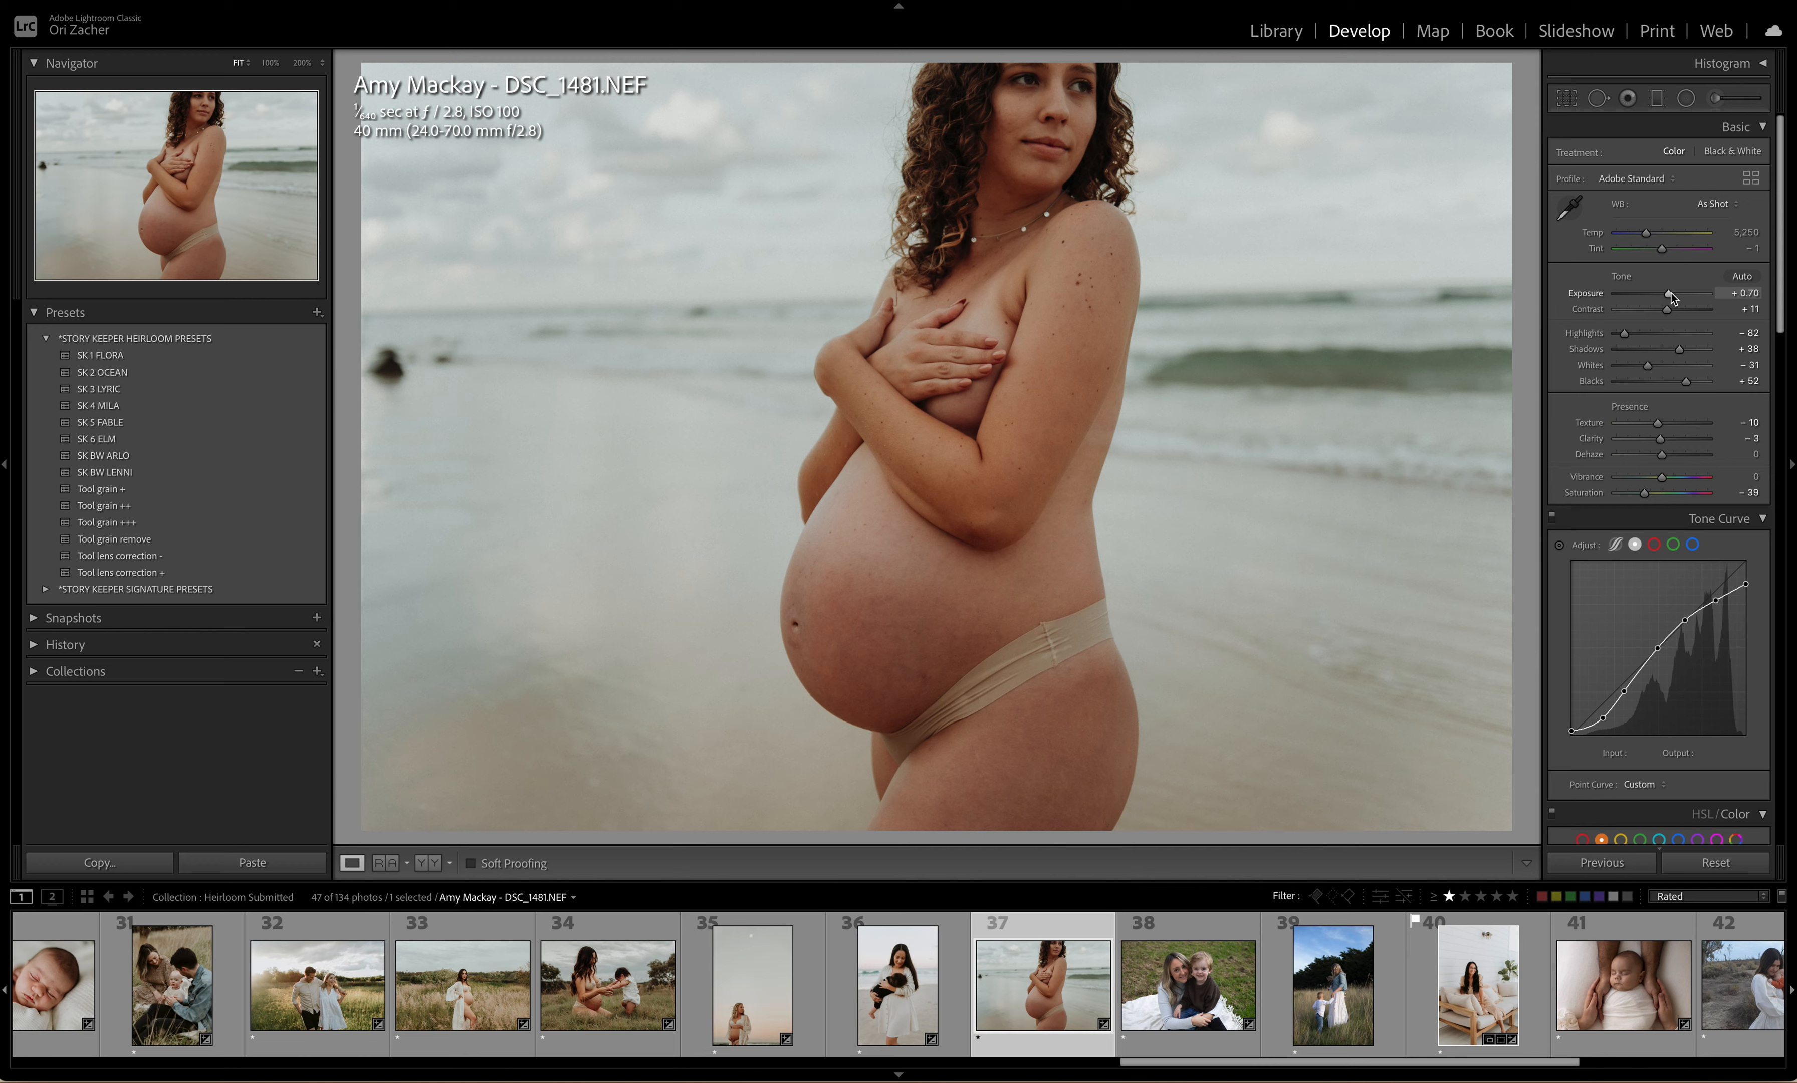
# Step: Shift the radial filter of DSC_1481 up and right over the woman's upper body, and close the filter settings
pyautogui.click(1687, 98)
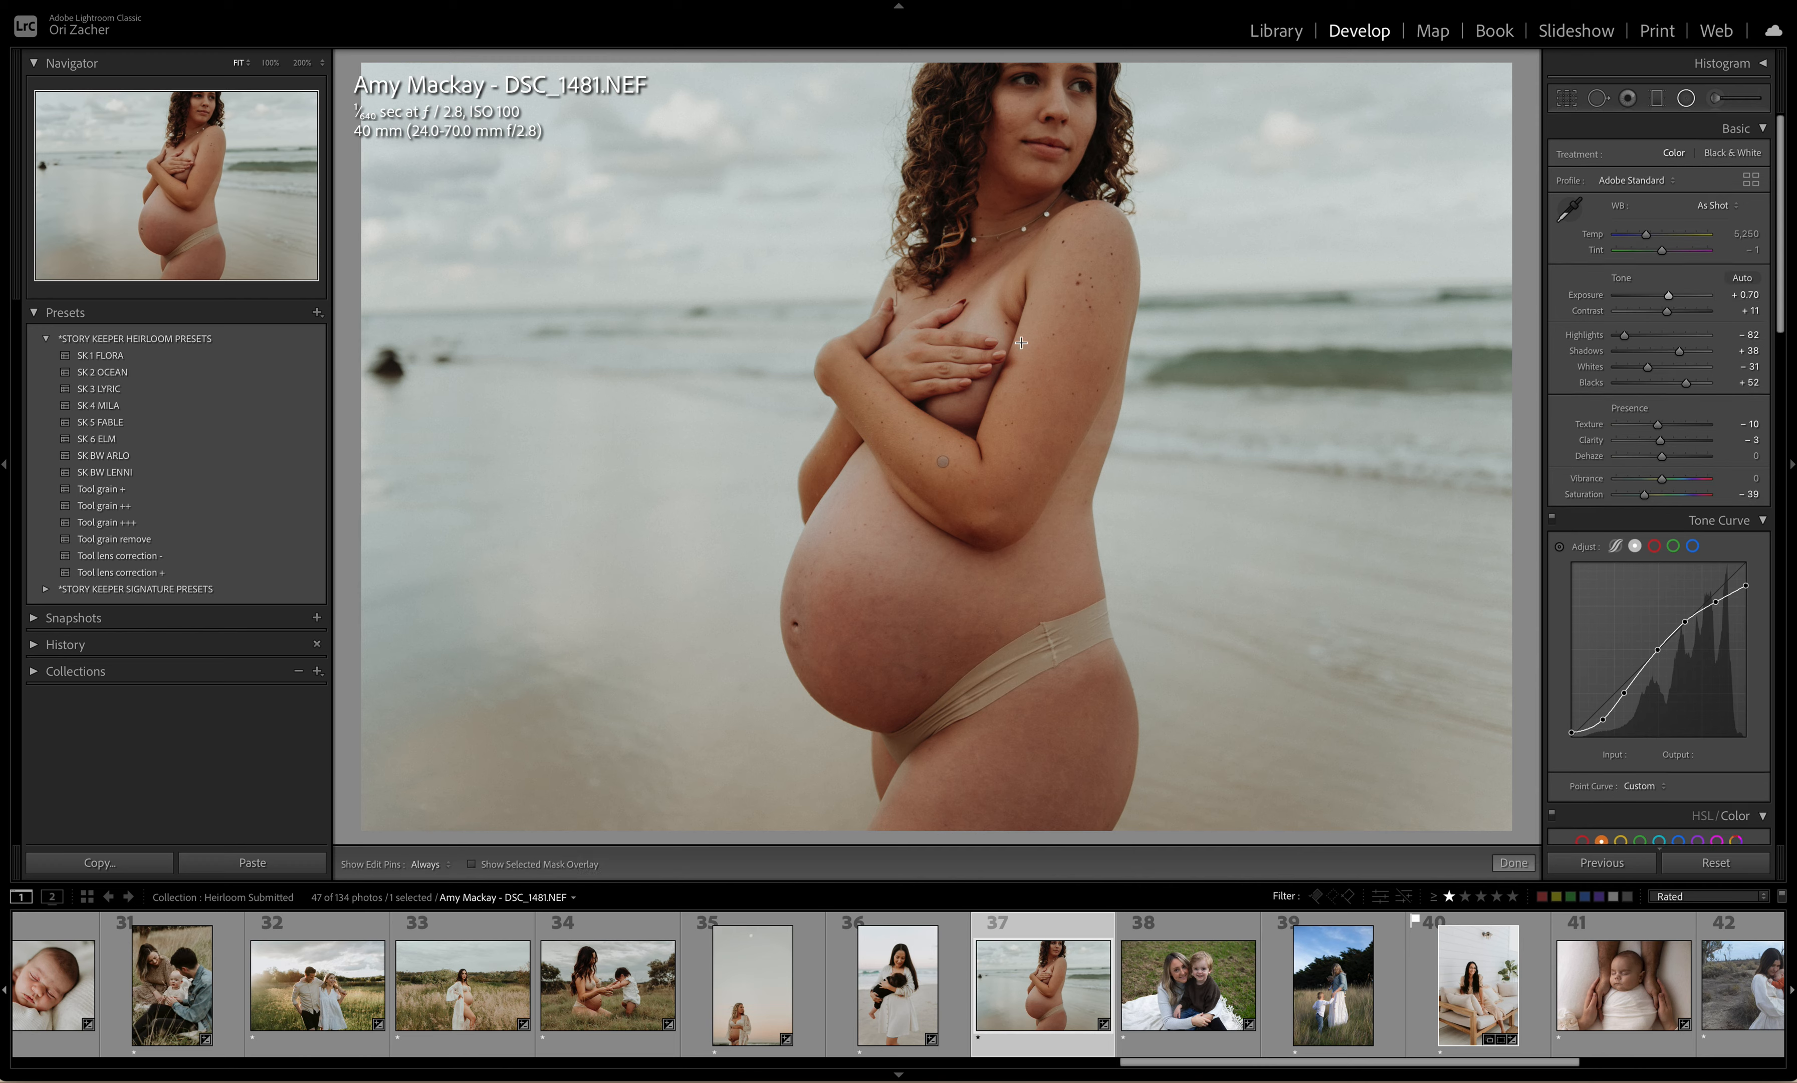
pyautogui.click(944, 461)
pyautogui.moveTo(944, 461); pyautogui.dragTo(1024, 301)
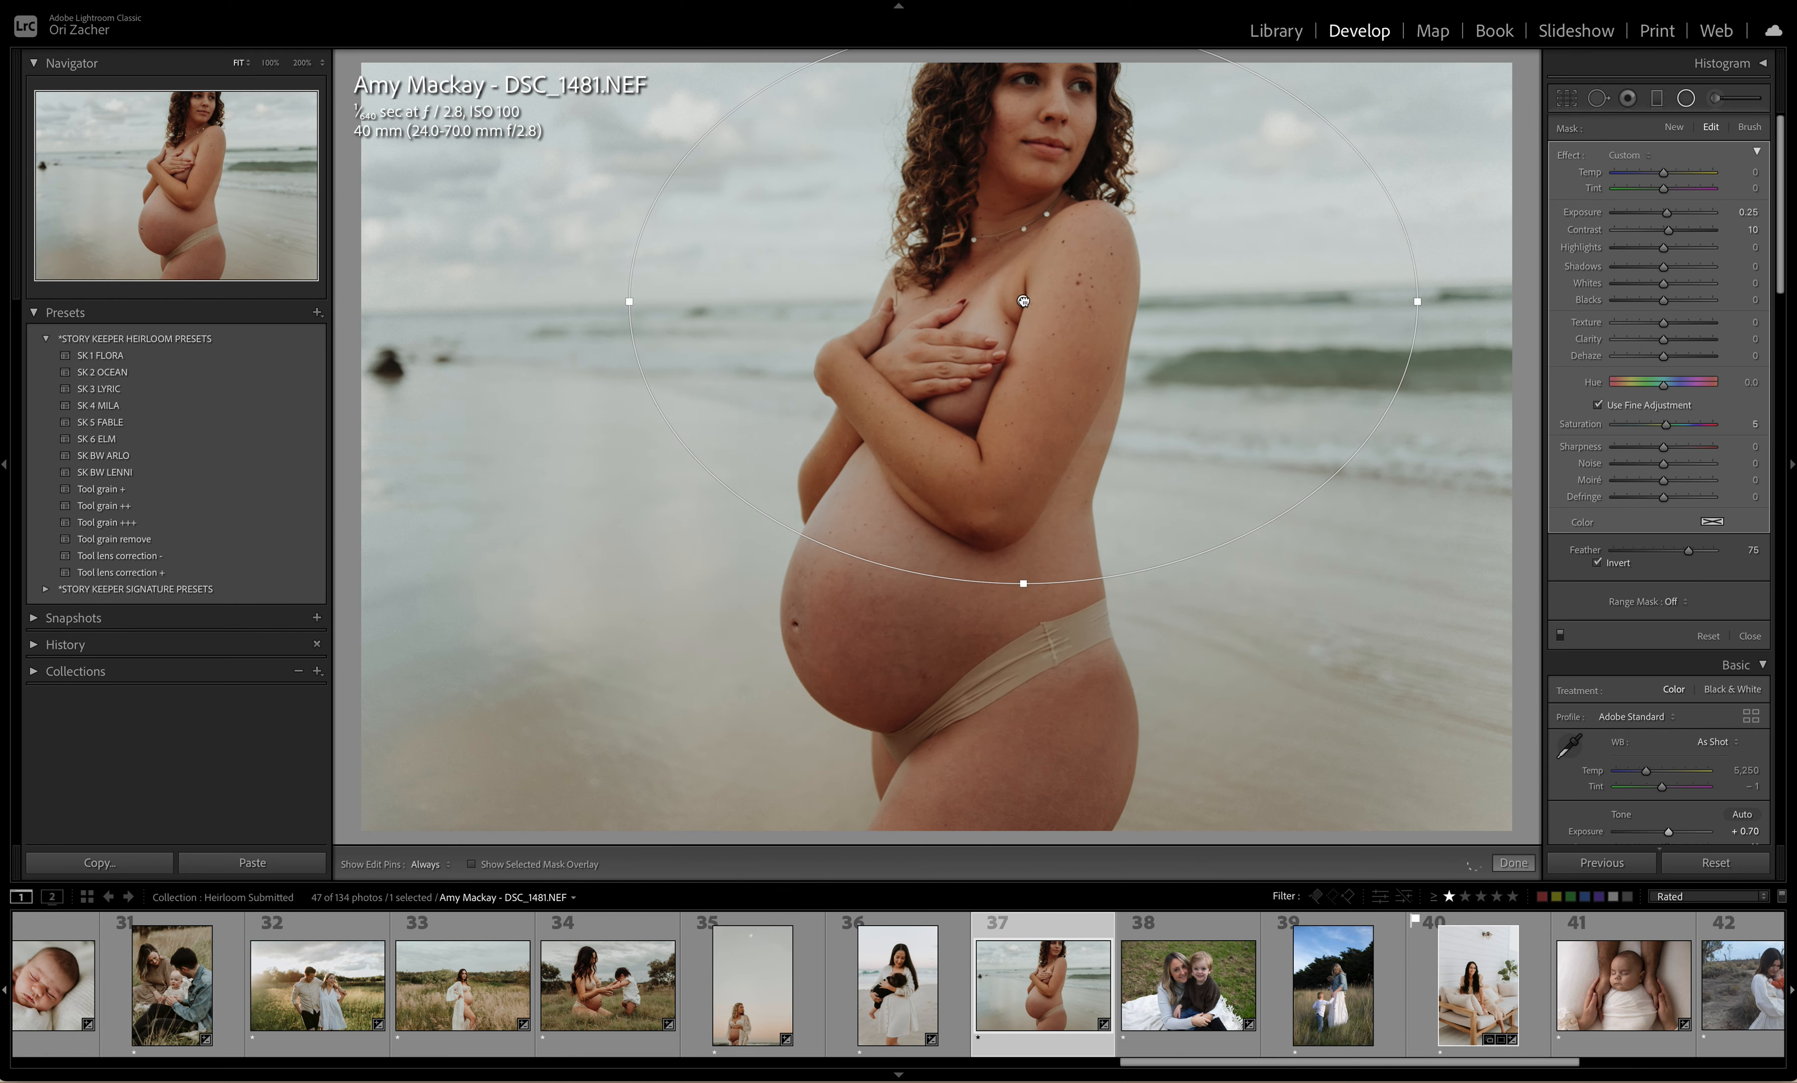
pyautogui.click(1370, 363)
pyautogui.hotkey('shift', 'm')
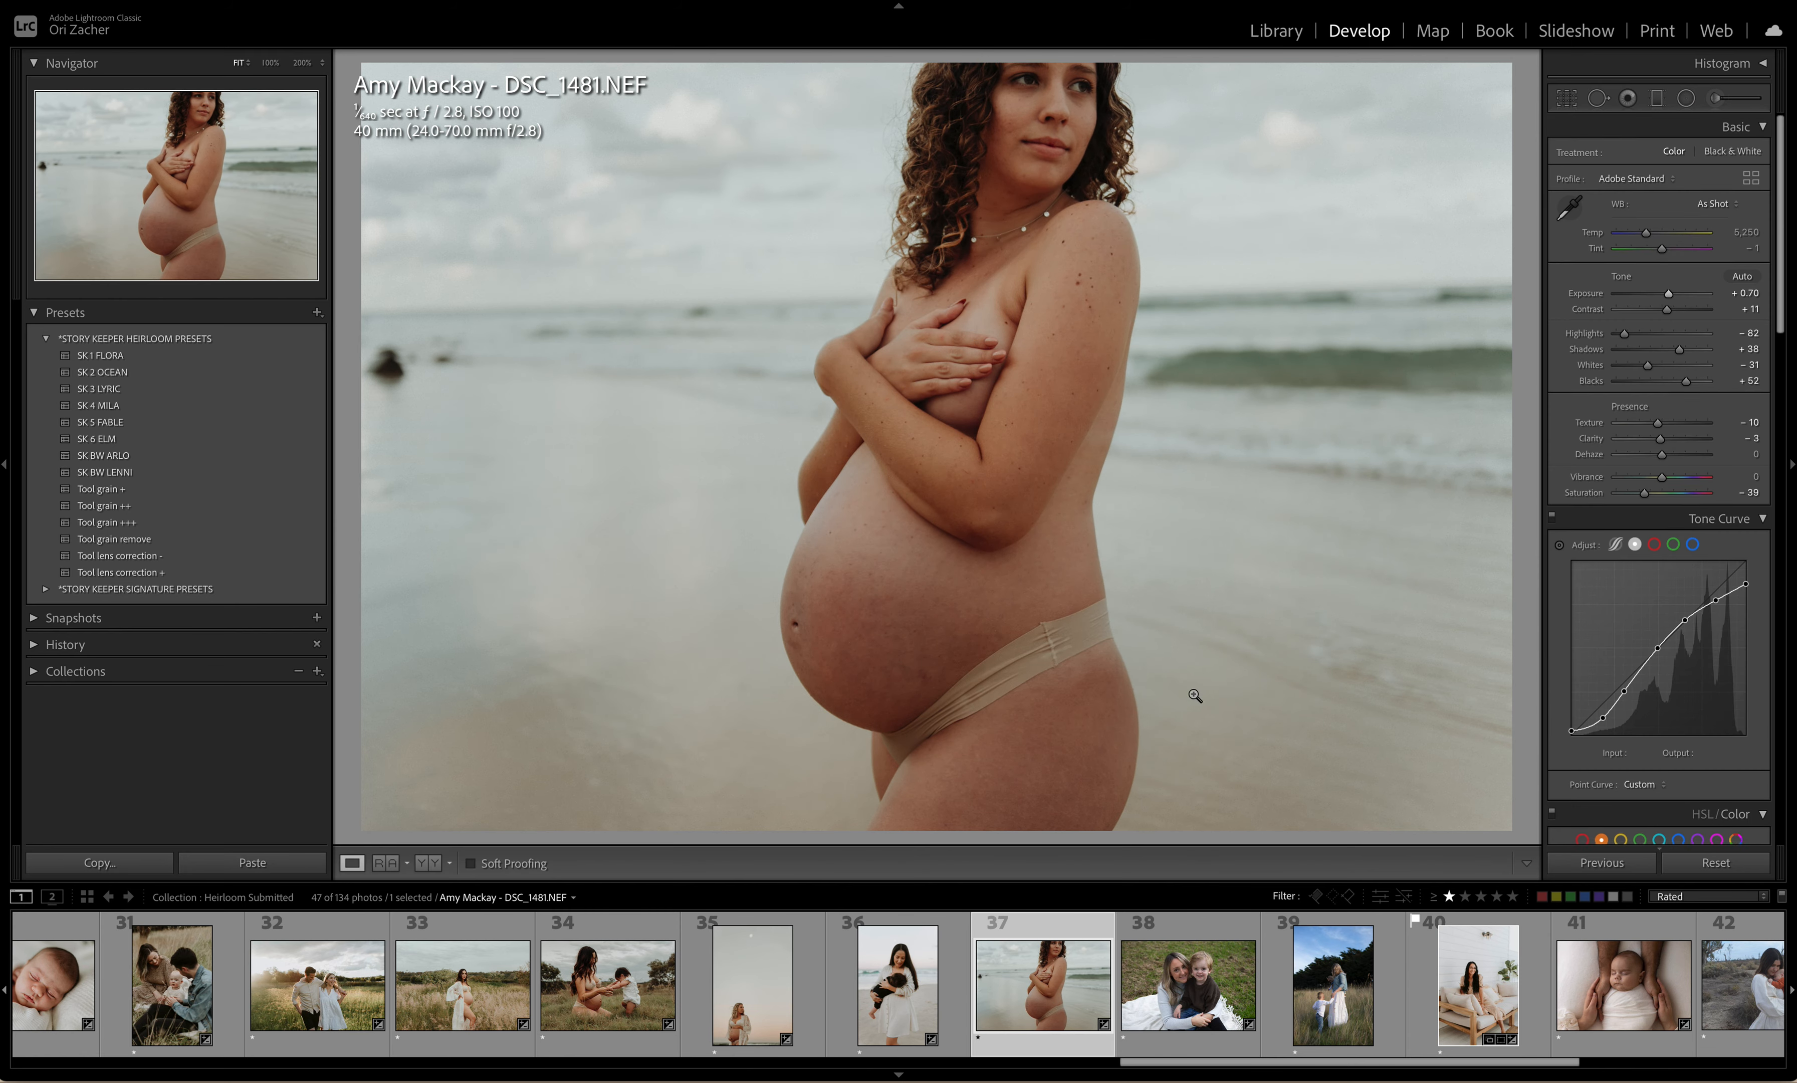
# Step: Apply the SK 1 FLORA preset to IMG_2063, the mother and son on the blanket, and set exposure to +0.20
pyautogui.scroll(-3, 1182, 959)
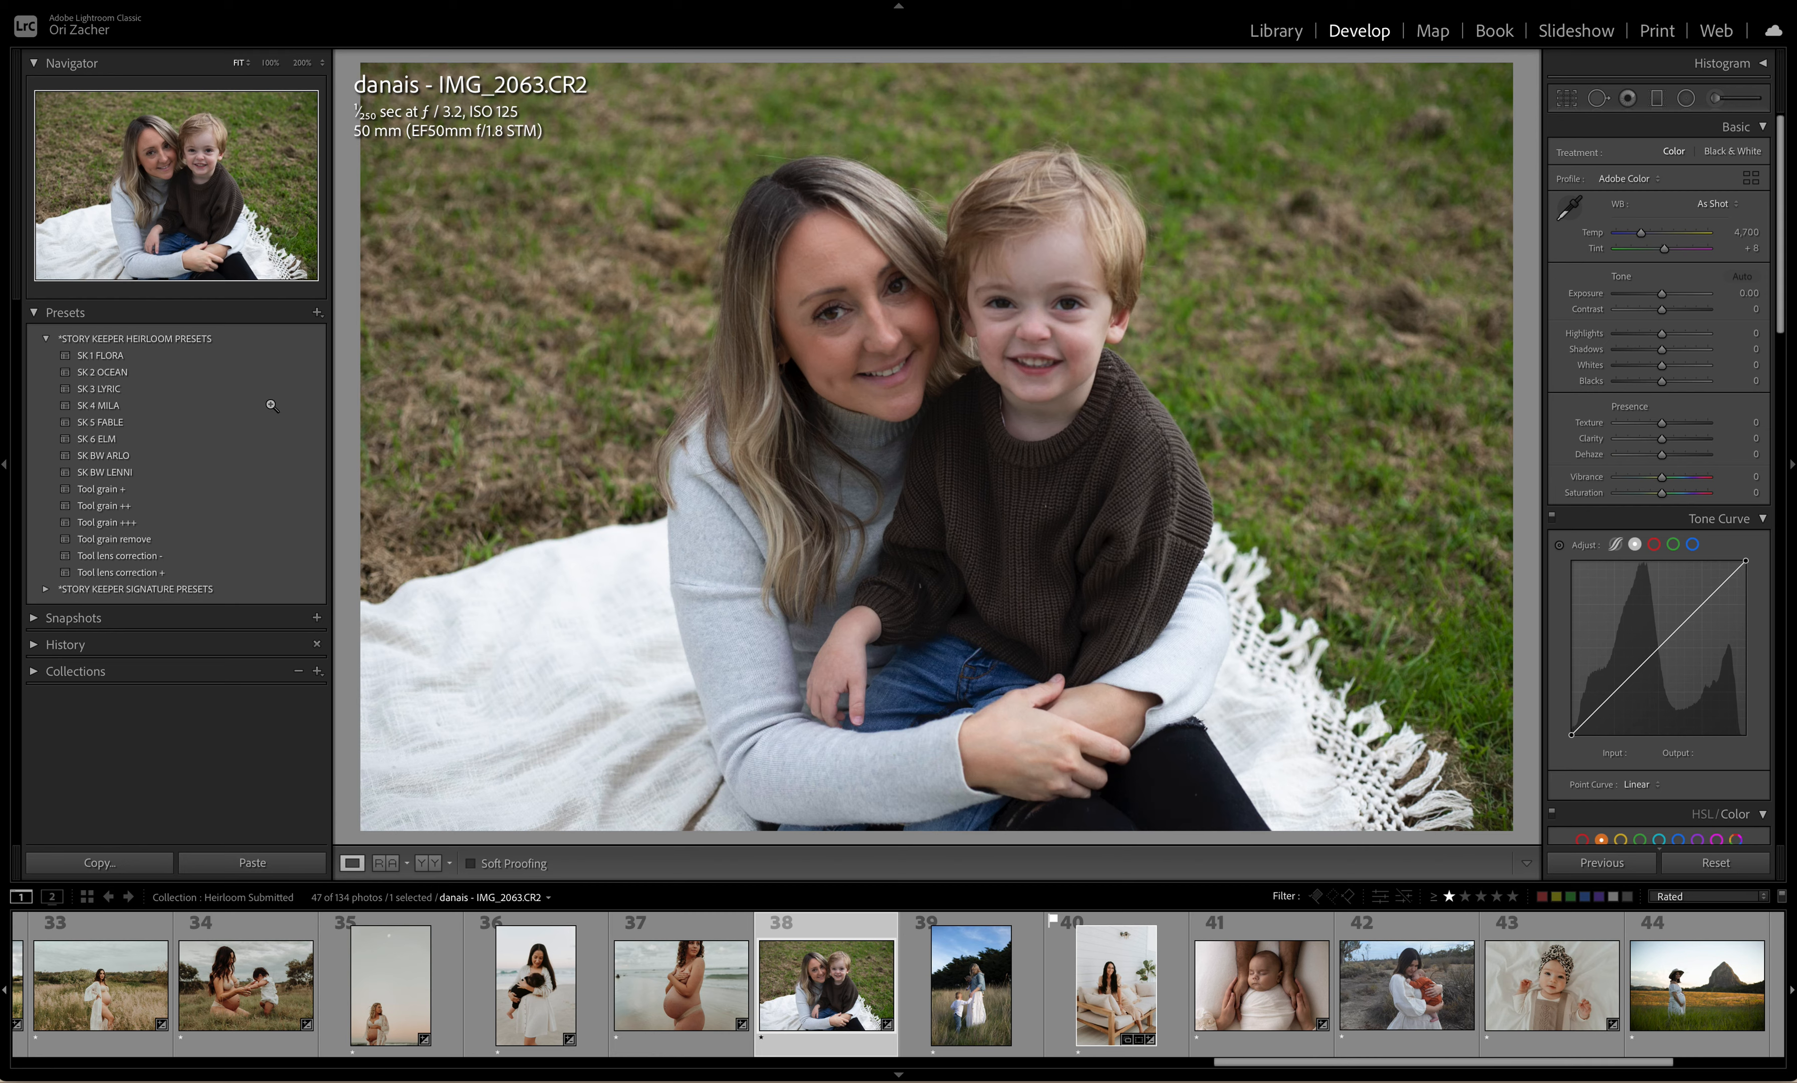
pyautogui.click(113, 356)
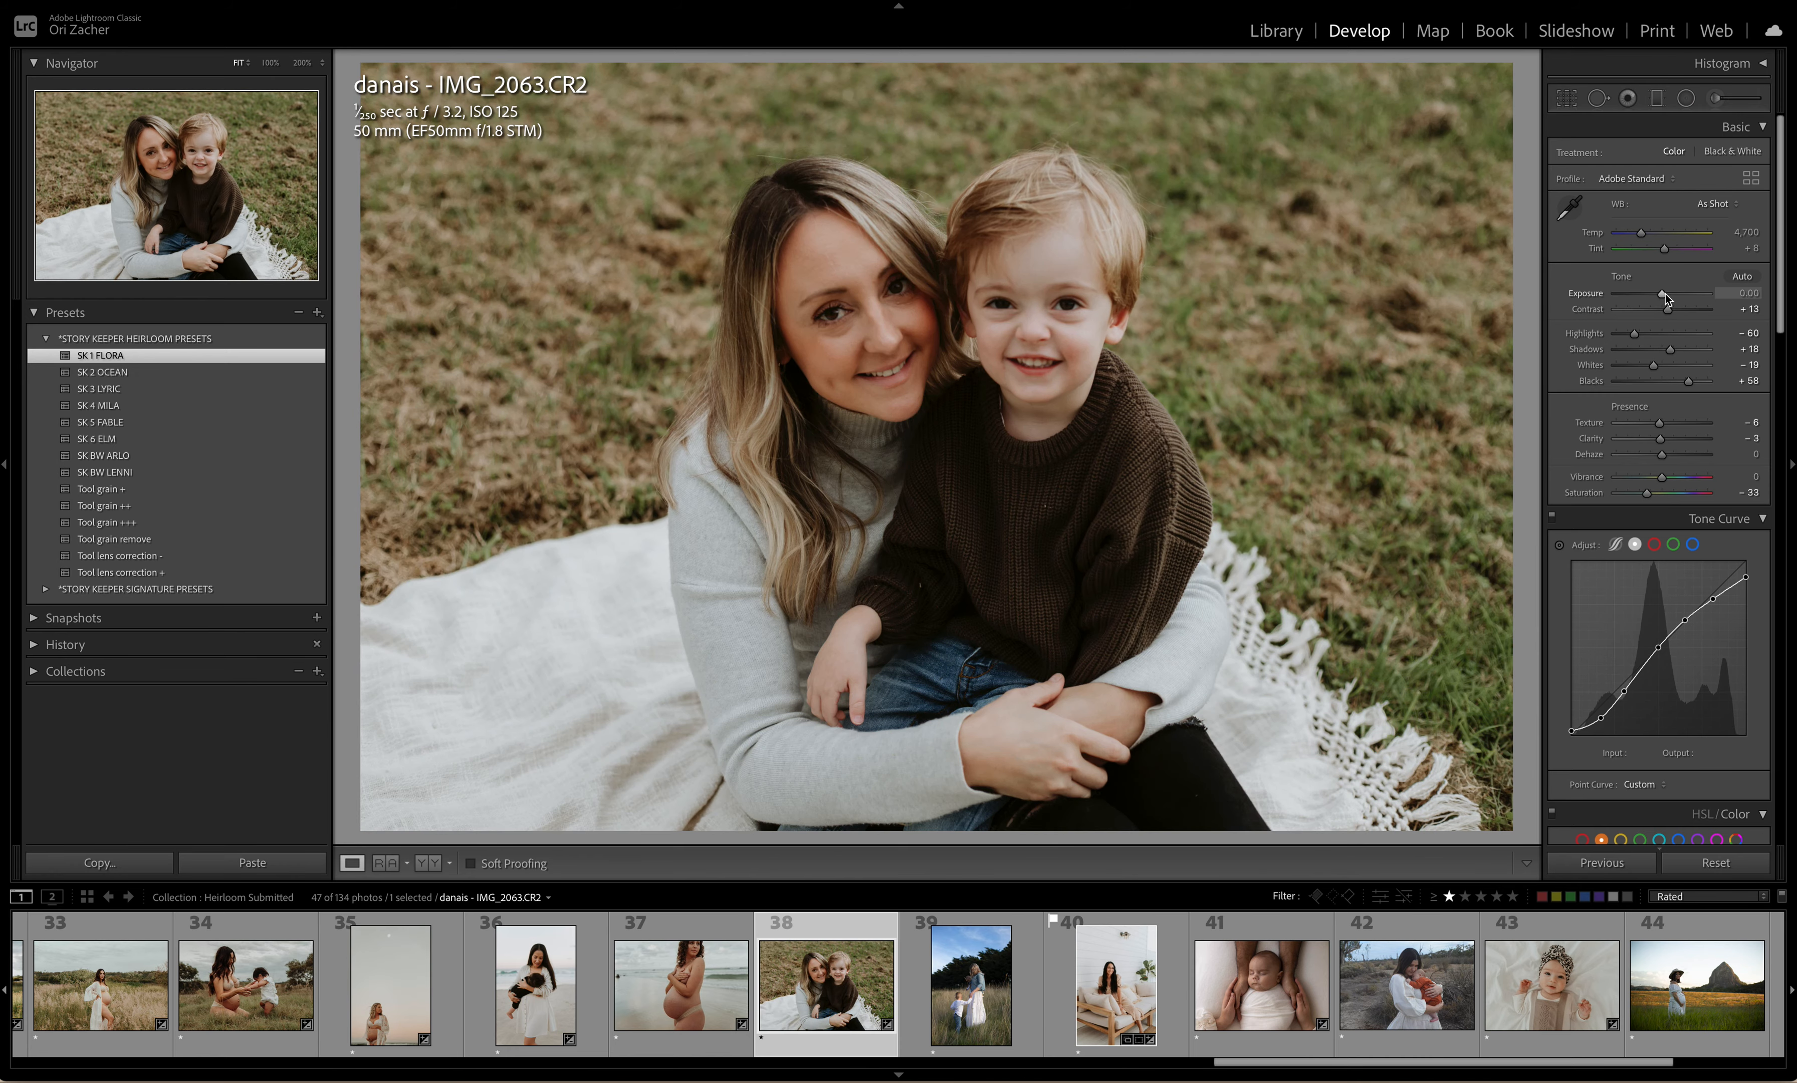
pyautogui.moveTo(1665, 295); pyautogui.dragTo(1666, 295)
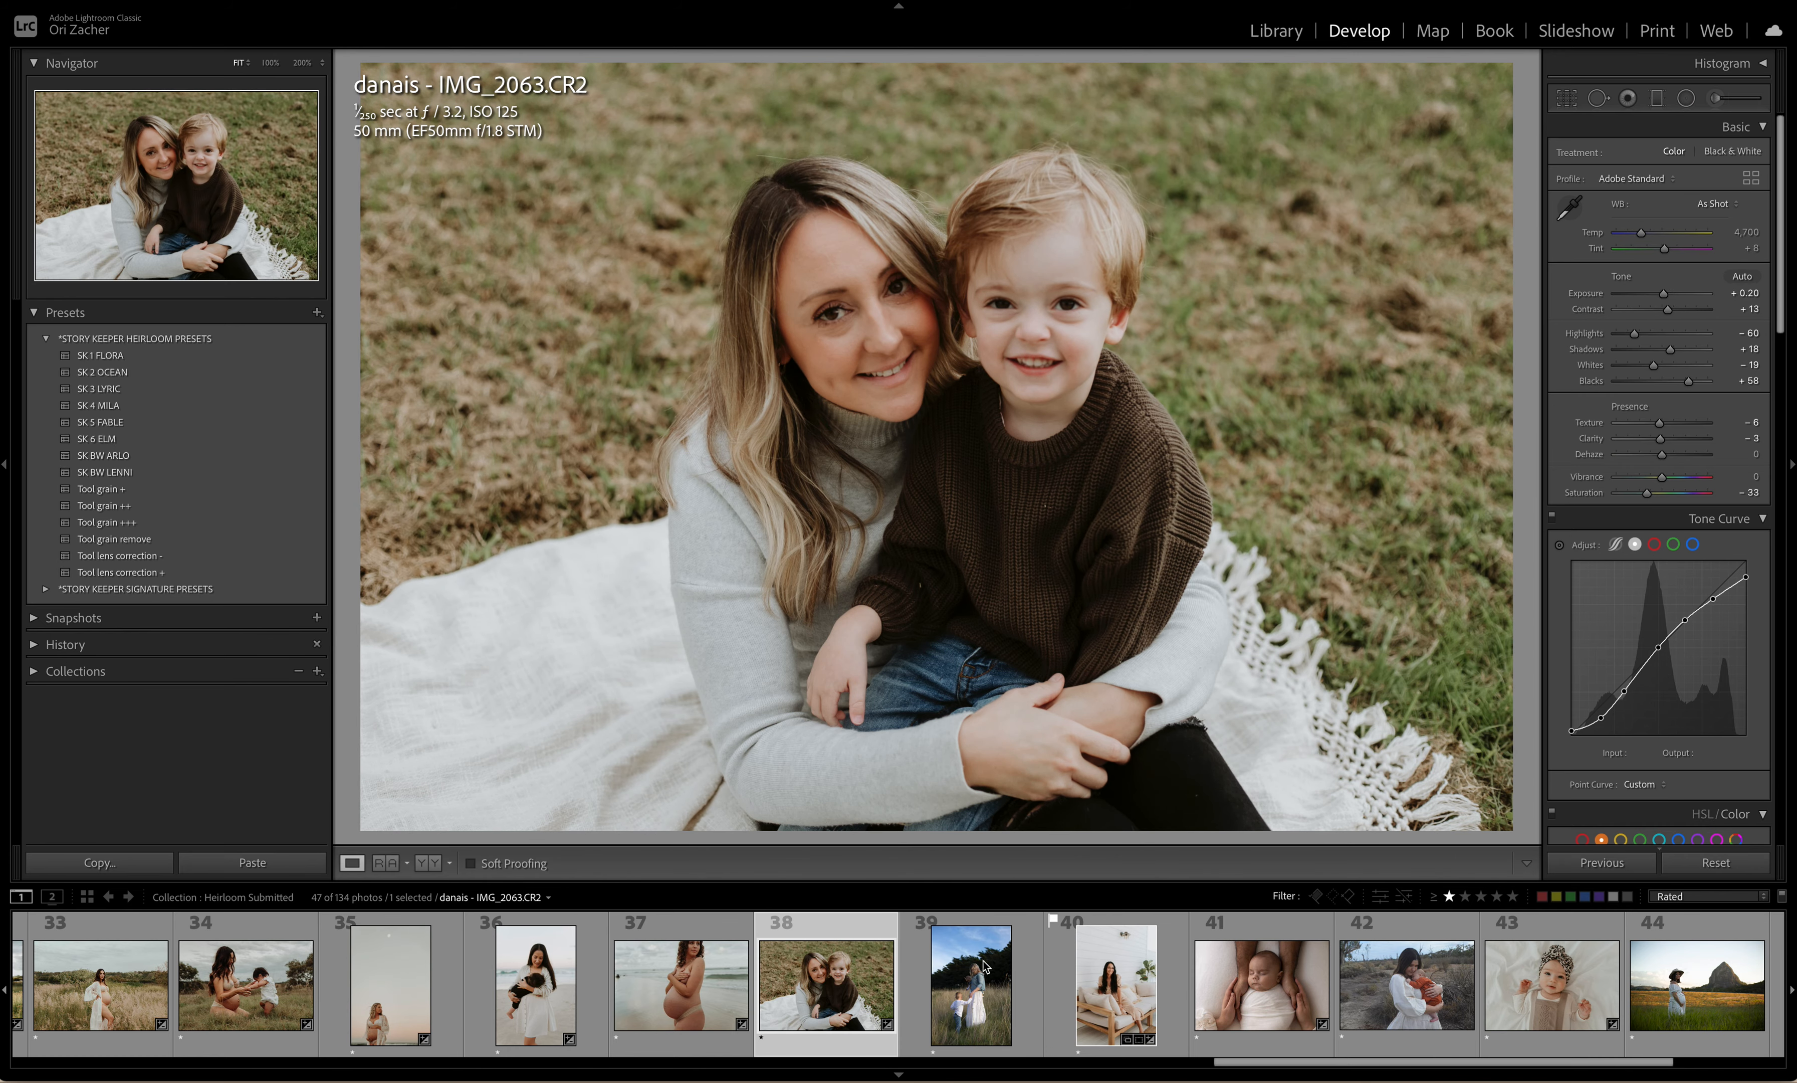
# Step: Open IMG_2317, the mother with two children in the field, and apply SK 3 LYRIC with exposure -0.25, temperature 5,330 and tint +9
pyautogui.click(964, 986)
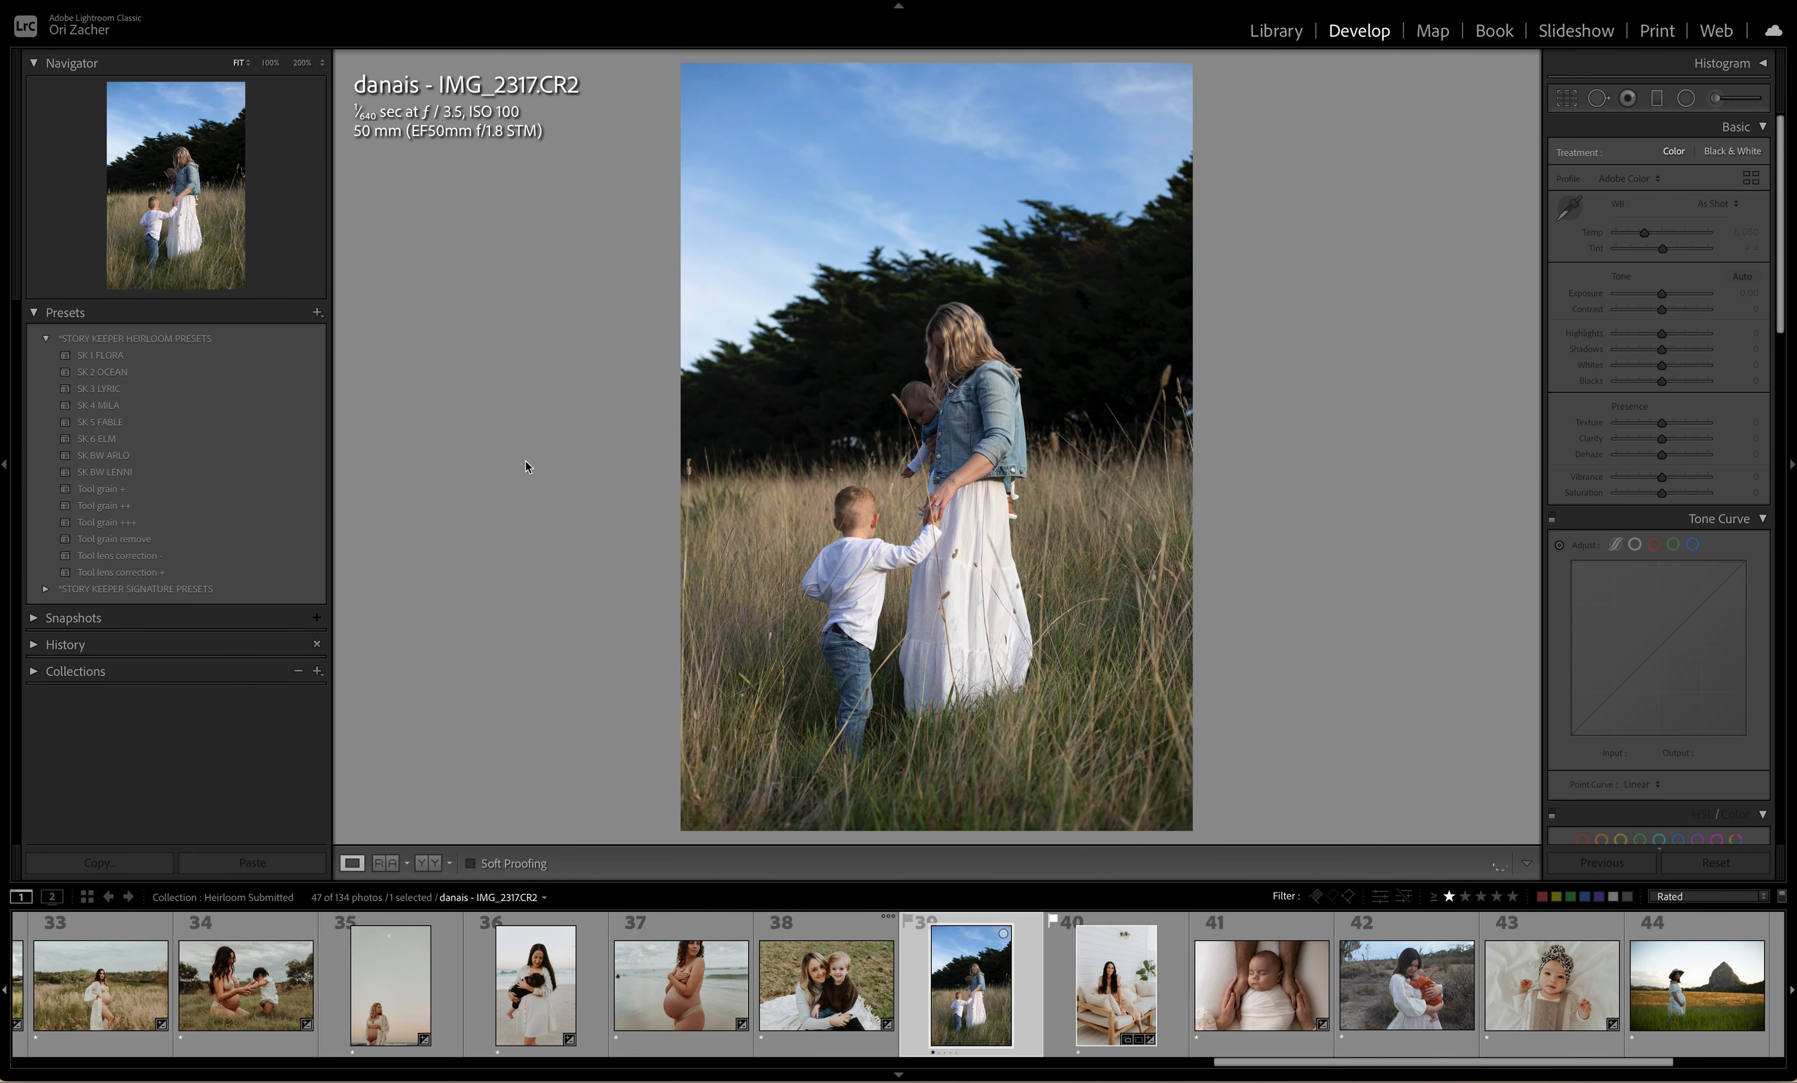
pyautogui.click(114, 391)
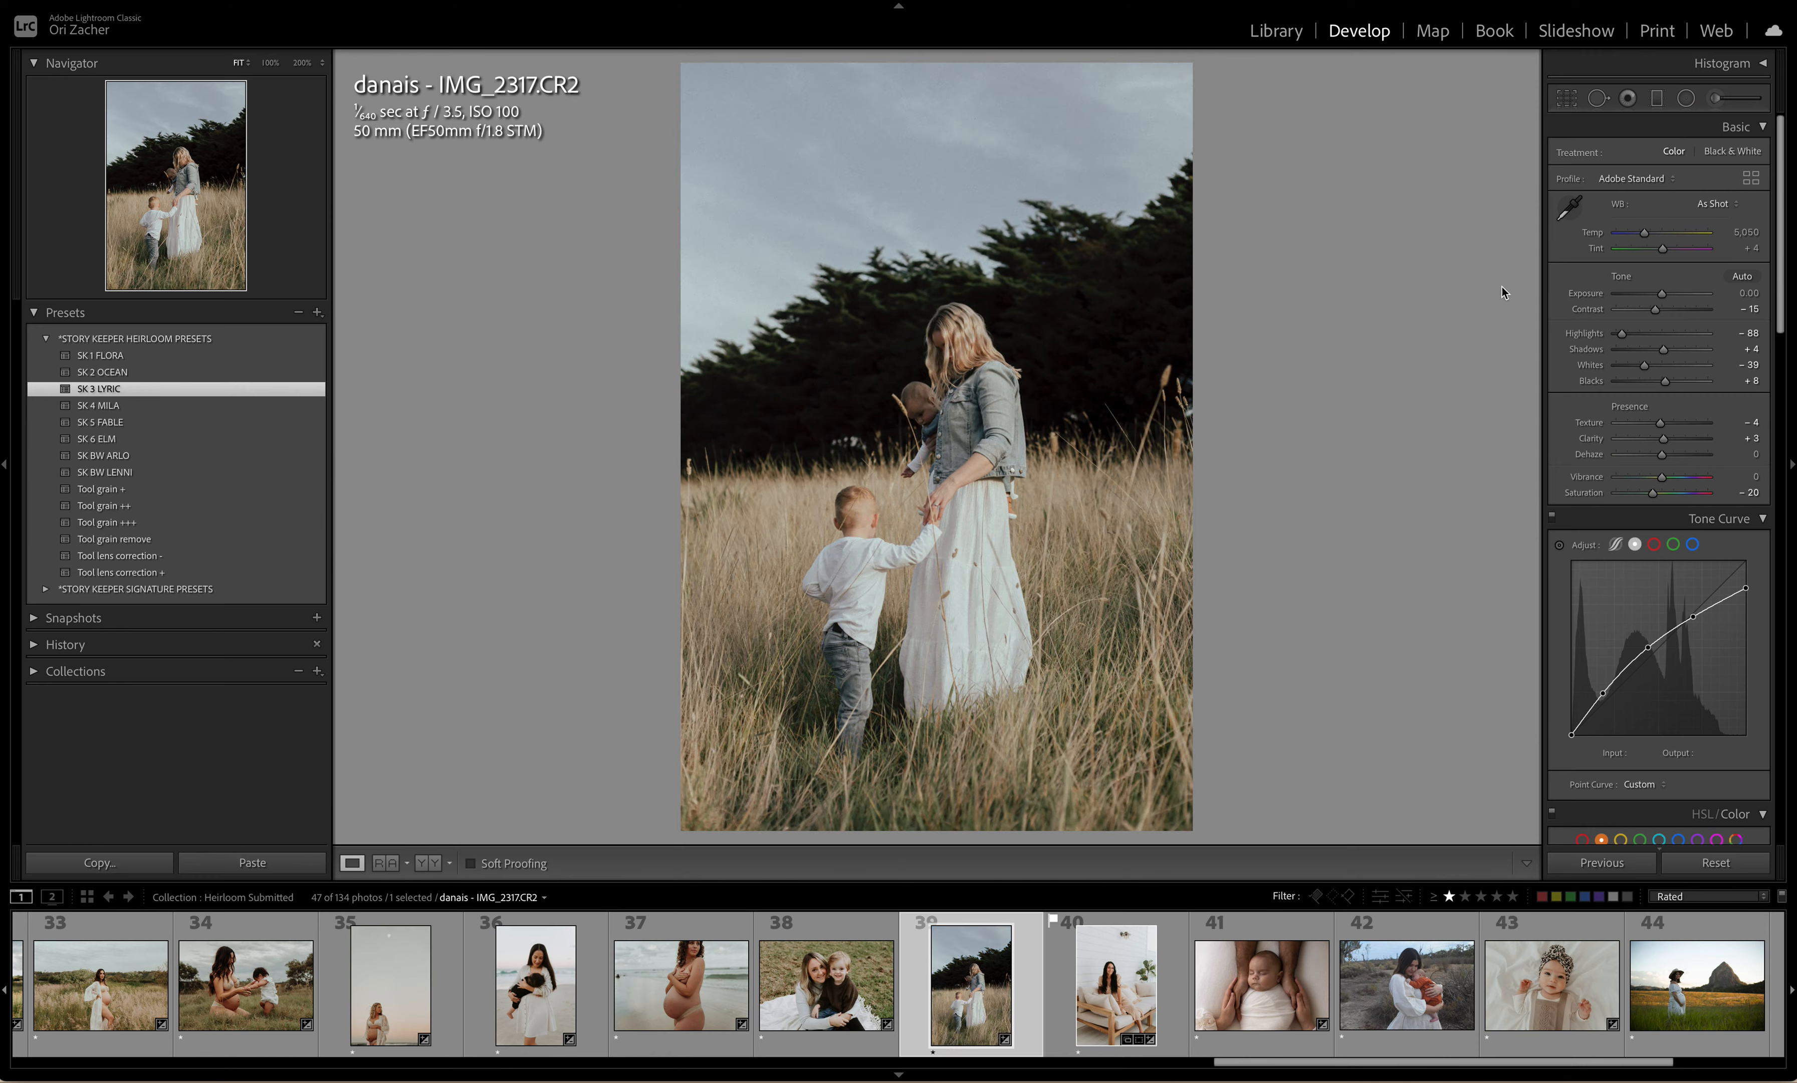
pyautogui.moveTo(1663, 295); pyautogui.dragTo(1650, 238)
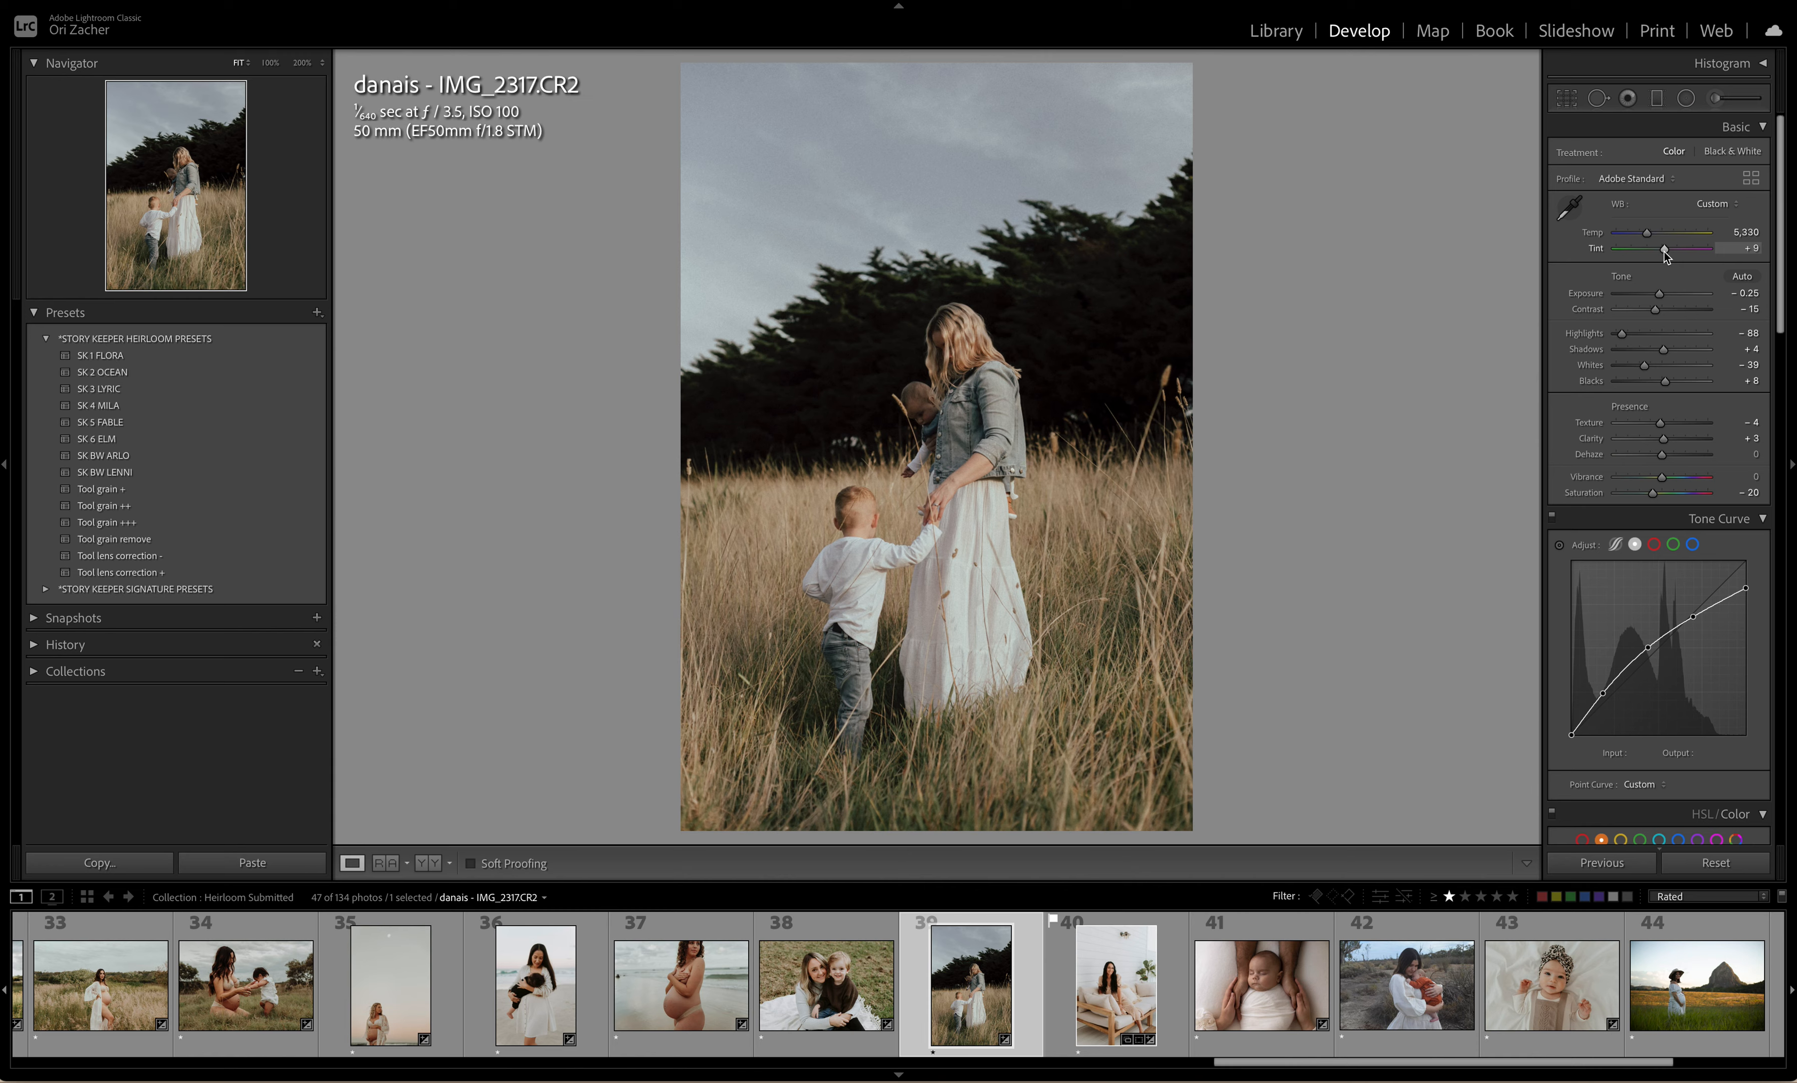
# Step: Move the radial filter of IMG_2317 up over the family, set its exposure to 0.55 and raise its shadows slightly
pyautogui.click(1687, 98)
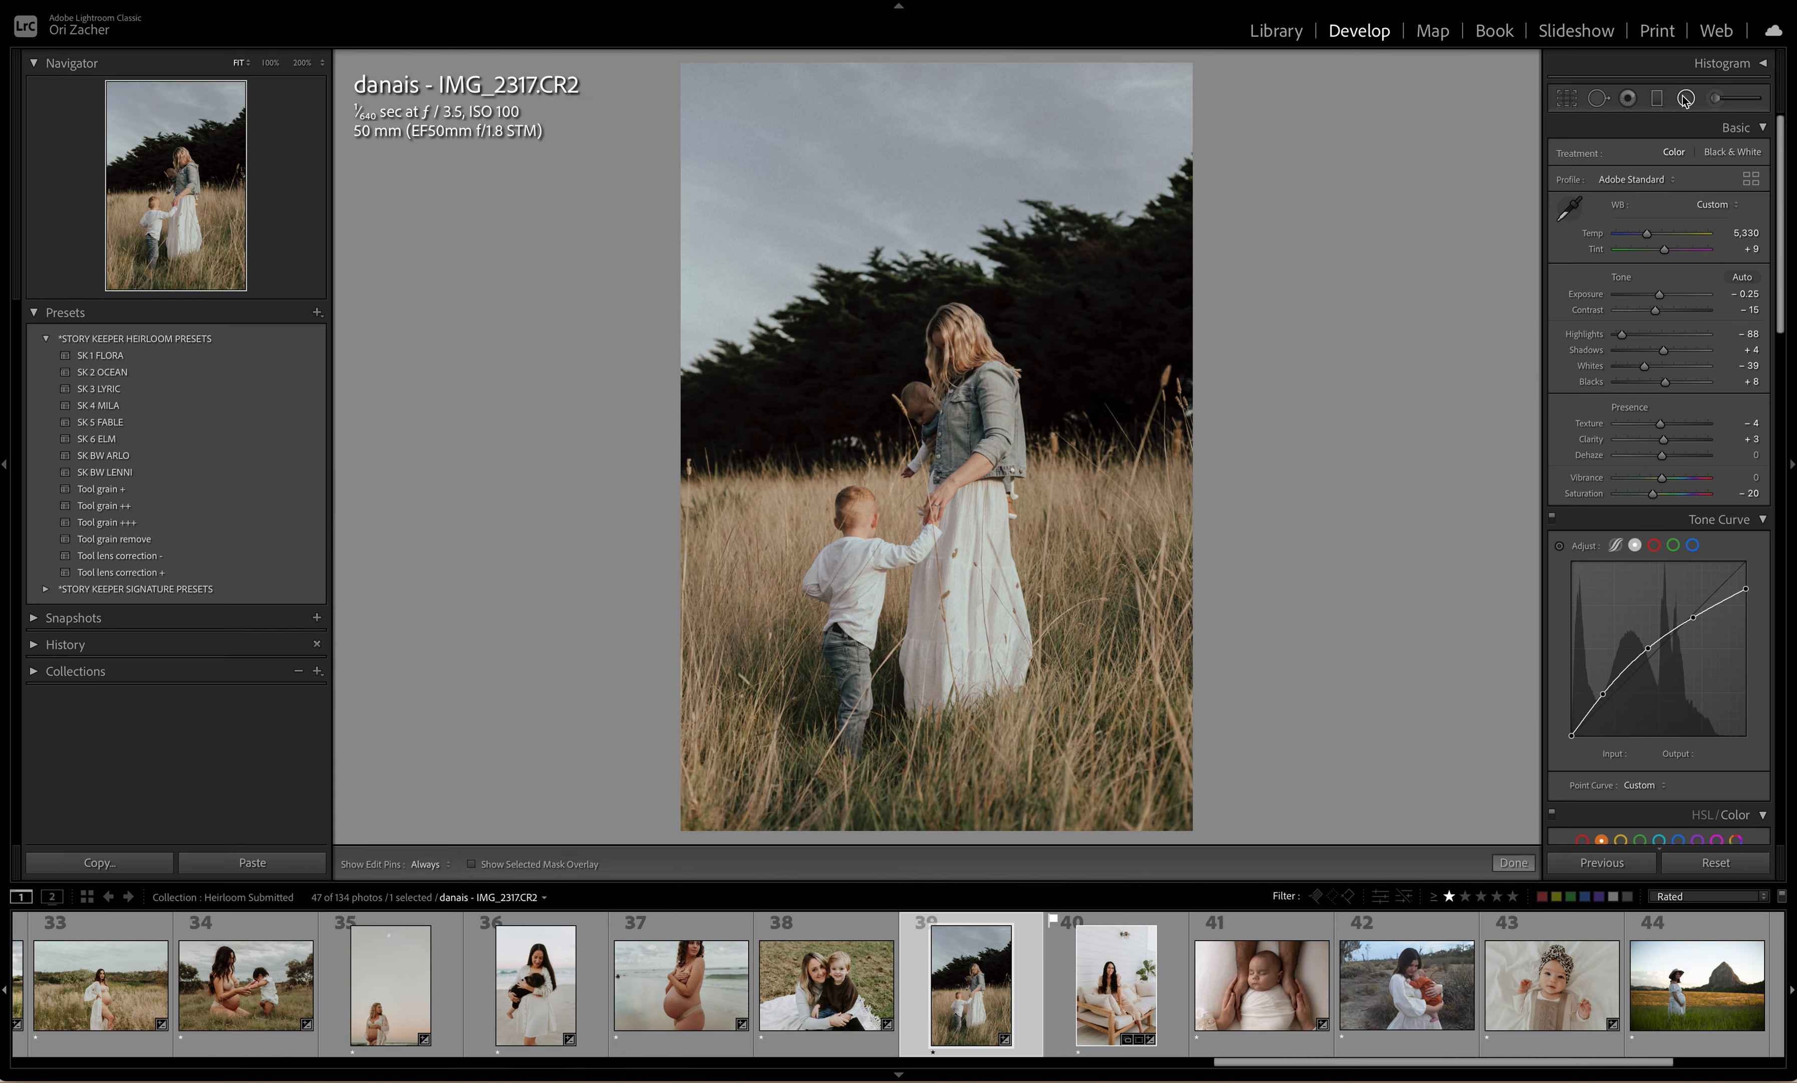
pyautogui.moveTo(937, 459); pyautogui.dragTo(935, 418)
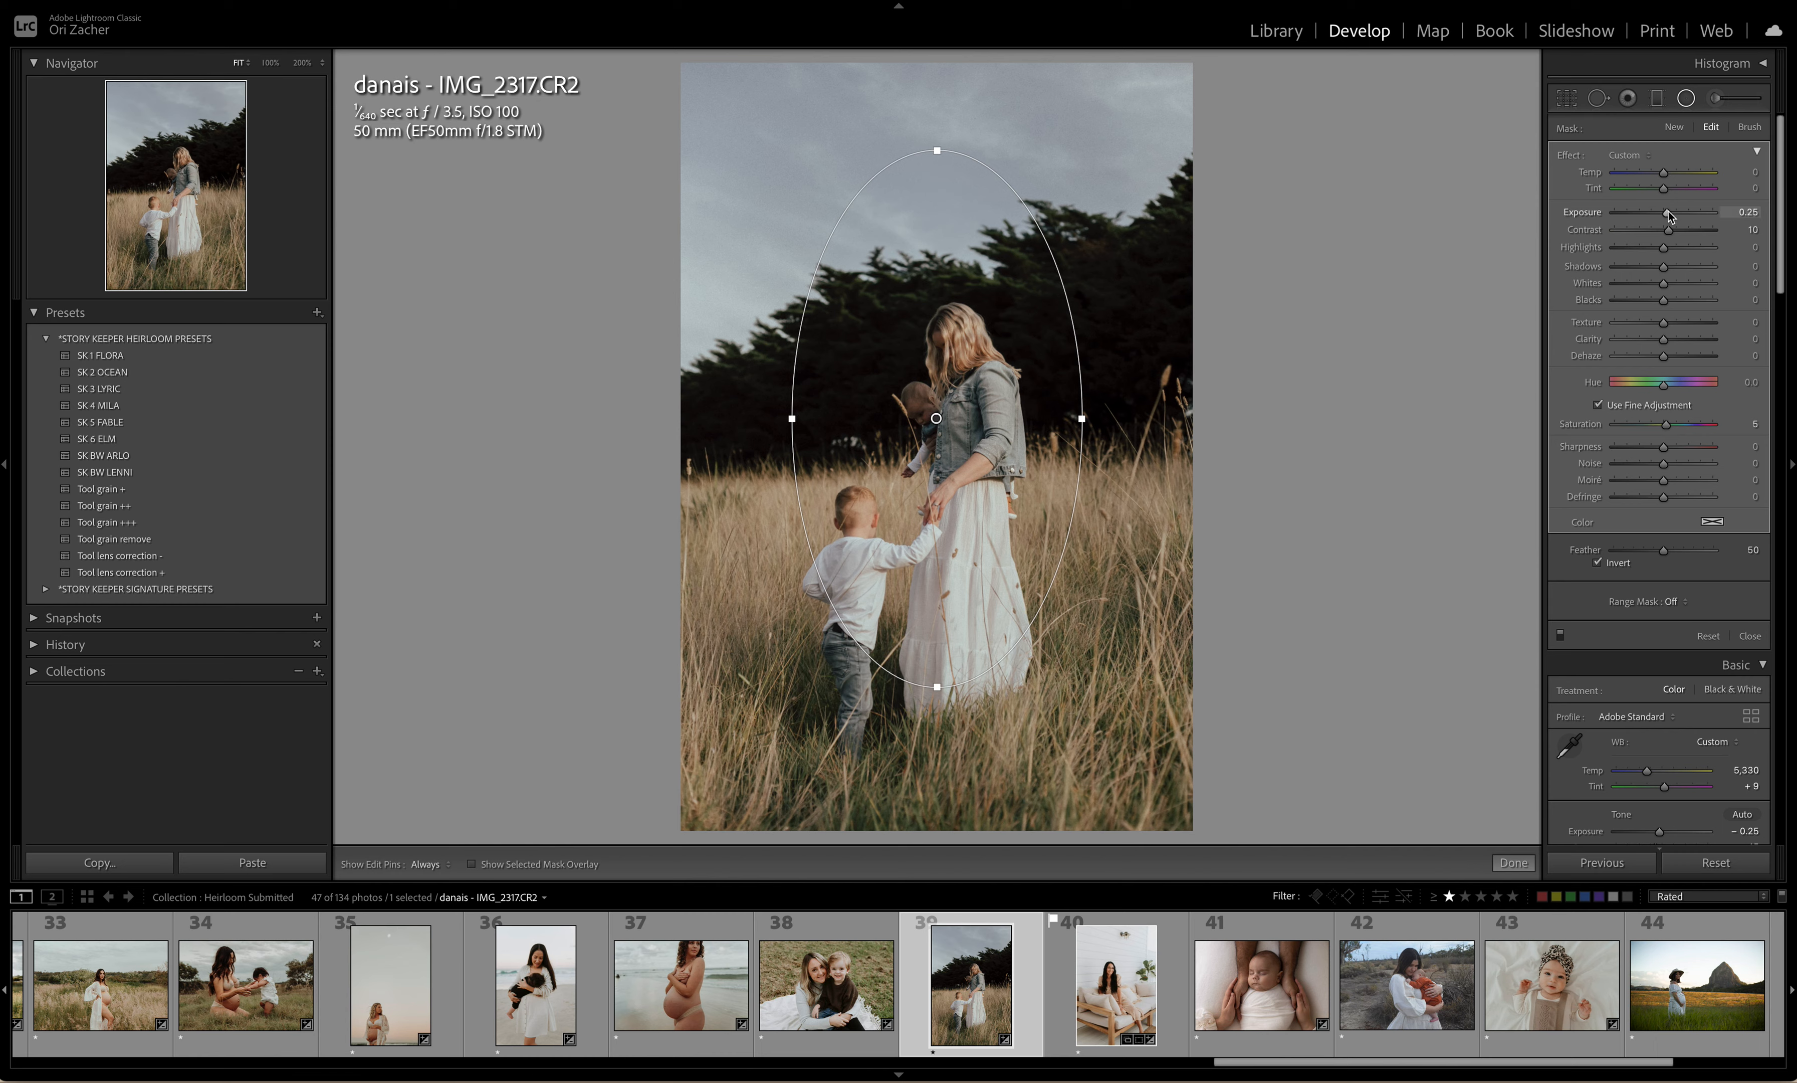
pyautogui.moveTo(1670, 216); pyautogui.dragTo(1669, 273)
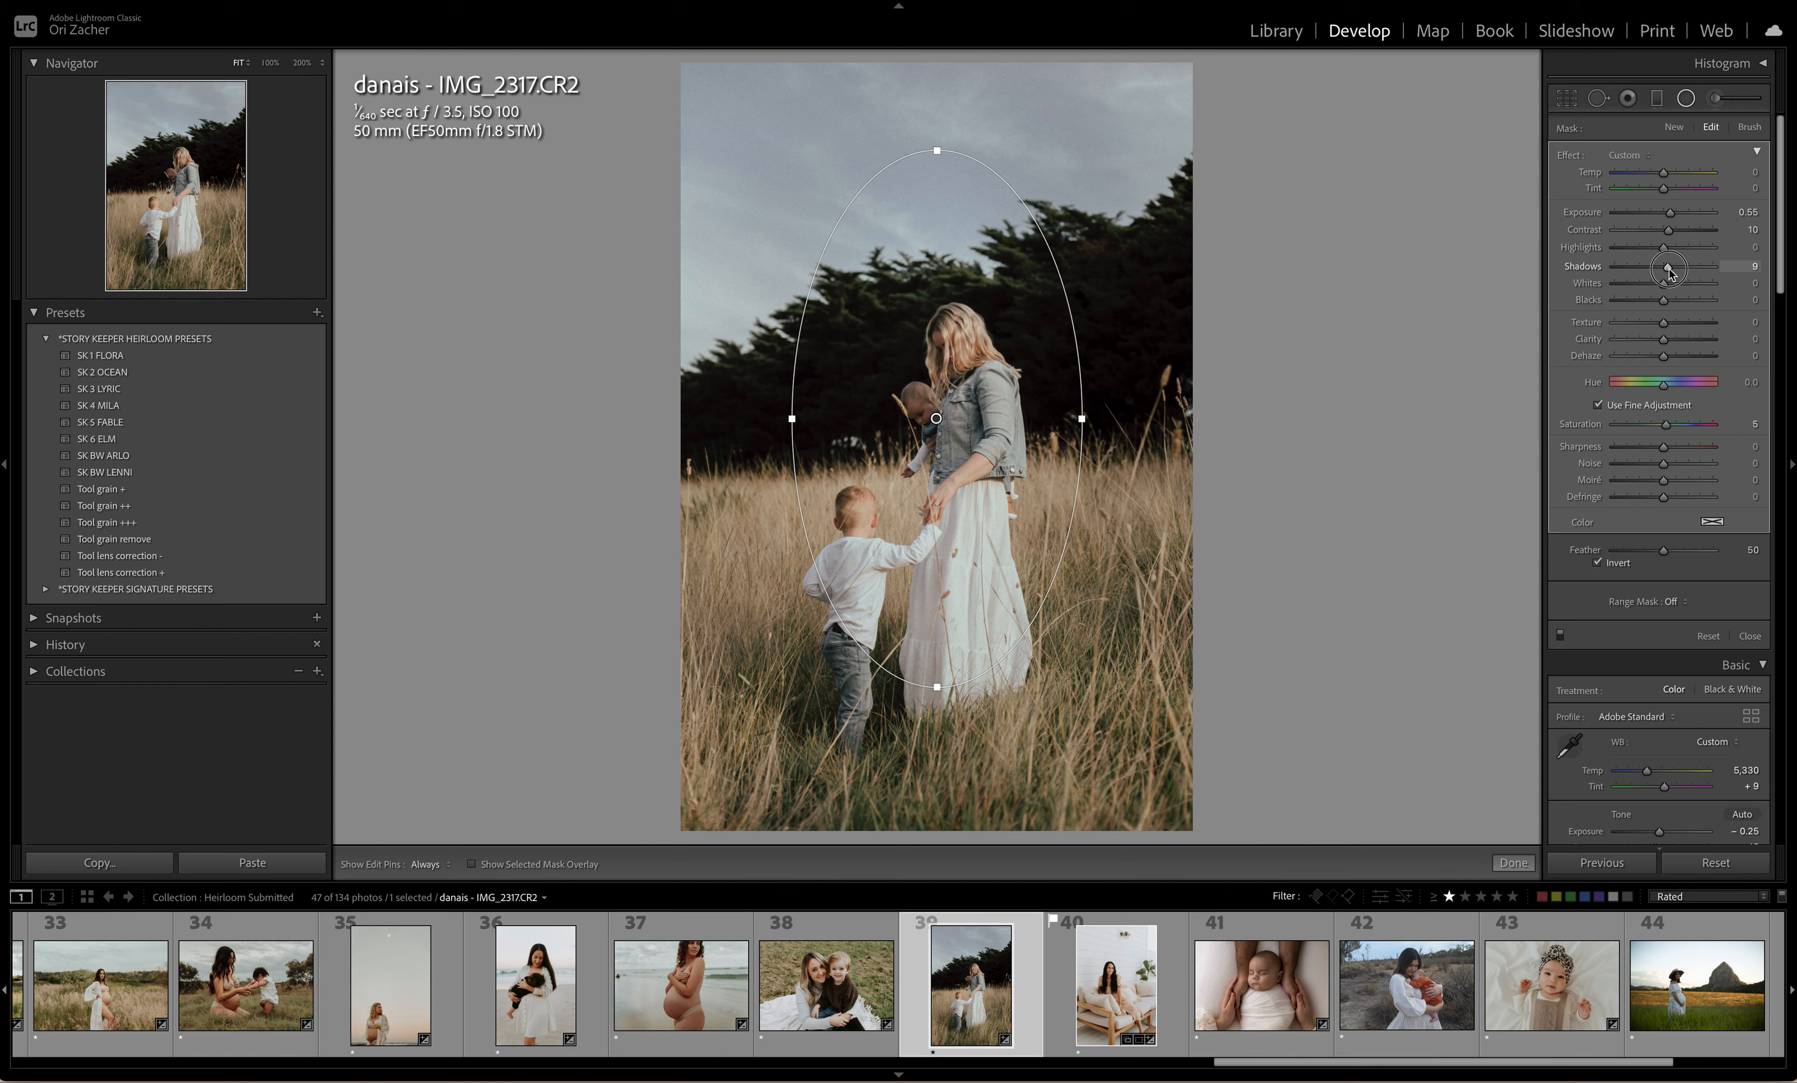
pyautogui.hotkey('shift', 'm')
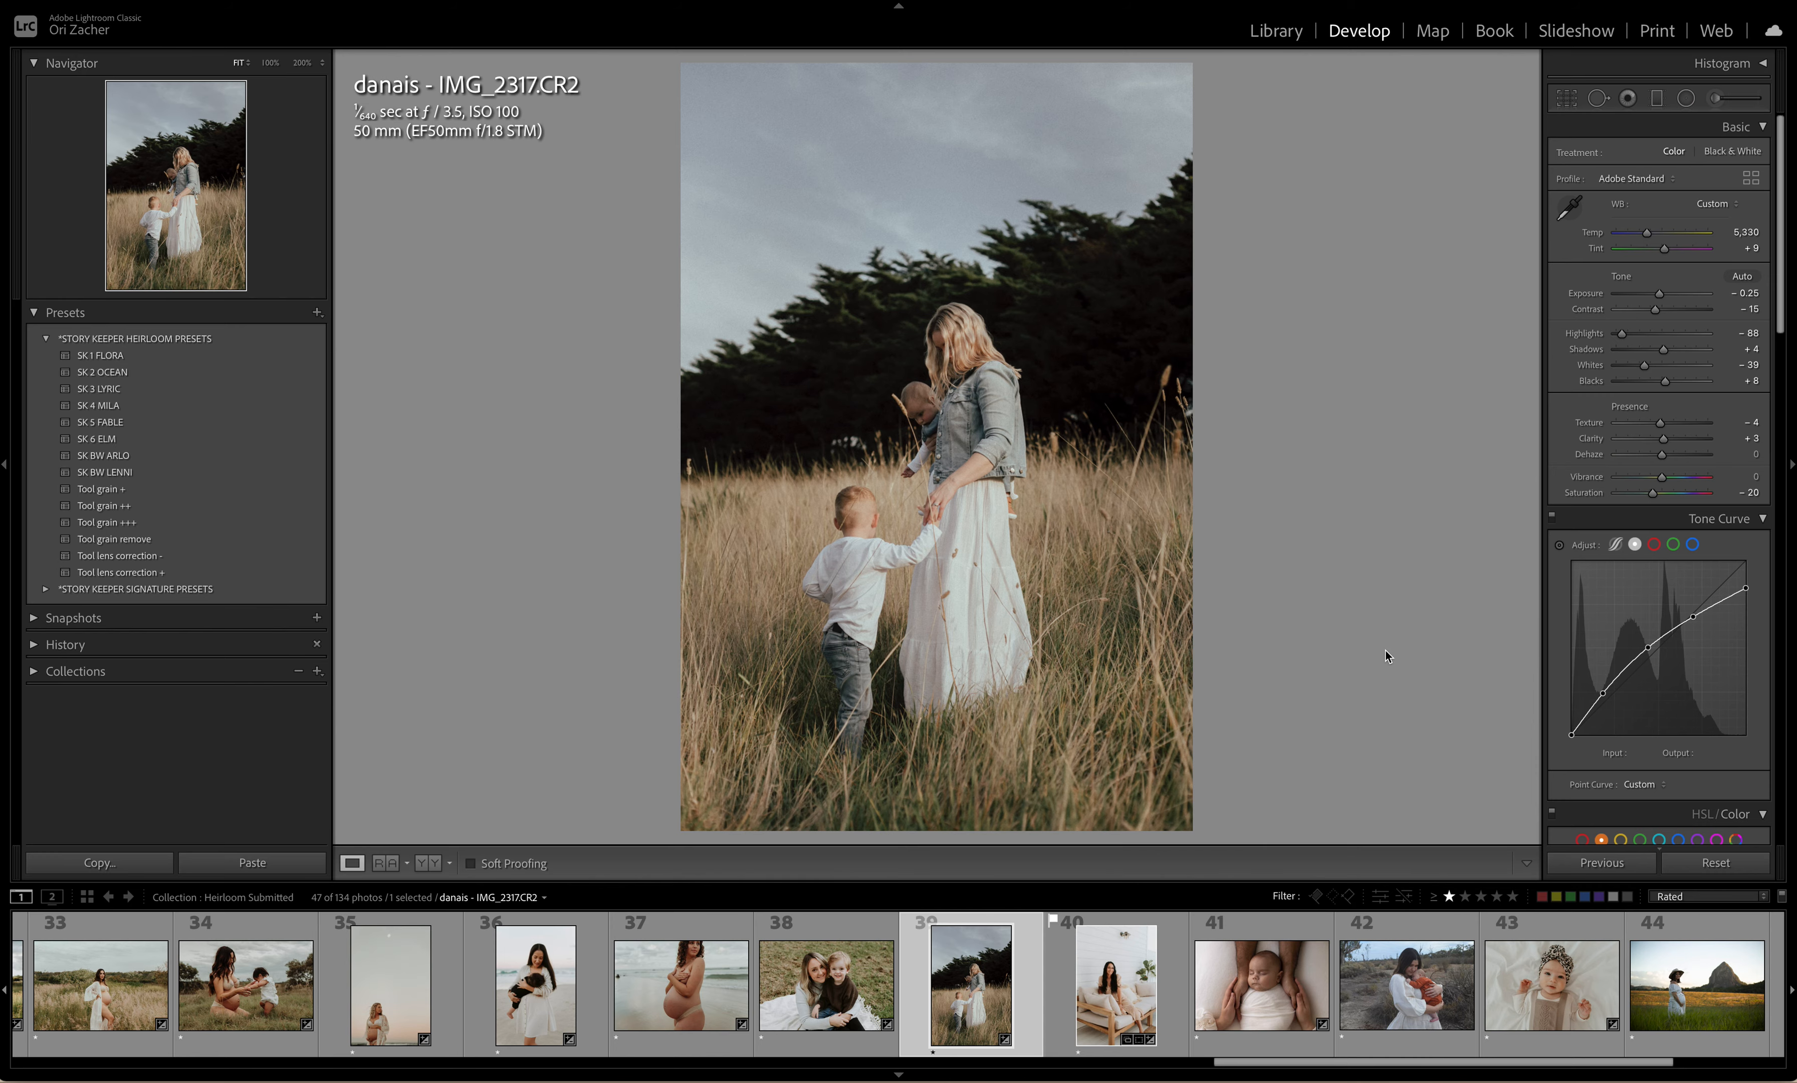
# Step: Reset all edits on DSC_1377, the woman on the outdoor sofa, and apply the SK 1 FLORA preset
pyautogui.press('Right')
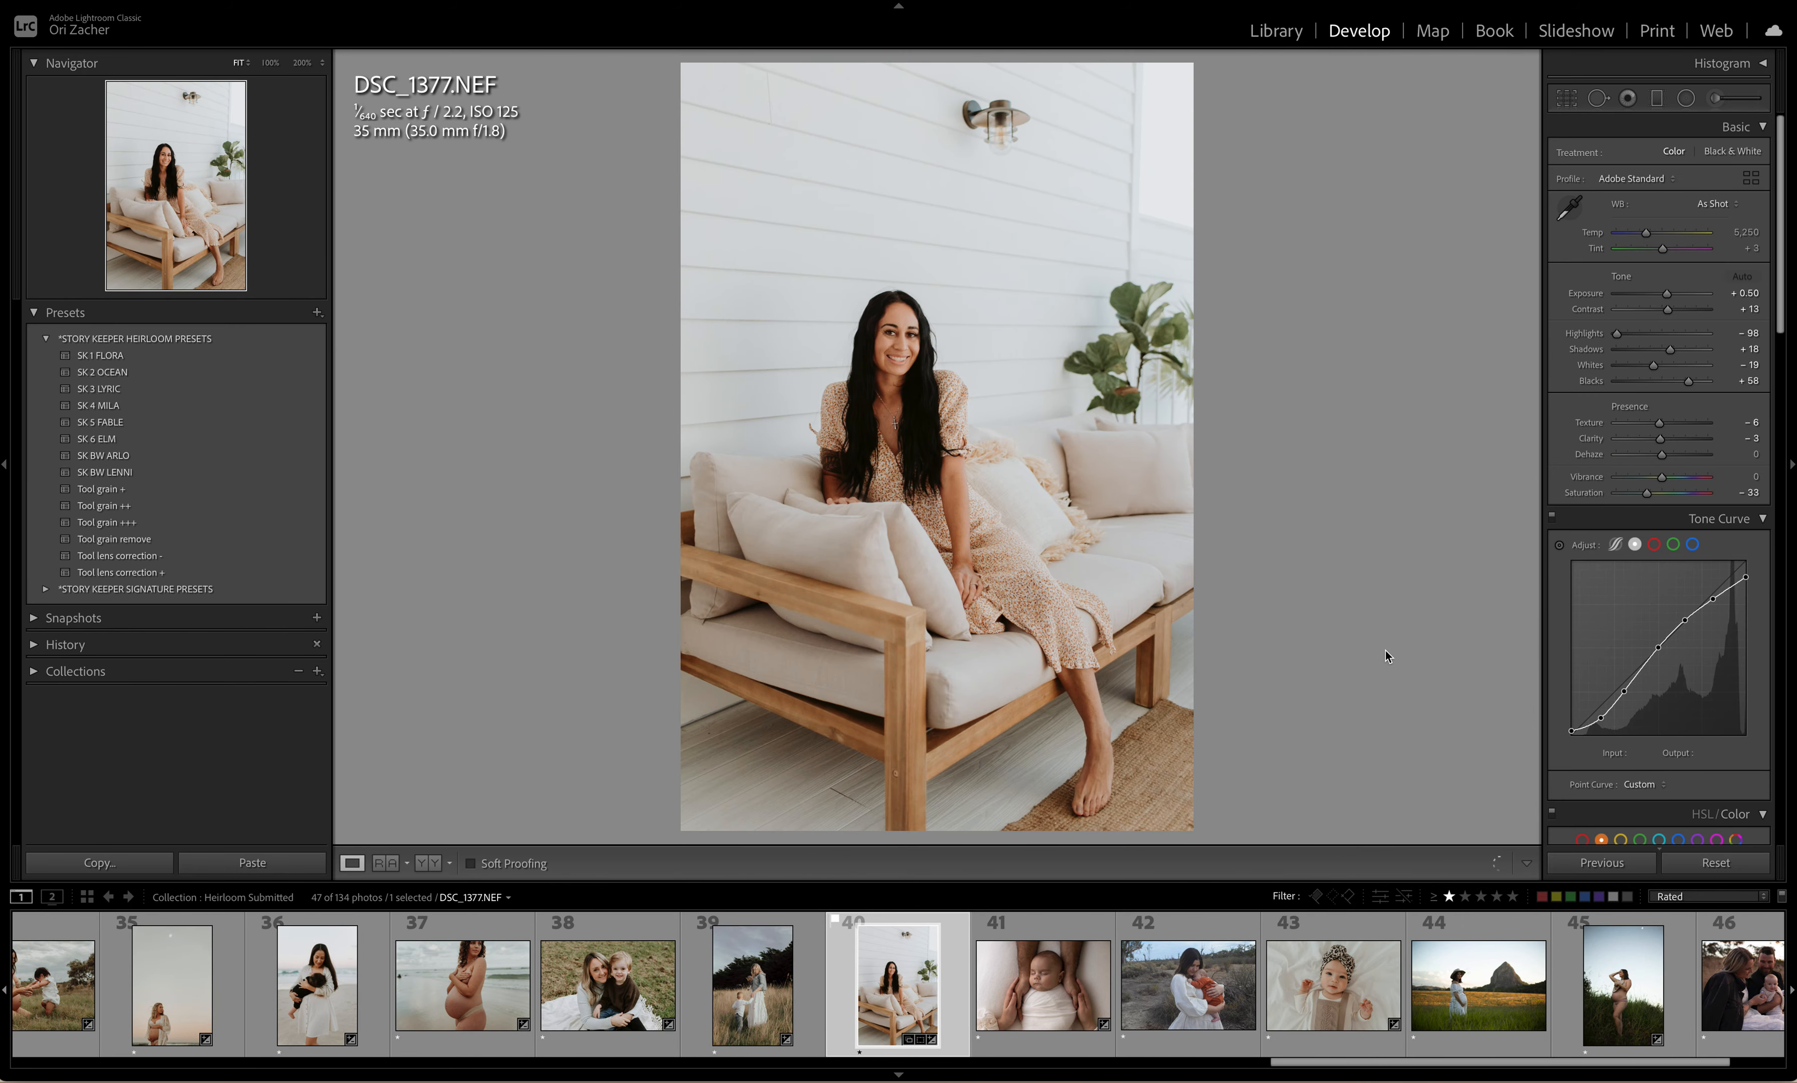
pyautogui.click(1717, 863)
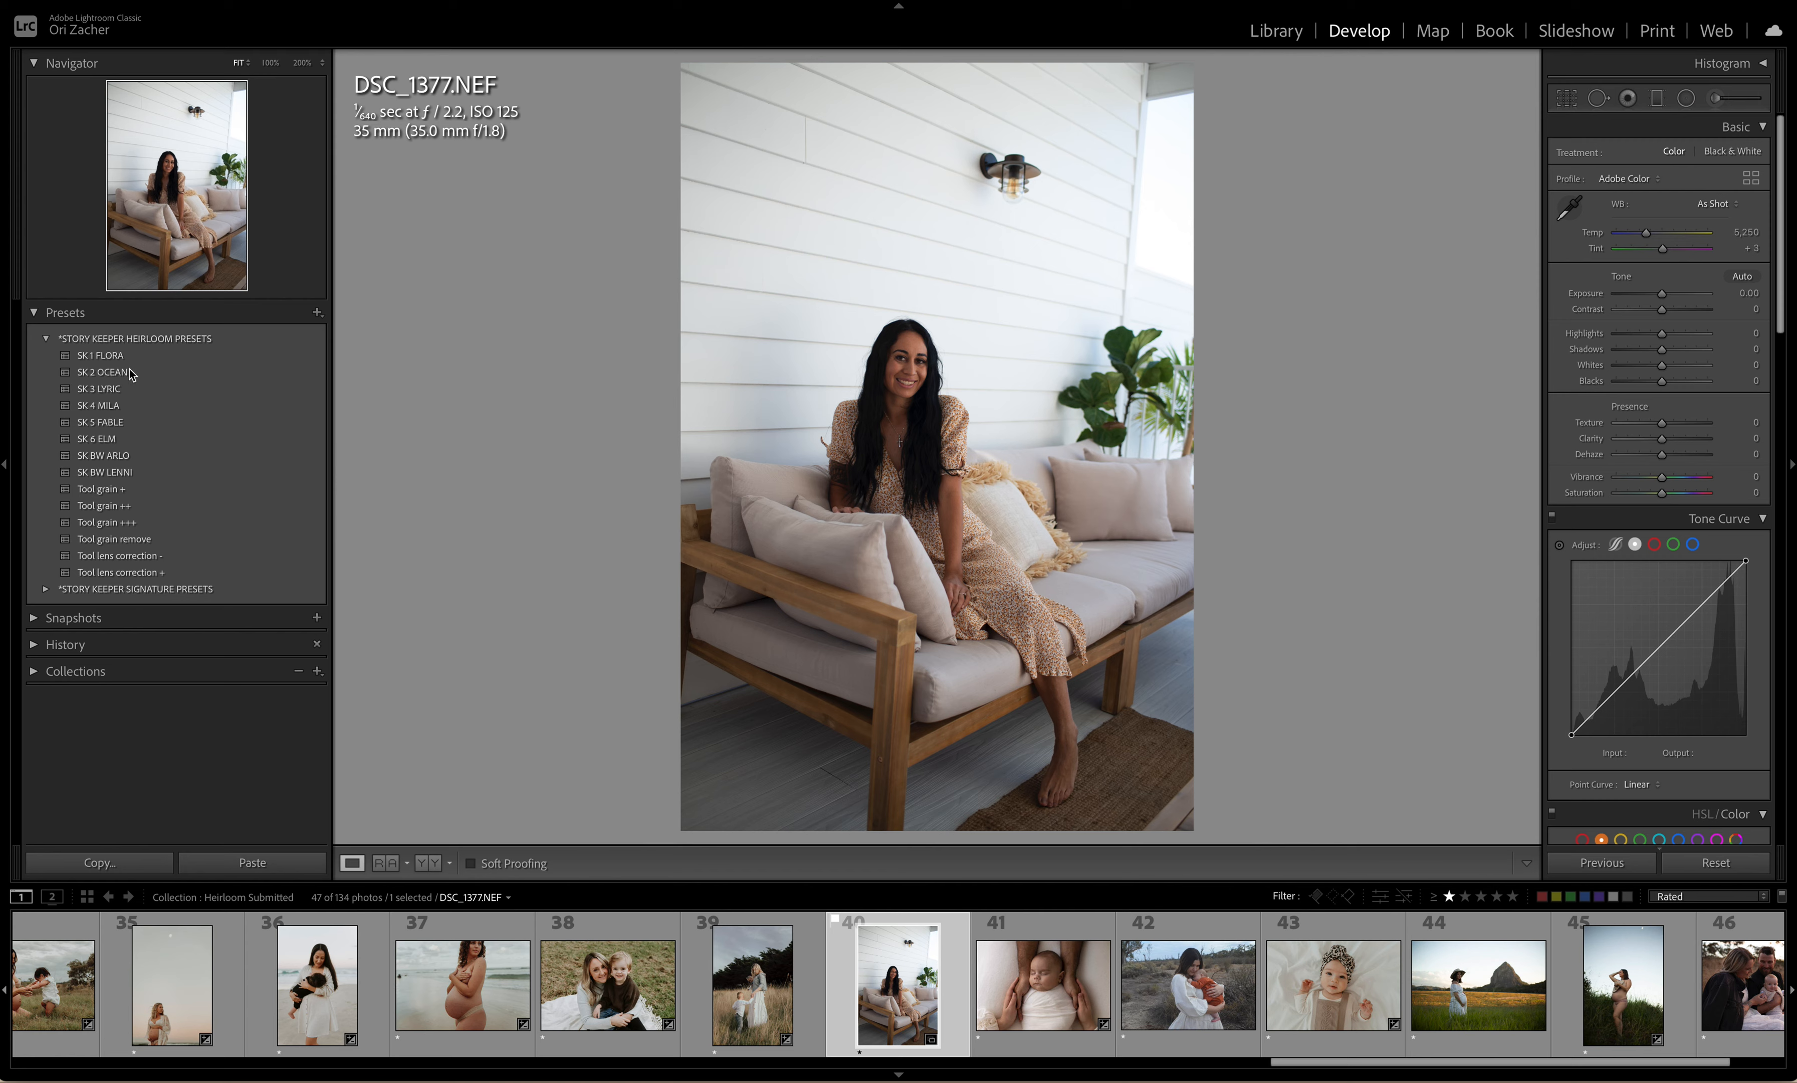
pyautogui.click(116, 357)
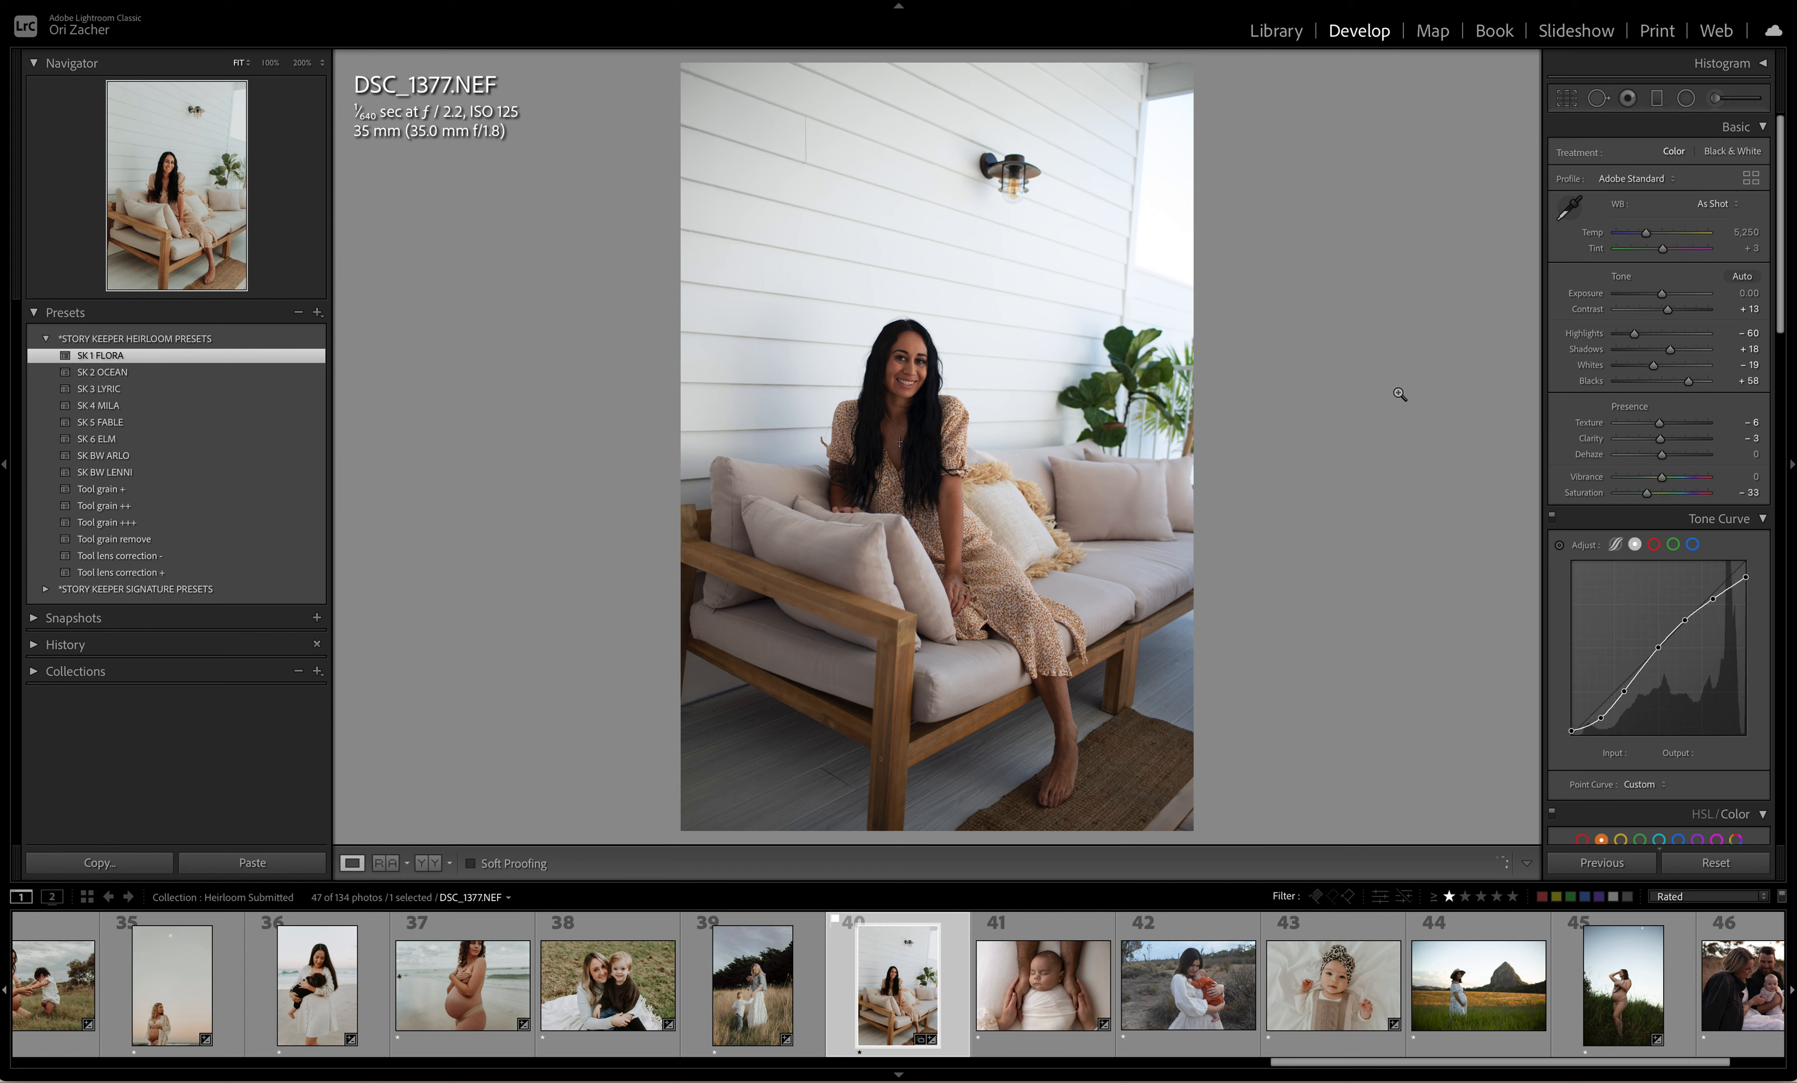
# Step: Straighten DSC_1377 with the crop tool at an angle of -2.33
pyautogui.click(1566, 98)
pyautogui.moveTo(1412, 305); pyautogui.dragTo(1379, 316)
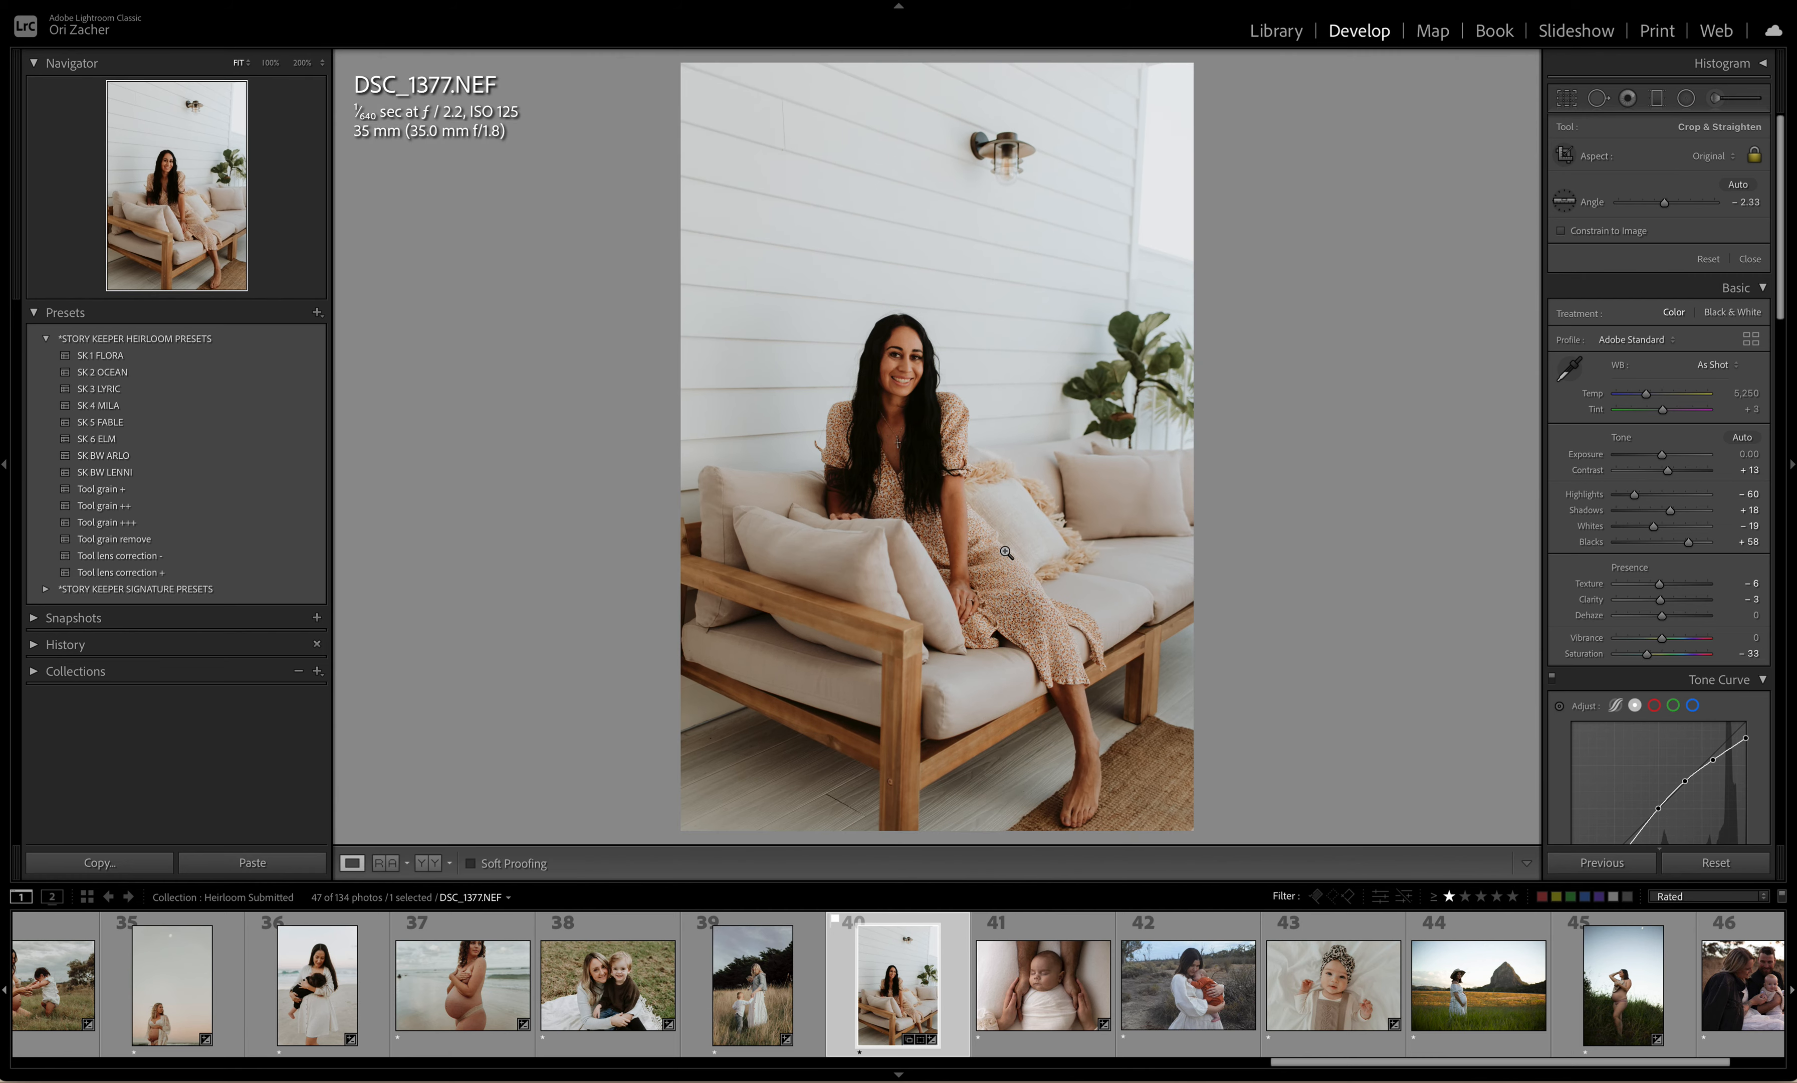
# Step: Set DSC_1377's exposure to +0.10 and highlights to -100, and brighten the woman with a radial filter at exposure 0.35
pyautogui.press('Return')
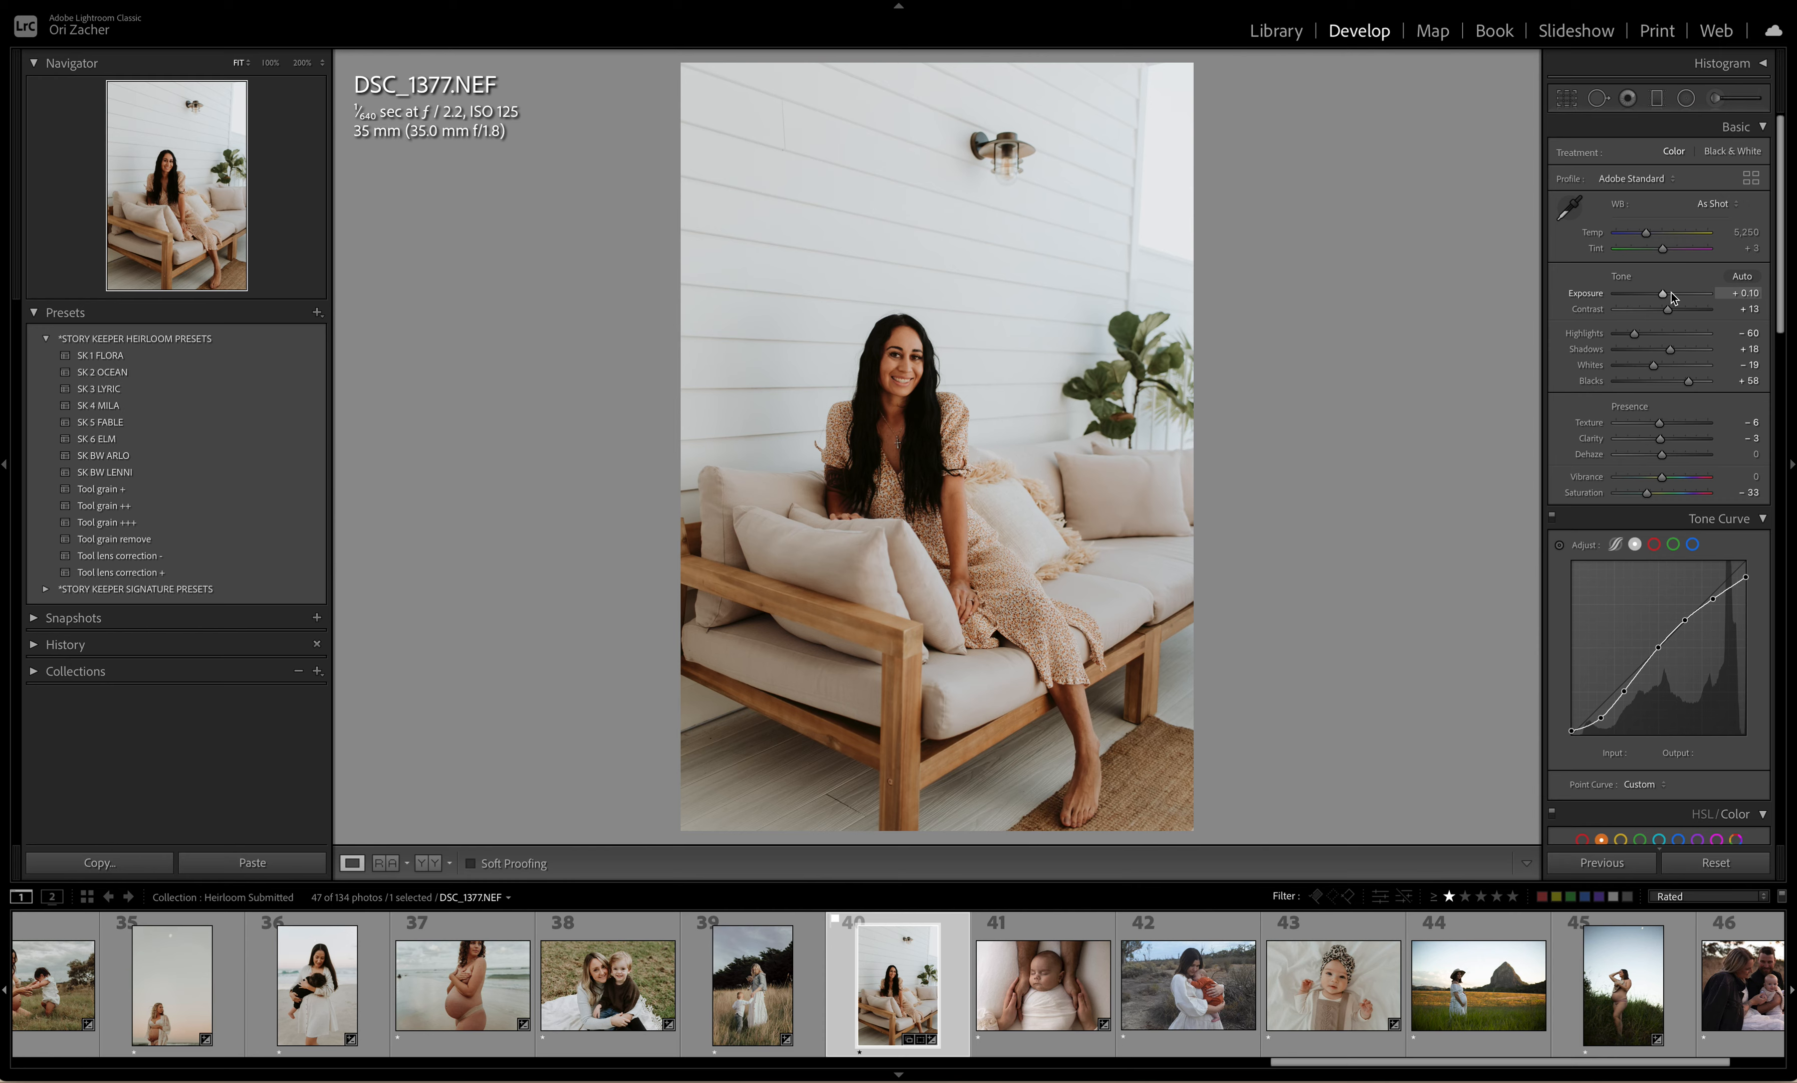
pyautogui.click(1686, 100)
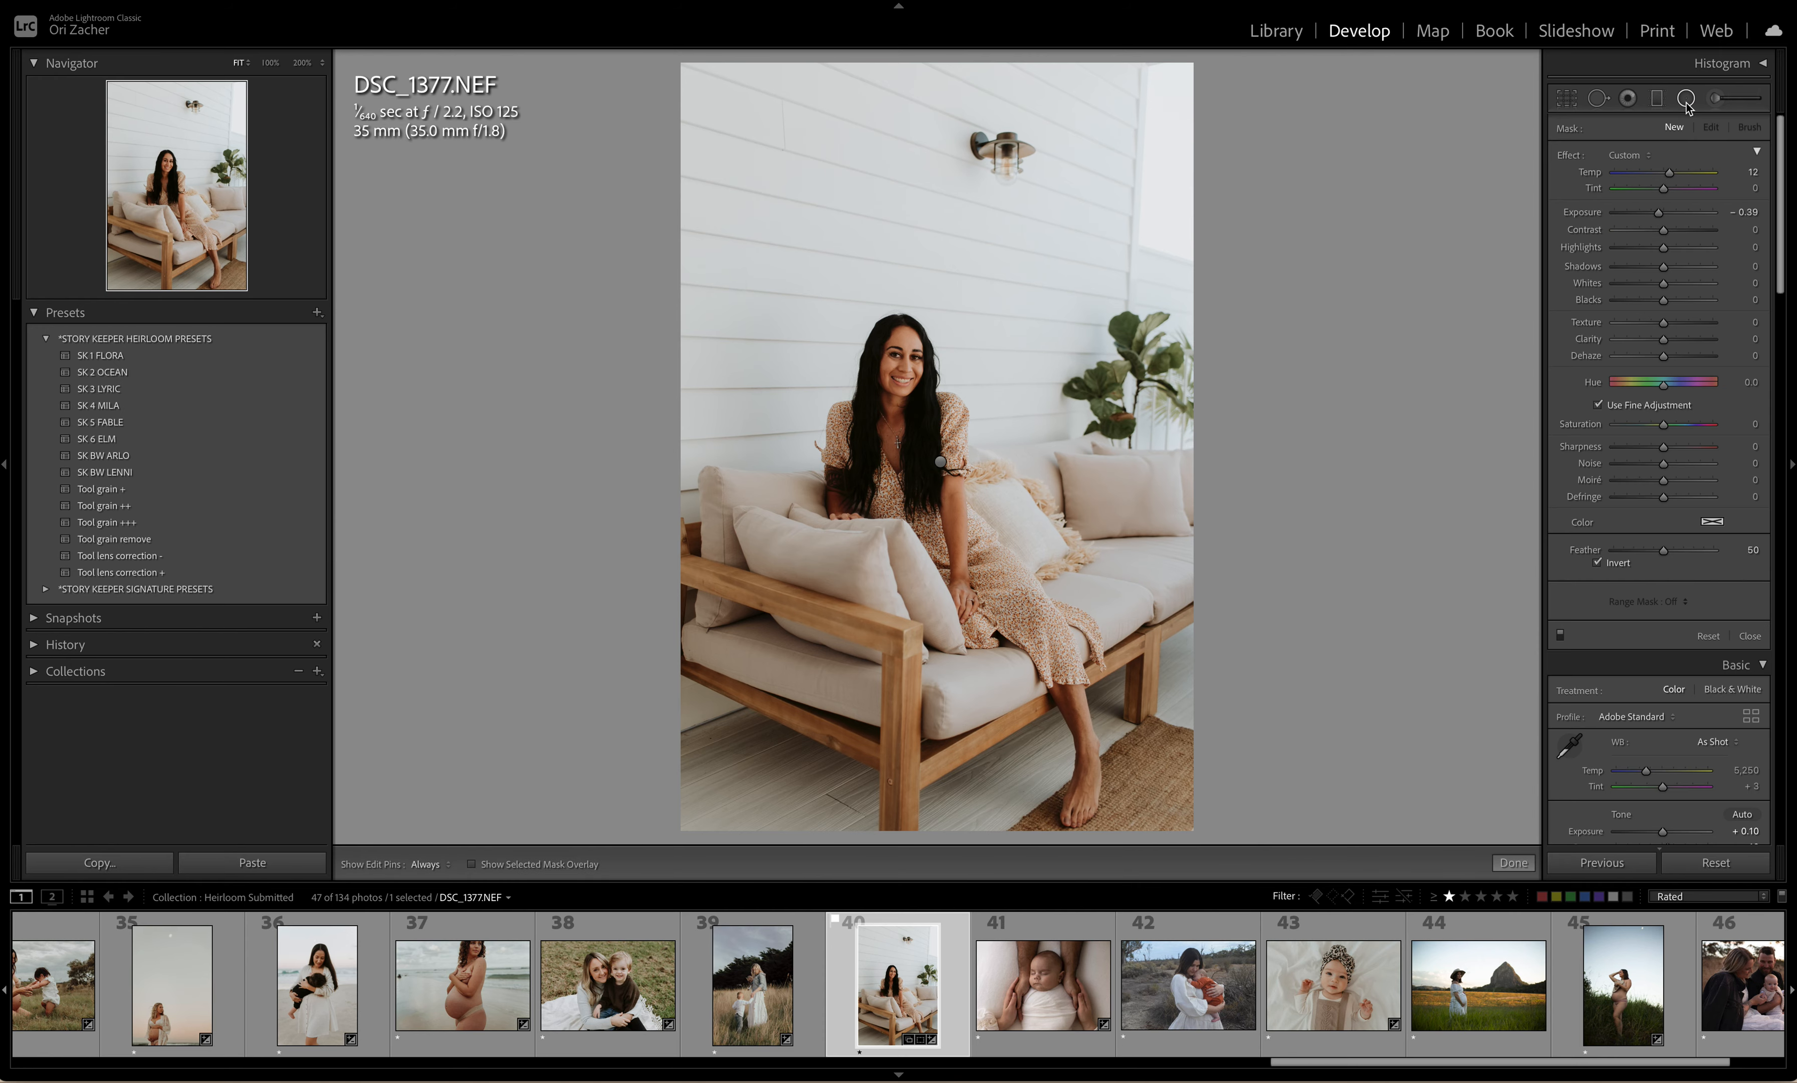
pyautogui.click(941, 461)
pyautogui.moveTo(940, 462); pyautogui.dragTo(913, 436)
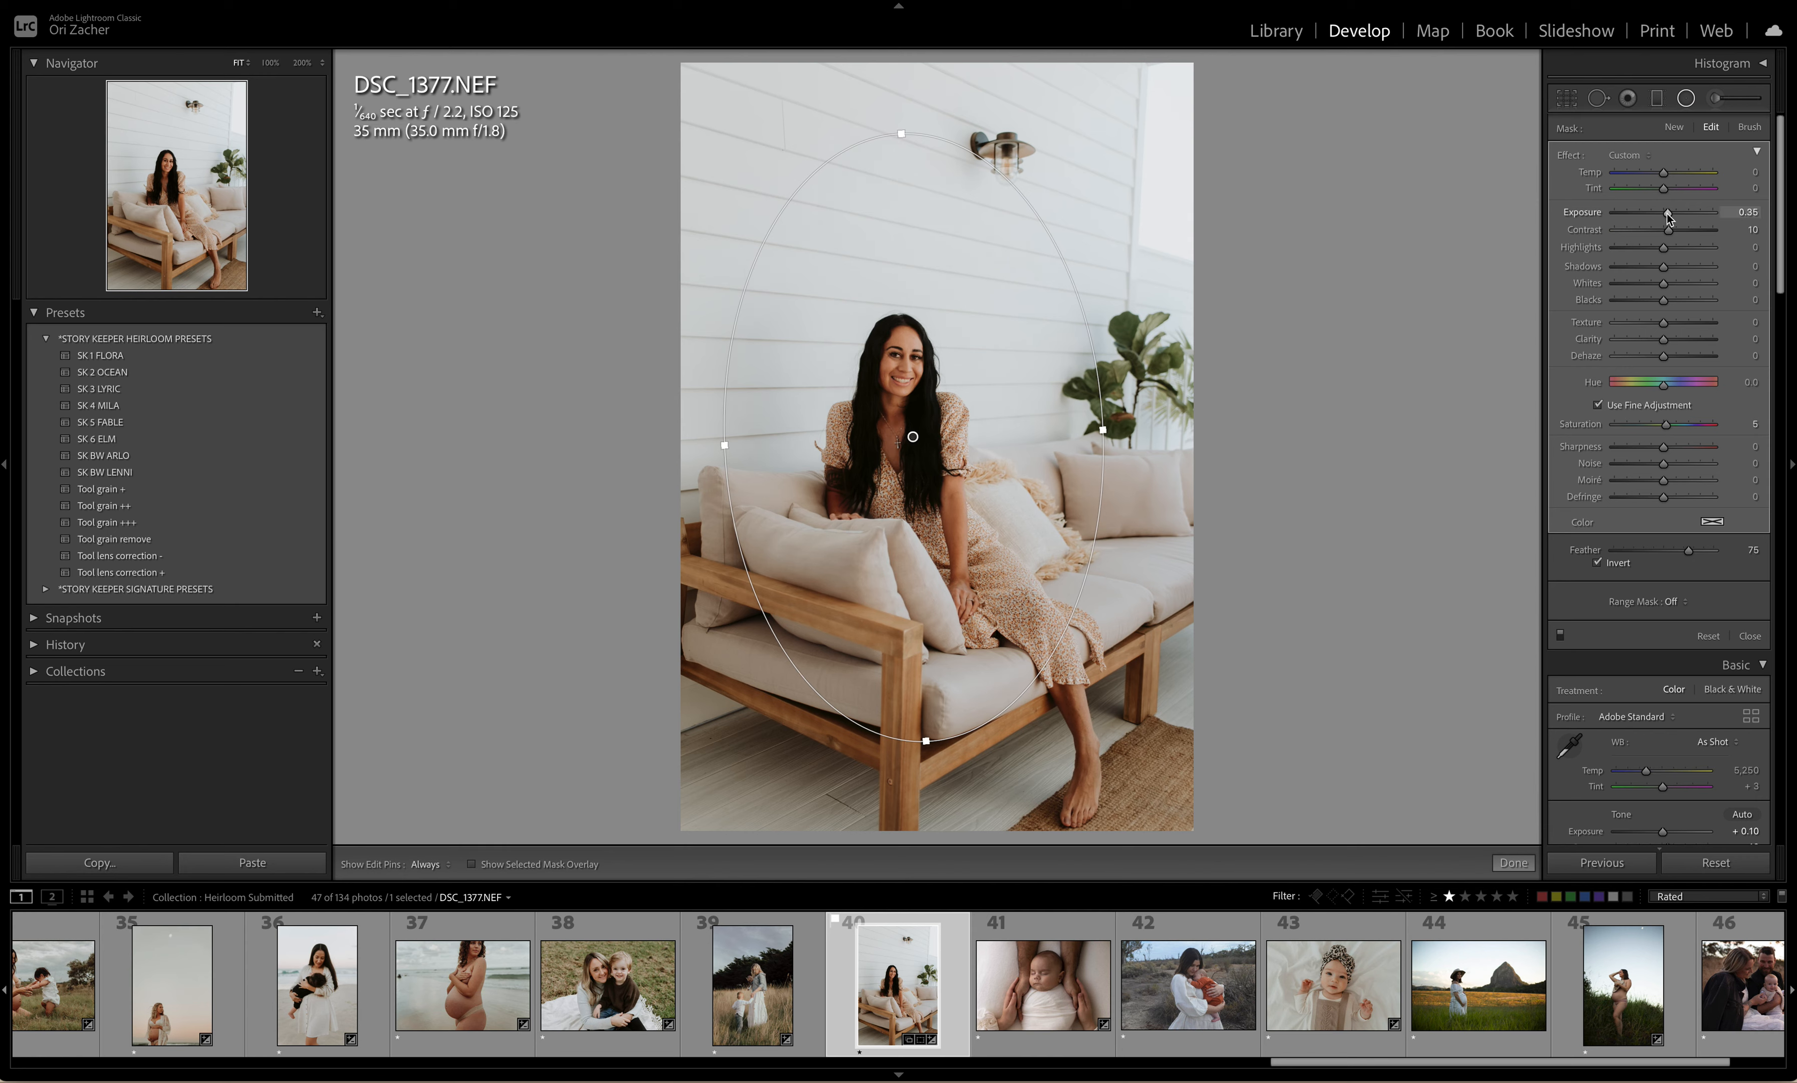
pyautogui.press('Return')
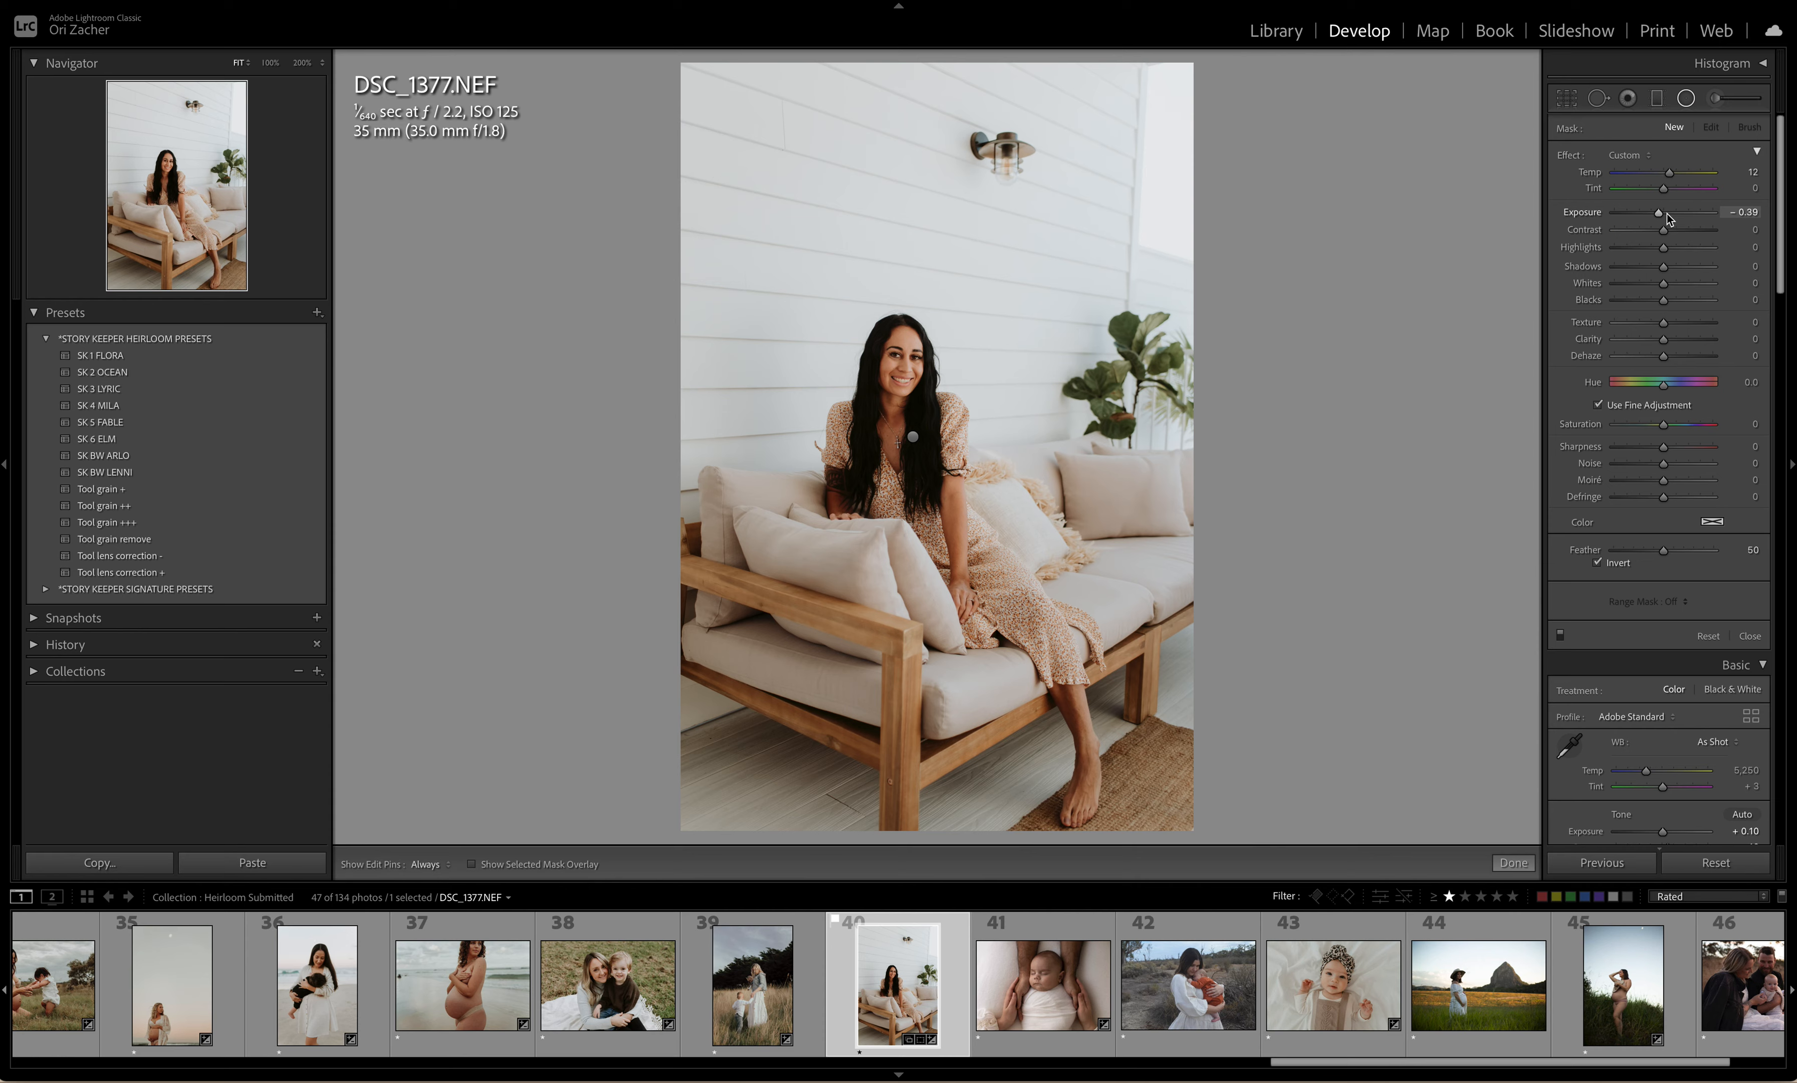
pyautogui.press('Return')
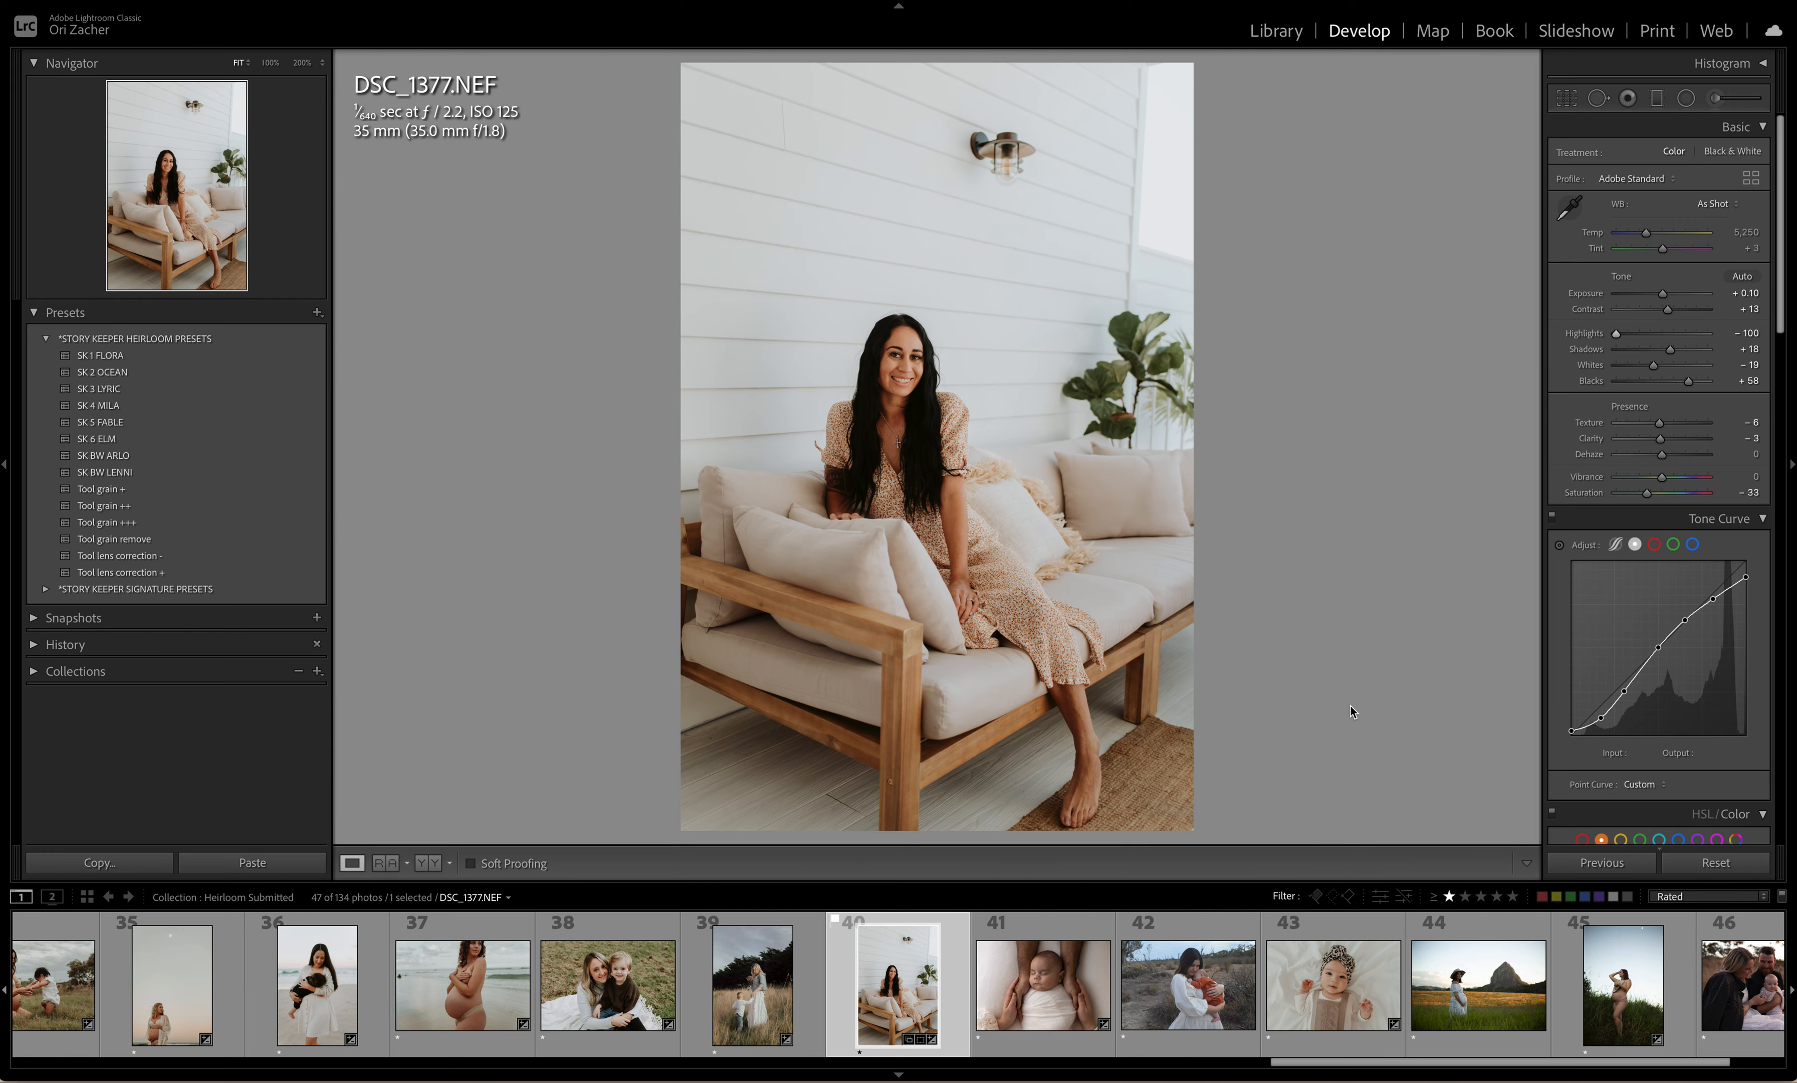
# Step: Open 0I8A8213, the swaddled newborn, apply SK 1 FLORA with exposure +0.10, and compare it with the original
pyautogui.press('Right')
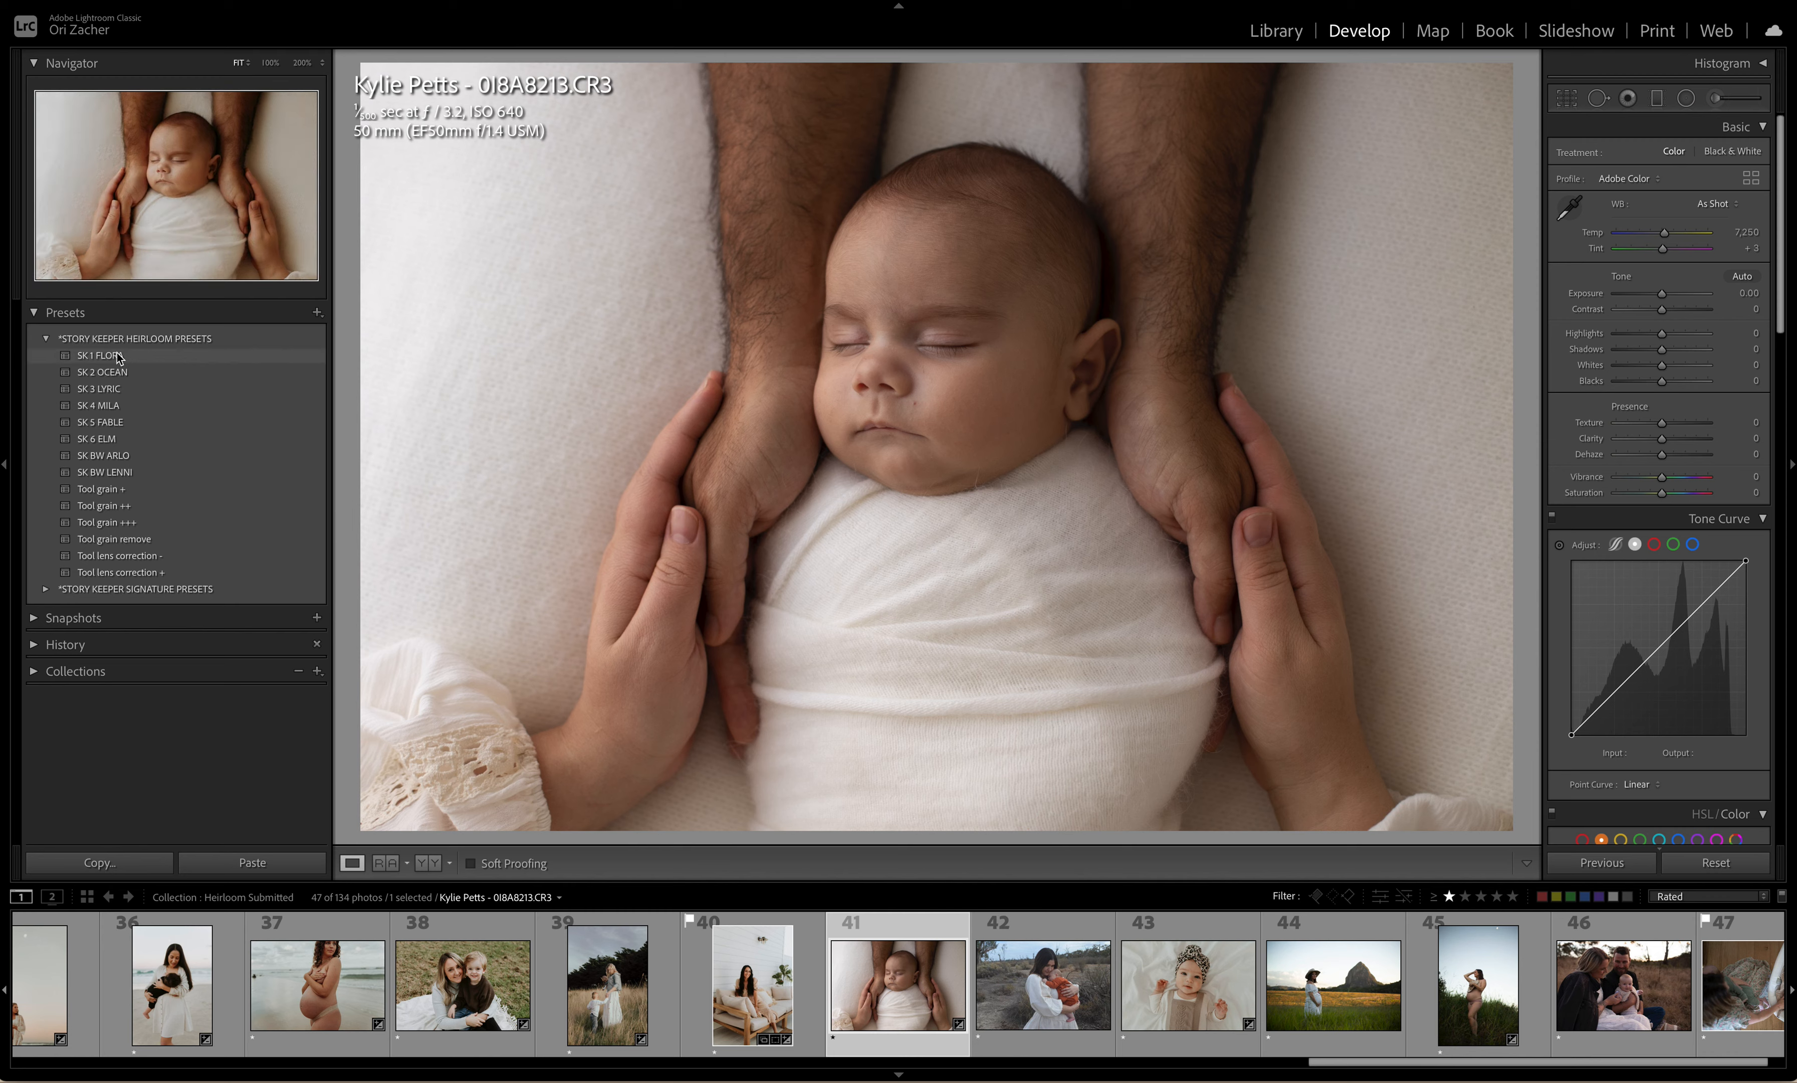
pyautogui.click(132, 356)
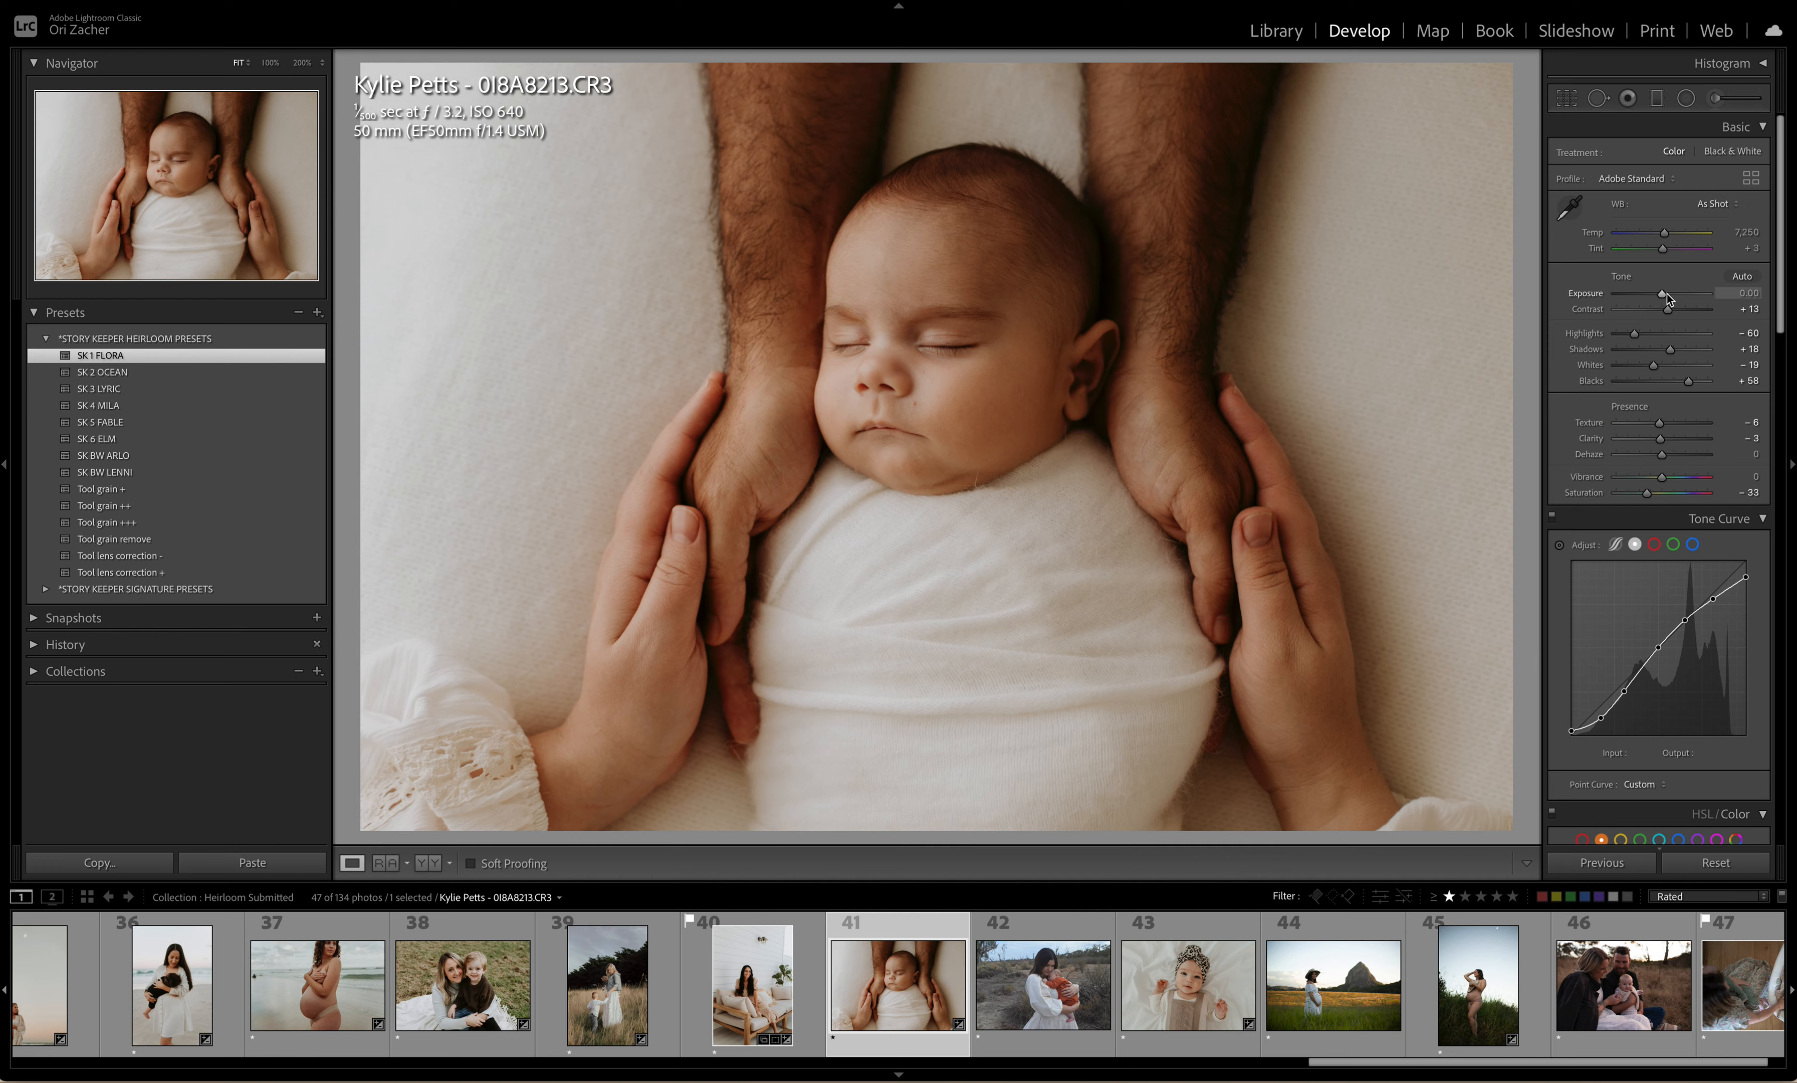
pyautogui.press('Up')
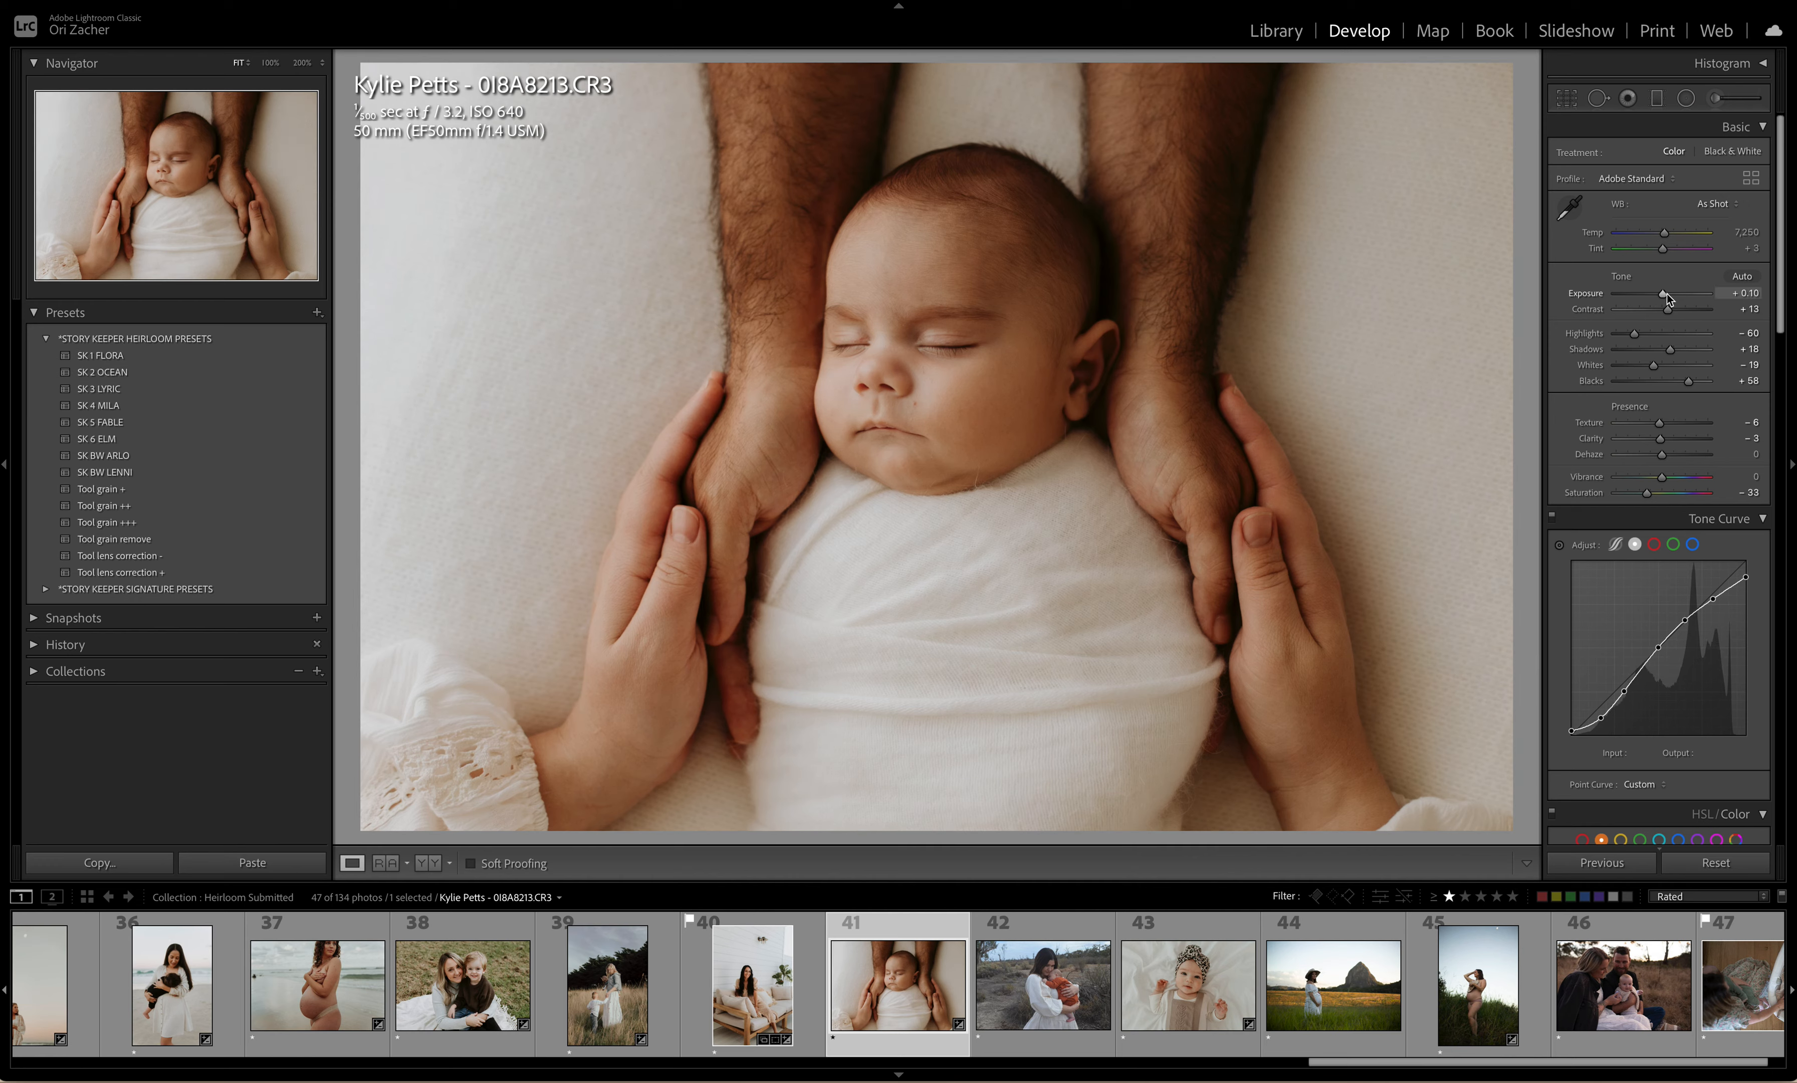
pyautogui.press('\\')
pyautogui.press('\\')
pyautogui.scroll(-5, 1643, 573)
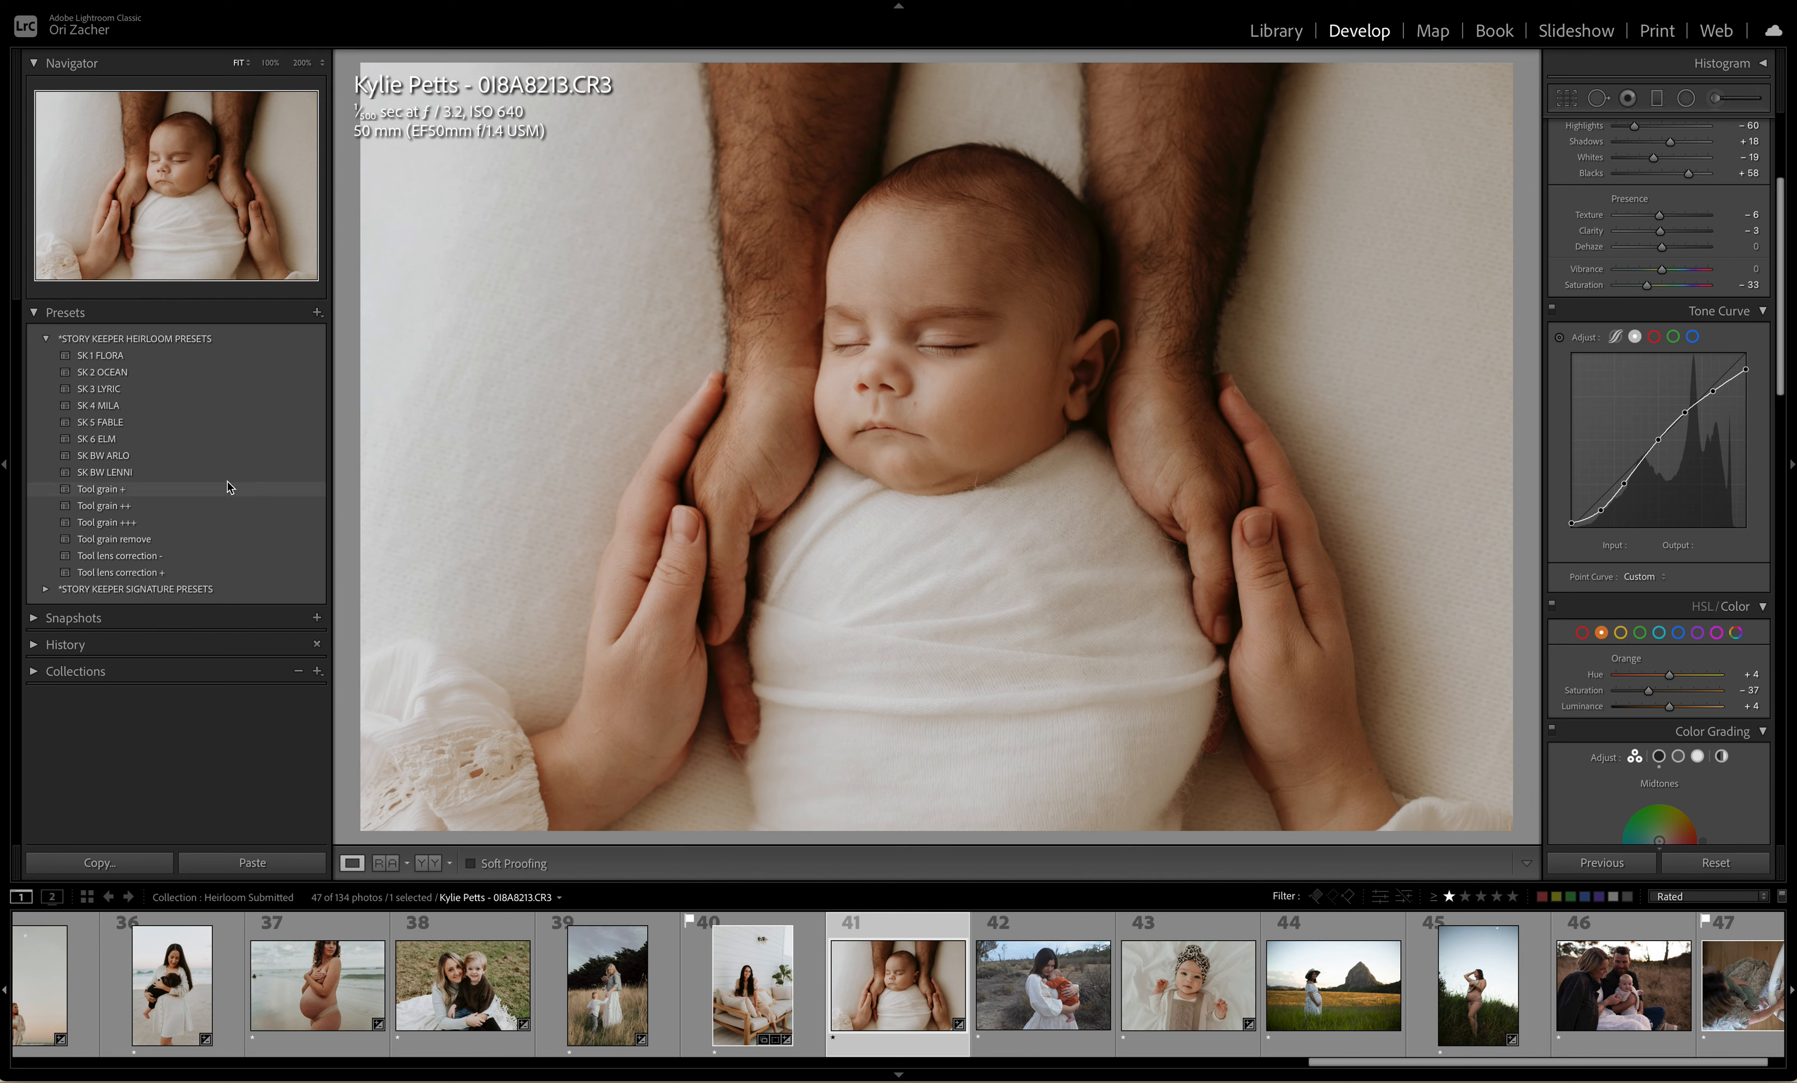
# Step: Try SK BW ARLO on the newborn photo, switch to SK BW LENNI, and set the exposure to +0.20
pyautogui.click(126, 457)
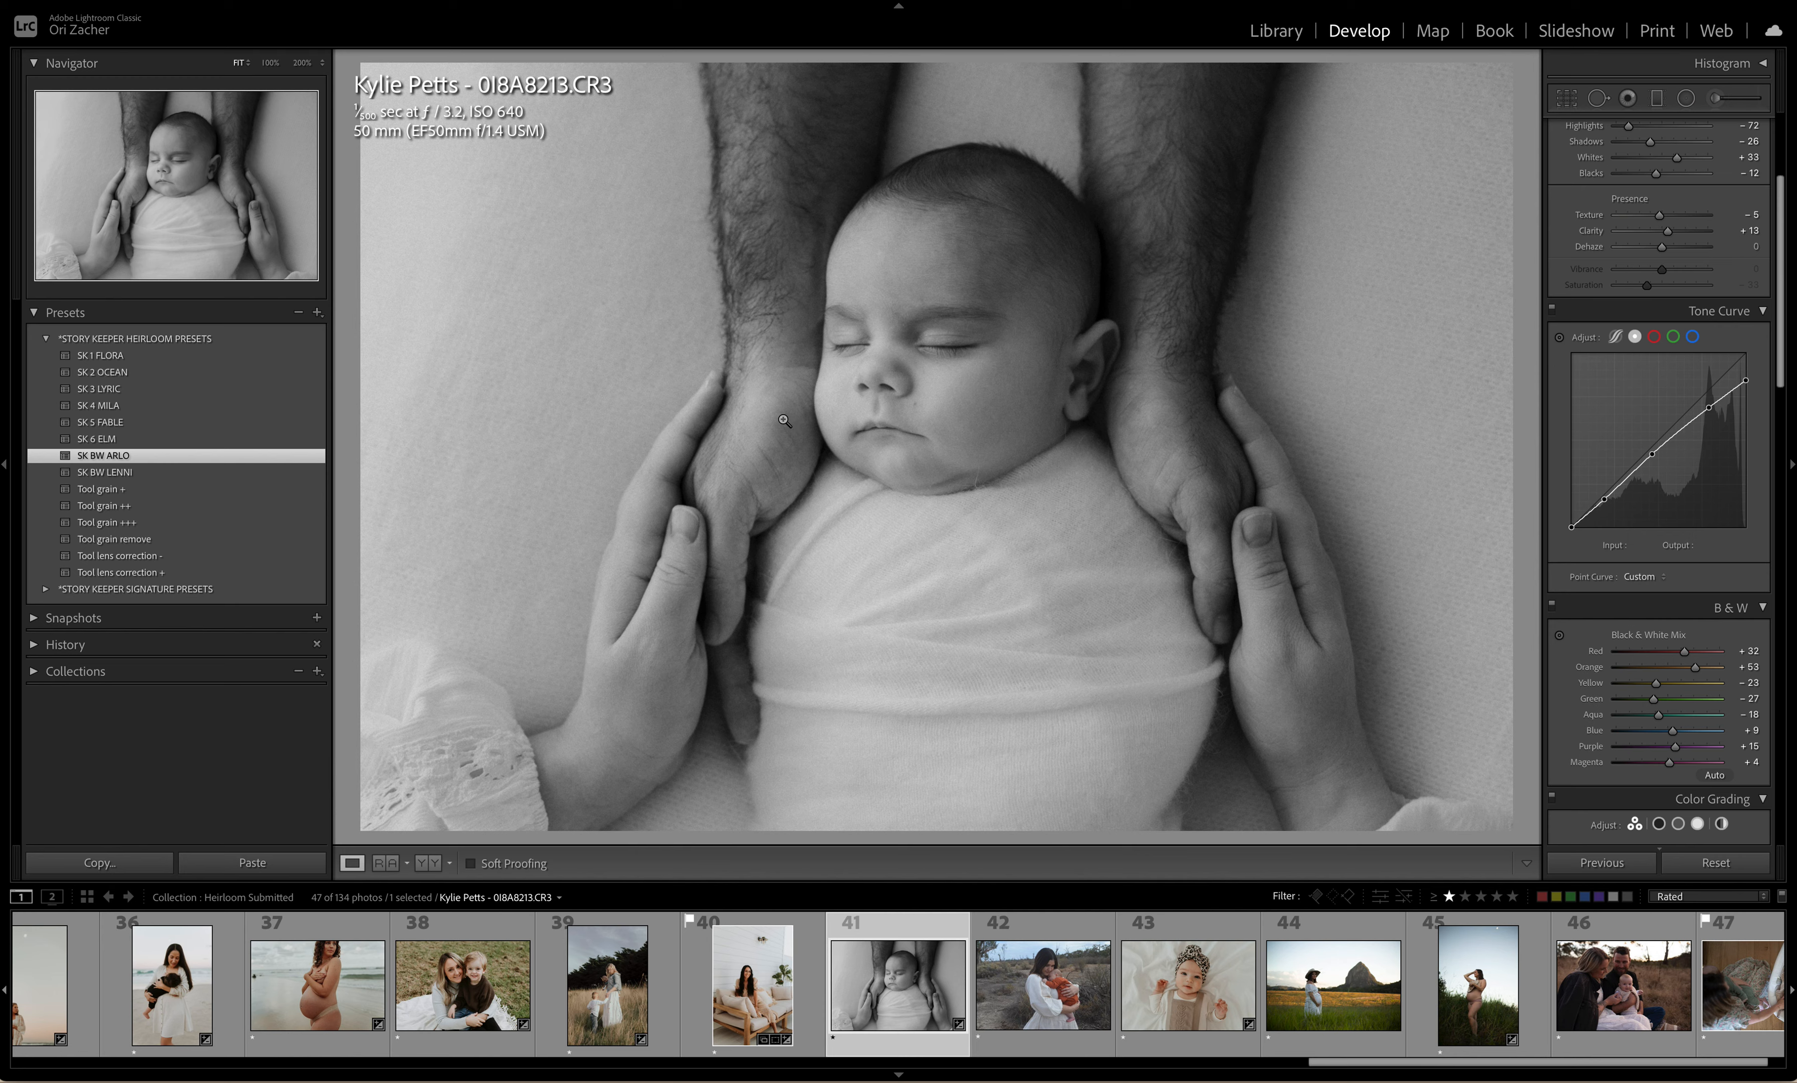
pyautogui.click(149, 473)
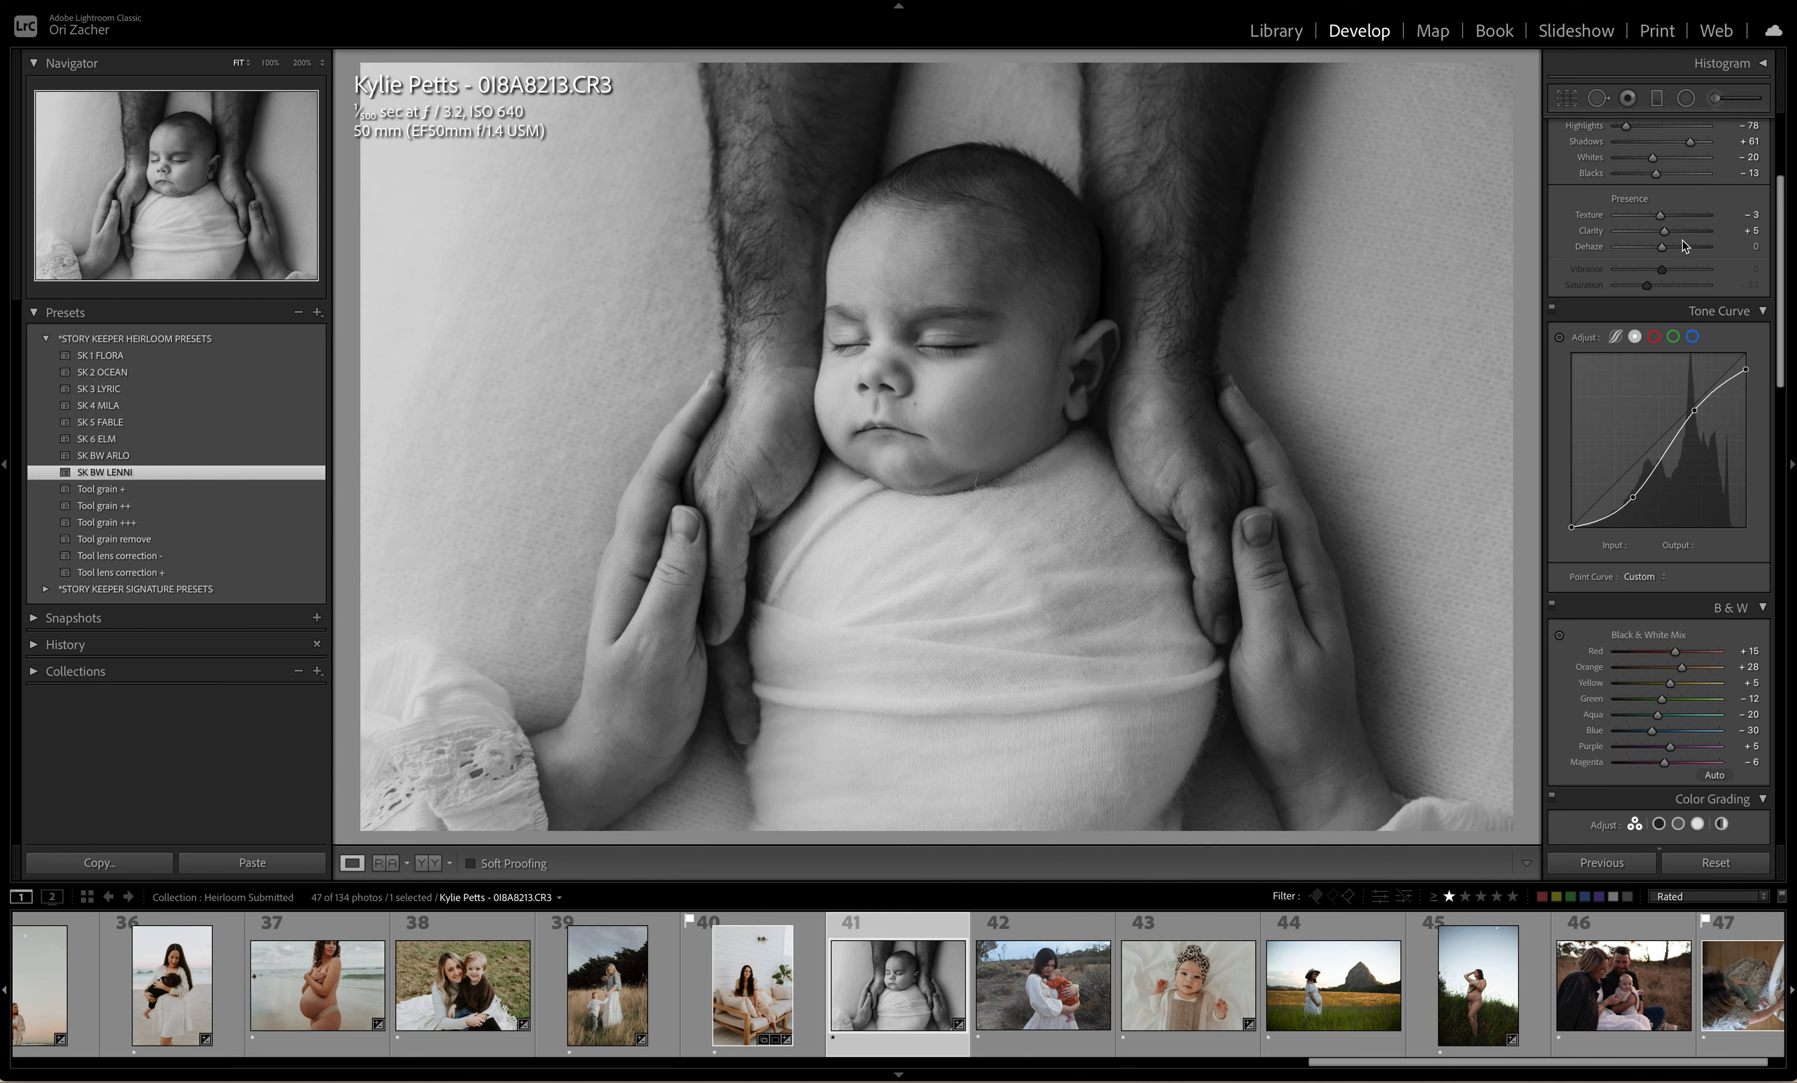
pyautogui.scroll(5, 1687, 248)
pyautogui.moveTo(1664, 295); pyautogui.dragTo(1666, 295)
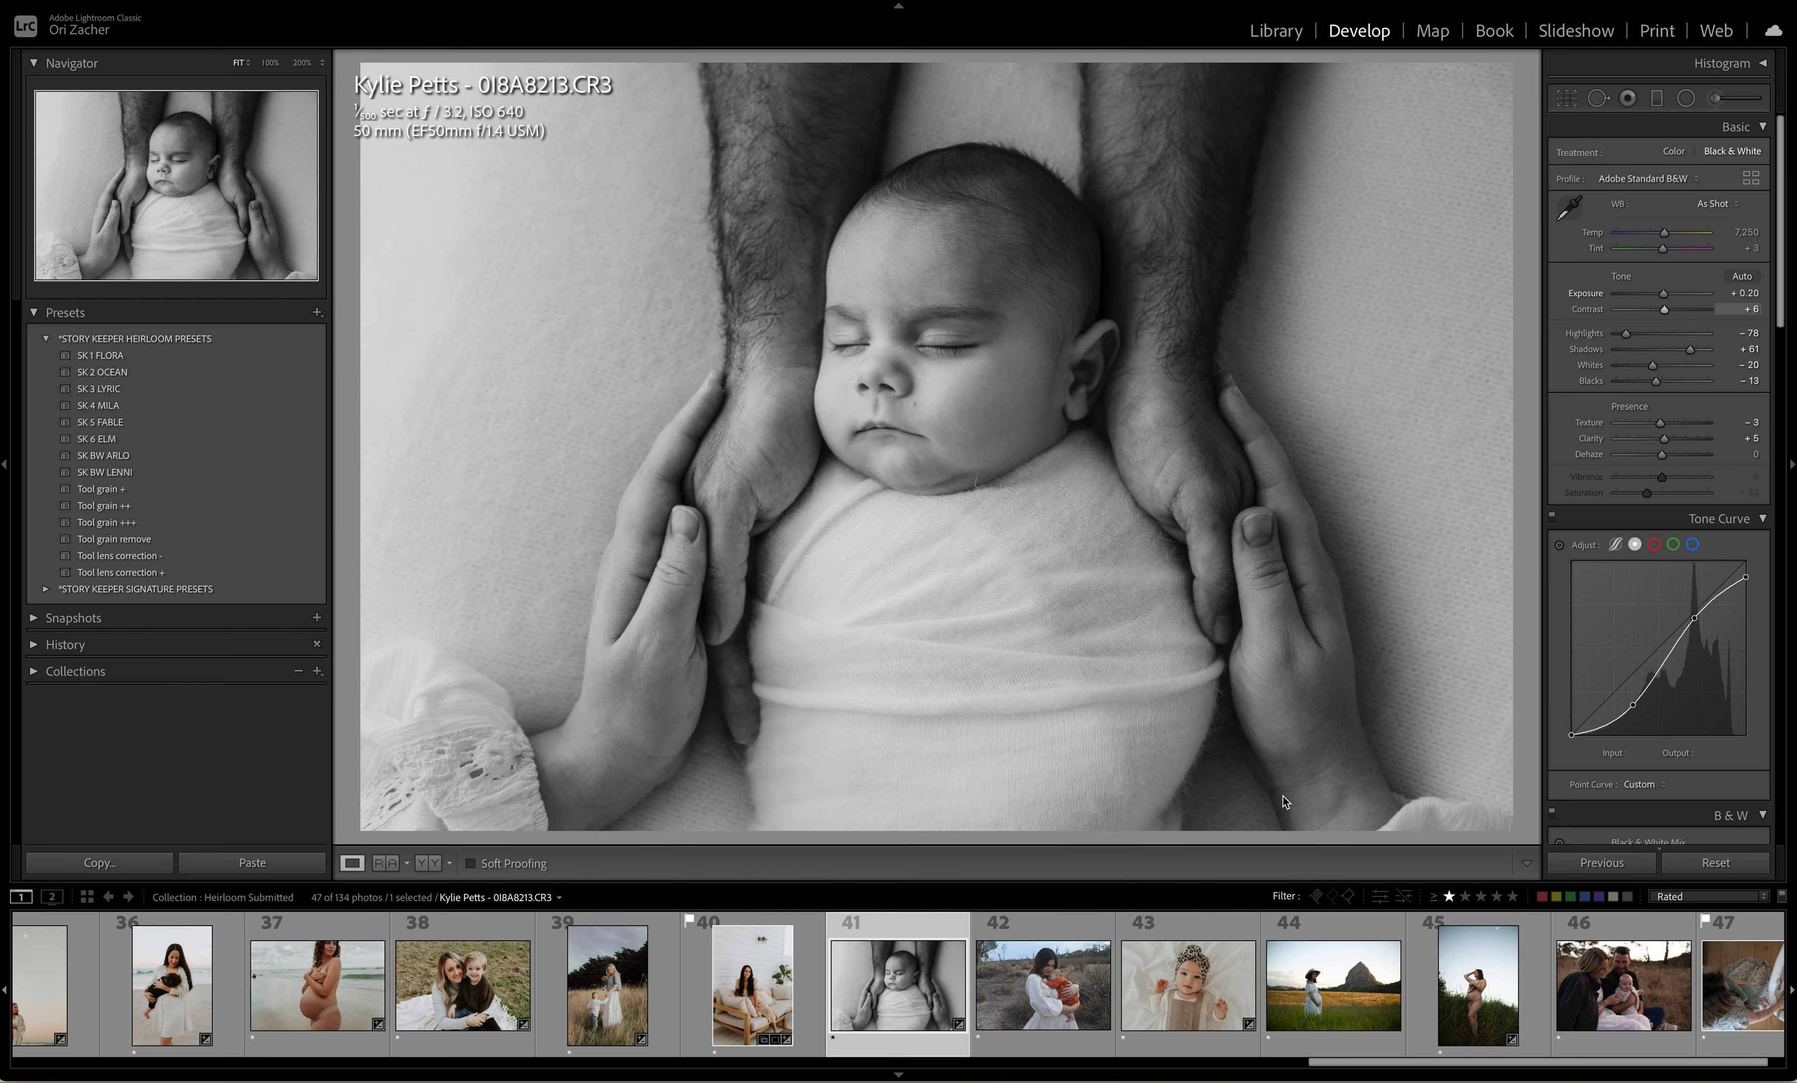
# Step: Open the photo of the mother cuddling the baby in orange and apply SK 1 FLORA with exposure +0.25
pyautogui.scroll(-1, 1067, 992)
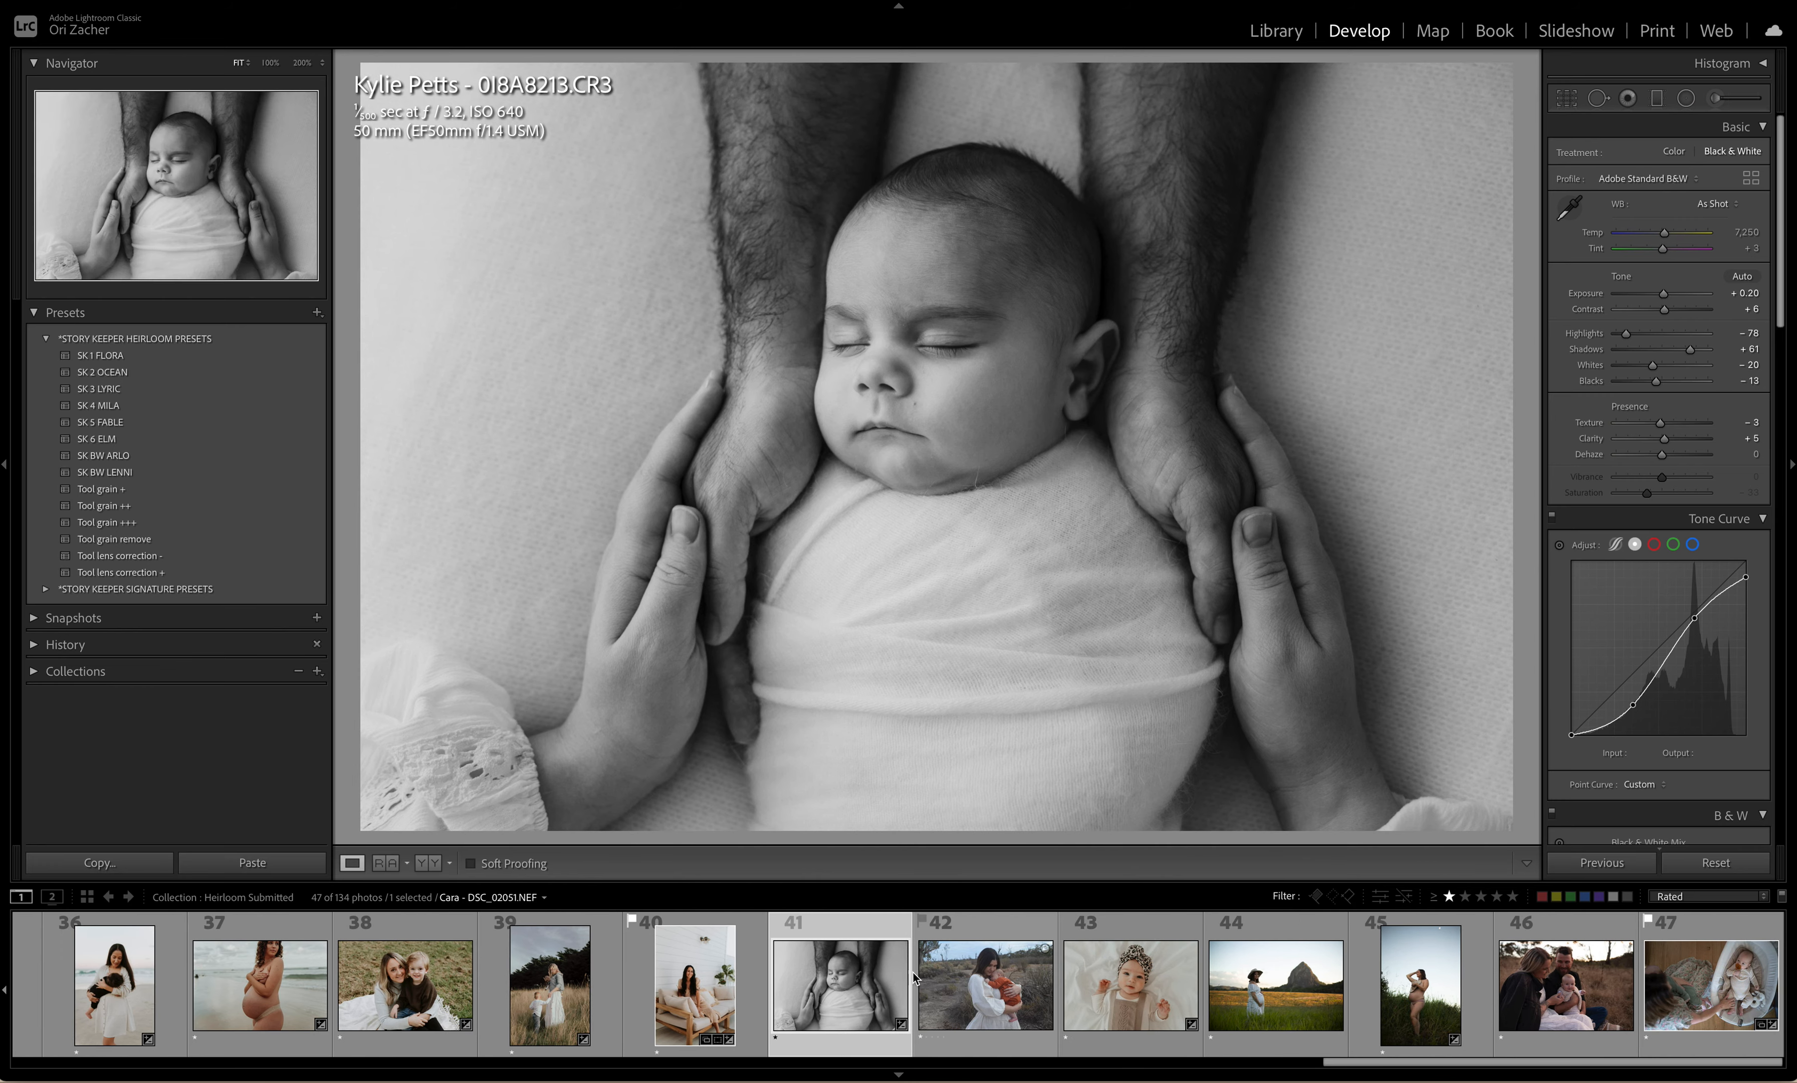
pyautogui.click(985, 991)
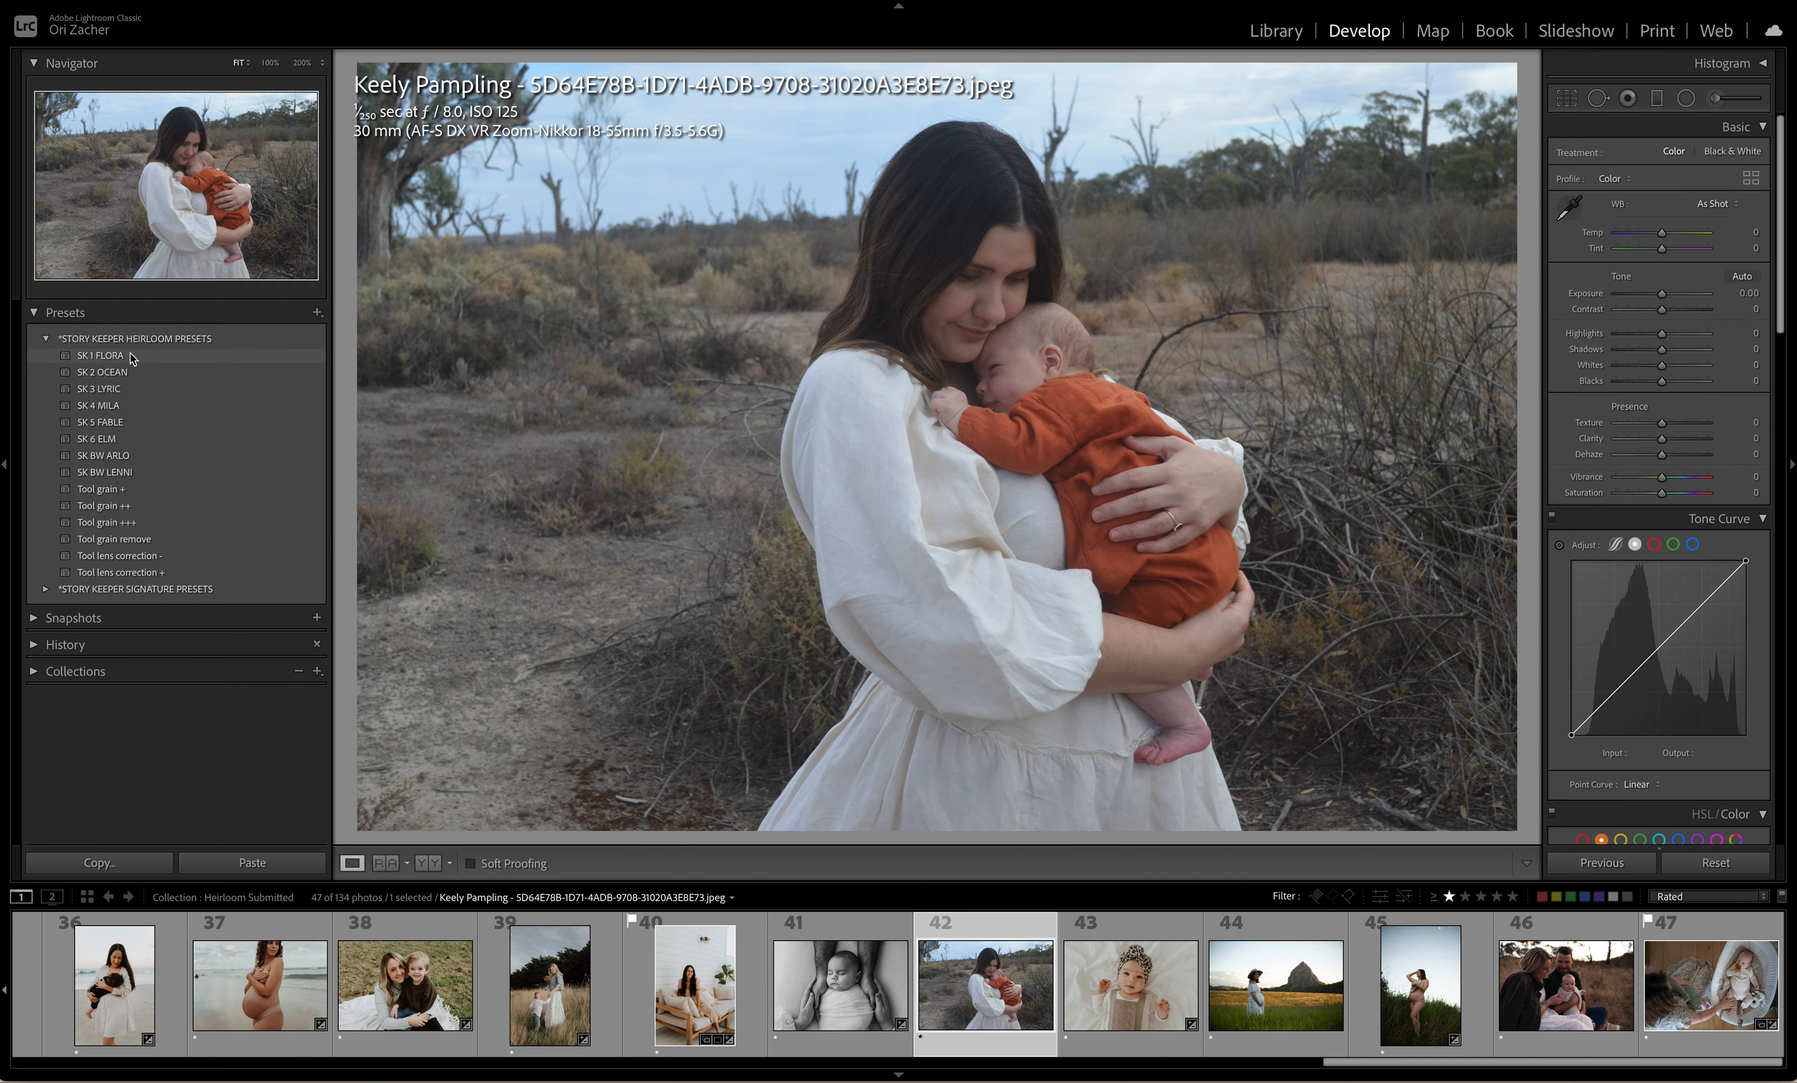
pyautogui.moveTo(135, 358)
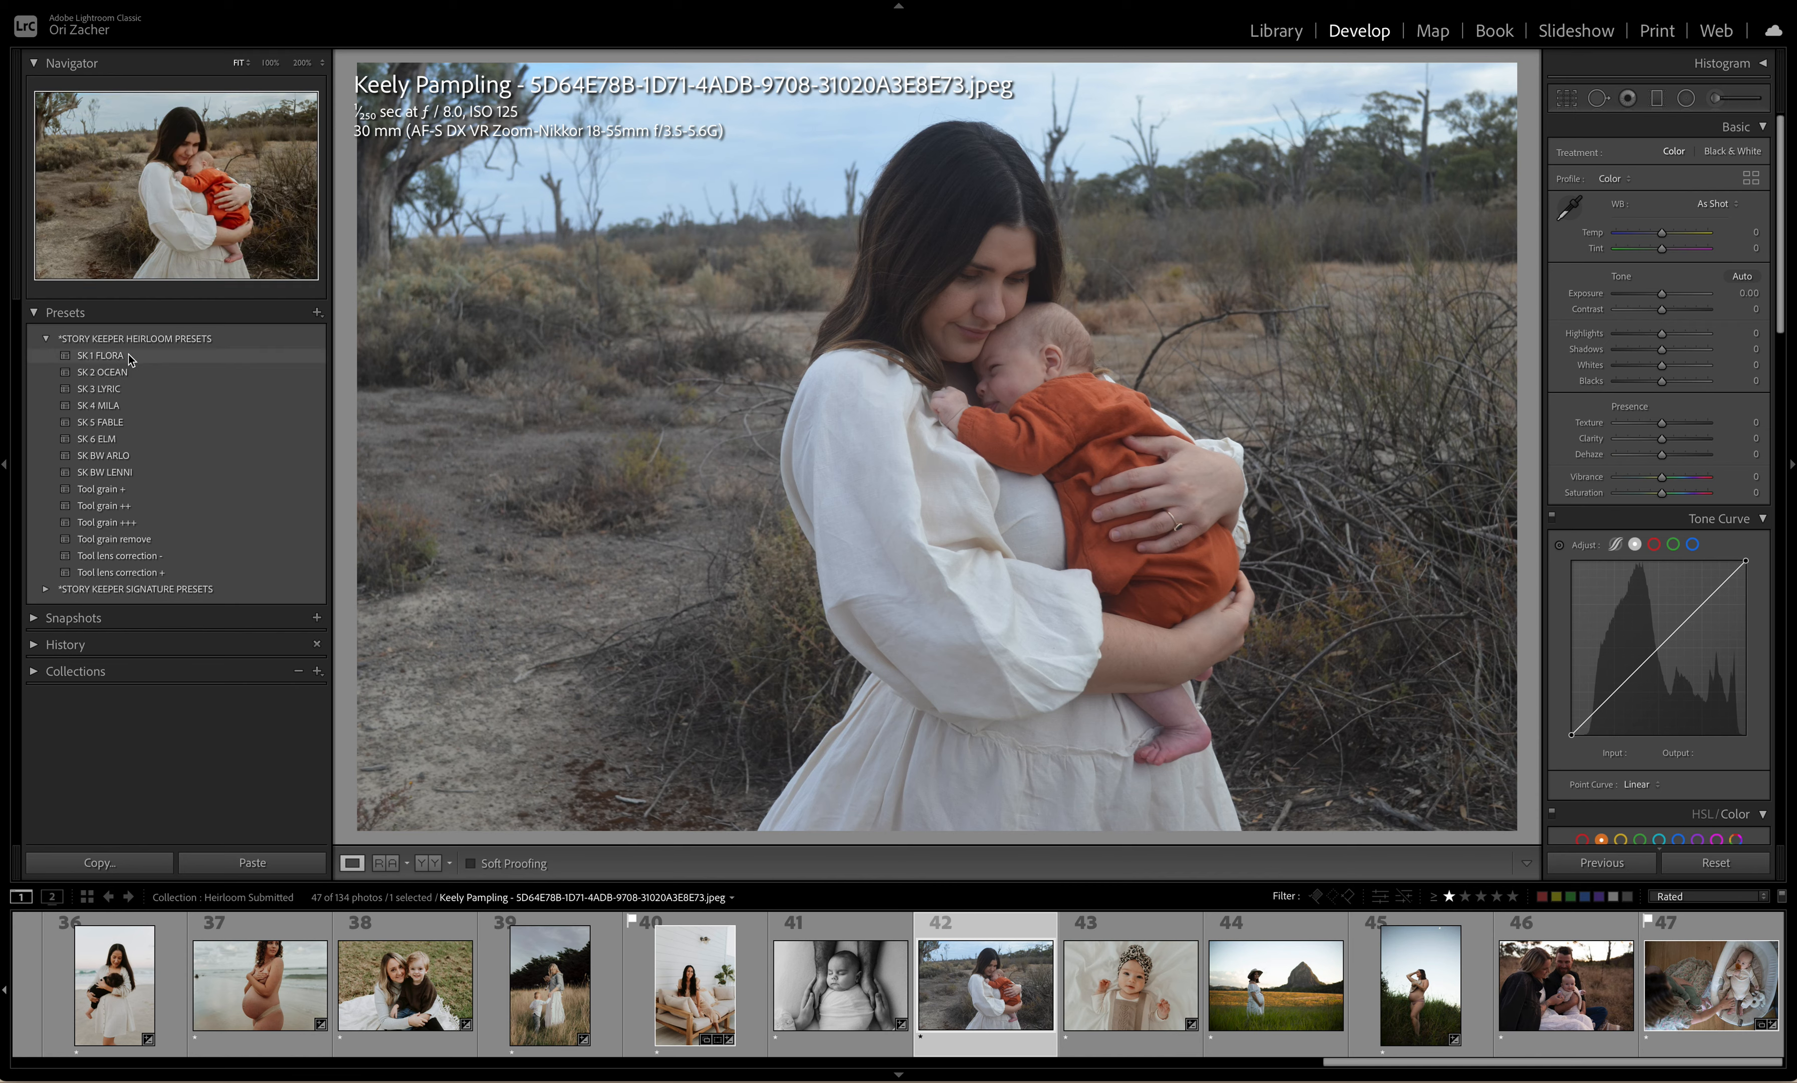
pyautogui.click(162, 358)
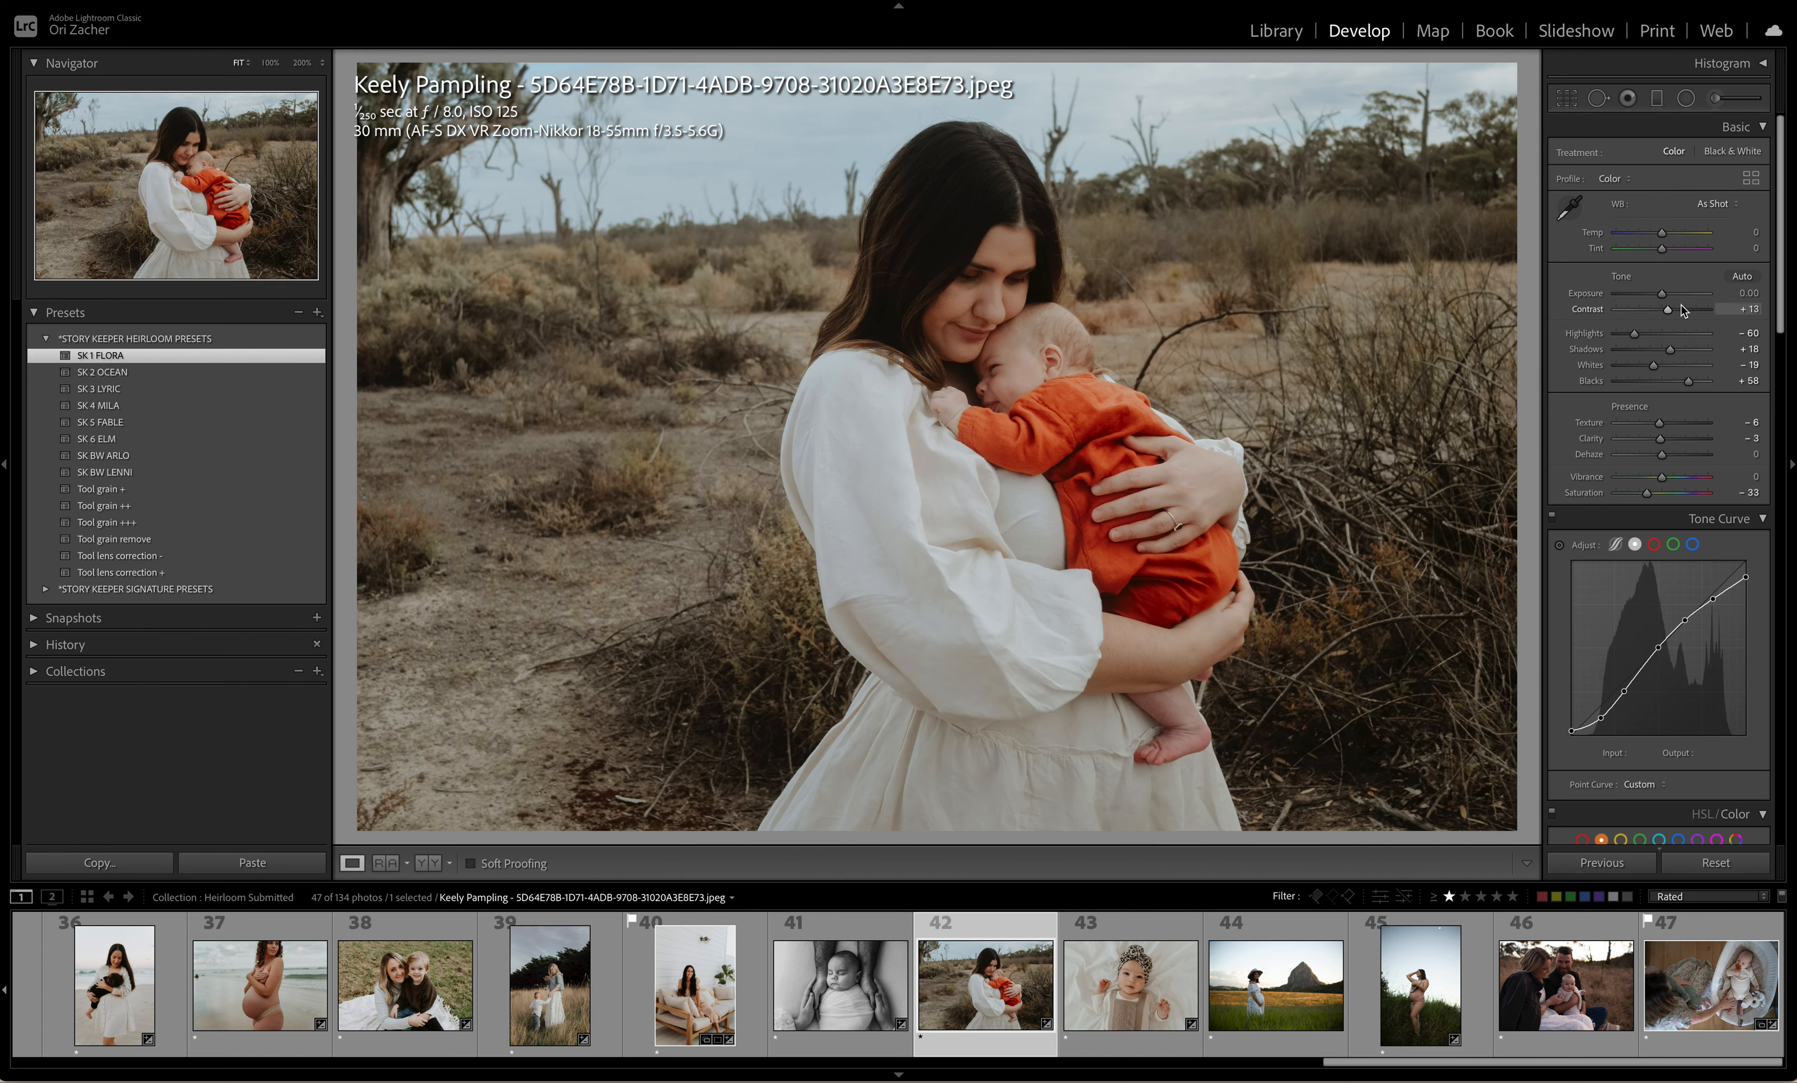
pyautogui.click(1663, 294)
pyautogui.moveTo(1664, 296); pyautogui.dragTo(1668, 298)
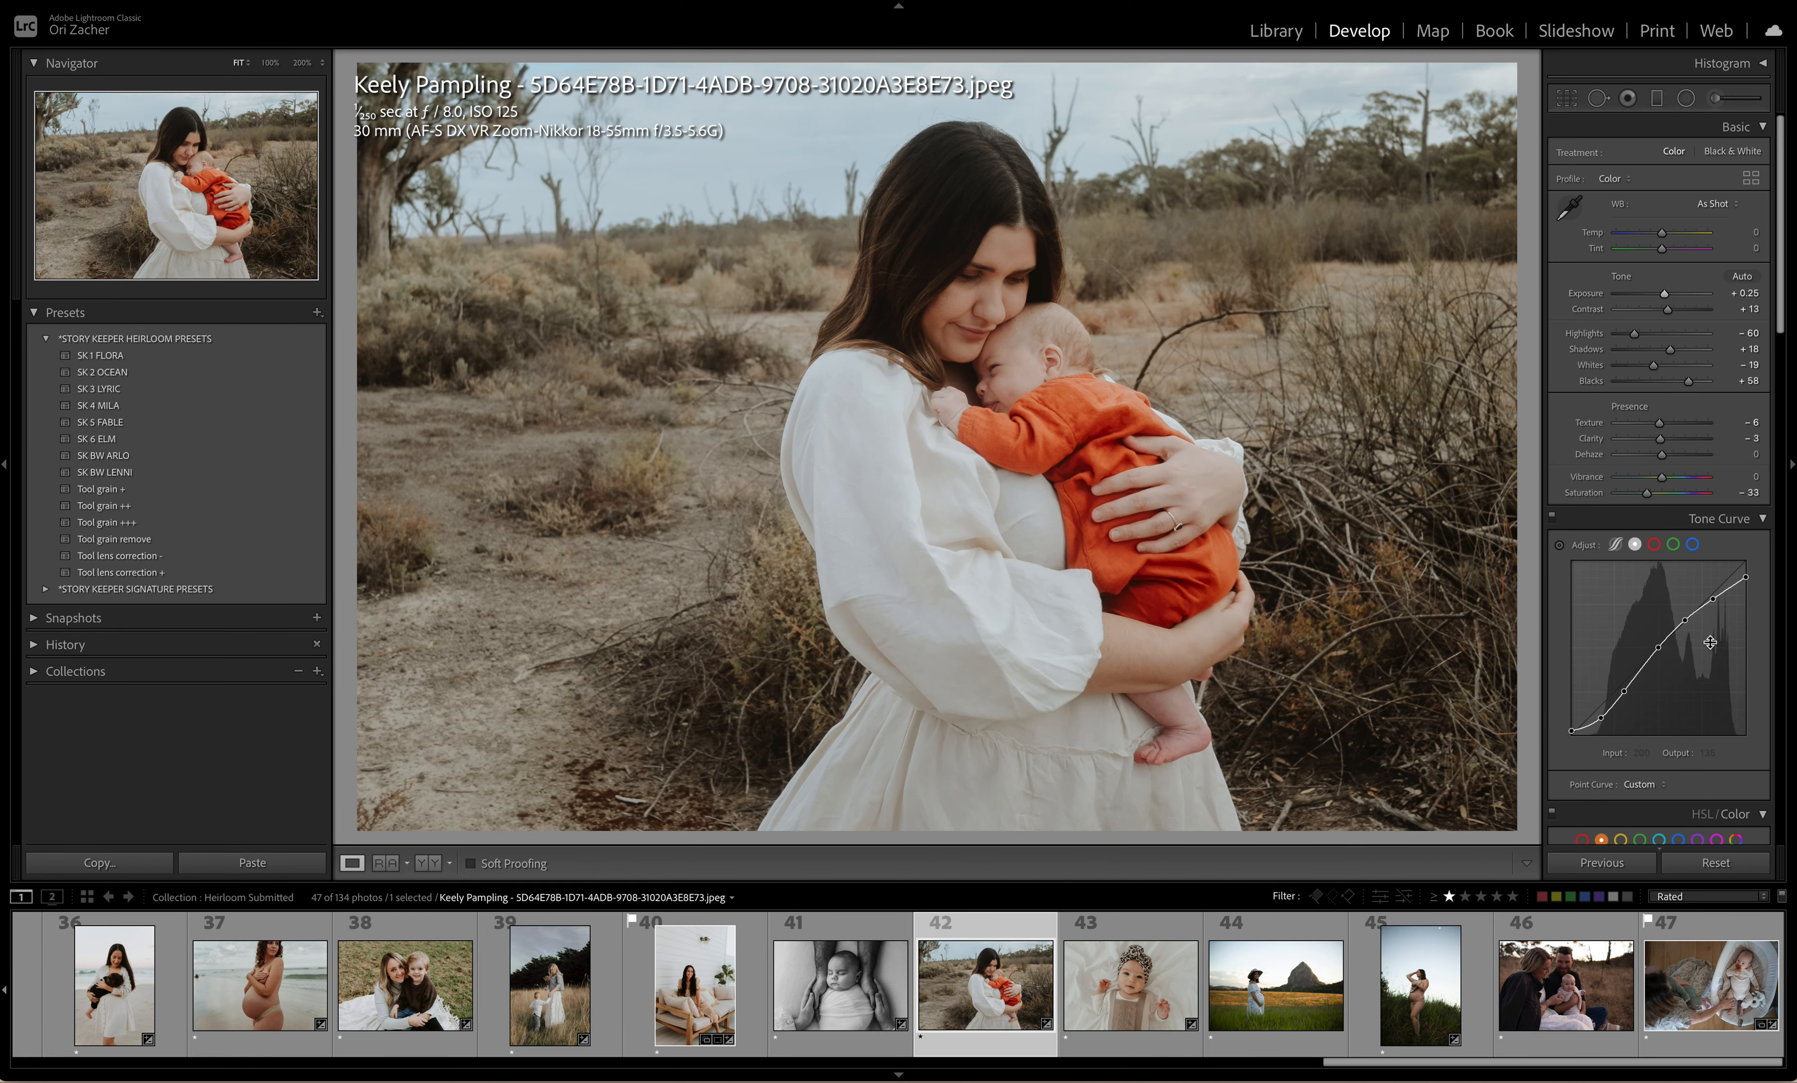
# Step: Raise the orange luminance to +9 in the photo of the mother and the baby in orange
pyautogui.scroll(-5, 1631, 649)
pyautogui.moveTo(1654, 583); pyautogui.dragTo(1672, 600)
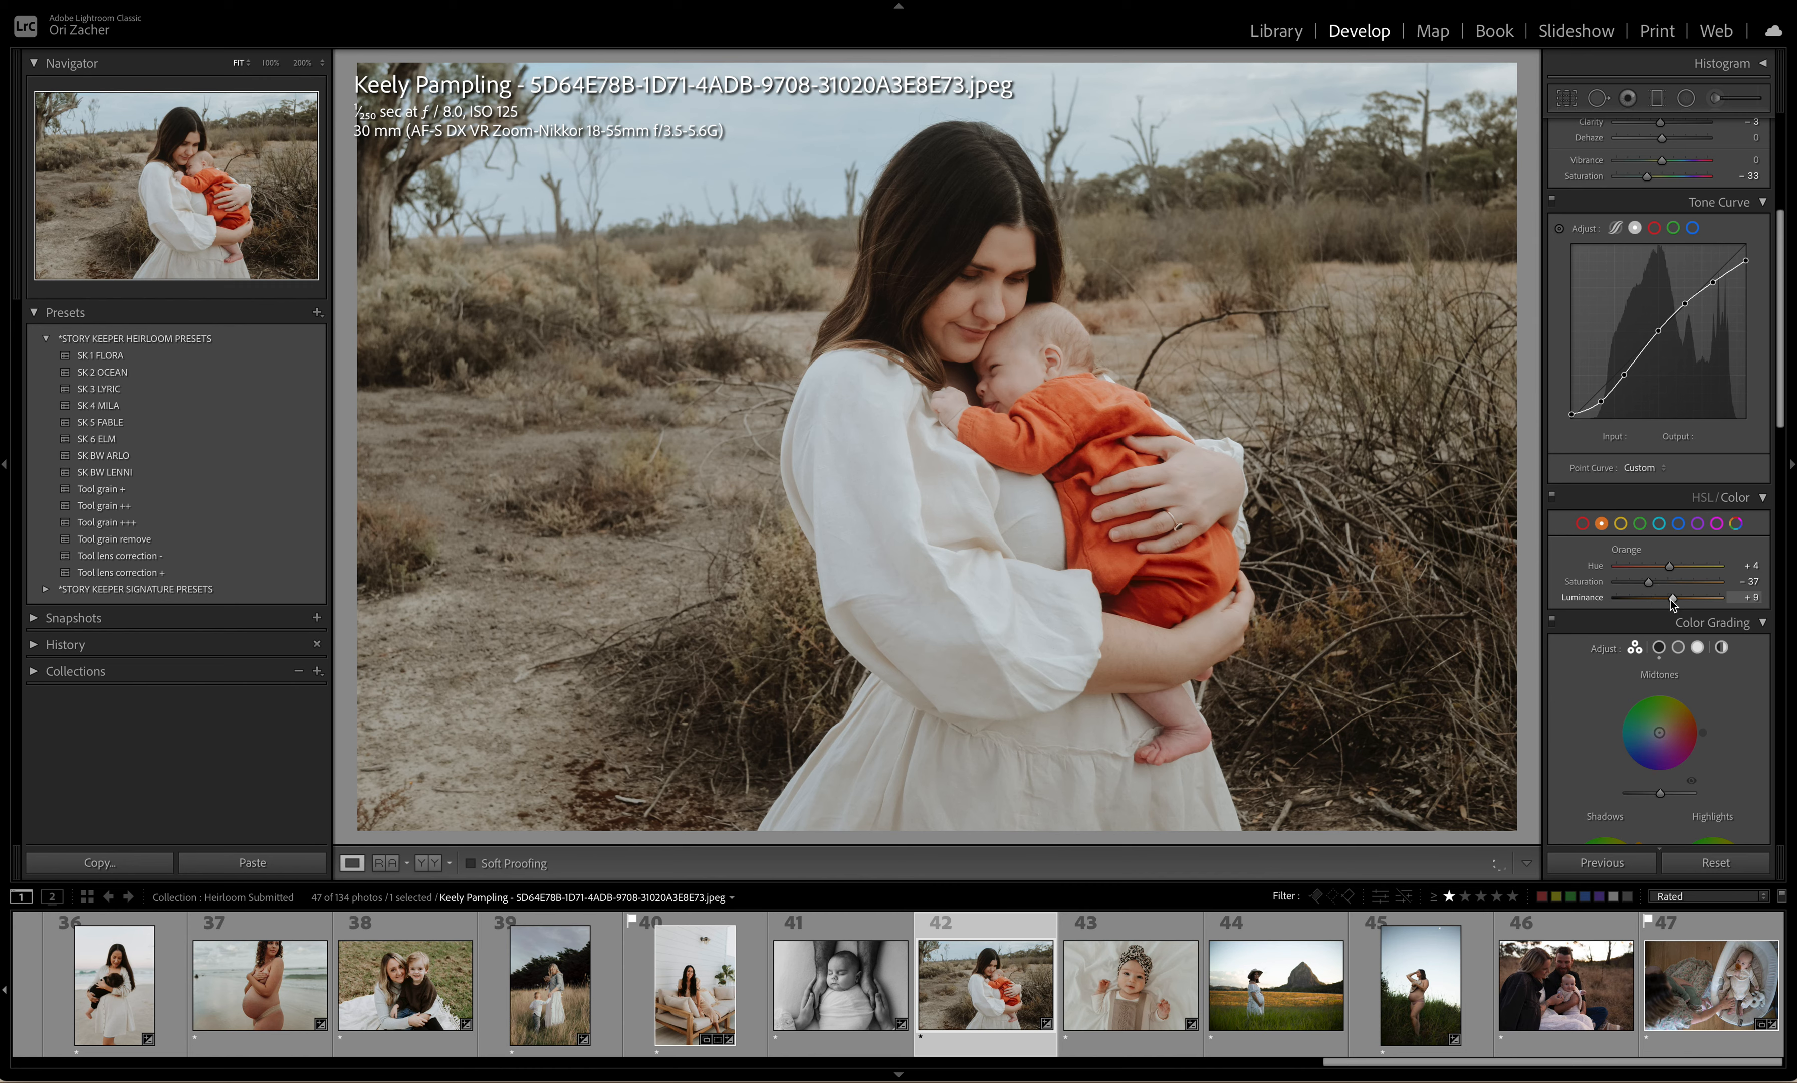
pyautogui.scroll(6, 1672, 601)
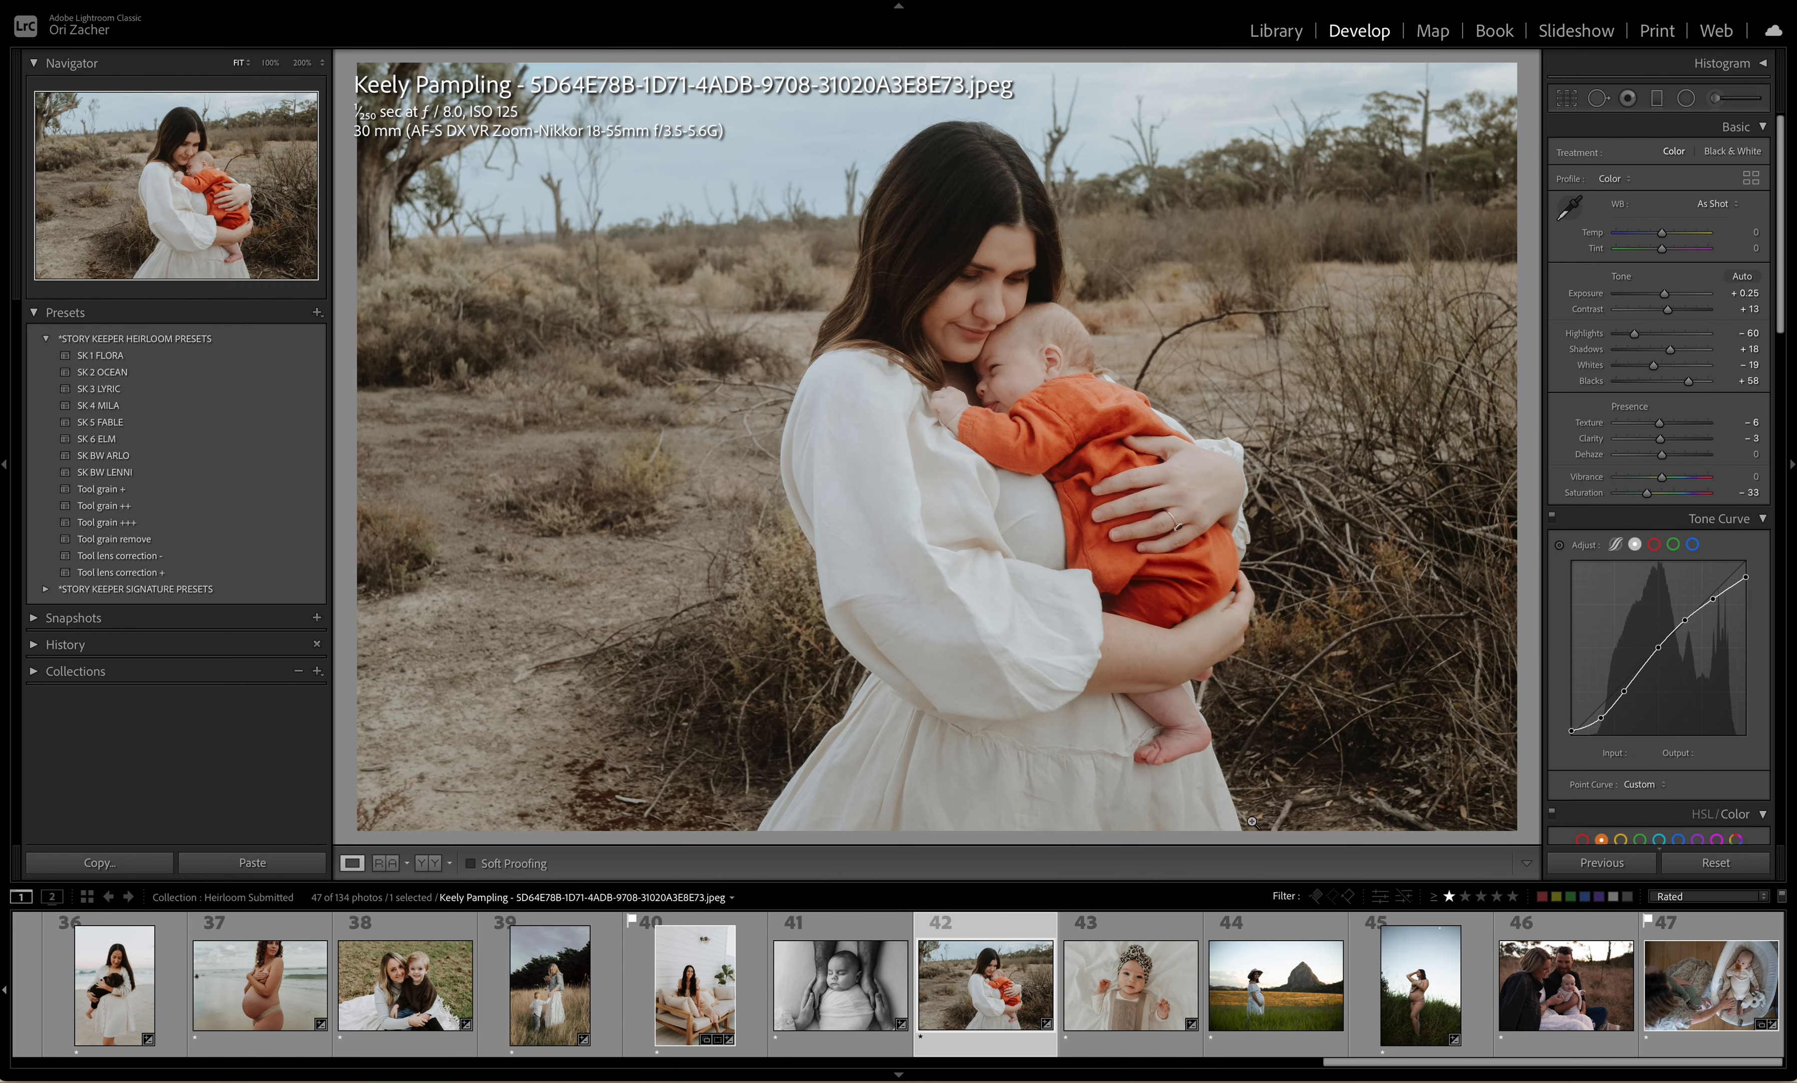
# Step: Reset DSC_02051, the baby in the leopard-print headwrap, and apply SK 6 ELM with exposure -1.60
pyautogui.click(1120, 996)
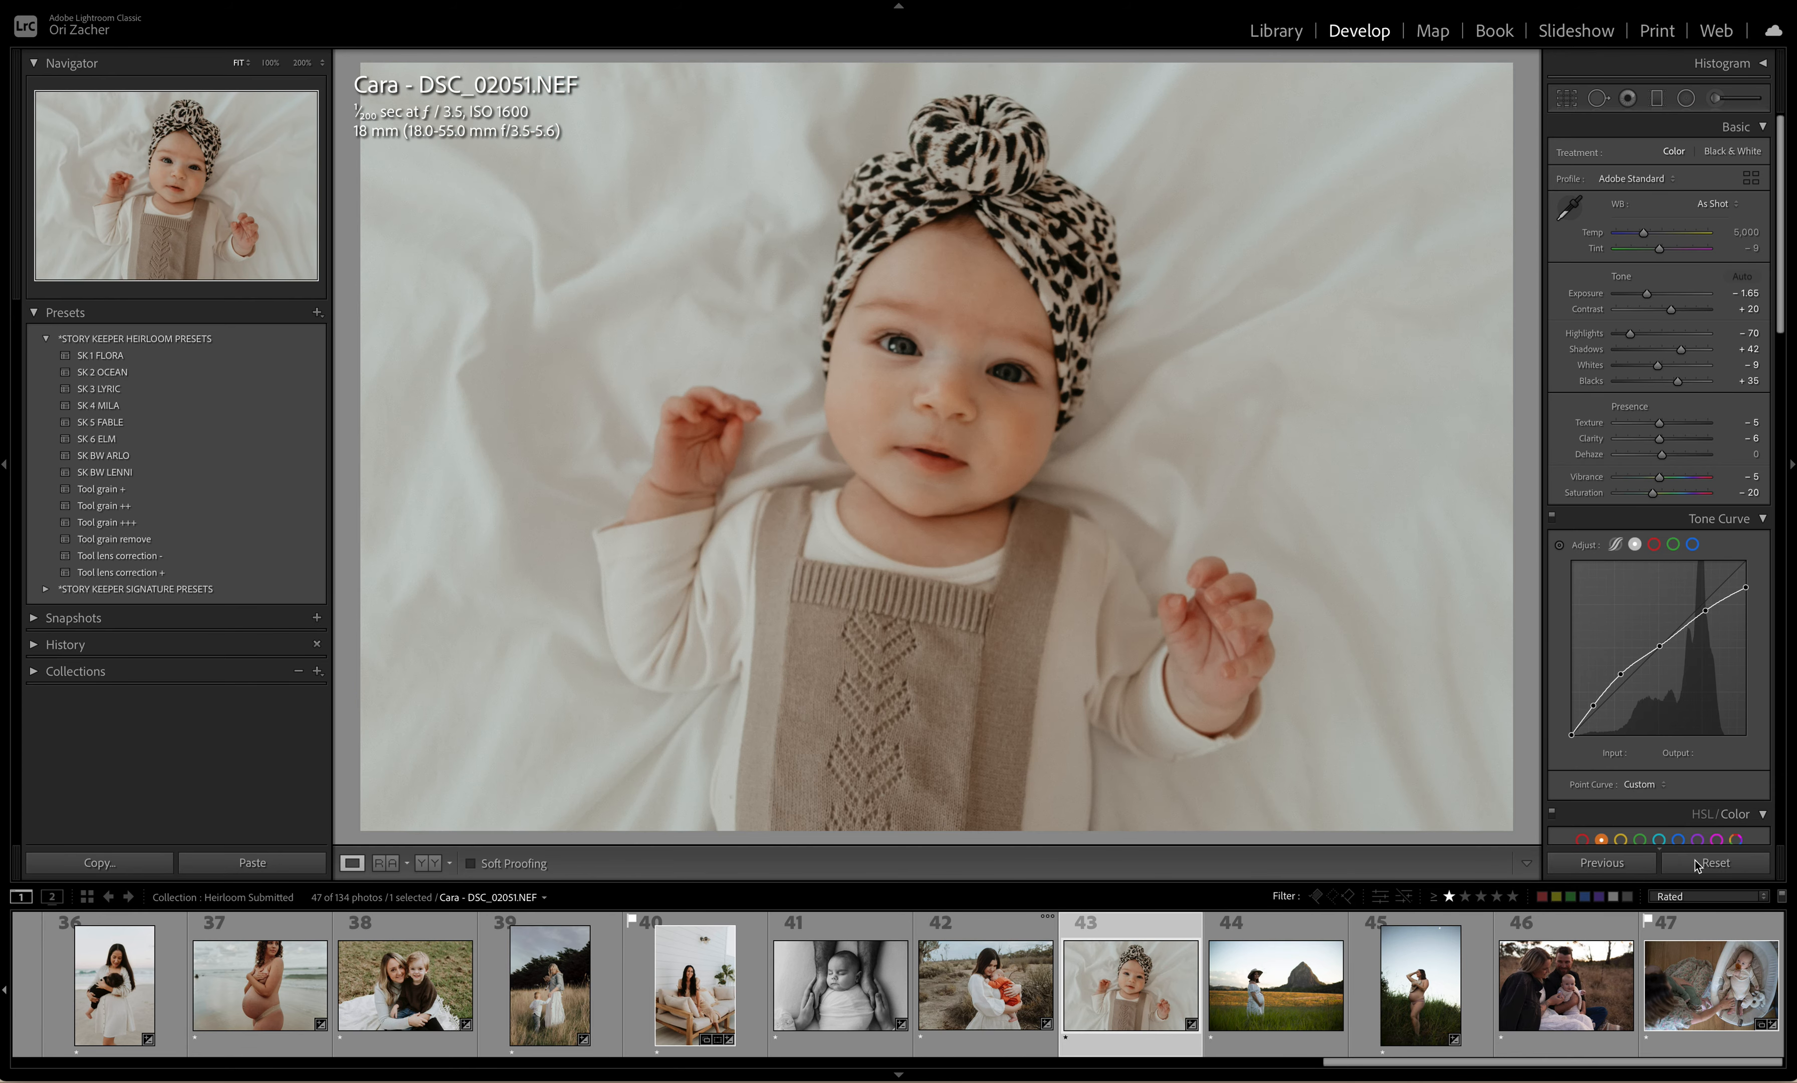
pyautogui.click(1703, 865)
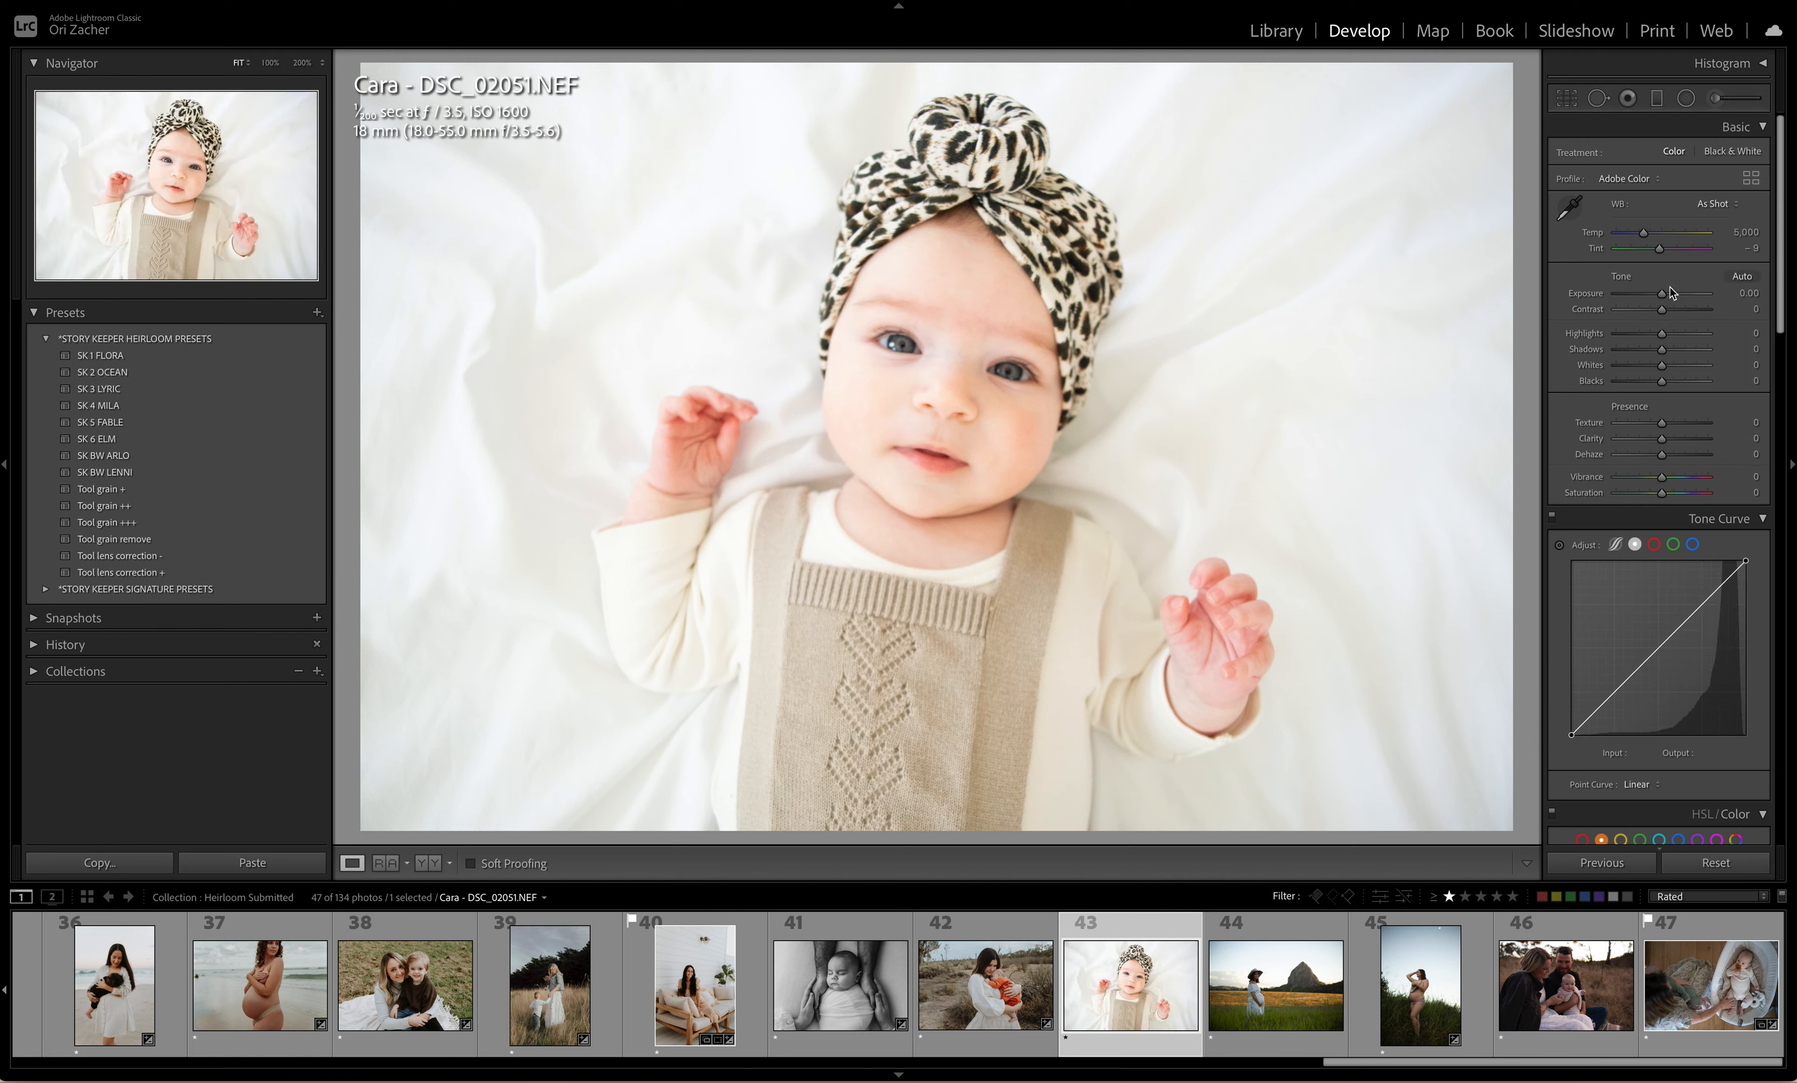
pyautogui.moveTo(1663, 295); pyautogui.dragTo(1655, 295)
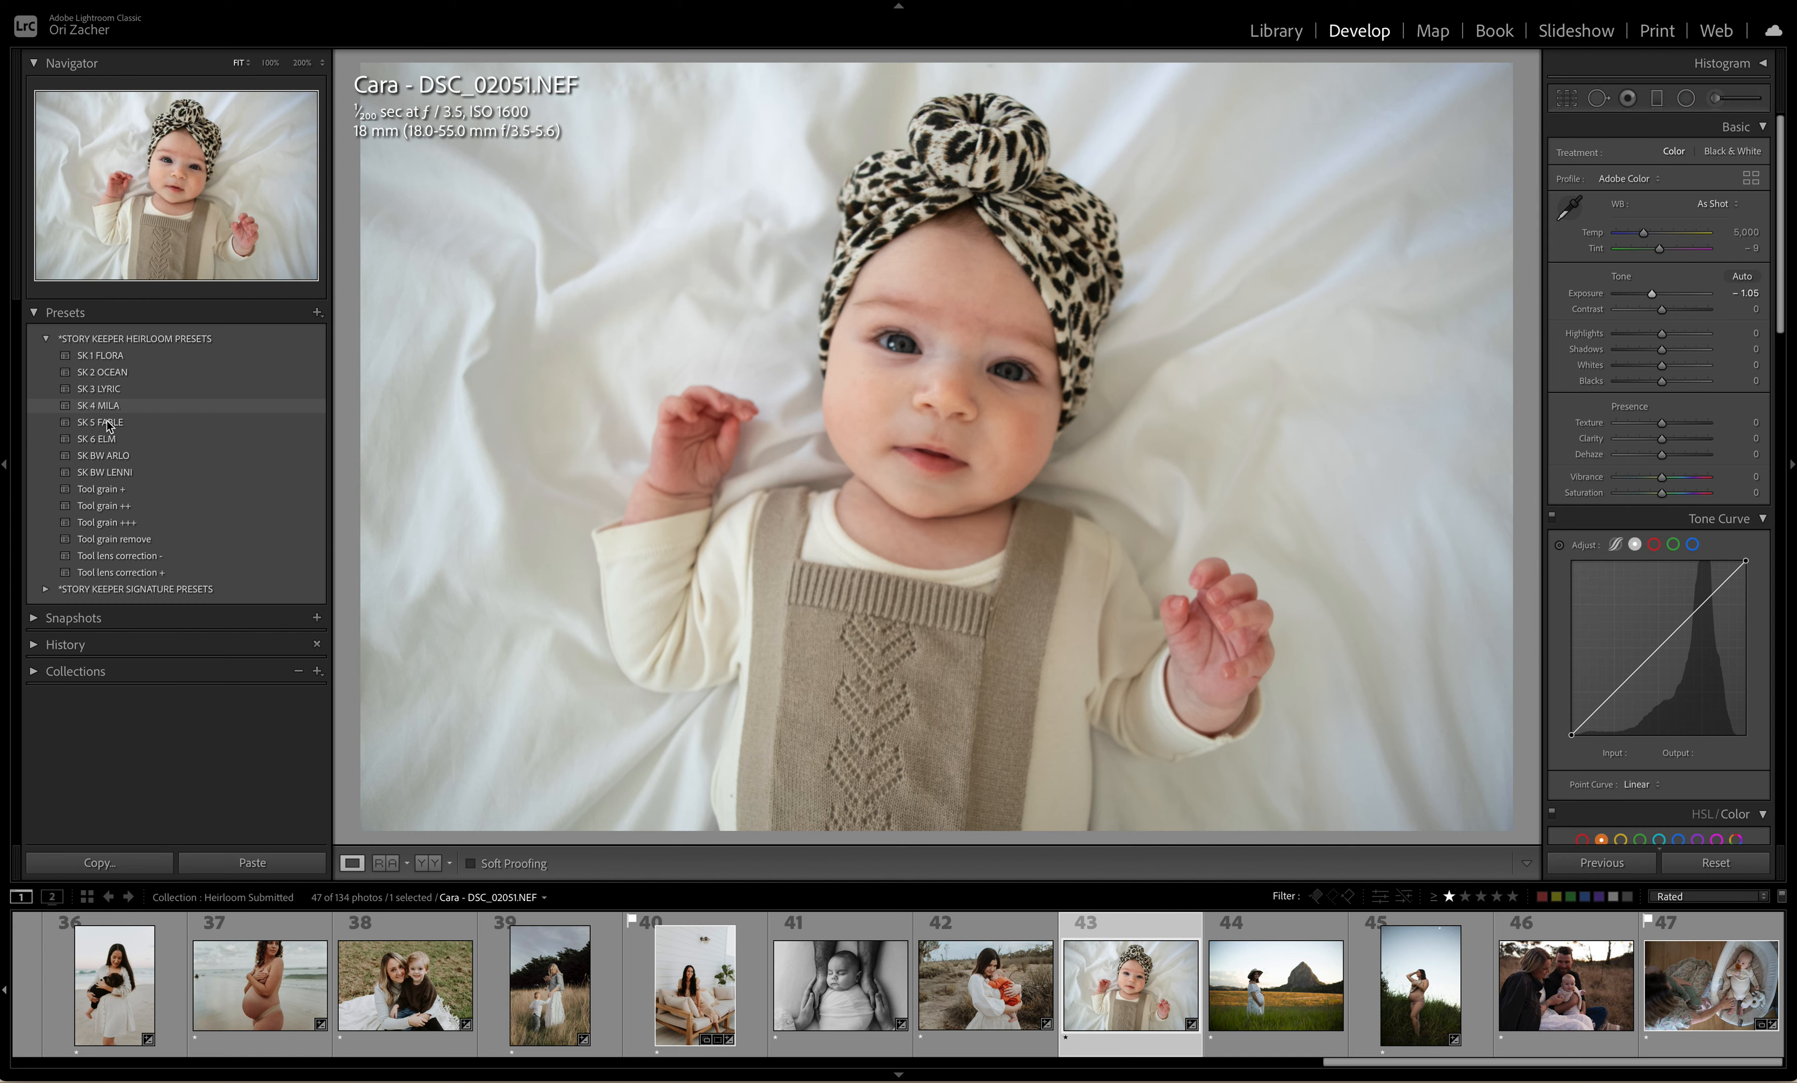
pyautogui.click(108, 440)
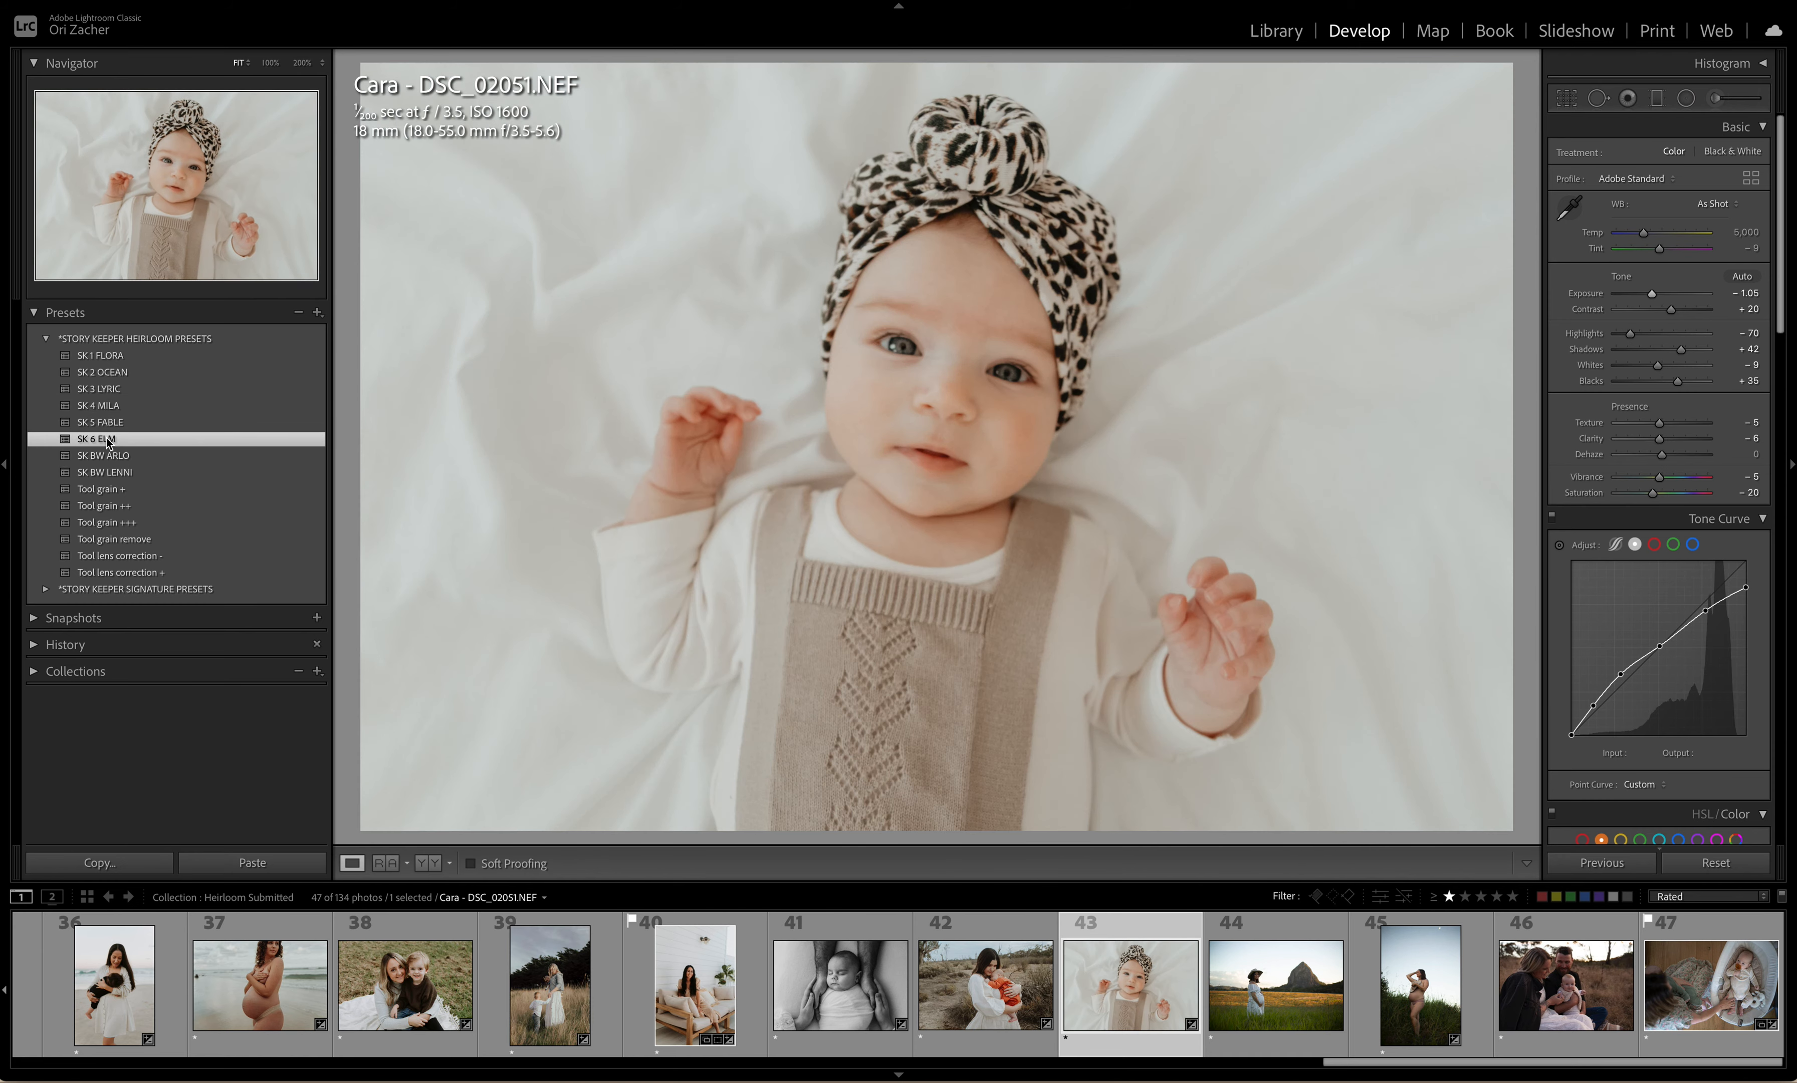
pyautogui.click(1654, 294)
pyautogui.moveTo(1653, 295); pyautogui.dragTo(1649, 299)
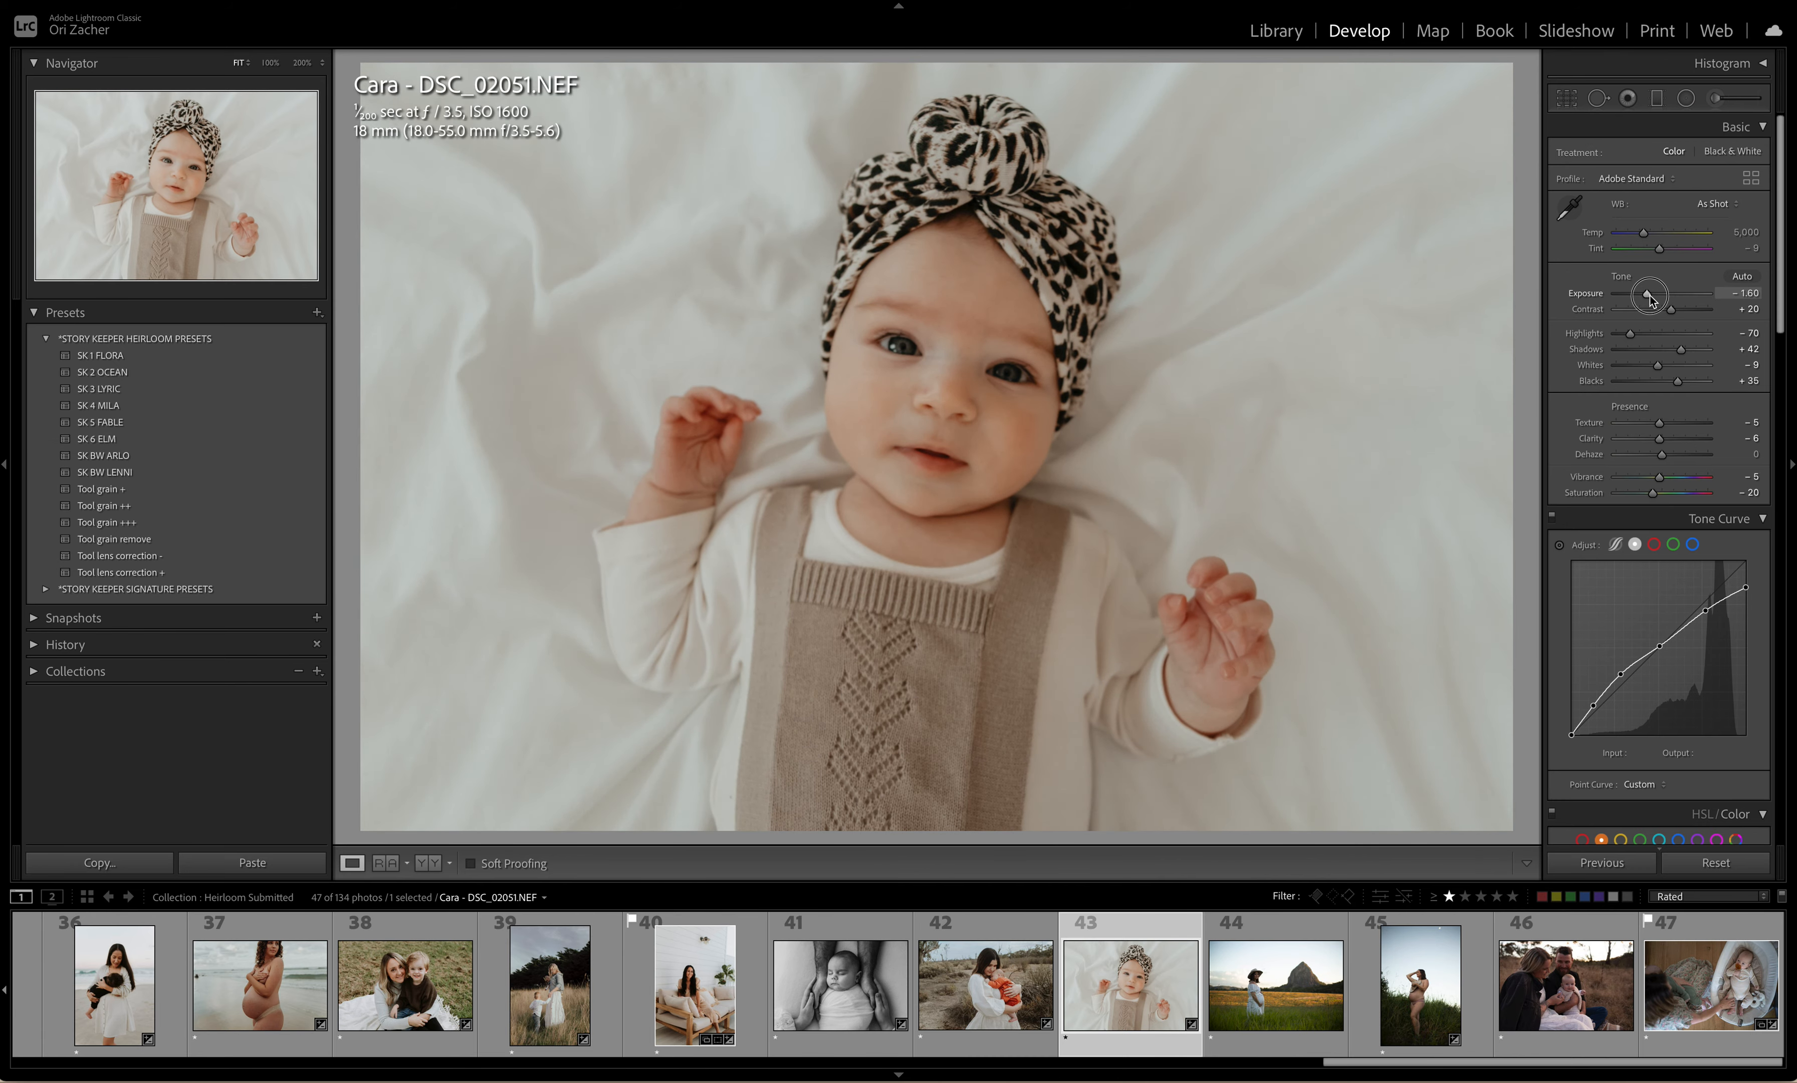
# Step: Open IMG_9601, the pregnant woman in front of the mountain, apply SK 1 FLORA, and straighten it to an angle of -0.47
pyautogui.click(1278, 976)
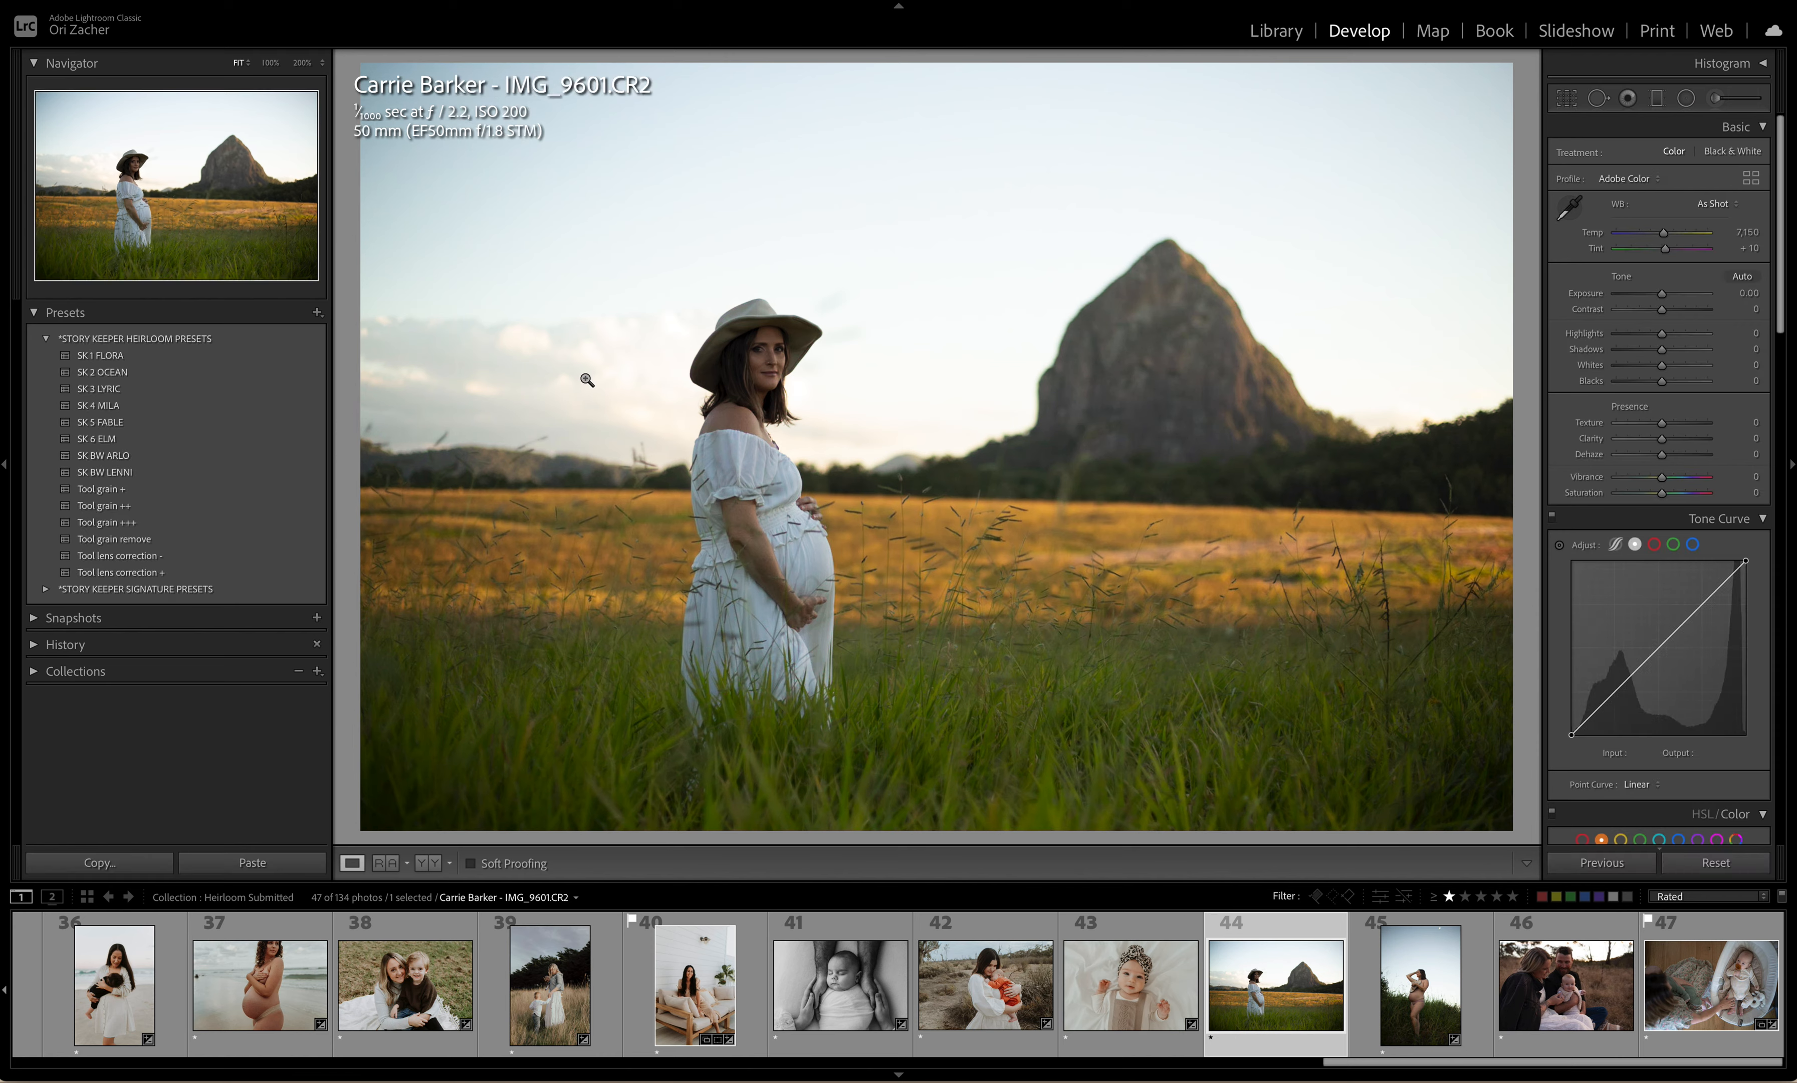
pyautogui.click(182, 357)
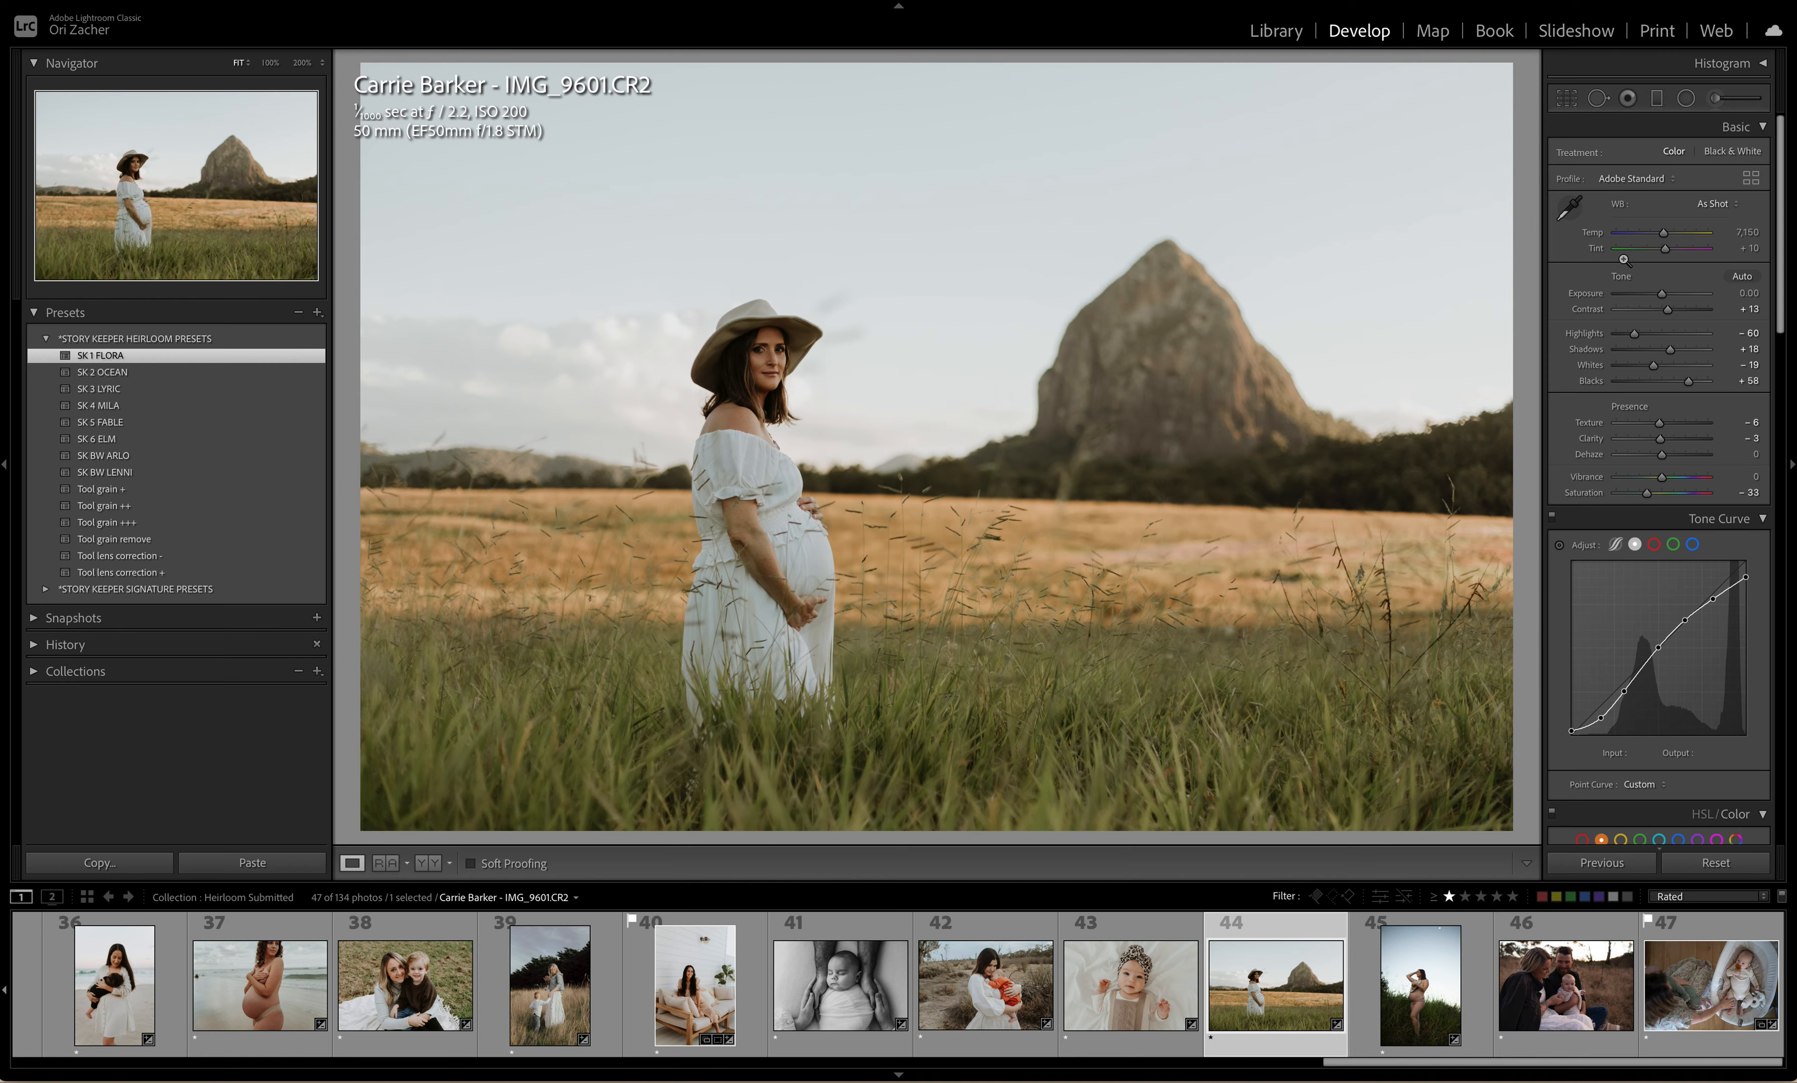
pyautogui.click(1567, 99)
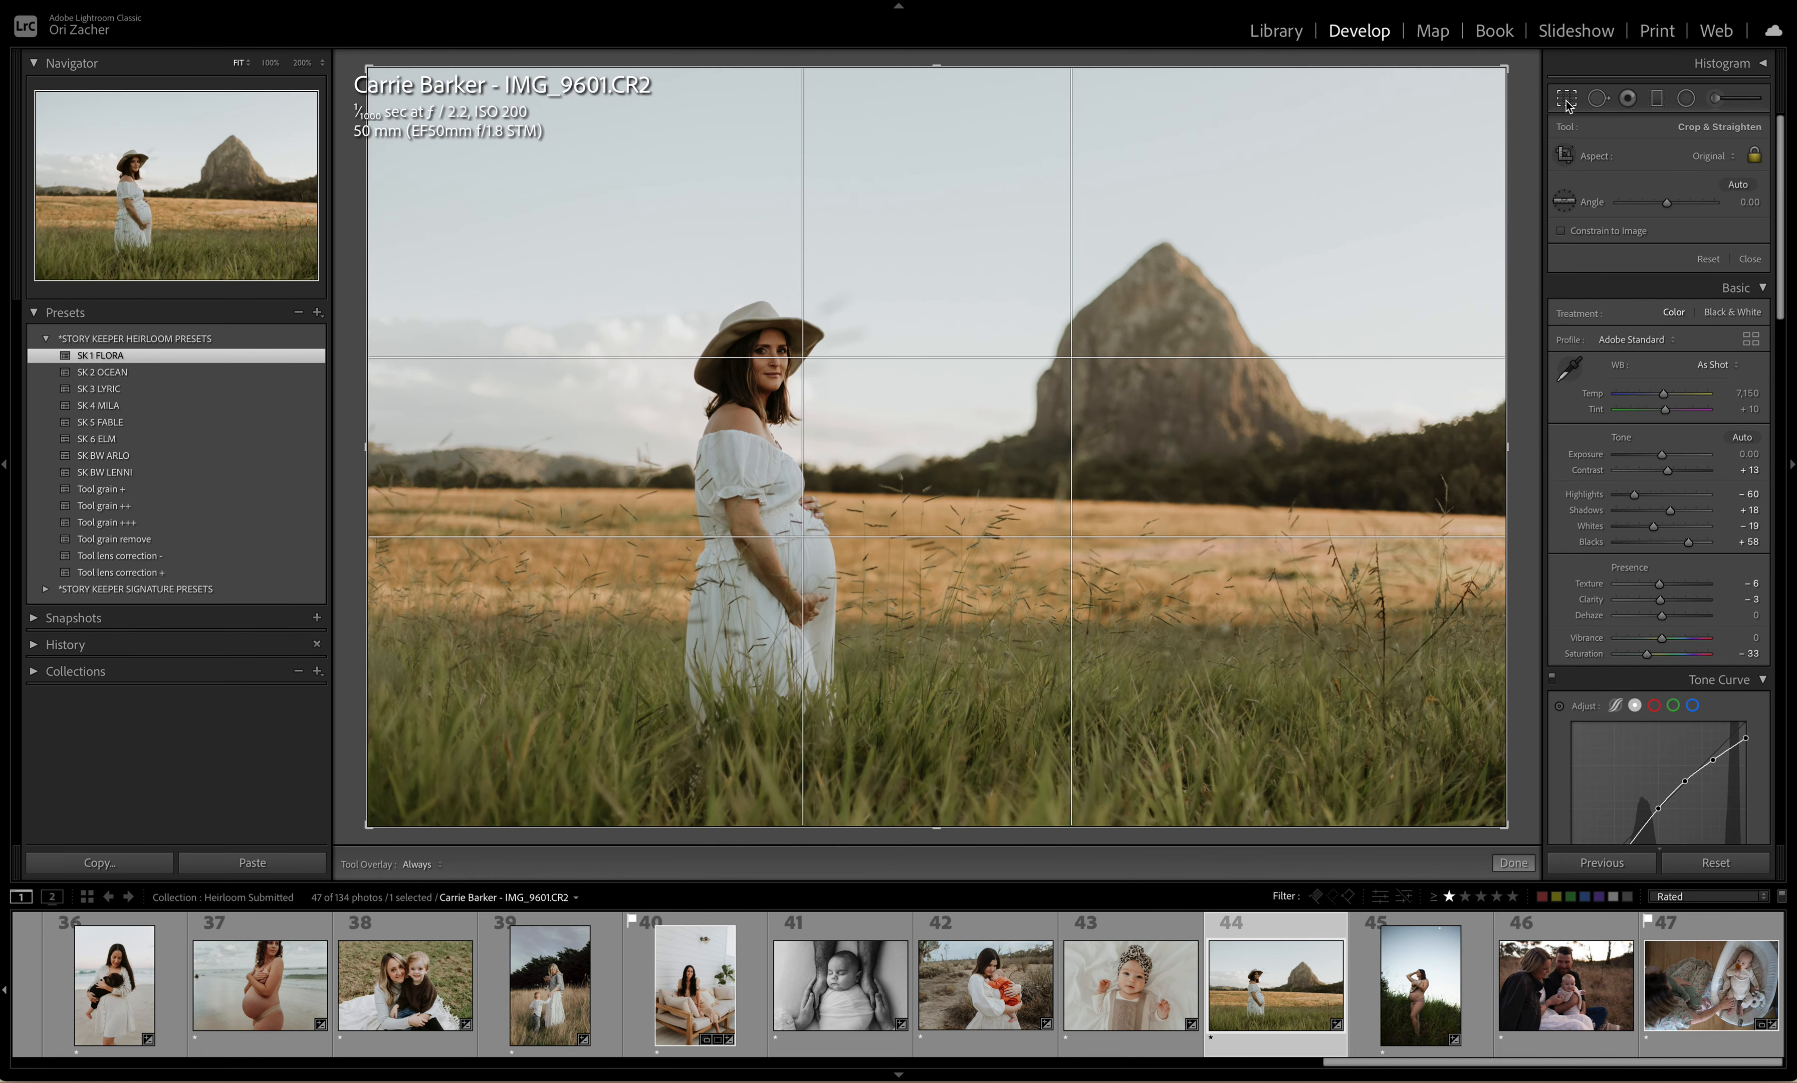
pyautogui.moveTo(1529, 134); pyautogui.dragTo(1526, 128)
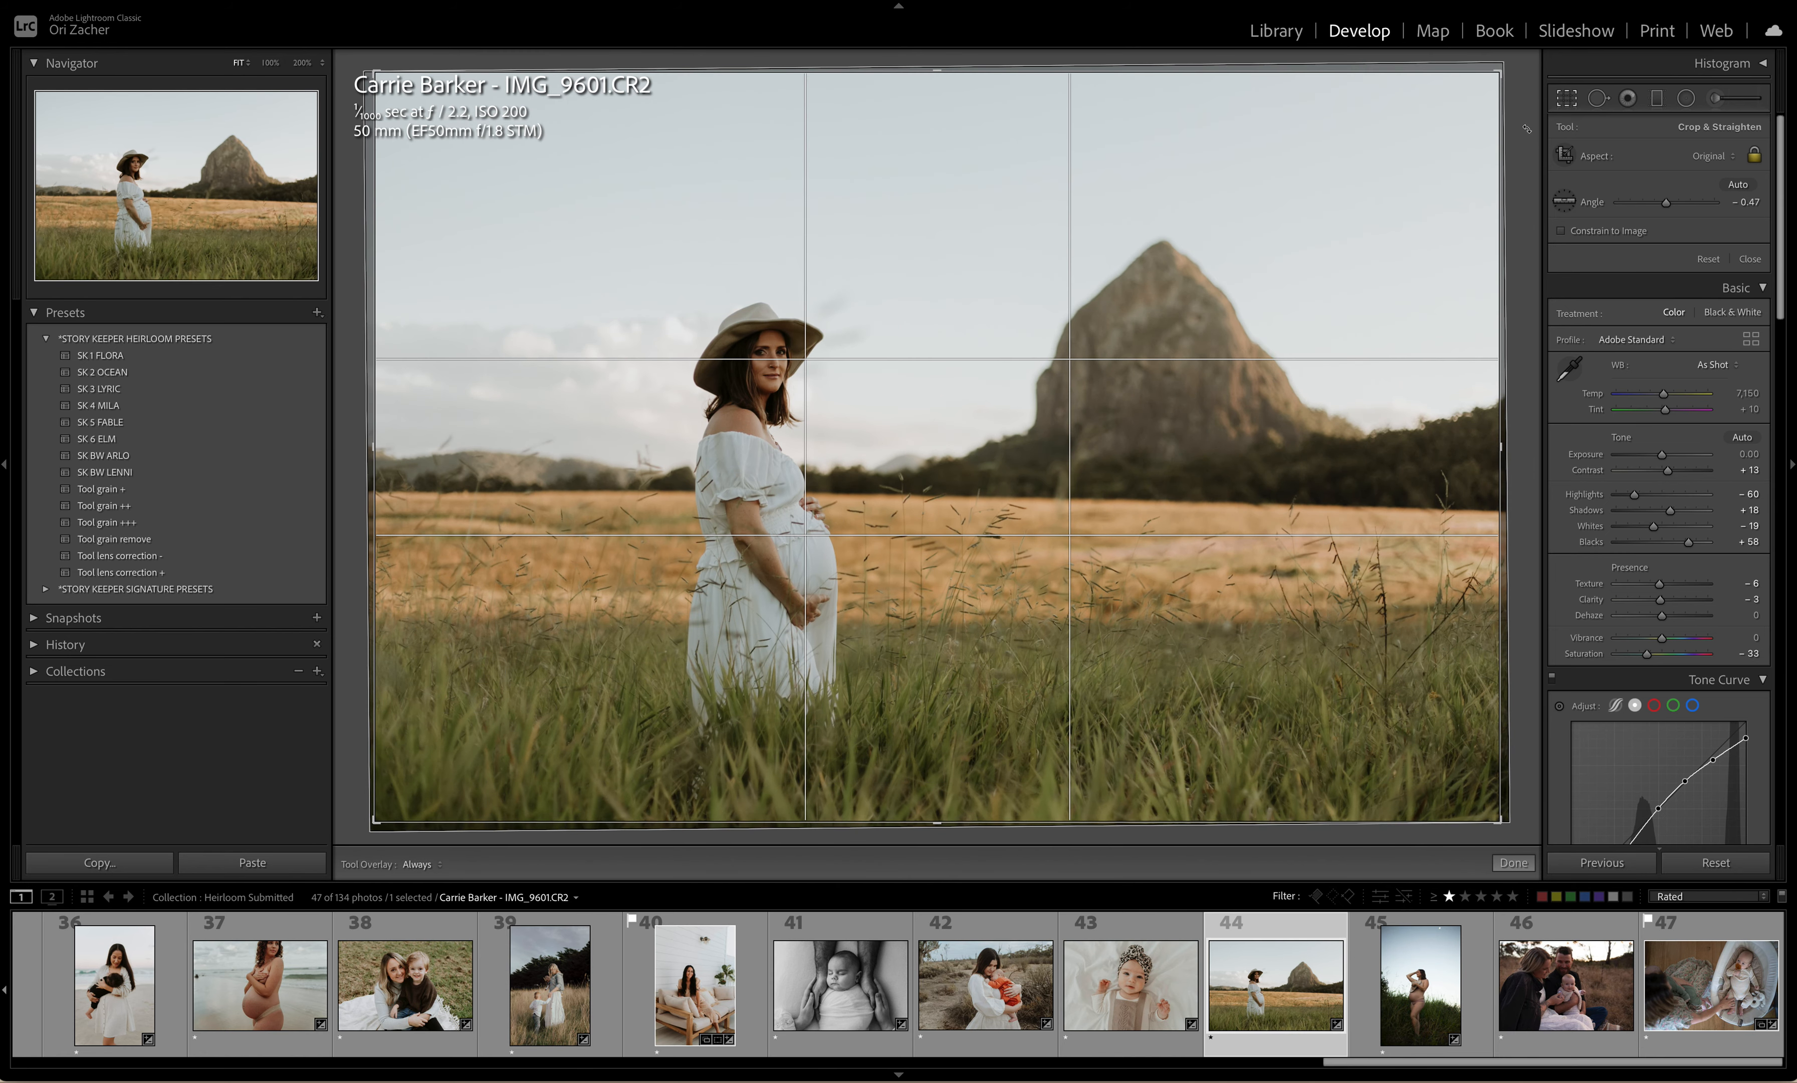
pyautogui.press('Return')
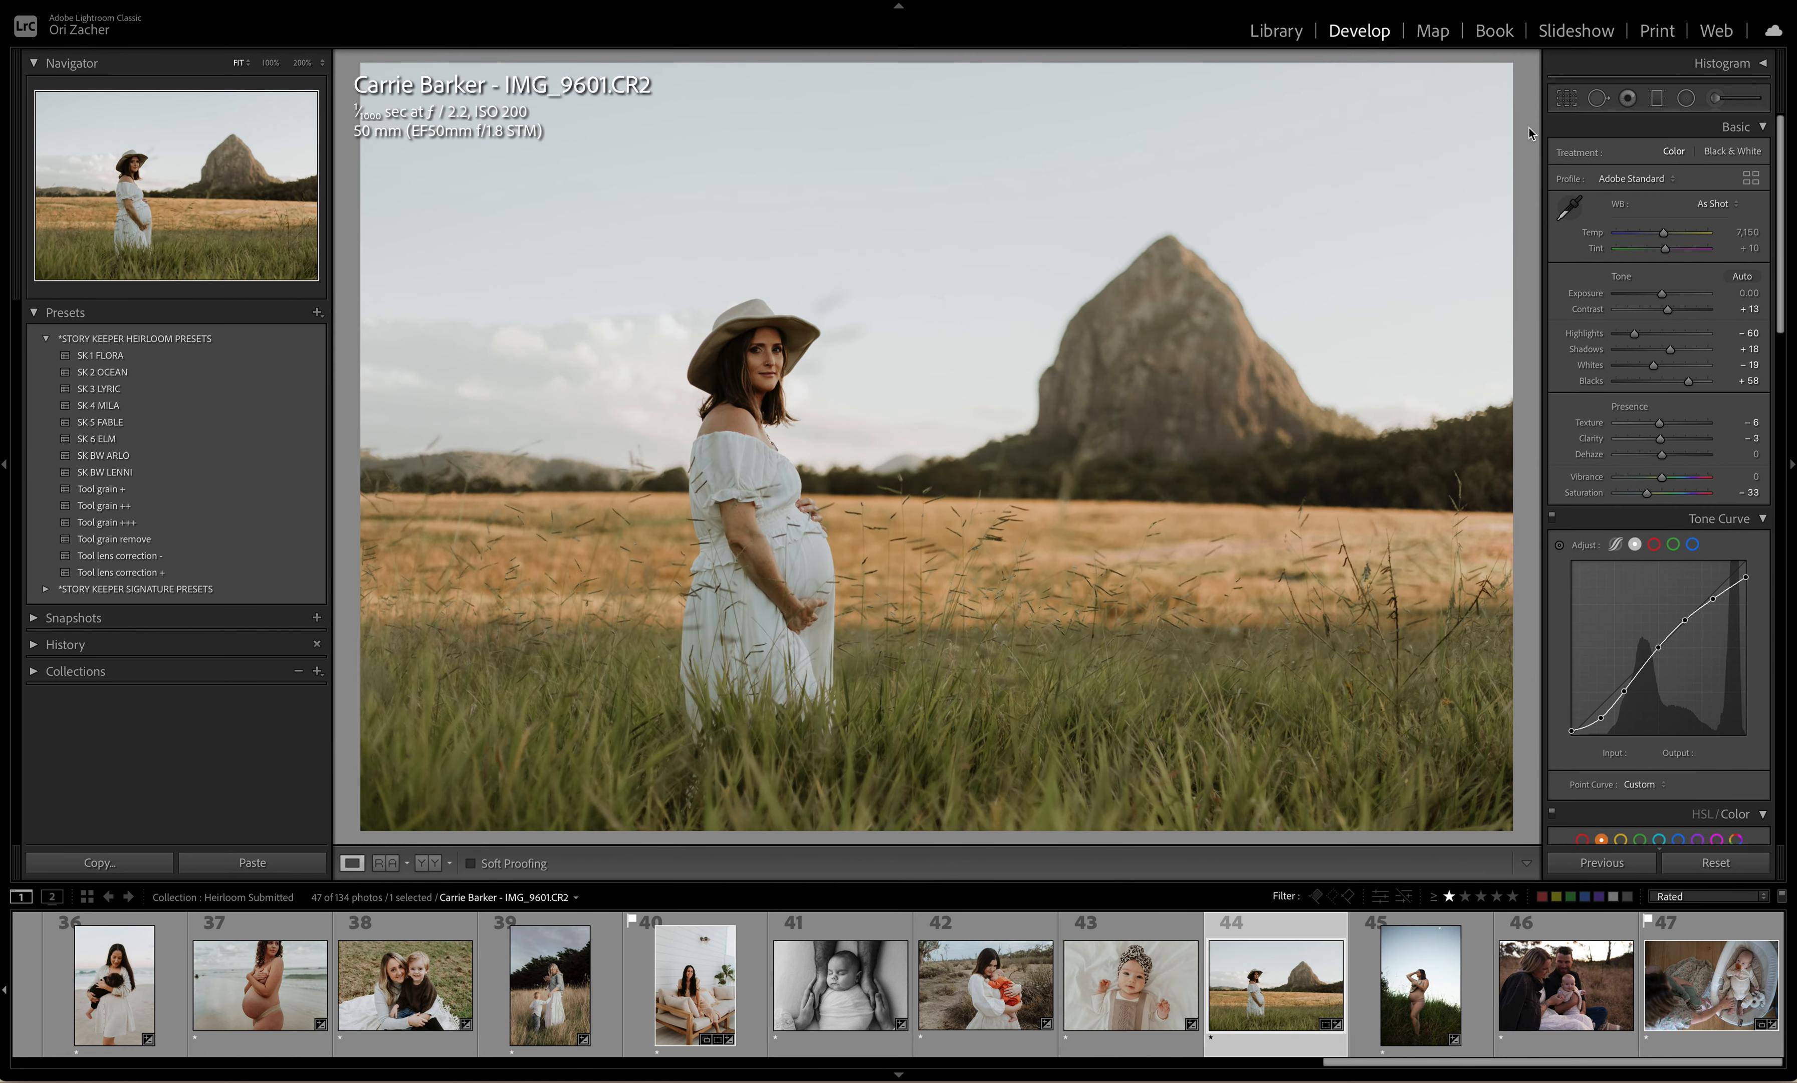
# Step: Add a radial filter to IMG_9601, narrow and centre it on the pregnant woman, and set its exposure to 0.55
pyautogui.click(1685, 98)
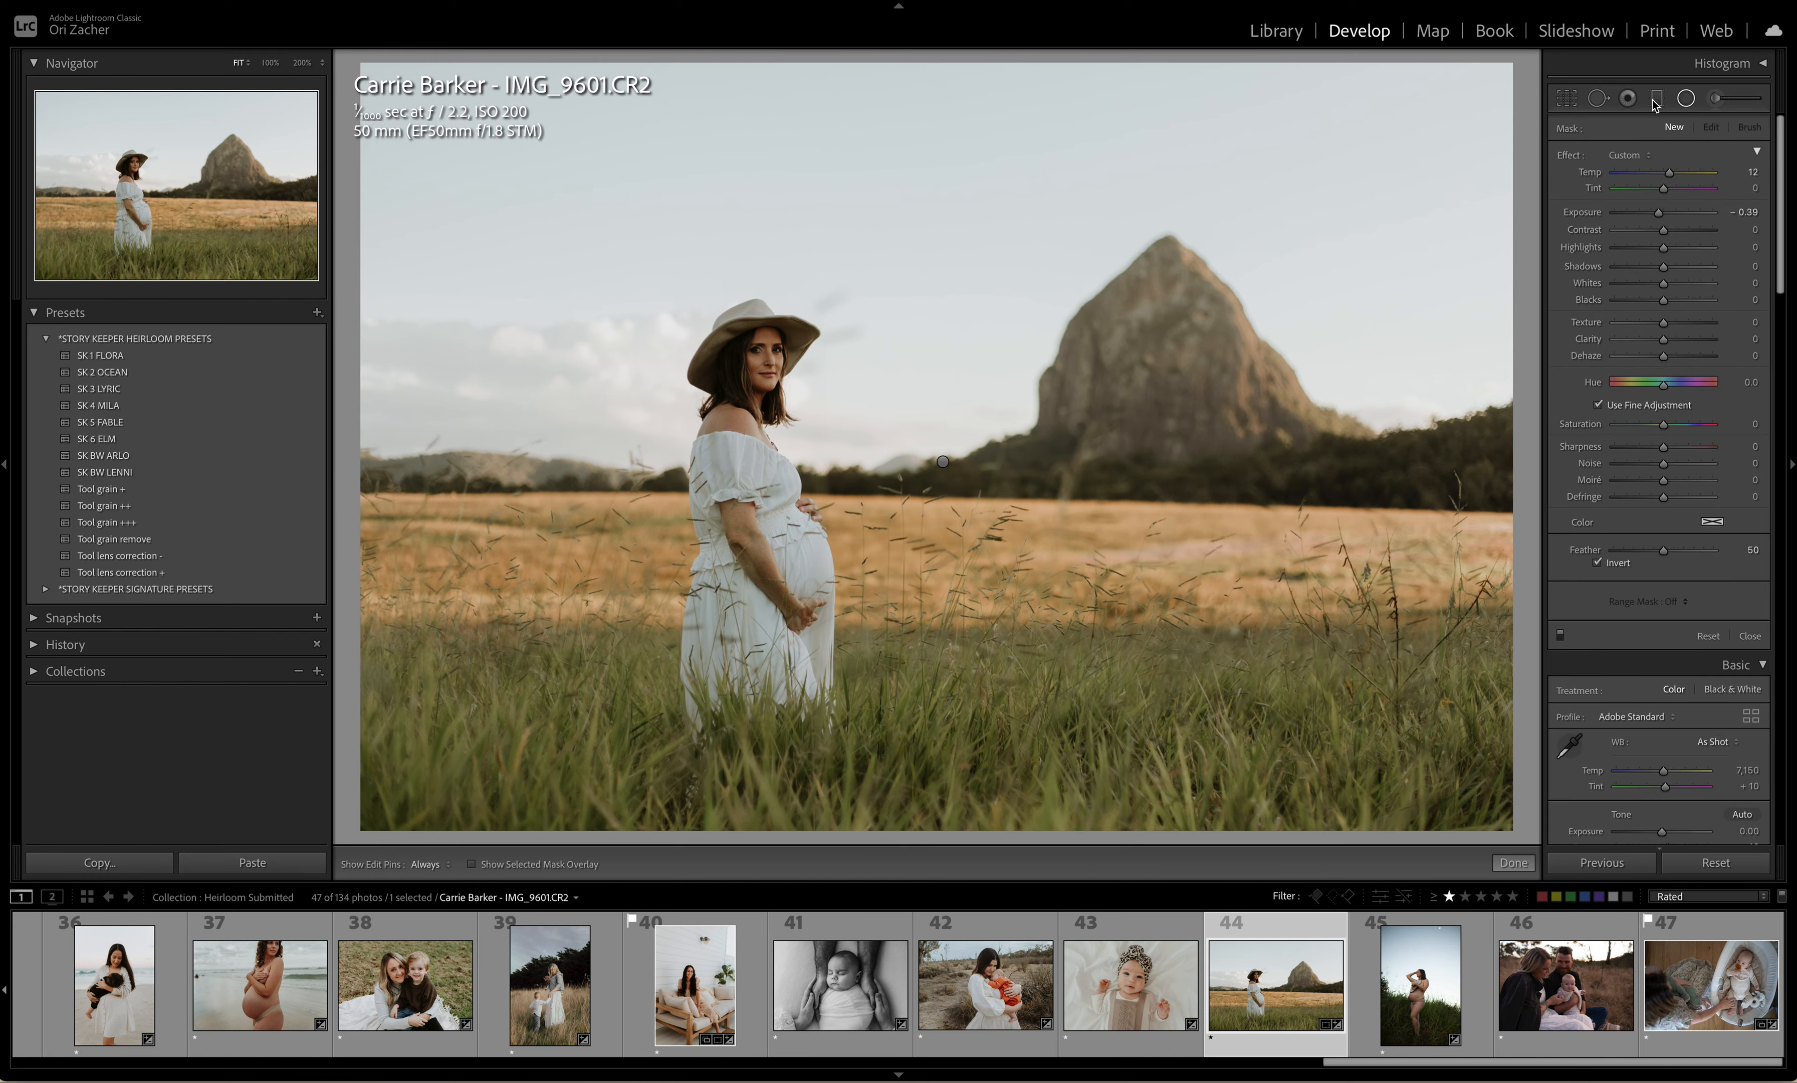
pyautogui.moveTo(945, 473); pyautogui.dragTo(1349, 752)
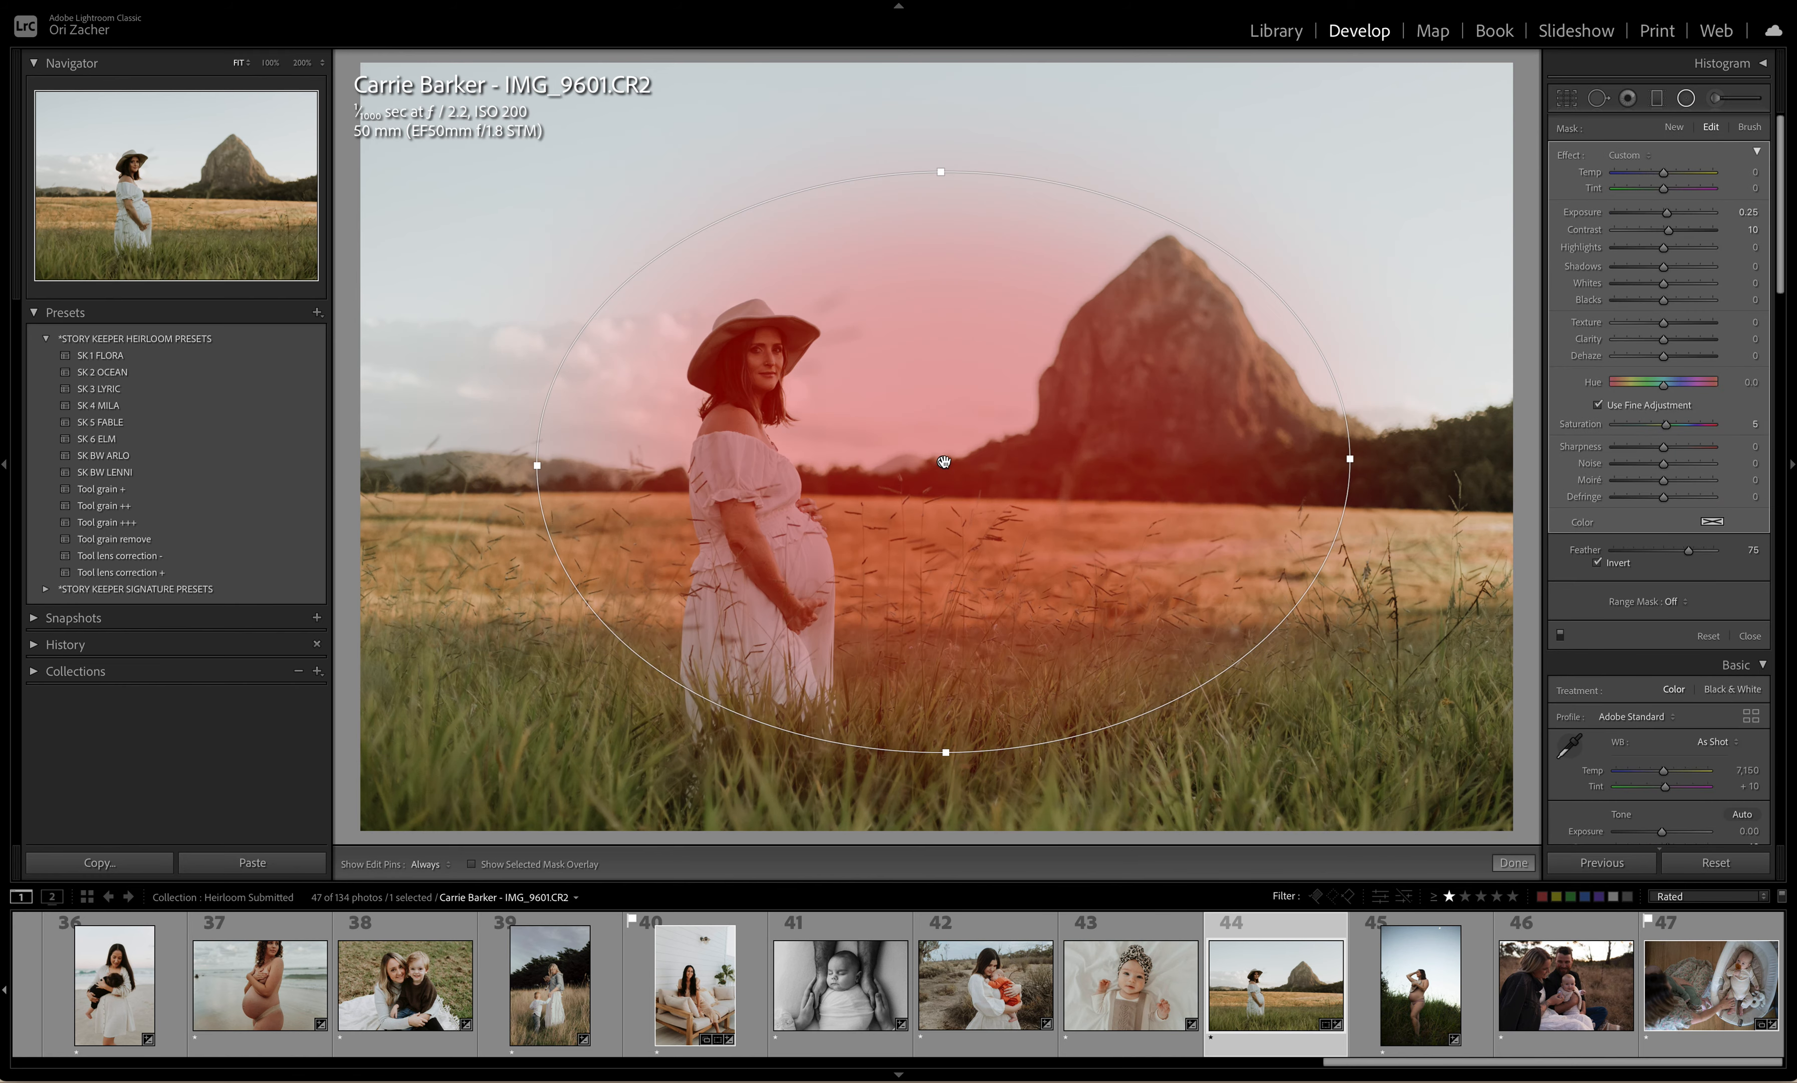
pyautogui.moveTo(942, 462); pyautogui.dragTo(822, 461)
pyautogui.moveTo(1235, 453); pyautogui.dragTo(1065, 453)
pyautogui.moveTo(895, 456); pyautogui.dragTo(862, 466)
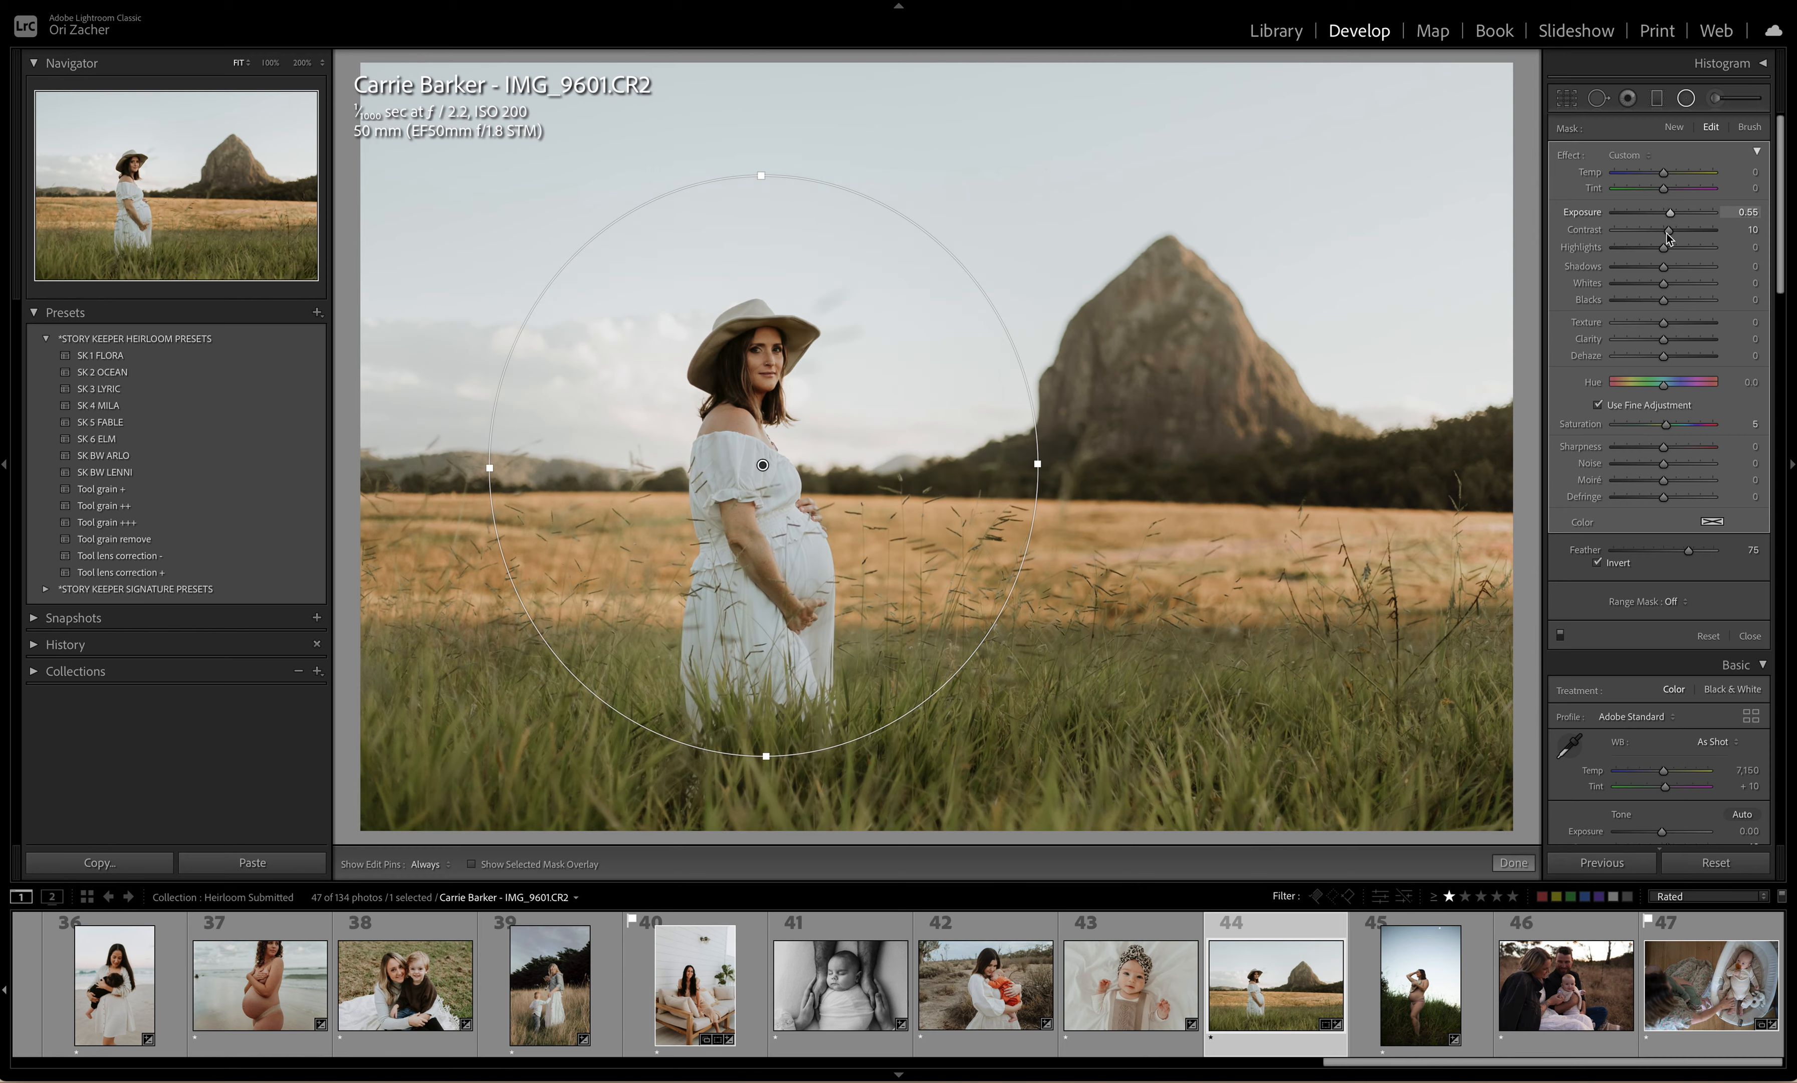
pyautogui.click(1514, 863)
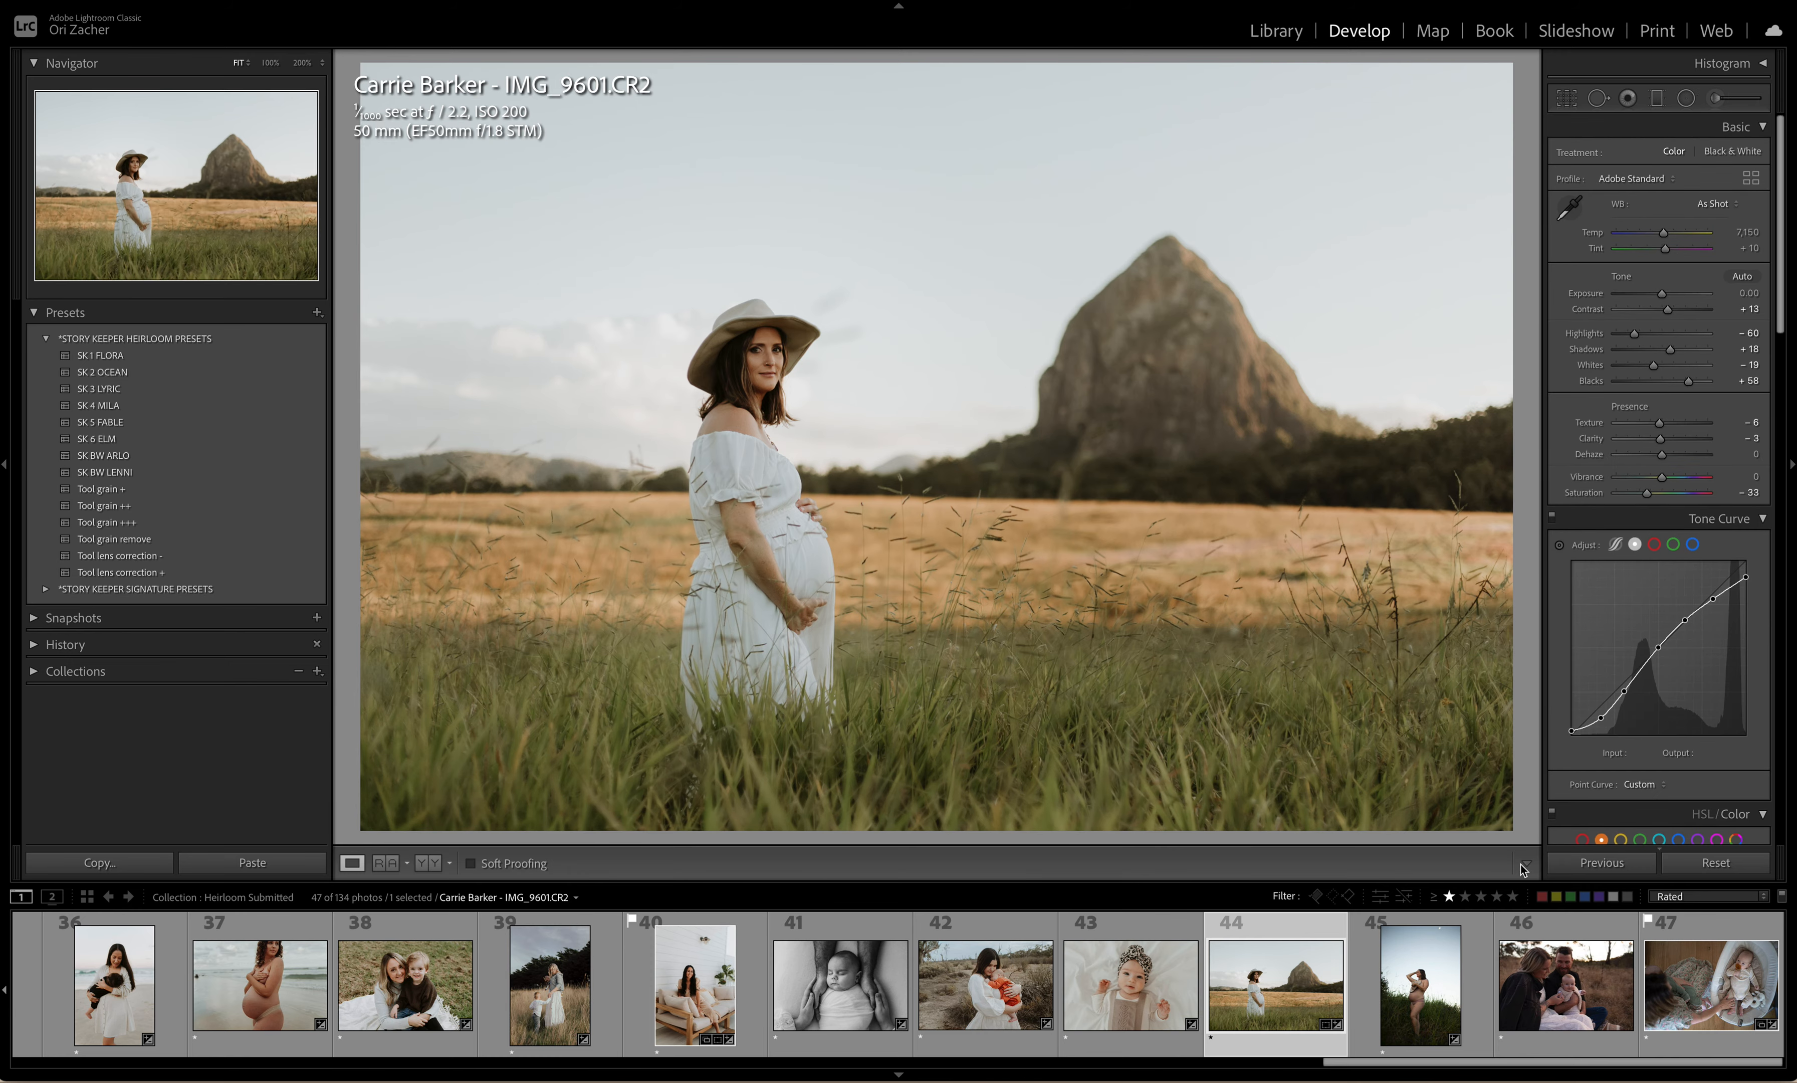
# Step: Open IMG_9723, the pregnant woman in the tall grass, apply SK 2 OCEAN, and set exposure to -0.10 and temperature to 7,495
pyautogui.press('Right')
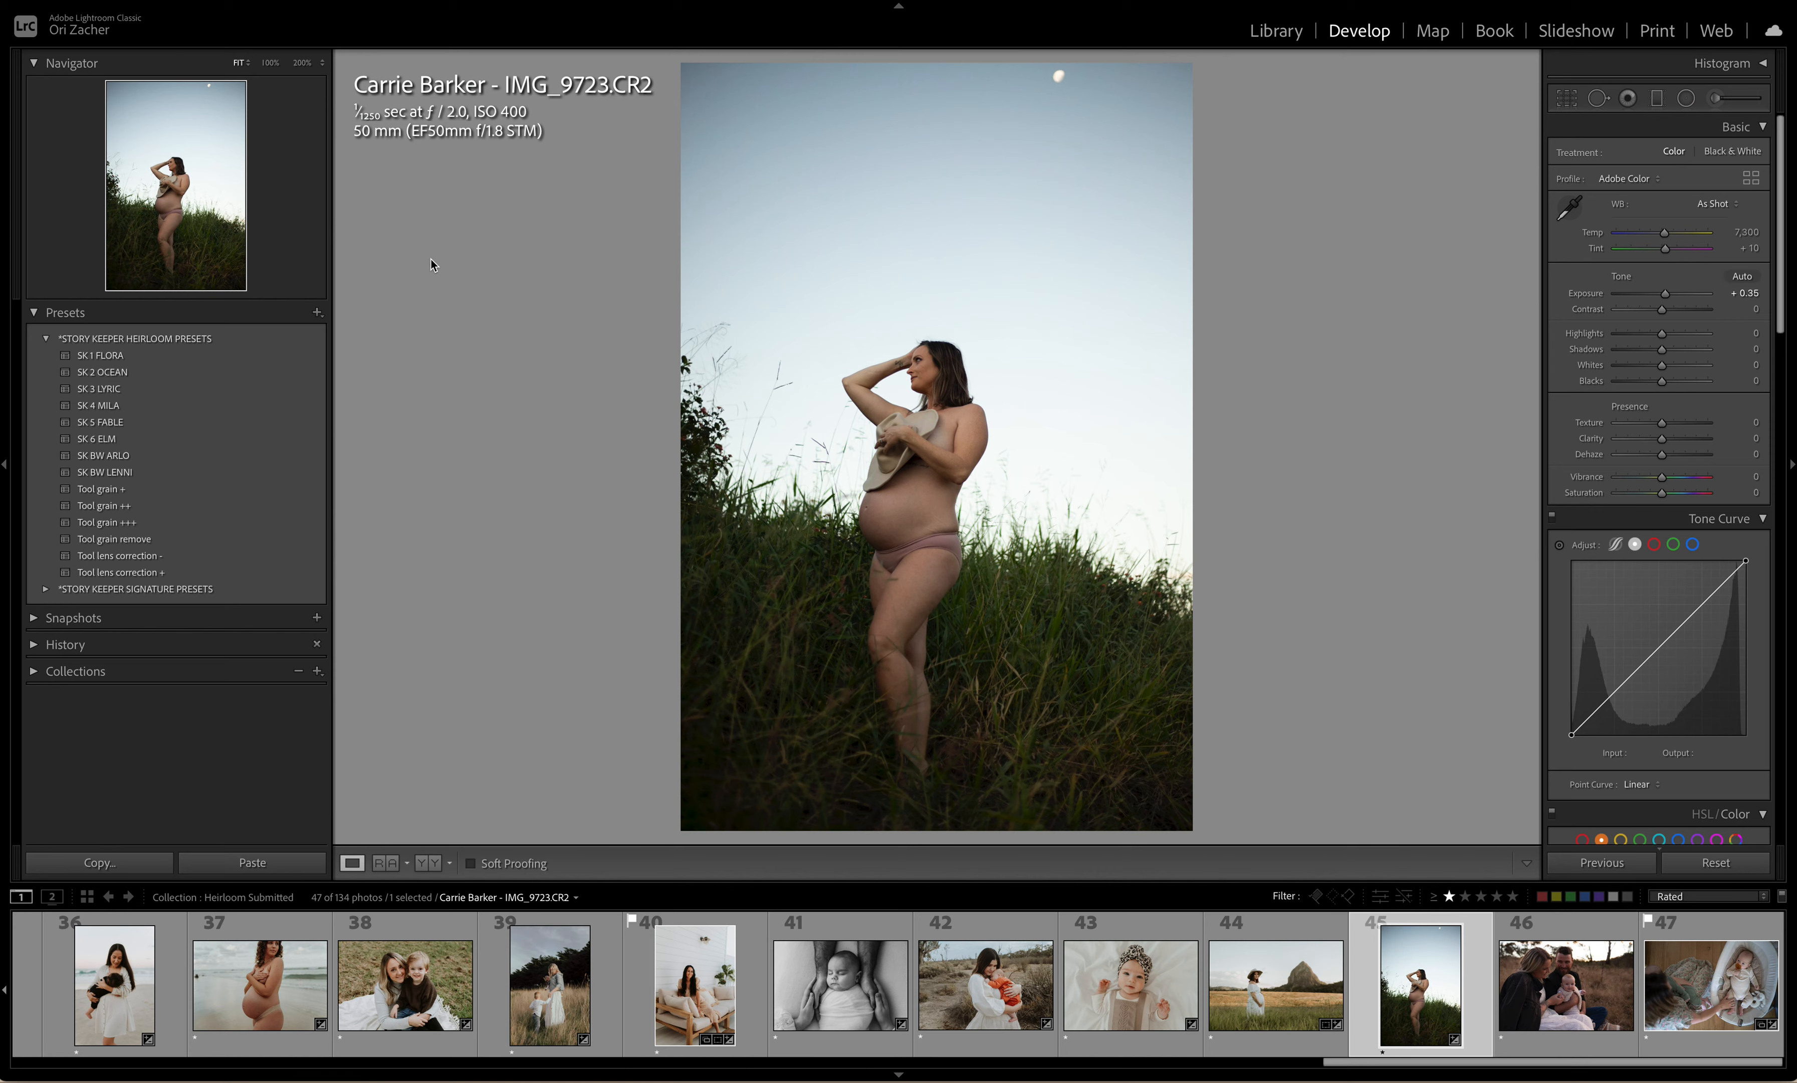
pyautogui.click(111, 376)
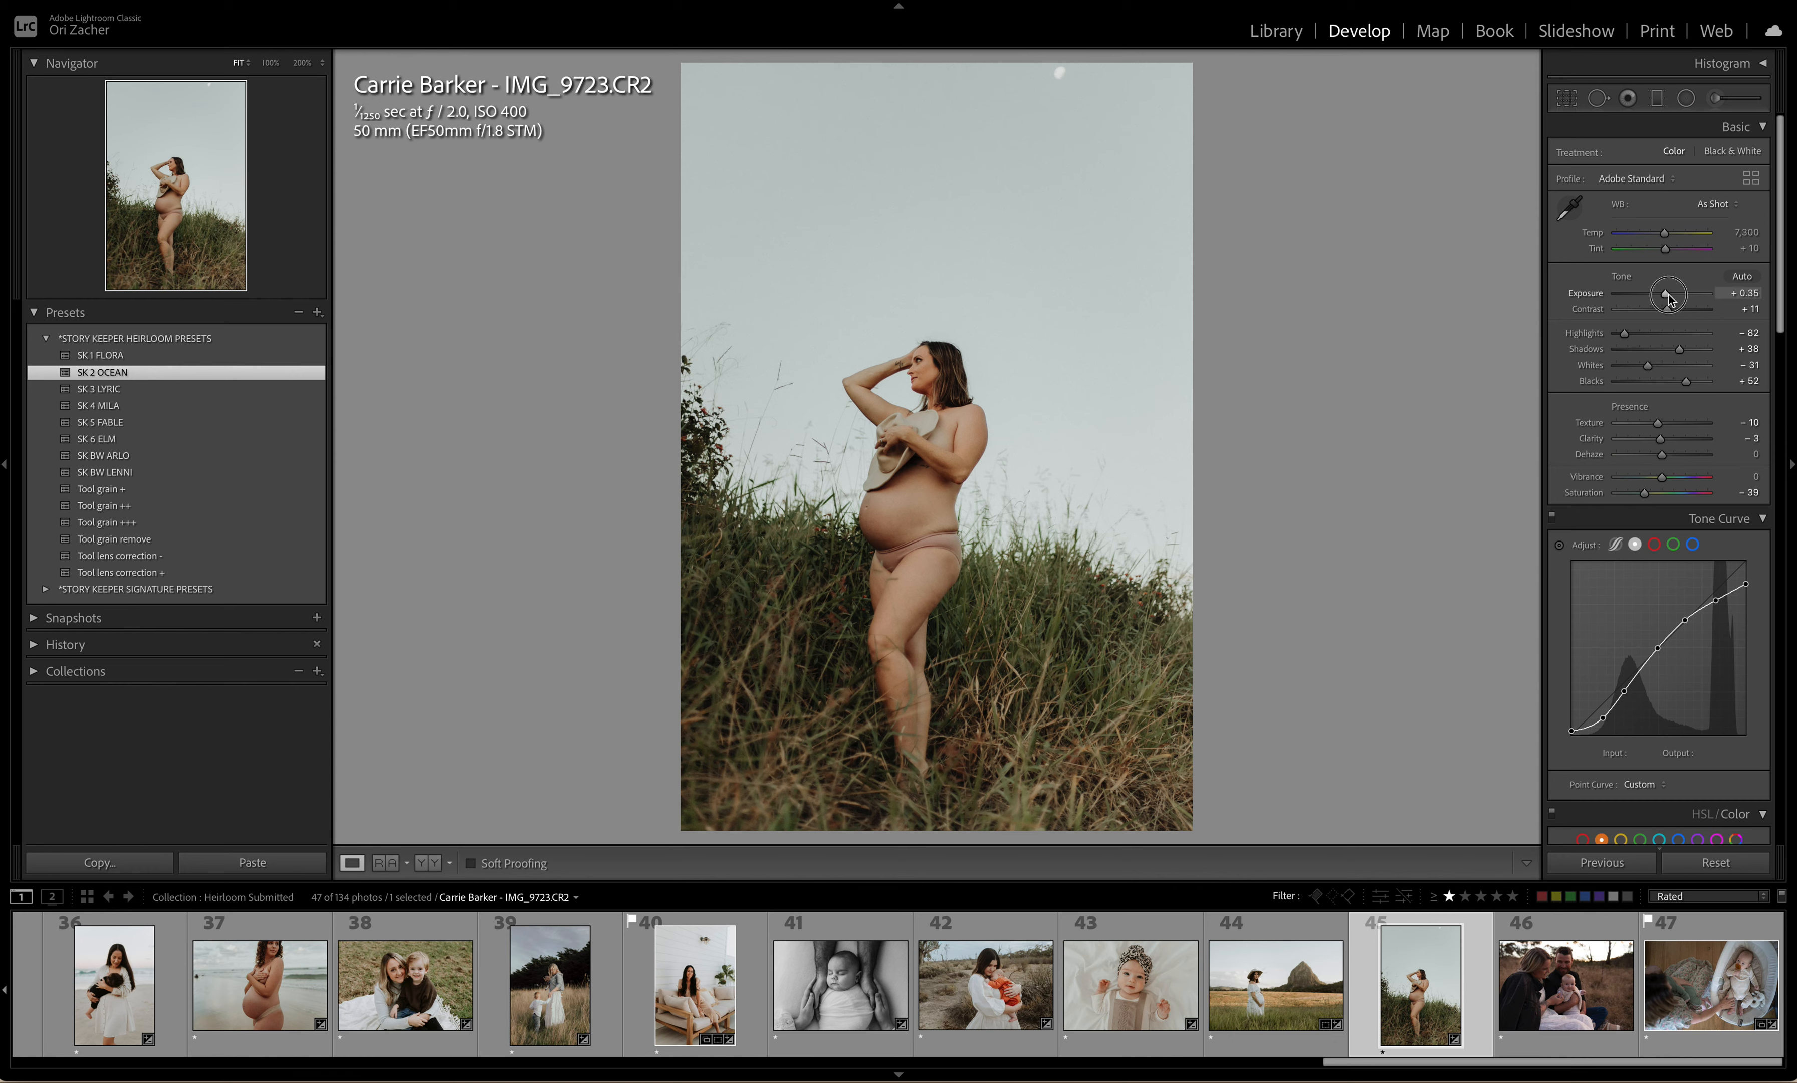
pyautogui.moveTo(1670, 298); pyautogui.dragTo(1665, 300)
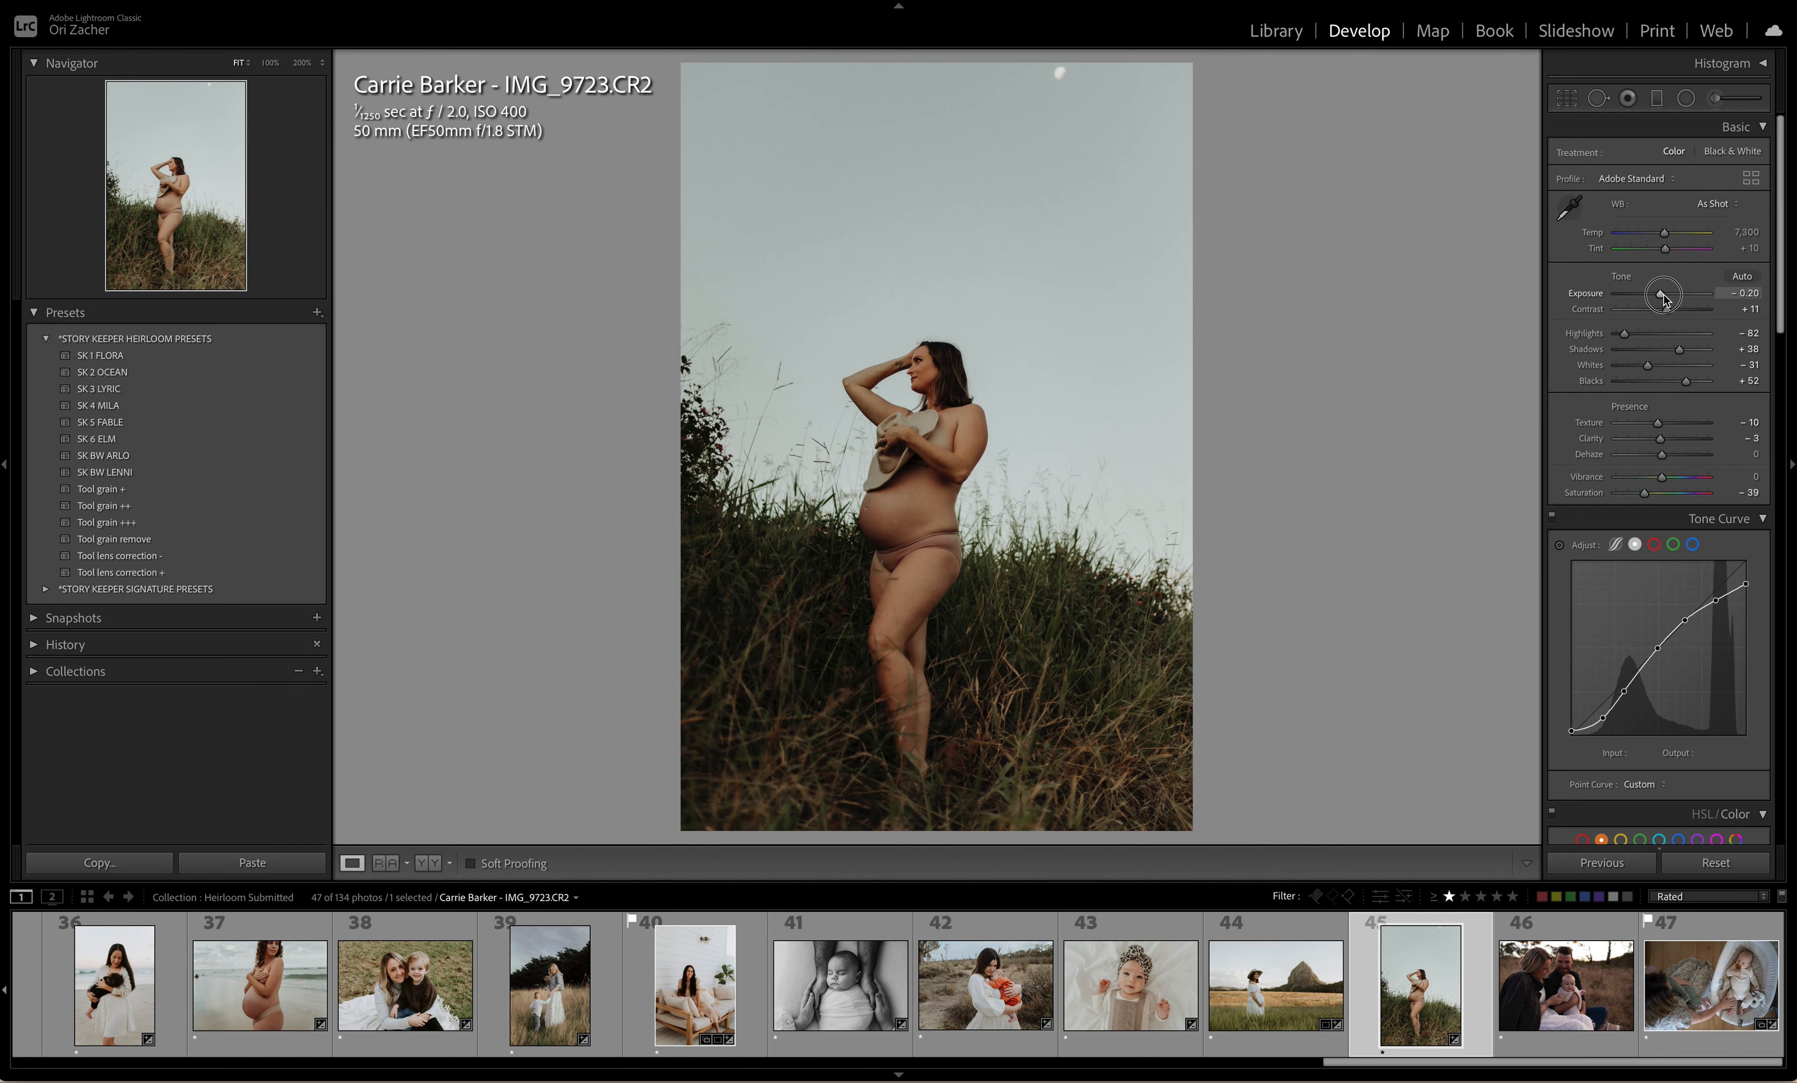
pyautogui.moveTo(1666, 299); pyautogui.dragTo(1667, 299)
pyautogui.moveTo(1666, 299); pyautogui.dragTo(1668, 299)
pyautogui.moveTo(1666, 233); pyautogui.dragTo(1671, 241)
# Step: Add an elliptical radial filter centred on the pregnant woman in IMG_9723 and set its exposure to 0.45
pyautogui.click(1685, 98)
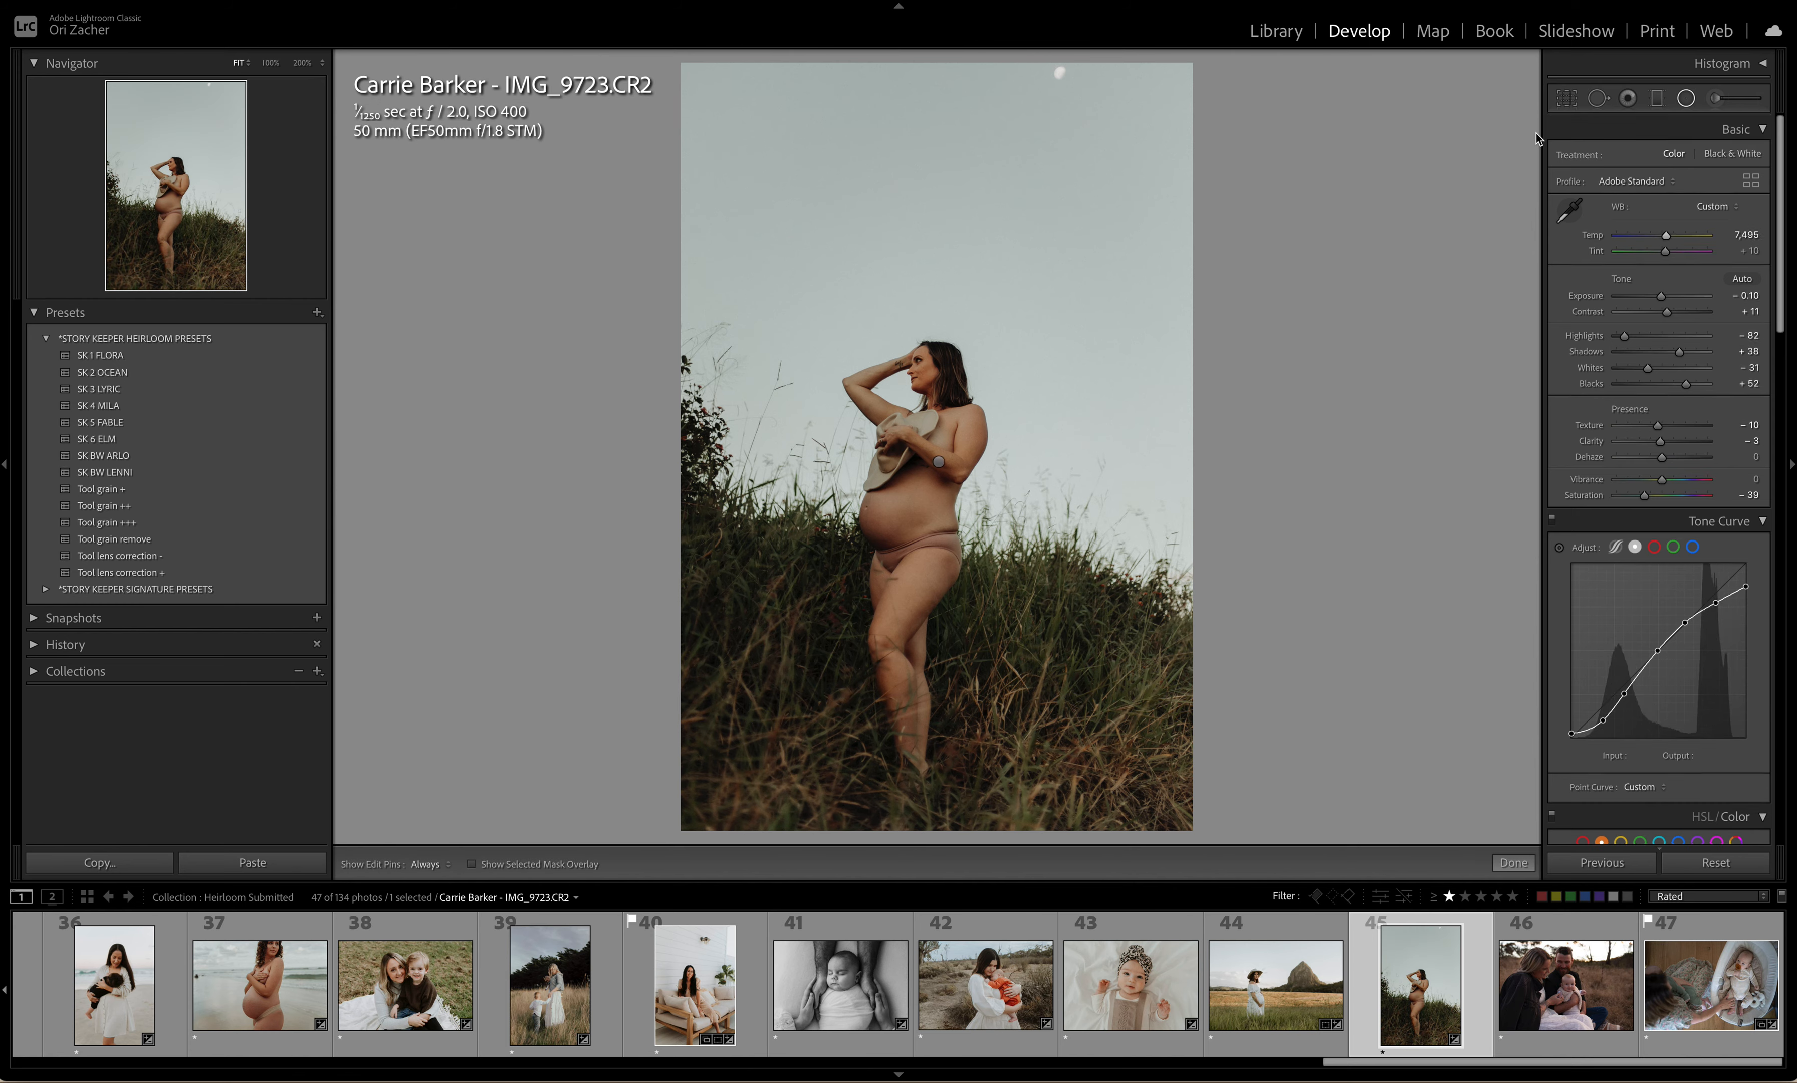
pyautogui.click(939, 462)
pyautogui.moveTo(939, 461); pyautogui.dragTo(922, 477)
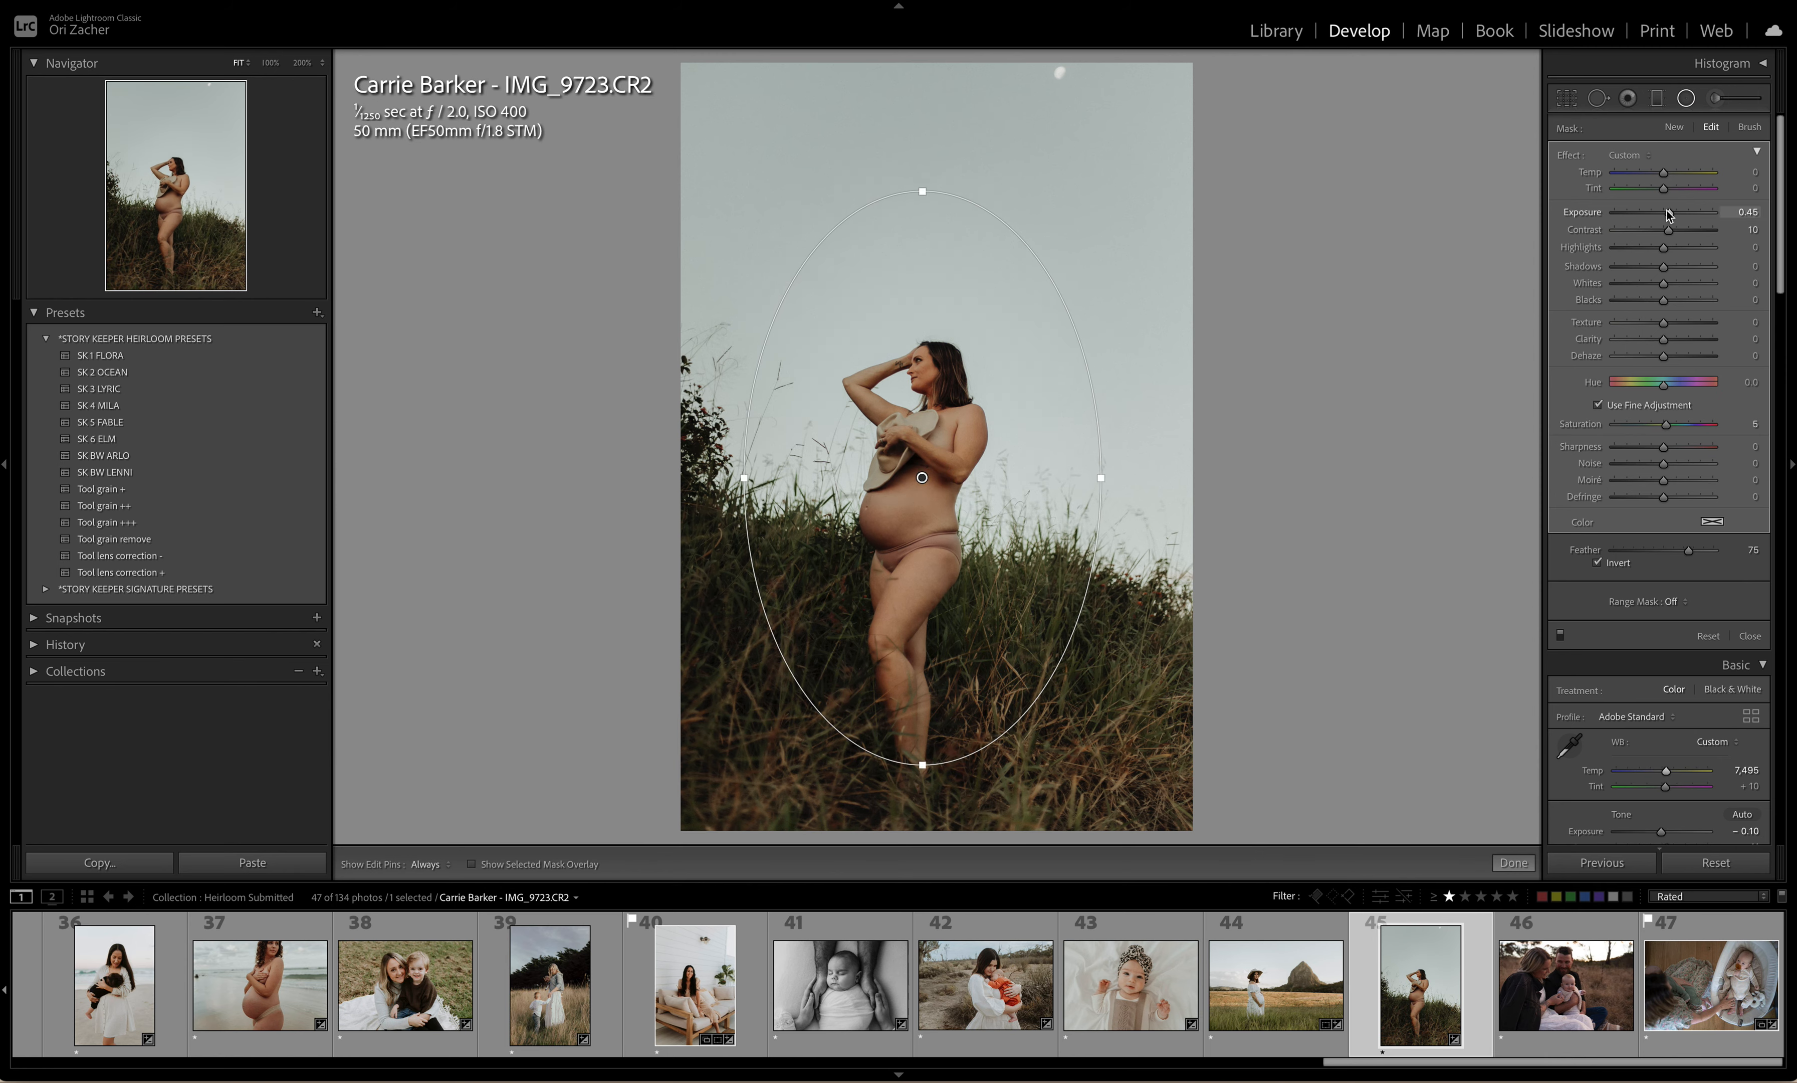
pyautogui.hotkey('shift', 'm')
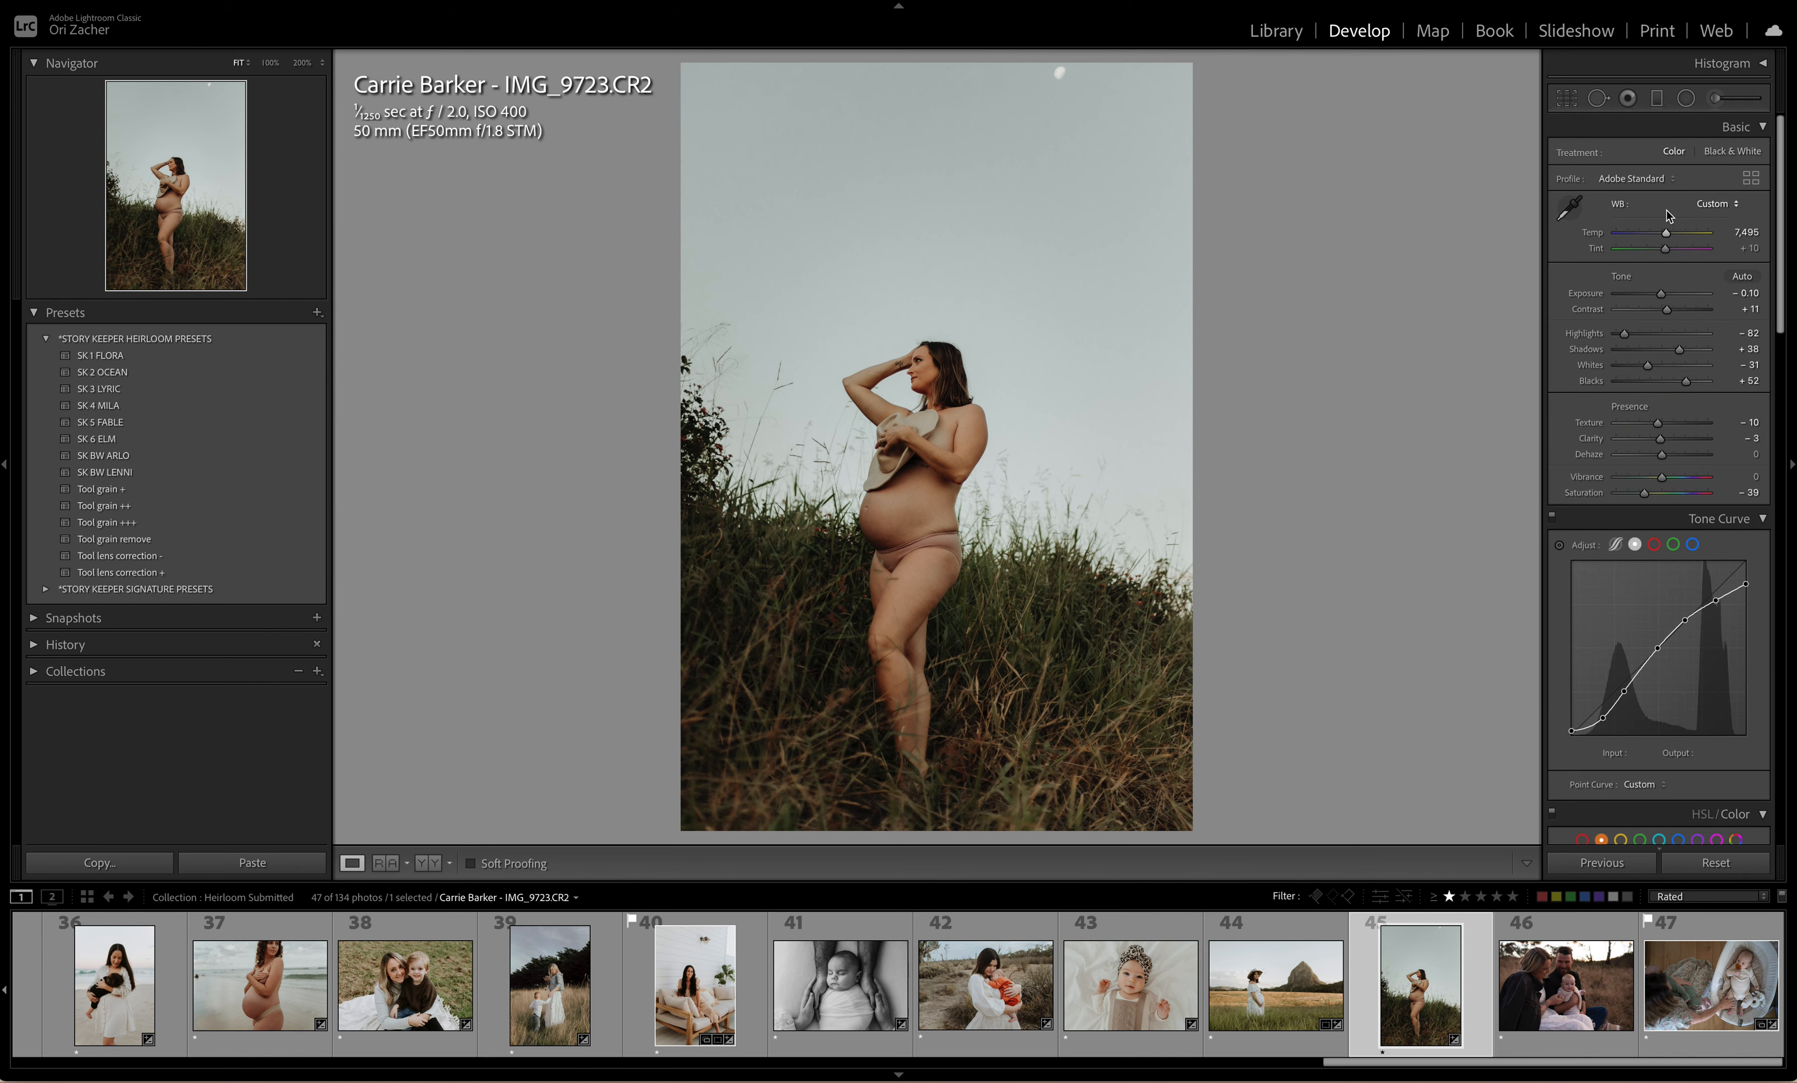
# Step: Open _KAE3640, the couple holding a baby in the dry grass, apply SK 1 FLORA, and raise the exposure to +0.85
pyautogui.press('Right')
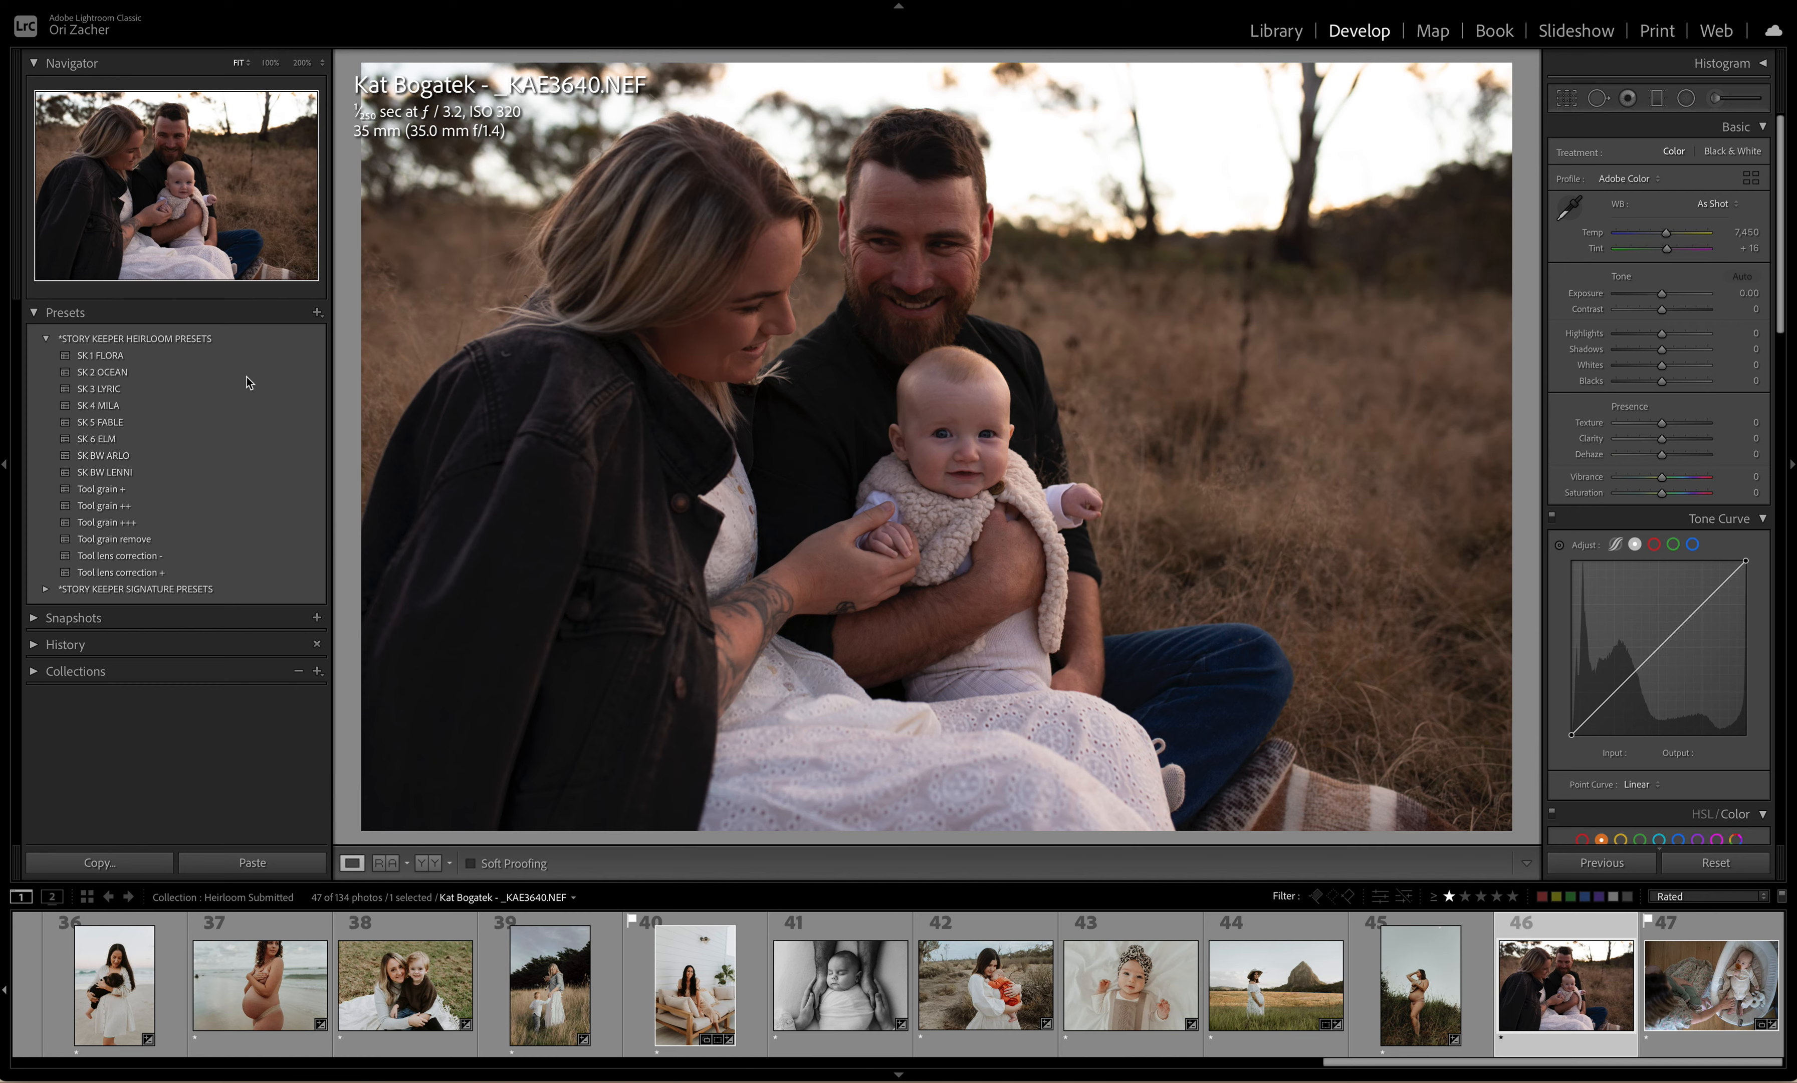
pyautogui.click(107, 354)
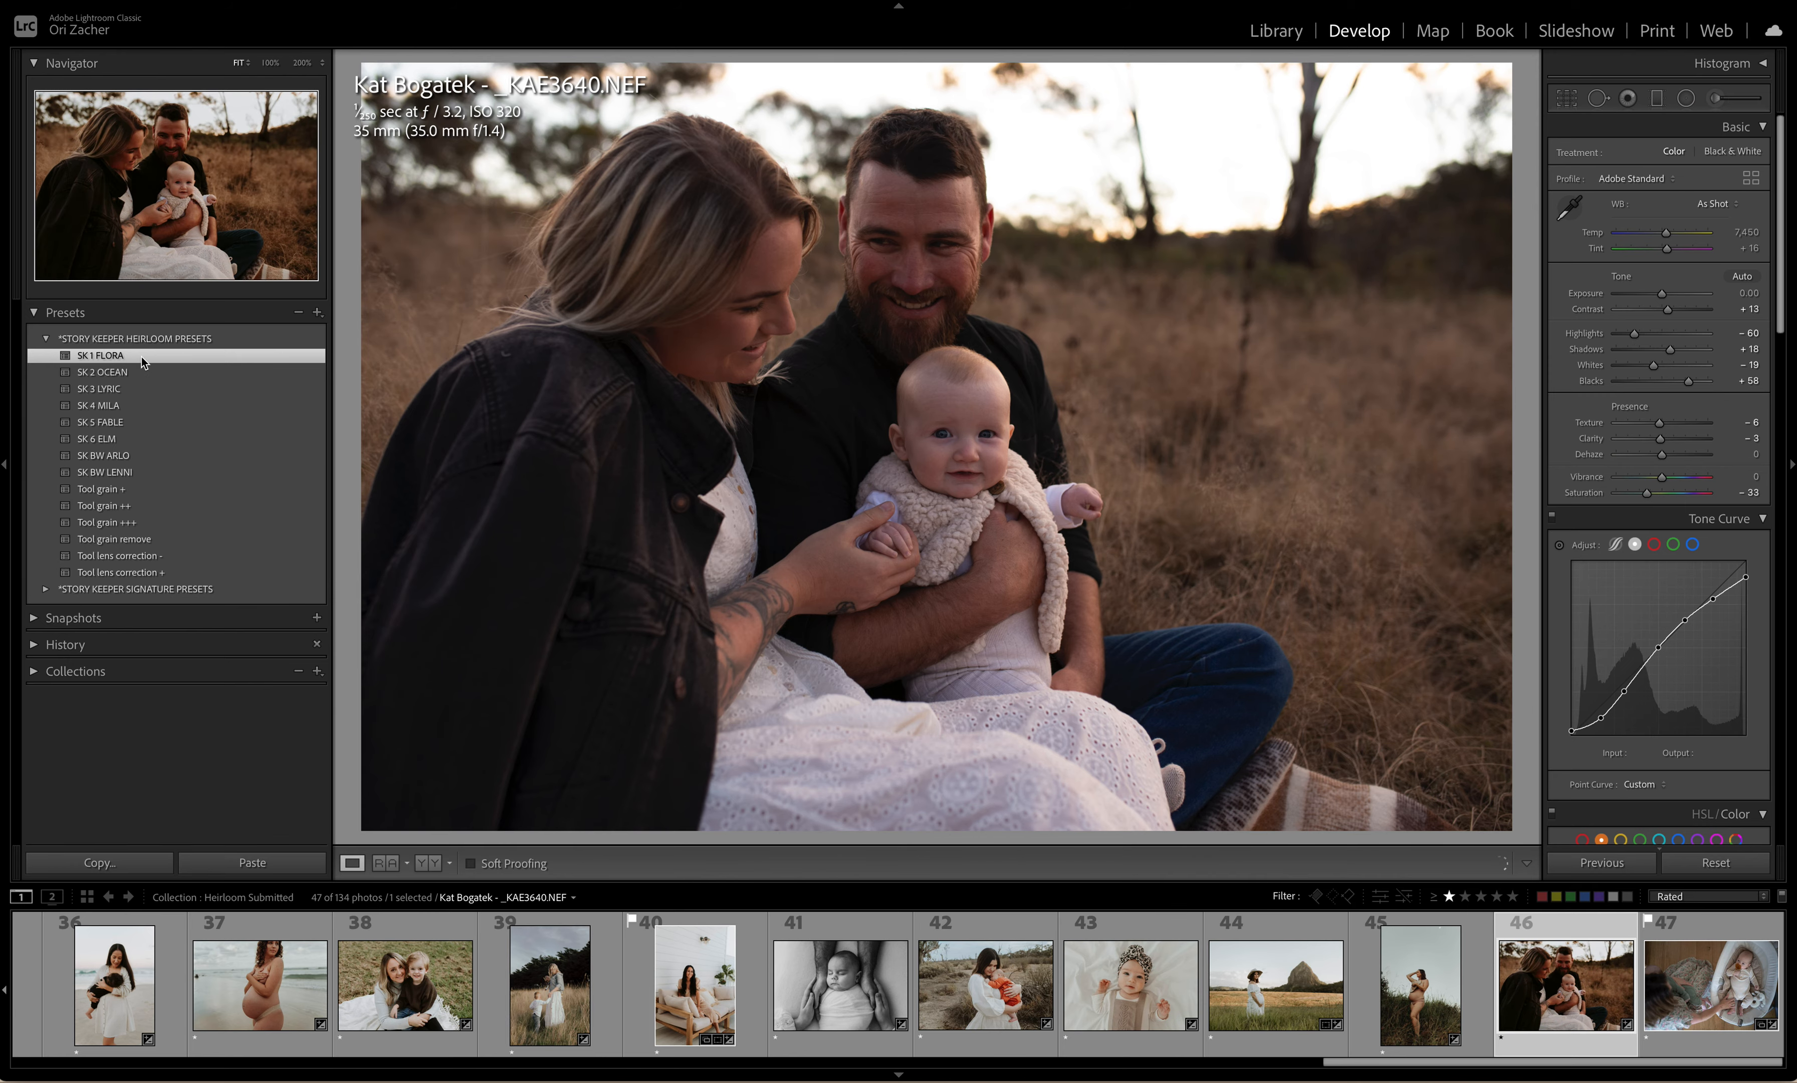
pyautogui.click(1661, 295)
pyautogui.moveTo(1661, 294); pyautogui.dragTo(1669, 298)
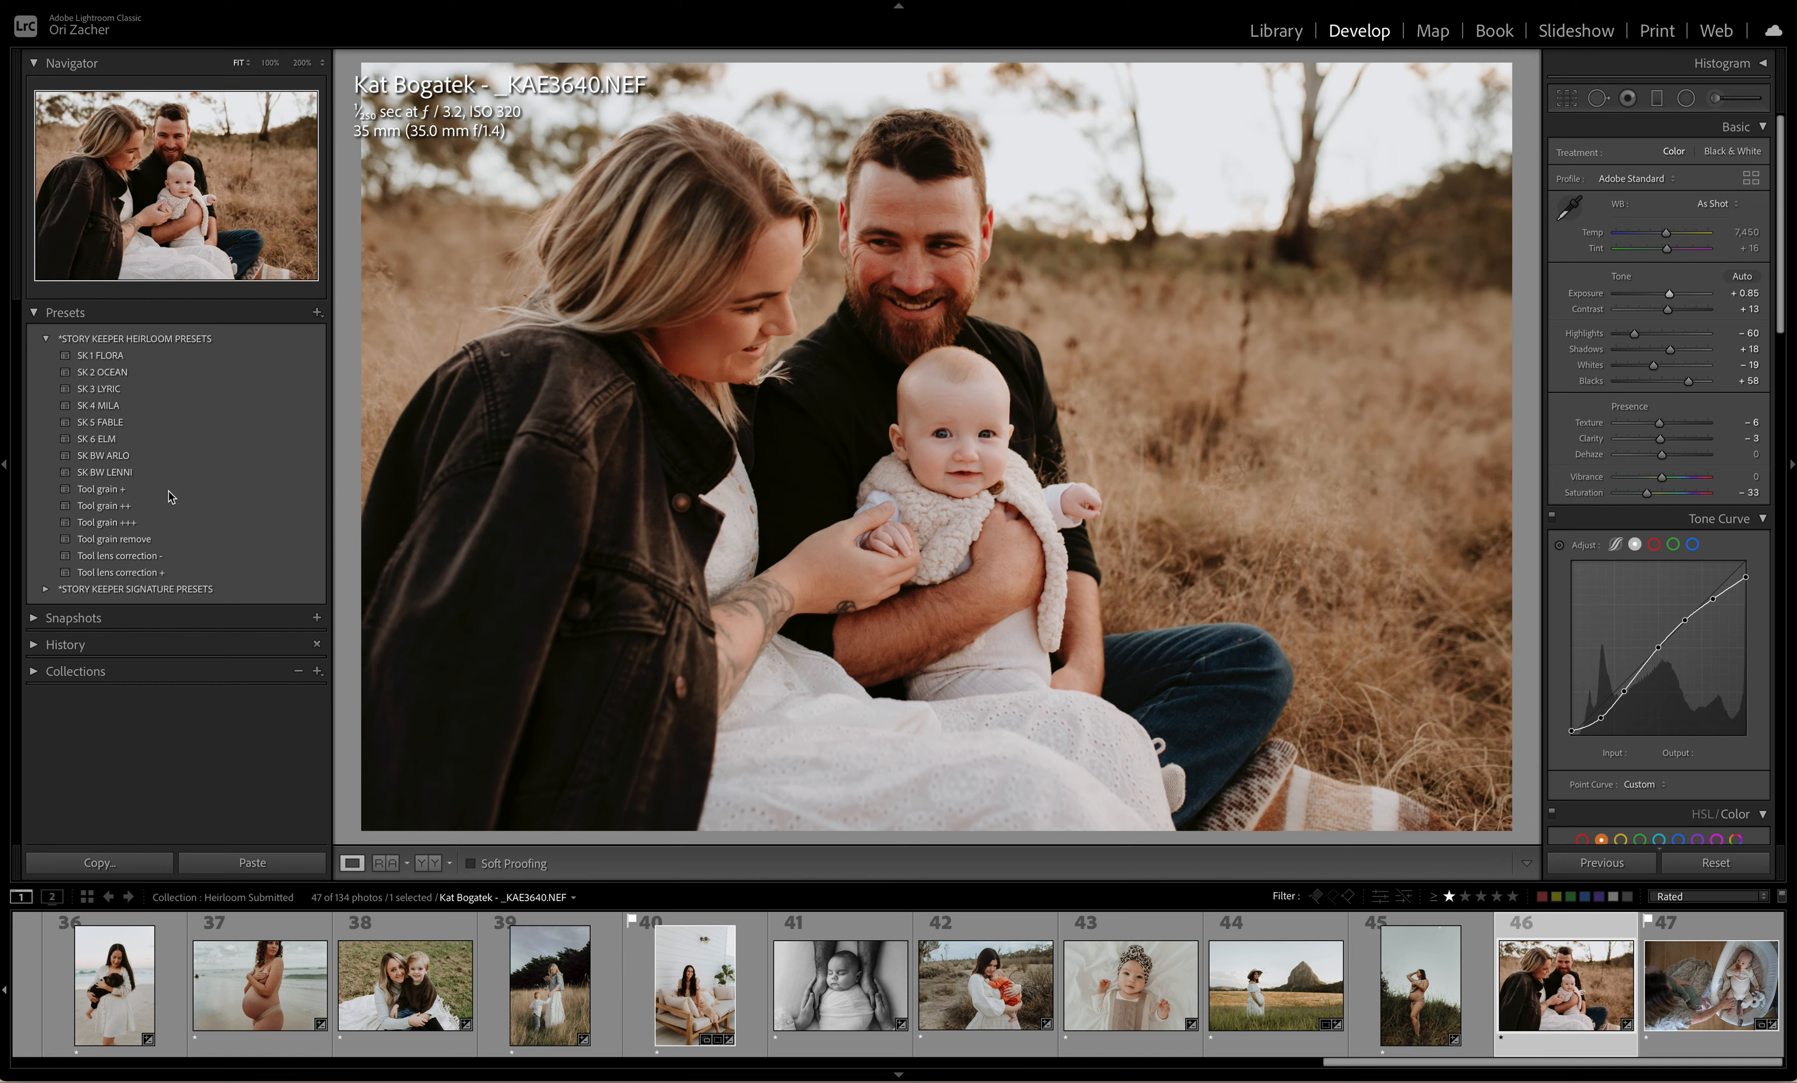
# Step: Convert the family photo _KAE3640 to black and white with SK BW LENNI, setting exposure to +0.90 and highlights to -95
pyautogui.click(141, 472)
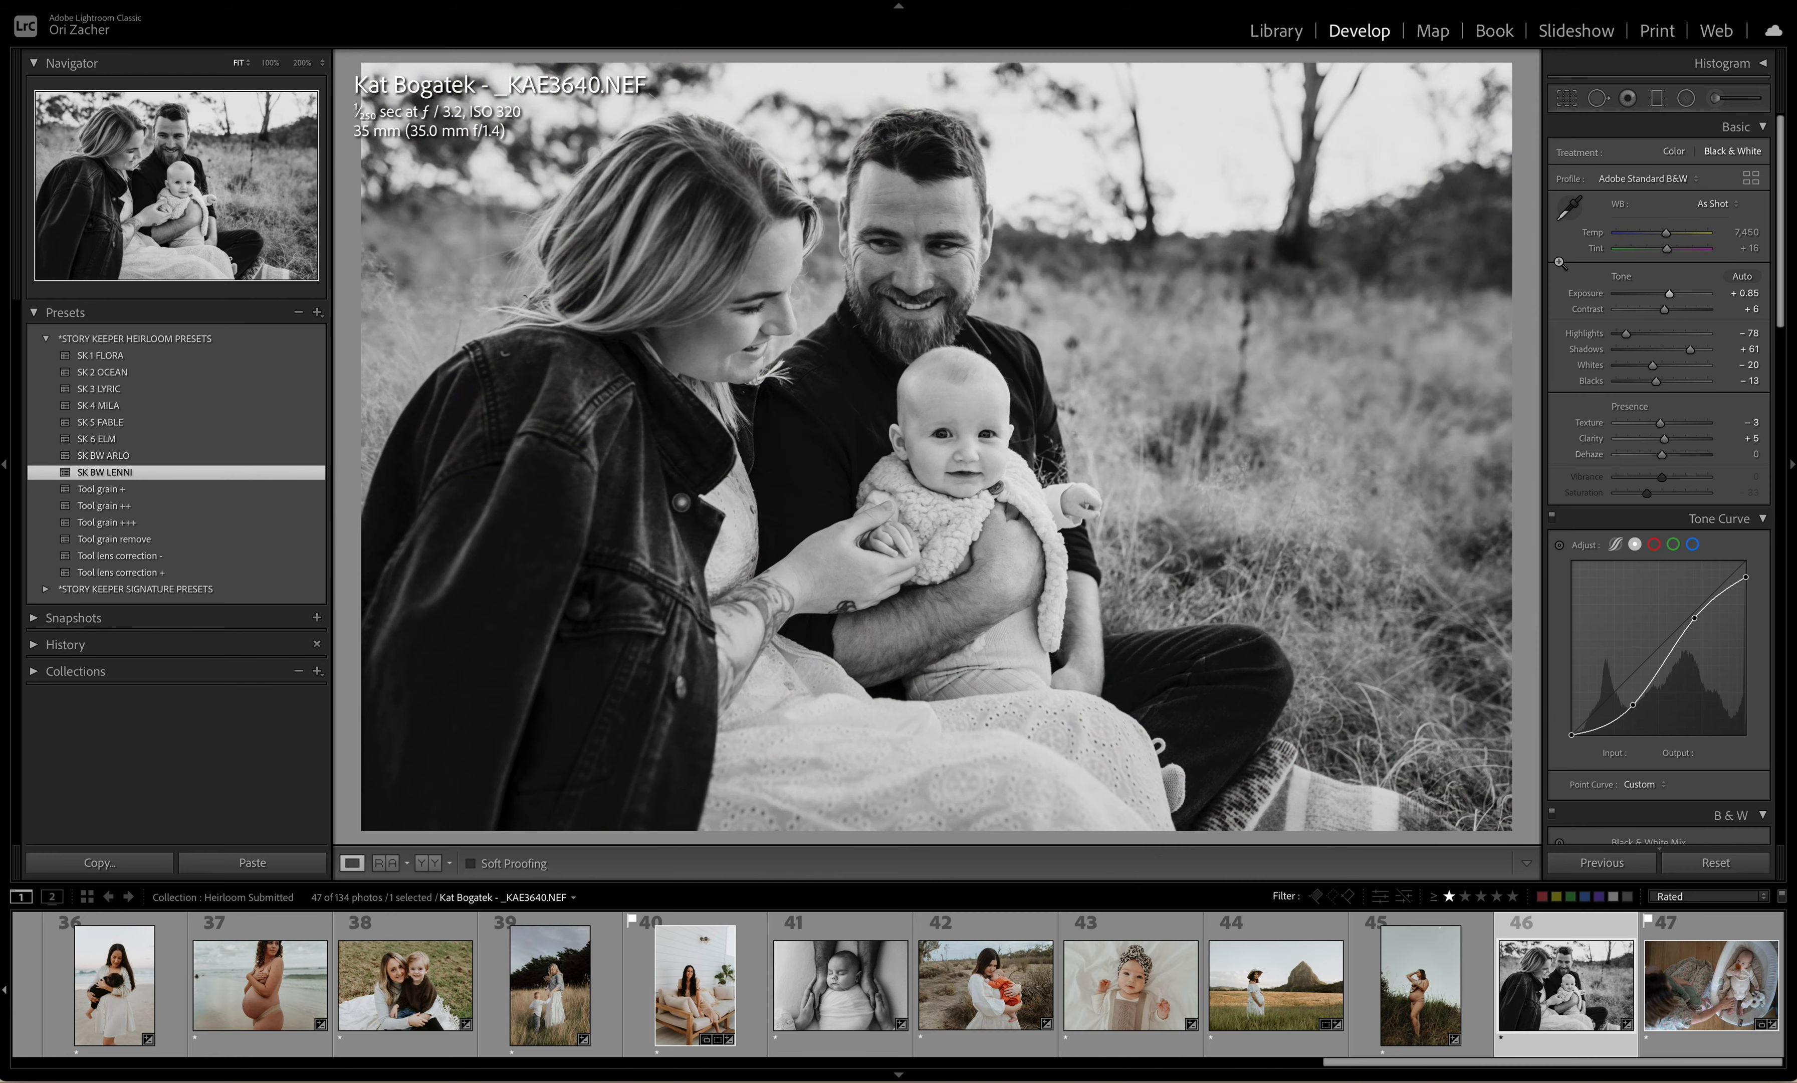
pyautogui.moveTo(1669, 294); pyautogui.dragTo(1671, 299)
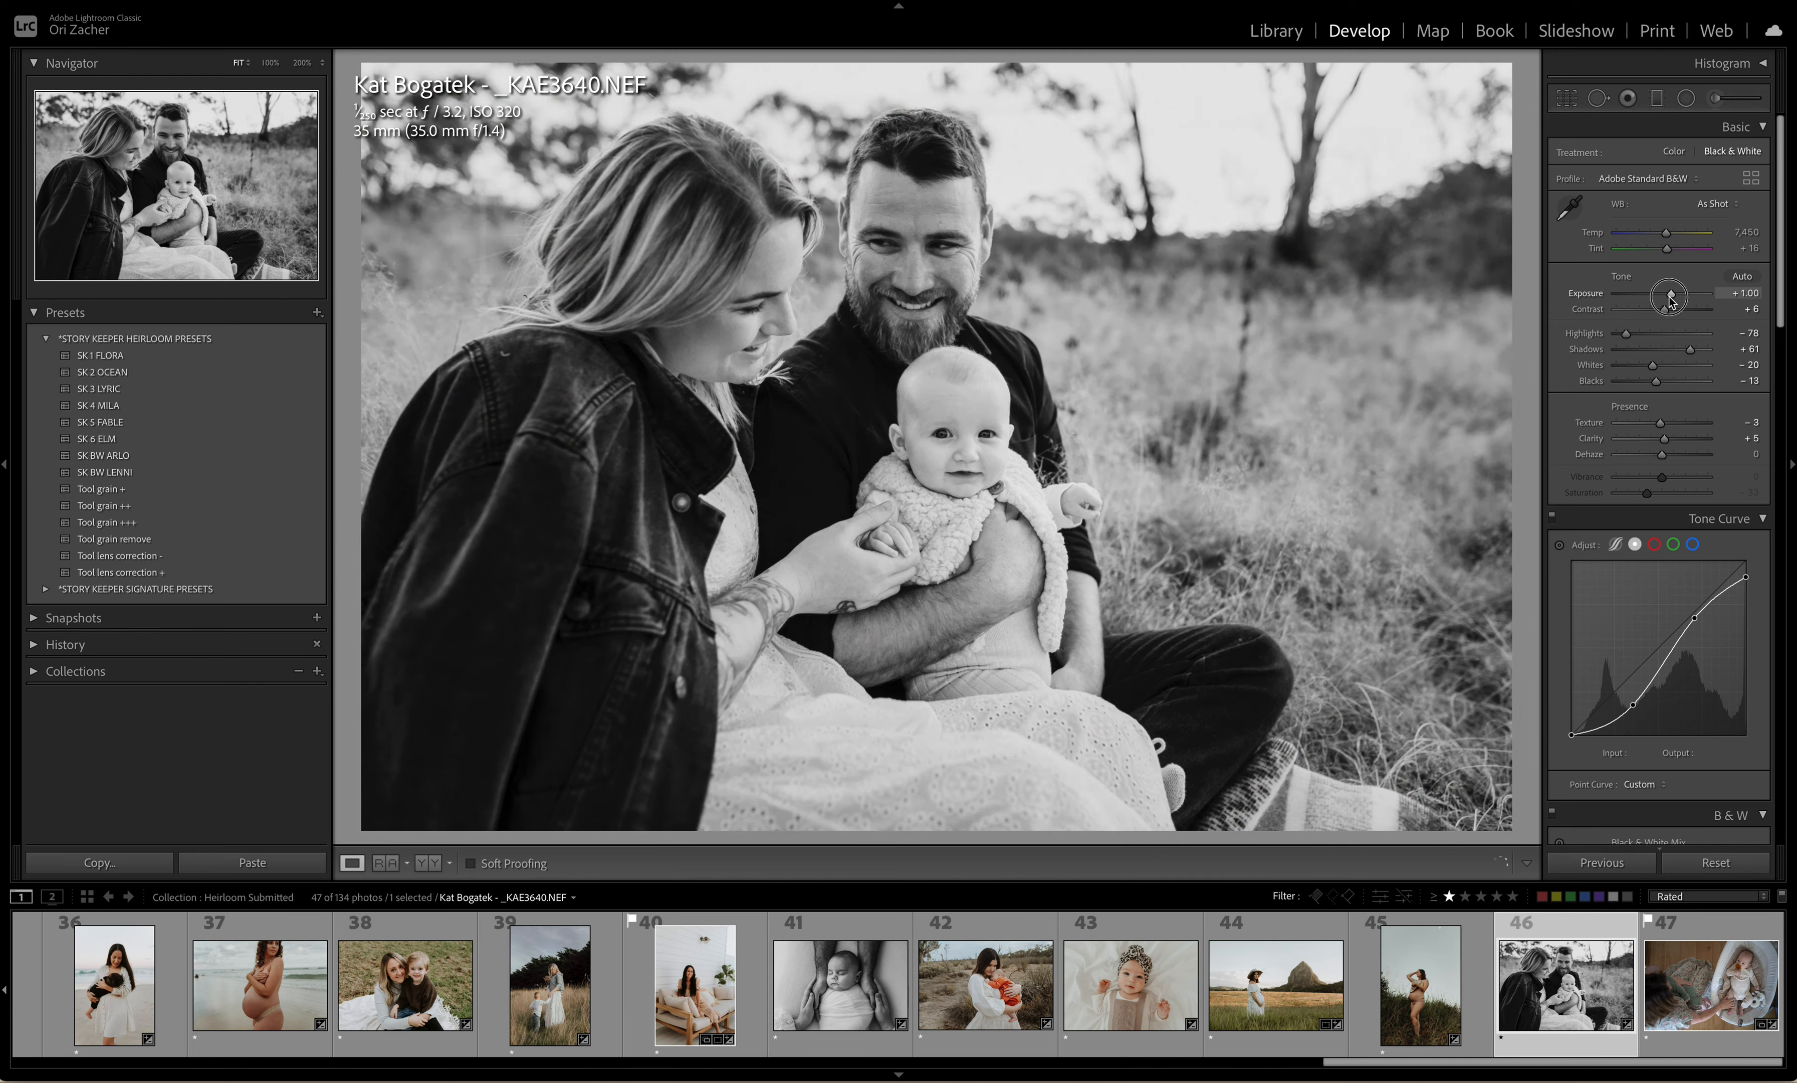
pyautogui.moveTo(1623, 336); pyautogui.dragTo(1616, 336)
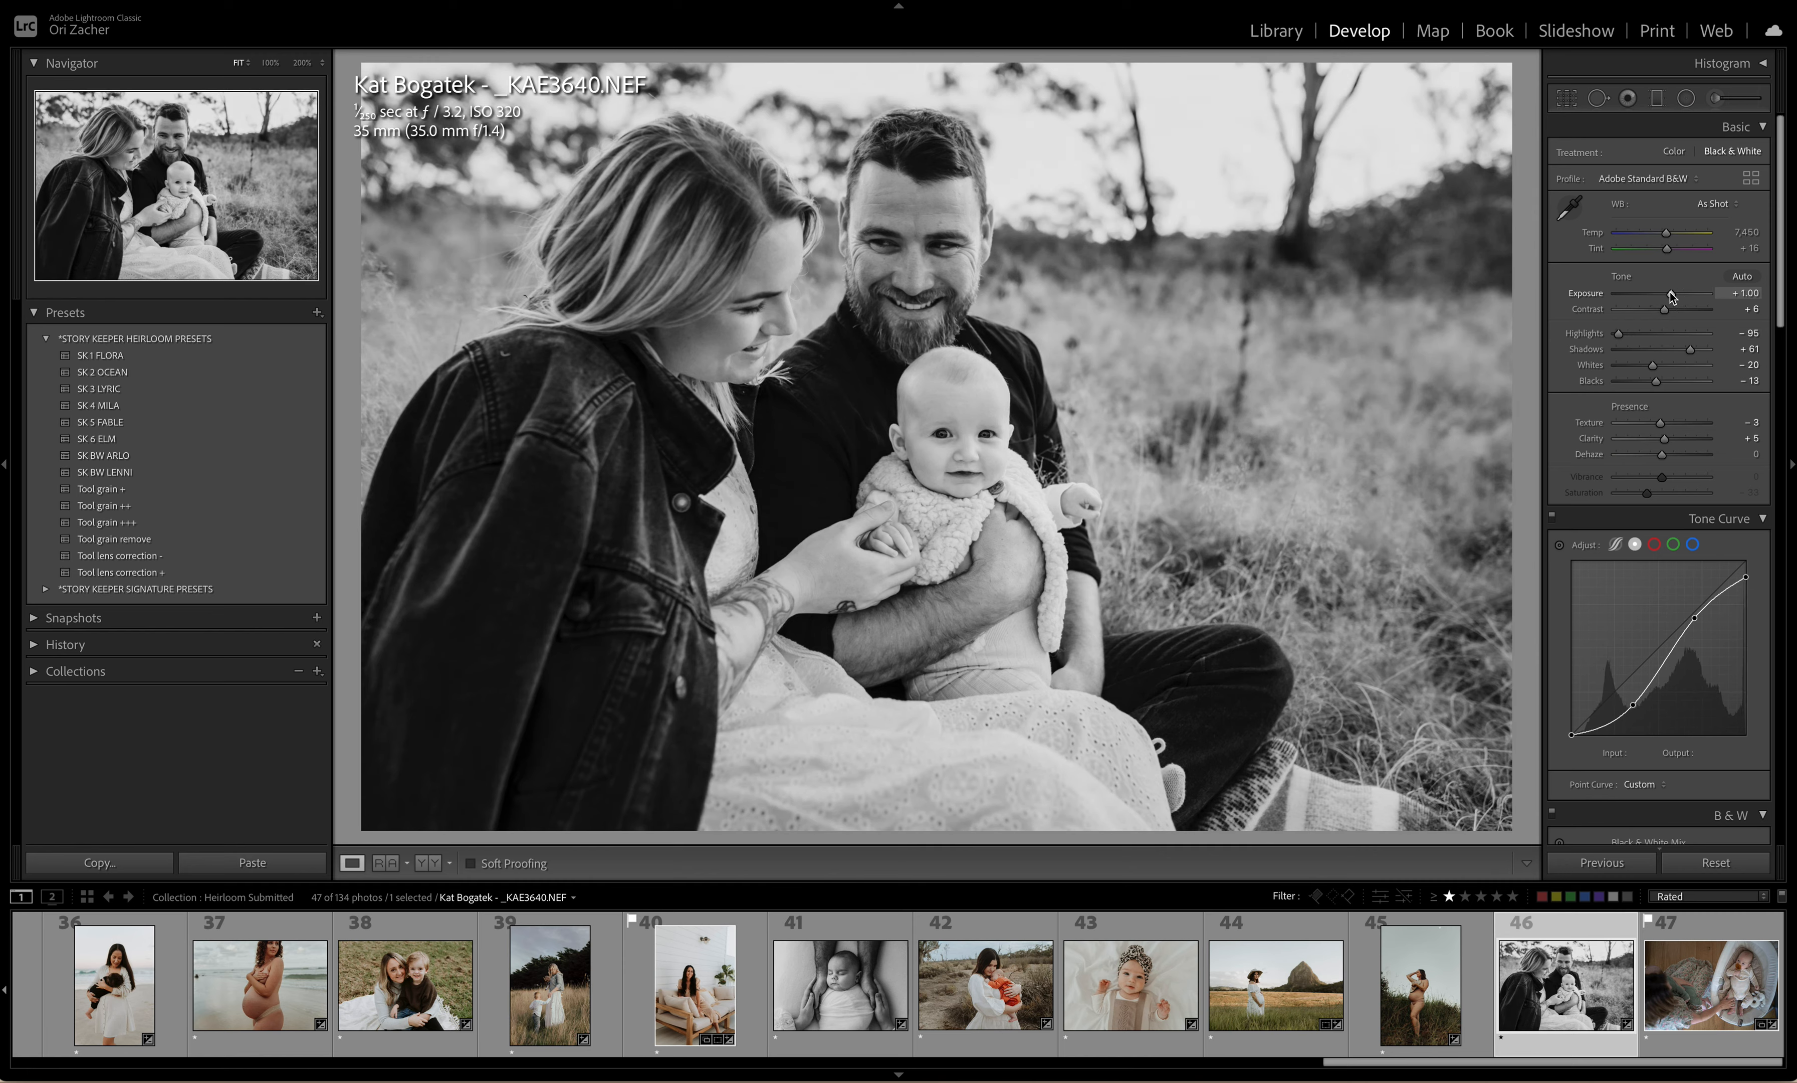
pyautogui.moveTo(1672, 296); pyautogui.dragTo(1671, 296)
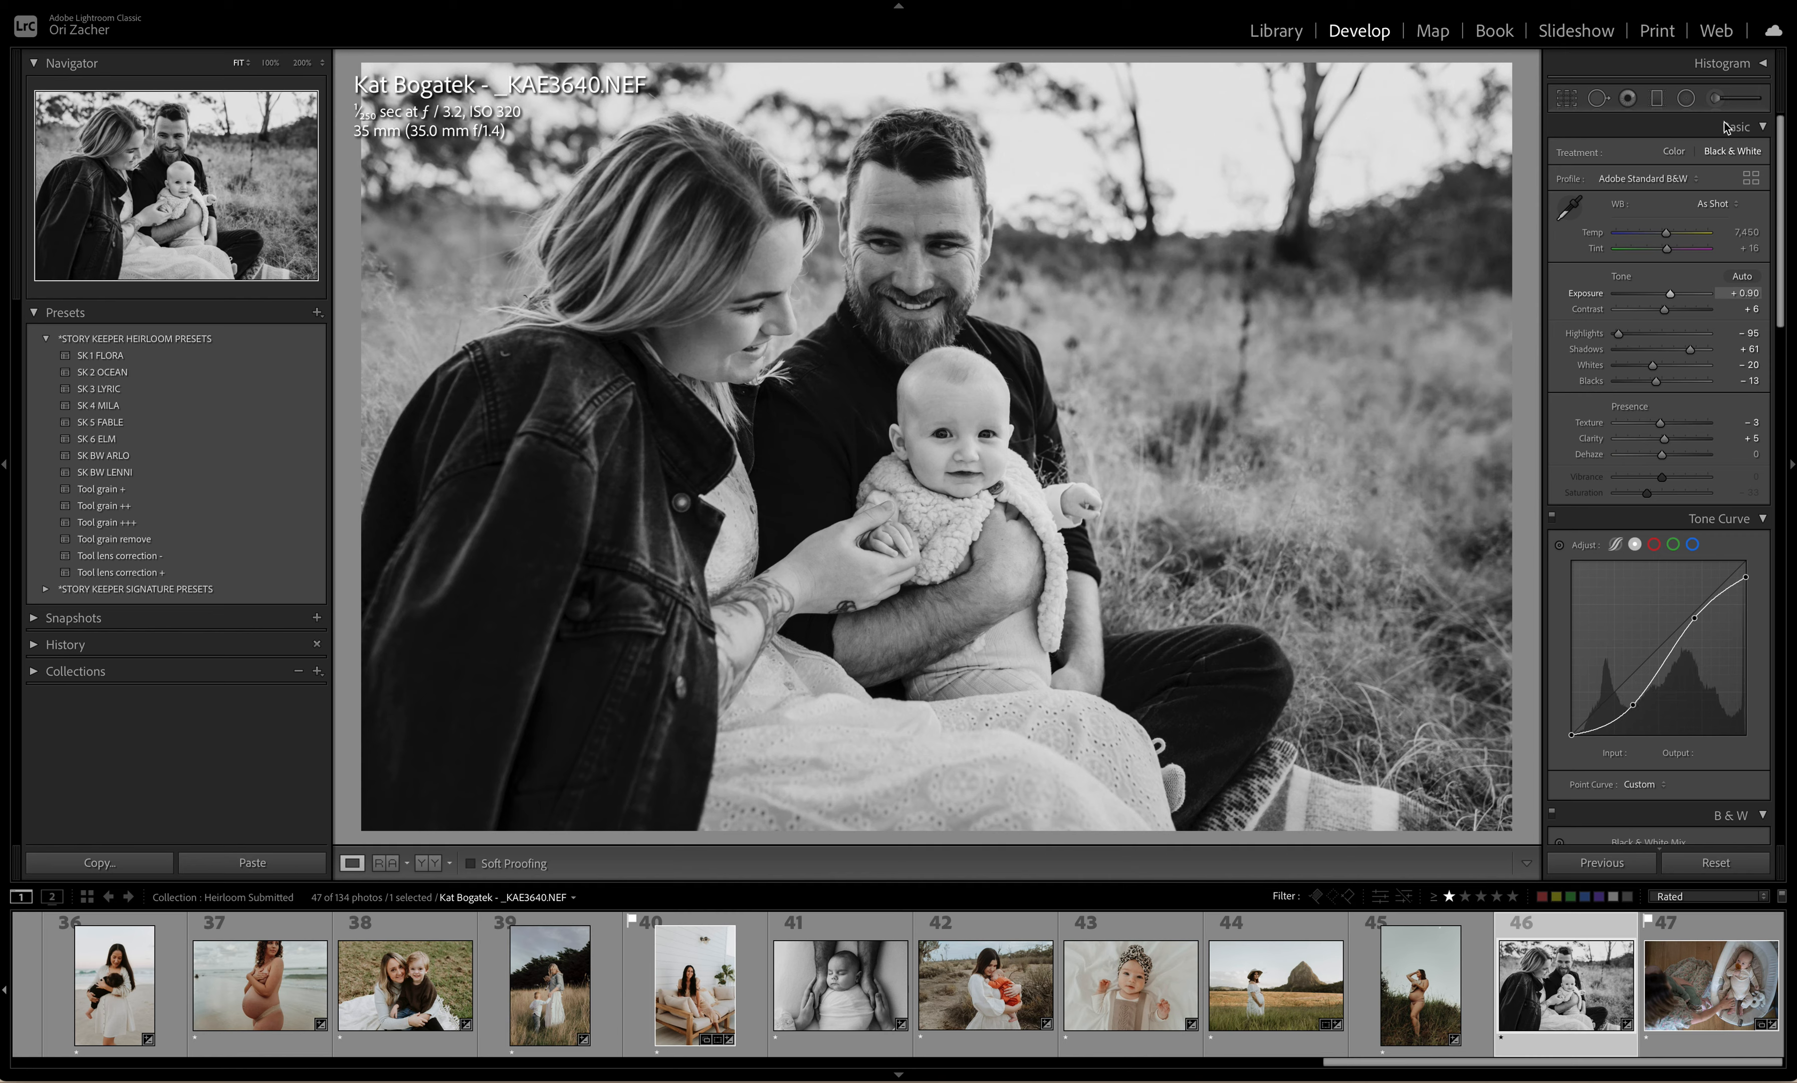
# Step: Add a wide radial filter over the parents' and baby's faces in _KAE3640 with exposure 0.25
pyautogui.click(1685, 98)
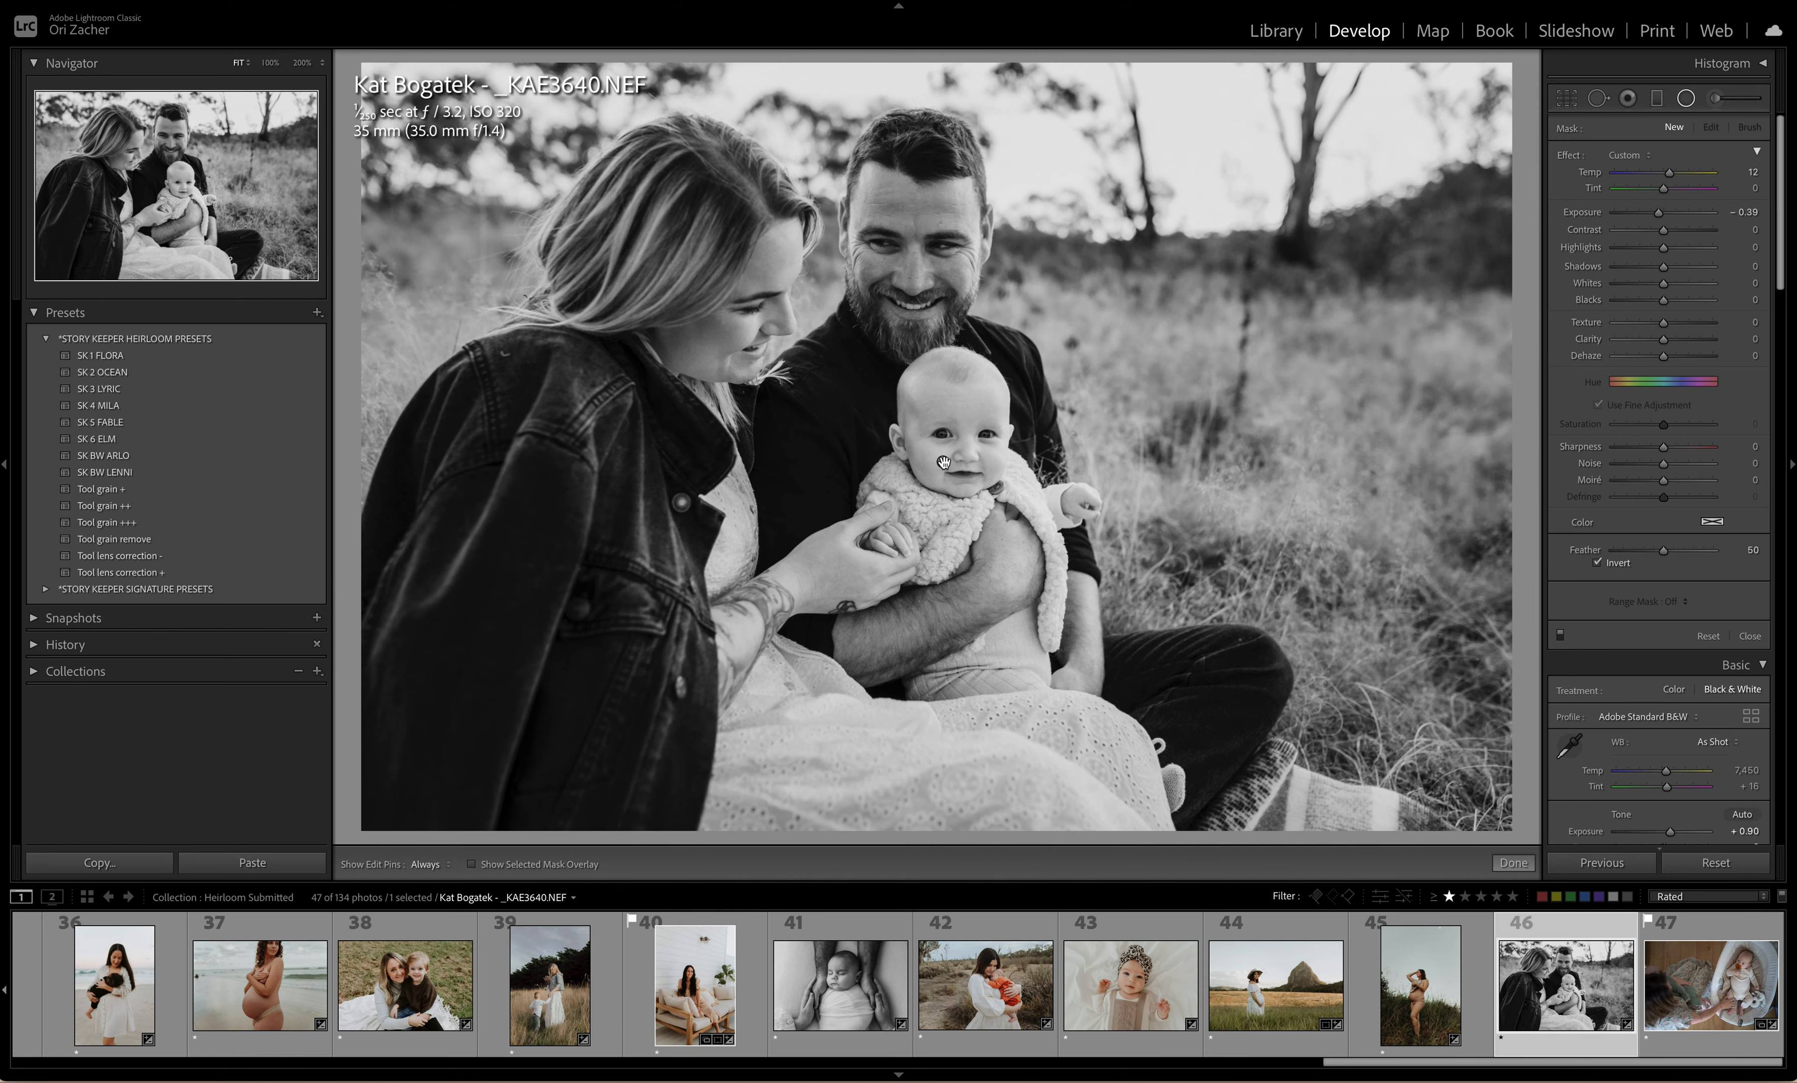
pyautogui.moveTo(845, 362); pyautogui.dragTo(448, 645)
pyautogui.moveTo(844, 363); pyautogui.dragTo(845, 362)
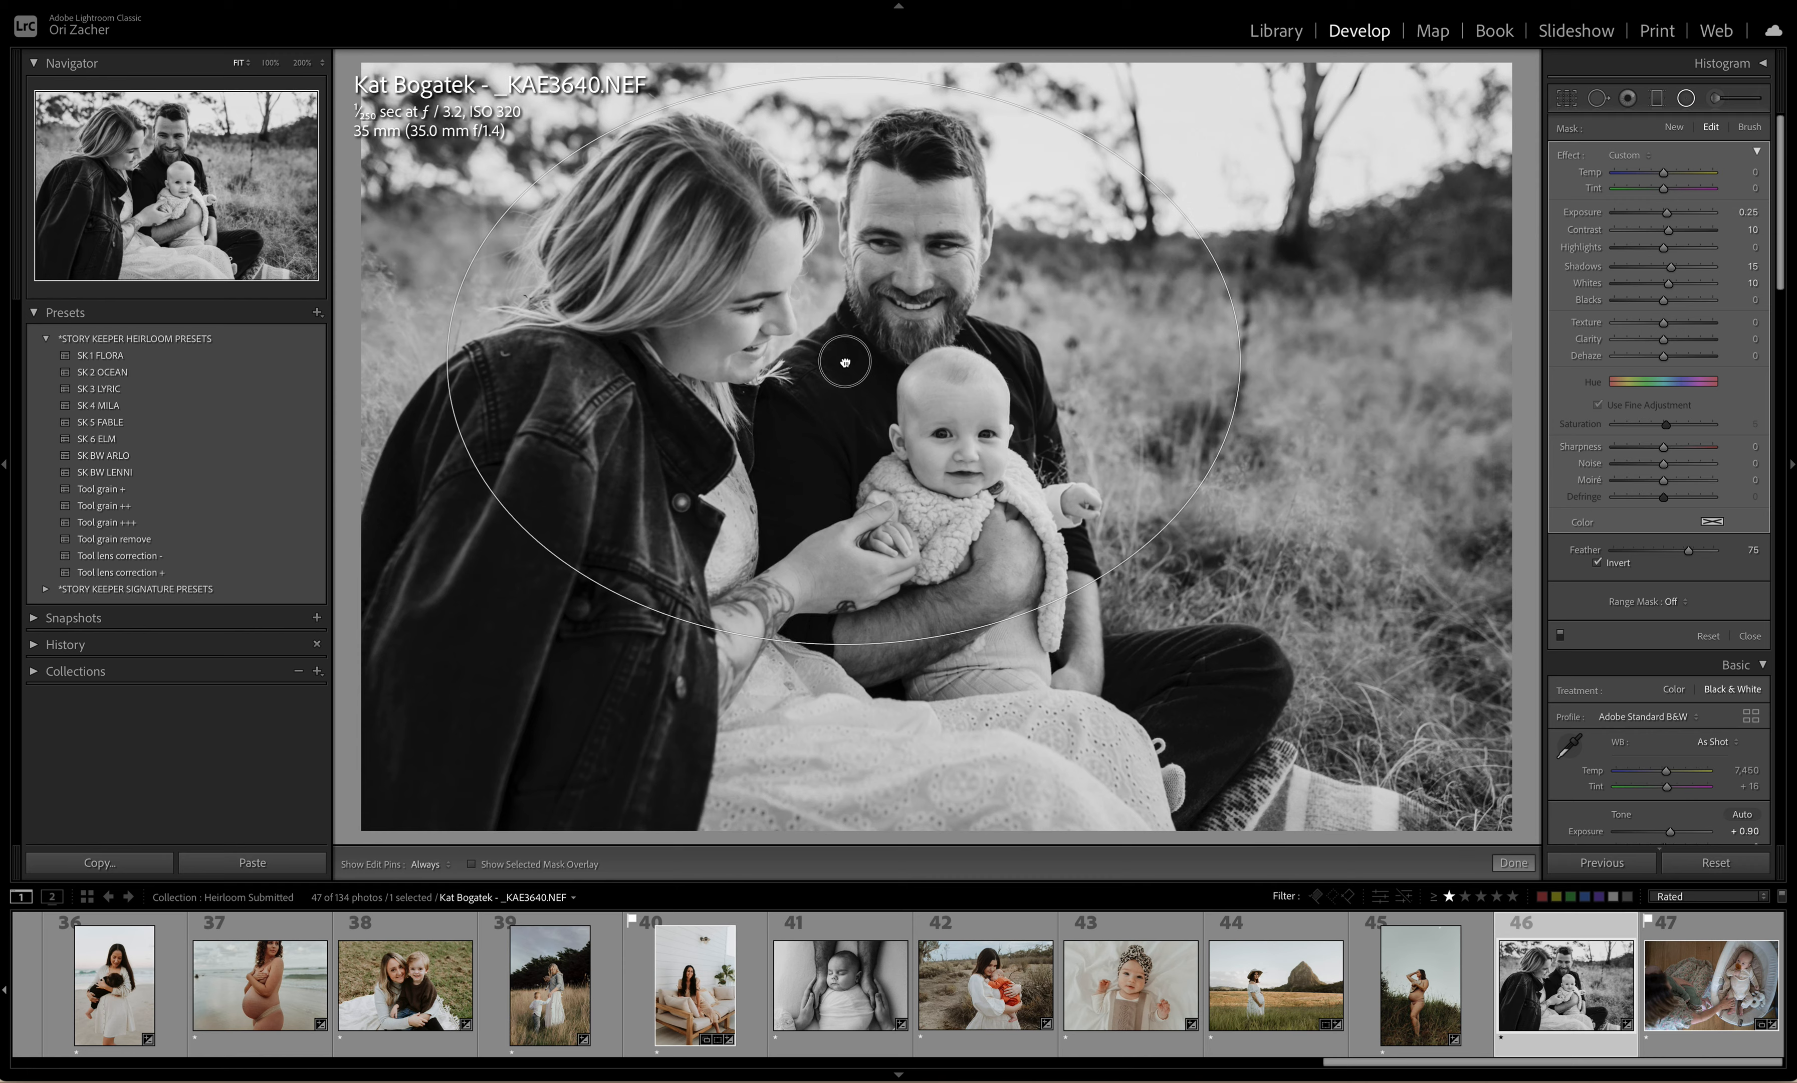
pyautogui.press('Return')
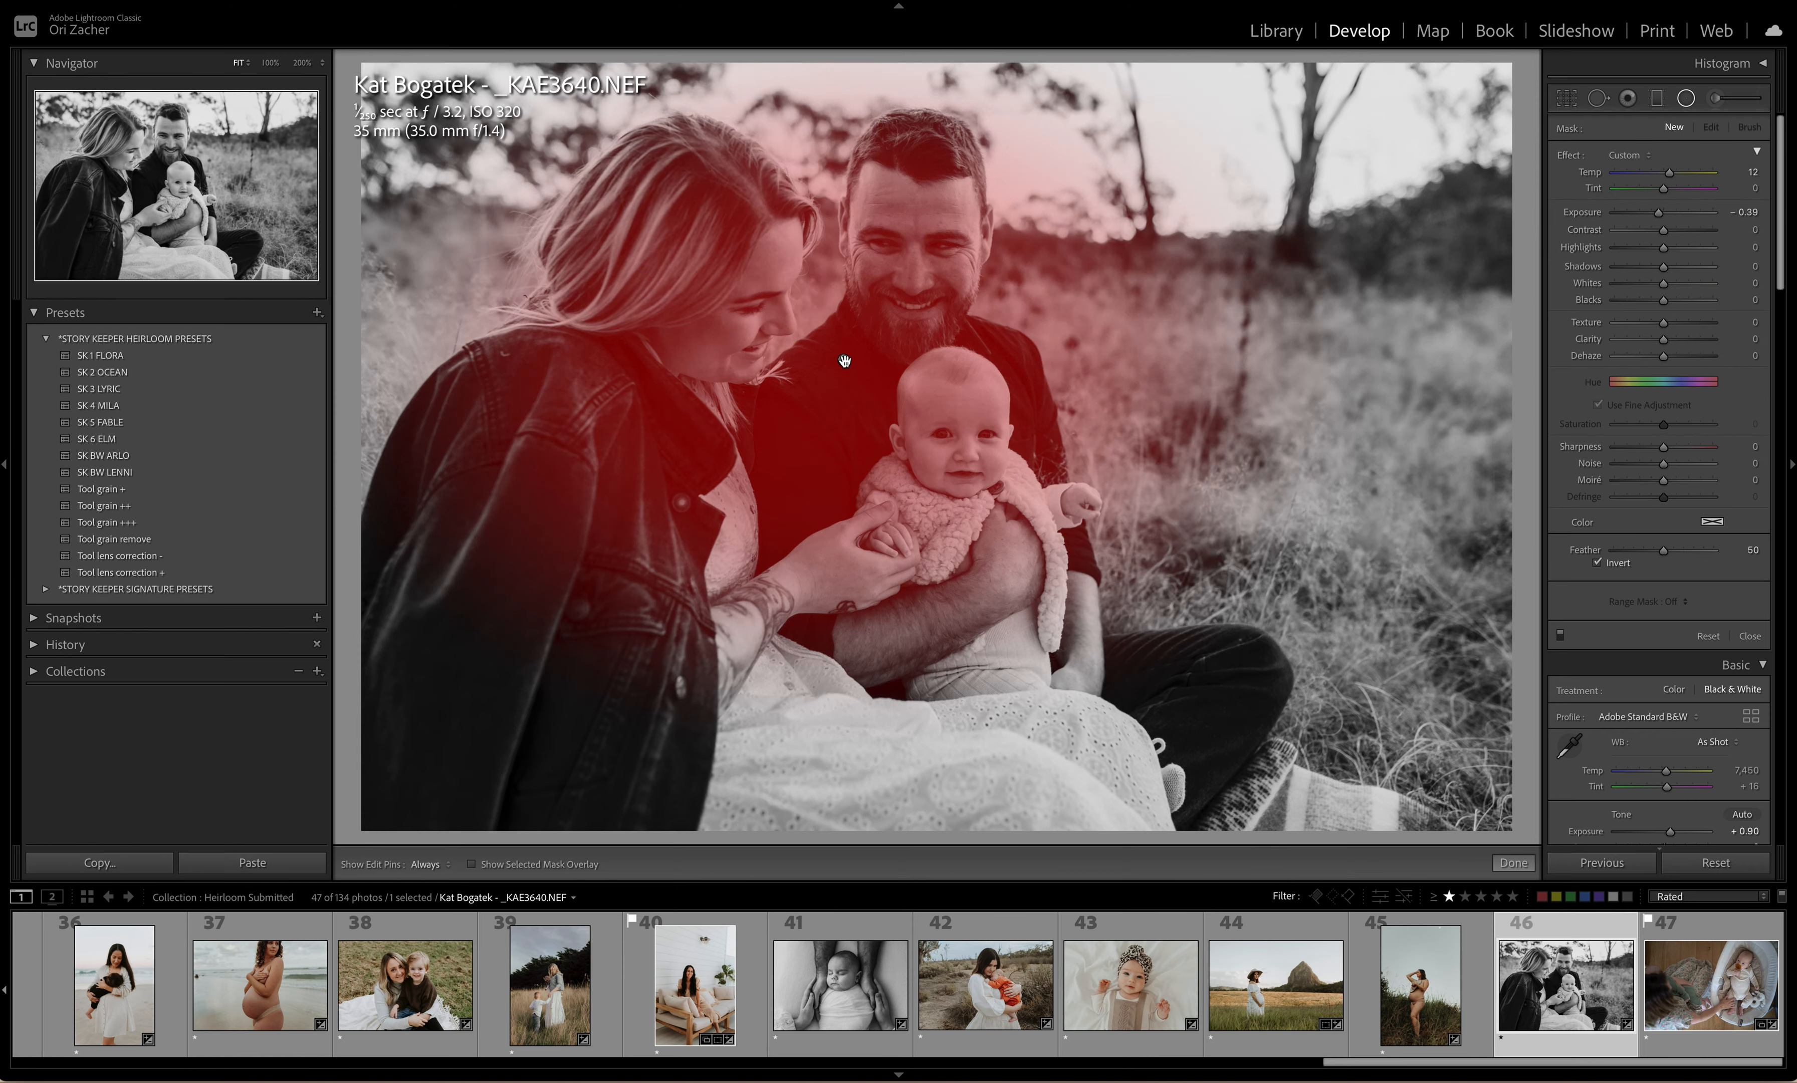
pyautogui.press('Return')
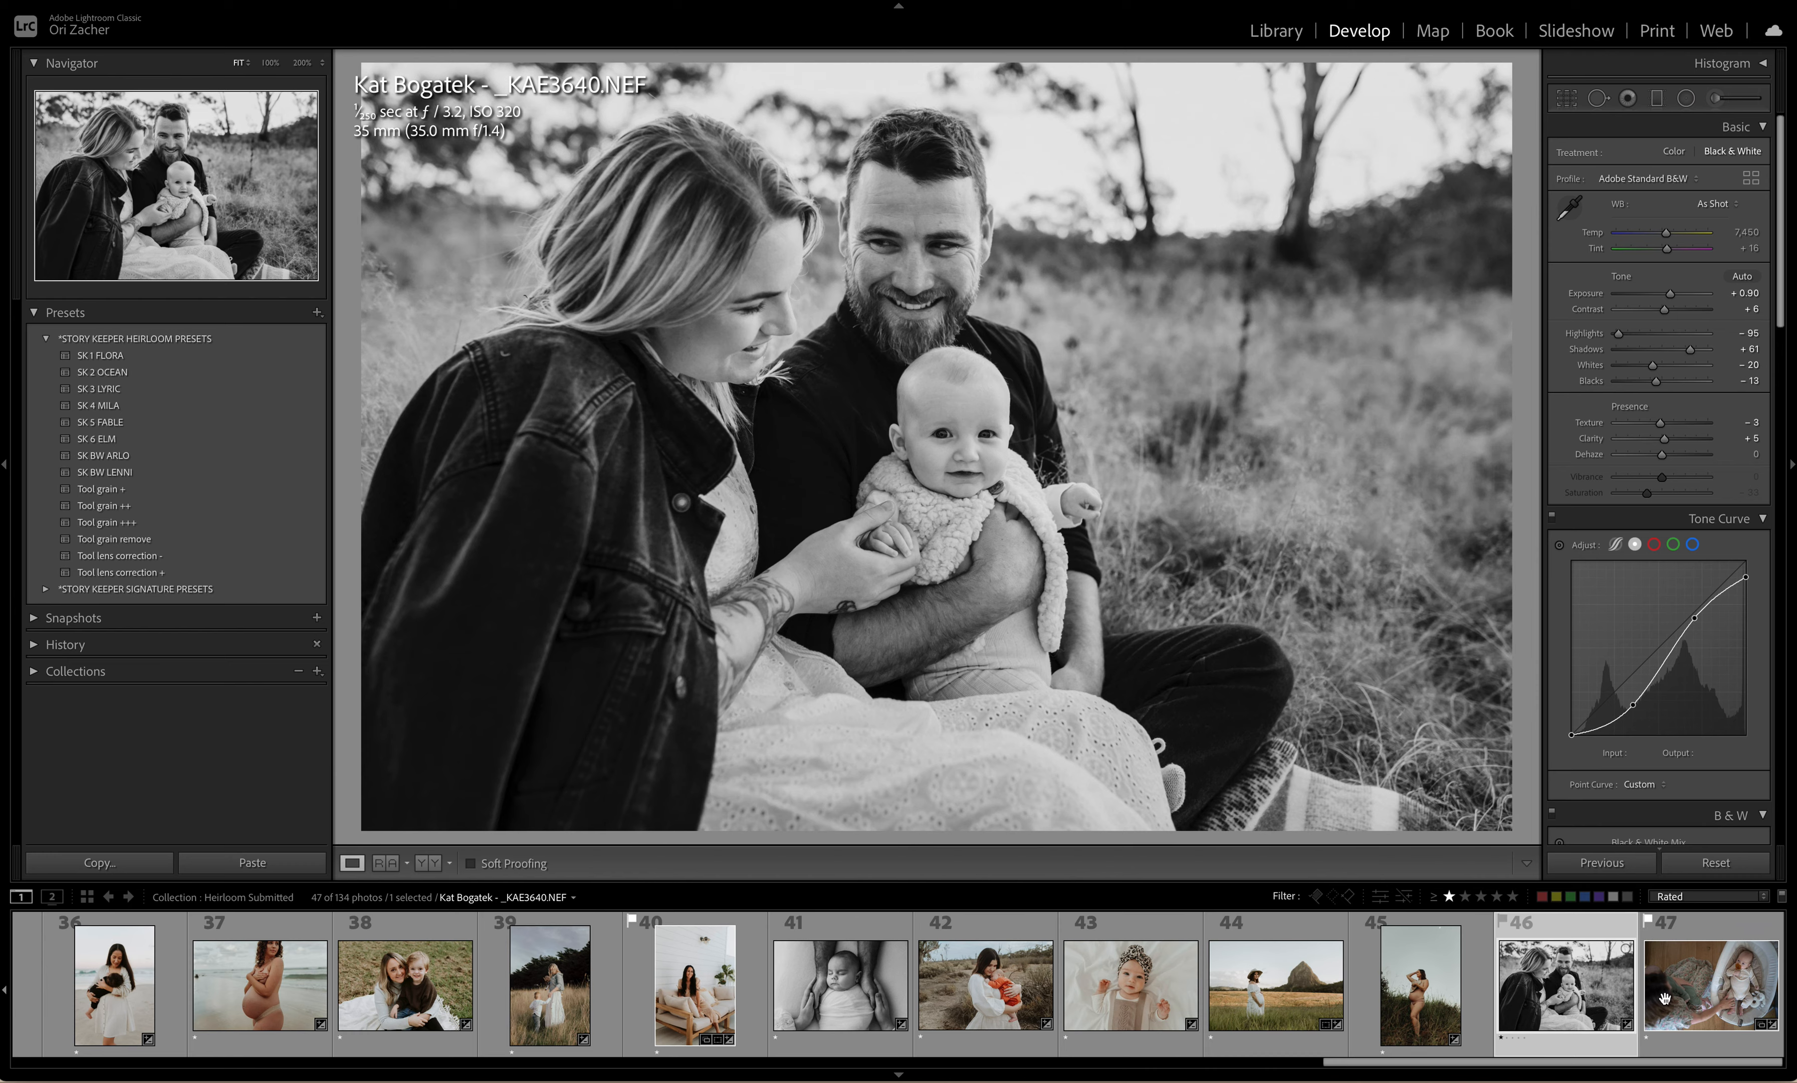
# Step: Open SN101725, the baby in the bouncer, try SK 6 ELM, and apply SK 1 FLORA instead, leaving exposure at +0.80
pyautogui.click(1689, 1001)
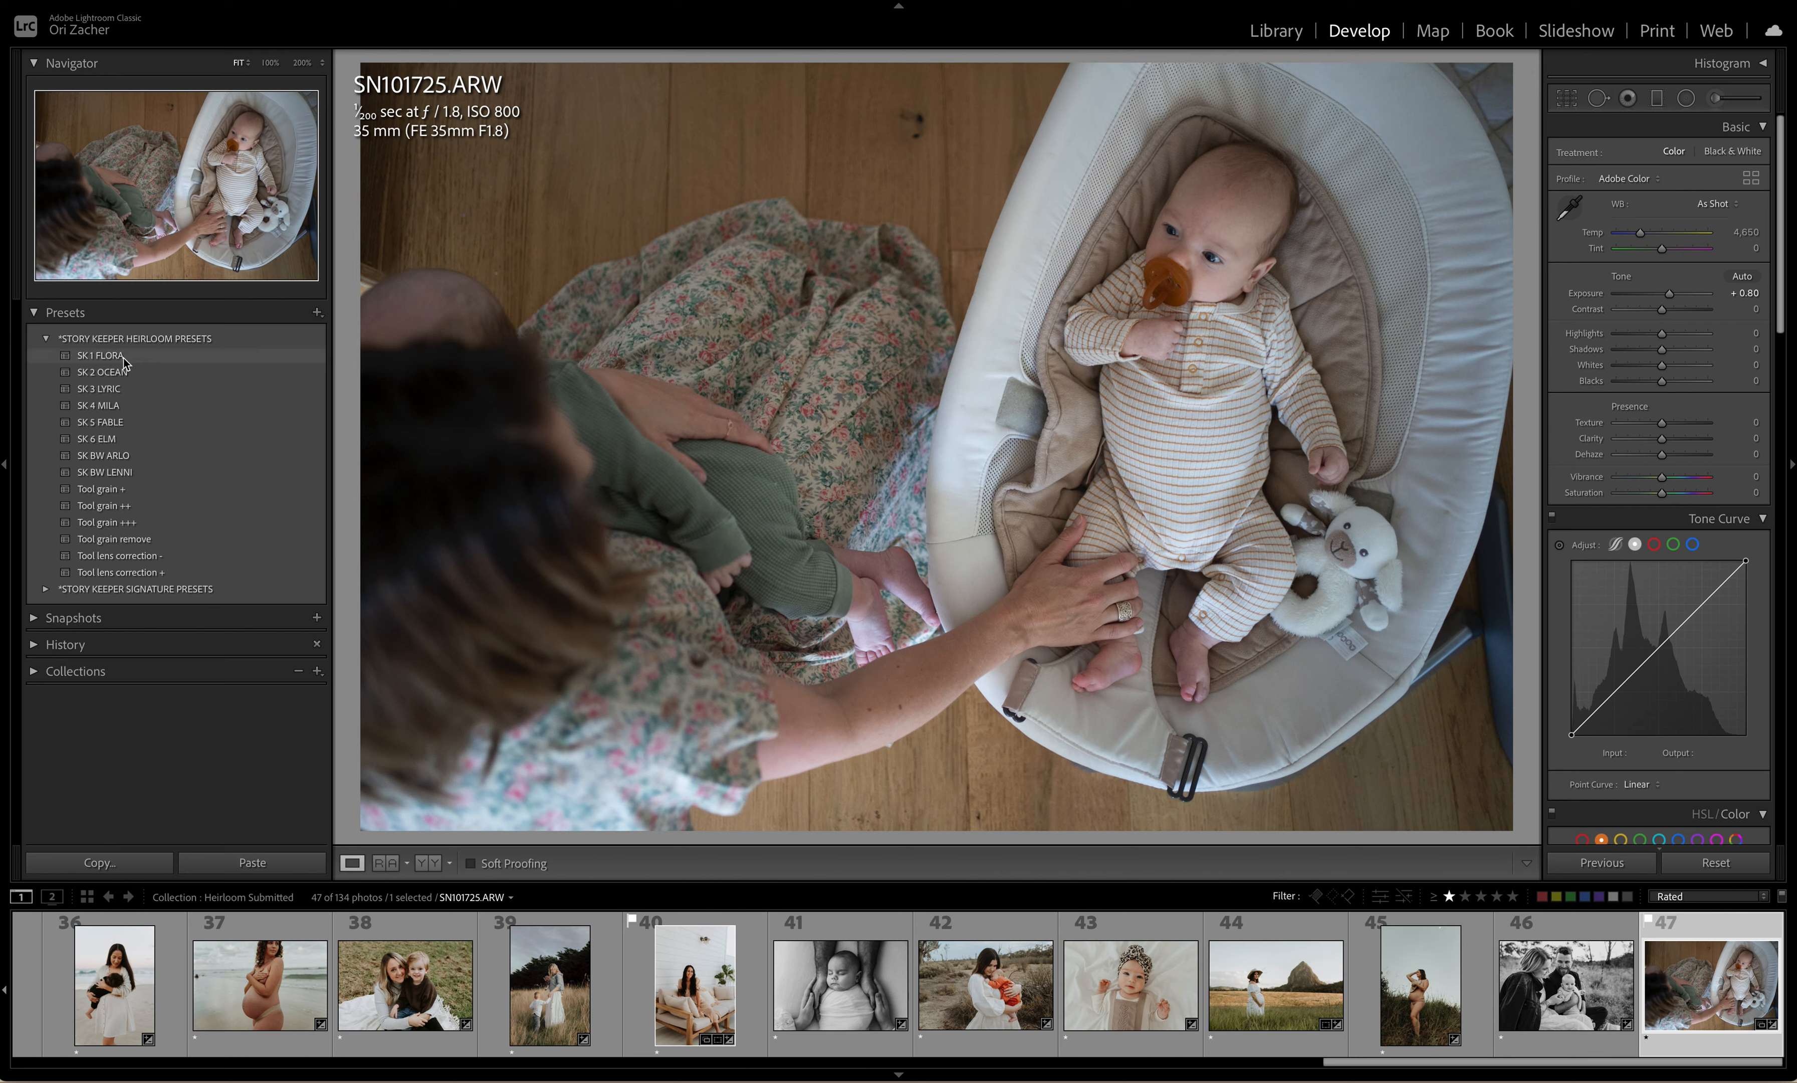
pyautogui.click(114, 439)
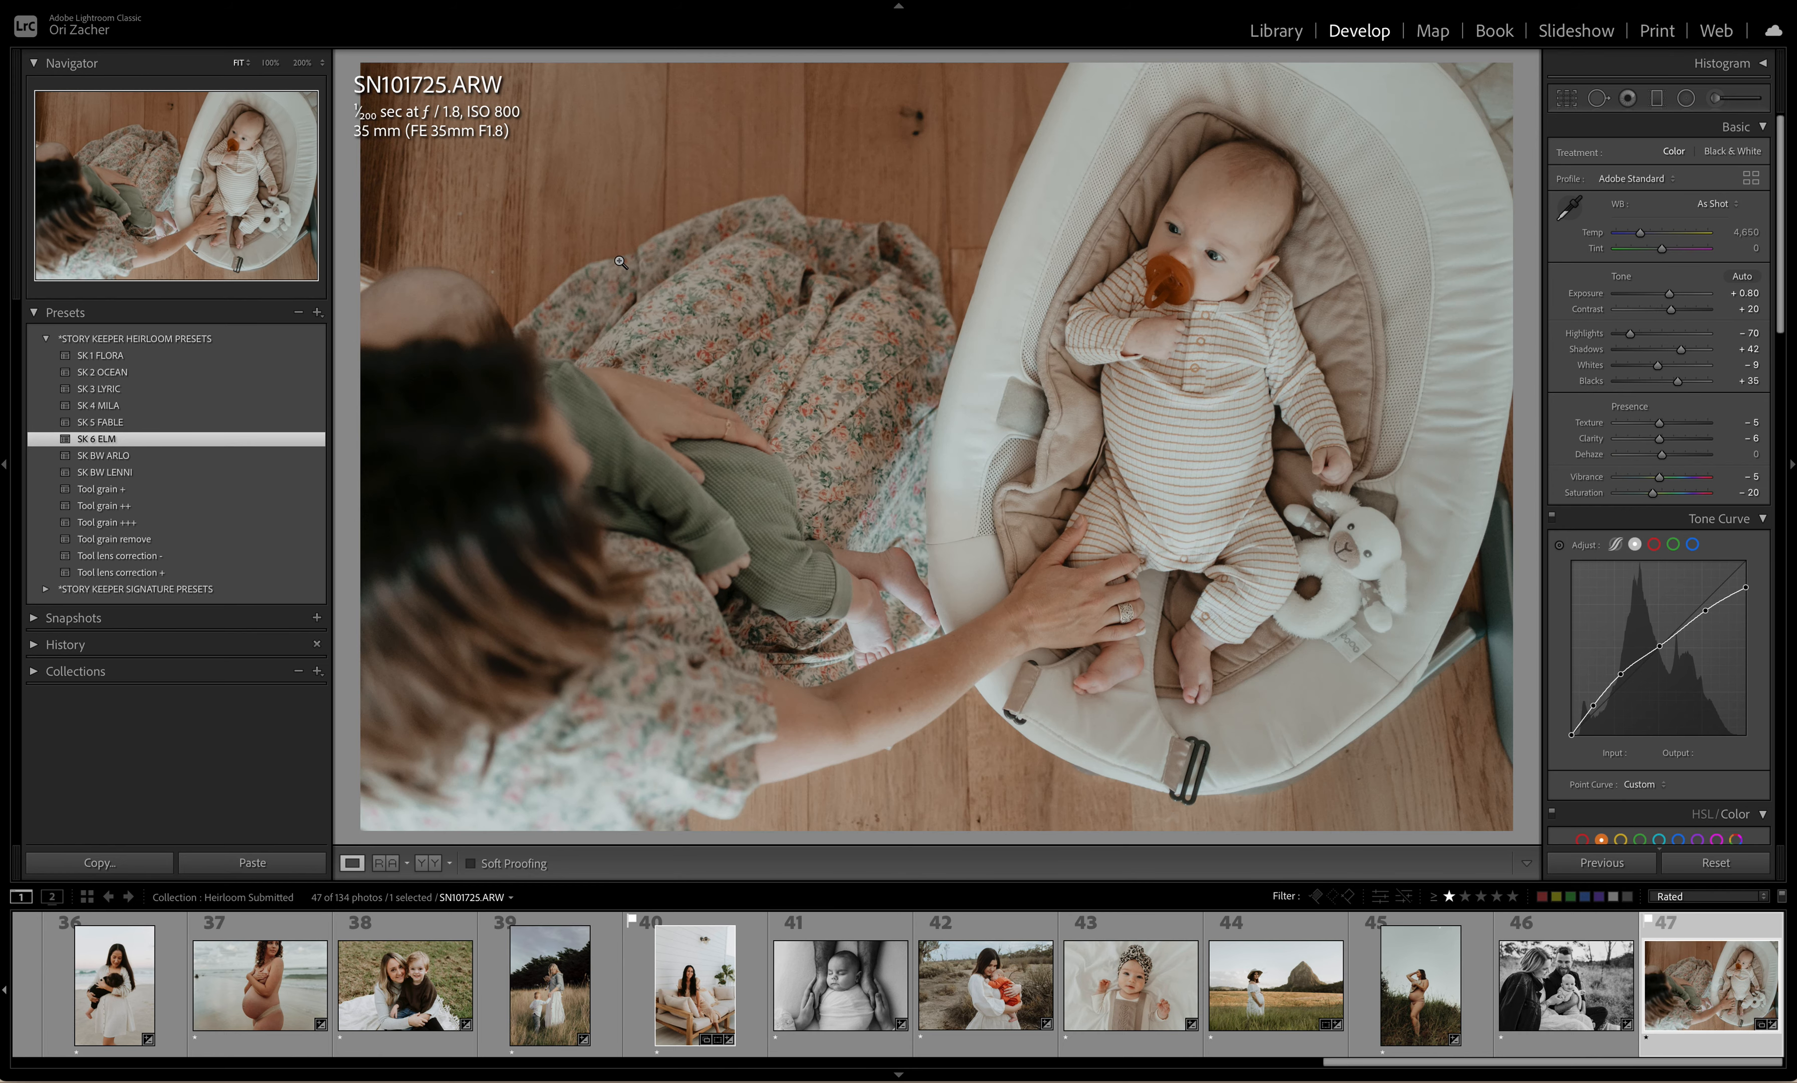
pyautogui.click(115, 357)
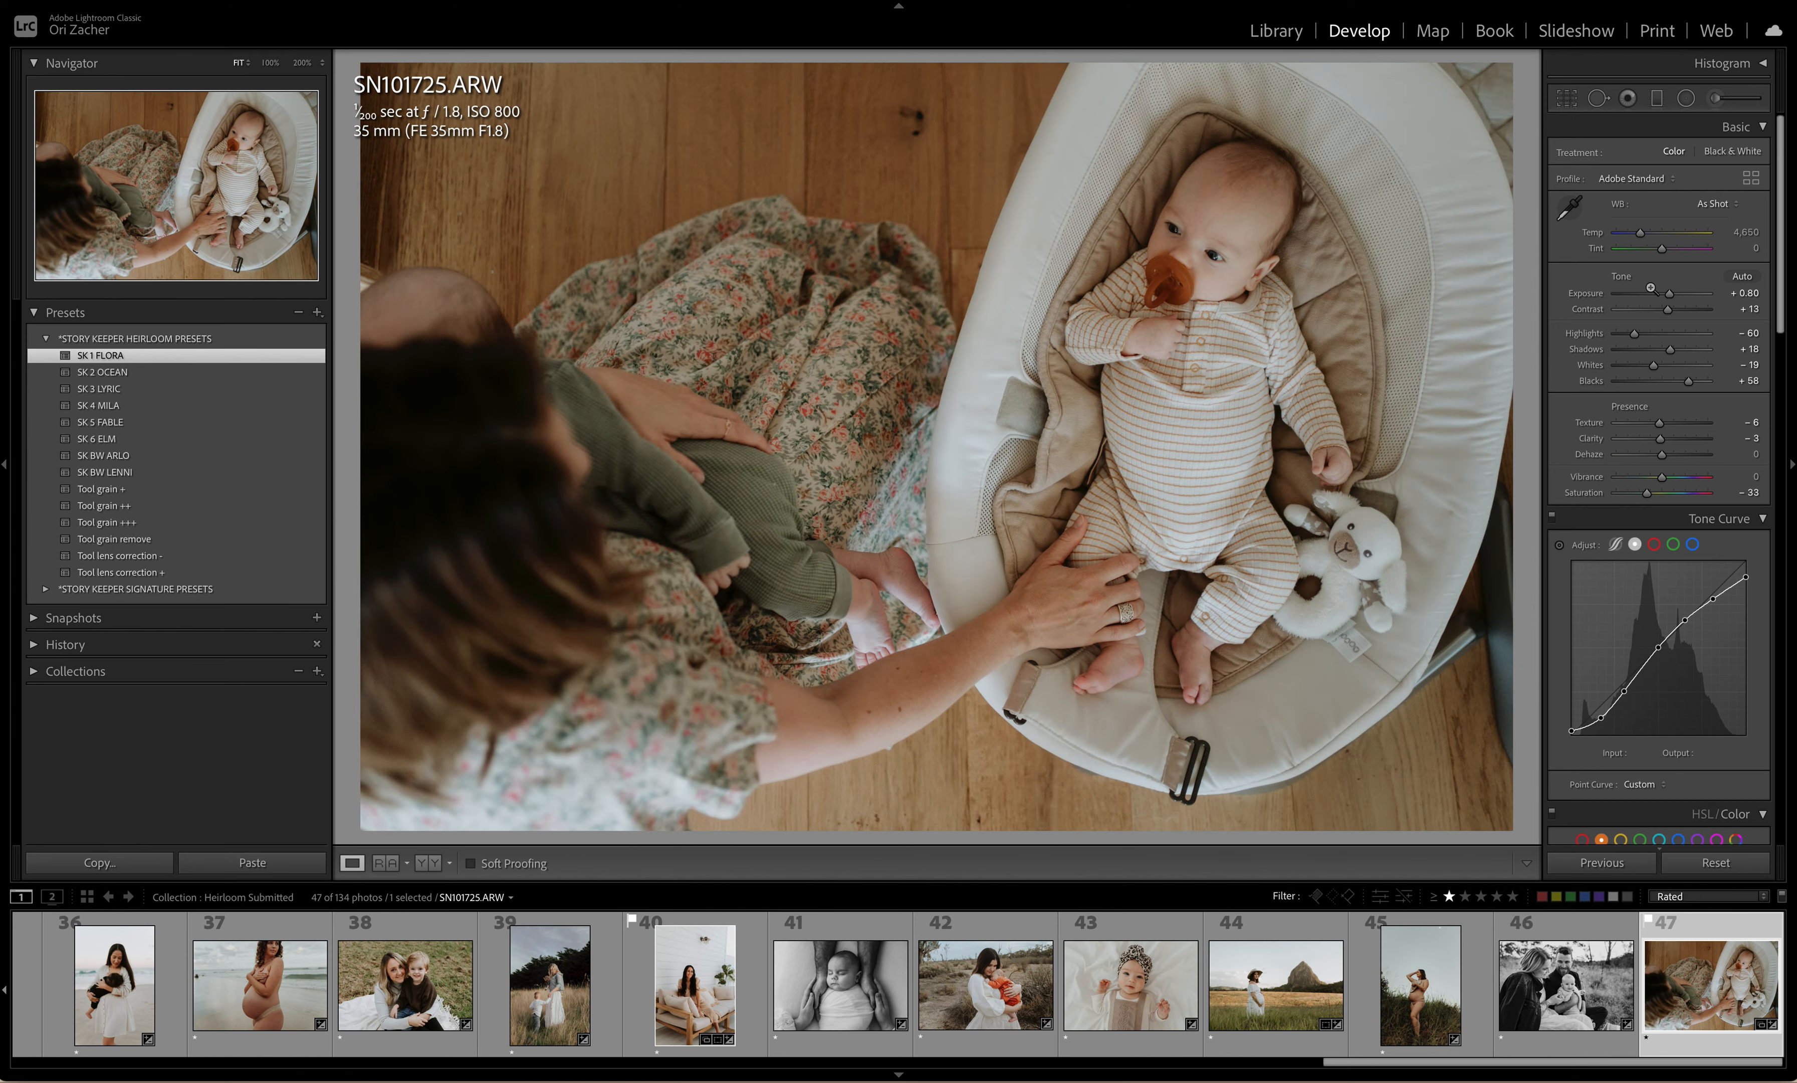
pyautogui.click(1671, 295)
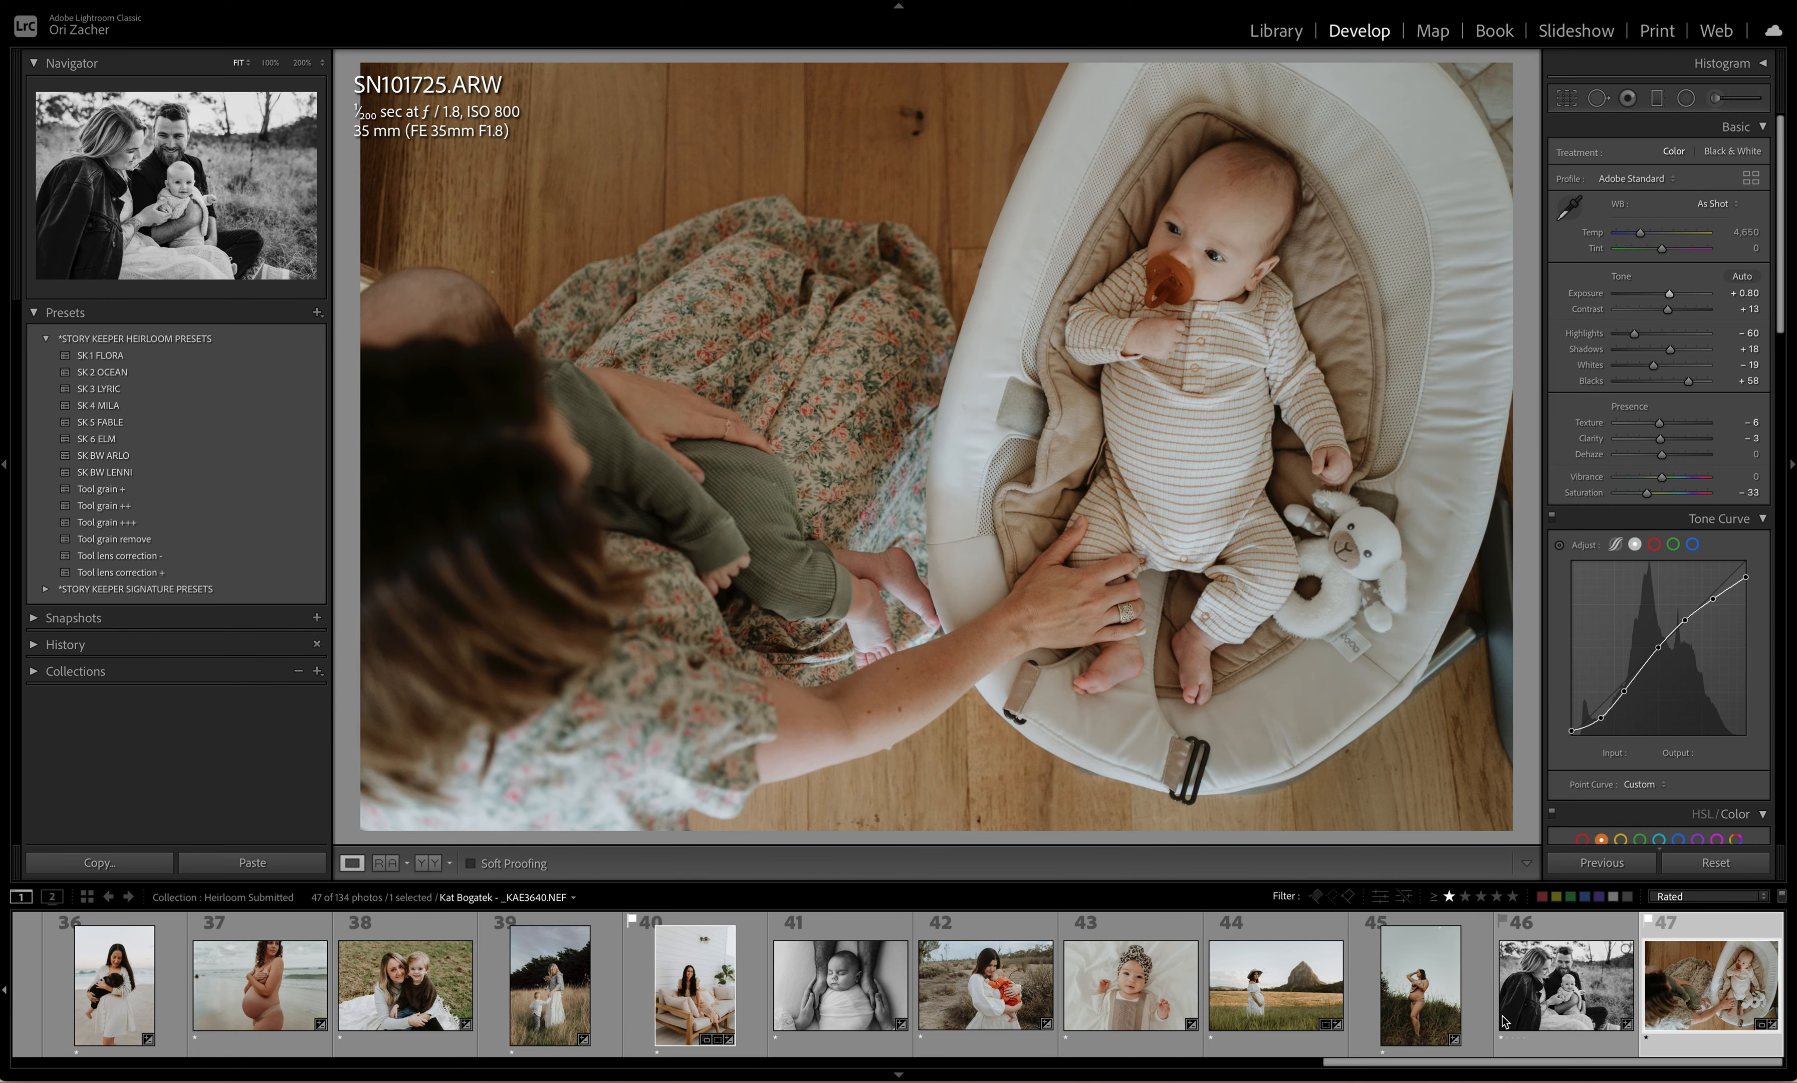
# Step: Go back through the collection's thumbnails to the first photos to review the finished edits
pyautogui.scroll(15, 1504, 1021)
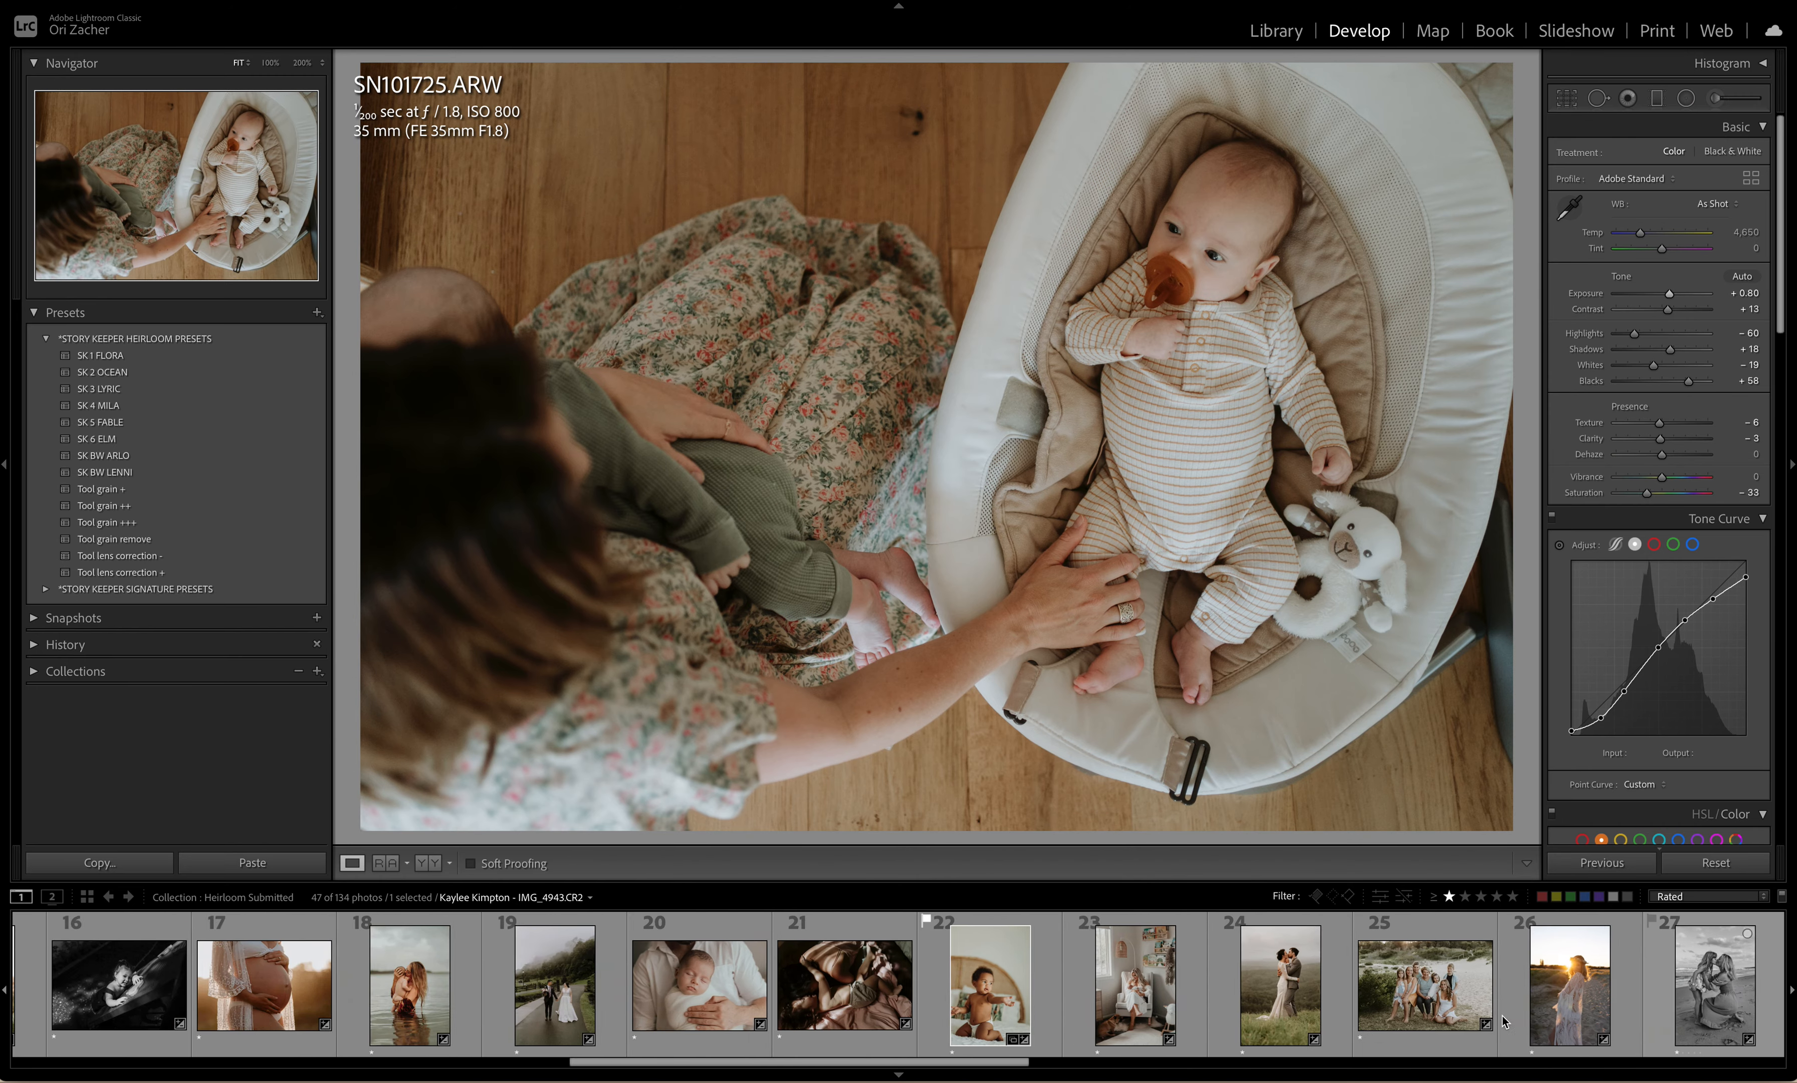
pyautogui.scroll(3, 1504, 1021)
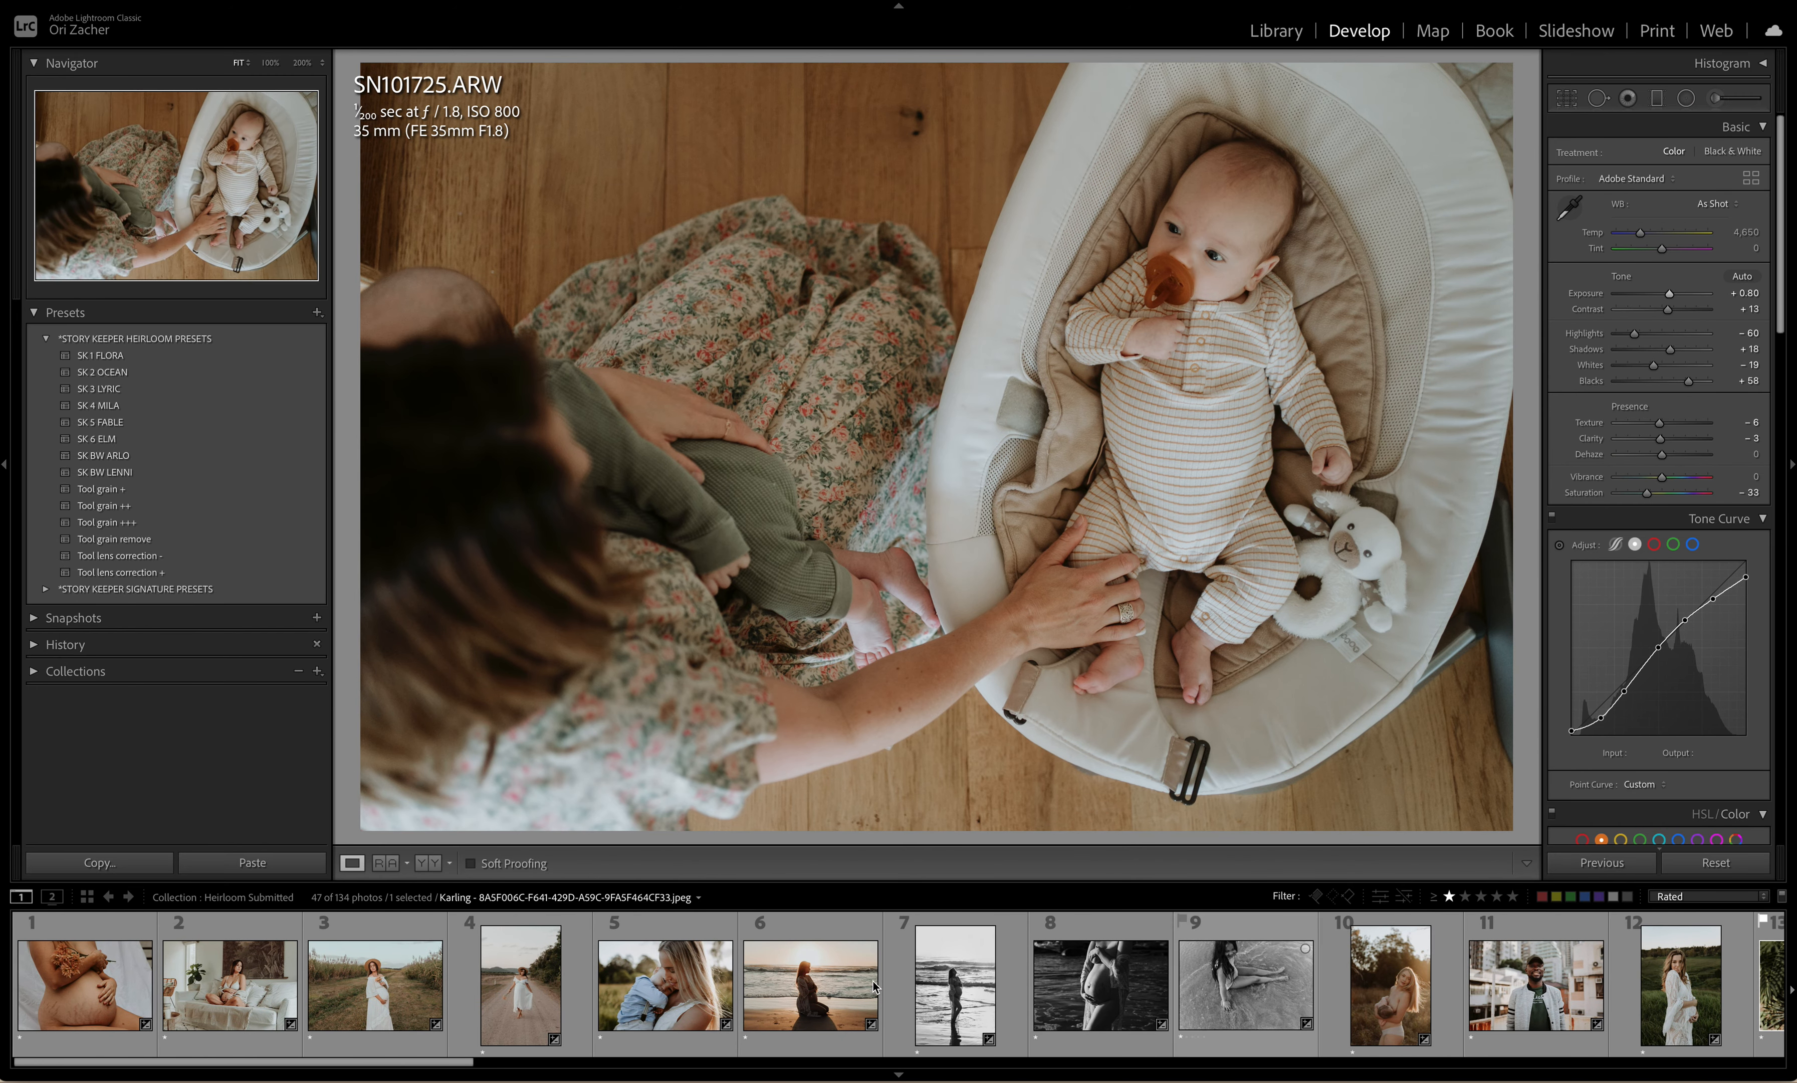